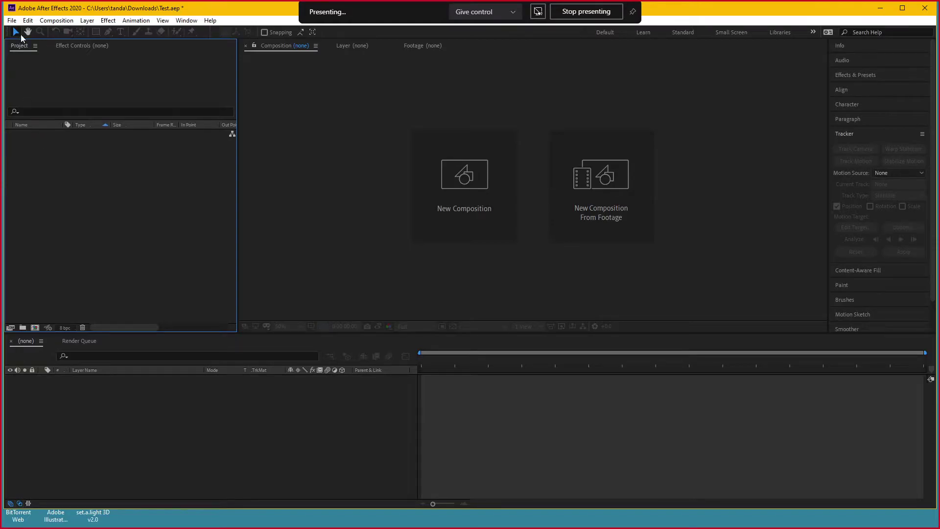
# Purge all memory and disk cache, then open File Explorer showing the Iron man folder
pyautogui.click(28, 20)
pyautogui.moveTo(94, 231)
pyautogui.click(218, 230)
pyautogui.click(483, 290)
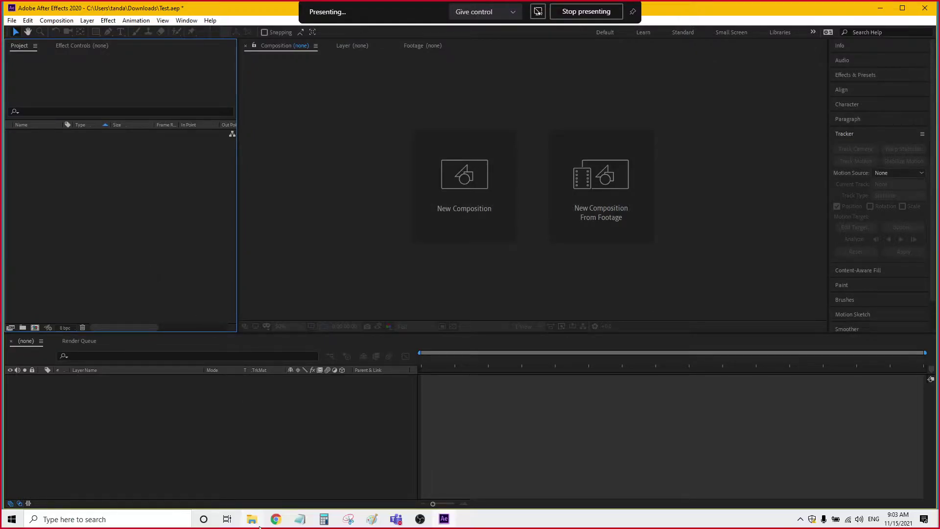
pyautogui.click(247, 521)
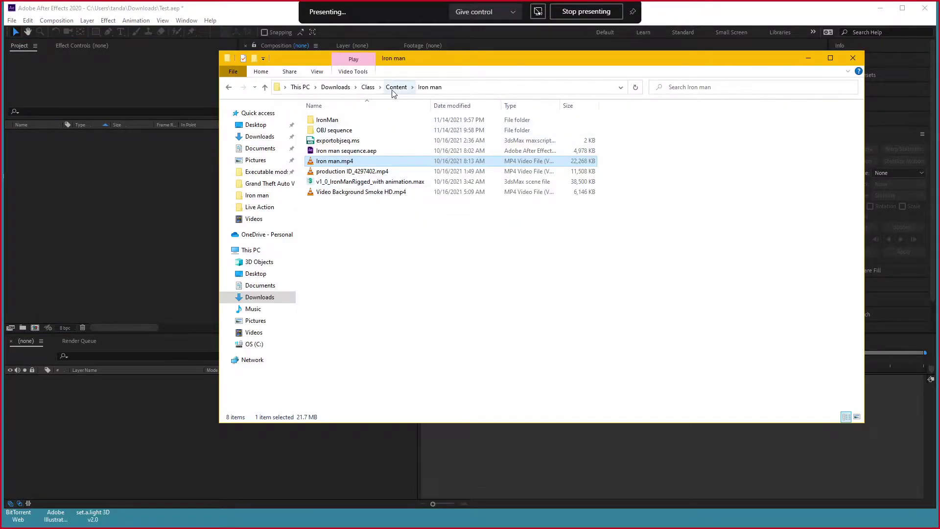
# Open Content > Underwater scene and view the BG_HD.jpg building photo, moved down-left
pyautogui.click(397, 88)
pyautogui.click(504, 140)
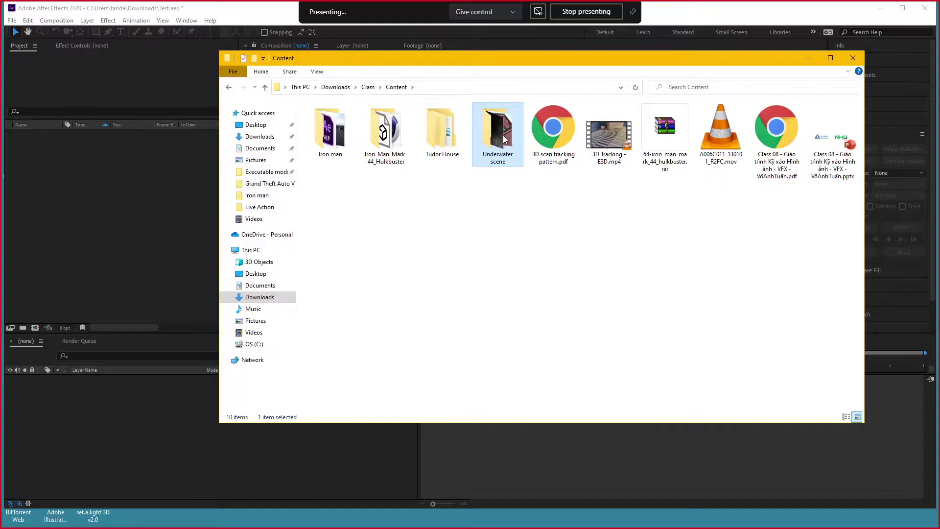
pyautogui.doubleClick(505, 141)
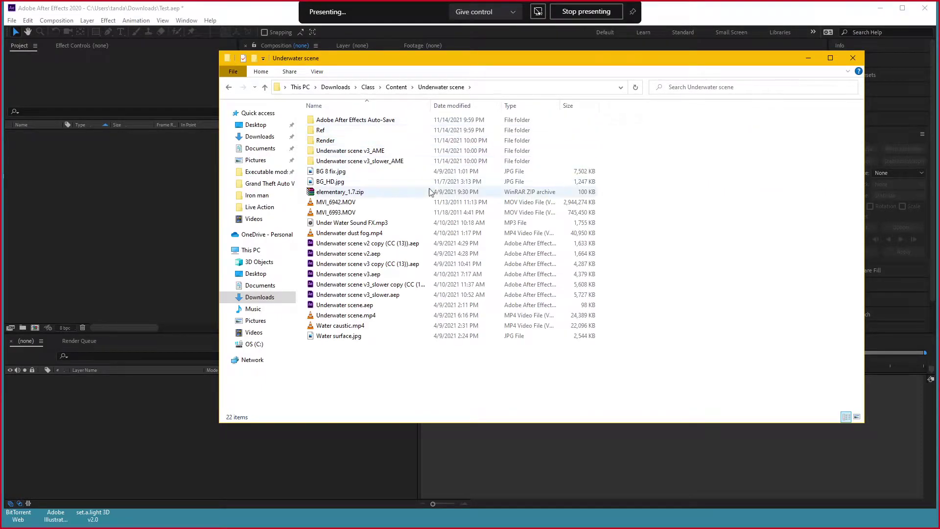
pyautogui.doubleClick(371, 182)
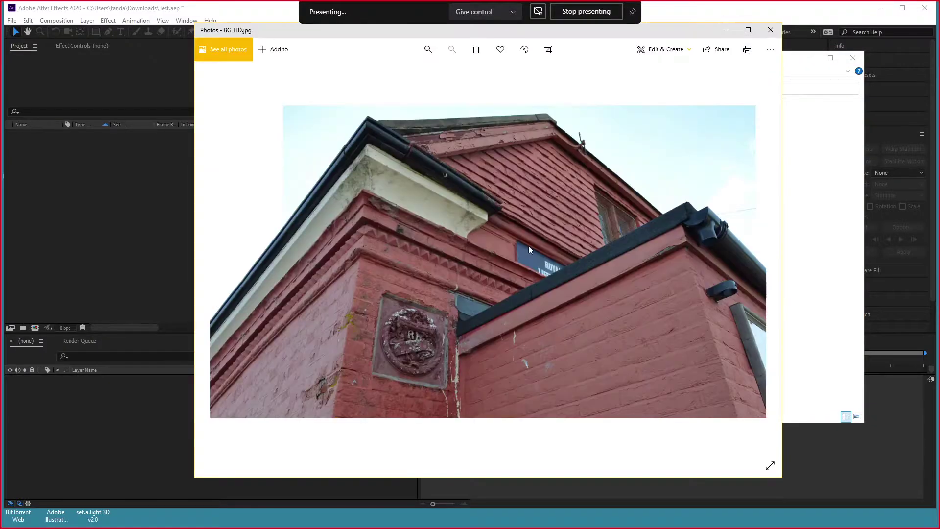
pyautogui.moveTo(685, 30); pyautogui.dragTo(527, 56)
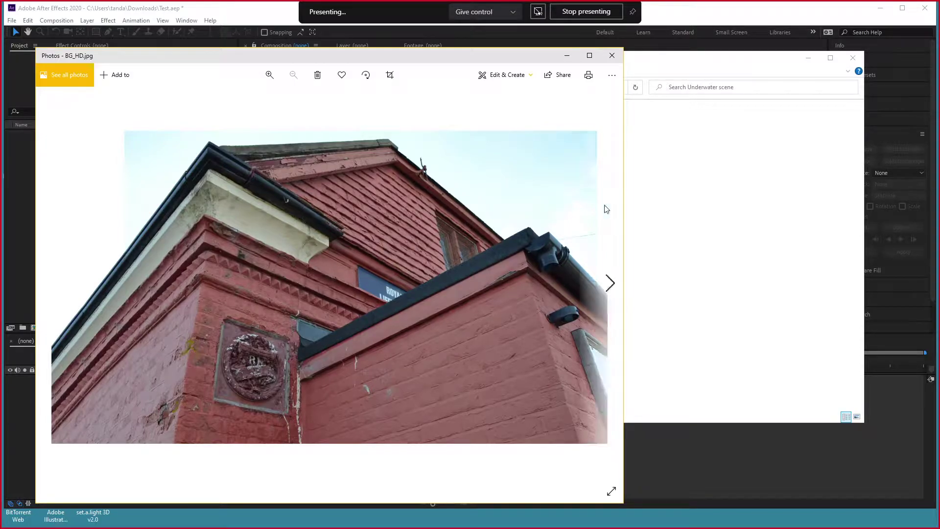
# Play Underwater scene.mp4, then Underwater dust fog.mp4, in VLC
pyautogui.click(762, 231)
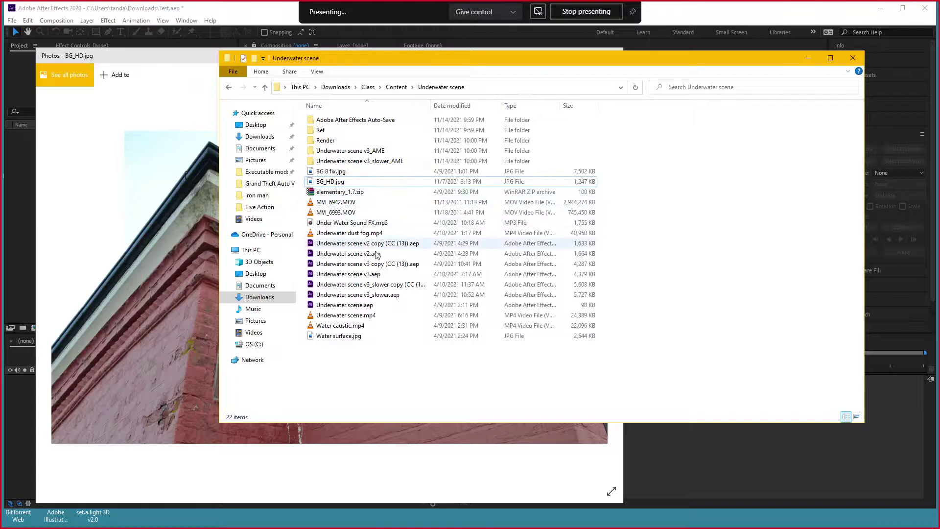
pyautogui.doubleClick(358, 316)
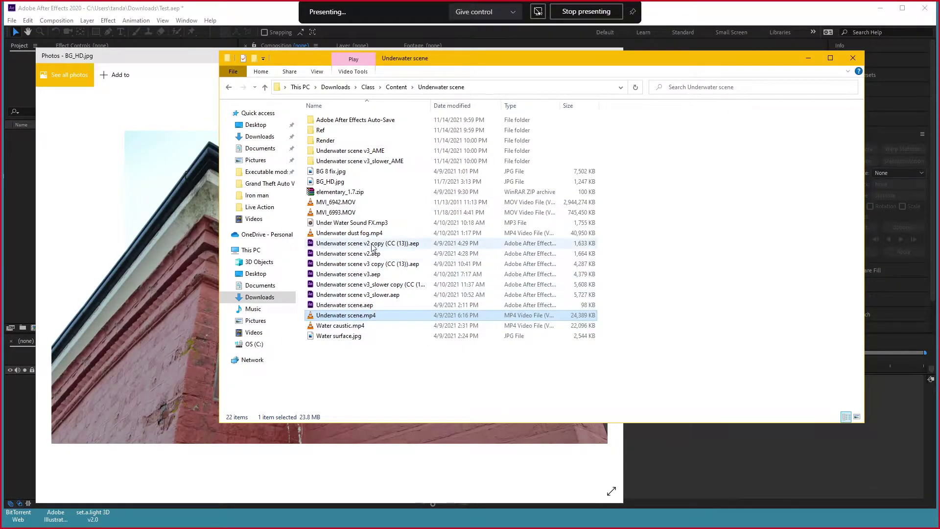
pyautogui.doubleClick(353, 234)
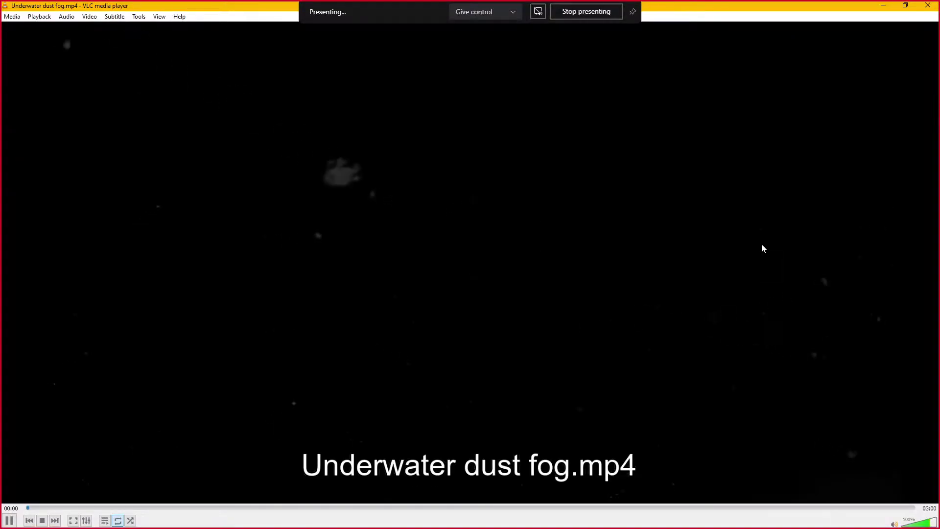
# Close VLC and play Underwater scene_Render_slower.mp4 from the Render folder
pyautogui.click(928, 7)
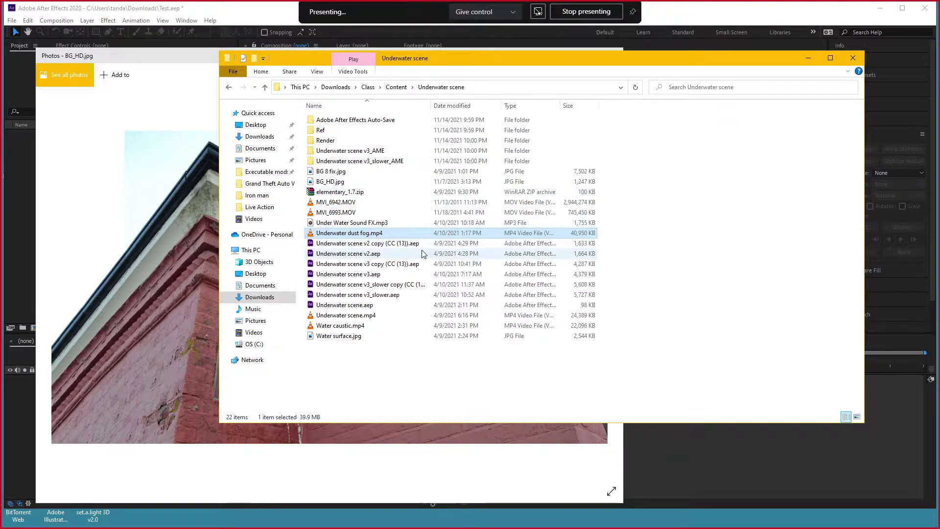
pyautogui.doubleClick(357, 141)
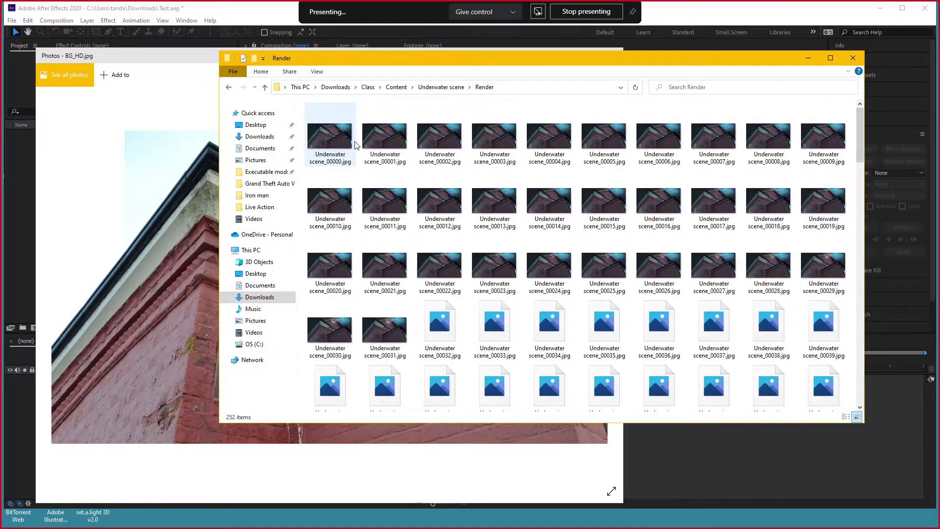
pyautogui.scroll(-10, 487, 285)
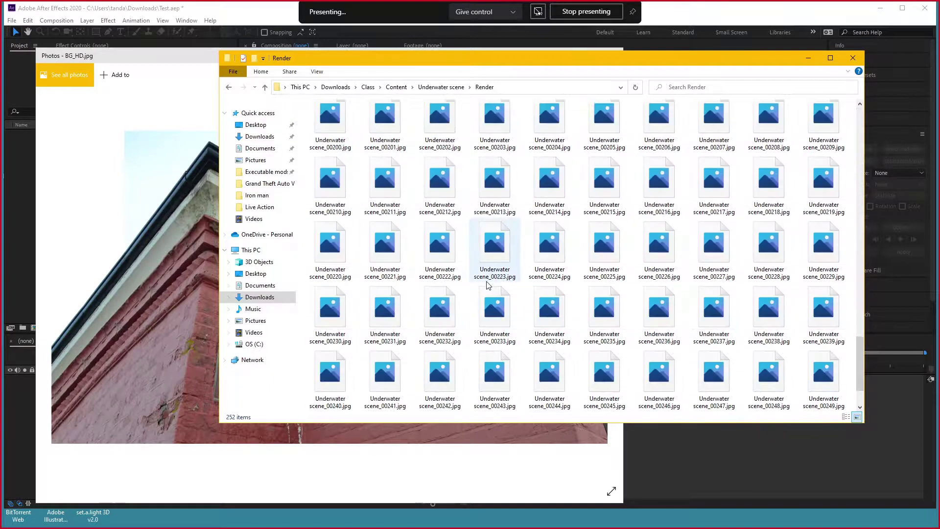
pyautogui.scroll(-2, 488, 286)
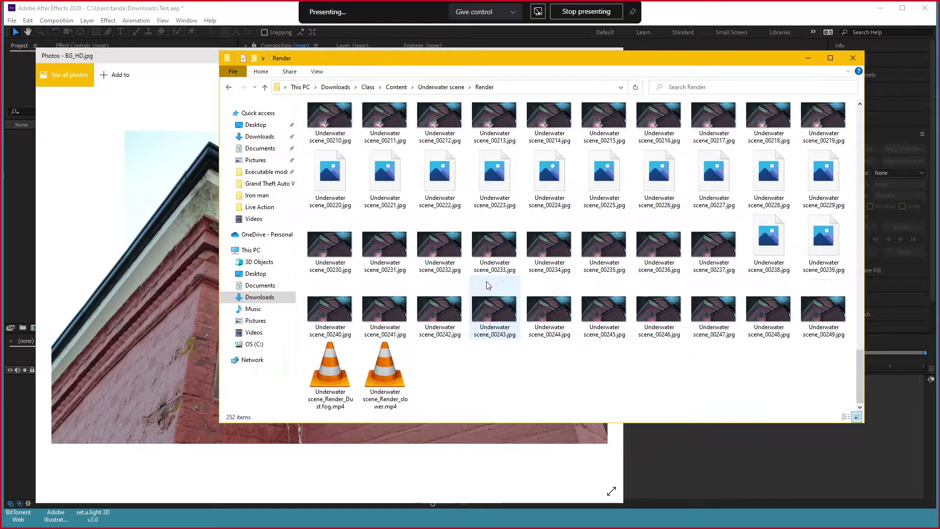
pyautogui.doubleClick(394, 373)
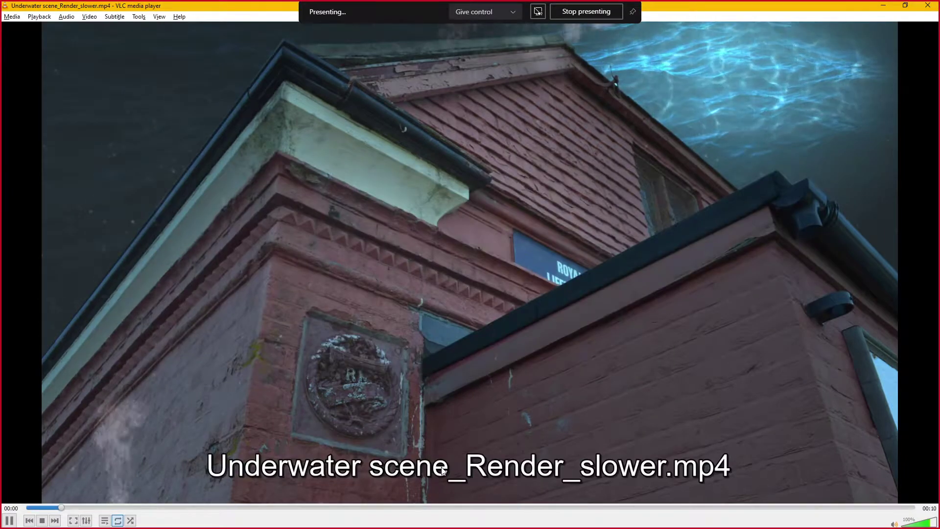
# Place the BG_HD.jpg photo beside the render video to compare, then close both windows
pyautogui.hotkey('alt', 'Tab')
pyautogui.hotkey('alt', 'Tab')
pyautogui.hotkey('alt', 'Tab')
pyautogui.hotkey('alt', 'Tab')
pyautogui.hotkey('alt', 'Tab')
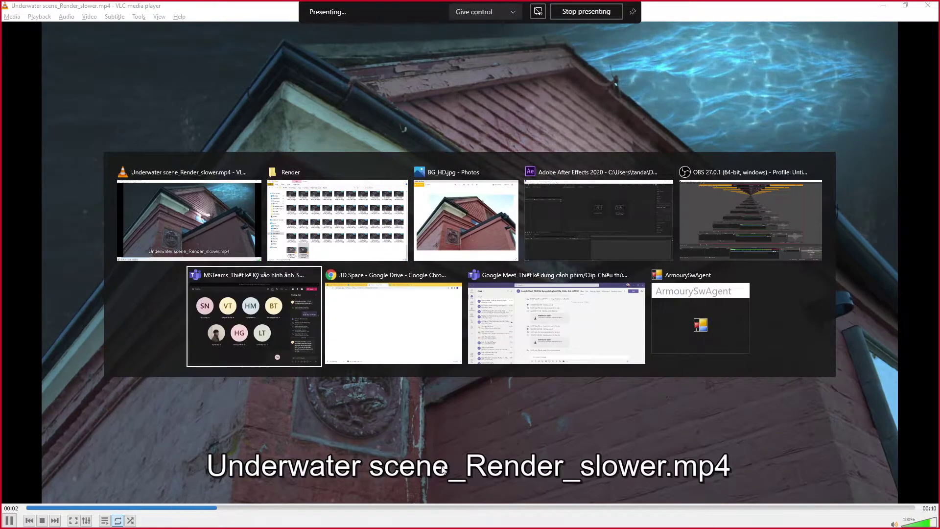
pyautogui.hotkey('alt', 'Tab')
pyautogui.hotkey('alt', 'Tab')
pyautogui.hotkey('alt', 'Tab')
pyautogui.hotkey('alt', 'Tab')
pyautogui.hotkey('alt', 'Tab')
pyautogui.hotkey('alt', 'Tab')
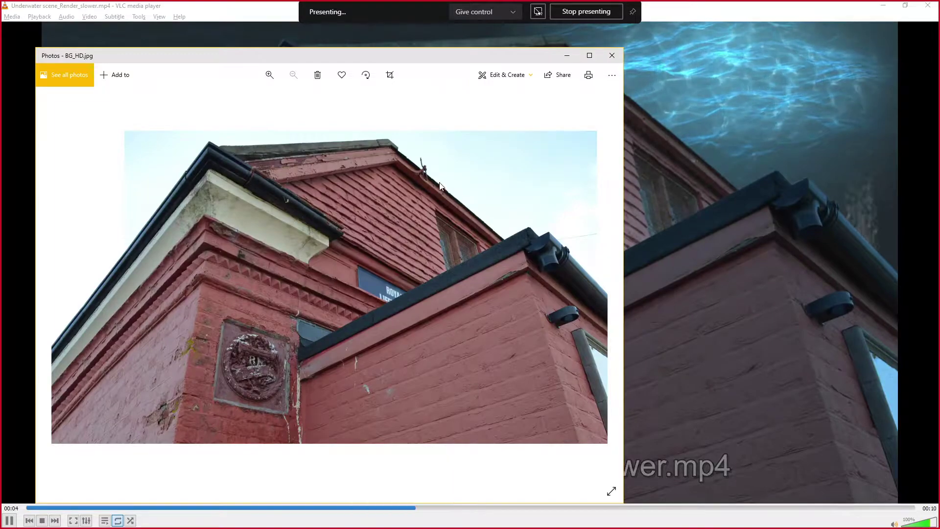
pyautogui.moveTo(426, 73); pyautogui.dragTo(268, 108)
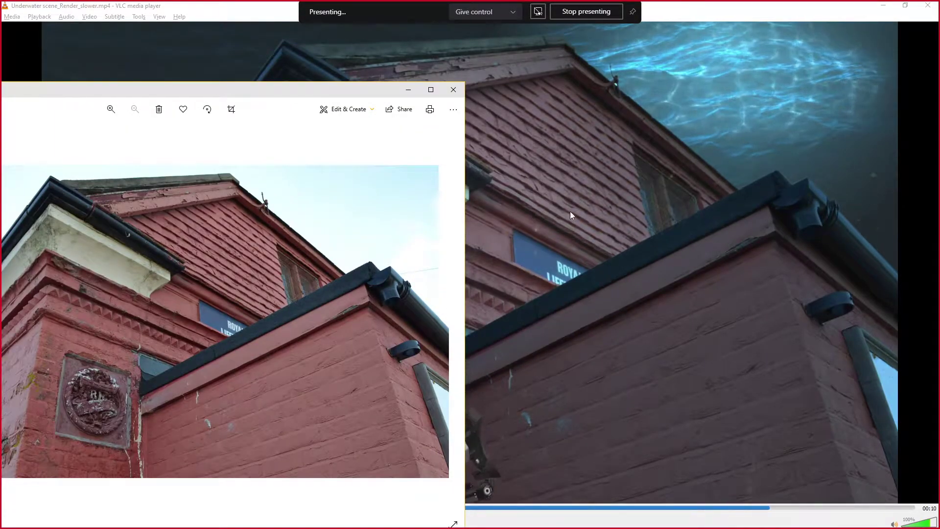
pyautogui.click(454, 90)
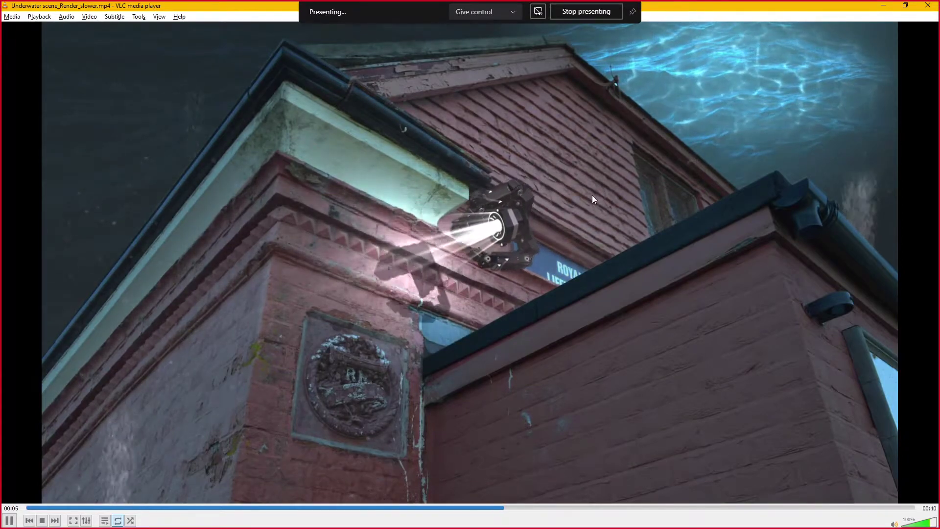
pyautogui.click(929, 11)
# Import BG_HD.jpg from Content > Underwater scene into the Test.aep project
pyautogui.click(66, 304)
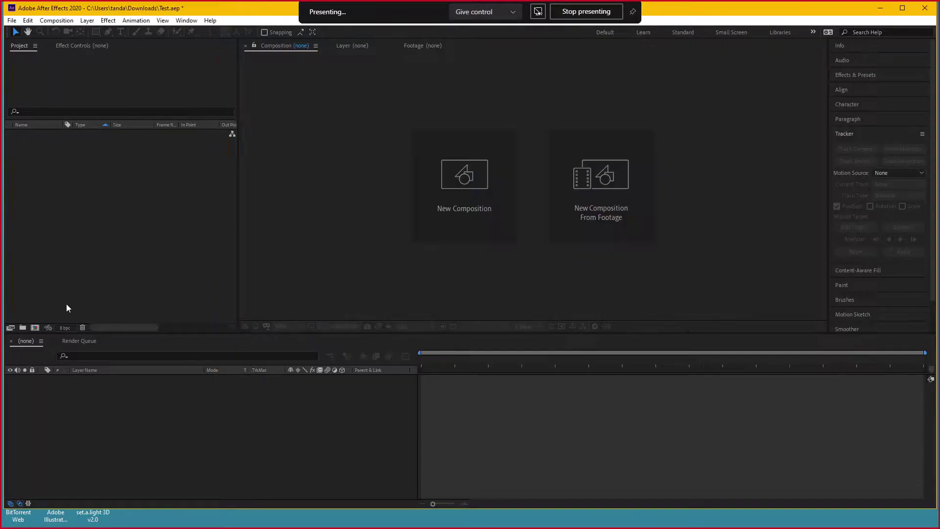
pyautogui.doubleClick(63, 211)
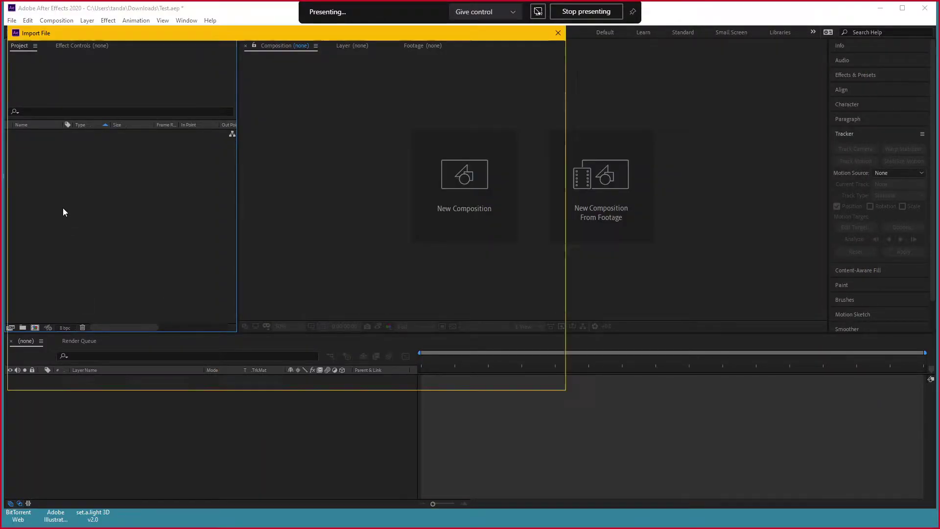
pyautogui.click(168, 50)
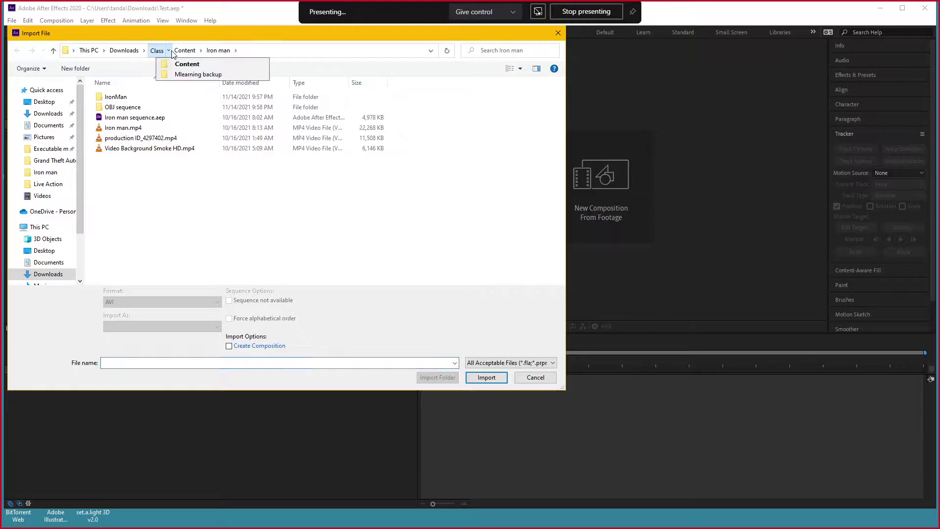
pyautogui.click(184, 50)
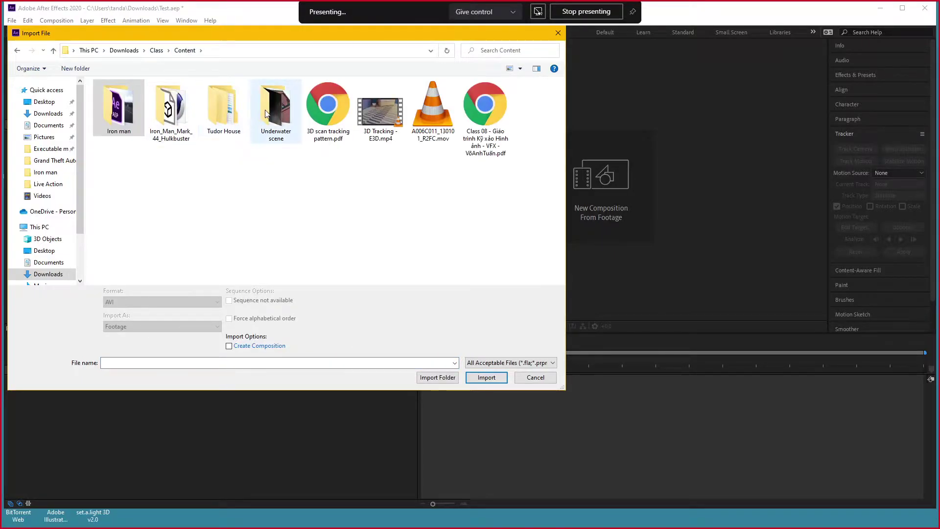
pyautogui.doubleClick(269, 112)
pyautogui.doubleClick(147, 158)
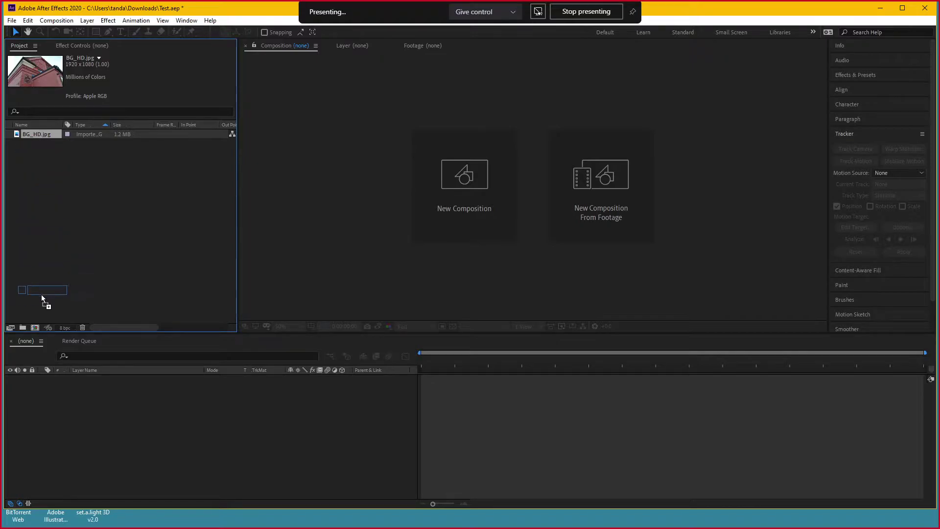
# Create a BG_HD composition from BG_HD.jpg and resize the viewer and timeline areas
pyautogui.moveTo(40, 328); pyautogui.dragTo(40, 329)
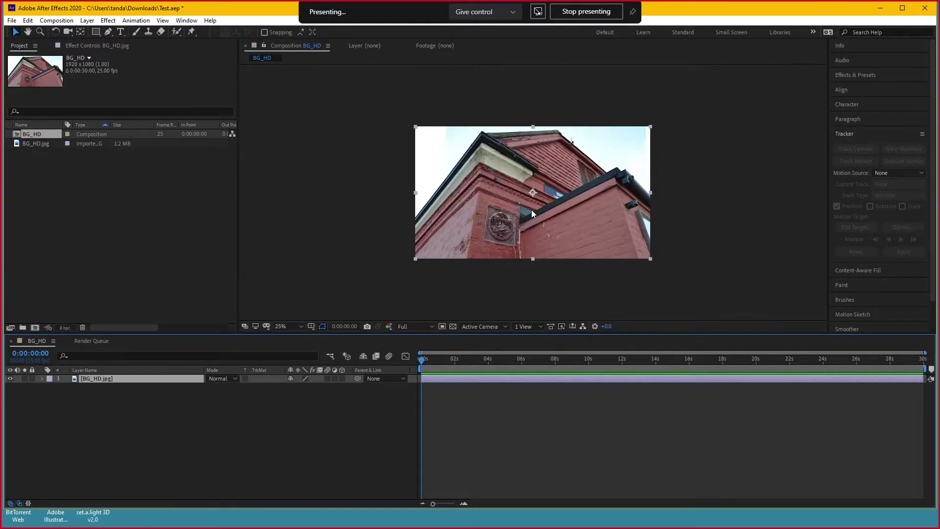
pyautogui.moveTo(459, 334); pyautogui.dragTo(459, 401)
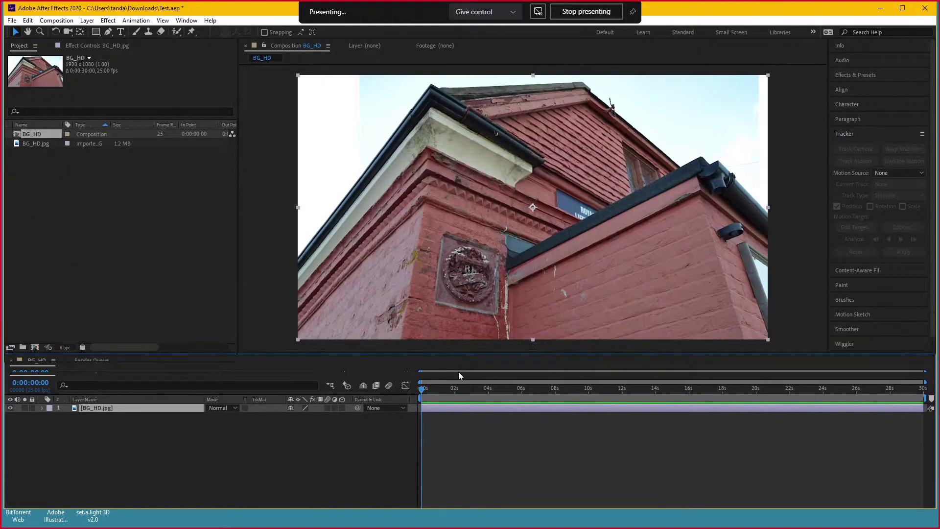
pyautogui.moveTo(410, 312); pyautogui.dragTo(414, 311)
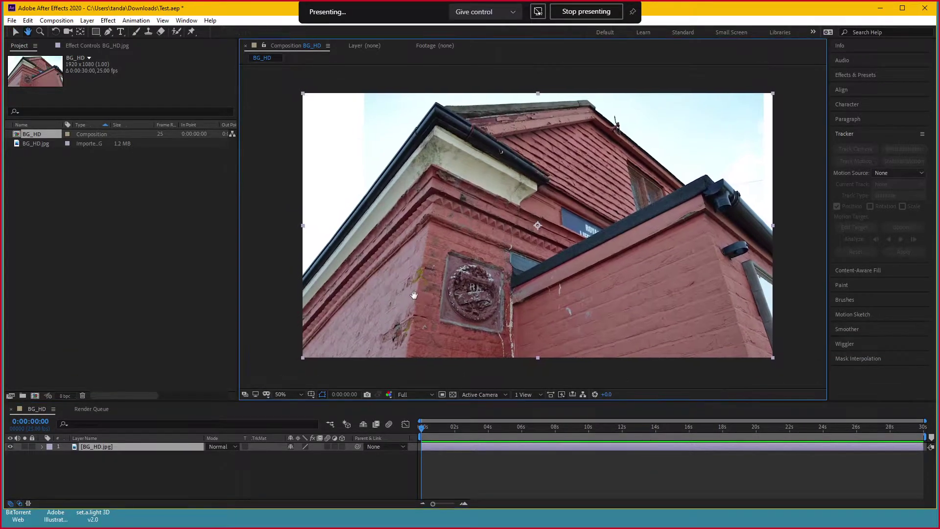
pyautogui.moveTo(255, 404); pyautogui.dragTo(257, 391)
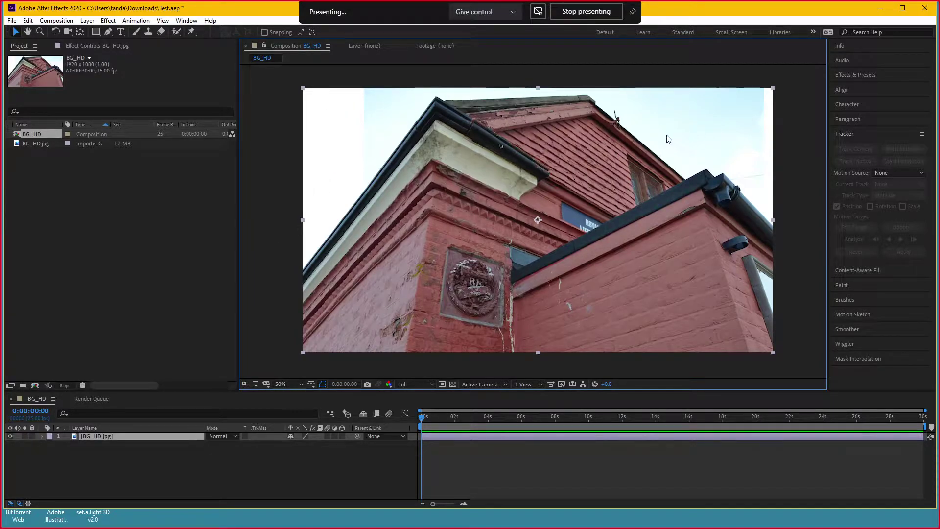
# Select the Pen tool, adjust viewer zoom, and open the Effect menu
pyautogui.click(140, 439)
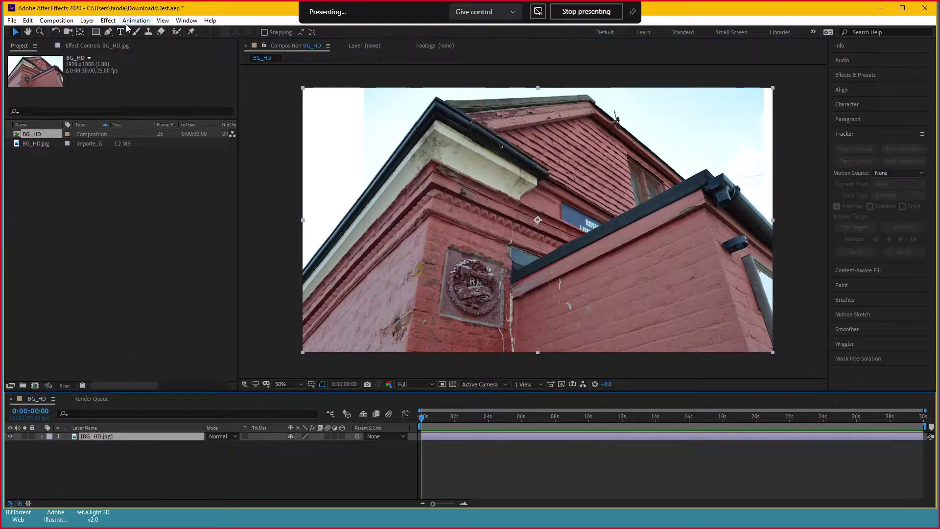
pyautogui.click(109, 31)
pyautogui.scroll(2, 357, 242)
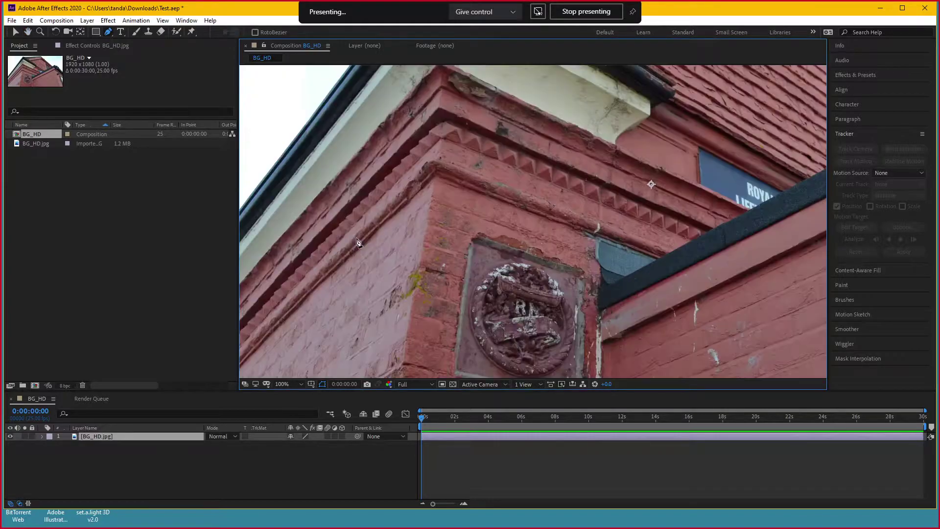
pyautogui.scroll(-2, 534, 181)
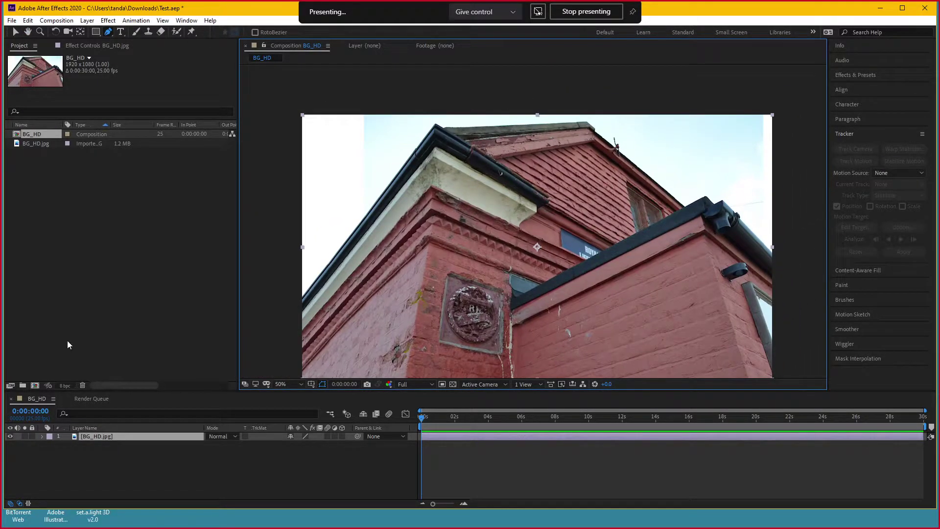
pyautogui.click(104, 21)
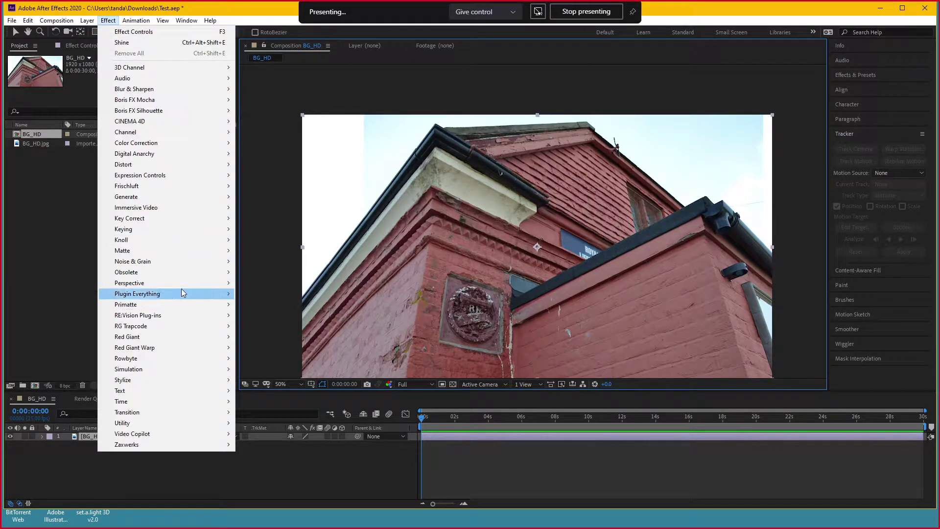
# Apply Keying > Extract to the photo and tune its White Point with the transparency grid on
pyautogui.moveTo(199, 231)
pyautogui.click(259, 283)
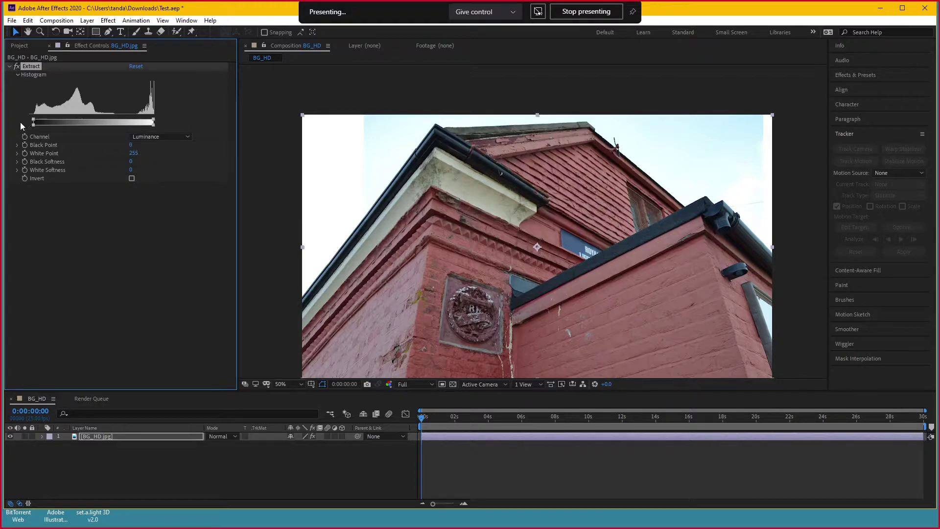
pyautogui.moveTo(152, 120)
pyautogui.mouseDown()
pyautogui.moveTo(127, 121)
pyautogui.moveTo(135, 122)
pyautogui.mouseUp()
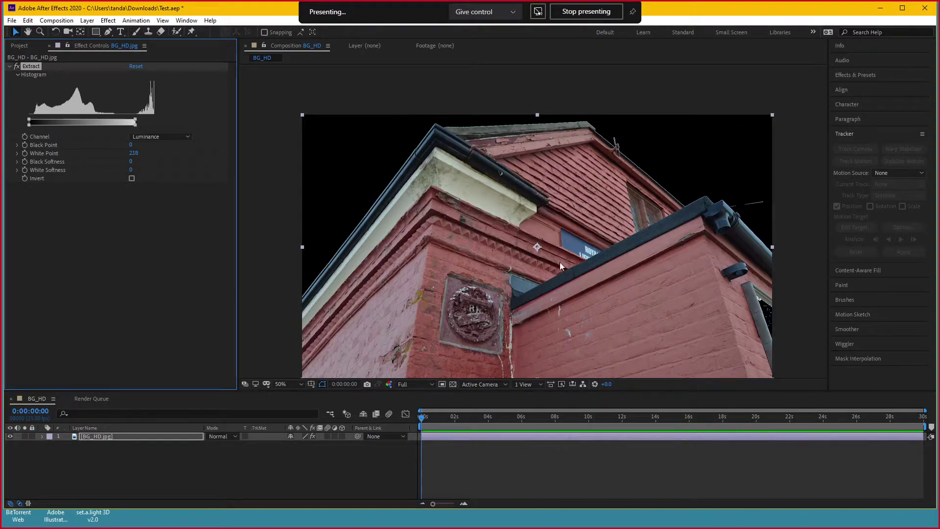
pyautogui.moveTo(741, 323); pyautogui.dragTo(727, 316)
pyautogui.scroll(2, 580, 257)
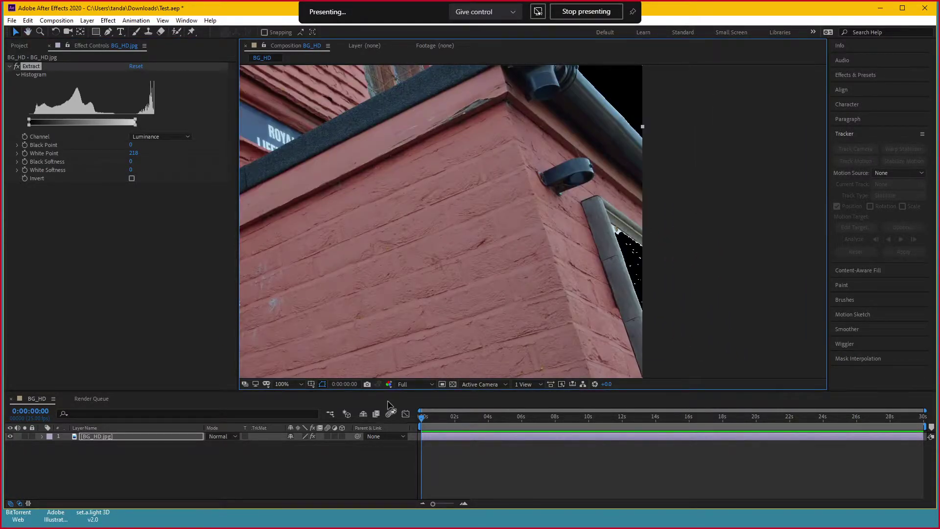
pyautogui.click(453, 385)
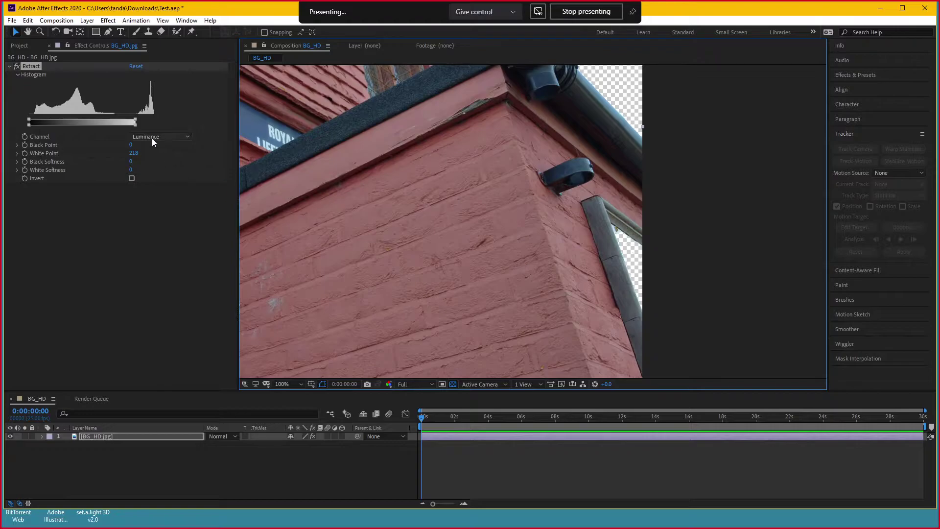
pyautogui.moveTo(136, 121); pyautogui.dragTo(138, 125)
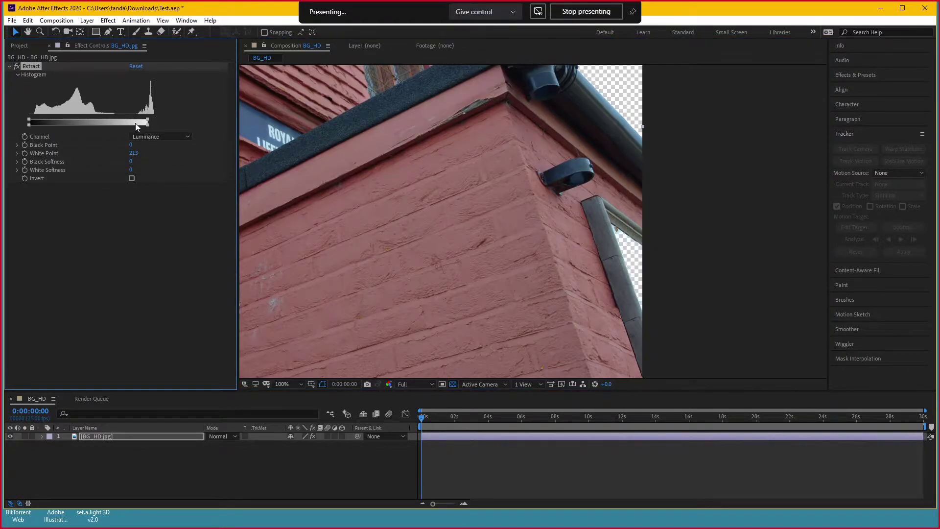
# Reposition the building photo in the composition and delete the Extract effect
pyautogui.moveTo(615, 249); pyautogui.dragTo(730, 313)
pyautogui.press(',')
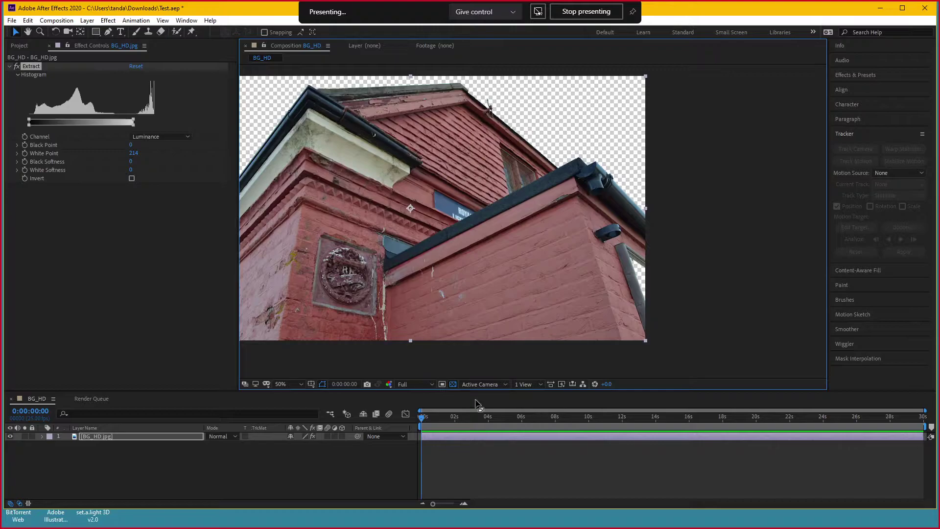
pyautogui.click(453, 385)
pyautogui.click(30, 63)
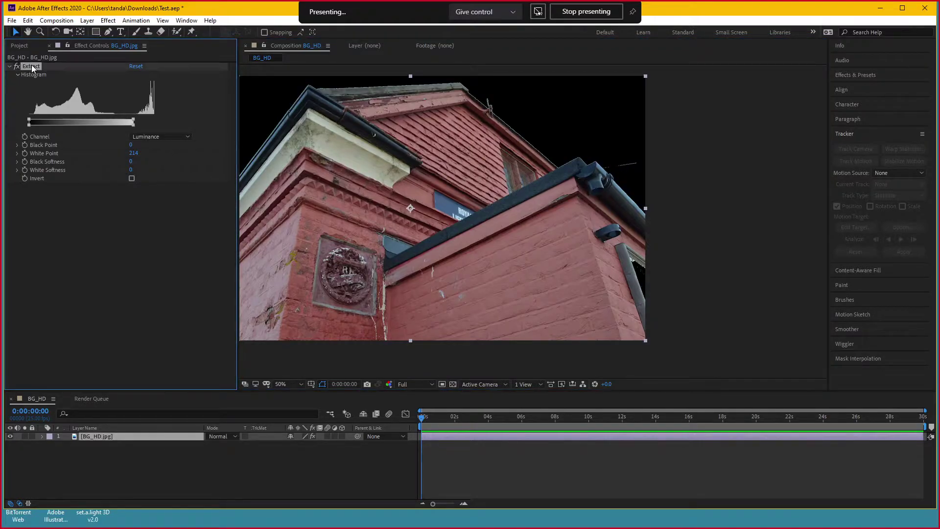
pyautogui.press('Delete')
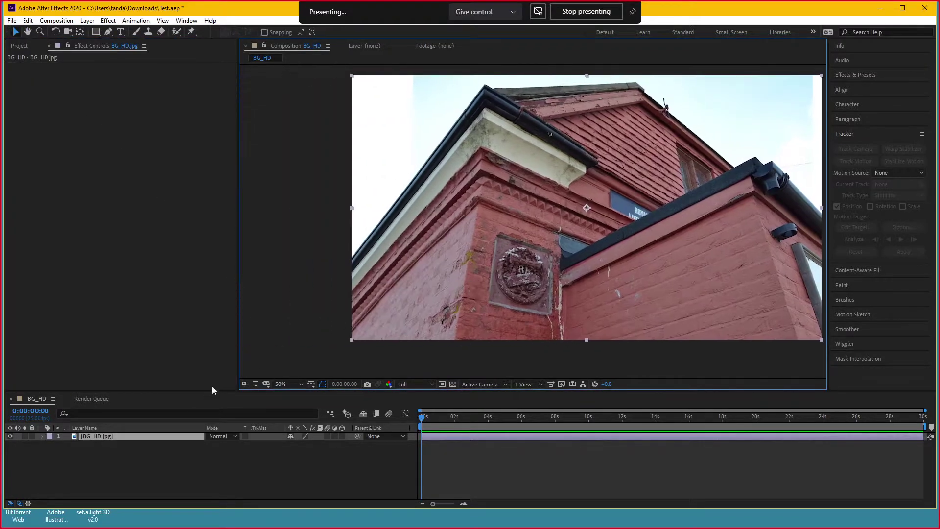
# With the Pen tool, zoom in and place the first mask points at the gutter's peak
pyautogui.click(108, 31)
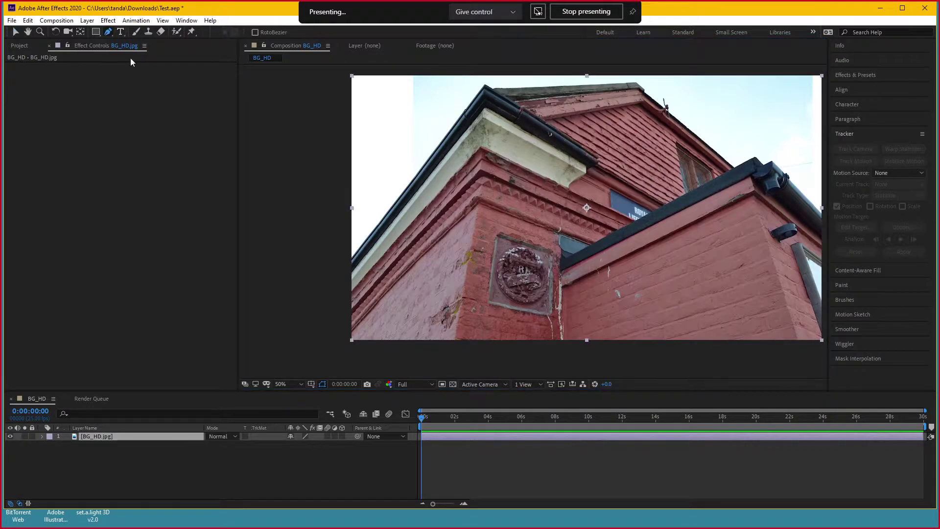
pyautogui.scroll(1, 382, 282)
pyautogui.scroll(1, 362, 250)
pyautogui.scroll(2, 557, 287)
pyautogui.scroll(2, 557, 287)
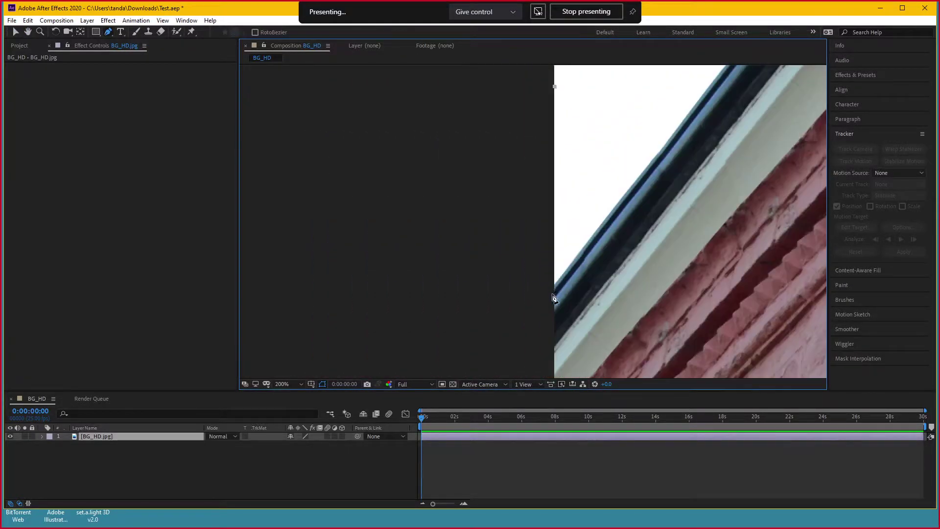
pyautogui.moveTo(557, 287)
pyautogui.mouseDown()
pyautogui.moveTo(493, 254)
pyautogui.moveTo(452, 280)
pyautogui.mouseUp()
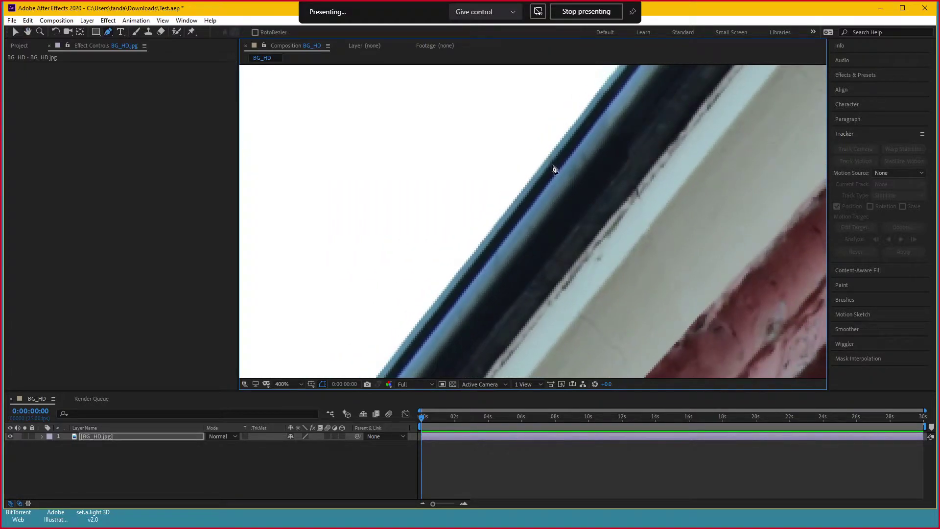
pyautogui.moveTo(549, 162)
pyautogui.mouseDown()
pyautogui.moveTo(514, 262)
pyautogui.moveTo(578, 109)
pyautogui.moveTo(513, 184)
pyautogui.mouseUp()
pyautogui.moveTo(609, 109); pyautogui.dragTo(579, 205)
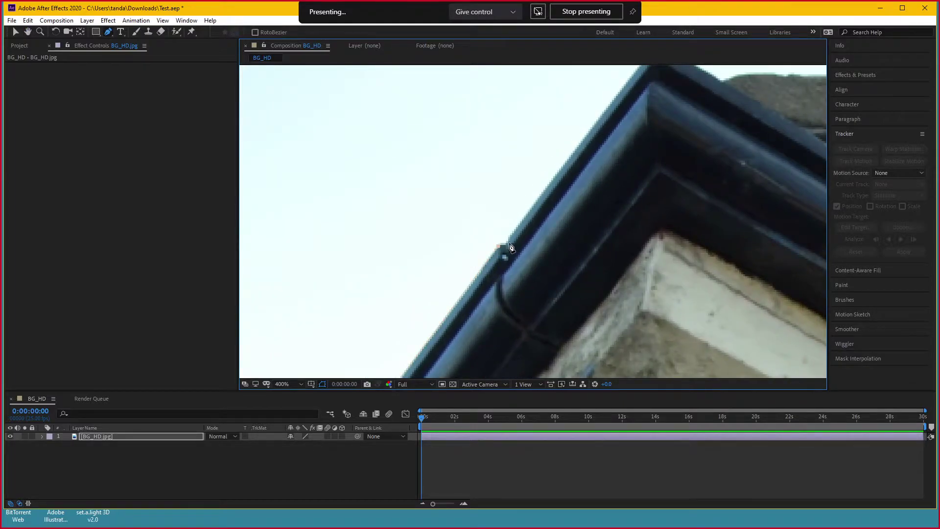
pyautogui.moveTo(529, 231); pyautogui.dragTo(466, 324)
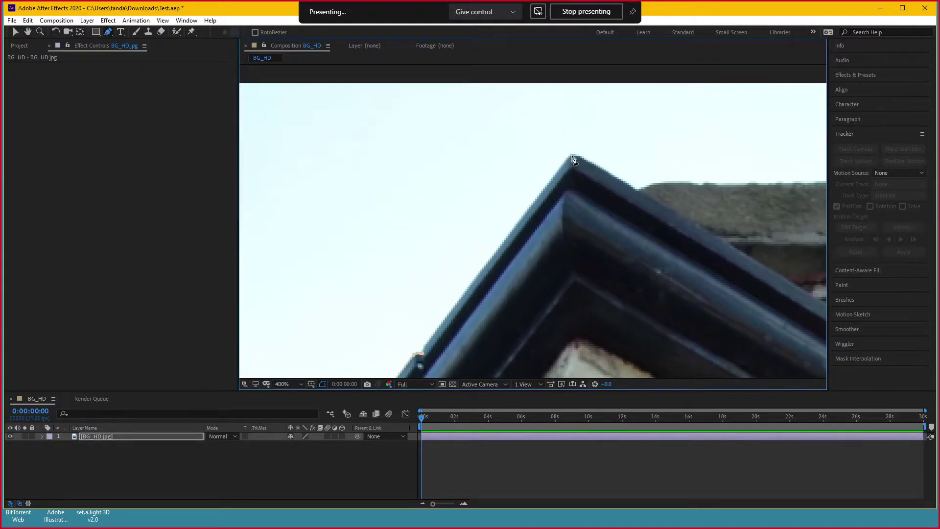
pyautogui.click(572, 156)
pyautogui.click(640, 195)
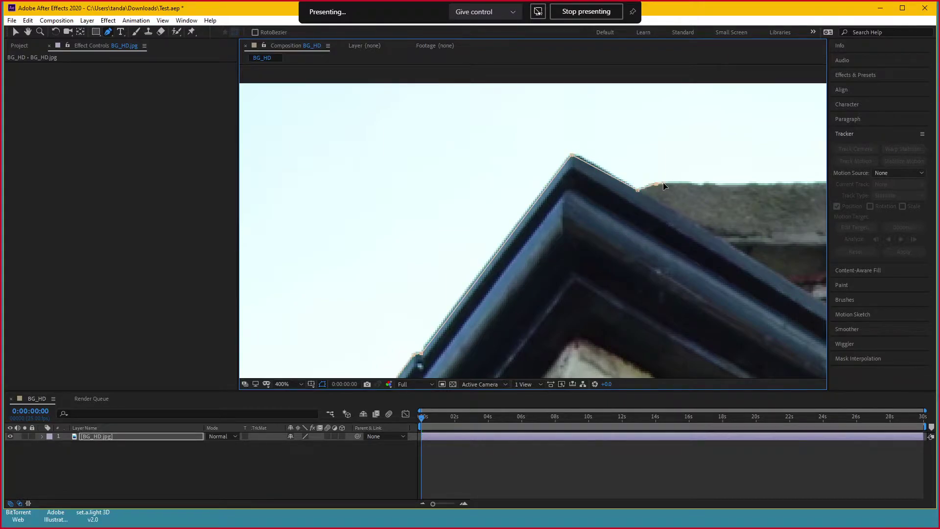
# Extend the mask along the roof's top edge and ridge to the roof corner
pyautogui.moveTo(640, 195); pyautogui.dragTo(501, 207)
pyautogui.scroll(2, 456, 227)
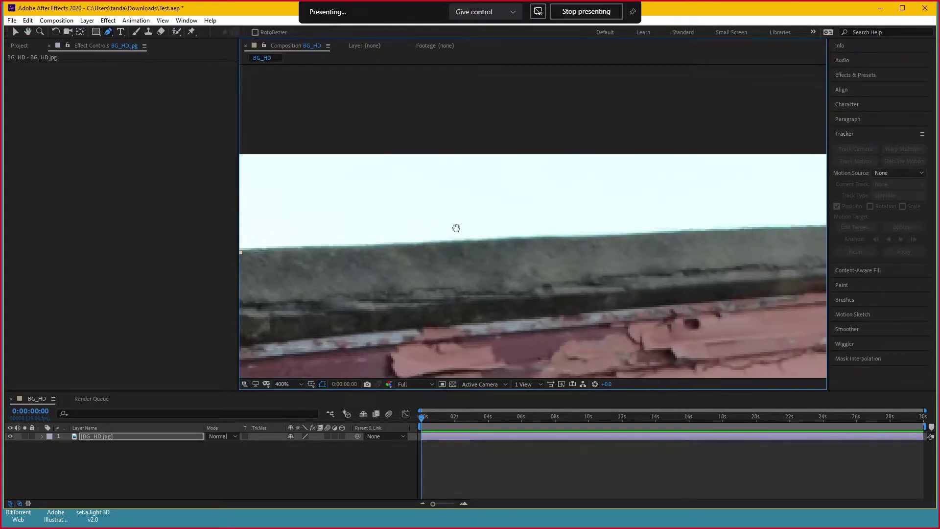
pyautogui.moveTo(634, 237); pyautogui.dragTo(425, 235)
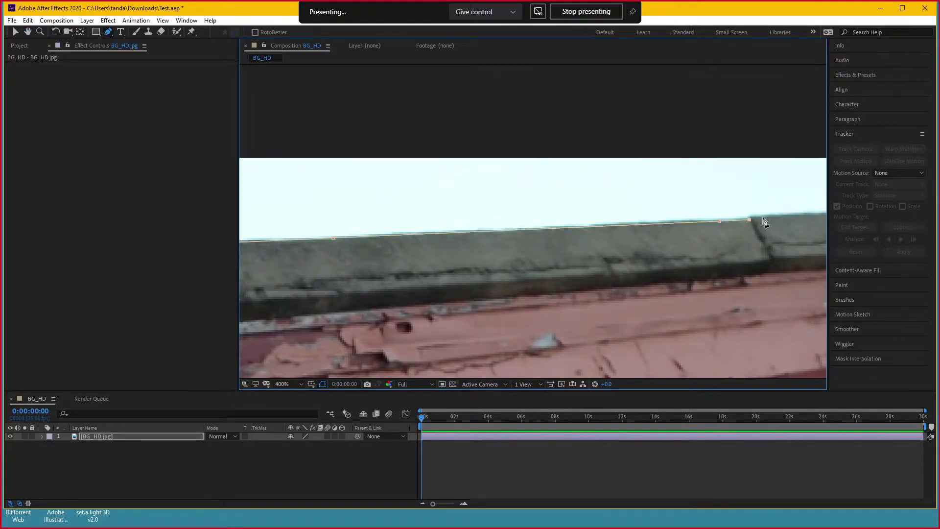
pyautogui.scroll(1, 758, 223)
pyautogui.moveTo(736, 225); pyautogui.dragTo(431, 238)
pyautogui.click(444, 228)
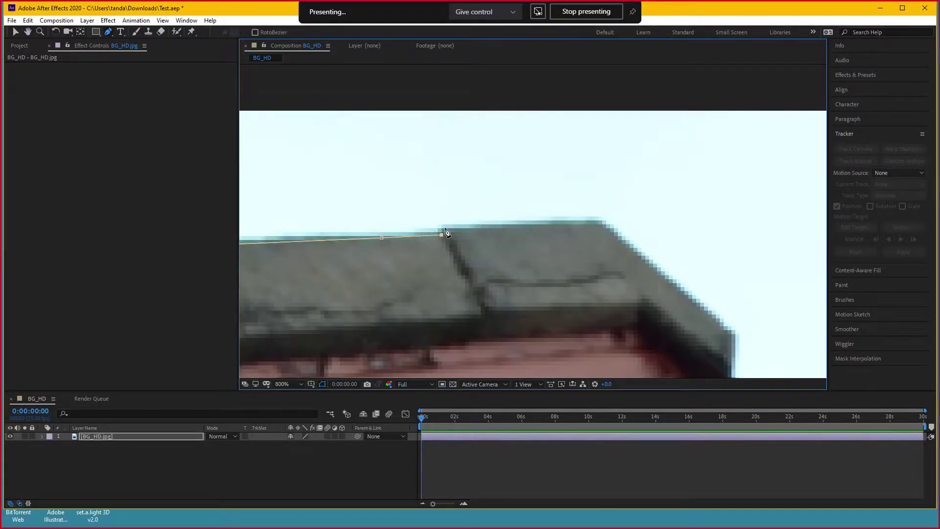
pyautogui.click(602, 223)
pyautogui.click(734, 342)
# Add mask points down the sloping roof edge, undoing one misplaced point
pyautogui.scroll(-1, 735, 342)
pyautogui.scroll(-1, 733, 336)
pyautogui.moveTo(732, 334); pyautogui.dragTo(684, 275)
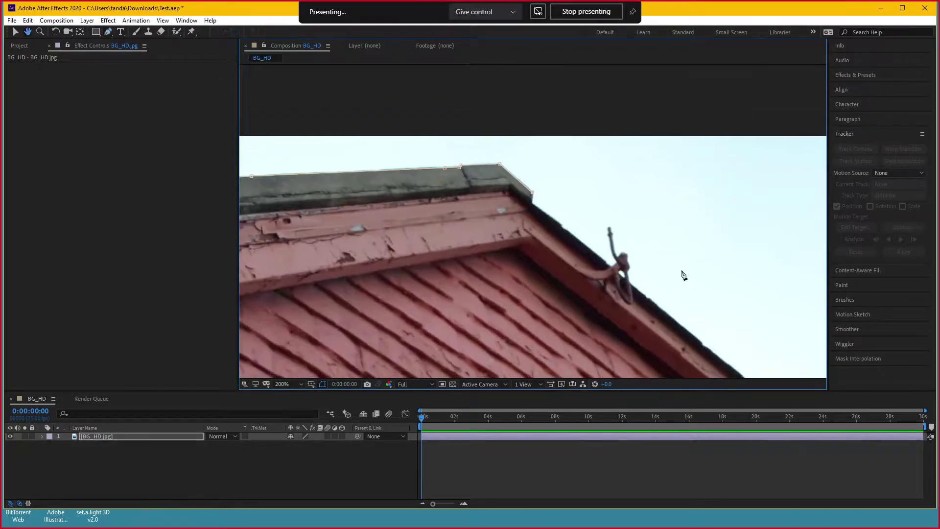
pyautogui.scroll(1, 648, 244)
pyautogui.click(410, 160)
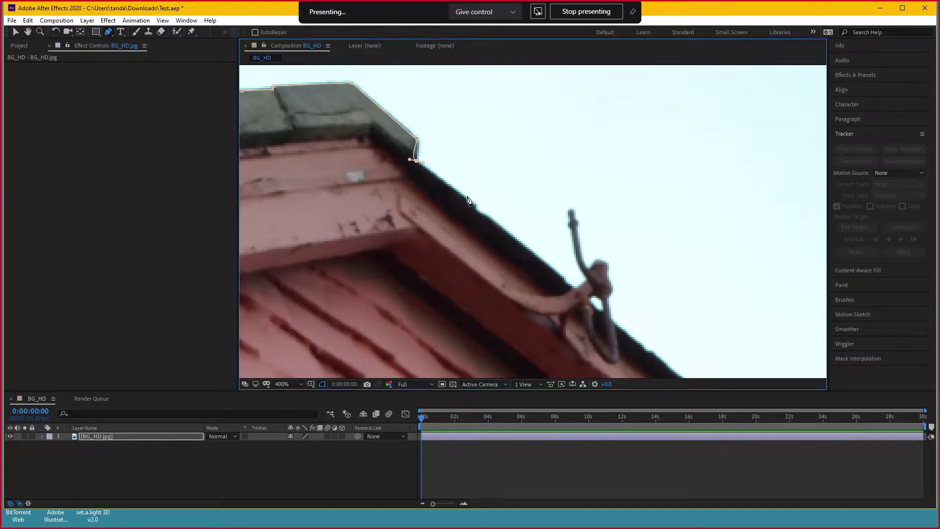
pyautogui.hotkey('ctrl', 'z')
pyautogui.click(416, 160)
pyautogui.click(474, 203)
pyautogui.click(481, 213)
pyautogui.click(572, 288)
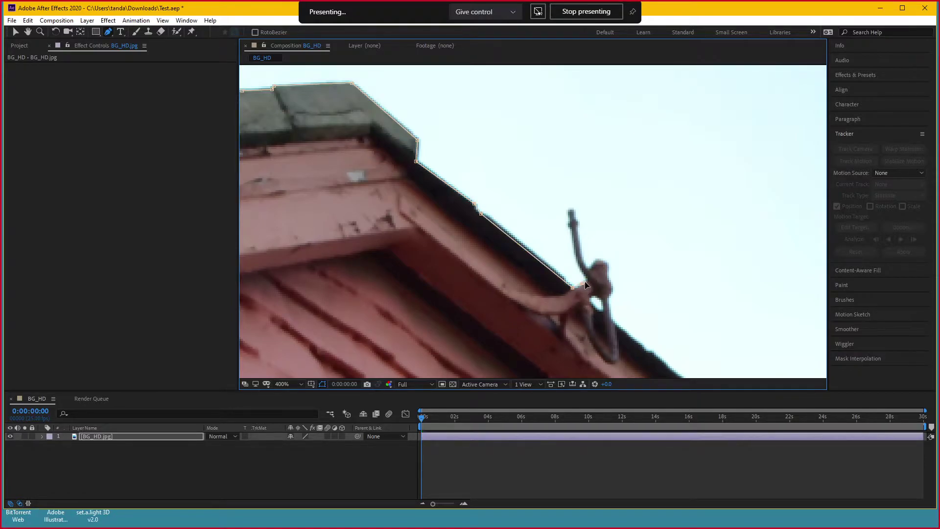
# Trace the mask around the metal roof ornament, including its tip and curled top
pyautogui.click(583, 283)
pyautogui.click(580, 268)
pyautogui.click(575, 257)
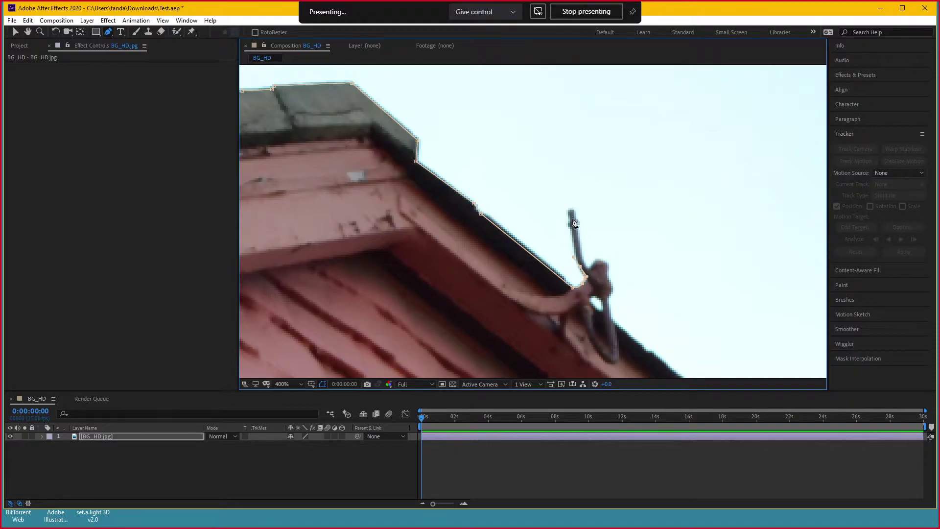
pyautogui.click(571, 213)
pyautogui.click(571, 209)
pyautogui.click(577, 235)
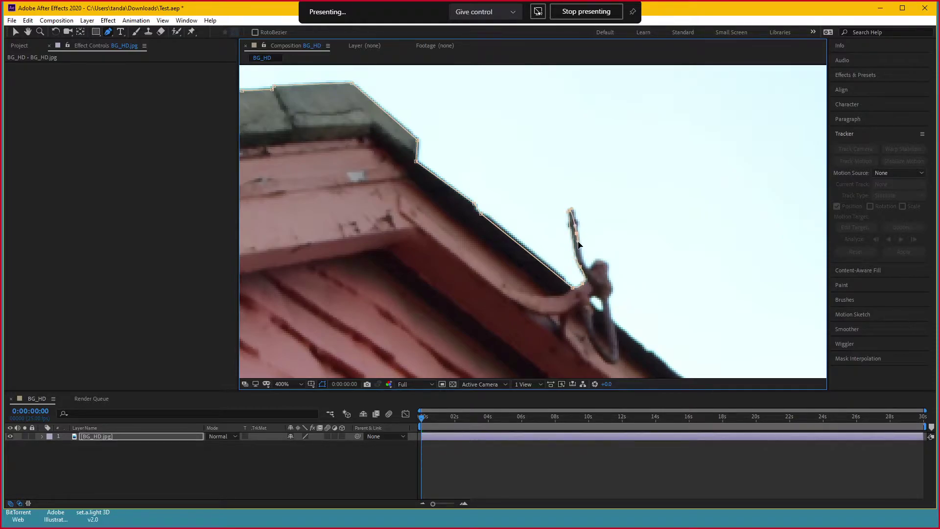
pyautogui.click(579, 249)
pyautogui.click(581, 267)
pyautogui.click(587, 268)
pyautogui.click(593, 269)
pyautogui.click(599, 260)
pyautogui.click(606, 265)
pyautogui.click(610, 276)
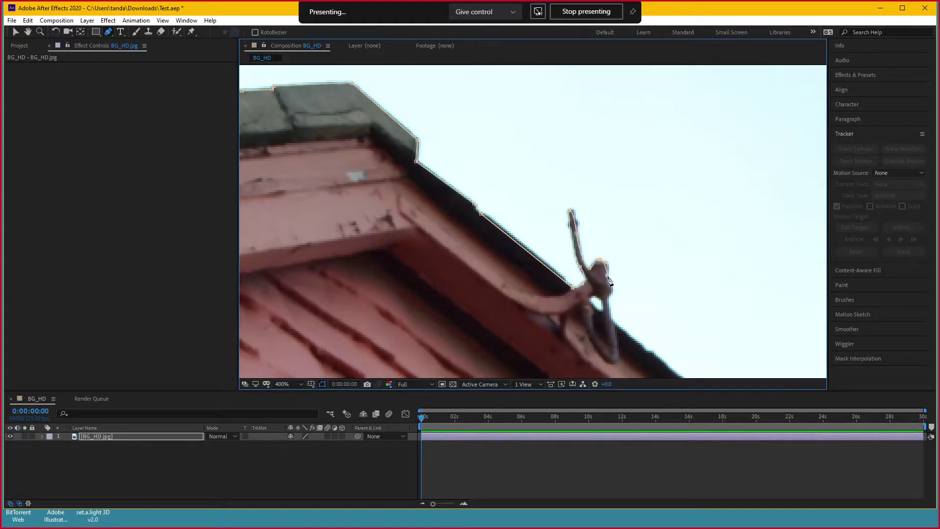
pyautogui.click(610, 292)
pyautogui.click(611, 318)
# Continue the mask down the roof edge to where the two roofs meet
pyautogui.moveTo(627, 345); pyautogui.dragTo(471, 204)
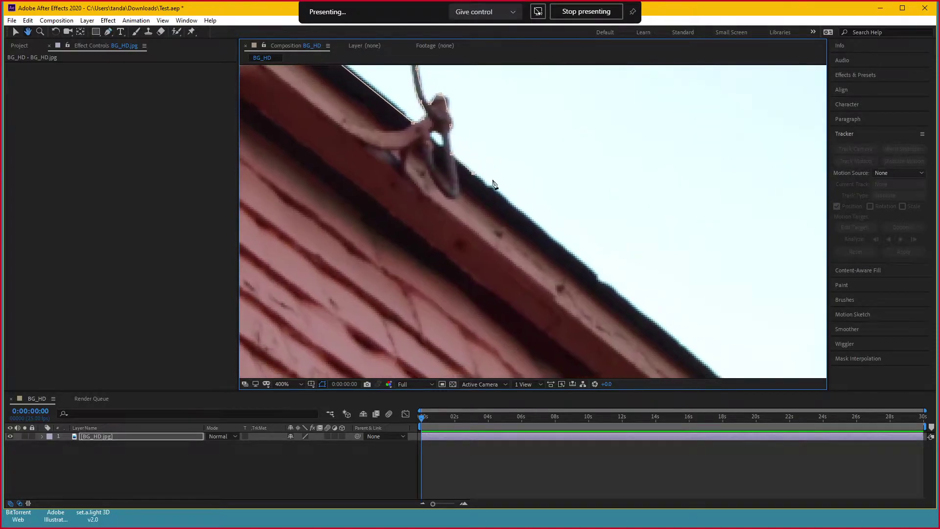
pyautogui.click(571, 260)
pyautogui.moveTo(570, 259); pyautogui.dragTo(446, 154)
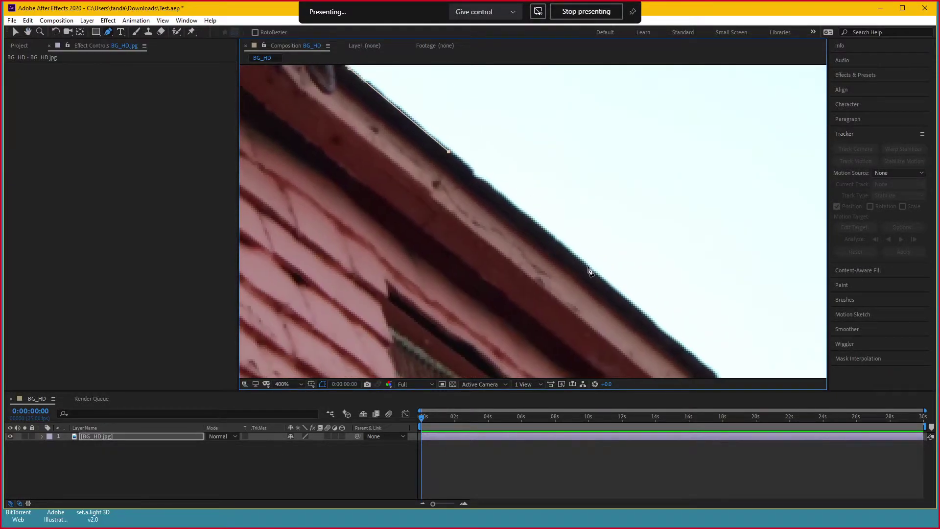
pyautogui.click(588, 266)
pyautogui.moveTo(628, 284); pyautogui.dragTo(509, 171)
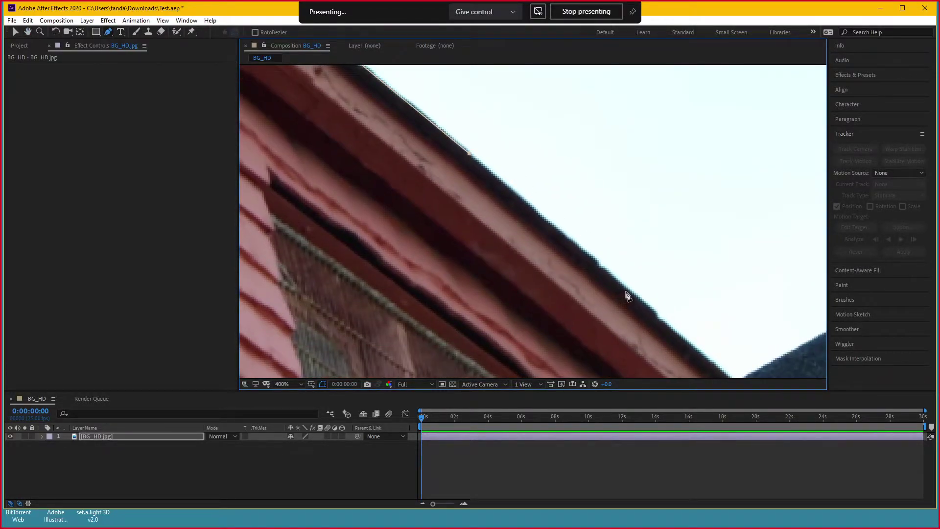
pyautogui.click(629, 293)
pyautogui.moveTo(721, 347); pyautogui.dragTo(665, 266)
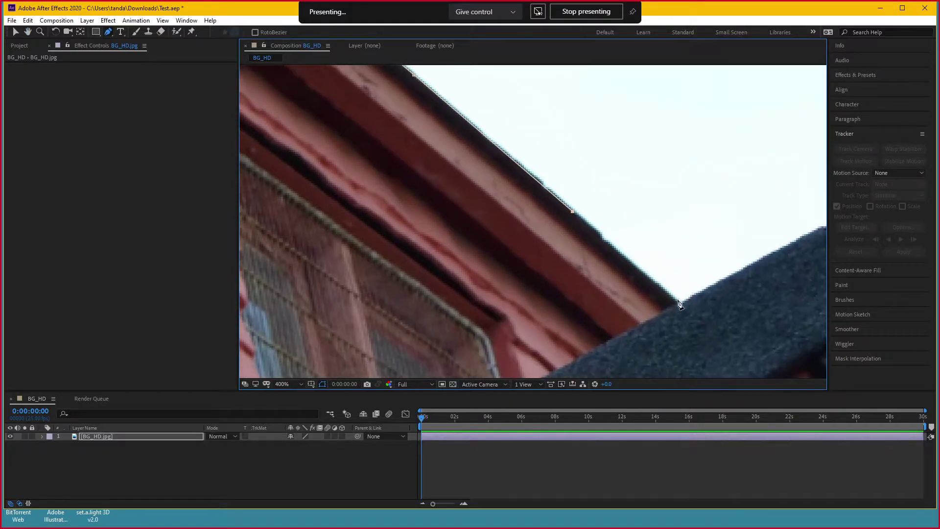
pyautogui.click(681, 303)
# Add mask points up the neighbouring dark roof's peak, valley and camera top
pyautogui.moveTo(725, 267); pyautogui.dragTo(446, 267)
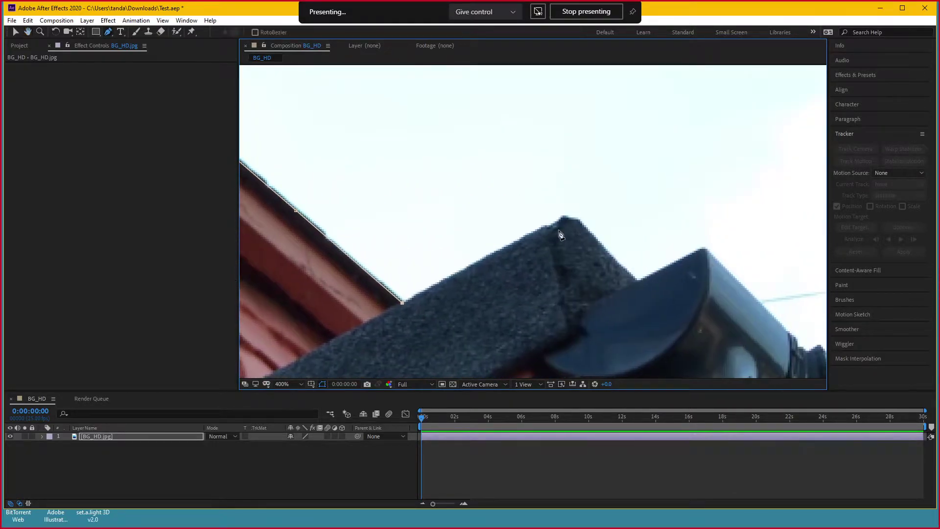
pyautogui.click(545, 227)
pyautogui.click(567, 217)
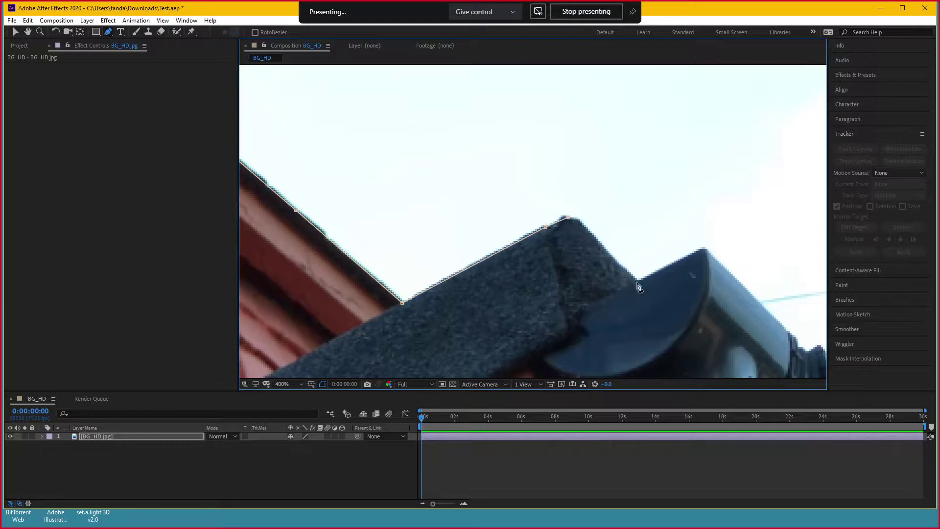
pyautogui.click(636, 280)
pyautogui.click(704, 247)
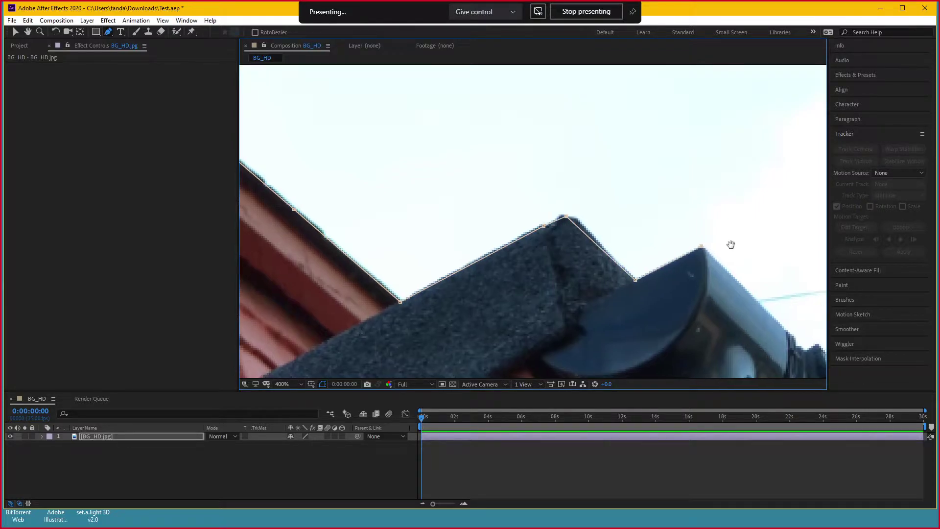
# Trace the mask along the camera edge and gutter tube, then zoom out
pyautogui.moveTo(786, 339); pyautogui.dragTo(561, 240)
pyautogui.click(562, 233)
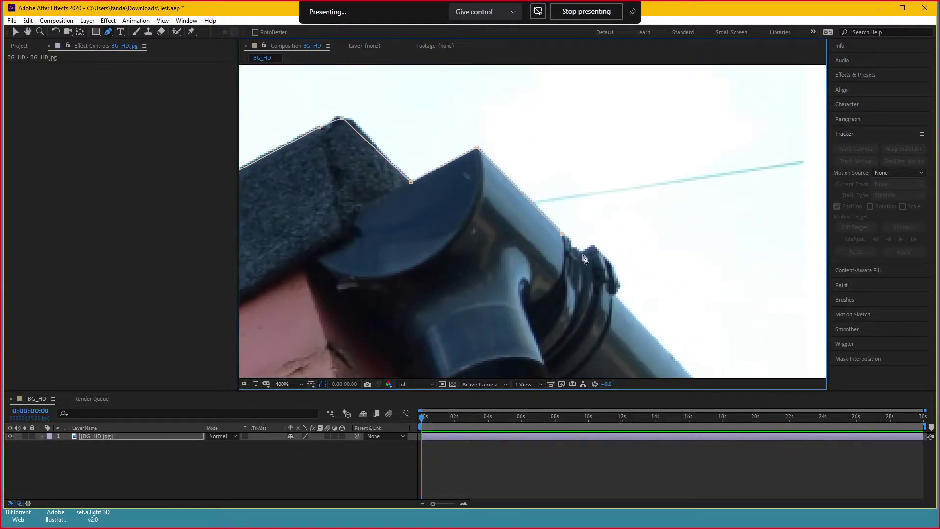
pyautogui.click(582, 254)
pyautogui.click(593, 247)
pyautogui.click(616, 280)
pyautogui.click(645, 329)
pyautogui.moveTo(645, 331); pyautogui.dragTo(526, 169)
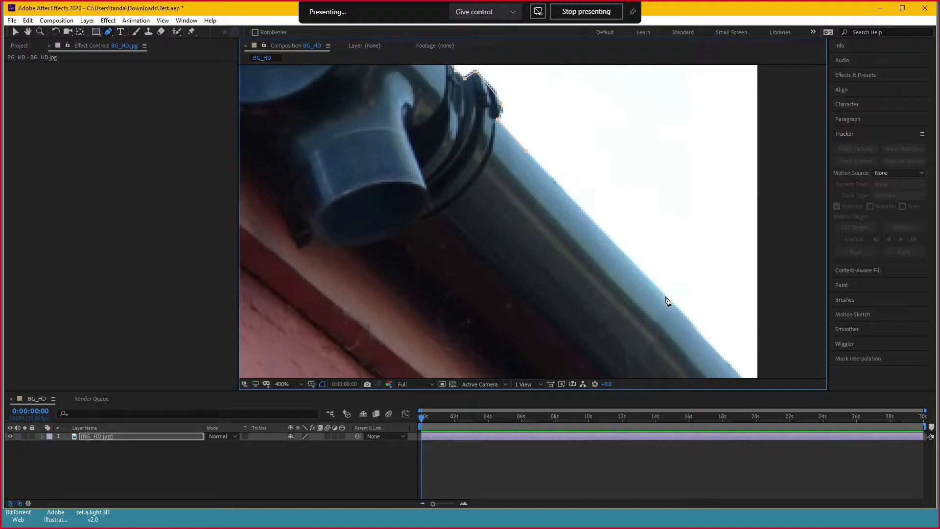
pyautogui.click(667, 301)
pyautogui.moveTo(701, 301); pyautogui.dragTo(612, 144)
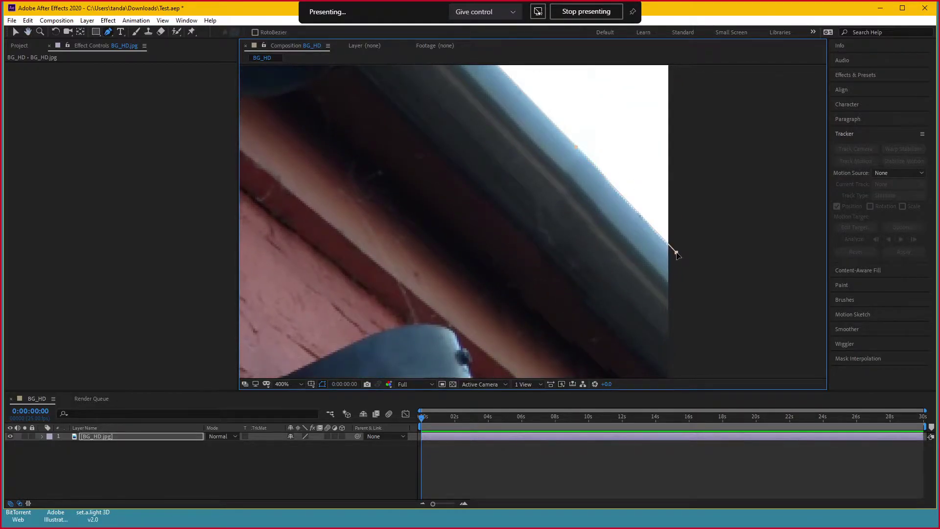
pyautogui.scroll(-1, 687, 263)
pyautogui.scroll(-7, 685, 263)
# Extend the building mask below the image and close it at its first point, cutting away the sky
pyautogui.click(489, 323)
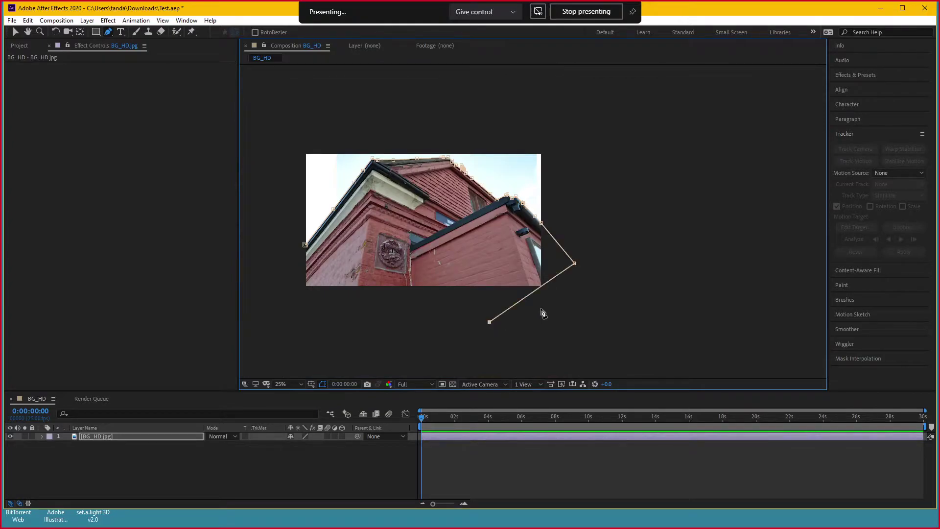
pyautogui.hotkey('ctrl', 'z')
pyautogui.click(560, 302)
pyautogui.click(261, 304)
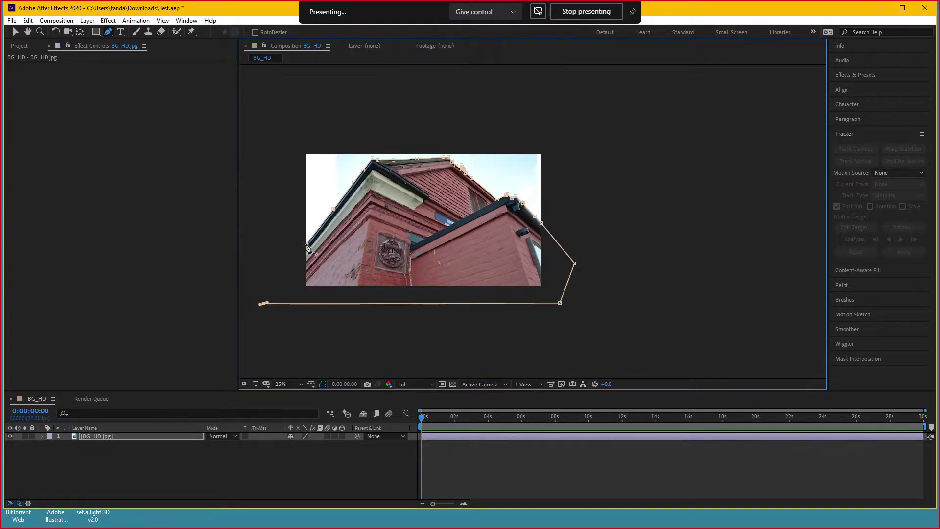
pyautogui.click(305, 244)
pyautogui.moveTo(435, 239); pyautogui.dragTo(560, 238)
pyautogui.scroll(2, 560, 239)
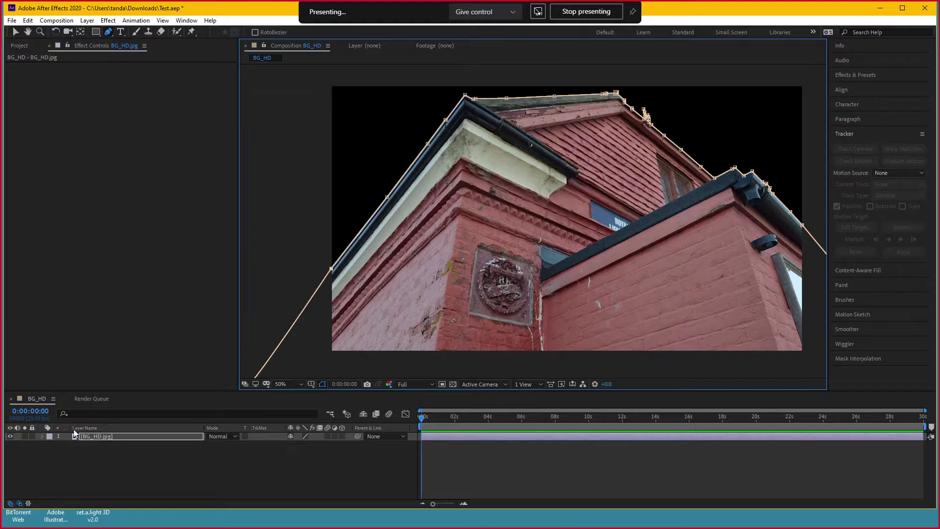
# Reveal Mask 1 on BG_HD.jpg and set its Mask Feather to 1.0 pixel
pyautogui.click(90, 435)
pyautogui.press('m')
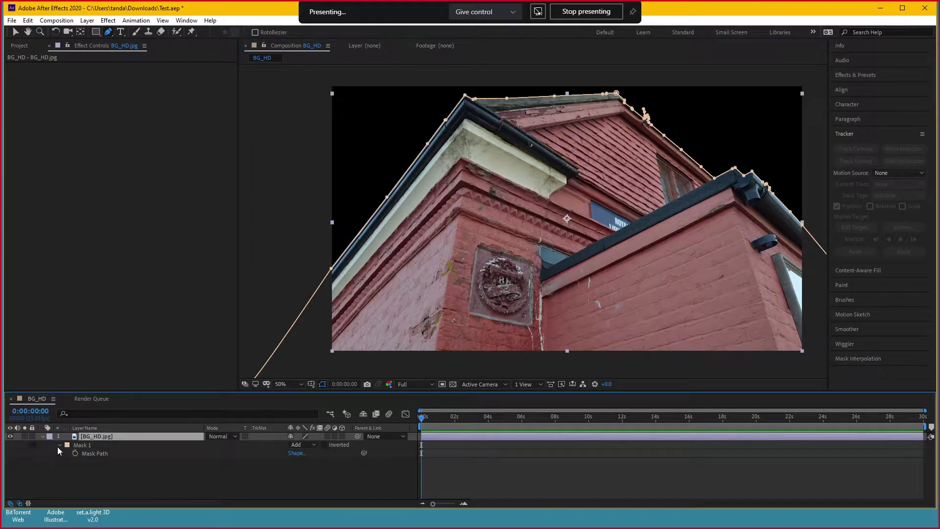
pyautogui.click(60, 444)
pyautogui.click(60, 445)
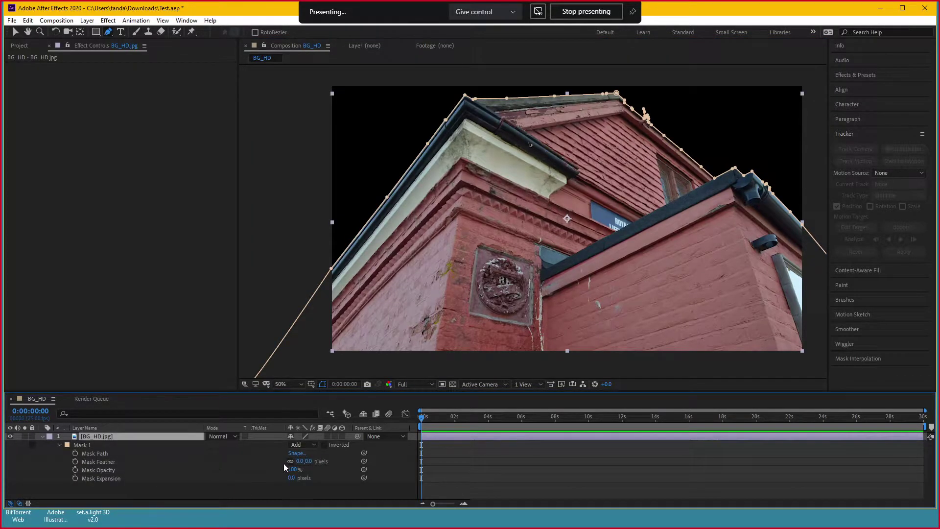
pyautogui.click(300, 461)
pyautogui.click(313, 487)
pyautogui.press('h')
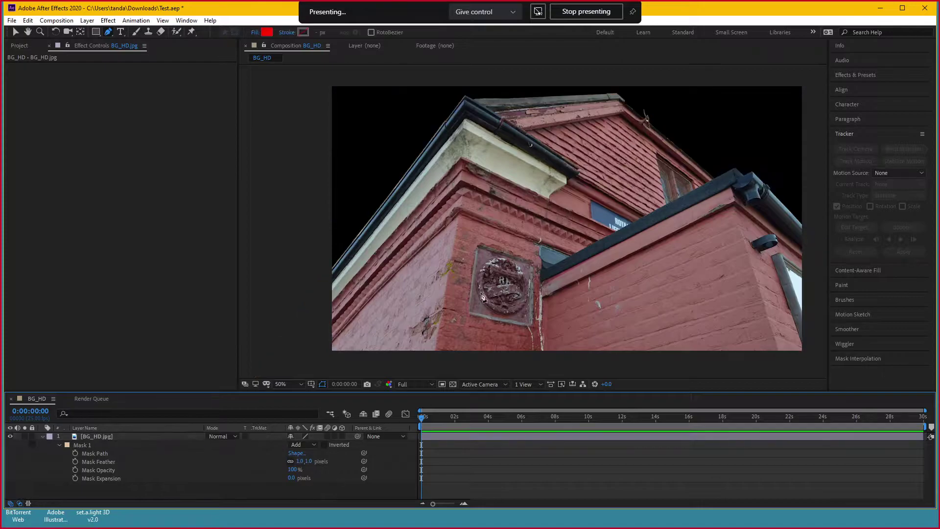
pyautogui.scroll(5, 570, 357)
# Try a 2.0-pixel Mask Feather, then set it back to 1.0
pyautogui.press('g')
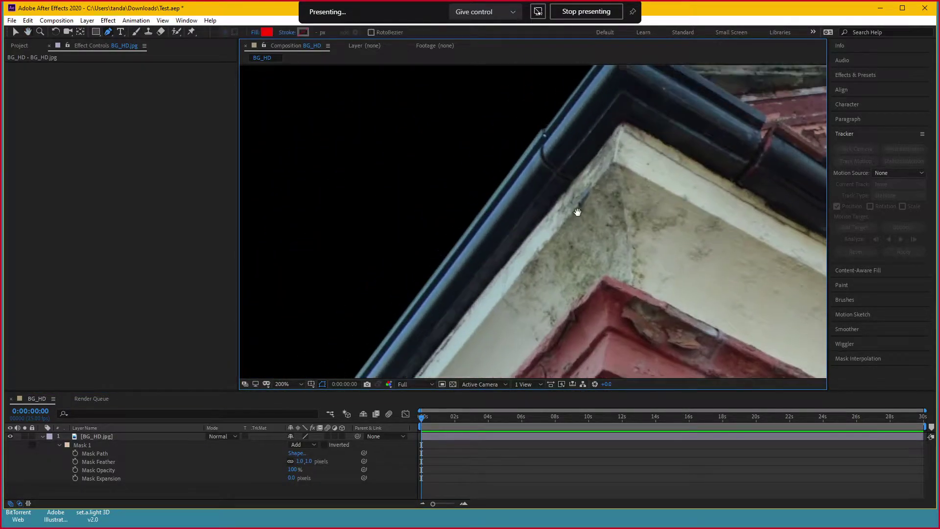
pyautogui.moveTo(569, 356); pyautogui.dragTo(508, 393)
pyautogui.moveTo(306, 462); pyautogui.dragTo(313, 462)
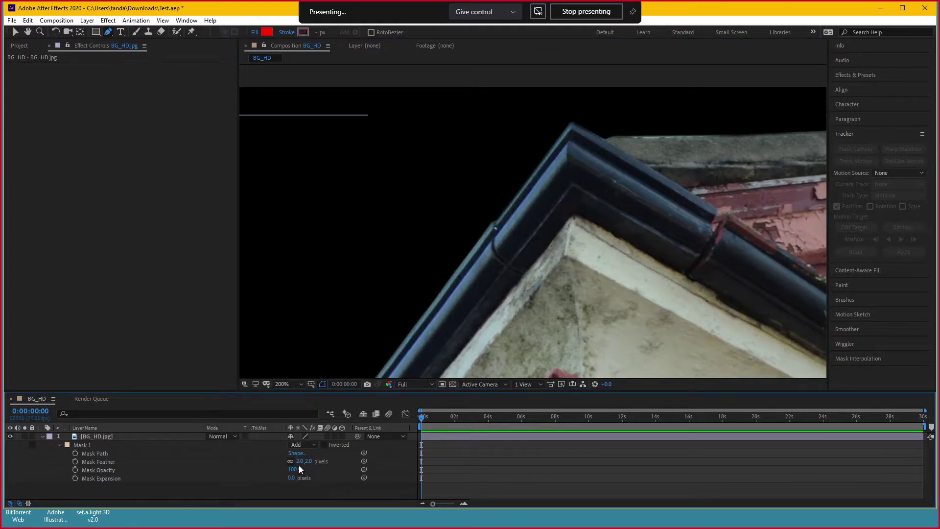
pyautogui.click(300, 462)
pyautogui.write('1')
pyautogui.click(315, 486)
pyautogui.scroll(-4, 554, 139)
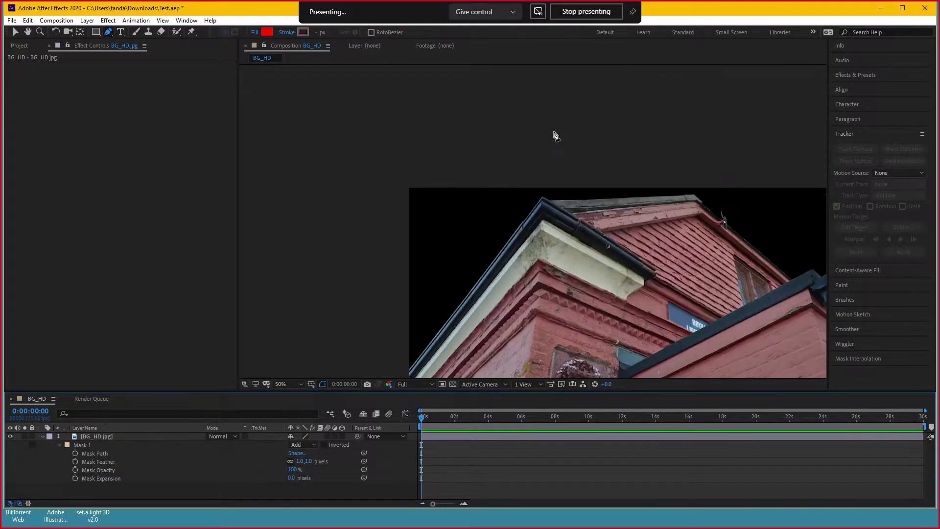
# Check the cutout against the transparency grid and collapse BG_HD.jpg's mask properties
pyautogui.click(16, 31)
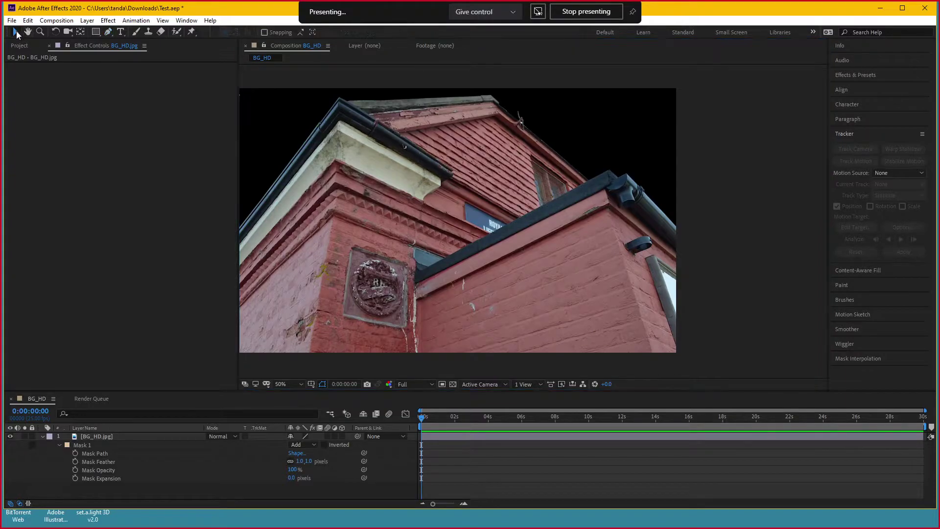
pyautogui.click(451, 384)
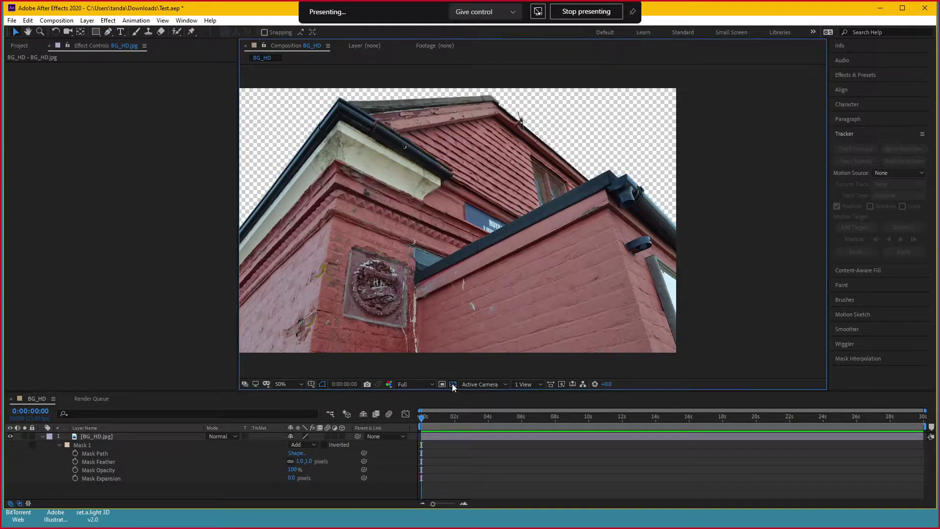
pyautogui.click(451, 383)
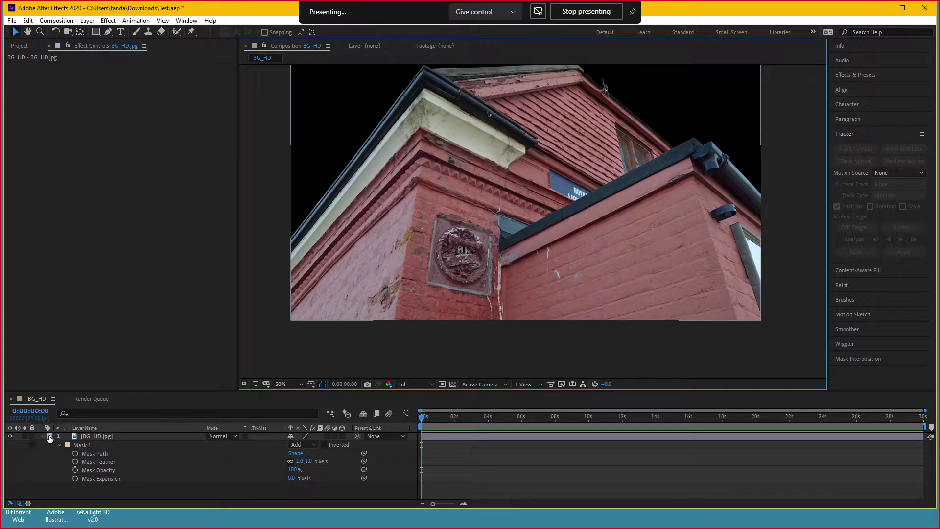
pyautogui.click(44, 437)
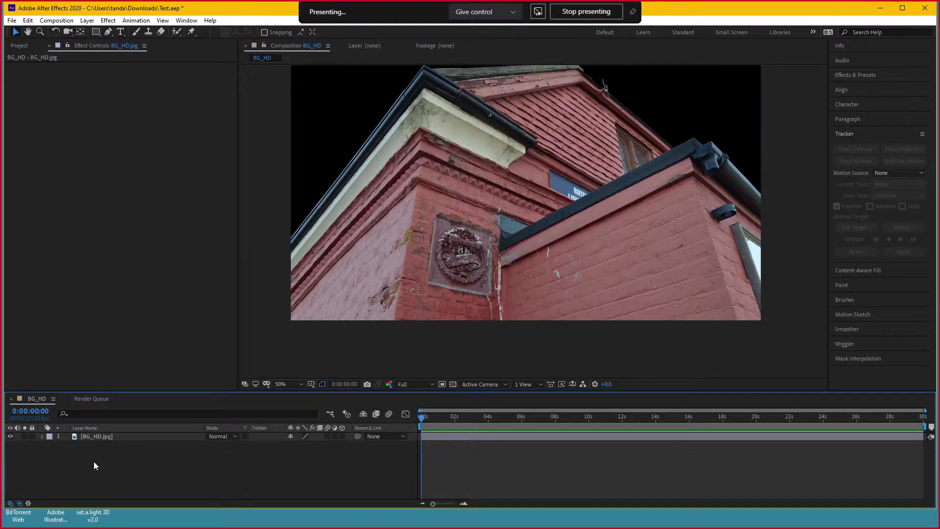
# Create a 1920 x 1080 solid named Sea color in dark teal 083343
pyautogui.hotkey('ctrl', 'y')
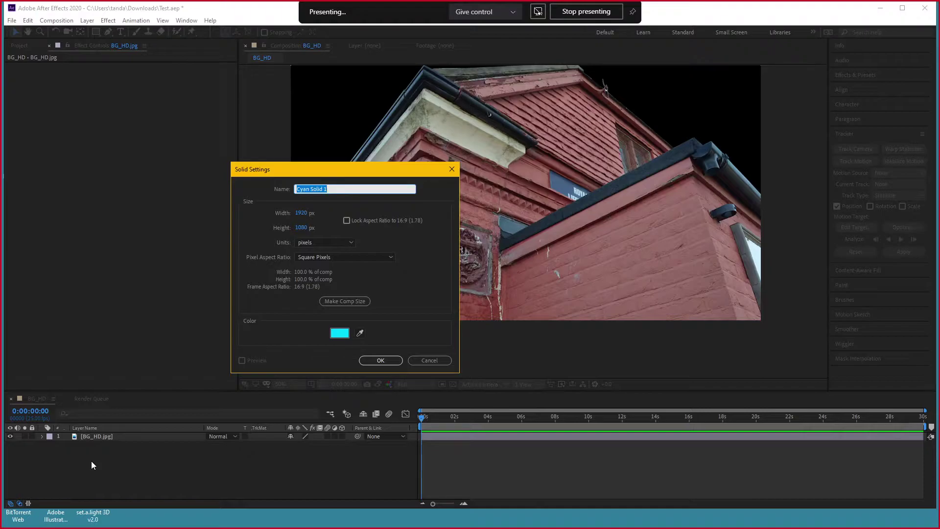
pyautogui.write('G')
pyautogui.click(340, 333)
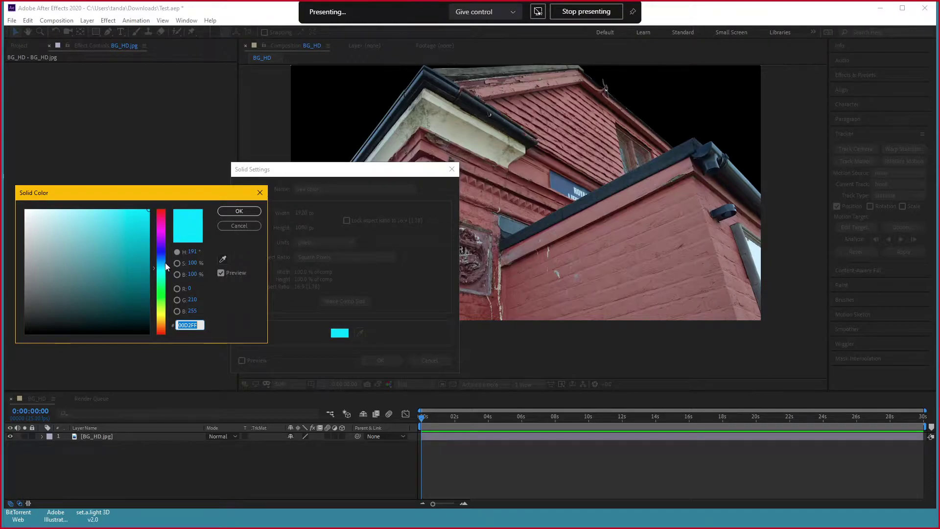
pyautogui.click(163, 257)
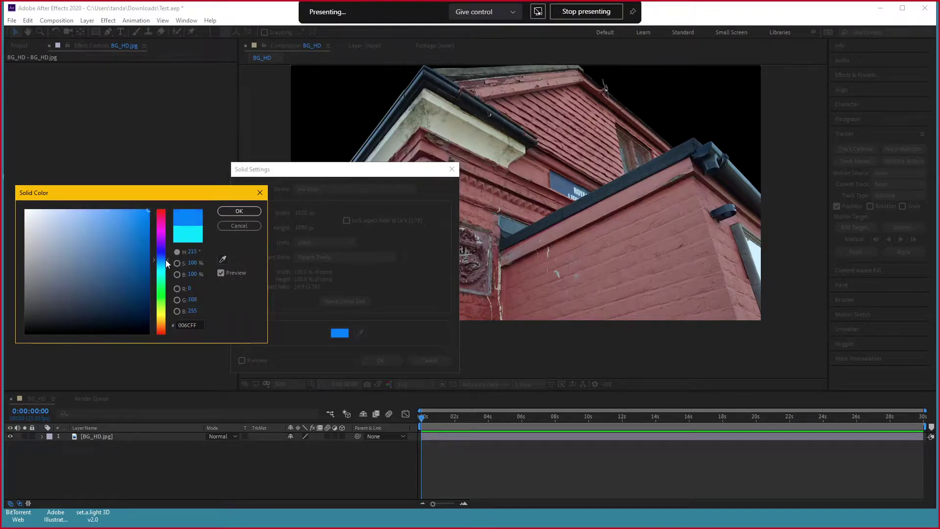
pyautogui.moveTo(165, 260); pyautogui.dragTo(169, 270)
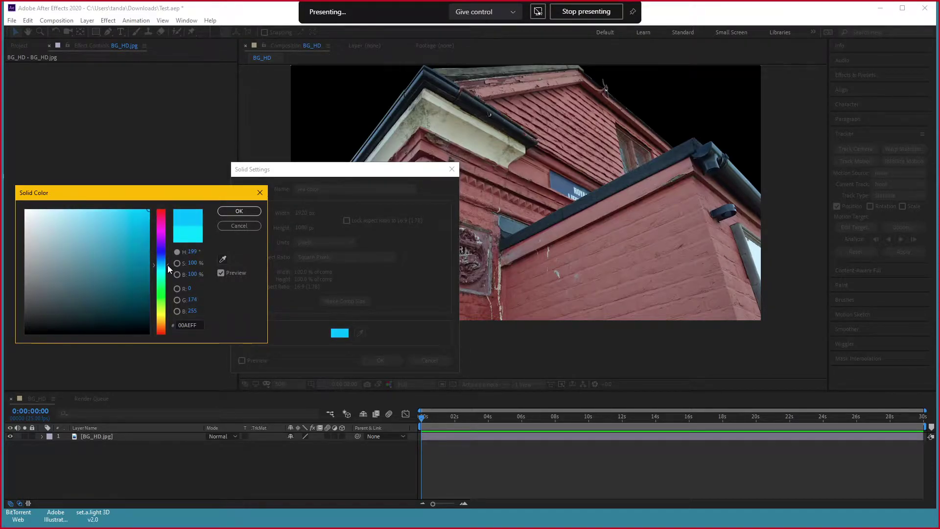
pyautogui.click(131, 305)
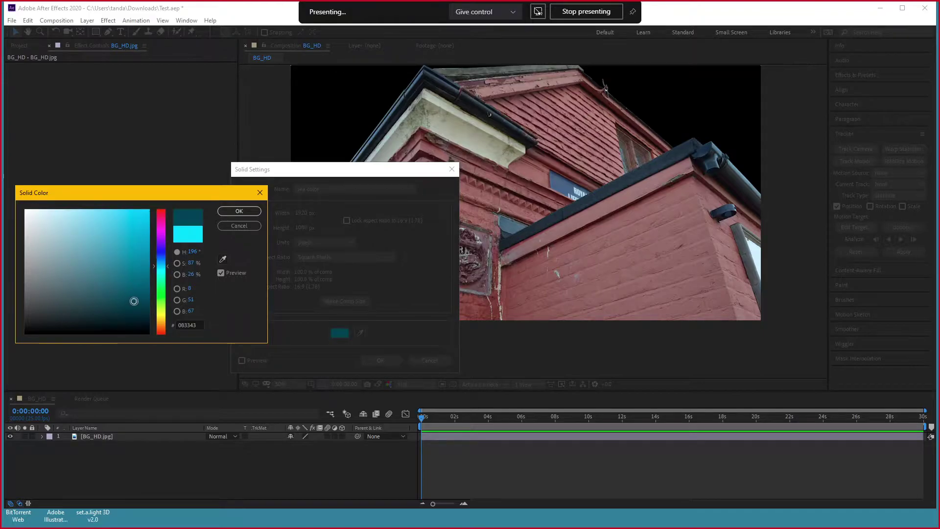
pyautogui.click(247, 211)
# Move the Sea color solid beneath the BG_HD.jpg building layer
pyautogui.click(387, 359)
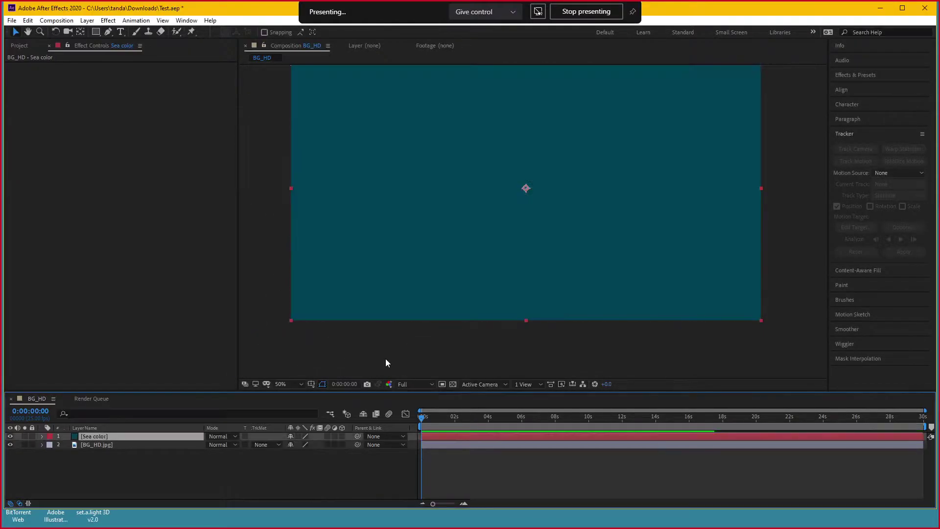
pyautogui.moveTo(124, 436); pyautogui.dragTo(125, 448)
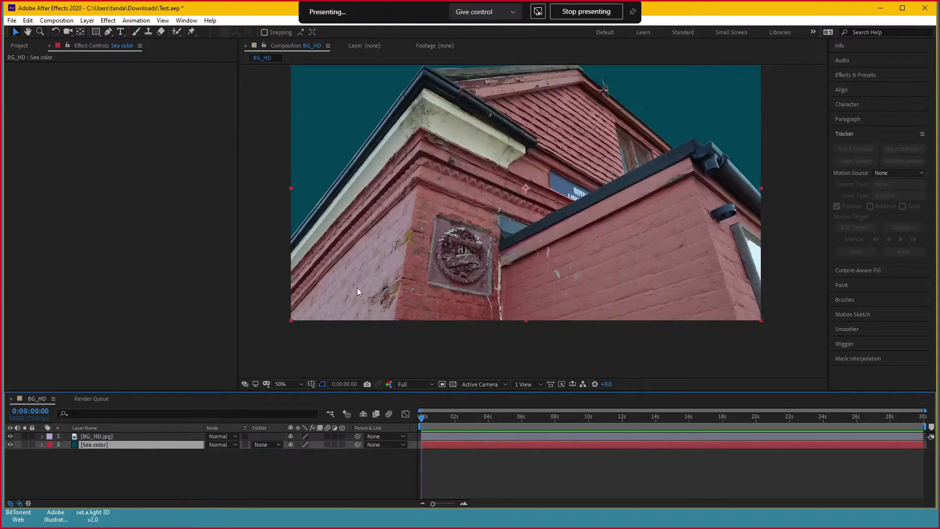
pyautogui.click(108, 20)
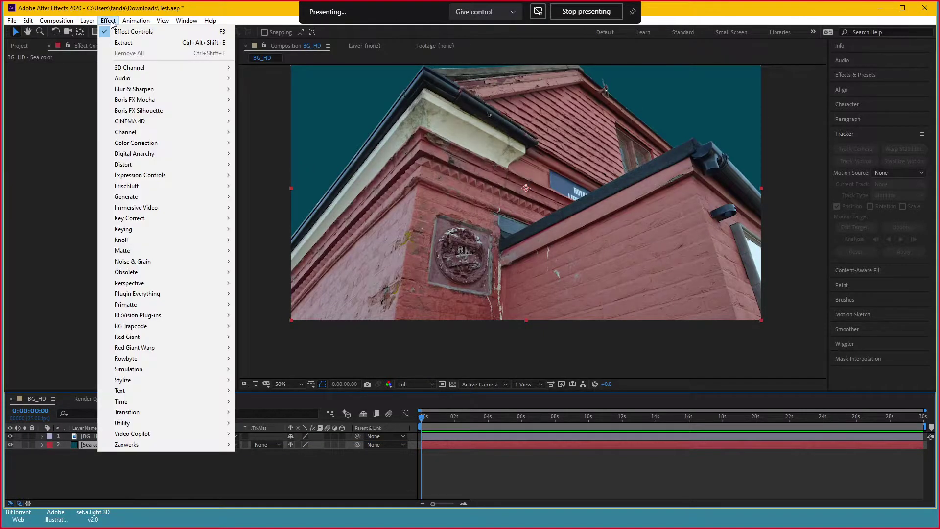
pyautogui.click(58, 153)
# Select BG_HD.jpg and hide its mask outline in the composition view
pyautogui.click(107, 436)
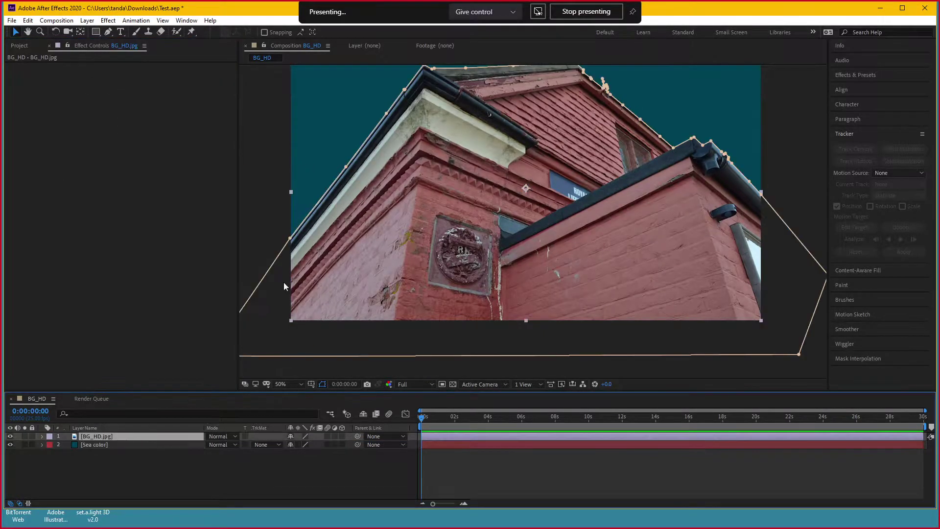
pyautogui.click(322, 384)
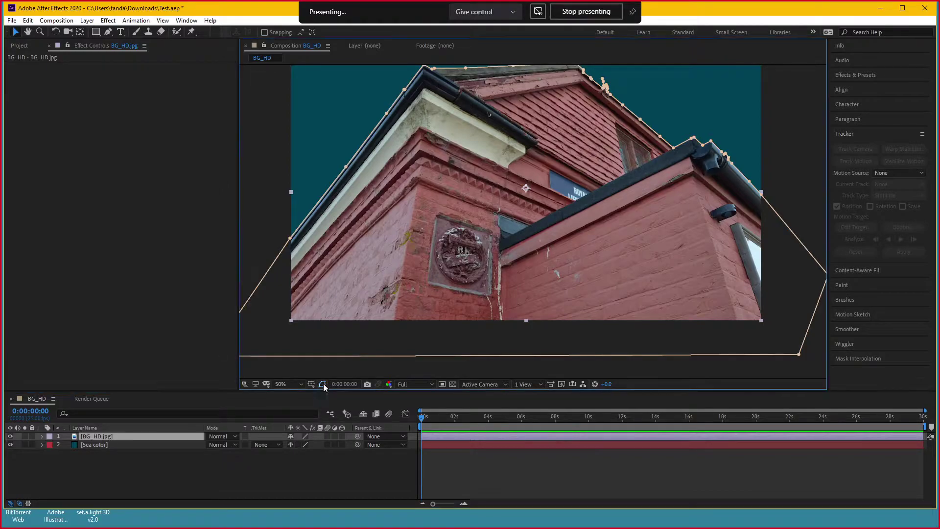
pyautogui.click(107, 22)
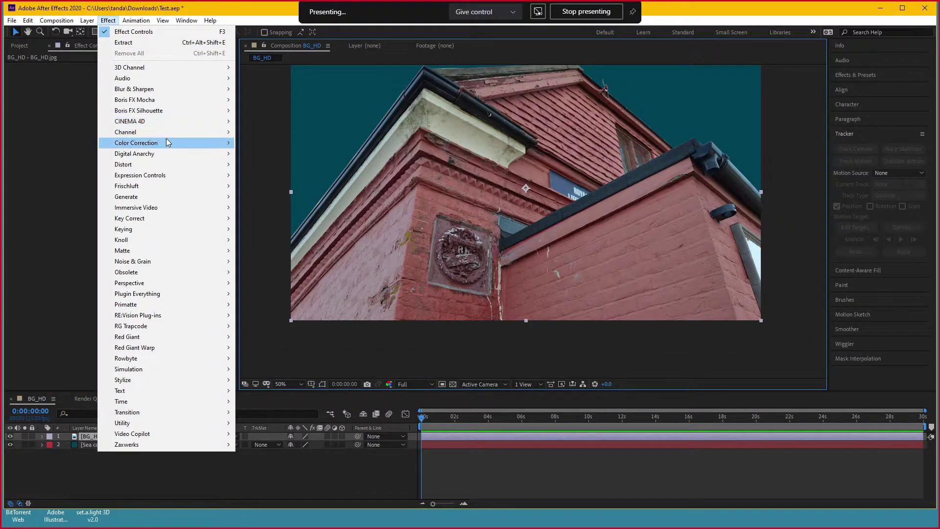
# Apply Exposure to BG_HD.jpg with Exposure -3.69 and Gamma Correction 0.86
pyautogui.moveTo(169, 143)
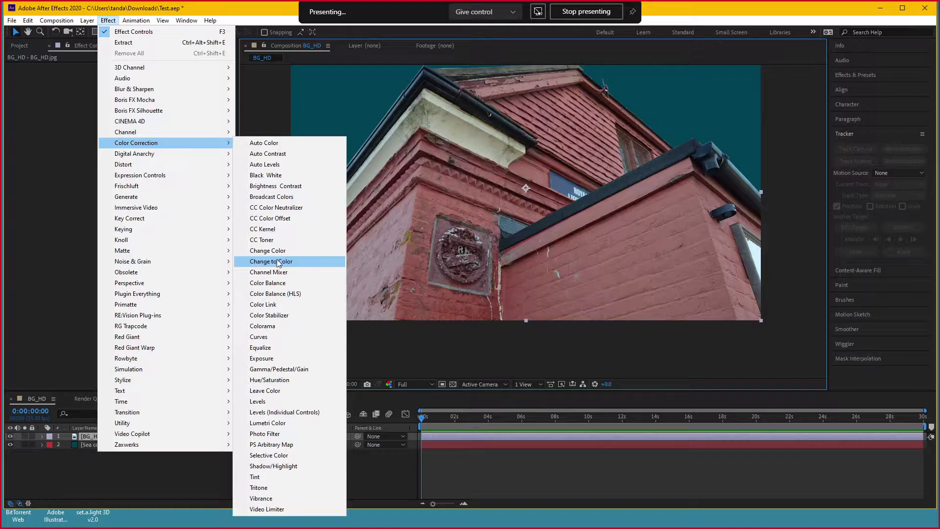
pyautogui.click(262, 358)
pyautogui.moveTo(133, 91)
pyautogui.mouseDown()
pyautogui.moveTo(54, 107)
pyautogui.moveTo(37, 132)
pyautogui.mouseUp()
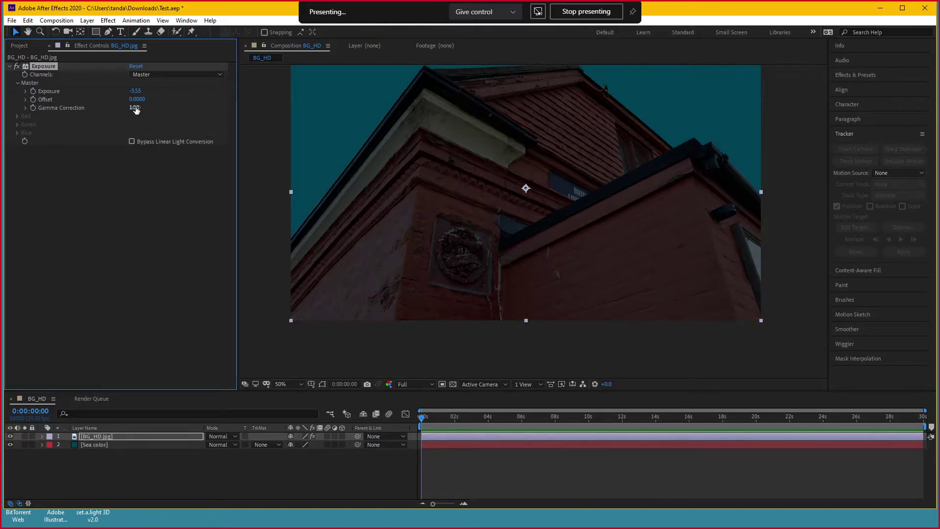
pyautogui.moveTo(134, 107)
pyautogui.mouseDown()
pyautogui.moveTo(146, 90)
pyautogui.moveTo(130, 94)
pyautogui.mouseUp()
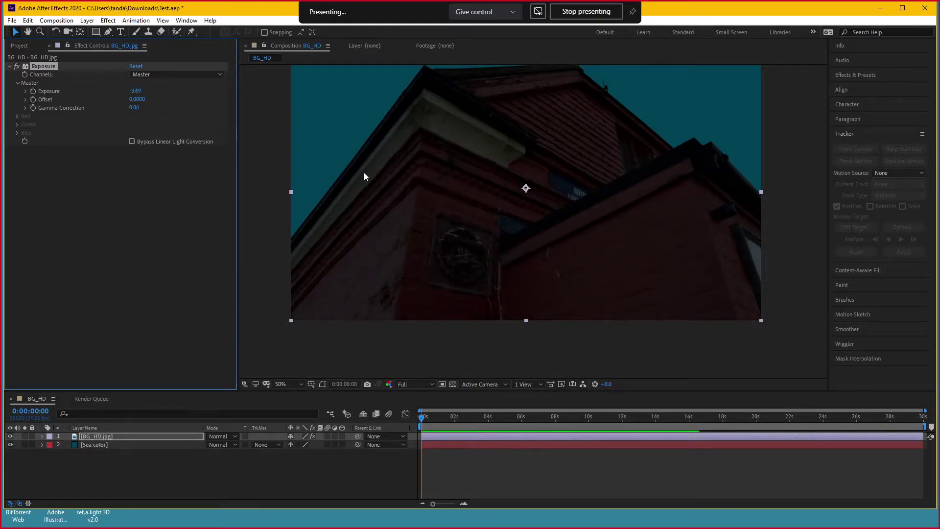
pyautogui.moveTo(365, 176); pyautogui.dragTo(385, 207)
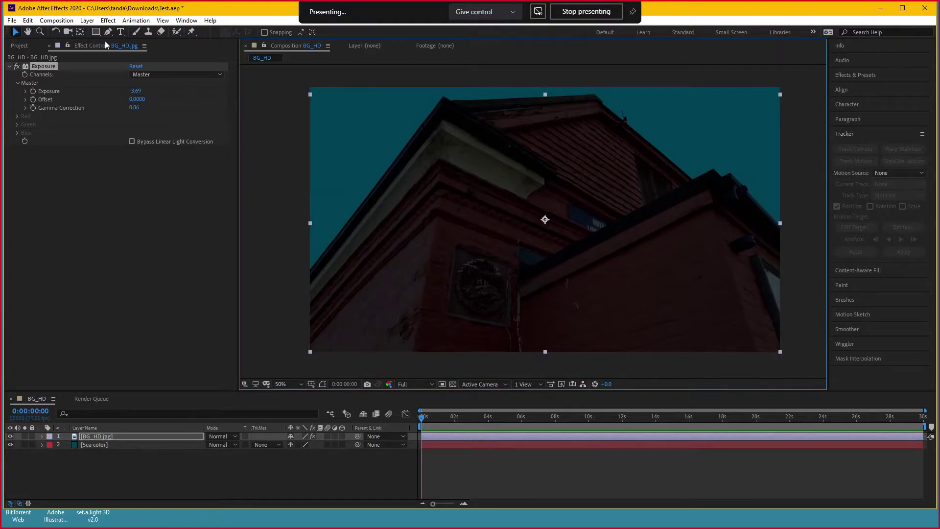
# Add Curves to BG_HD.jpg and lift the Blue channel curve slightly
pyautogui.click(108, 20)
pyautogui.moveTo(174, 142)
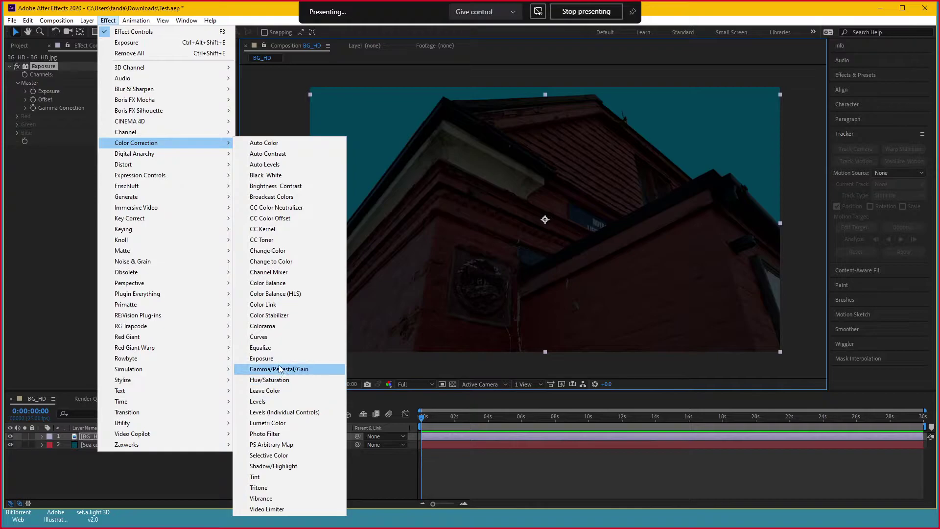
pyautogui.click(283, 337)
pyautogui.click(151, 163)
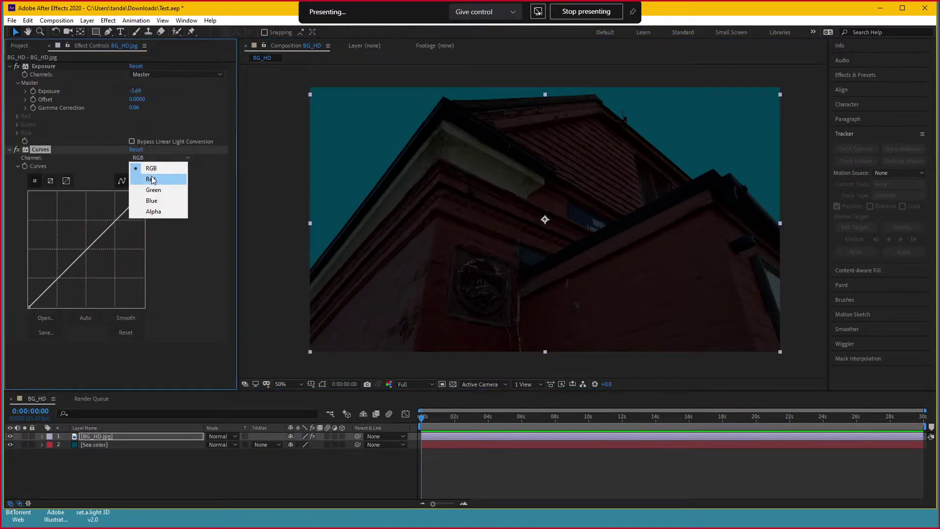
pyautogui.click(162, 203)
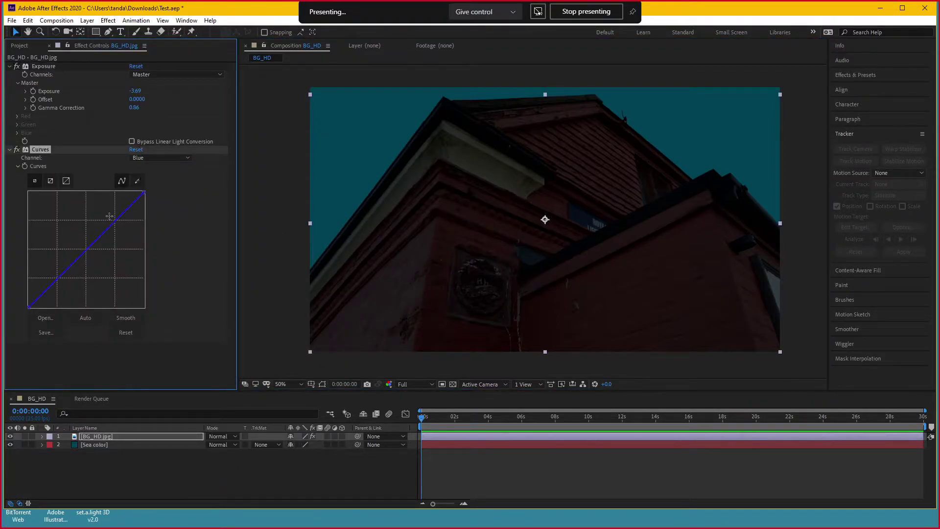
pyautogui.moveTo(120, 216); pyautogui.dragTo(118, 214)
pyautogui.click(118, 214)
pyautogui.click(9, 149)
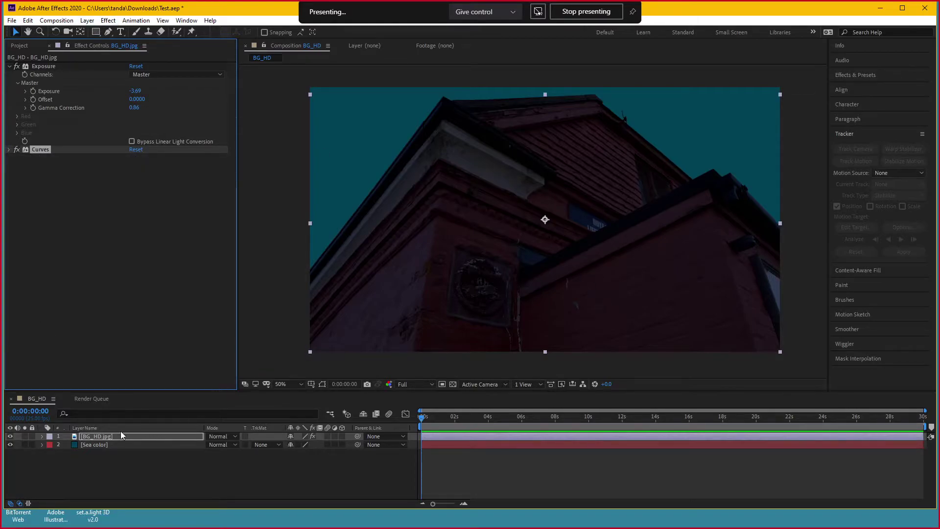
pyautogui.click(108, 438)
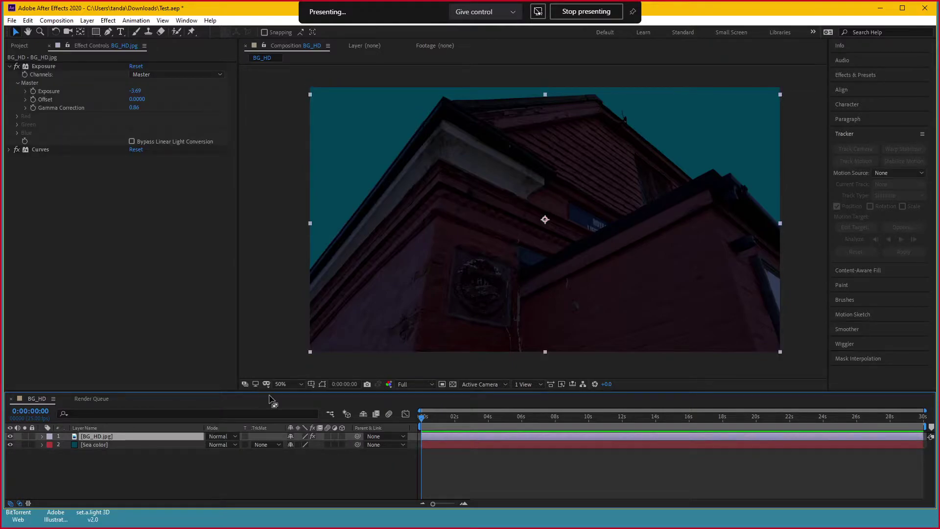
# Apply Gradient Ramp to Sea color with a dark teal 0B2C3B start colour
pyautogui.click(104, 444)
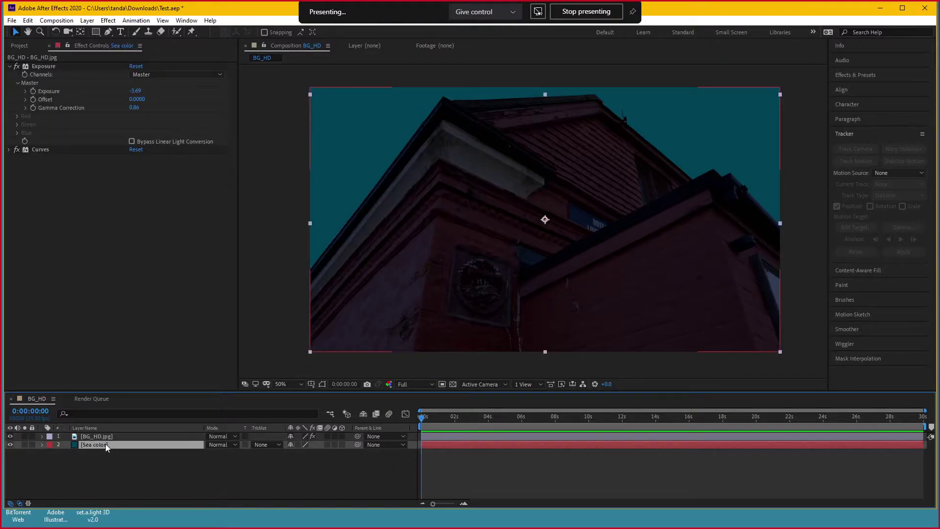
pyautogui.click(108, 20)
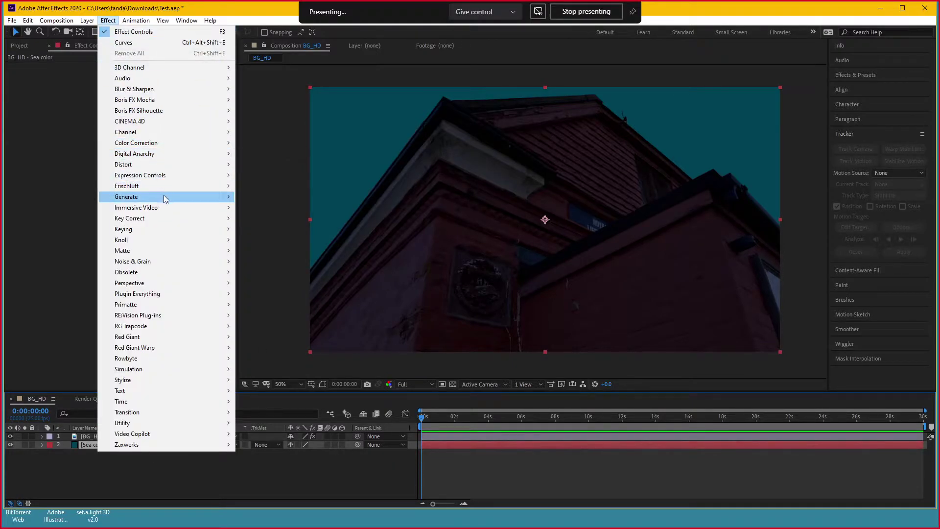
pyautogui.moveTo(163, 196)
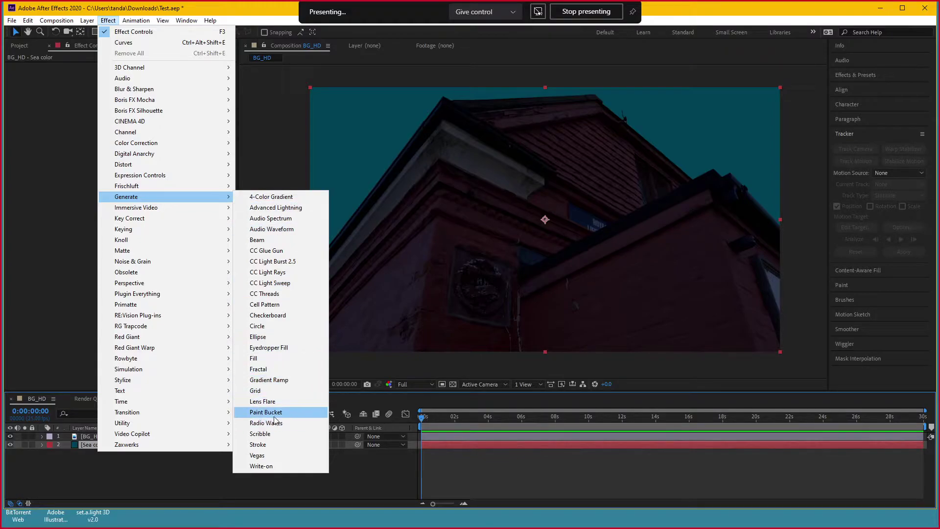
pyautogui.click(274, 379)
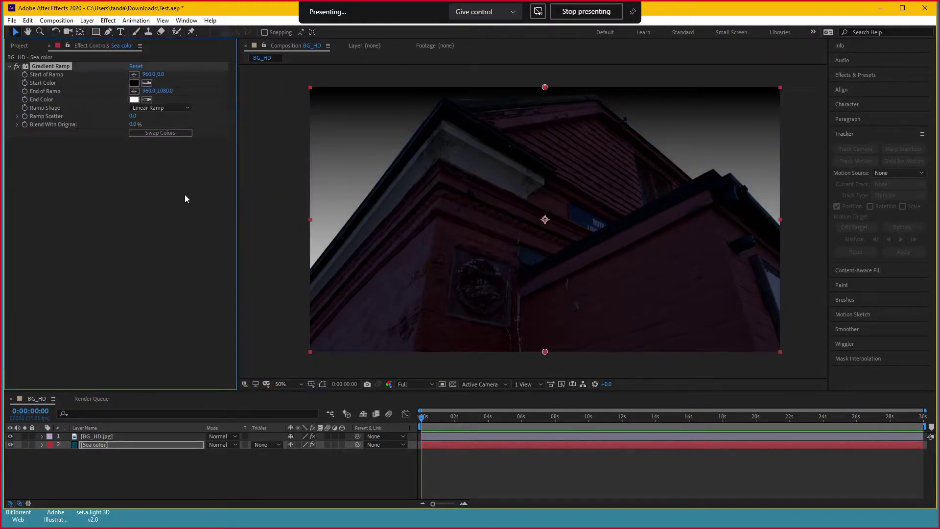
pyautogui.click(134, 82)
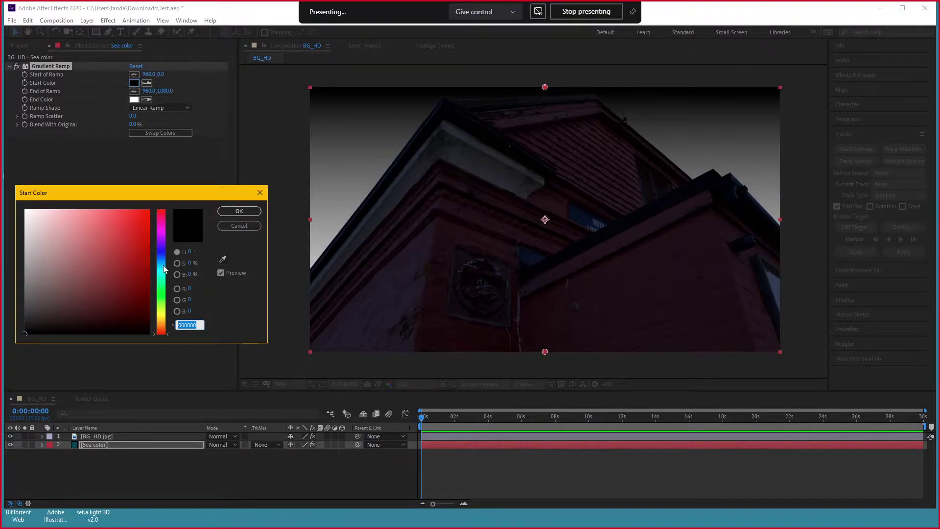
pyautogui.click(163, 265)
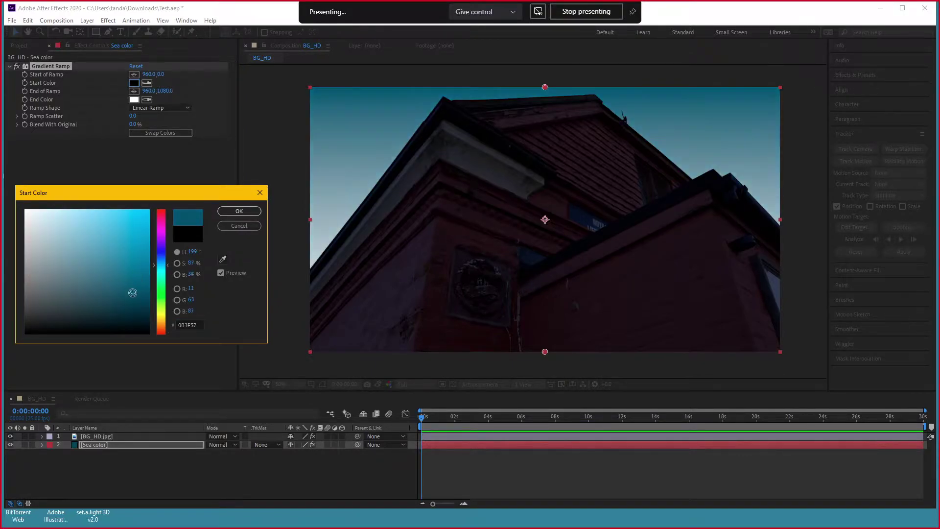
pyautogui.moveTo(133, 294)
pyautogui.mouseDown()
pyautogui.moveTo(127, 307)
pyautogui.moveTo(937, 201)
pyautogui.mouseUp()
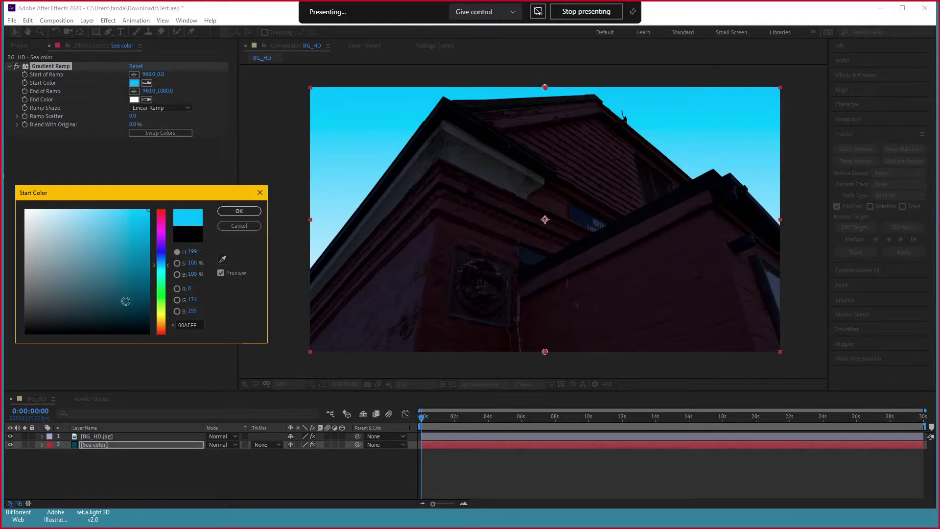
pyautogui.click(127, 305)
pyautogui.click(240, 211)
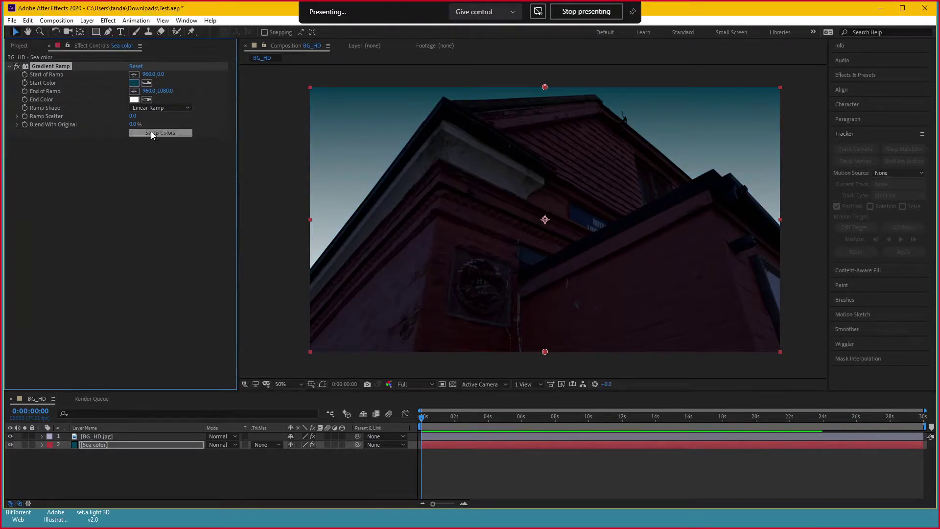
# Set the gradient end colour to lighter teal 0C4D6C and swap the colours
pyautogui.click(142, 78)
pyautogui.click(134, 99)
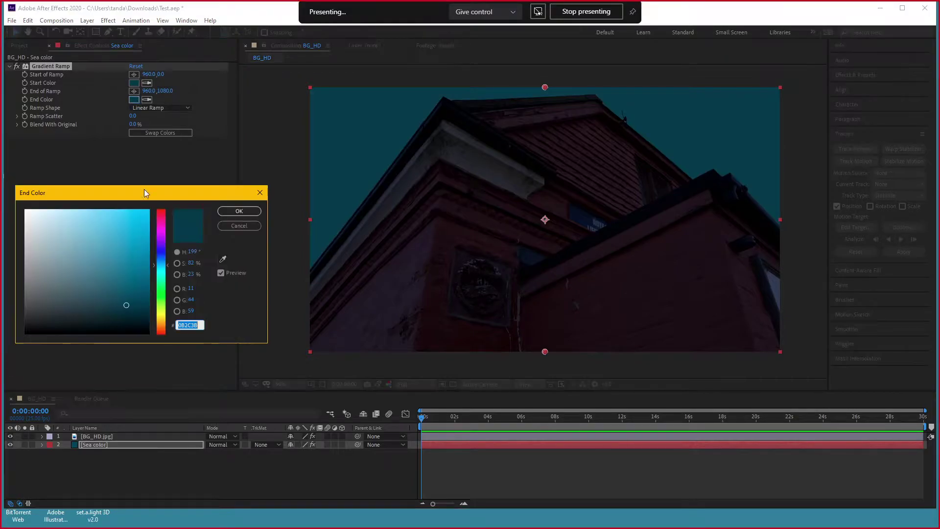
pyautogui.click(135, 291)
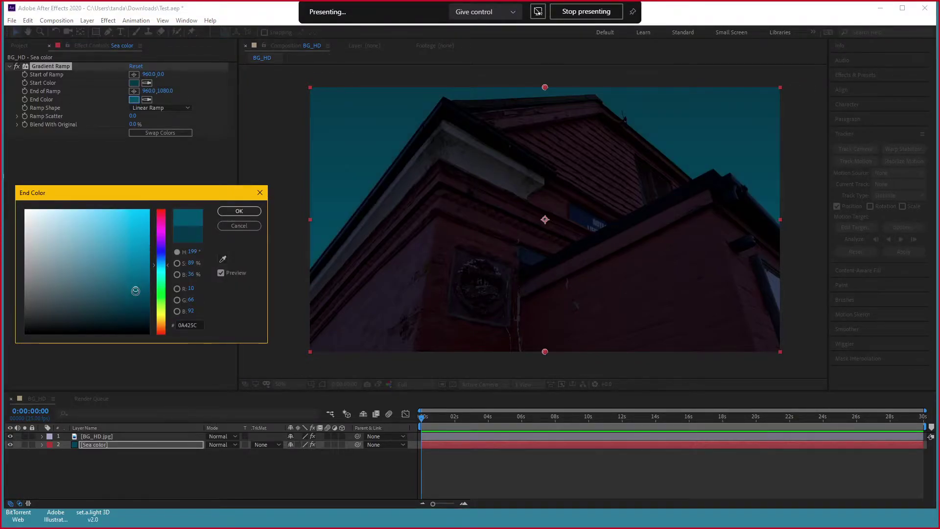
pyautogui.moveTo(136, 287); pyautogui.dragTo(136, 281)
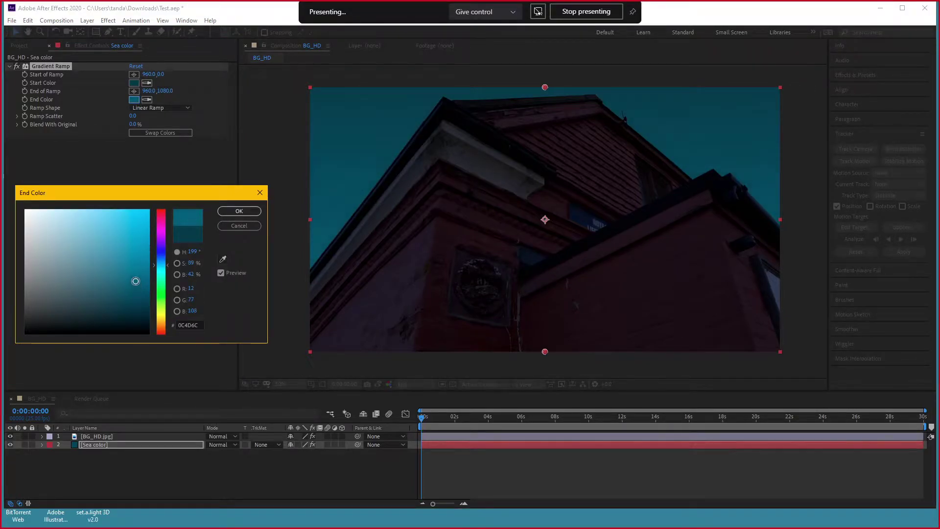
pyautogui.click(239, 211)
pyautogui.click(168, 131)
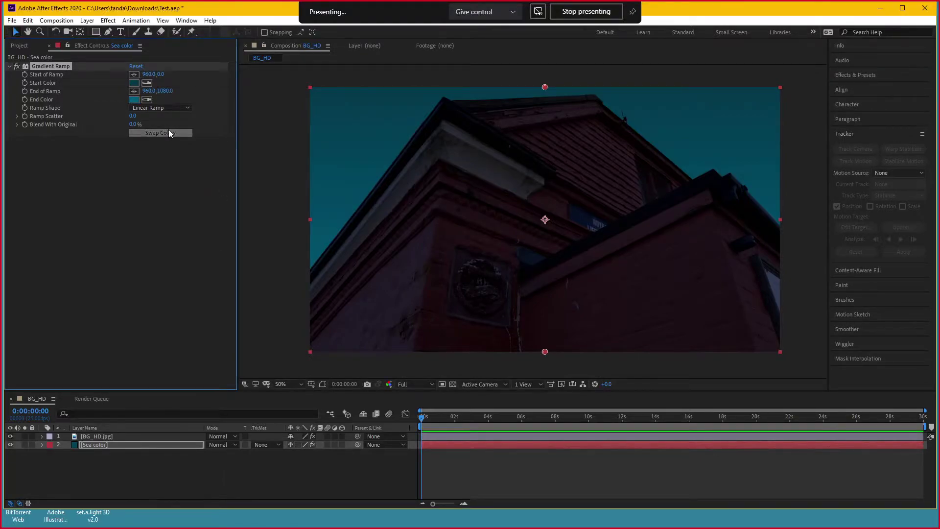
# Move the gradient start up-right, the end to middle-right, and make the ramp radial
pyautogui.moveTo(544, 88); pyautogui.dragTo(721, 77)
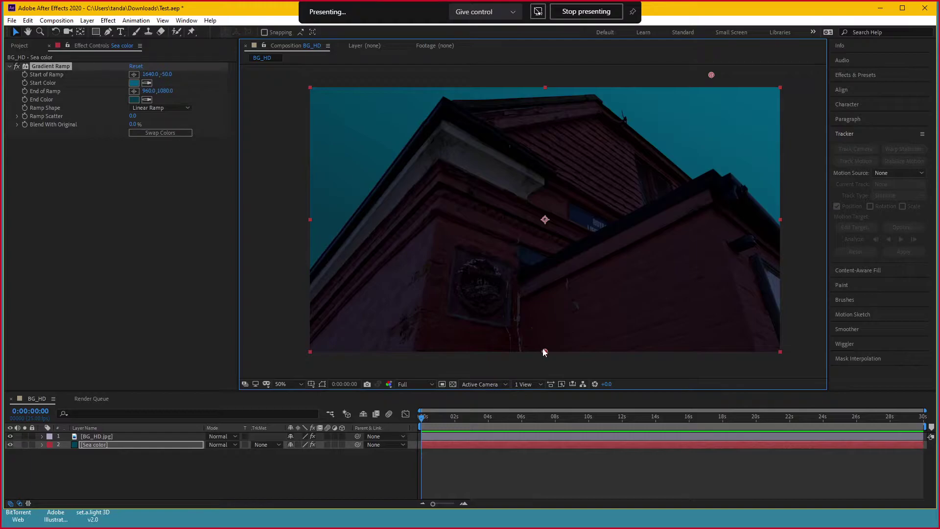
pyautogui.moveTo(545, 352); pyautogui.dragTo(602, 219)
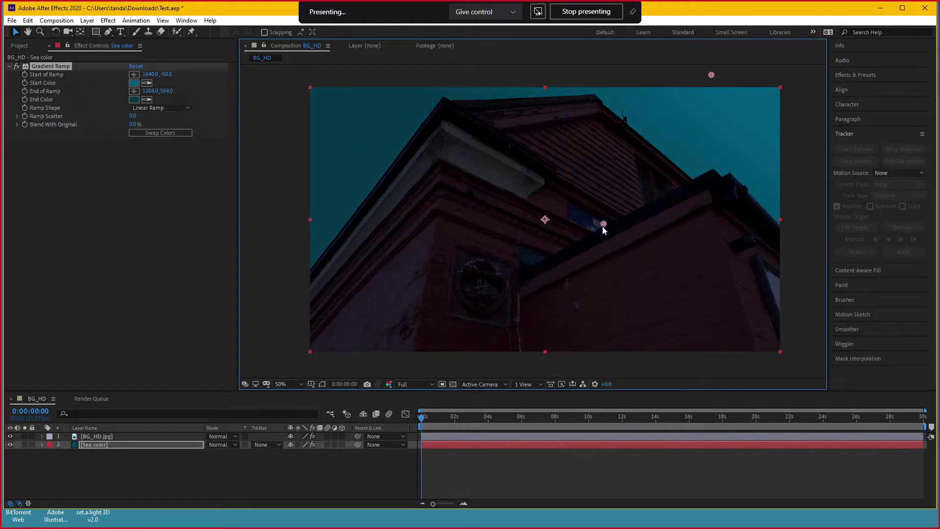
pyautogui.moveTo(712, 74); pyautogui.dragTo(668, 71)
pyautogui.click(160, 108)
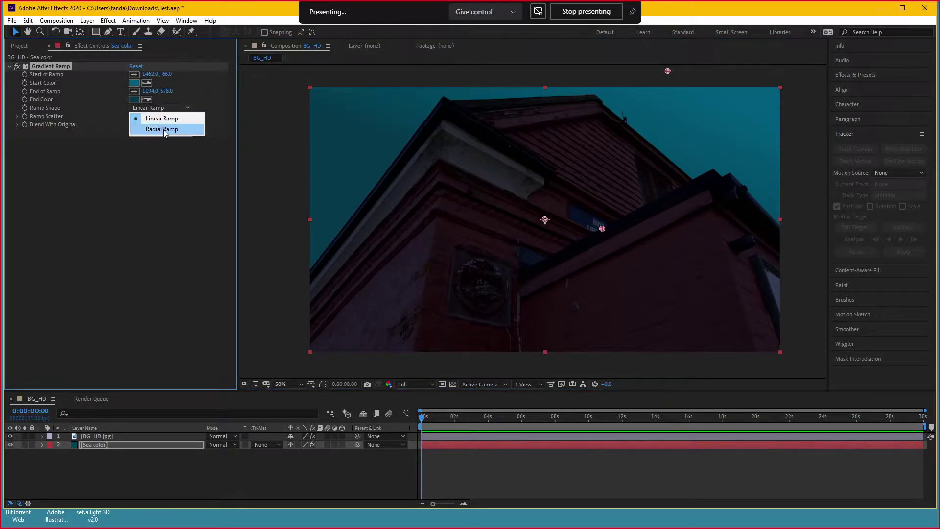
pyautogui.click(163, 129)
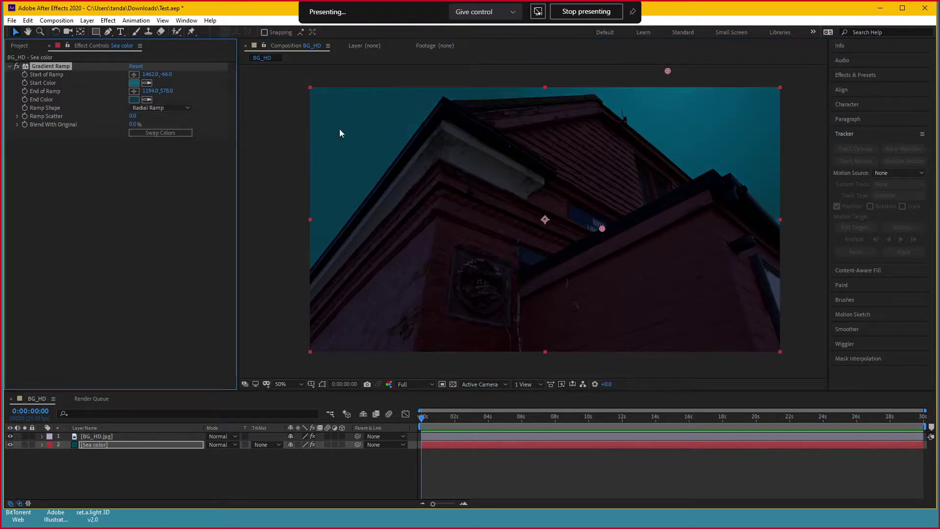
# Change the gradient end colour to a very dark blue
pyautogui.click(134, 99)
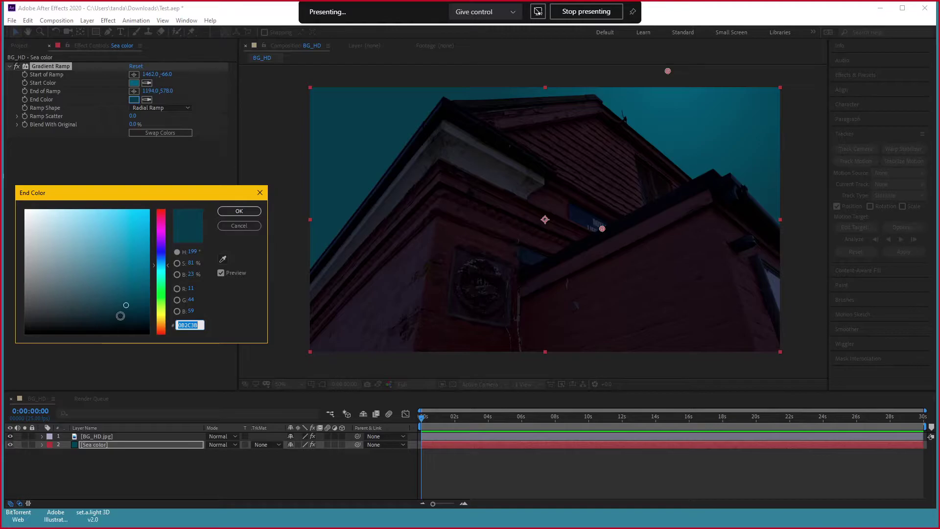
pyautogui.click(123, 315)
pyautogui.moveTo(125, 318); pyautogui.dragTo(127, 325)
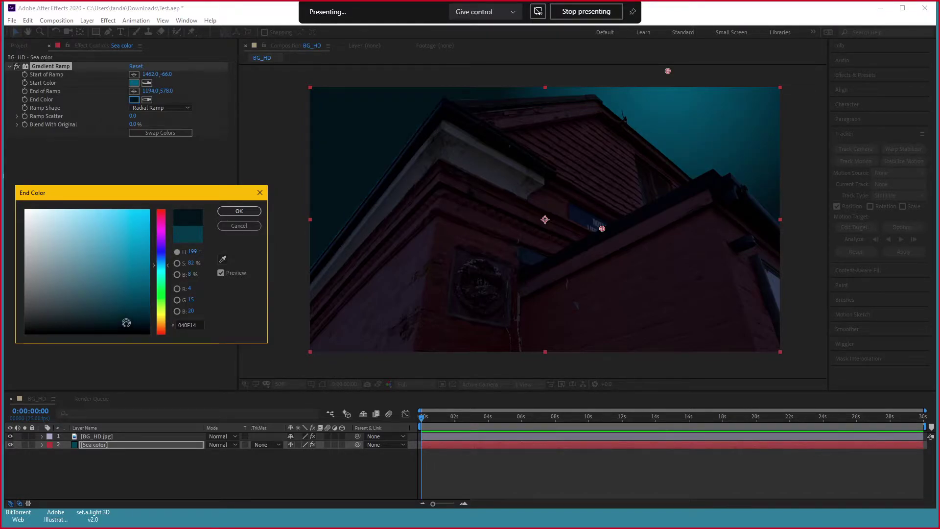
pyautogui.click(168, 262)
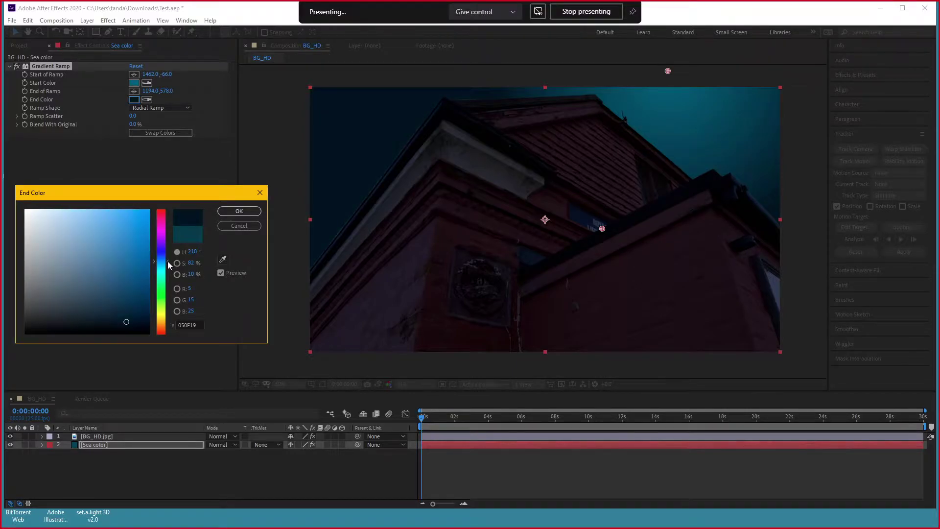
pyautogui.moveTo(168, 261); pyautogui.dragTo(167, 266)
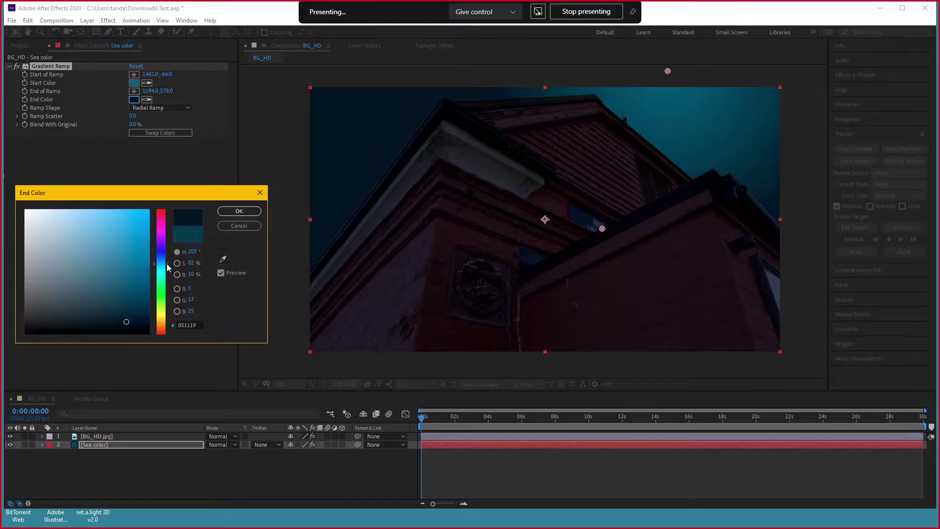
pyautogui.click(129, 327)
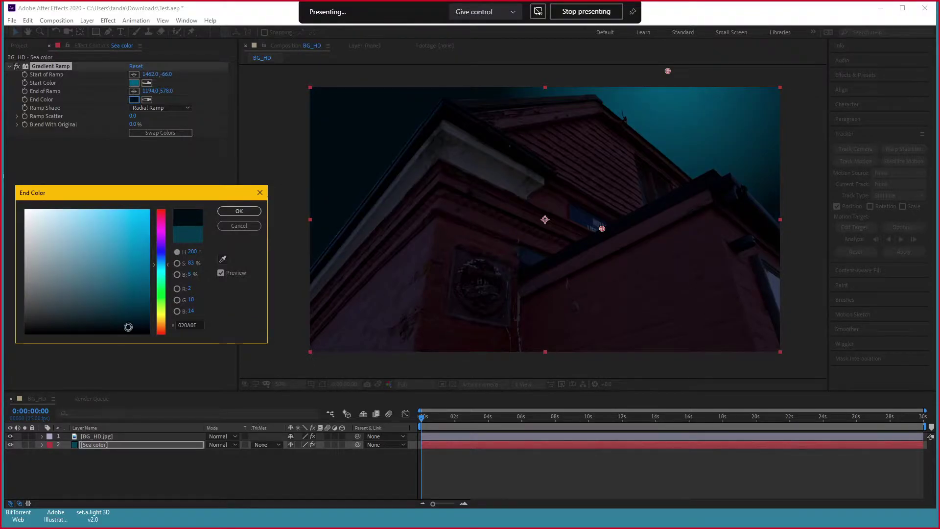
pyautogui.moveTo(128, 327); pyautogui.dragTo(128, 324)
pyautogui.click(239, 211)
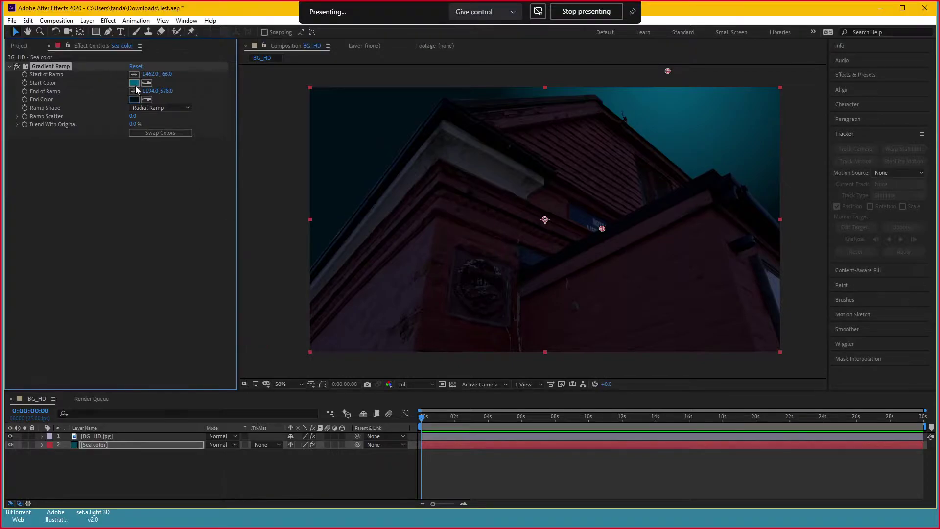
# Darken the start colour, move Start of Ramp to 1710,-54, and set Ramp Scatter to 88.6
pyautogui.click(136, 85)
pyautogui.moveTo(131, 283); pyautogui.dragTo(132, 295)
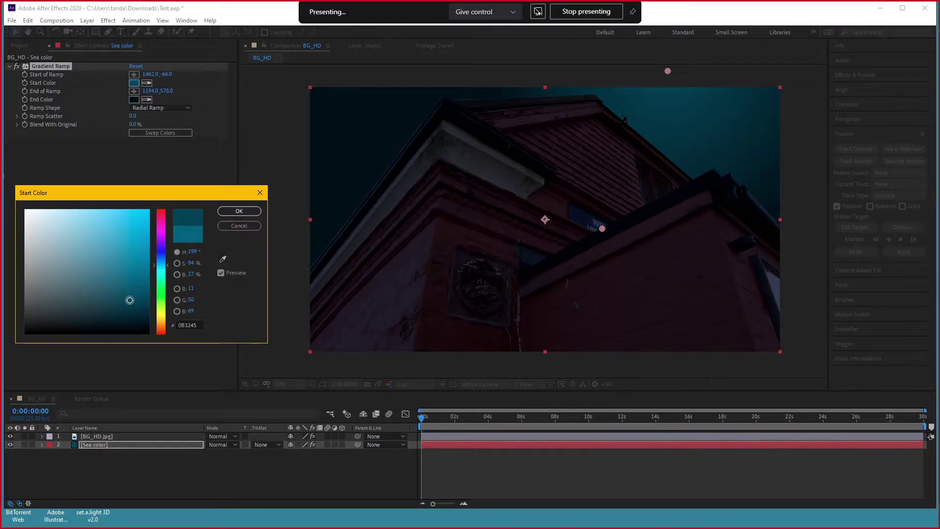
pyautogui.click(245, 211)
pyautogui.moveTo(668, 71); pyautogui.dragTo(729, 74)
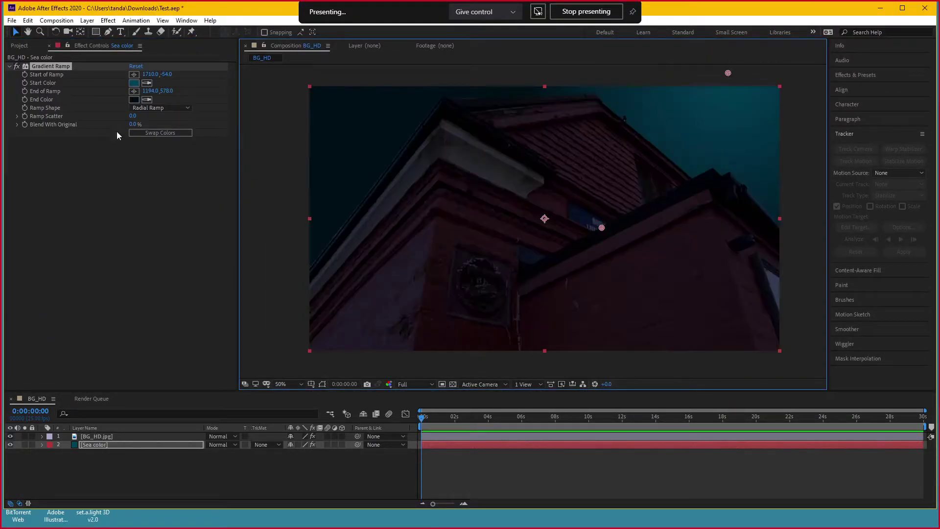
pyautogui.moveTo(132, 116); pyautogui.dragTo(569, 115)
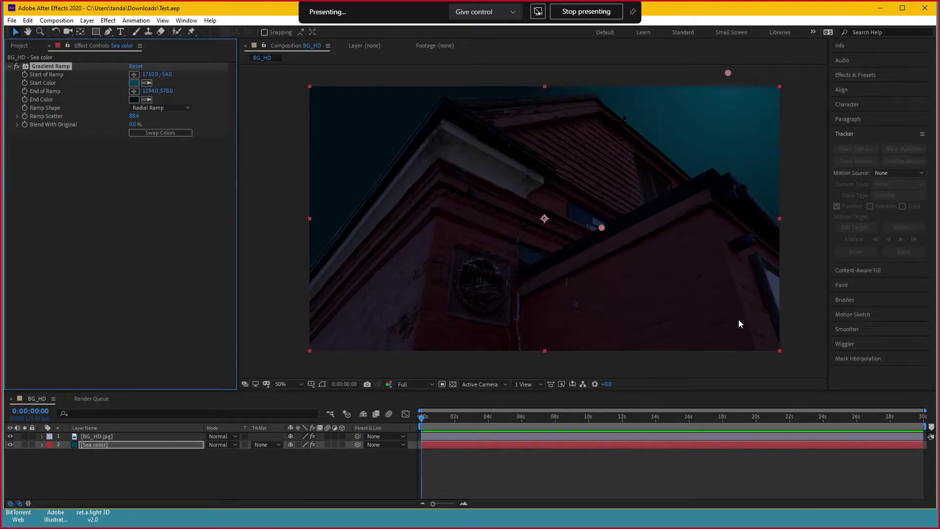
# On BG_HD.jpg, switch the Curves channel to Green and lift the curve slightly
pyautogui.click(531, 430)
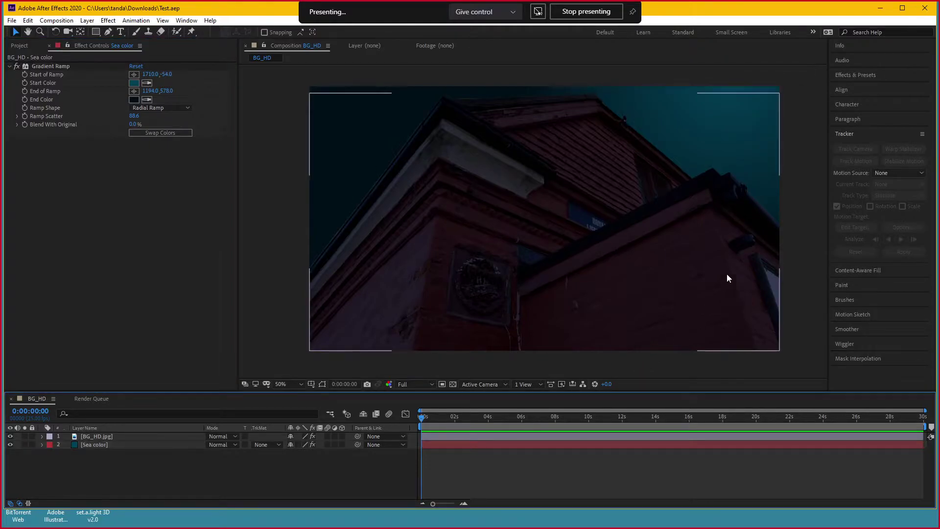
pyautogui.scroll(-2, 688, 280)
pyautogui.scroll(2, 688, 281)
pyautogui.scroll(-2, 681, 246)
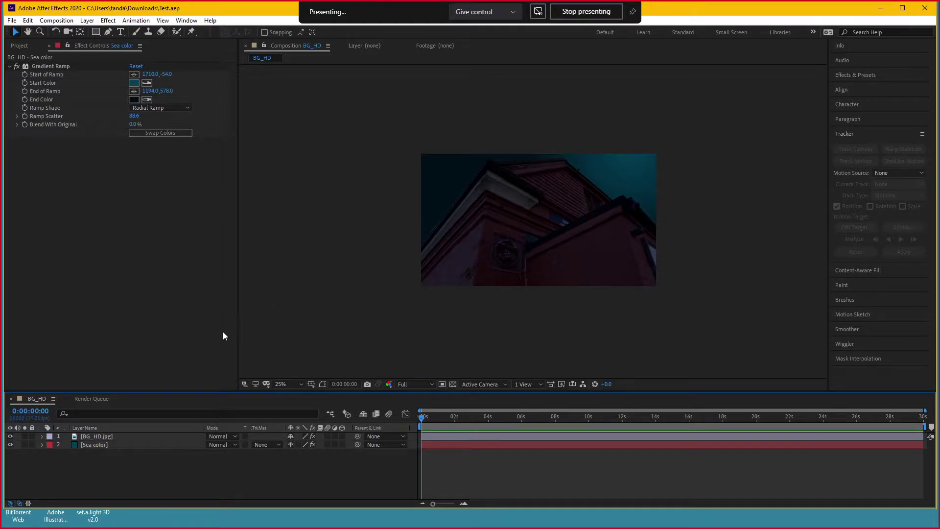
pyautogui.click(110, 437)
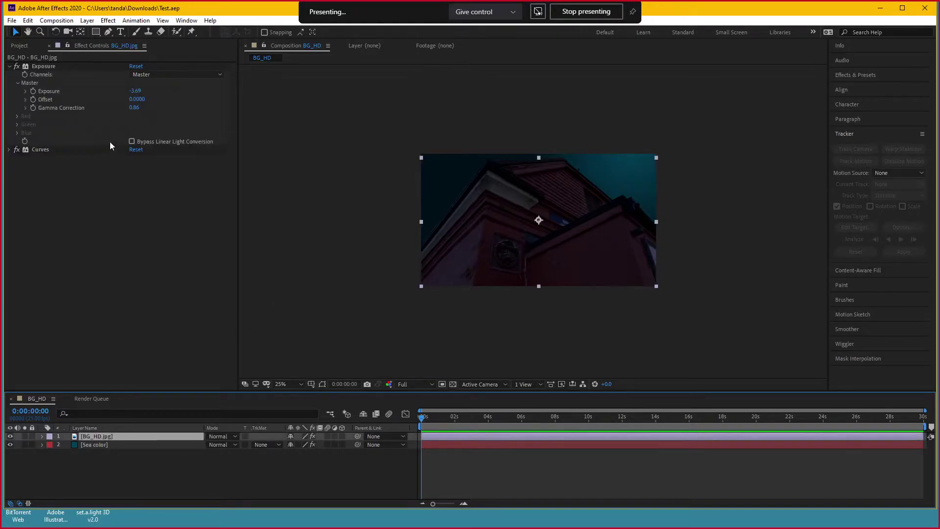
pyautogui.press('.')
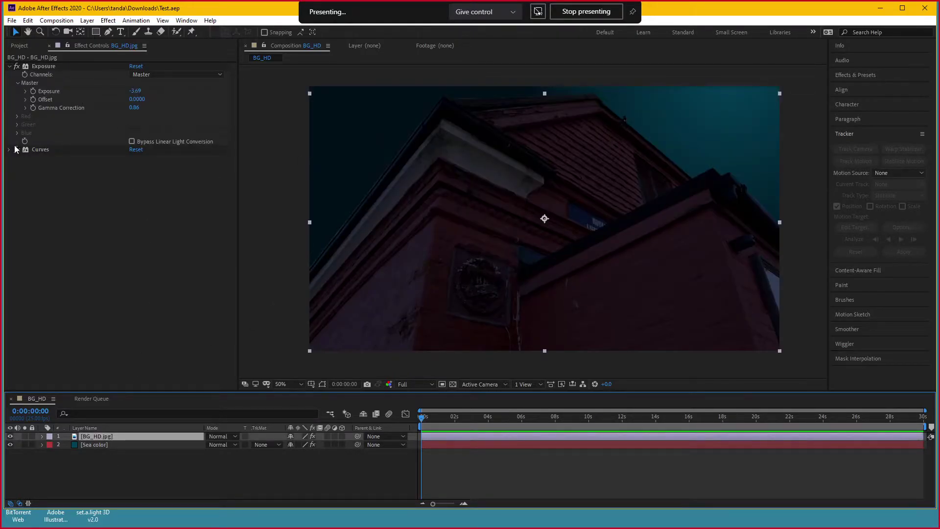
pyautogui.click(10, 150)
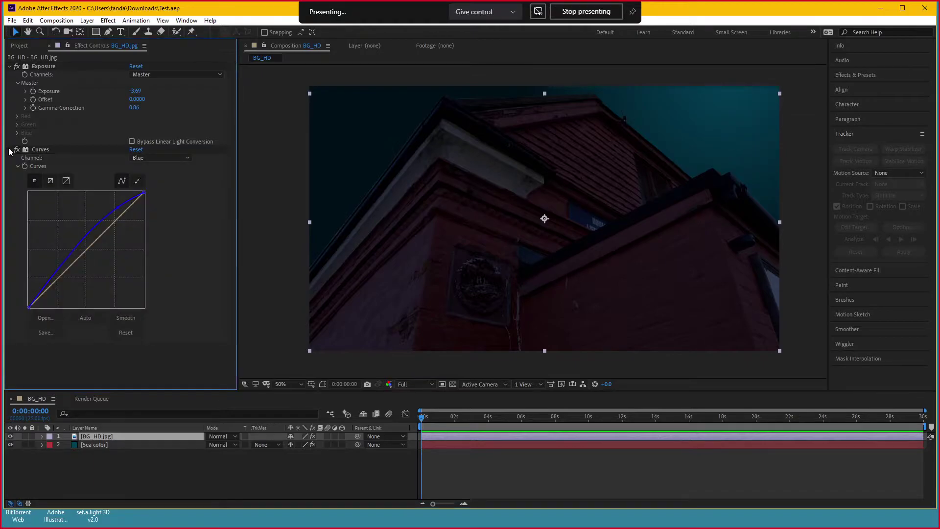
pyautogui.click(164, 157)
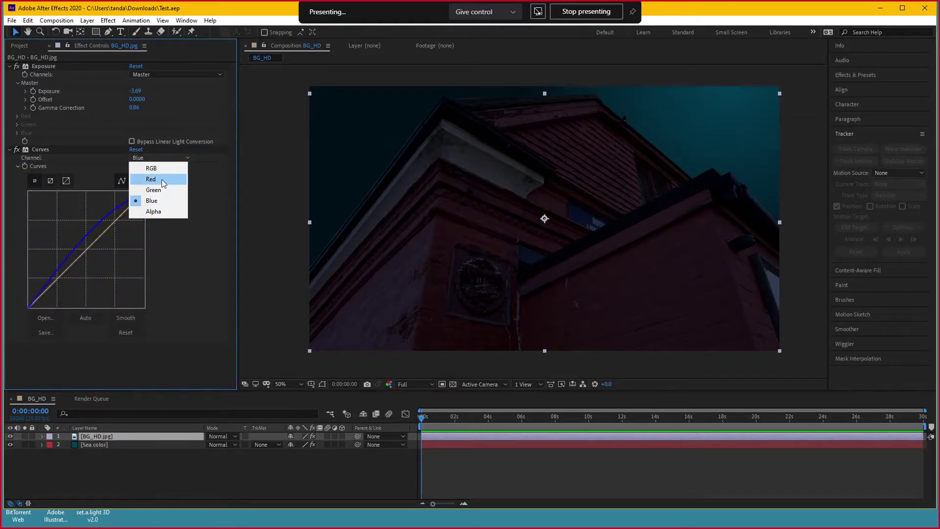
pyautogui.click(161, 180)
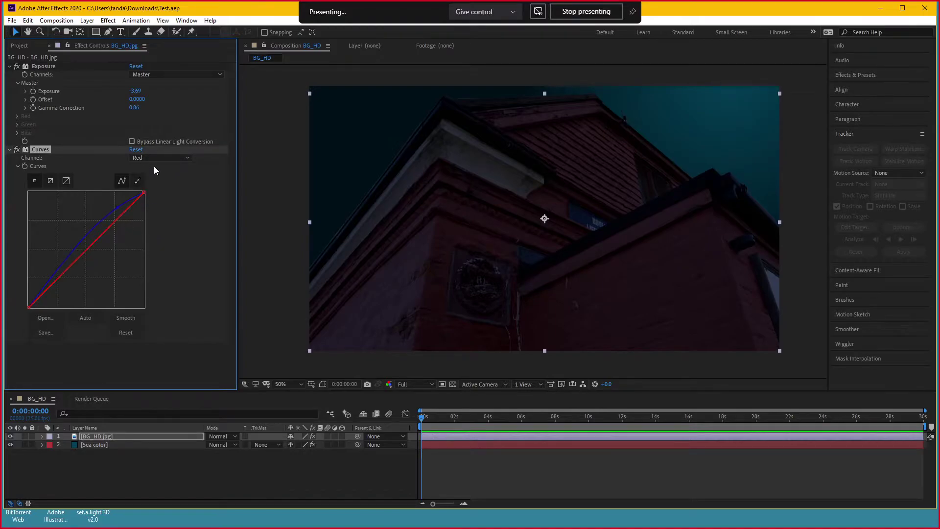
pyautogui.click(156, 158)
pyautogui.click(147, 190)
pyautogui.moveTo(116, 218); pyautogui.dragTo(116, 213)
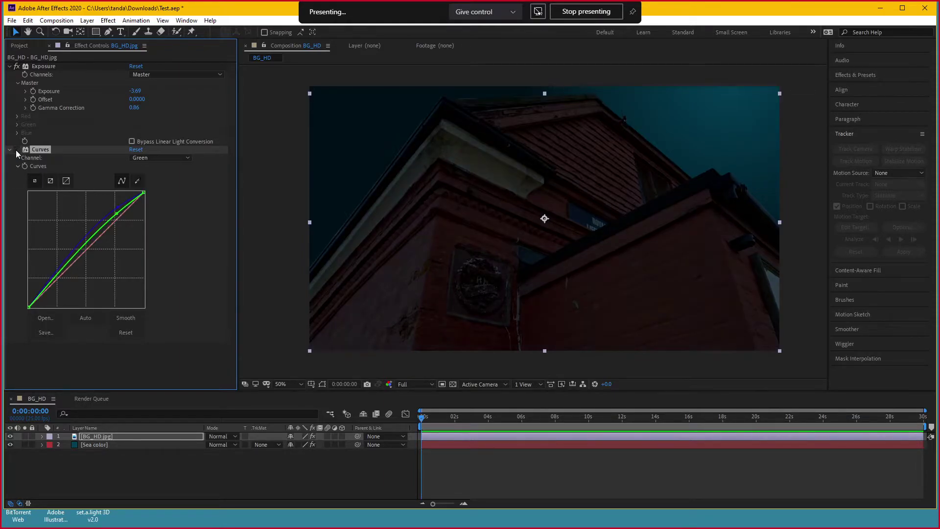
# Lower Exposure to -4.23 and Gamma Correction to 0.81, then save the project
pyautogui.press(',')
pyautogui.press(',')
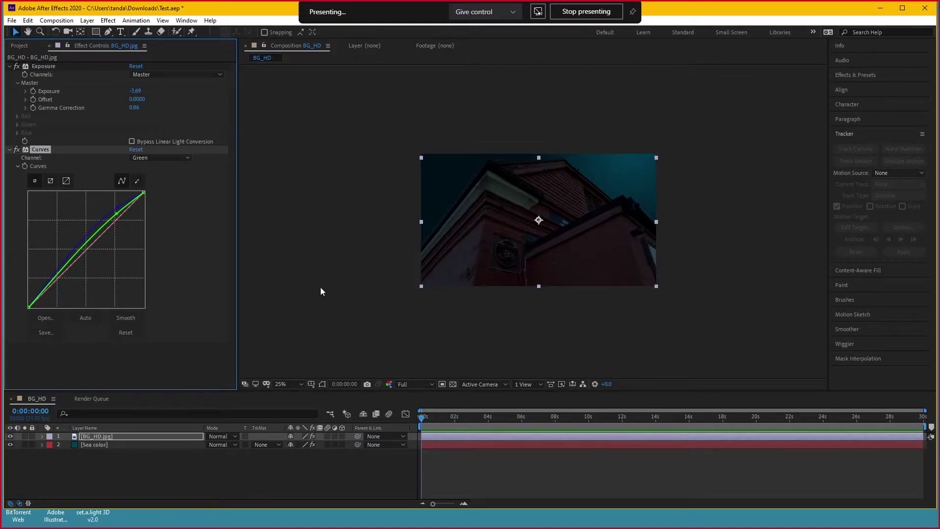
pyautogui.moveTo(135, 91); pyautogui.dragTo(124, 94)
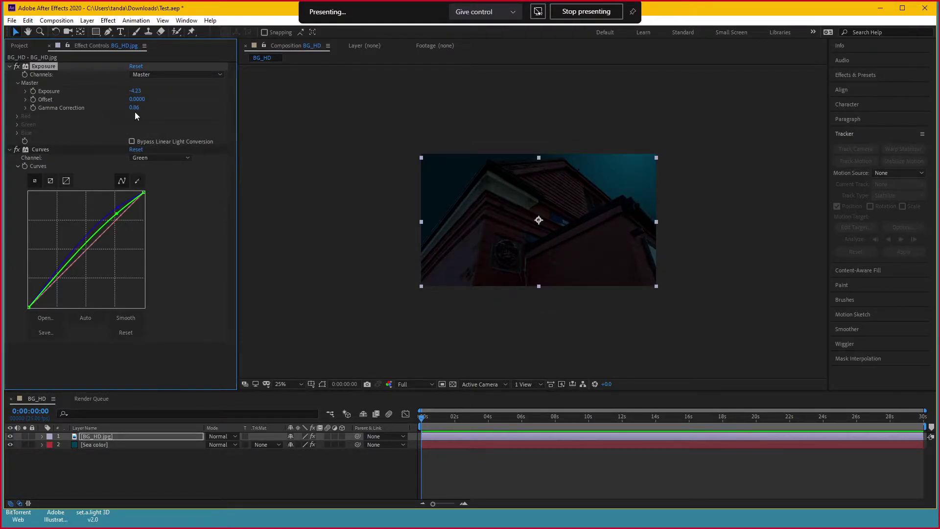
pyautogui.moveTo(134, 107); pyautogui.dragTo(126, 107)
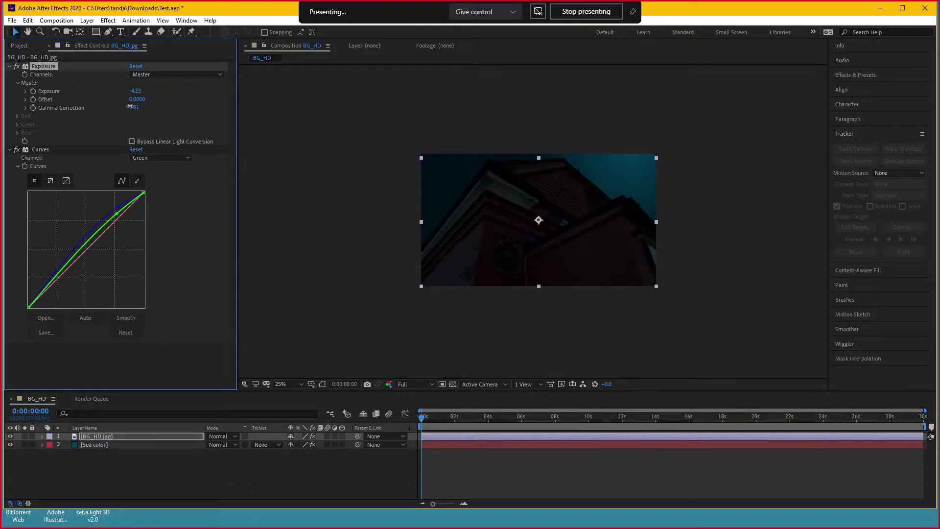
pyautogui.click(552, 300)
pyautogui.press('.')
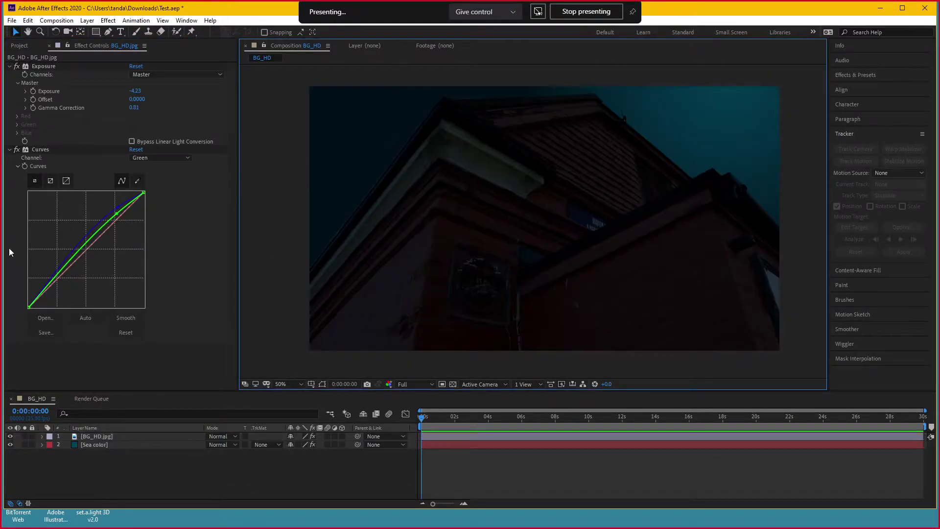
pyautogui.click(11, 153)
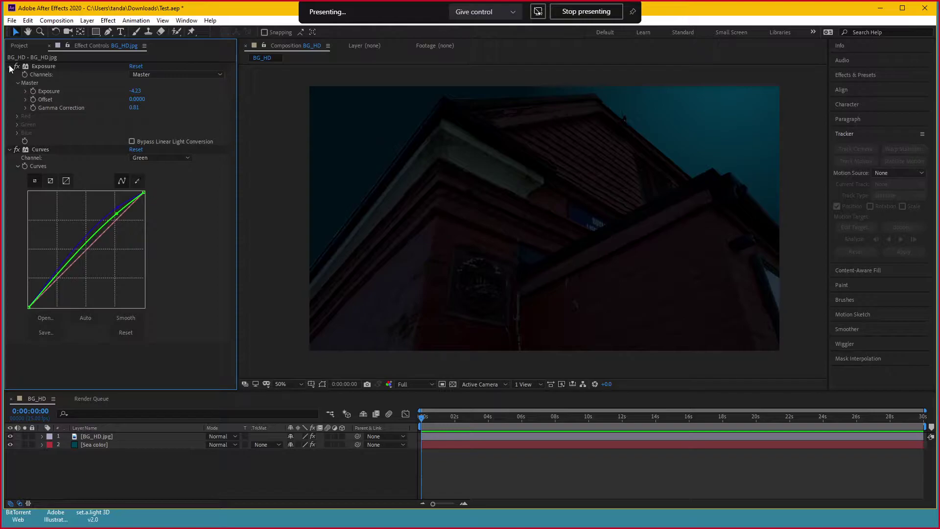
pyautogui.click(9, 67)
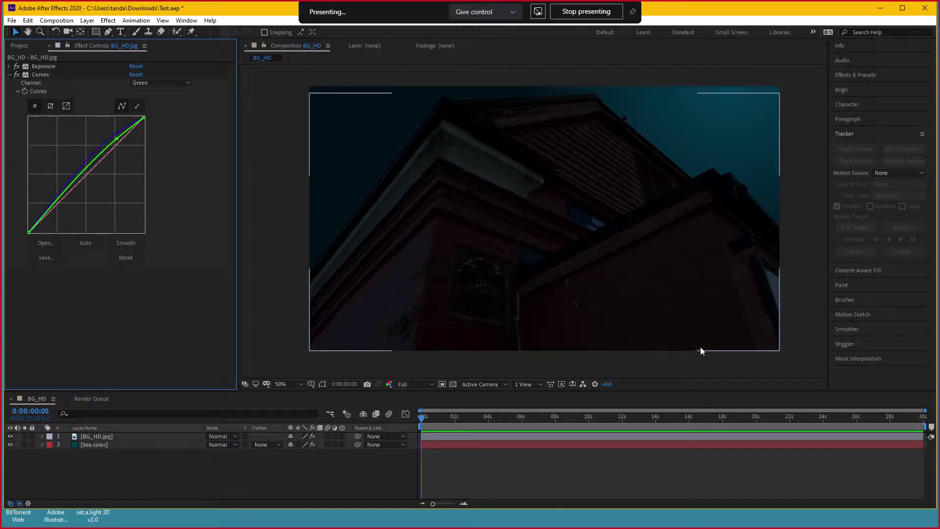
pyautogui.press(',')
pyautogui.press('.')
pyautogui.hotkey('ctrl', 's')
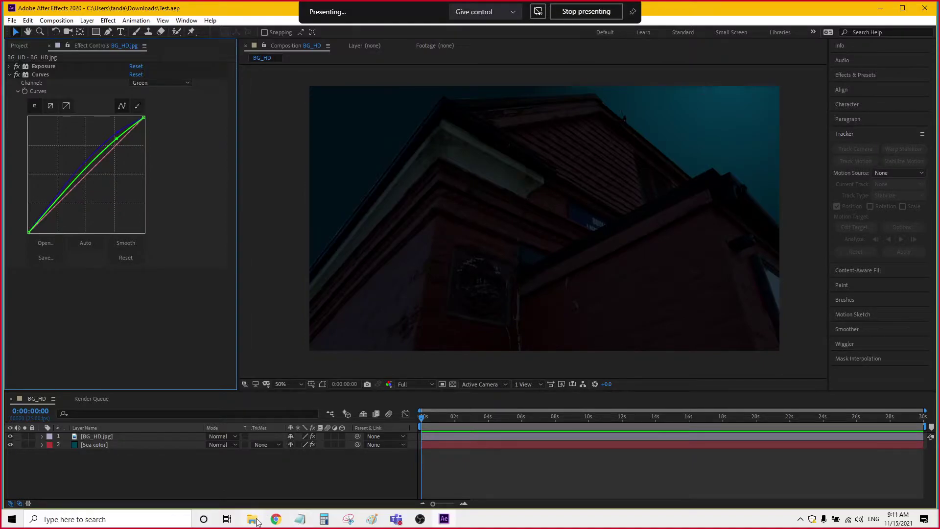
pyautogui.click(259, 519)
pyautogui.doubleClick(388, 389)
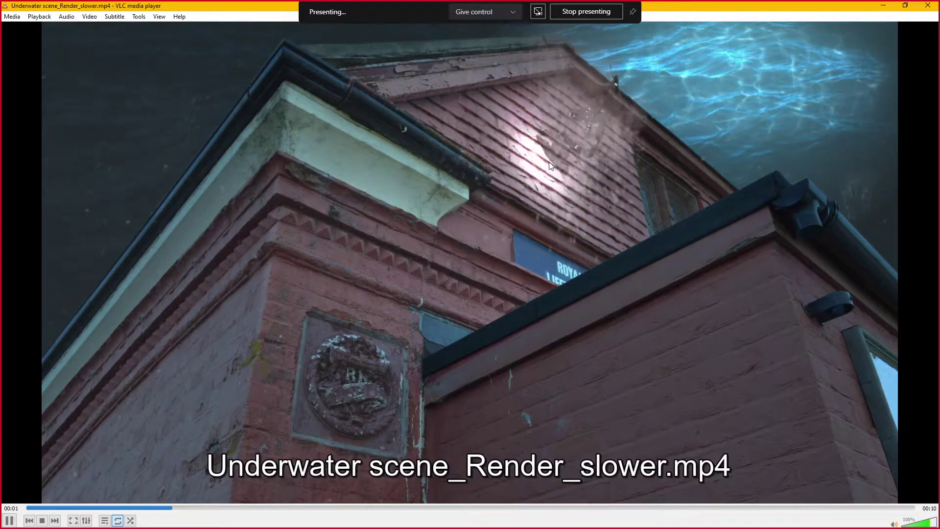
pyautogui.click(525, 189)
pyautogui.click(565, 174)
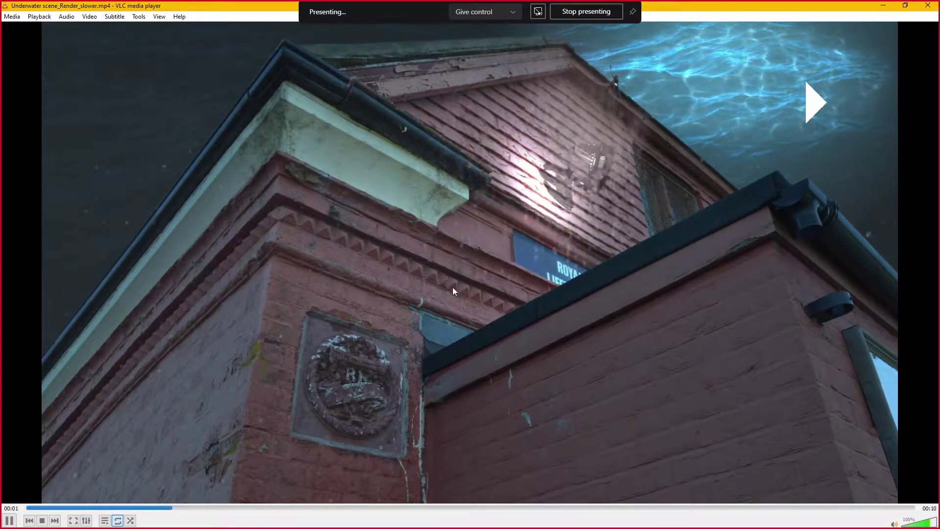
pyautogui.click(813, 135)
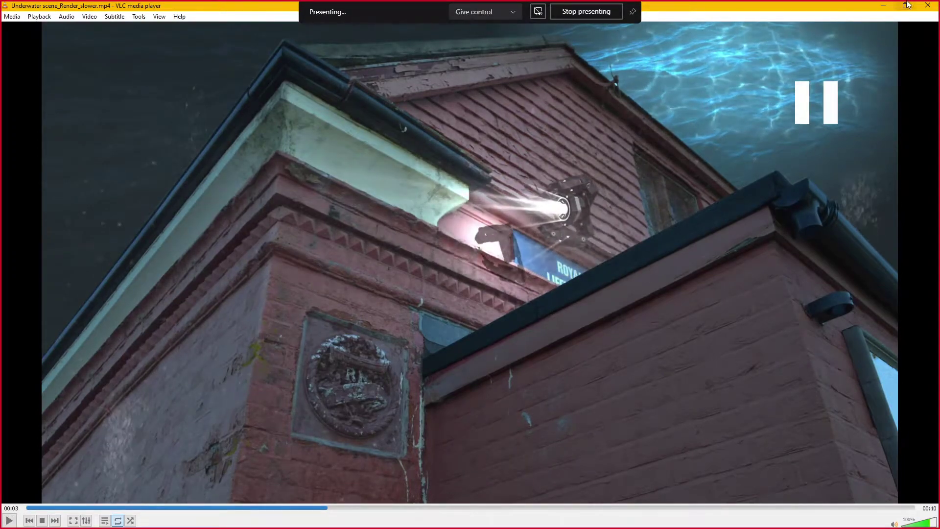
pyautogui.click(927, 5)
# Add Camera 1 with the 35mm two-node settings, dismissing the 2D-layers warning
pyautogui.click(694, 20)
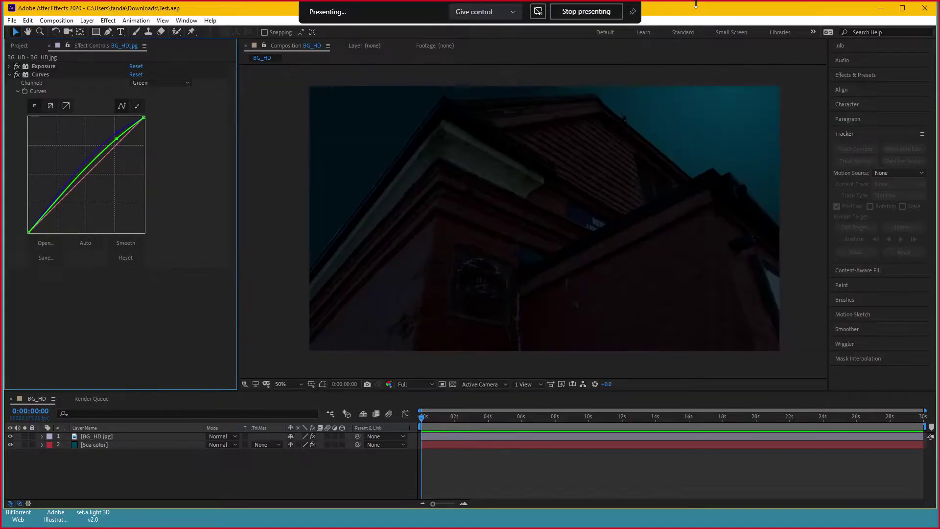
pyautogui.click(121, 436)
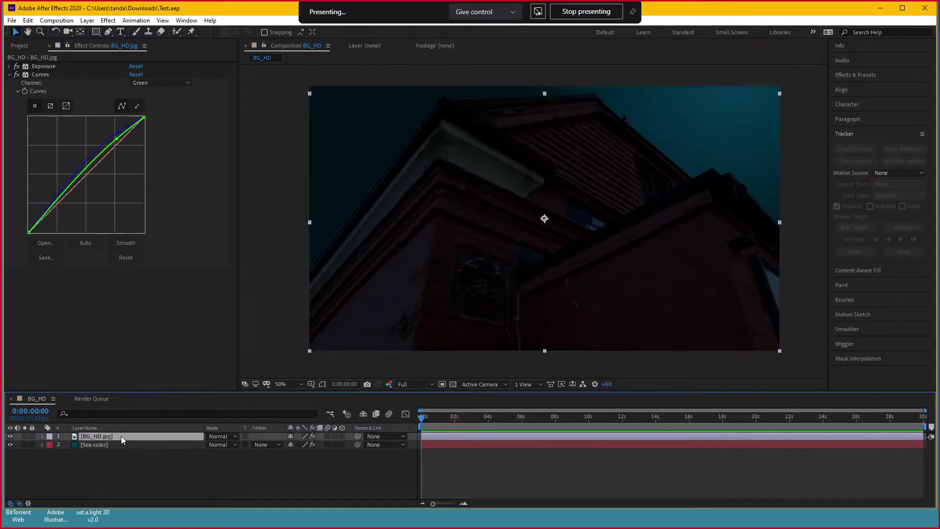
pyautogui.click(87, 20)
pyautogui.moveTo(96, 32)
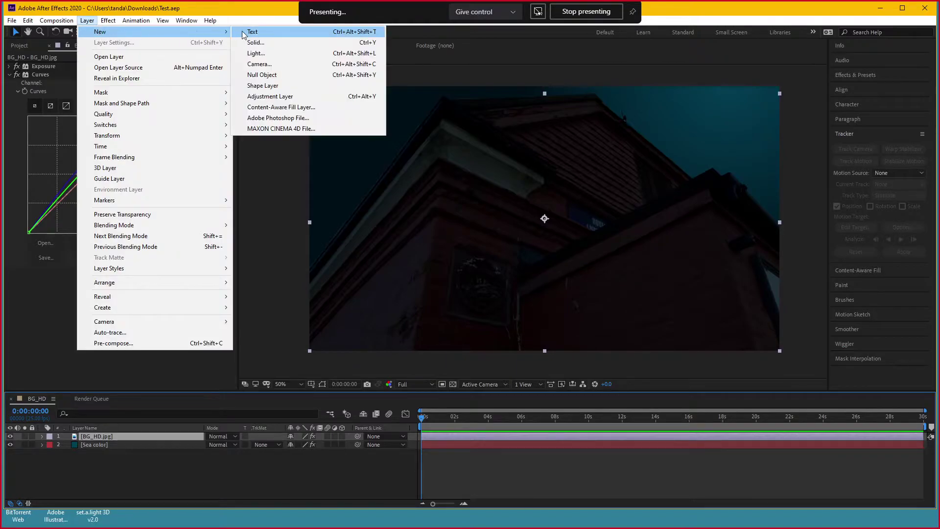
pyautogui.click(266, 66)
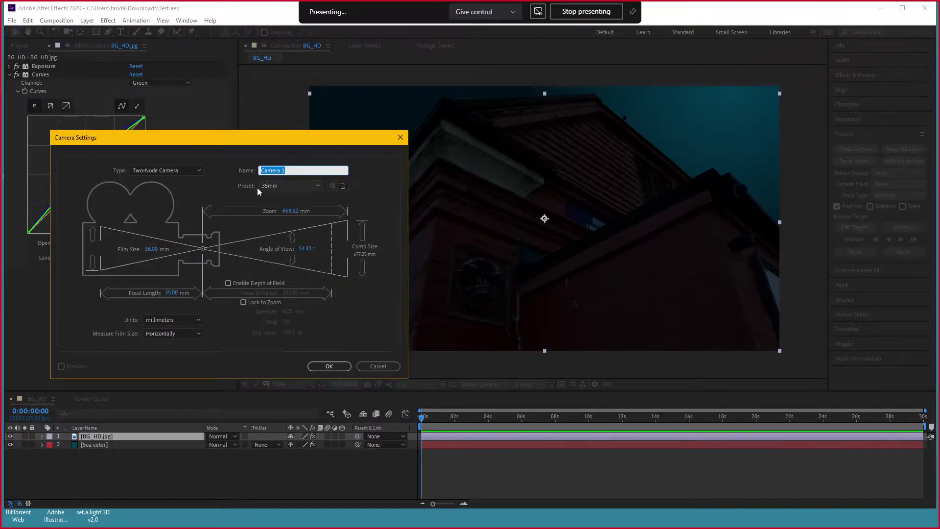
pyautogui.click(330, 366)
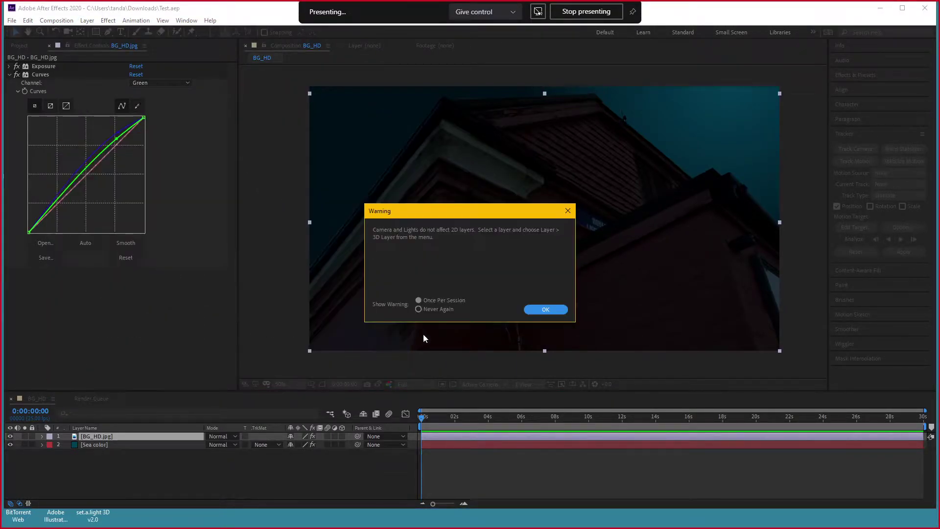
pyautogui.click(548, 310)
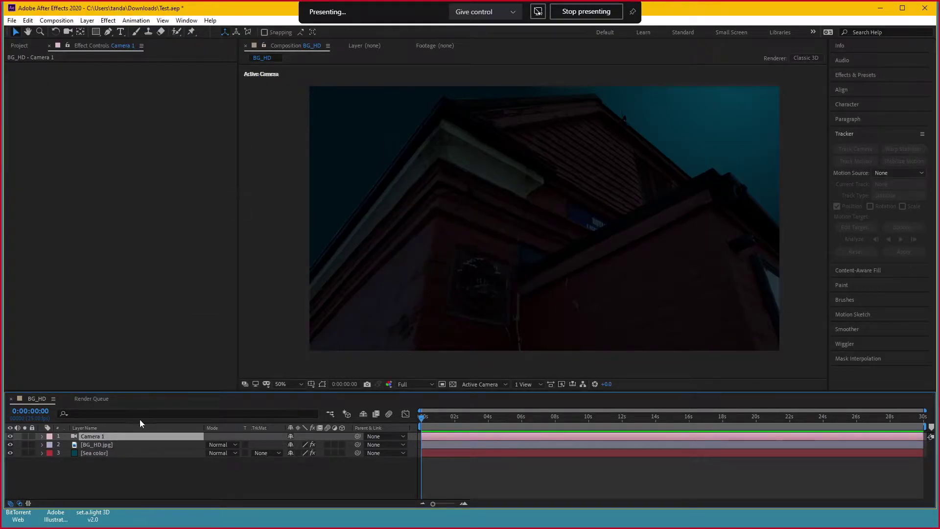
# Switch off BG_HD.jpg's Exposure and Curves effects
pyautogui.click(128, 446)
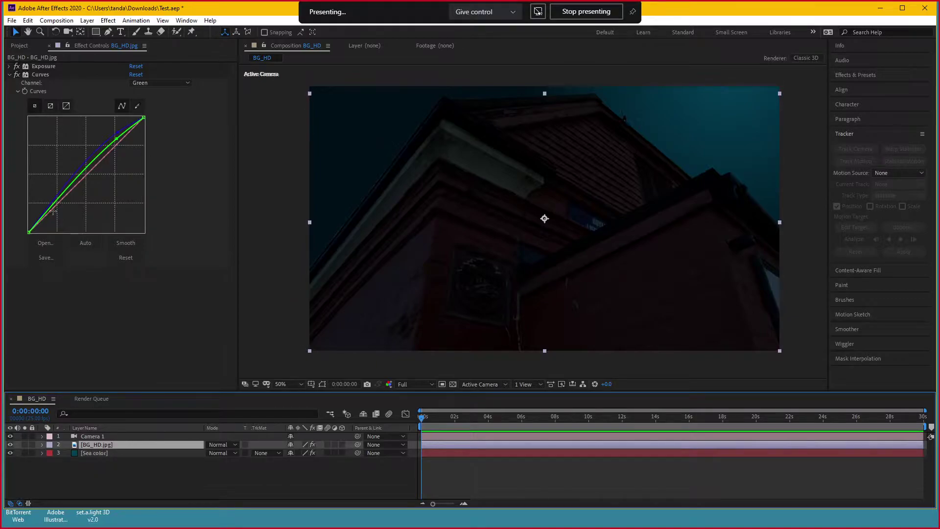
pyautogui.click(17, 66)
pyautogui.click(17, 74)
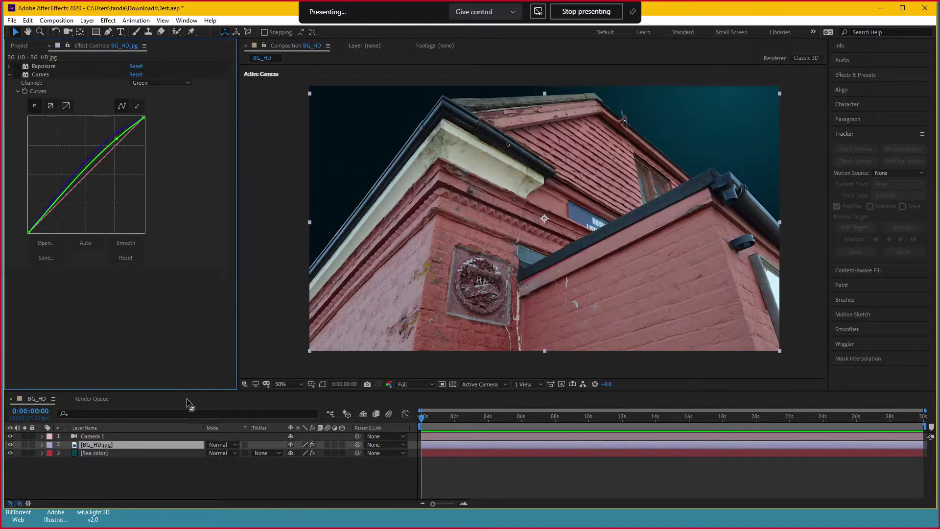
# Create a new solid named Wall 1 above the building photo
pyautogui.click(111, 451)
pyautogui.click(117, 443)
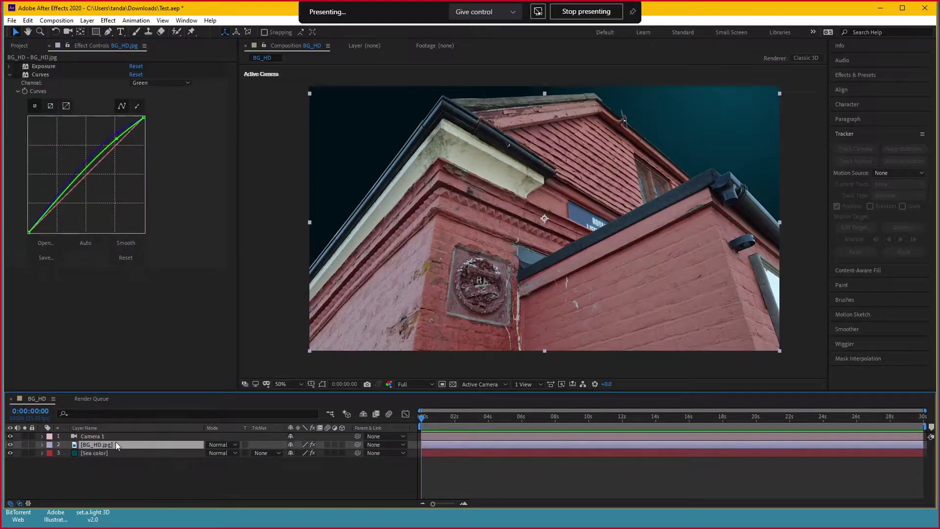
pyautogui.hotkey('ctrl', 'y')
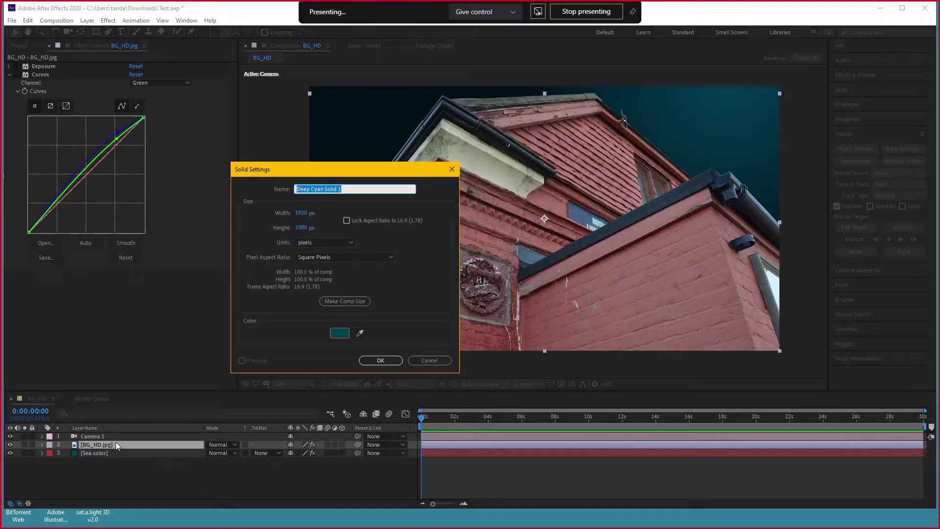
pyautogui.write('Wall')
pyautogui.press('Return')
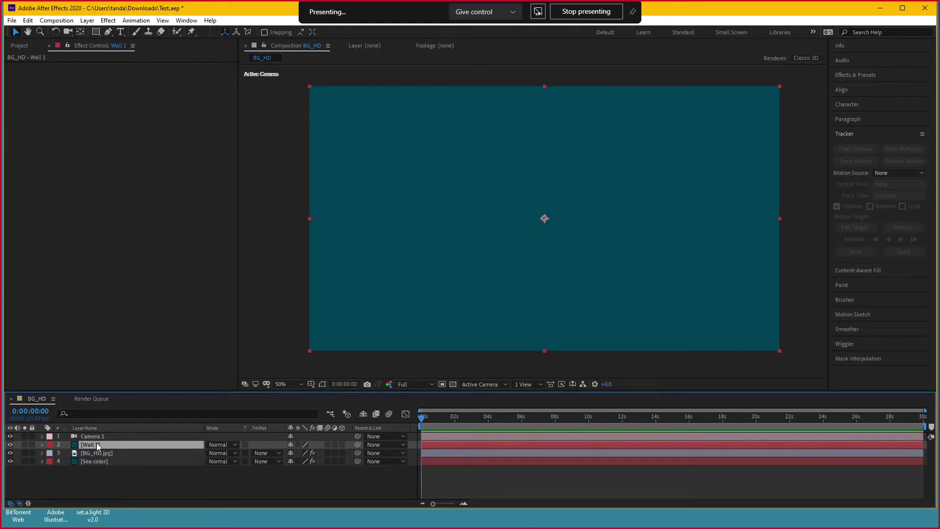
# Change Wall 1's colour to grey 9B9B9B and make it a 3D layer
pyautogui.click(87, 20)
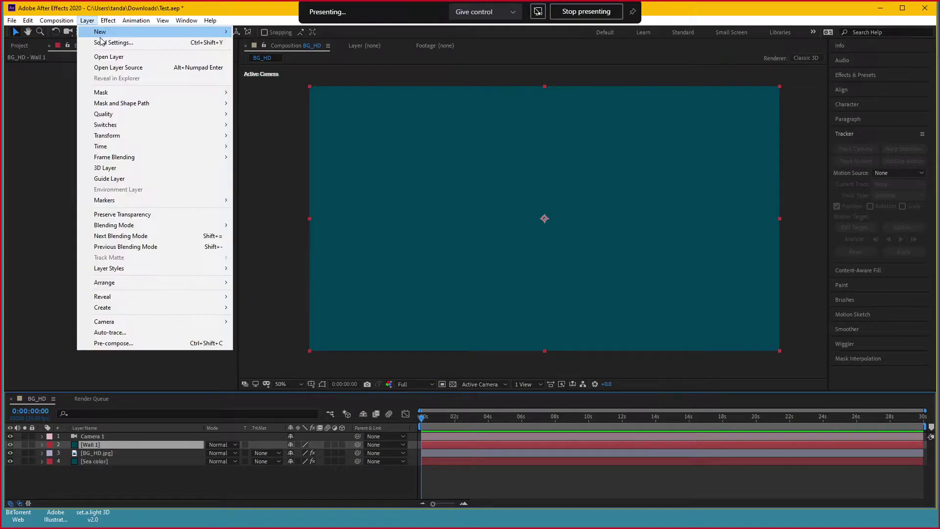
pyautogui.click(100, 39)
pyautogui.click(336, 318)
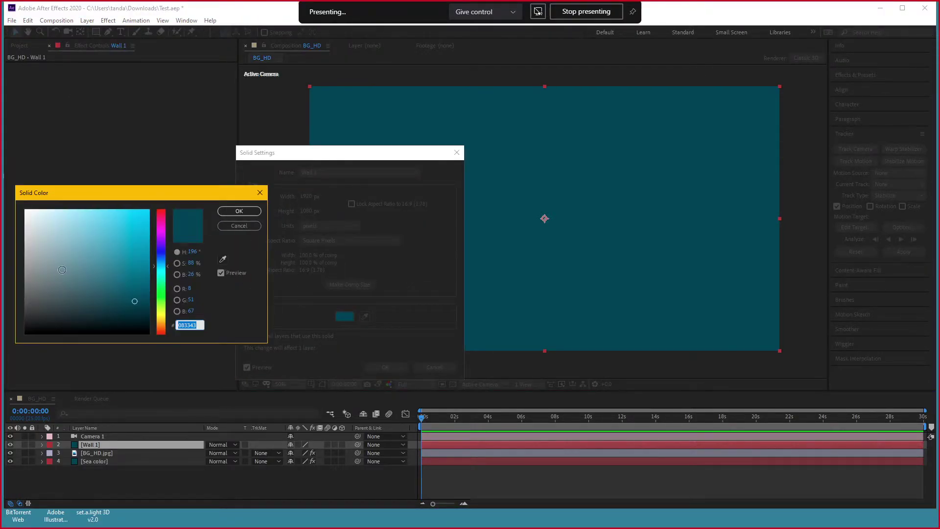
pyautogui.moveTo(62, 270); pyautogui.dragTo(22, 270)
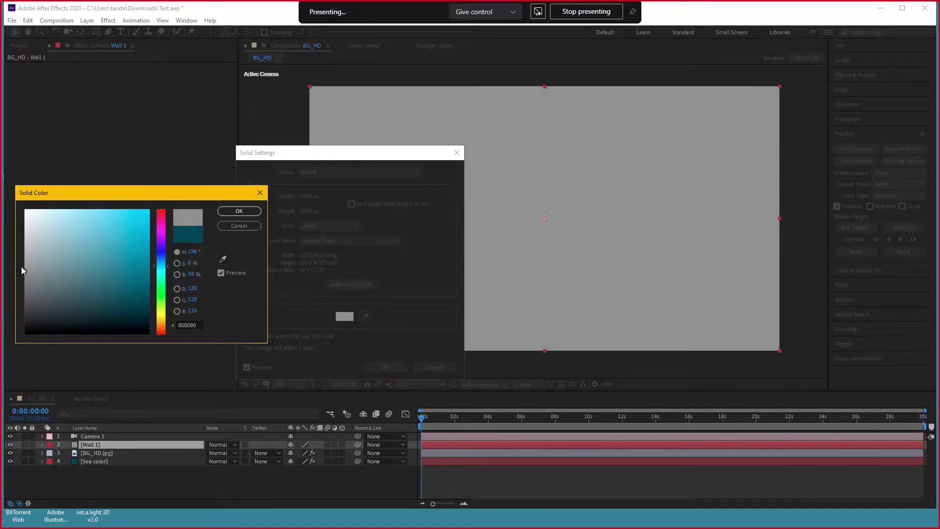
pyautogui.moveTo(29, 256); pyautogui.dragTo(20, 258)
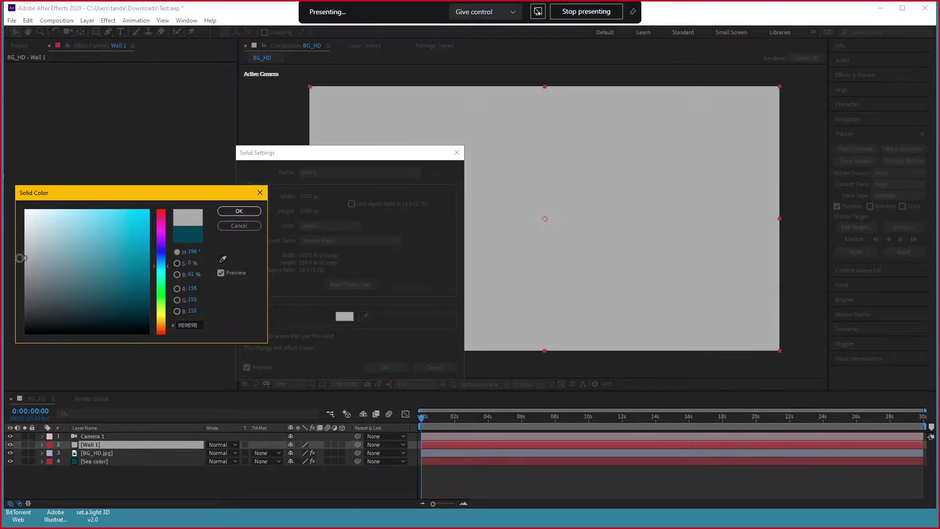
pyautogui.click(251, 214)
pyautogui.click(381, 367)
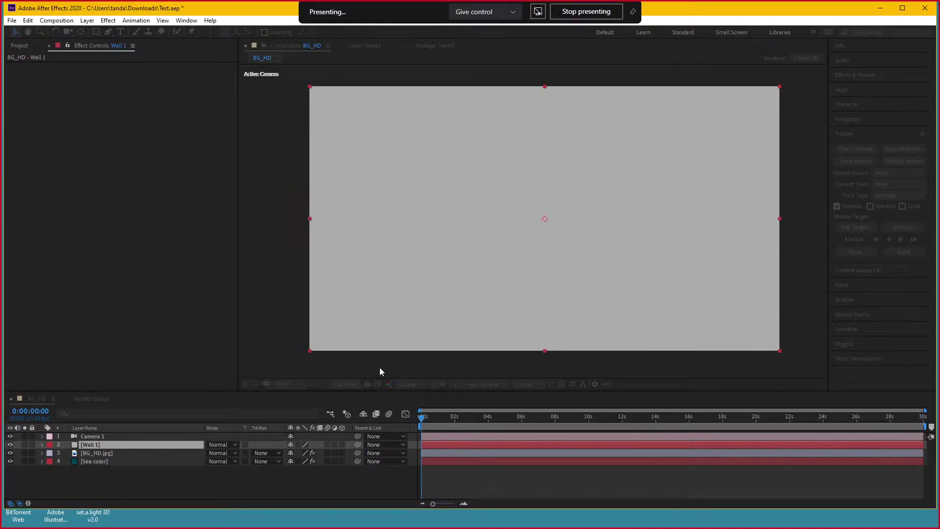
pyautogui.click(342, 445)
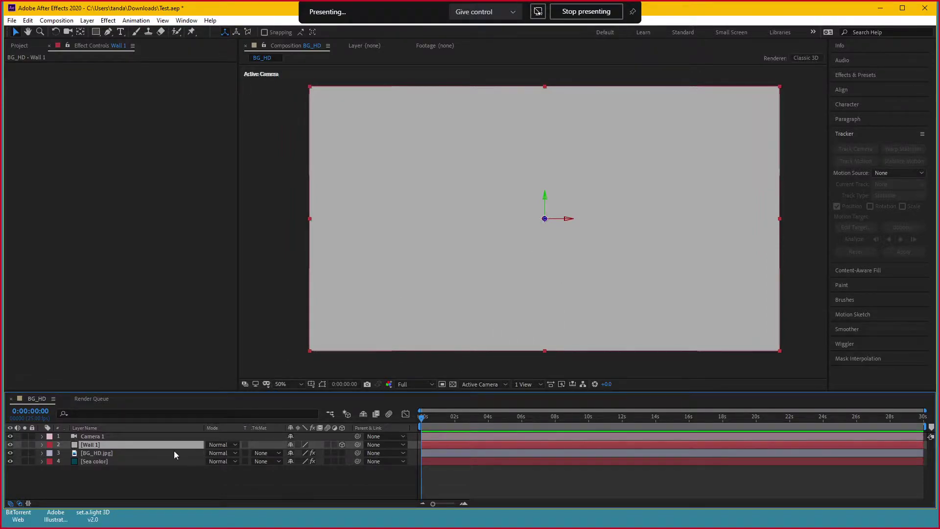
pyautogui.press('t')
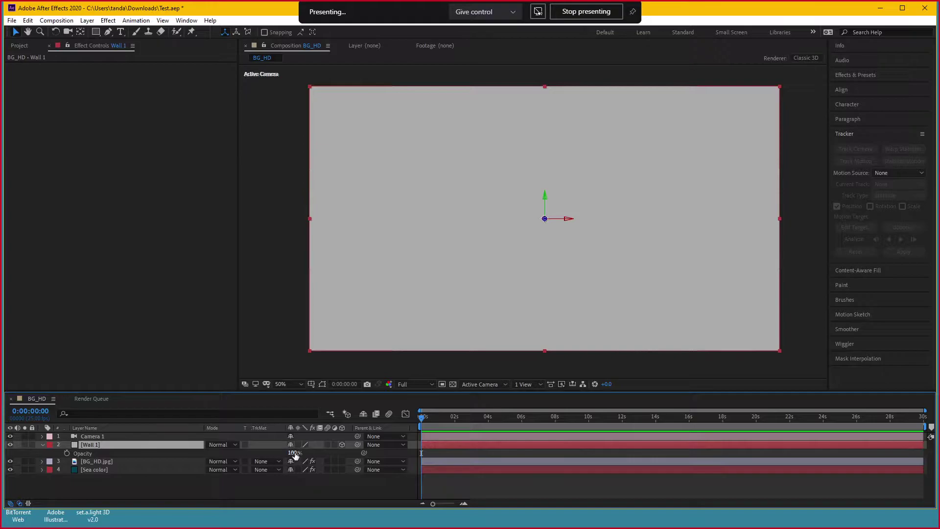
pyautogui.moveTo(296, 453); pyautogui.dragTo(231, 453)
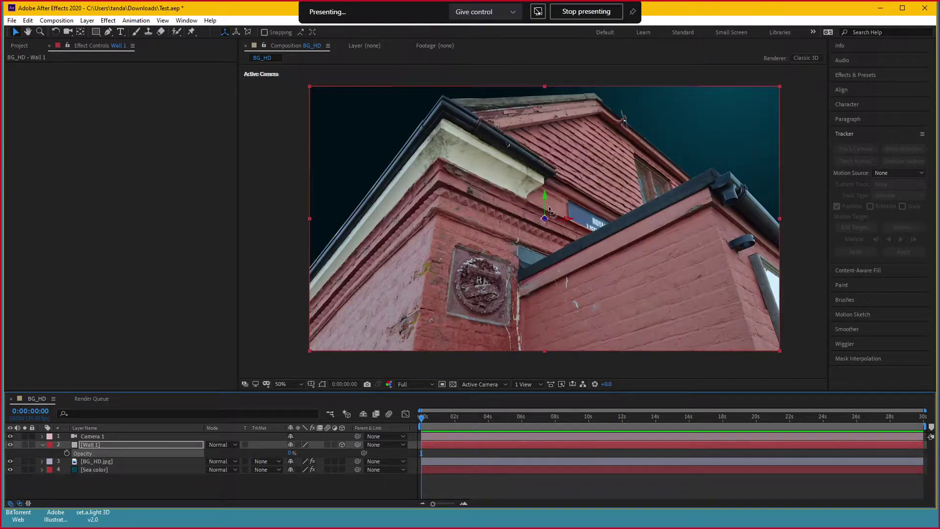
pyautogui.press('w')
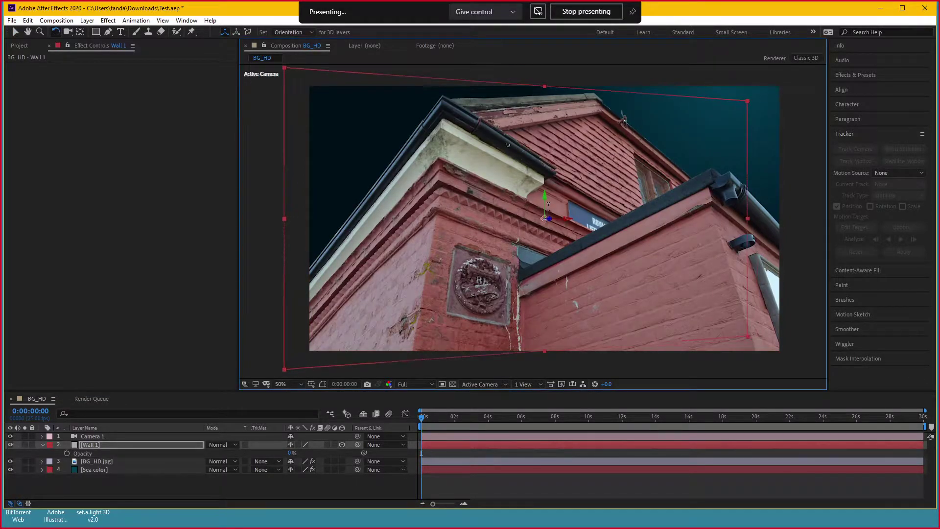
pyautogui.click(547, 201)
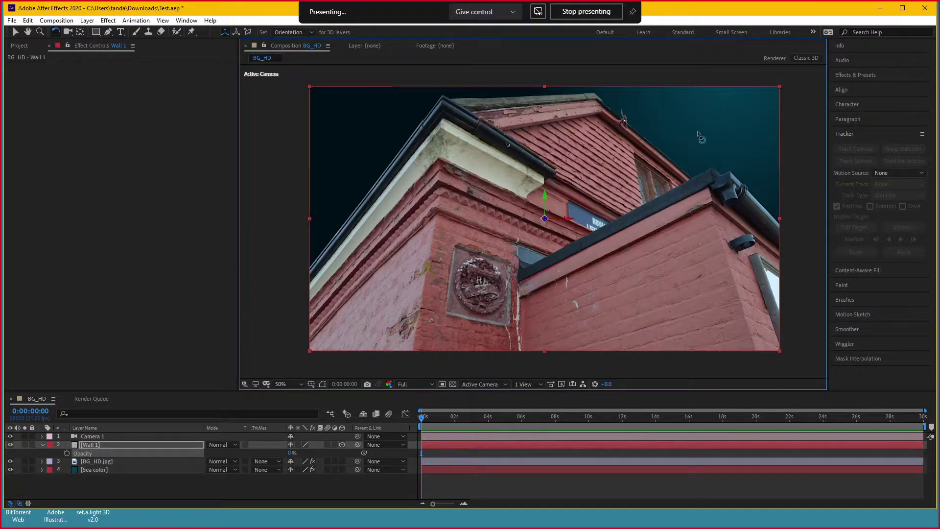
pyautogui.click(138, 436)
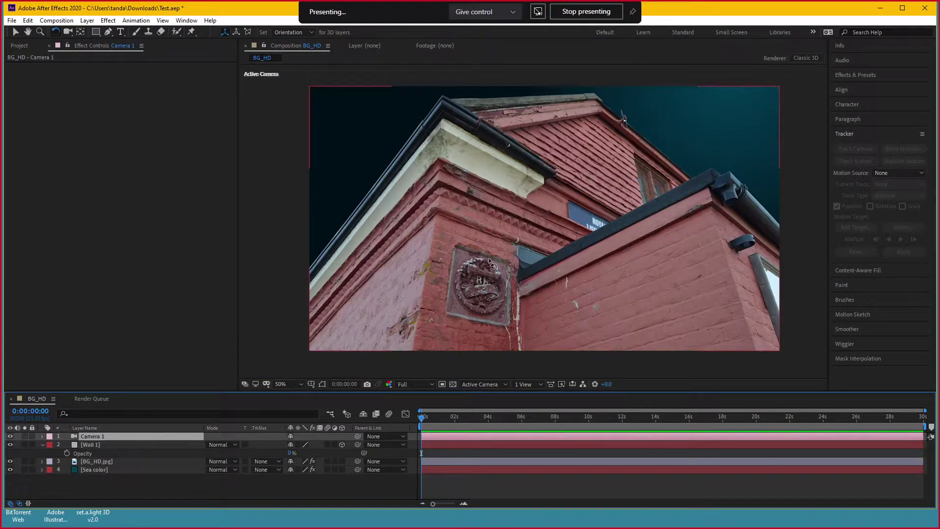
pyautogui.click(103, 445)
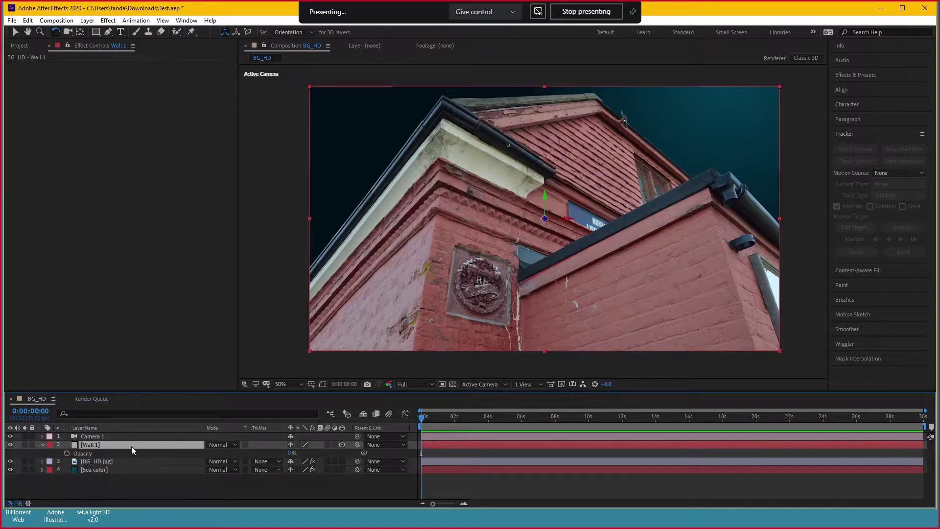
pyautogui.click(291, 453)
pyautogui.write('100')
pyautogui.press('Return')
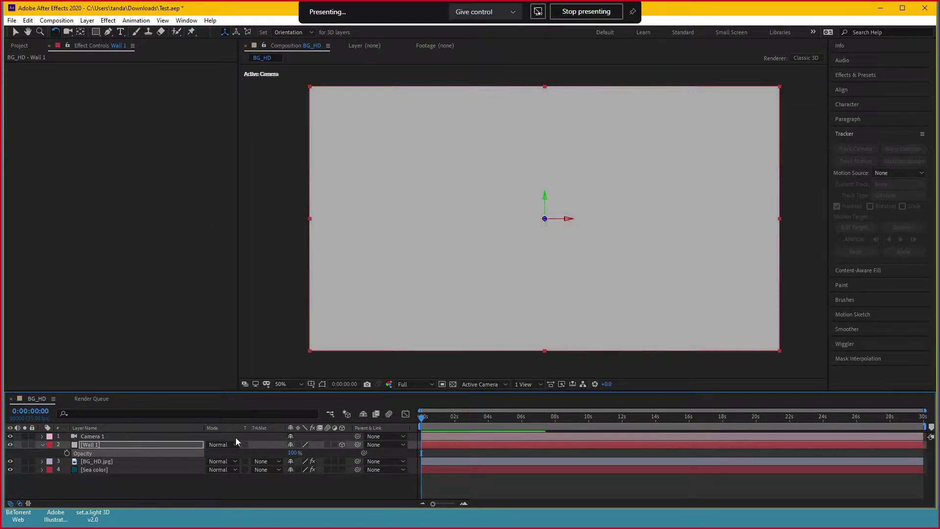
# Apply a Generate > Grid effect to Wall 1 so white grid lines overlay the photo, then select Camera 1
pyautogui.click(125, 443)
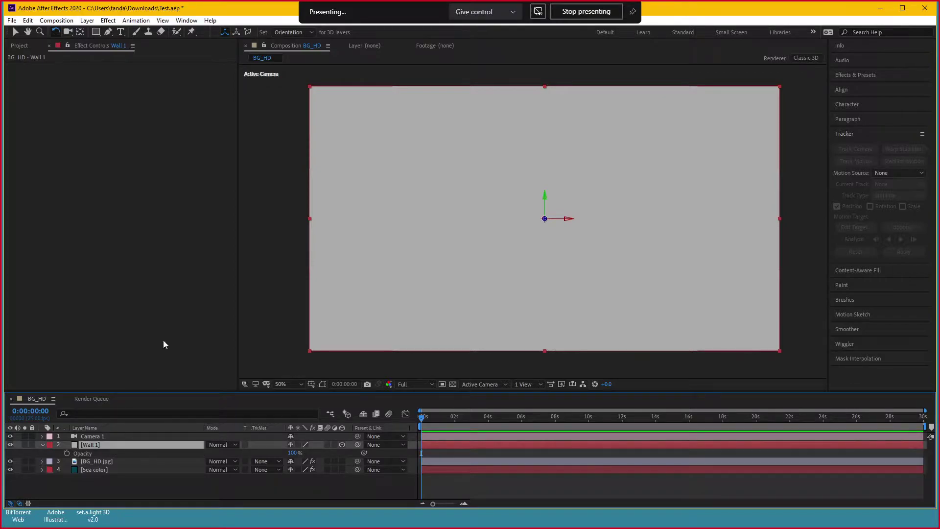
pyautogui.click(110, 21)
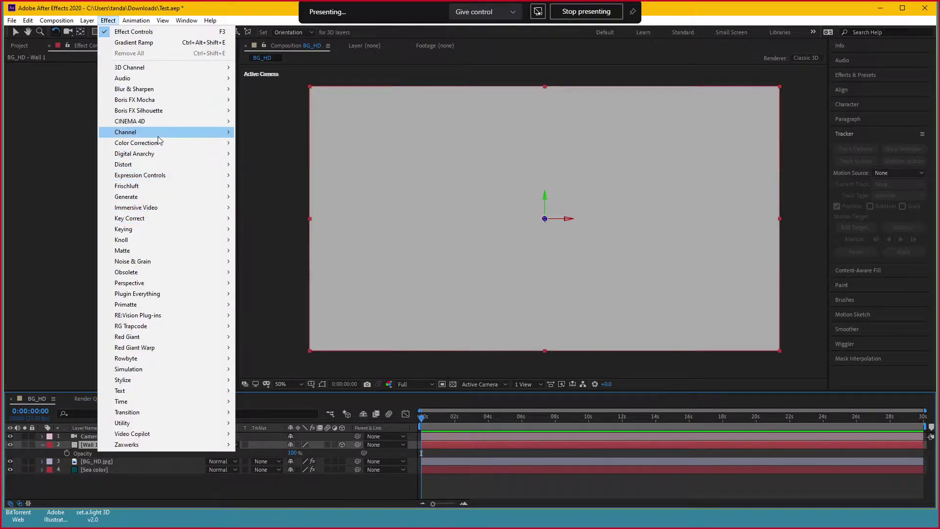
pyautogui.moveTo(161, 197)
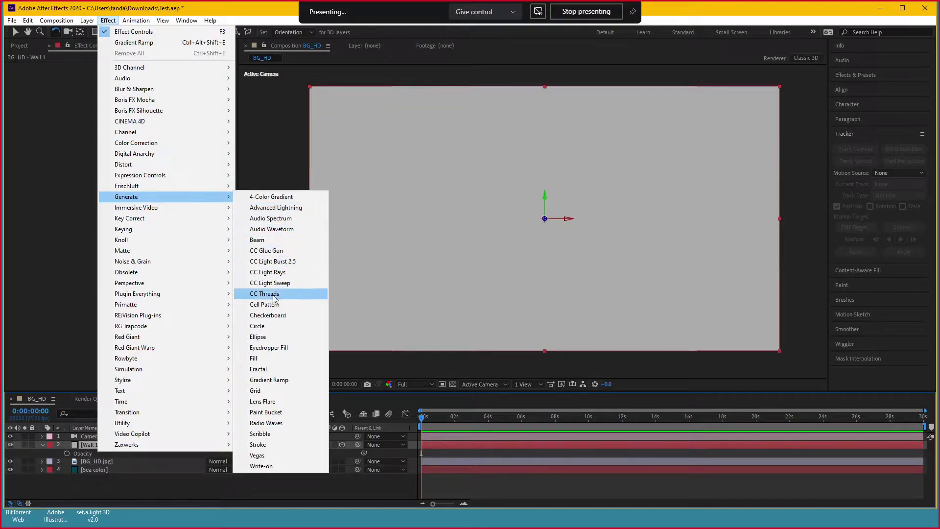
pyautogui.click(269, 390)
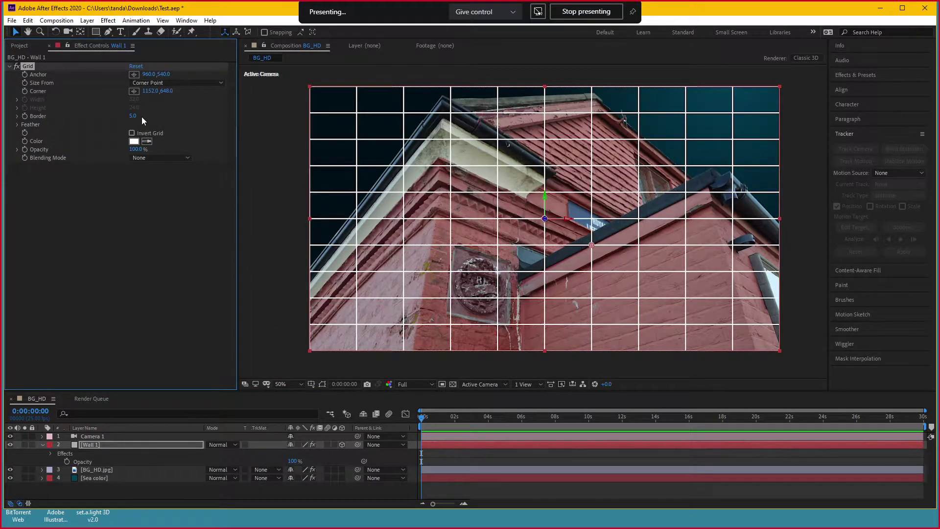
pyautogui.click(123, 437)
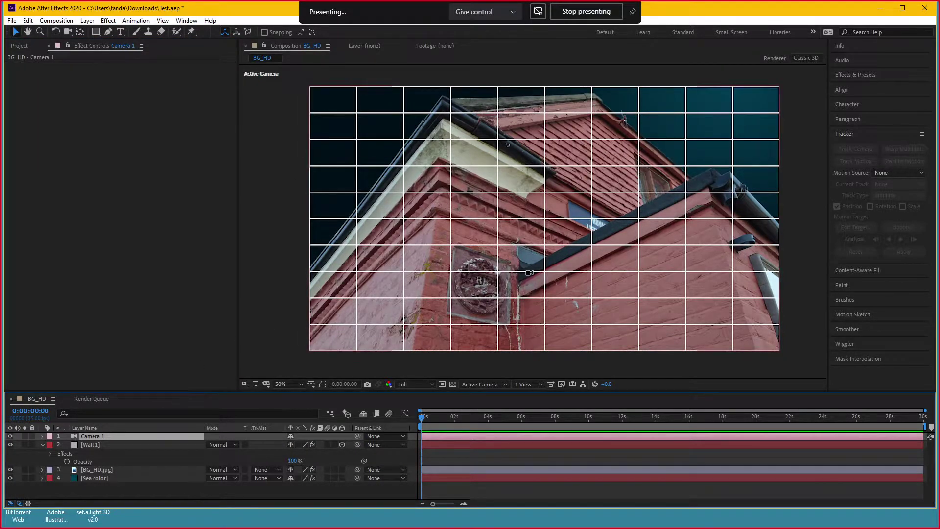
# Orbit the 3D camera to view the wall in perspective, then undo the camera changes
pyautogui.press('c')
pyautogui.moveTo(550, 210)
pyautogui.mouseDown()
pyautogui.moveTo(428, 202)
pyautogui.moveTo(459, 184)
pyautogui.moveTo(449, 177)
pyautogui.mouseUp()
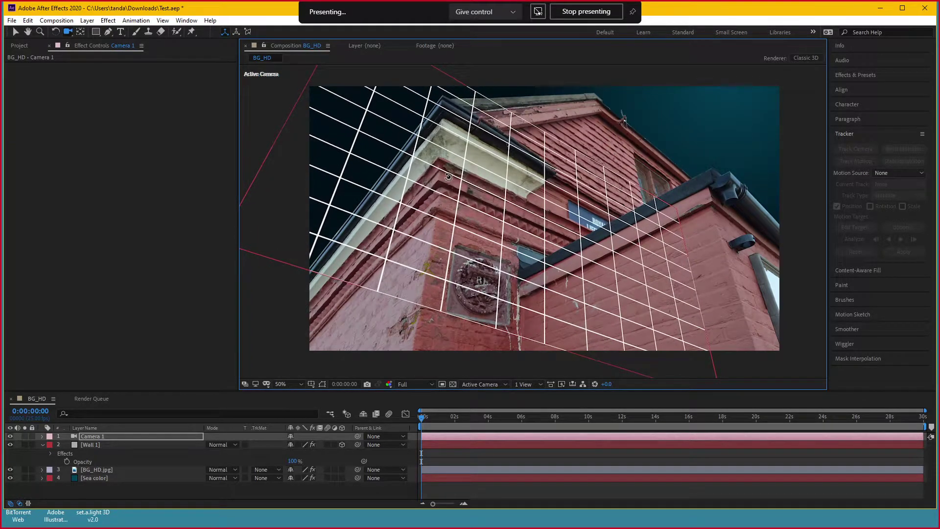
pyautogui.moveTo(449, 176); pyautogui.dragTo(447, 177)
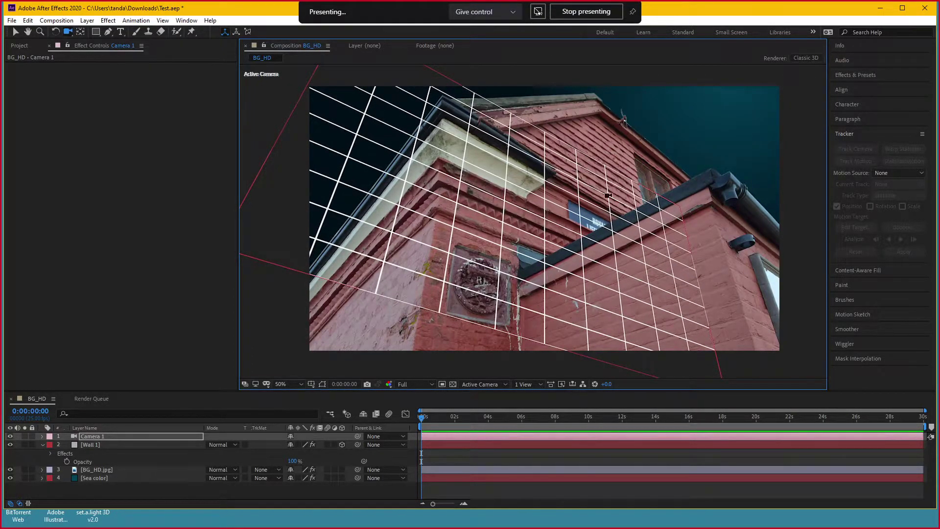
pyautogui.moveTo(603, 225)
pyautogui.mouseDown()
pyautogui.moveTo(594, 222)
pyautogui.moveTo(601, 219)
pyautogui.mouseUp()
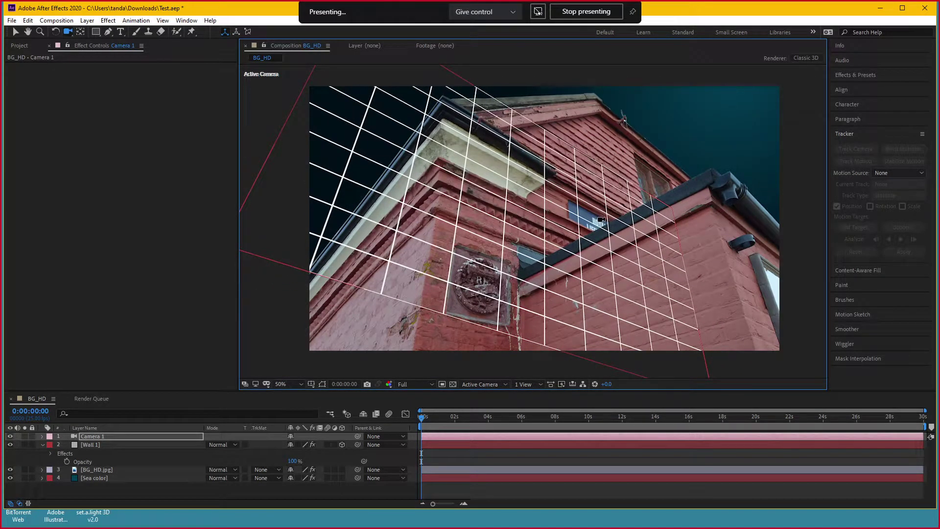
pyautogui.scroll(2, 678, 234)
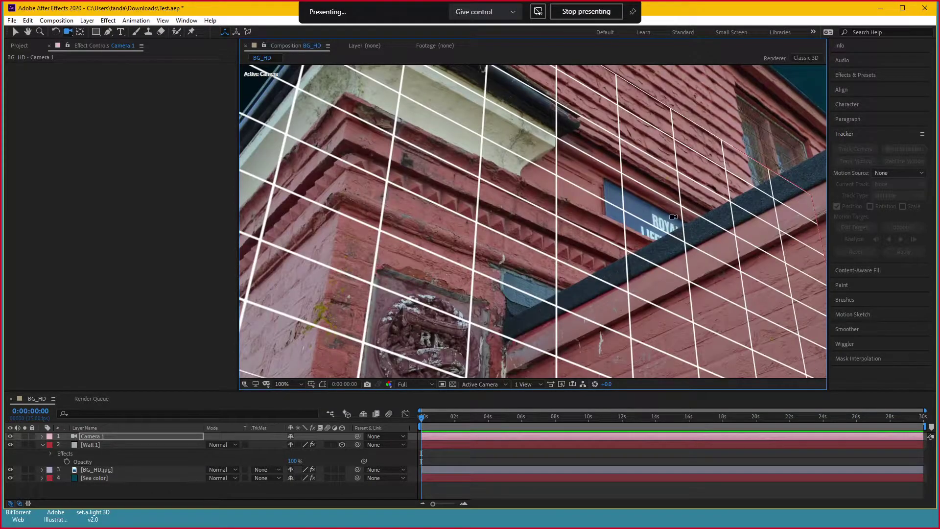
pyautogui.press('v')
pyautogui.hotkey('ctrl', 'z')
pyautogui.hotkey('ctrl', 'z')
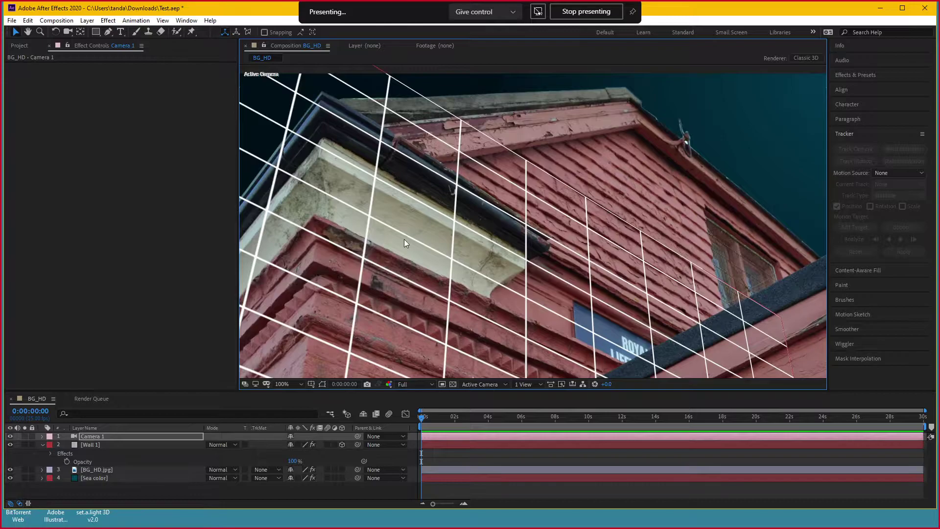
pyautogui.hotkey('ctrl', 'z')
pyautogui.hotkey('ctrl', 'z')
pyautogui.scroll(-2, 466, 162)
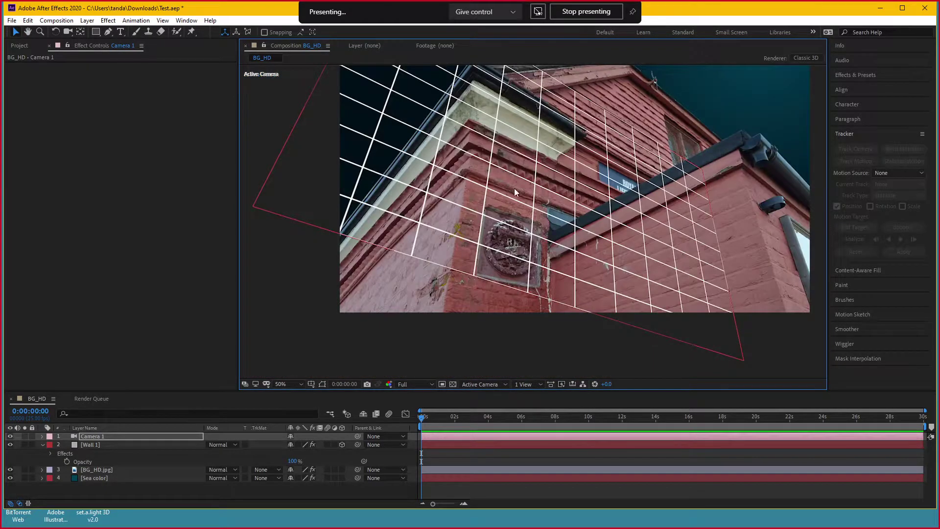
# Slide the Wall 1 grid right along X and drag its corner to fit the brick face
pyautogui.click(110, 444)
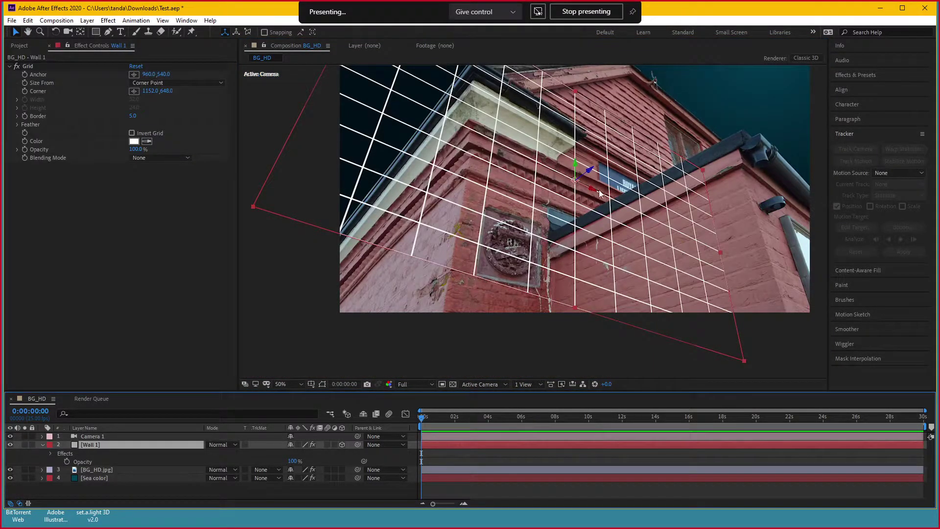
pyautogui.moveTo(591, 192)
pyautogui.mouseDown()
pyautogui.moveTo(711, 229)
pyautogui.moveTo(617, 280)
pyautogui.moveTo(600, 318)
pyautogui.moveTo(606, 152)
pyautogui.mouseUp()
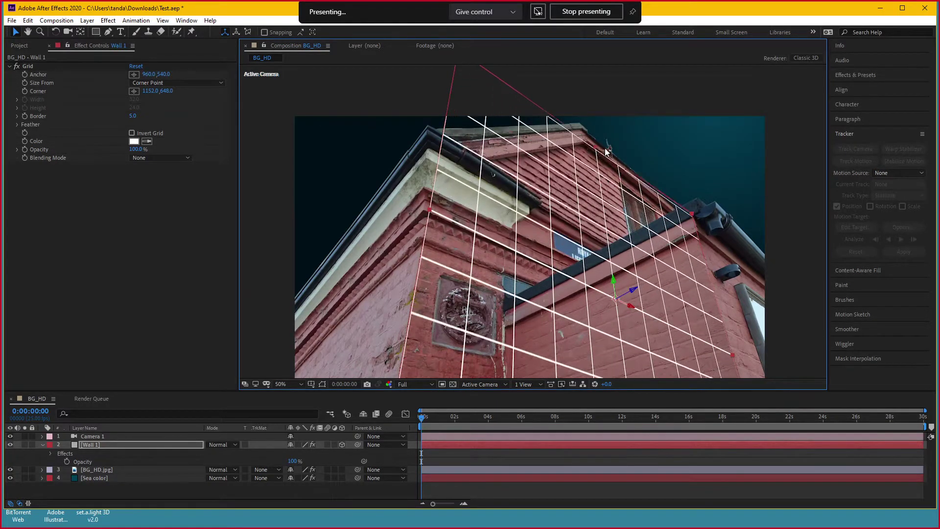
pyautogui.press('space')
pyautogui.press('space')
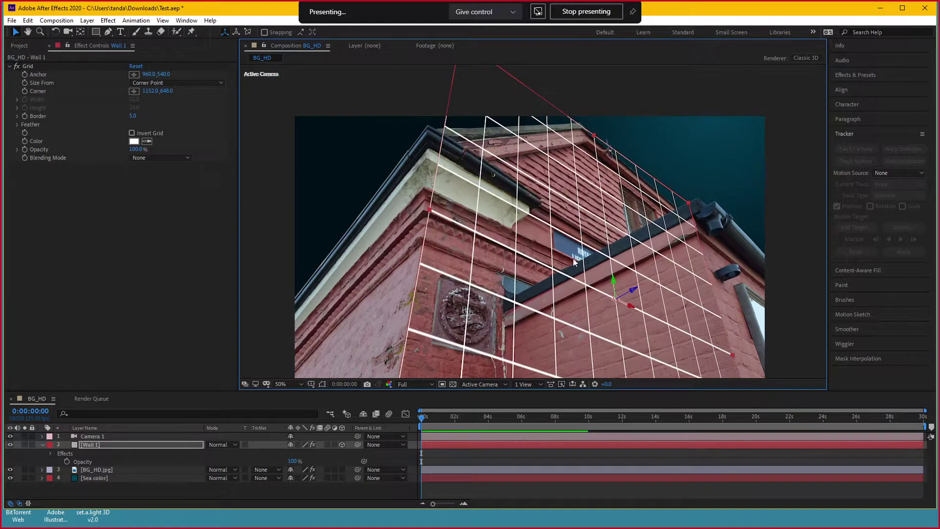
pyautogui.scroll(-3, 578, 266)
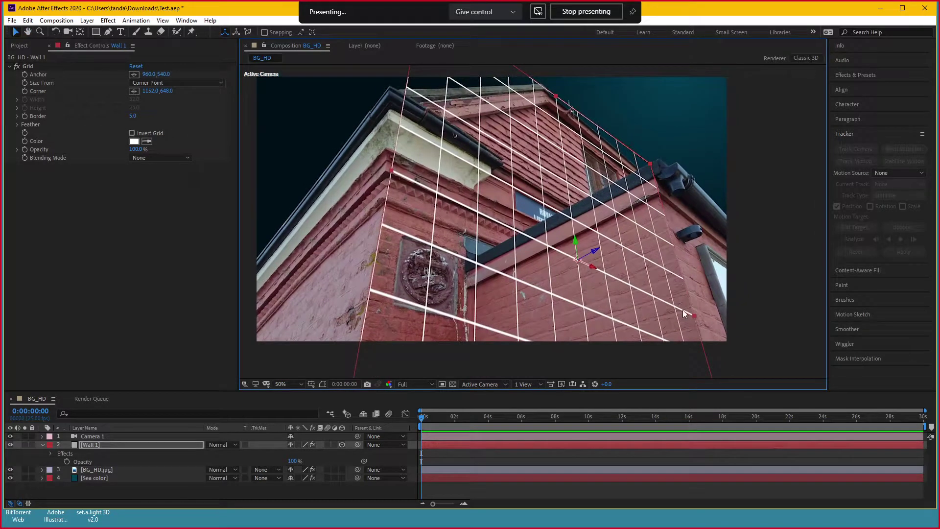
pyautogui.moveTo(694, 316); pyautogui.dragTo(710, 323)
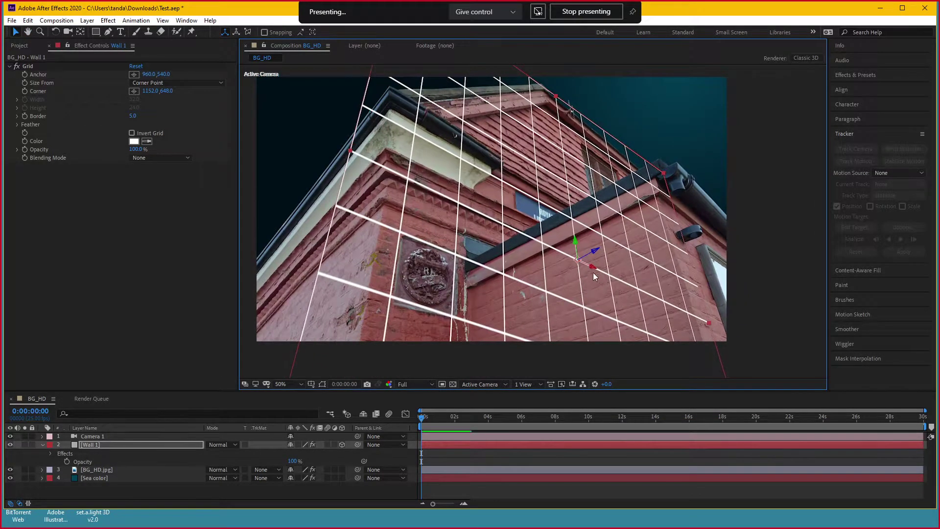
pyautogui.moveTo(594, 276); pyautogui.dragTo(626, 286)
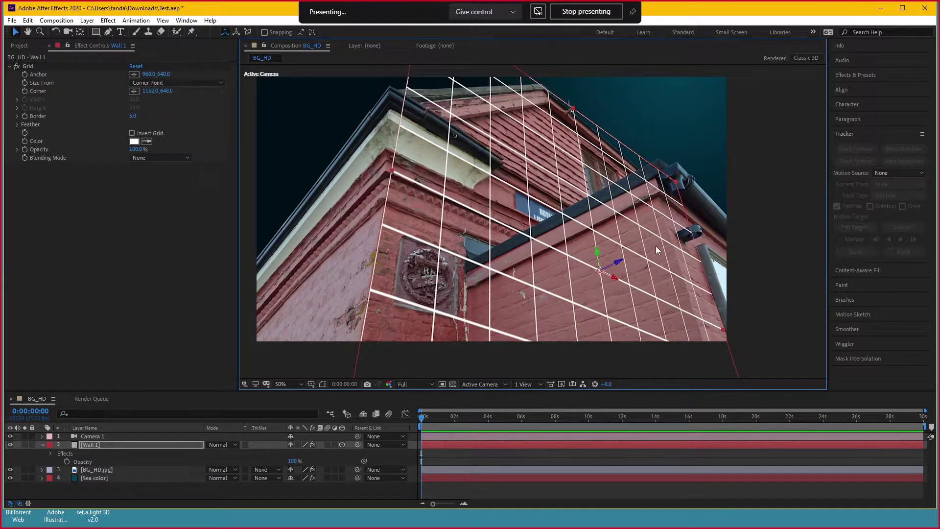
pyautogui.scroll(2, 656, 246)
pyautogui.scroll(-2, 642, 220)
pyautogui.click(113, 436)
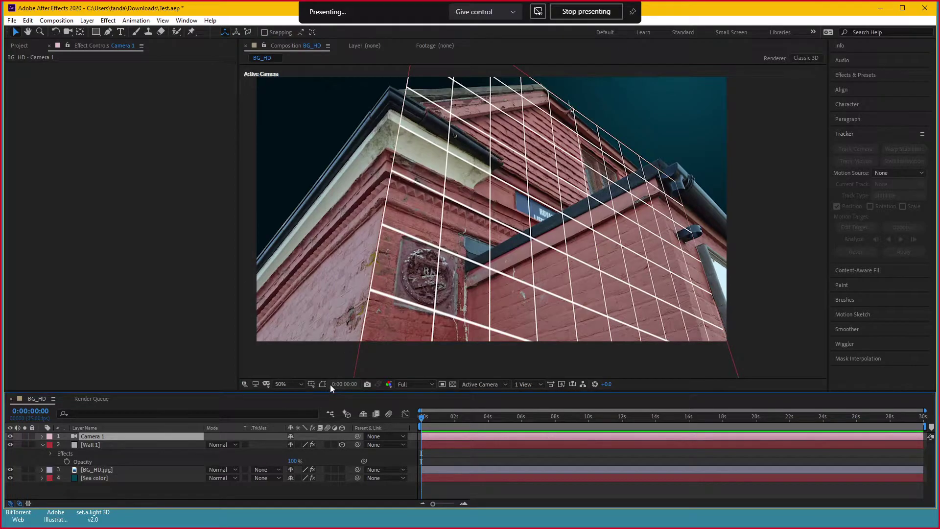
# Set Camera 1's Position to -81.0, 1690.4, -1150.9 and nudge the Wall 1 grid left to align it
pyautogui.press('p')
pyautogui.moveTo(300, 444); pyautogui.dragTo(201, 412)
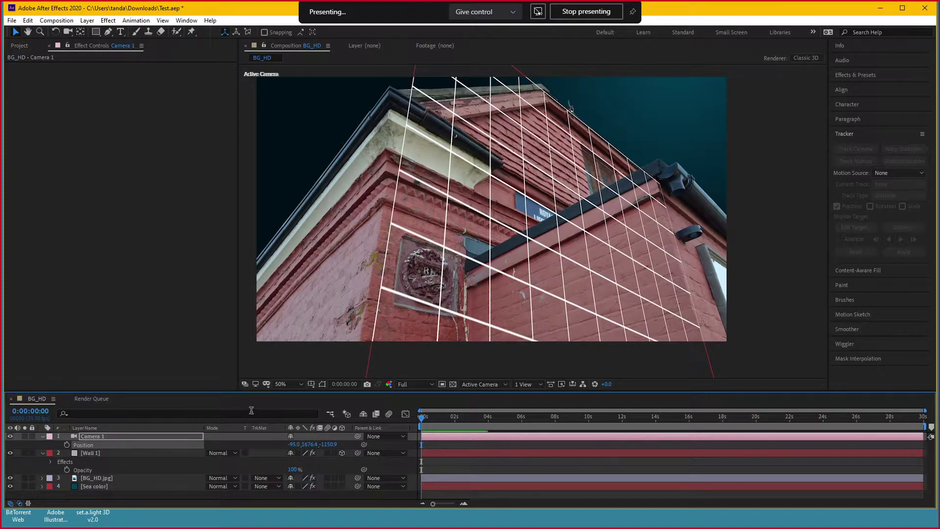
pyautogui.click(111, 452)
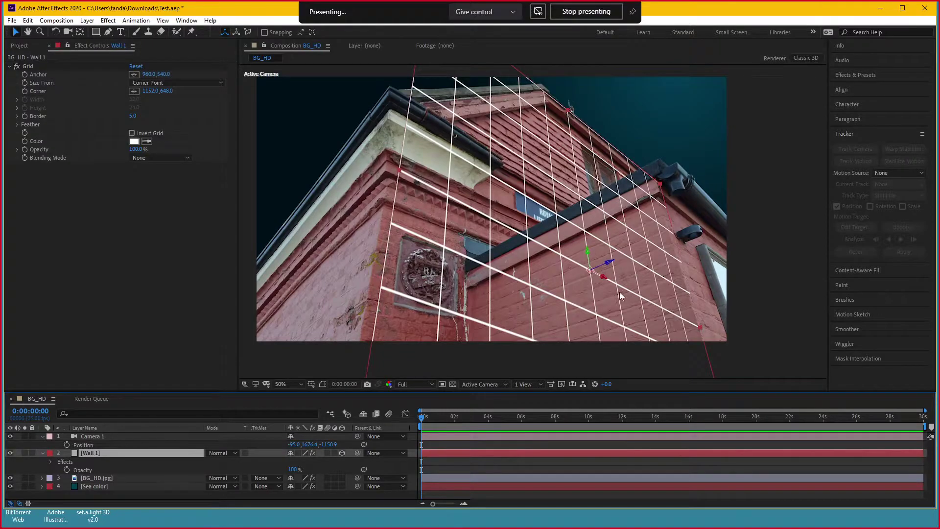
pyautogui.moveTo(601, 277); pyautogui.dragTo(591, 275)
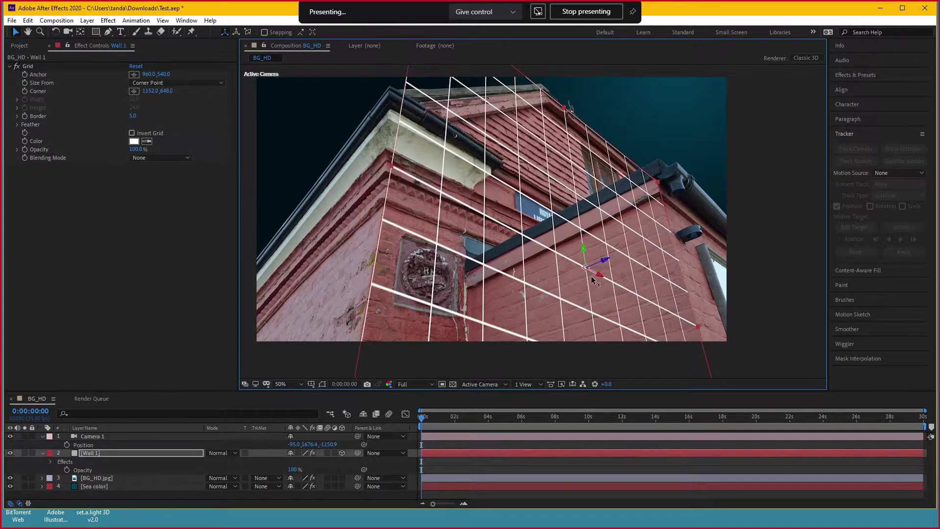
pyautogui.scroll(2, 573, 162)
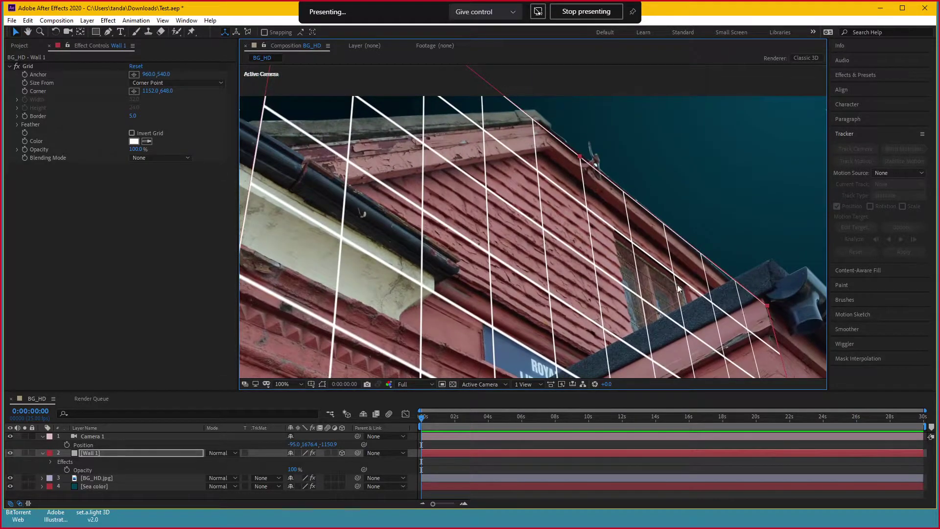
pyautogui.scroll(-2, 457, 227)
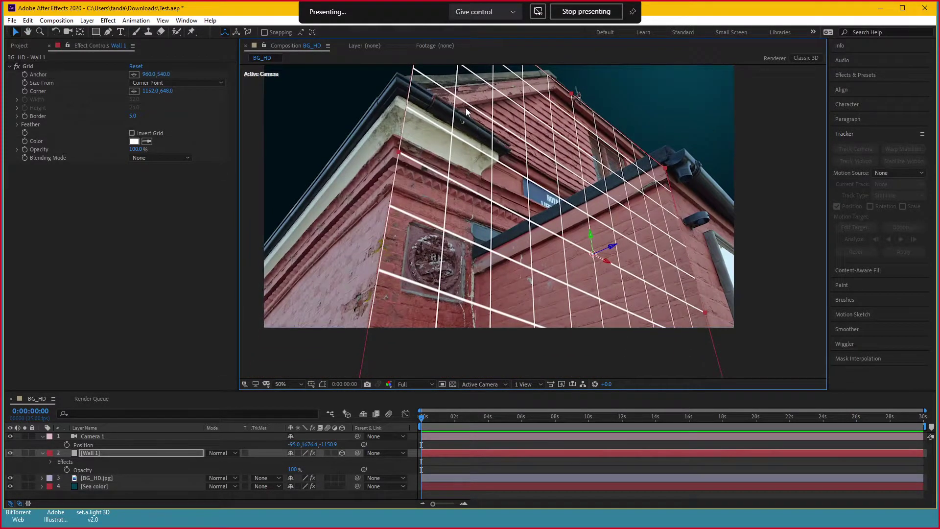
pyautogui.scroll(2, 471, 151)
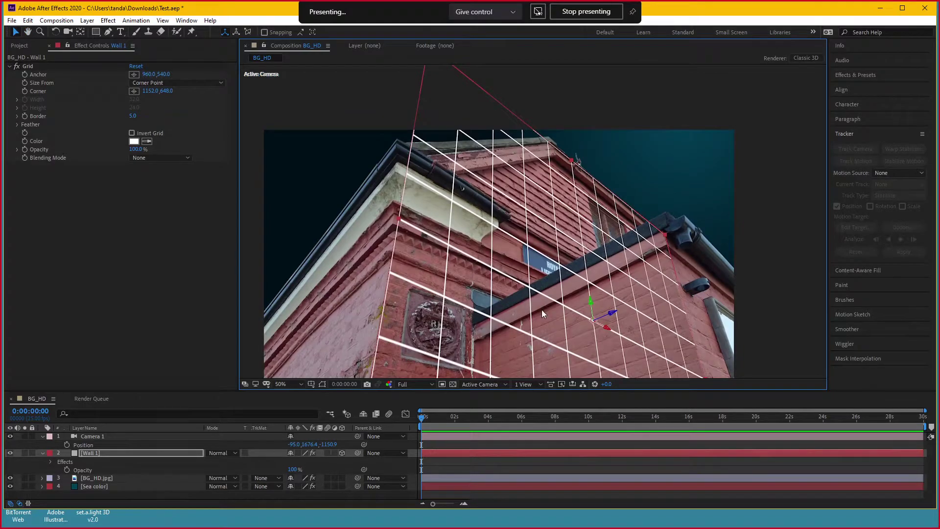
pyautogui.scroll(-1, 542, 309)
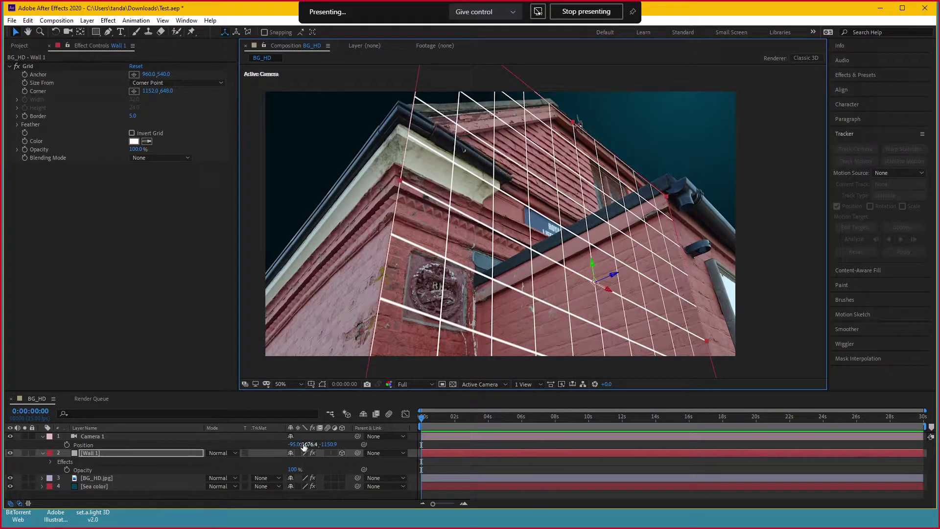
pyautogui.moveTo(296, 445); pyautogui.dragTo(302, 445)
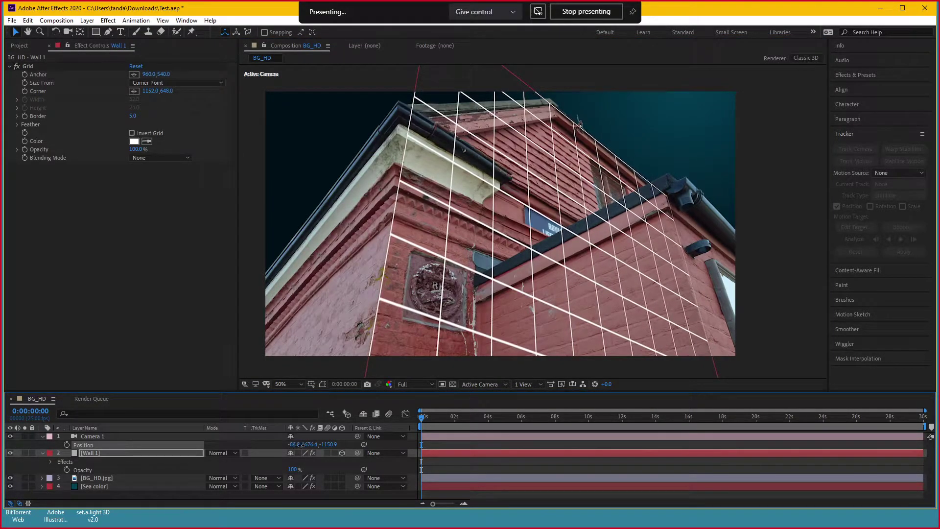
pyautogui.moveTo(302, 445)
pyautogui.mouseDown()
pyautogui.moveTo(323, 449)
pyautogui.moveTo(297, 444)
pyautogui.moveTo(336, 438)
pyautogui.moveTo(288, 438)
pyautogui.moveTo(321, 437)
pyautogui.moveTo(290, 452)
pyautogui.moveTo(316, 444)
pyautogui.moveTo(275, 432)
pyautogui.mouseUp()
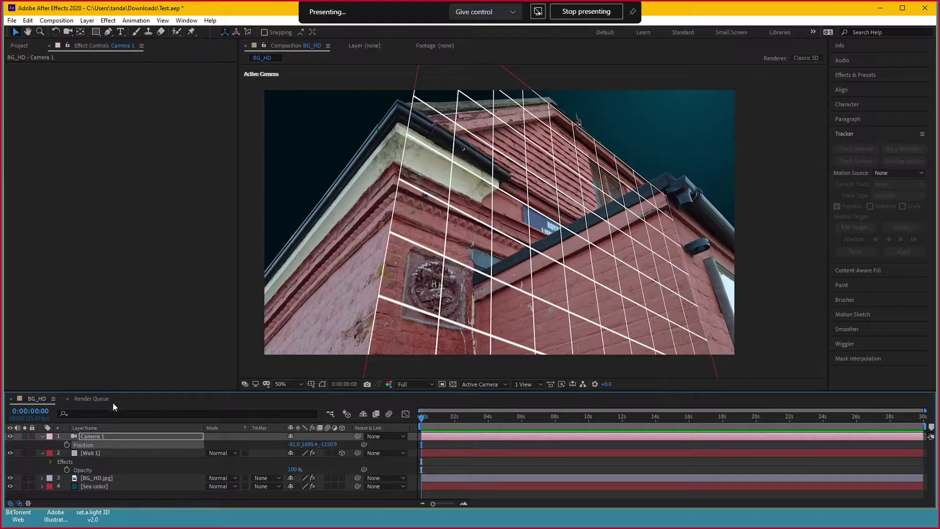
# Duplicate Wall 1 and name the copy 'Wall 2'
pyautogui.click(105, 454)
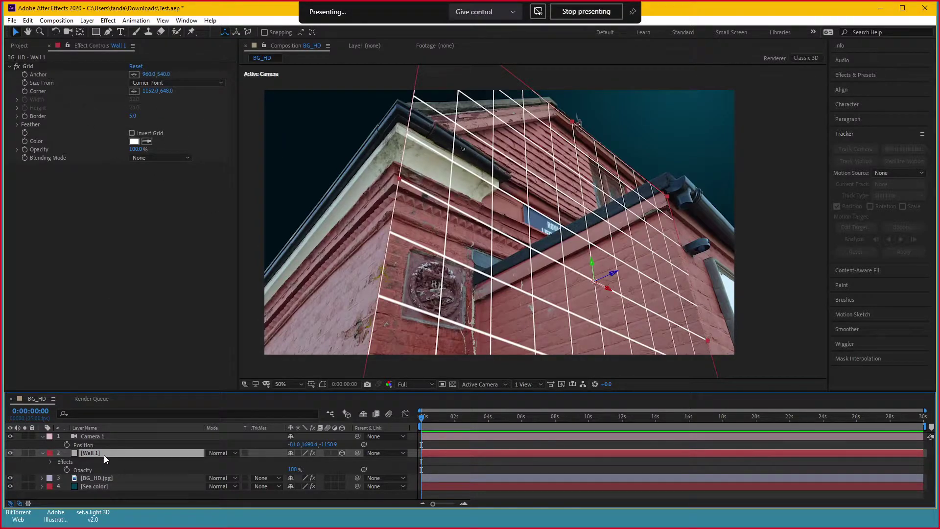
pyautogui.hotkey('ctrl', 'd')
pyautogui.press('Return')
pyautogui.write('Wall ')
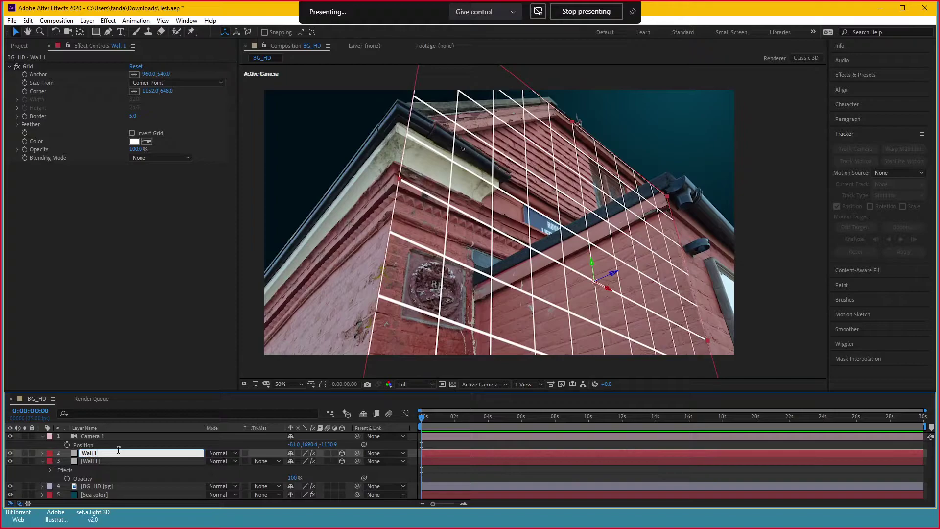
pyautogui.write('2')
pyautogui.press('Return')
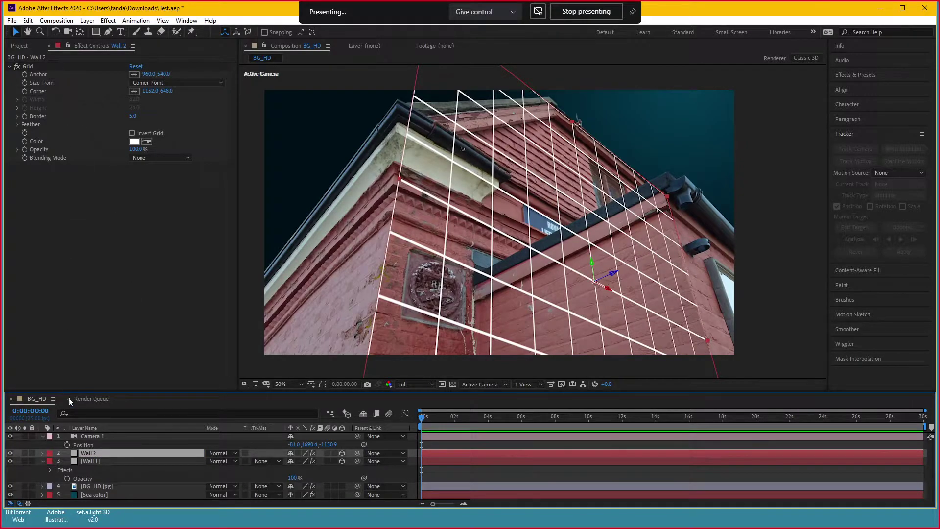
# Turn off Wall 1's Grid effect for a plain grey plane, then check both walls' visibility
pyautogui.click(107, 463)
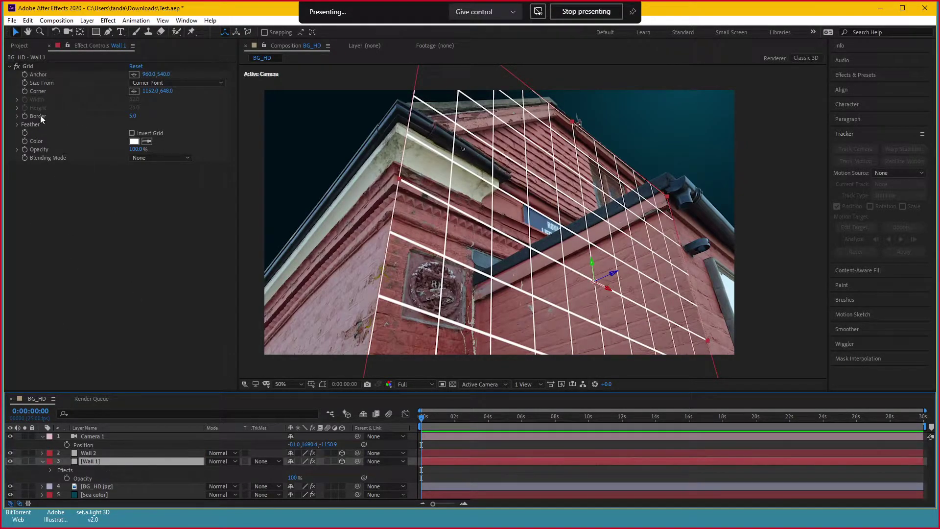
pyautogui.click(18, 66)
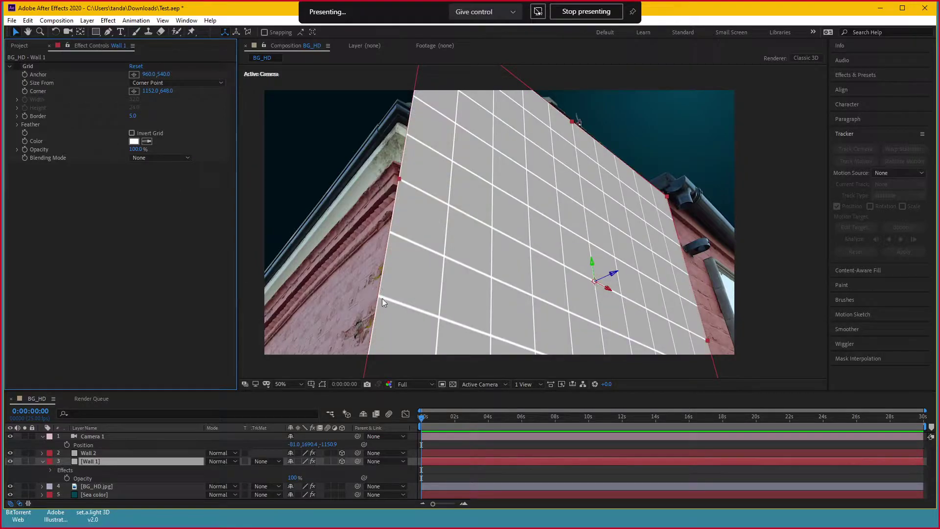
pyautogui.click(98, 454)
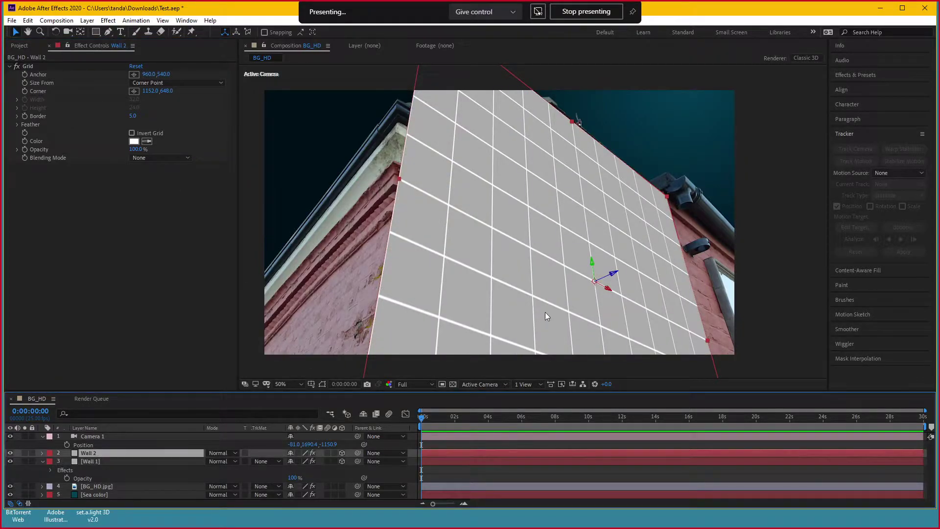
pyautogui.click(528, 384)
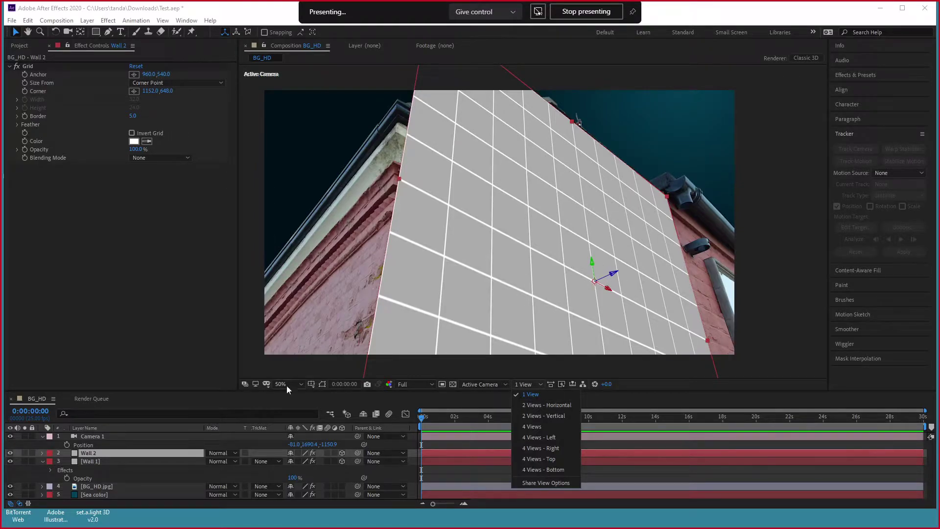
pyautogui.click(12, 462)
pyautogui.click(10, 453)
pyautogui.click(10, 461)
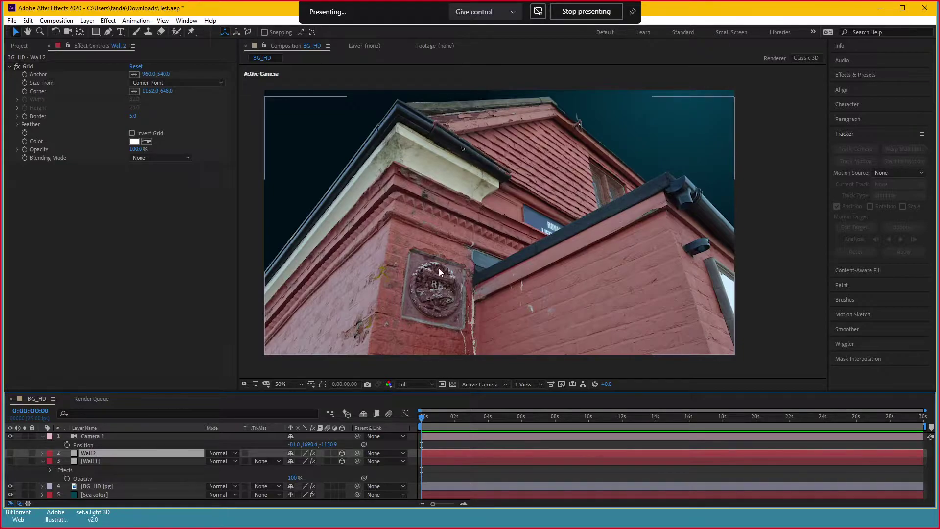
pyautogui.click(10, 453)
pyautogui.click(10, 462)
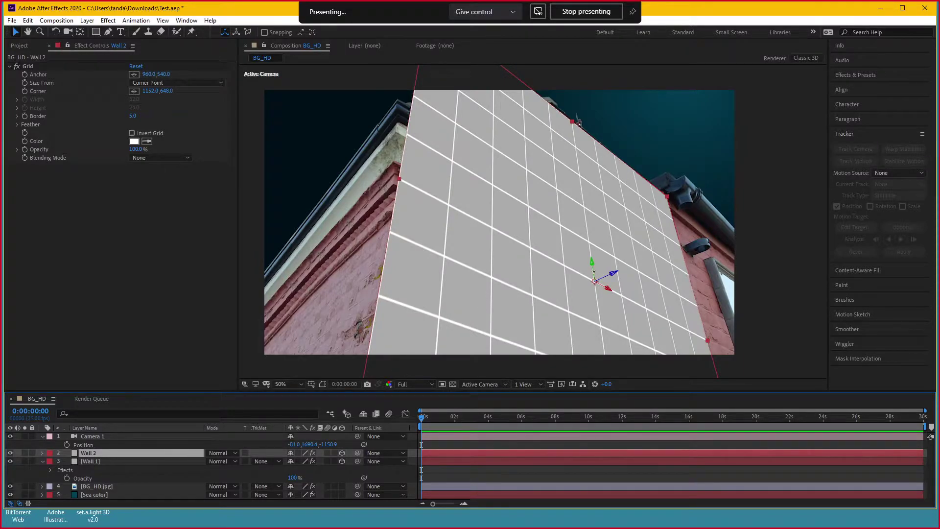
# Rotate Wall 2 to face the other side of the building
pyautogui.press('w')
pyautogui.moveTo(597, 275); pyautogui.dragTo(561, 272)
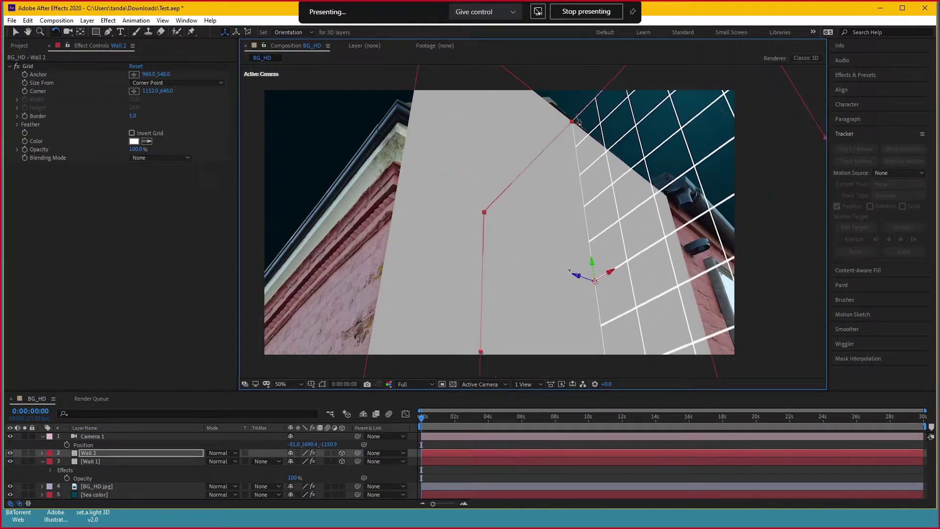
pyautogui.click(9, 461)
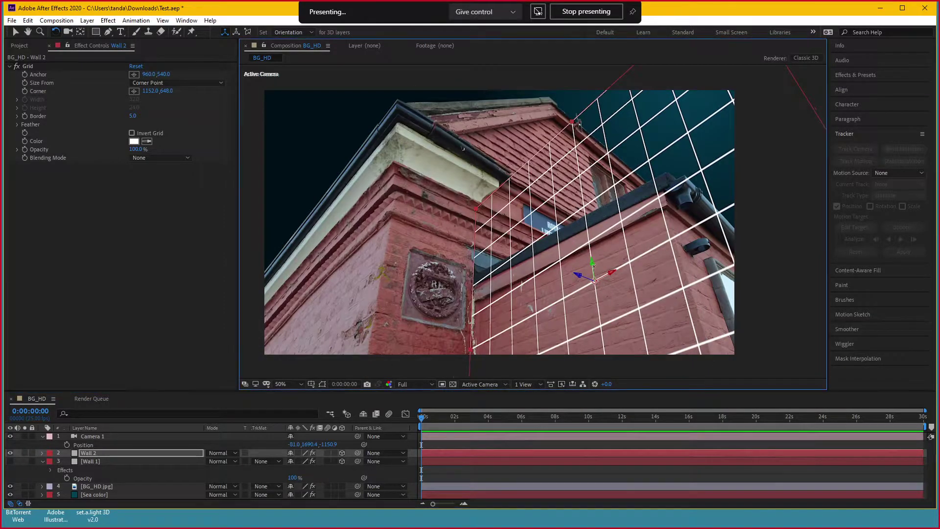
pyautogui.moveTo(598, 275); pyautogui.dragTo(578, 272)
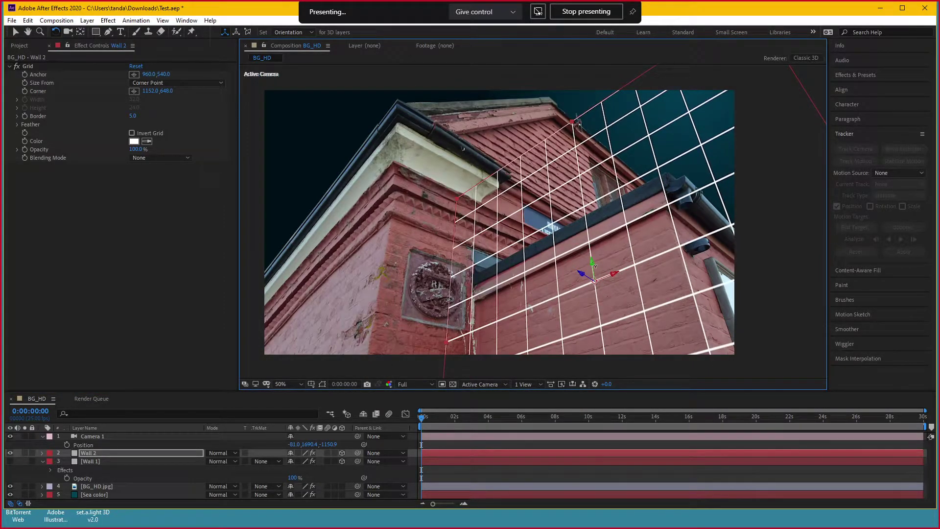
# Move Wall 2 down and right beside the round plaque
pyautogui.press('v')
pyautogui.moveTo(592, 264); pyautogui.dragTo(651, 441)
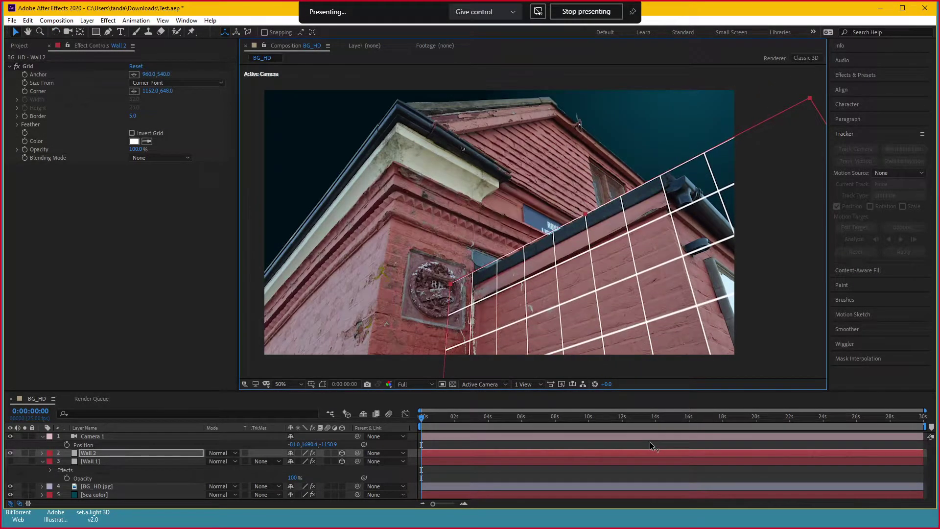
pyautogui.moveTo(618, 289); pyautogui.dragTo(595, 204)
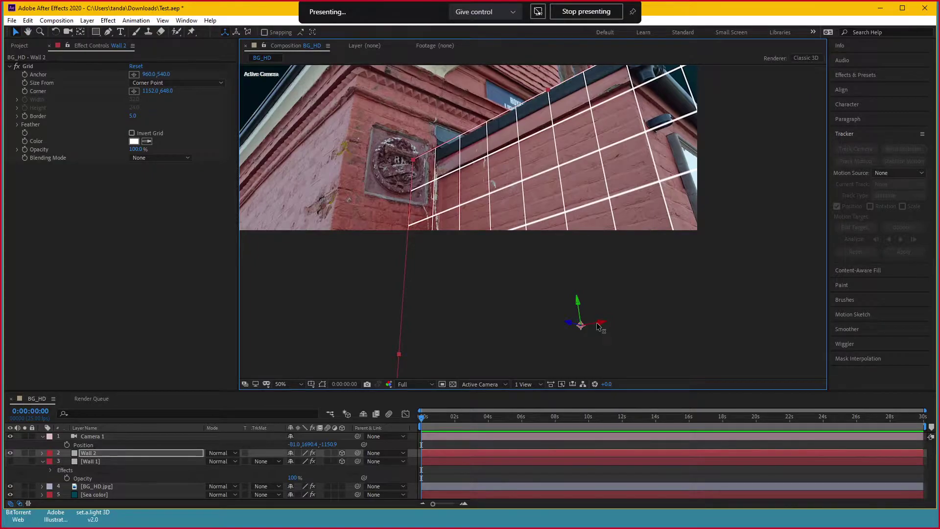
pyautogui.moveTo(599, 327); pyautogui.dragTo(653, 315)
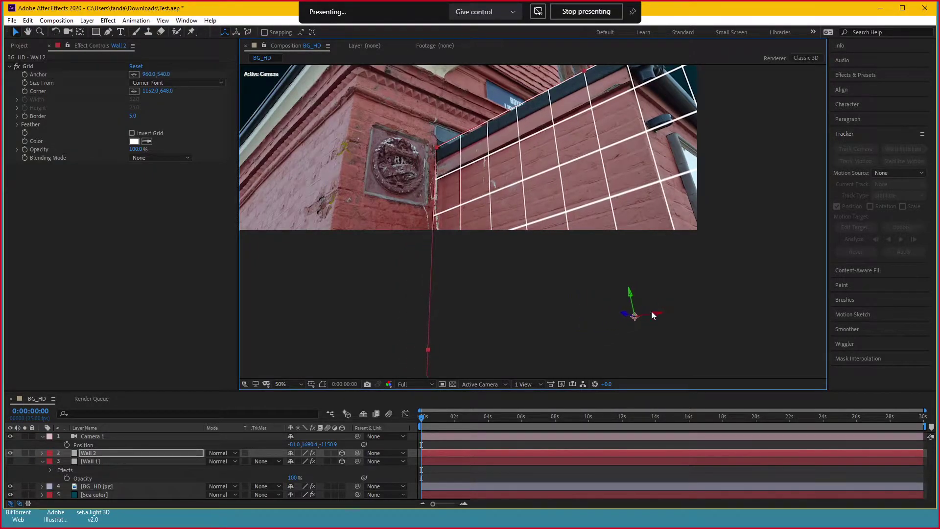
pyautogui.moveTo(417, 226); pyautogui.dragTo(465, 298)
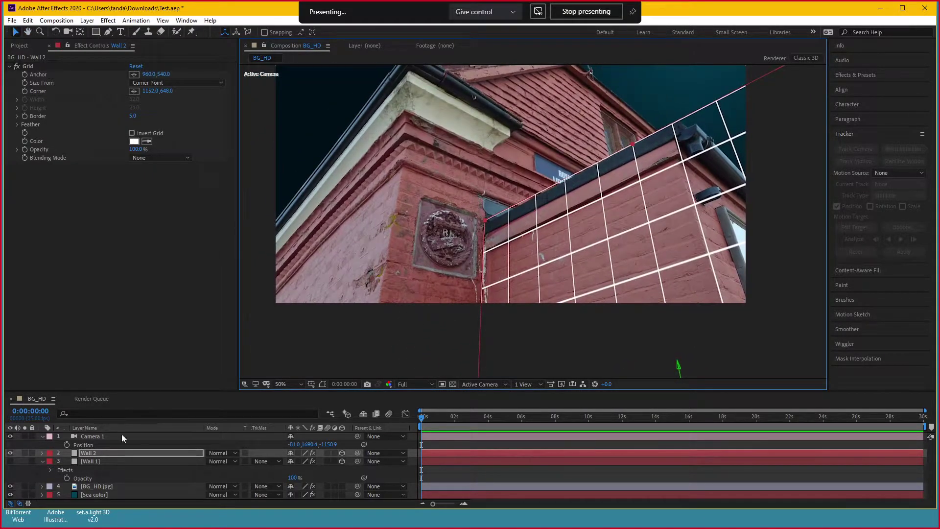
# Show Wall 1 again and turn off Wall 2's Grid effect
pyautogui.click(10, 461)
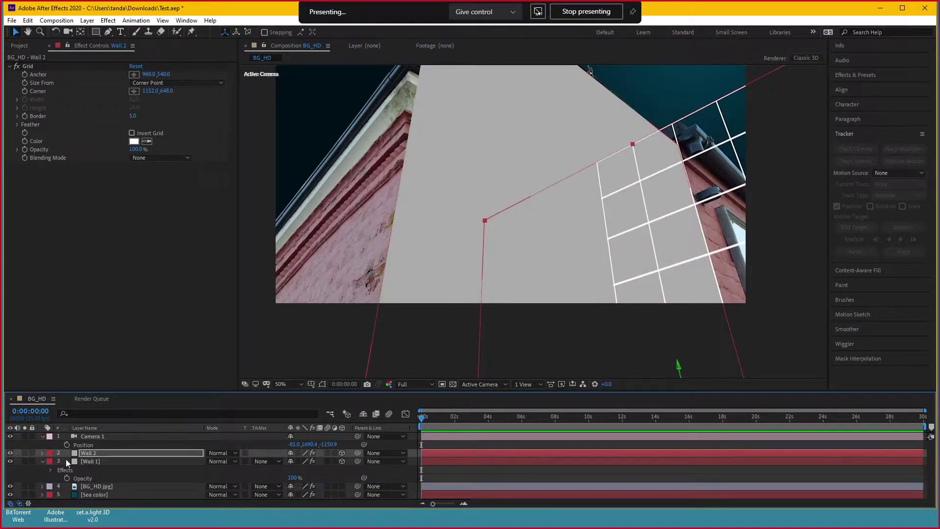
pyautogui.click(104, 452)
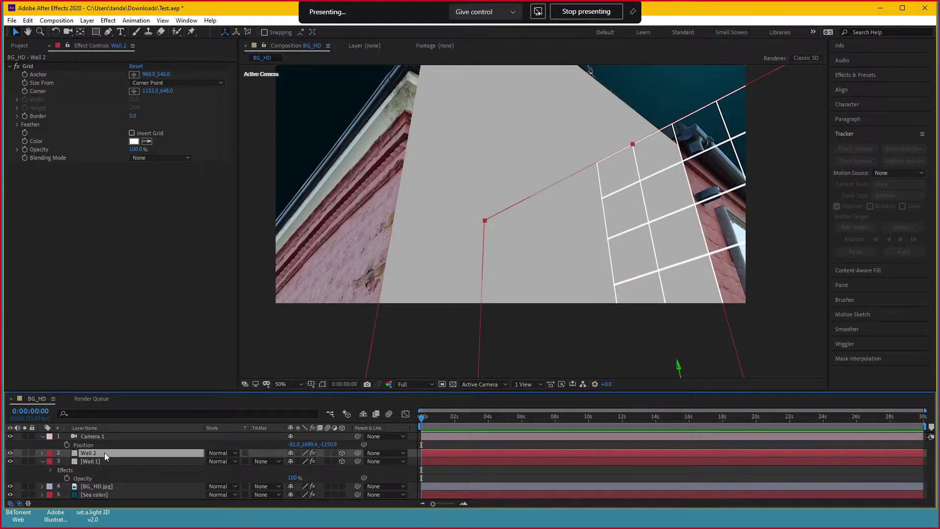
pyautogui.click(16, 65)
# Change Wall 2's solid colour to a darker 5C5C5C grey in Solid Settings
pyautogui.click(87, 20)
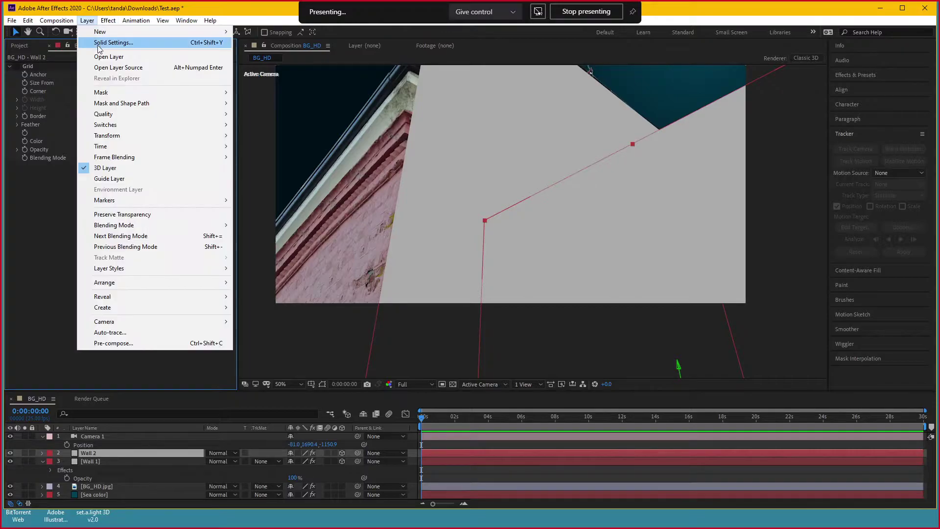
pyautogui.click(101, 40)
pyautogui.click(344, 316)
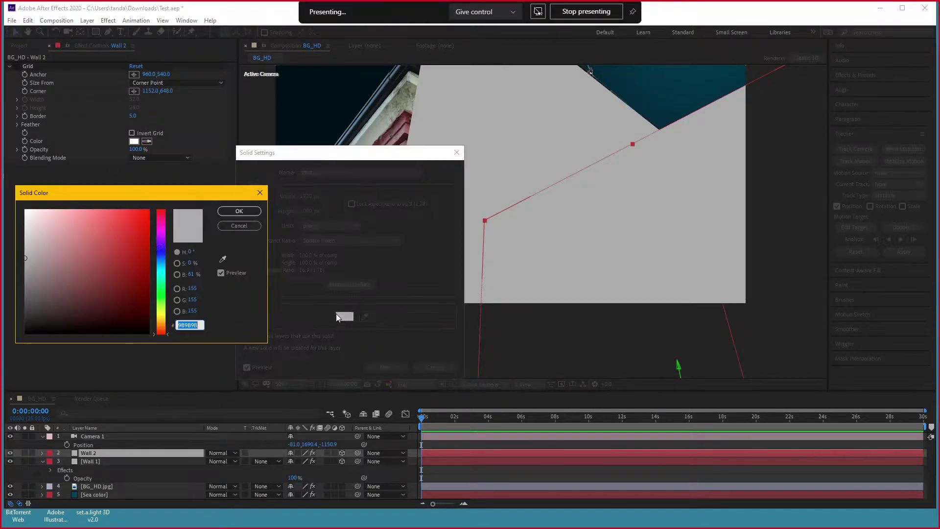
pyautogui.click(29, 285)
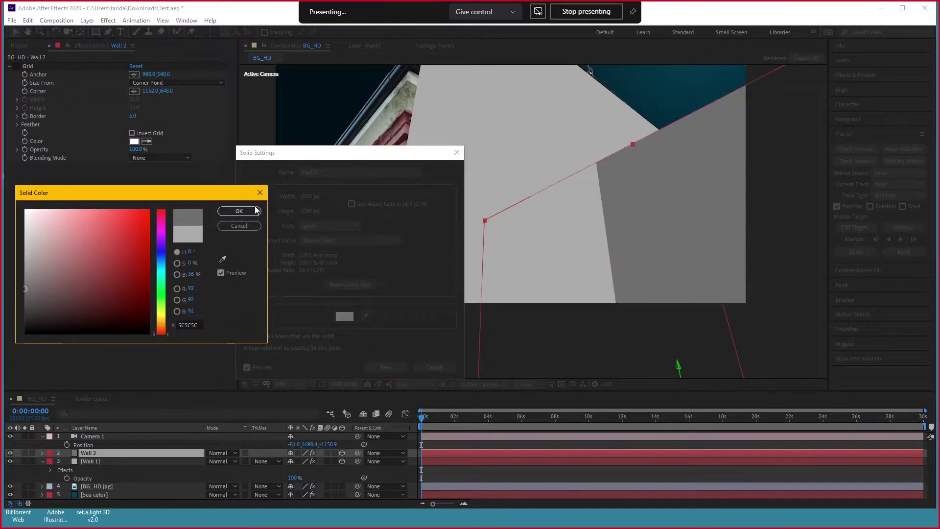
pyautogui.click(239, 211)
pyautogui.click(385, 367)
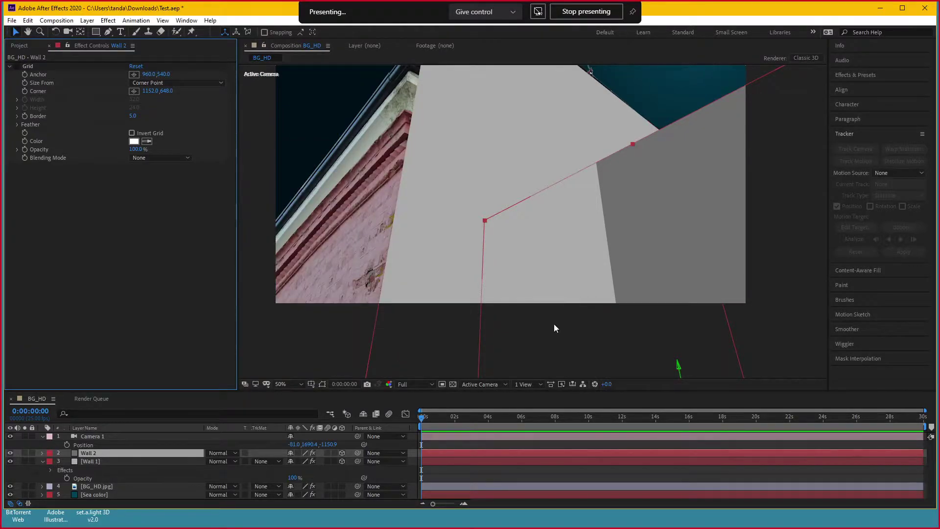
pyautogui.click(524, 385)
# Split the viewer into 2 Views with the left set to Custom View 1, orbited to show both walls
pyautogui.click(536, 402)
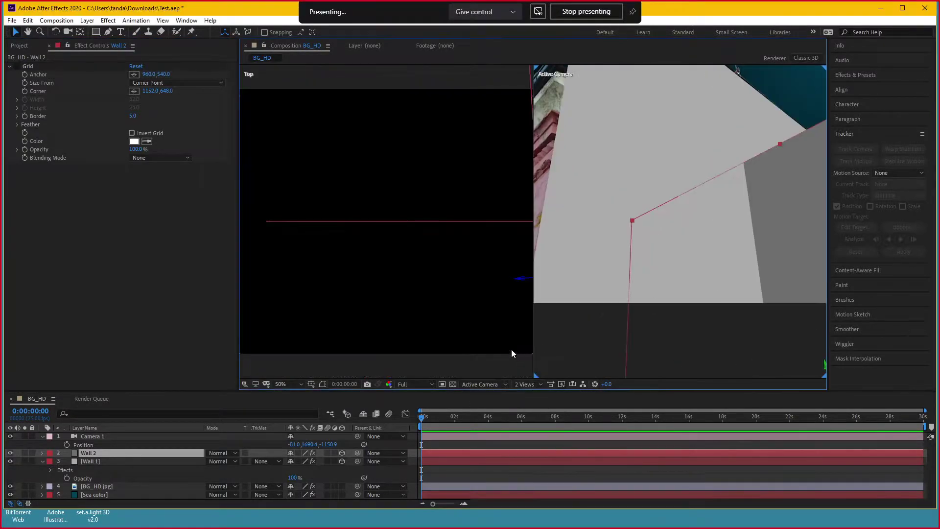
pyautogui.scroll(-4, 414, 289)
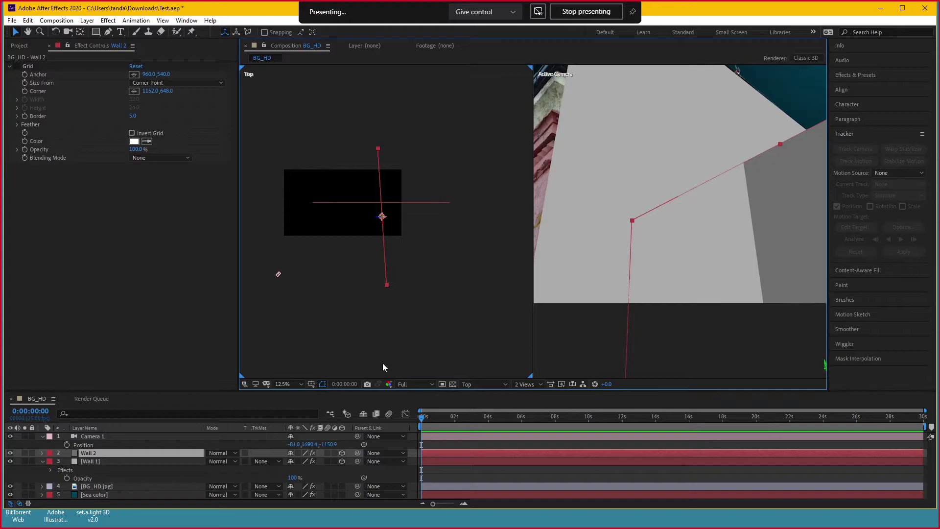
pyautogui.click(418, 348)
pyautogui.click(484, 384)
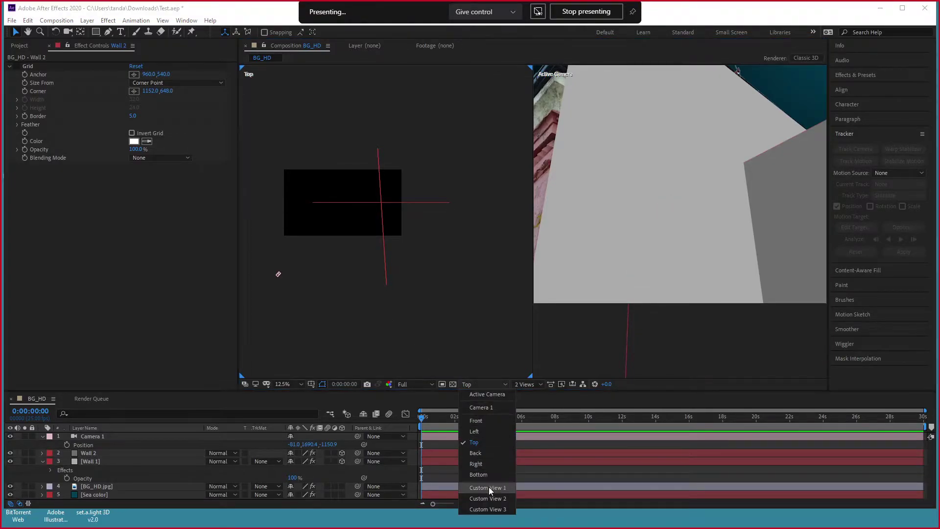
pyautogui.click(489, 486)
pyautogui.scroll(5, 387, 282)
pyautogui.scroll(-3, 375, 268)
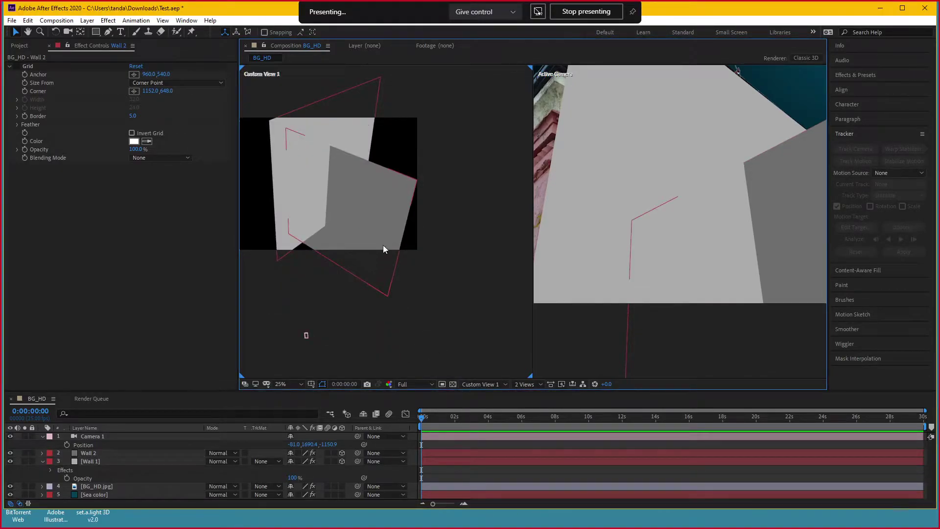
pyautogui.moveTo(384, 249)
pyautogui.mouseDown()
pyautogui.moveTo(435, 264)
pyautogui.moveTo(401, 249)
pyautogui.moveTo(435, 218)
pyautogui.moveTo(330, 212)
pyautogui.moveTo(443, 213)
pyautogui.moveTo(433, 215)
pyautogui.mouseUp()
pyautogui.press('c')
pyautogui.scroll(-3, 614, 206)
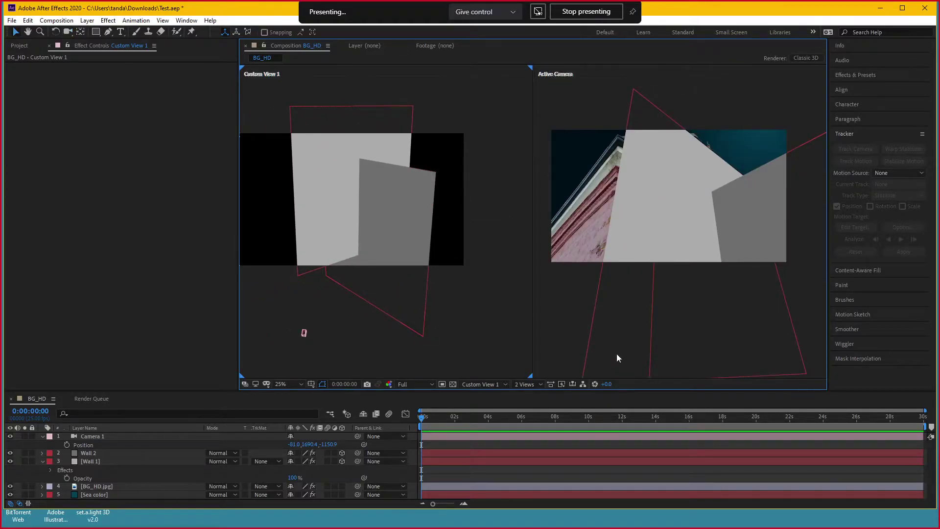
pyautogui.moveTo(616, 354); pyautogui.dragTo(622, 293)
pyautogui.press('v')
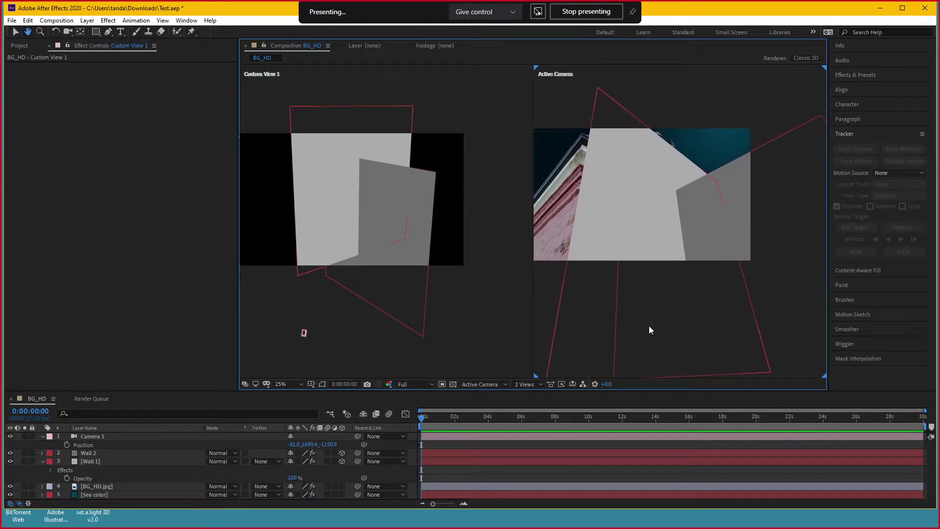
# Check alignment by fading Wall 1's opacity, then move Wall 2 left and down toward the building face
pyautogui.click(103, 453)
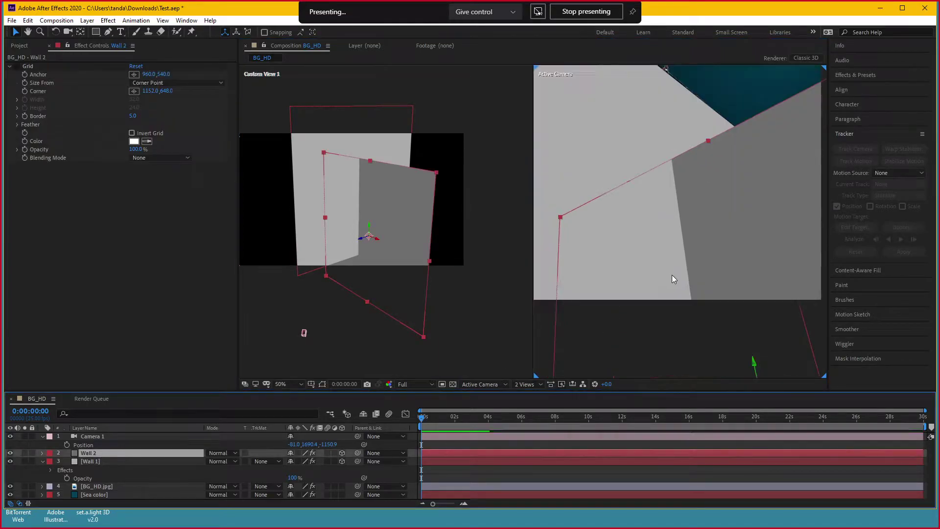
pyautogui.click(98, 462)
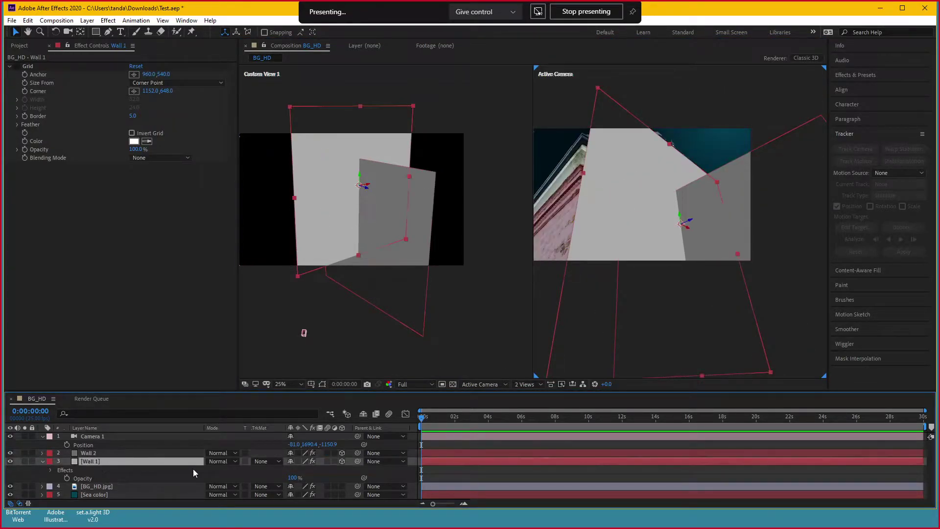
pyautogui.moveTo(288, 477); pyautogui.dragTo(248, 477)
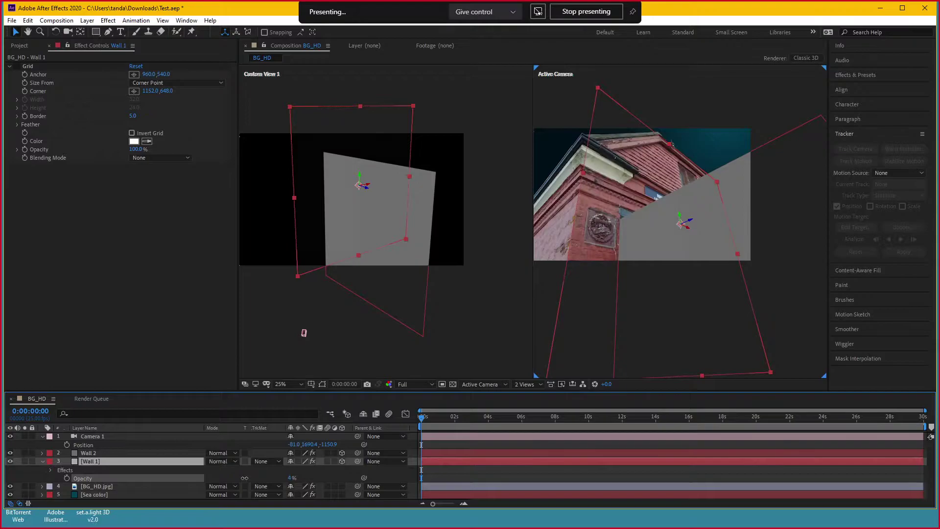
pyautogui.moveTo(251, 477); pyautogui.dragTo(241, 477)
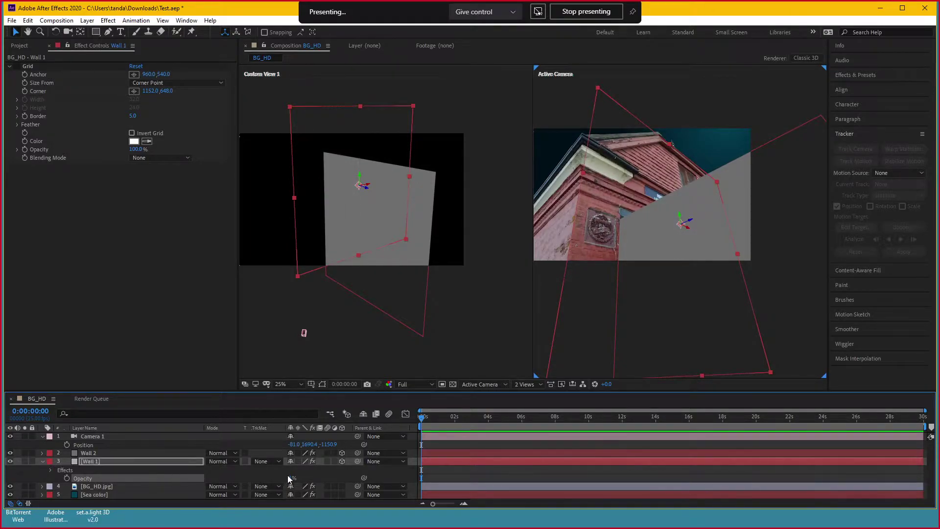
pyautogui.moveTo(290, 479); pyautogui.dragTo(363, 467)
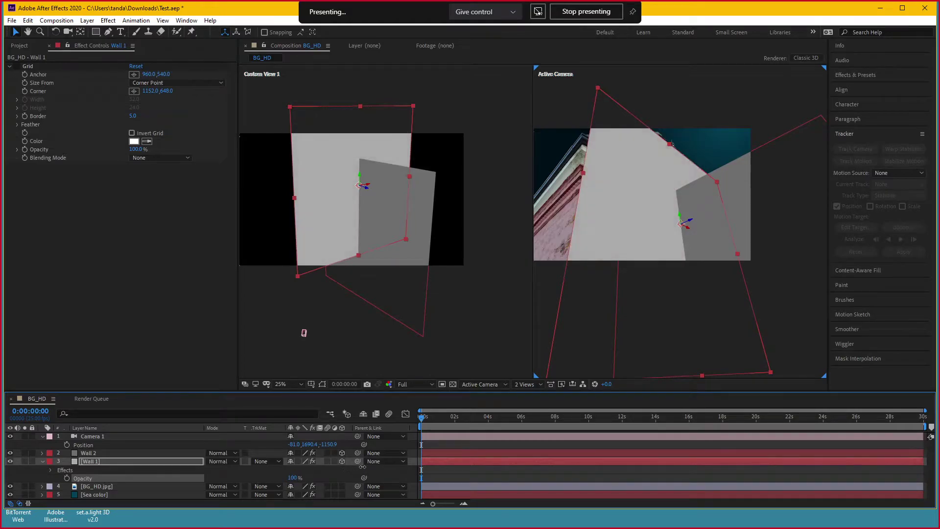
pyautogui.click(111, 453)
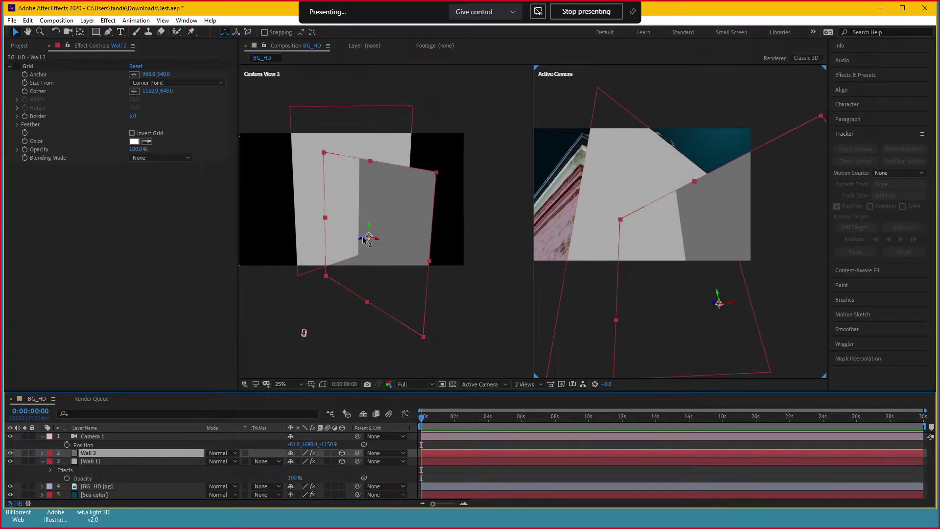
pyautogui.moveTo(362, 239)
pyautogui.mouseDown()
pyautogui.moveTo(308, 258)
pyautogui.moveTo(271, 257)
pyautogui.mouseUp()
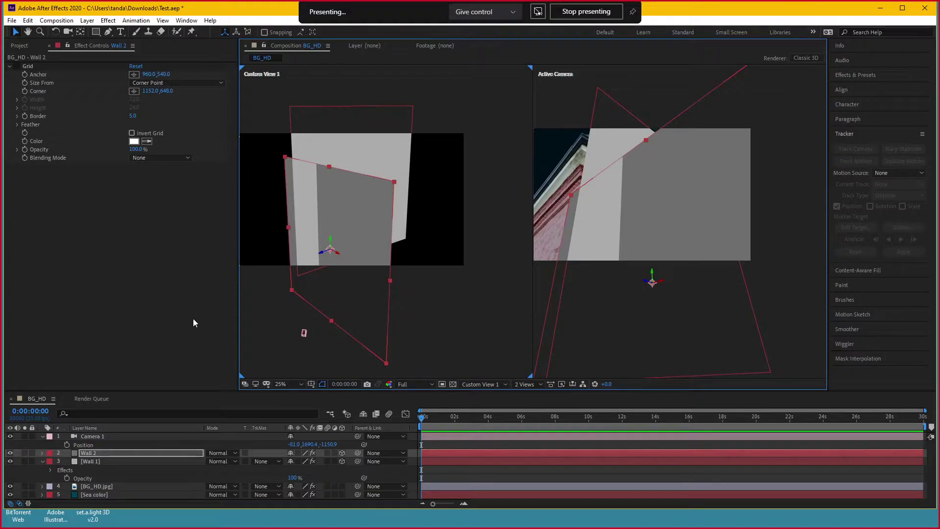
pyautogui.click(103, 461)
# Hide Wall 1, fade Wall 2 to 0% opacity and lower it along its vertical axis
pyautogui.click(11, 461)
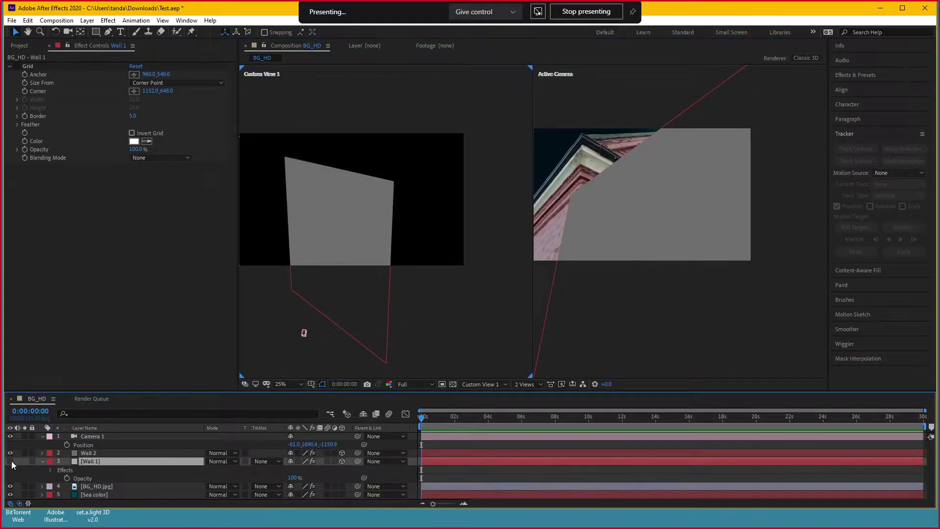
pyautogui.click(103, 452)
pyautogui.press('t')
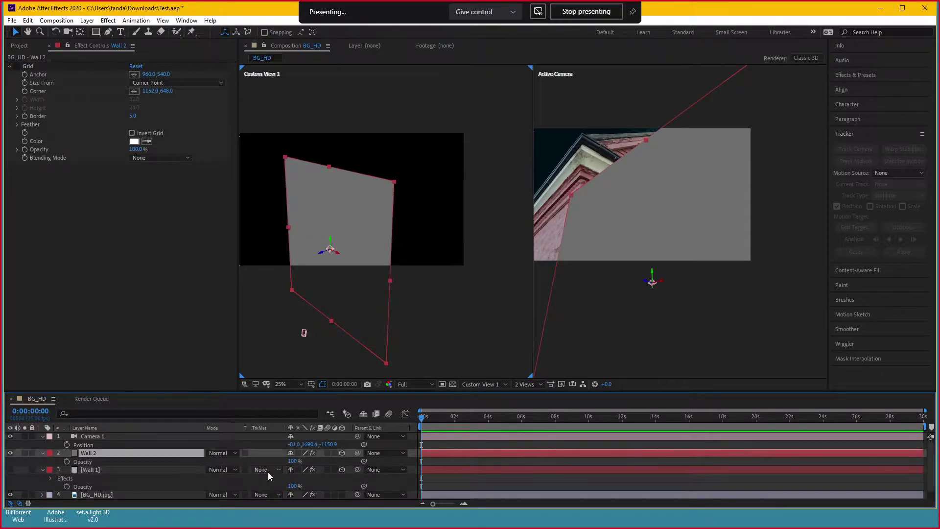
pyautogui.moveTo(292, 461); pyautogui.dragTo(236, 462)
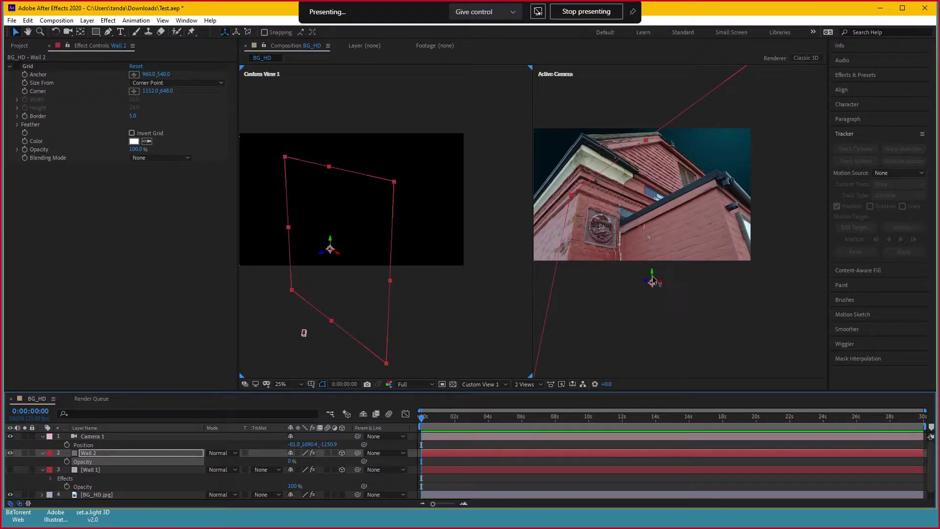
pyautogui.moveTo(653, 276); pyautogui.dragTo(656, 365)
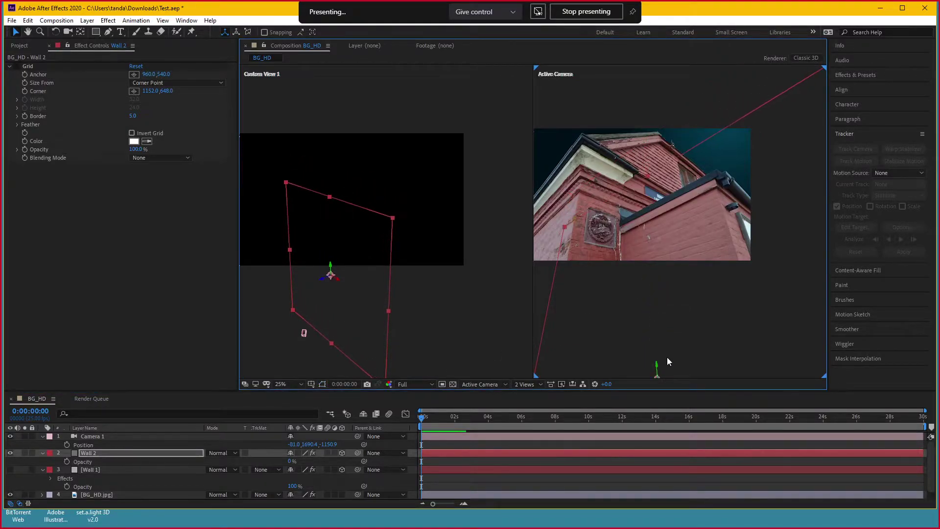
# Tilt, turn and slide Wall 2 onto the right face, then show Wall 1 and restore Wall 2 to 100% opacity
pyautogui.click(330, 196)
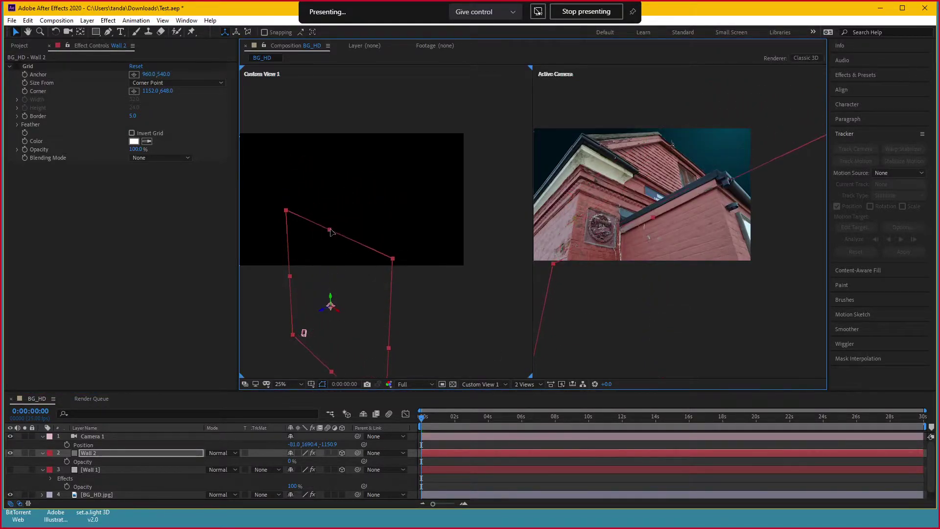
pyautogui.moveTo(330, 197); pyautogui.dragTo(333, 236)
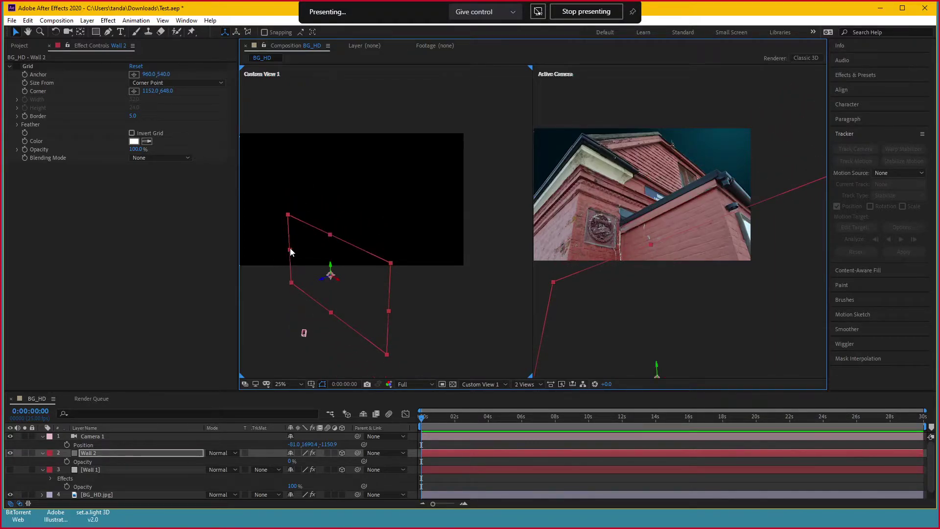
pyautogui.moveTo(303, 254)
pyautogui.mouseDown()
pyautogui.moveTo(337, 271)
pyautogui.moveTo(337, 237)
pyautogui.mouseUp()
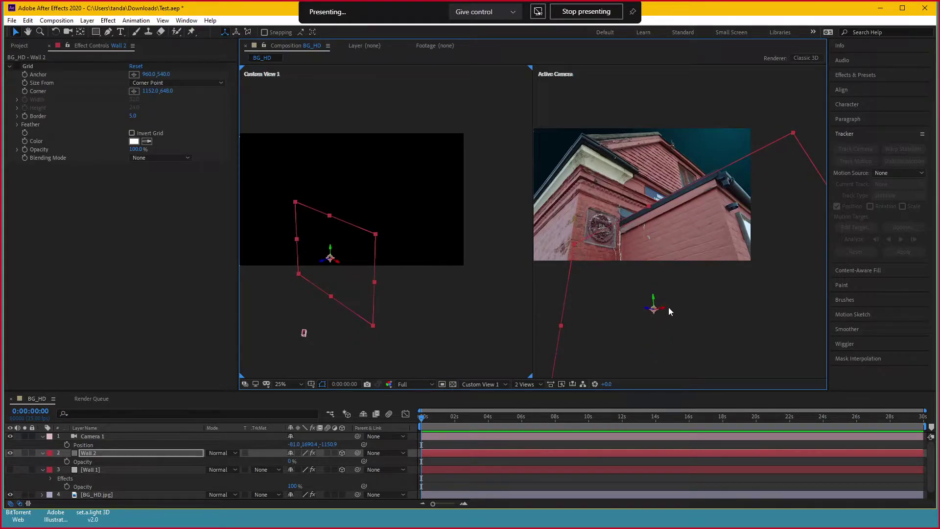
pyautogui.moveTo(660, 308); pyautogui.dragTo(733, 290)
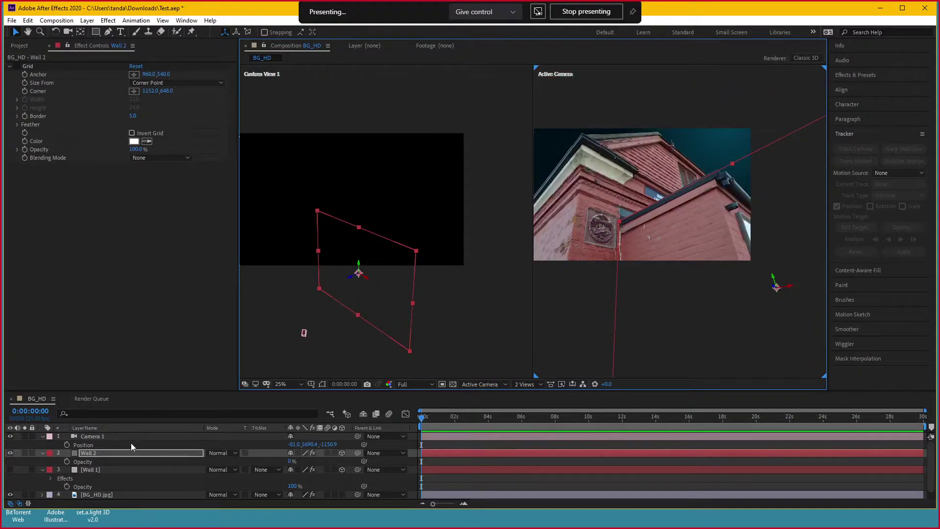
pyautogui.click(11, 470)
pyautogui.click(88, 470)
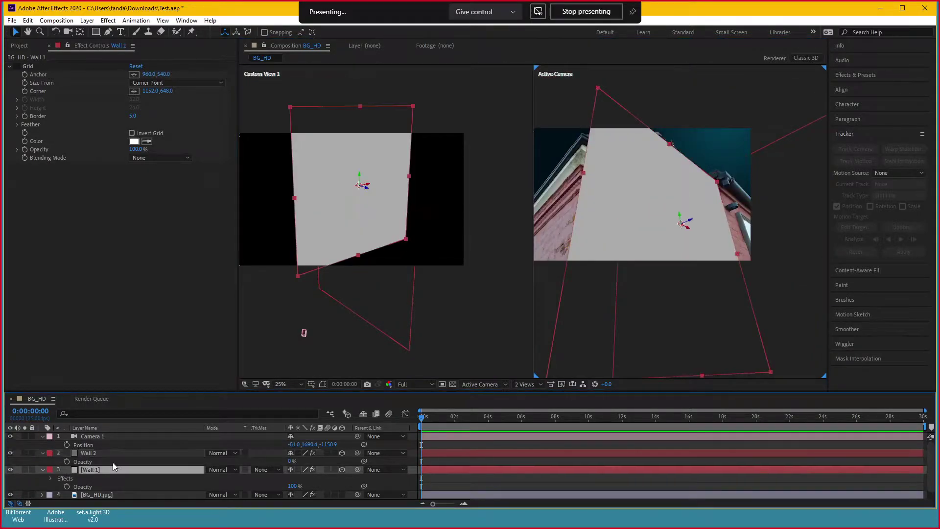
pyautogui.click(111, 454)
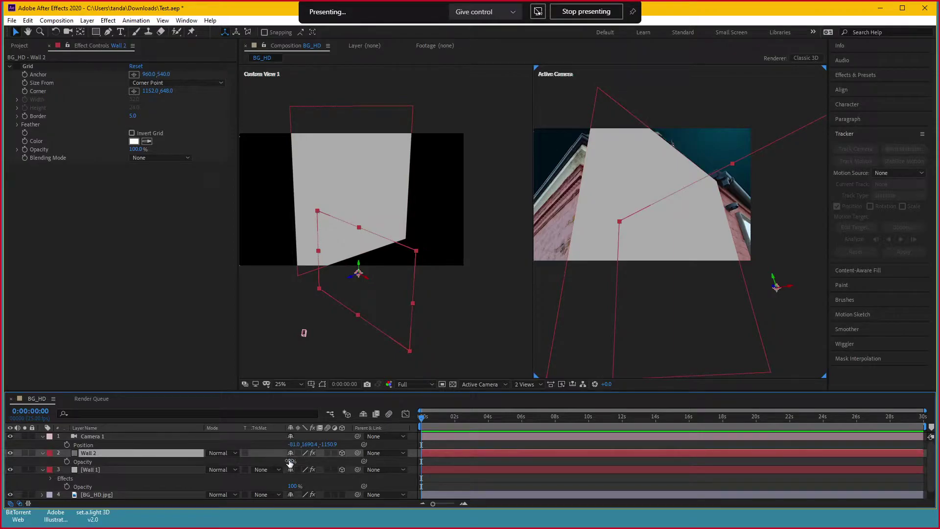
pyautogui.moveTo(290, 462); pyautogui.dragTo(319, 462)
# Slide Wall 2 along its X axis against the right face, orbiting Custom View 1 to check it
pyautogui.moveTo(378, 262); pyautogui.dragTo(410, 271)
pyautogui.press('c')
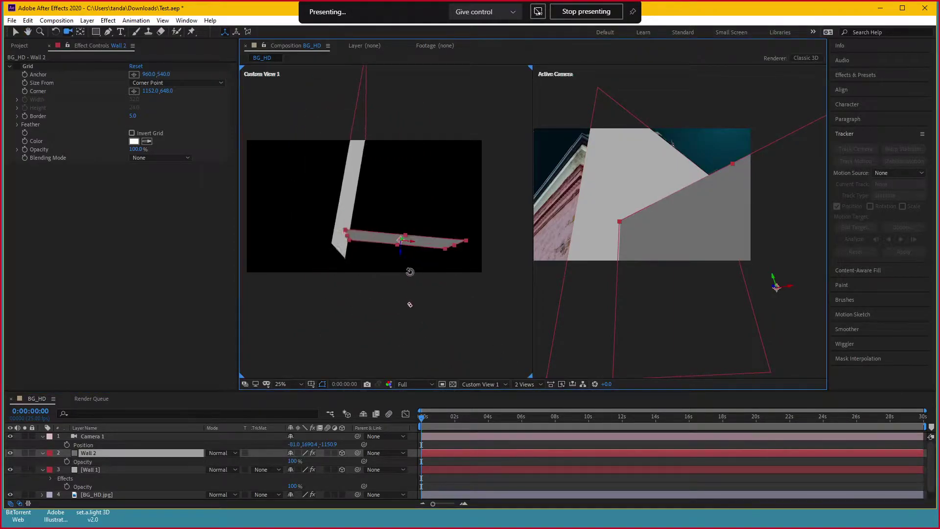
pyautogui.scroll(2, 410, 272)
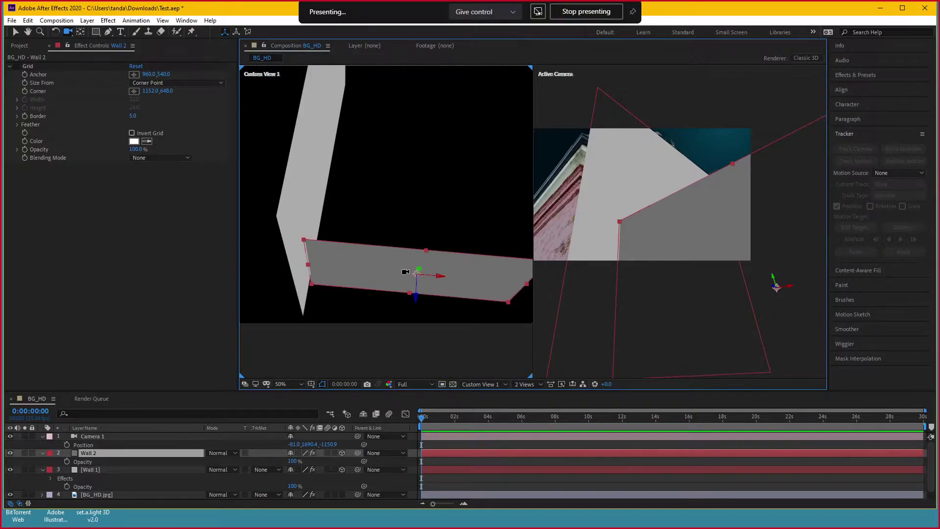
pyautogui.press('v')
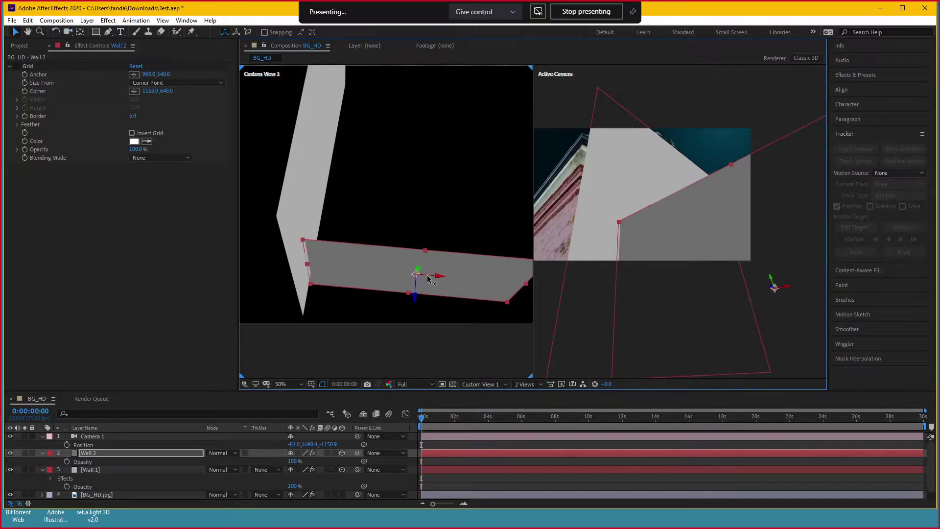
pyautogui.moveTo(430, 279)
pyautogui.mouseDown()
pyautogui.moveTo(440, 279)
pyautogui.moveTo(430, 282)
pyautogui.mouseUp()
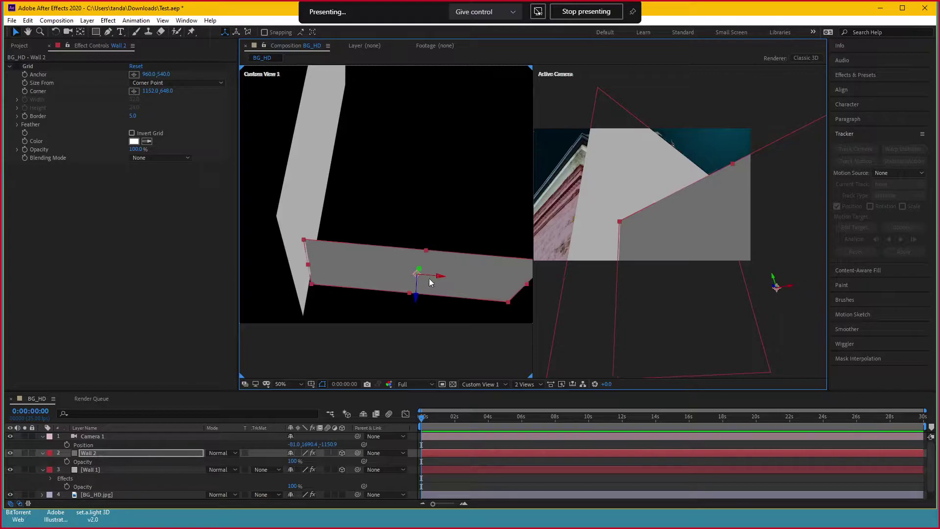
pyautogui.press('c')
pyautogui.moveTo(363, 301)
pyautogui.mouseDown()
pyautogui.moveTo(349, 227)
pyautogui.moveTo(342, 240)
pyautogui.moveTo(373, 237)
pyautogui.moveTo(287, 333)
pyautogui.mouseUp()
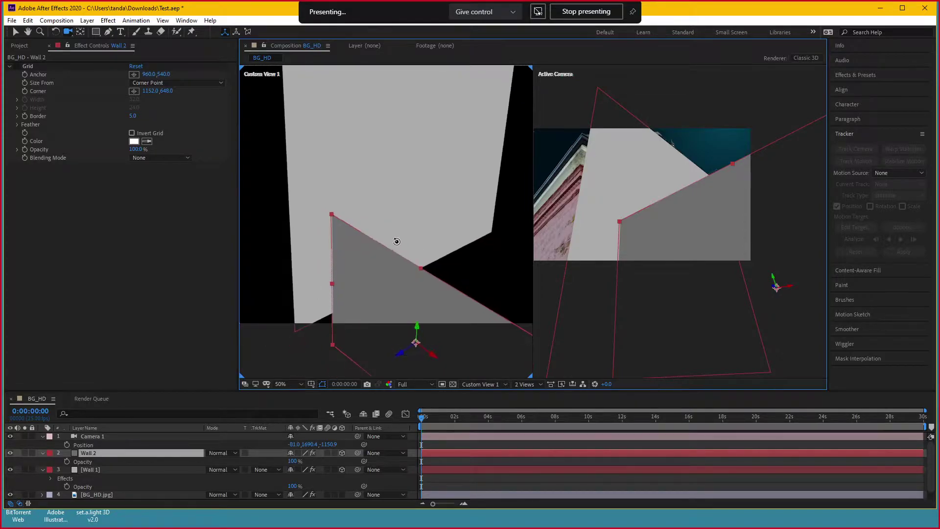
# Leave Wall 1 hidden with Wall 2 showing, and switch the viewer layout to 1 View
pyautogui.click(11, 453)
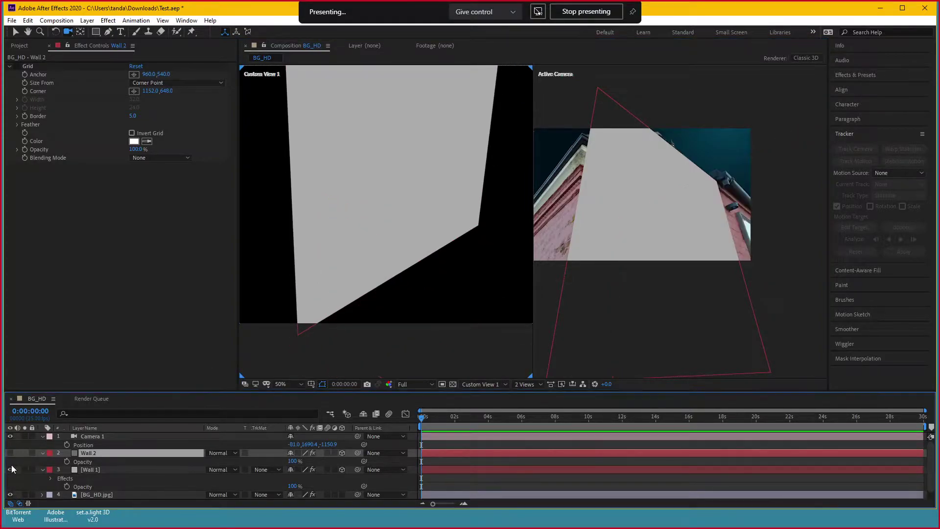
pyautogui.click(10, 469)
pyautogui.click(11, 453)
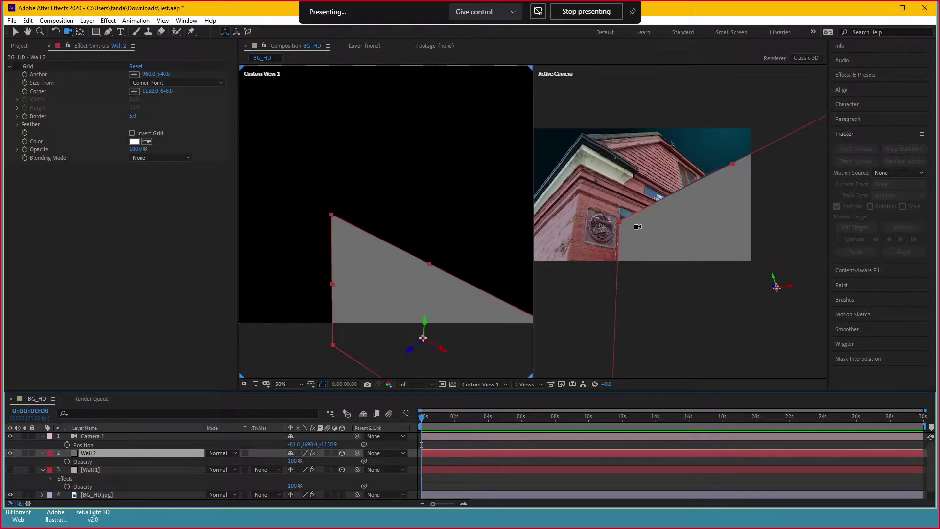
pyautogui.click(528, 385)
pyautogui.click(531, 405)
pyautogui.scroll(2, 381, 295)
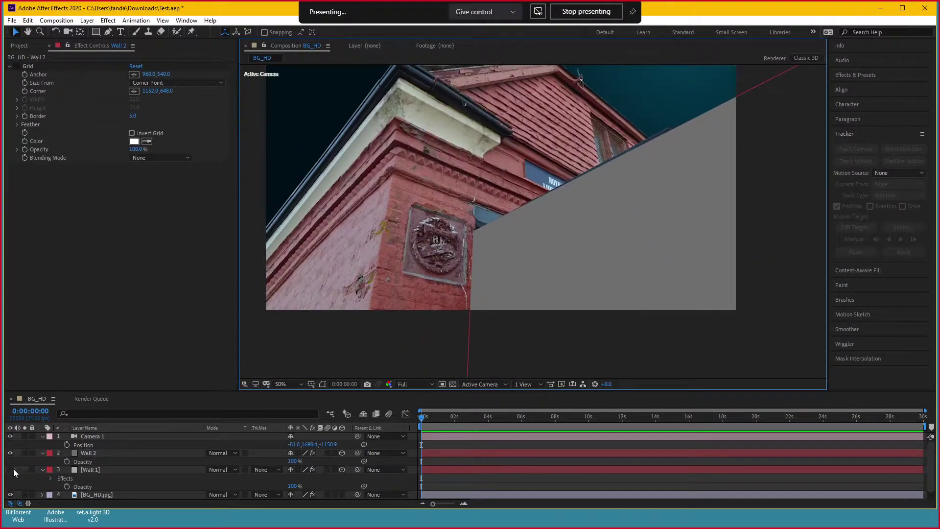
# Show Wall 1 again and enable the Curves effect on BG_HD.jpg to darken the building
pyautogui.click(10, 470)
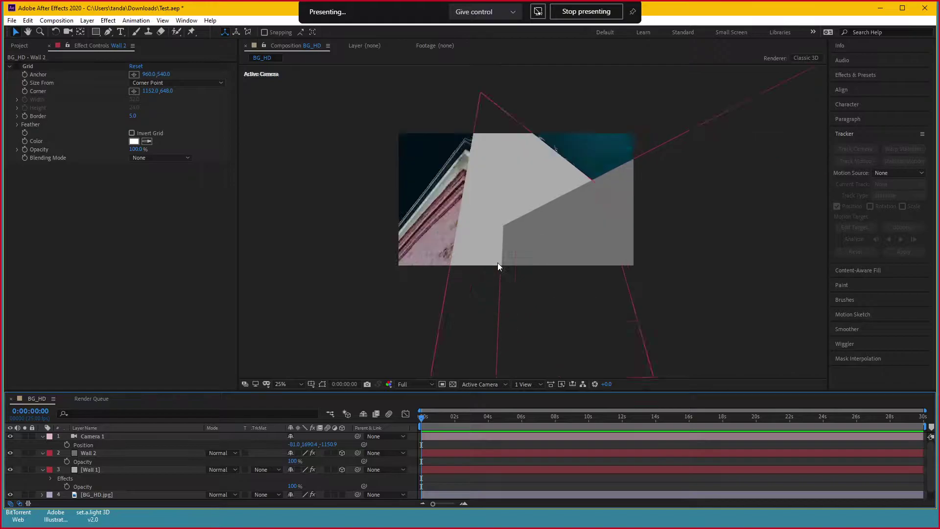
pyautogui.scroll(2, 498, 262)
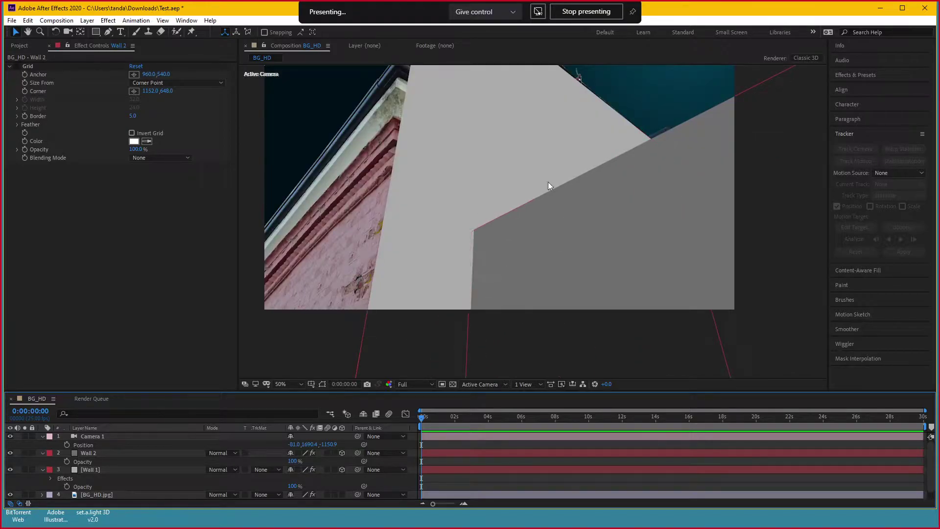
pyautogui.scroll(2, 498, 191)
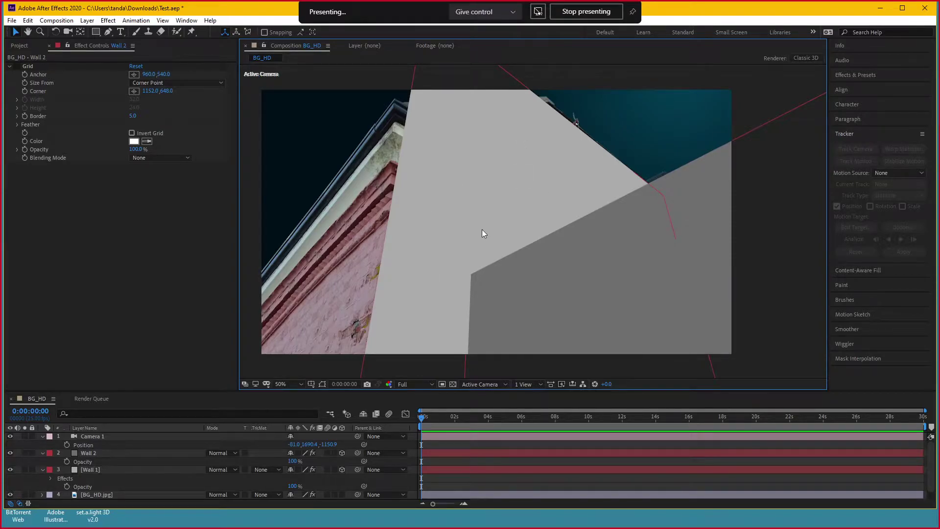
pyautogui.click(89, 453)
pyautogui.click(42, 469)
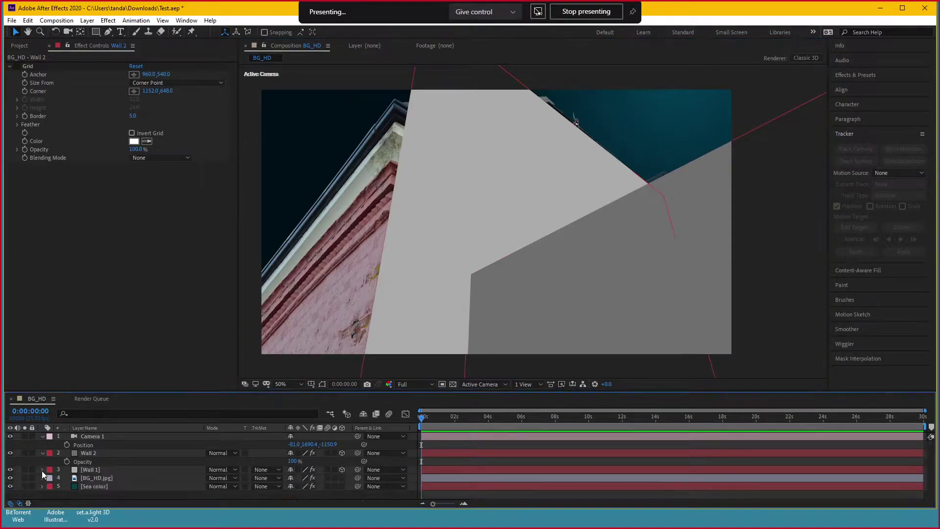
pyautogui.click(82, 478)
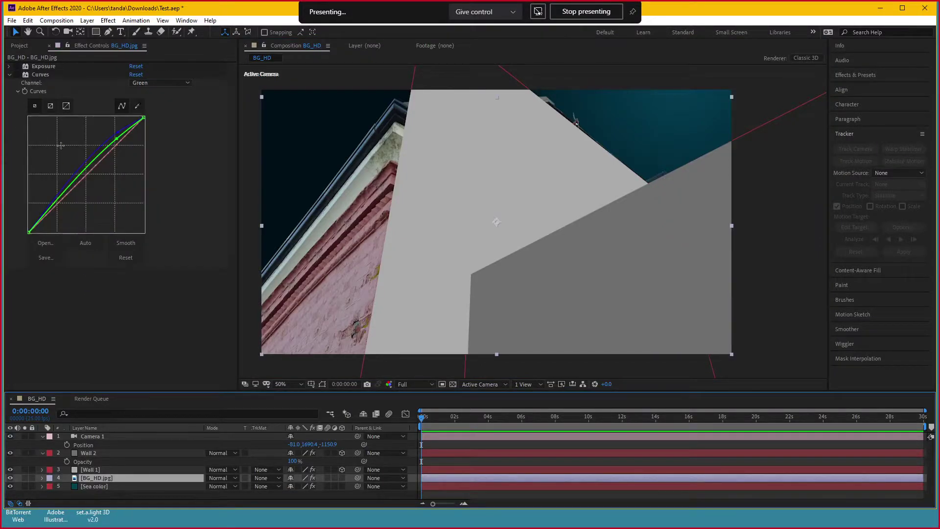
pyautogui.click(16, 75)
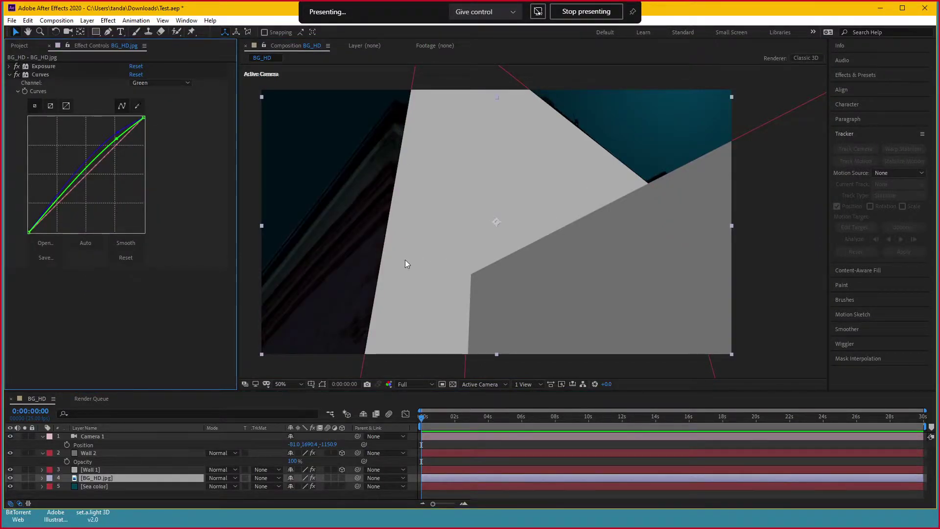
# Hide and reshow Wall 1 and Wall 2 to compare them against the darkened background
pyautogui.click(90, 470)
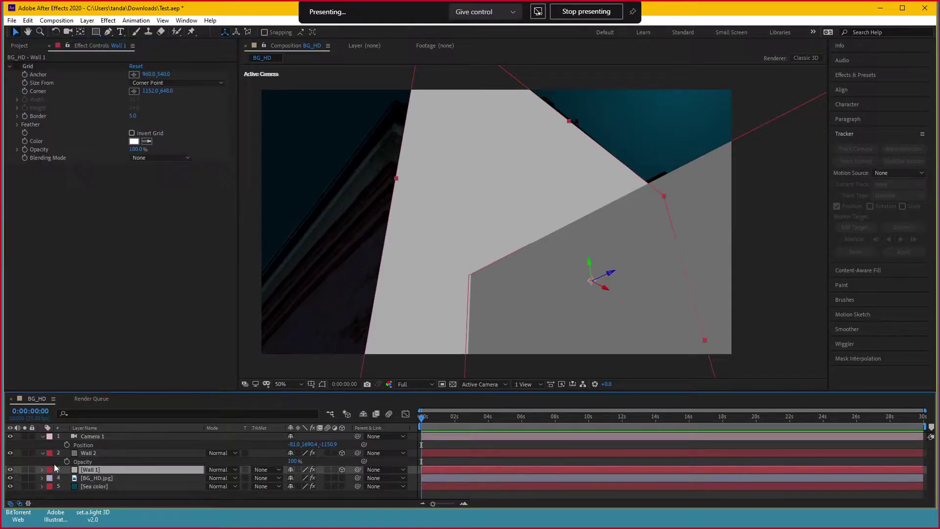
pyautogui.click(10, 470)
pyautogui.click(13, 453)
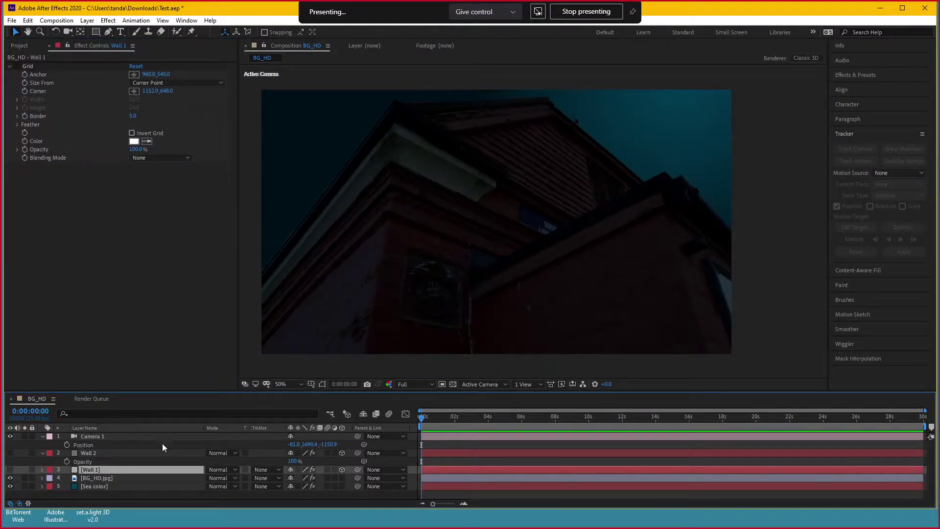
pyautogui.click(93, 453)
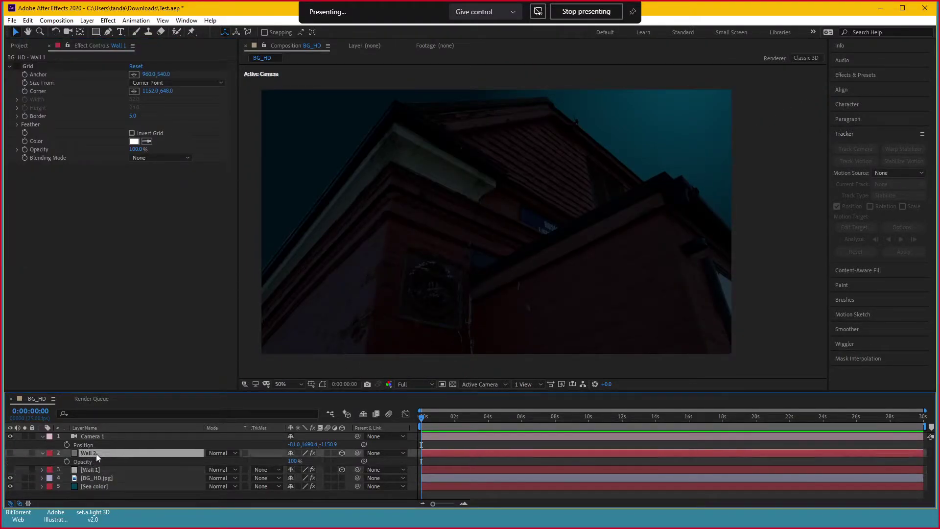
pyautogui.click(11, 470)
pyautogui.click(11, 453)
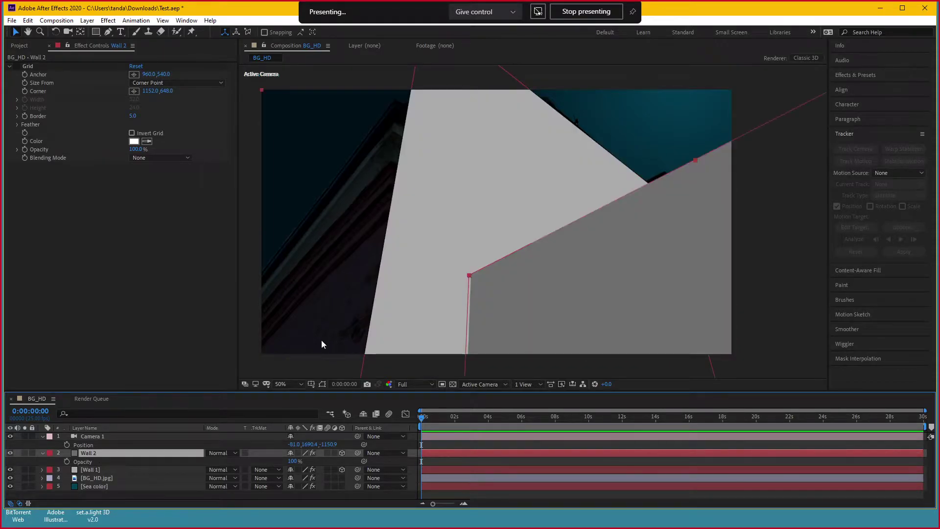
pyautogui.click(87, 20)
# Create a new light of type Spot with pure white (FFFFFF) colour, named Spot Light 1
pyautogui.moveTo(100, 32)
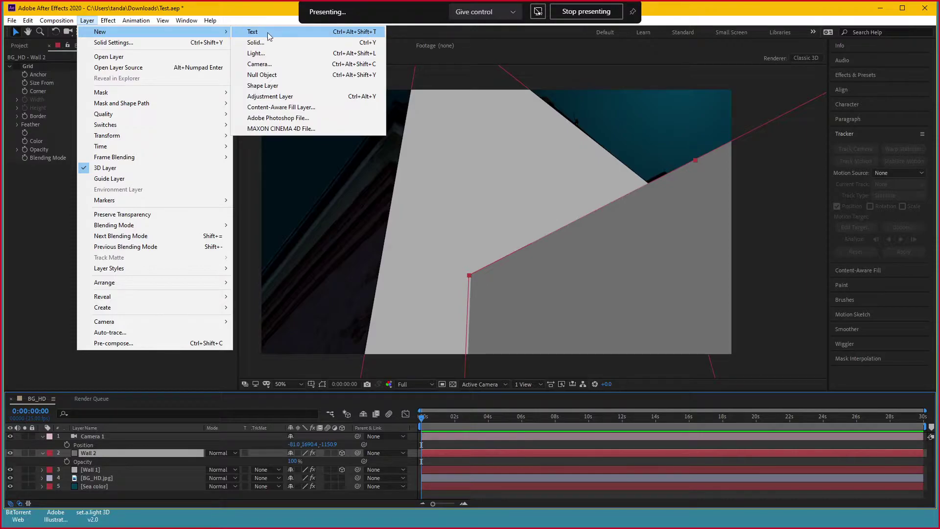
pyautogui.click(269, 53)
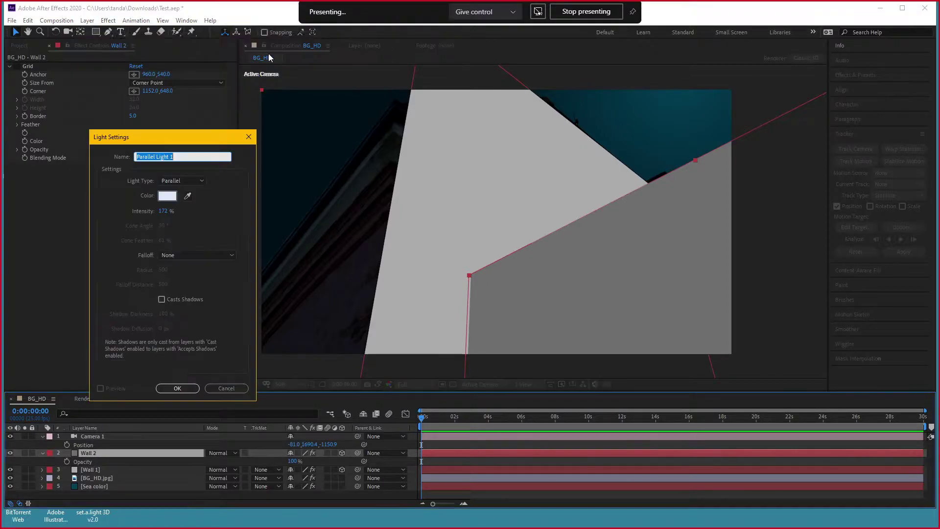
pyautogui.click(186, 181)
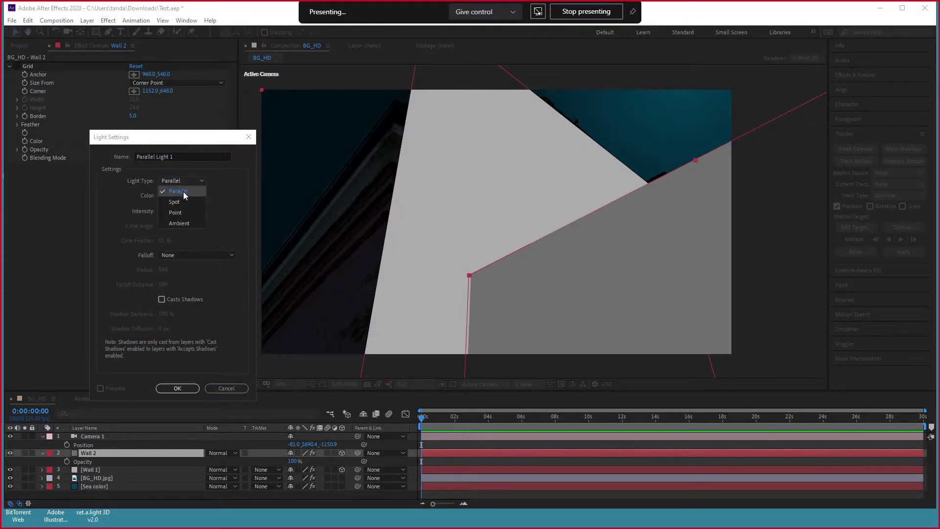
pyautogui.click(188, 202)
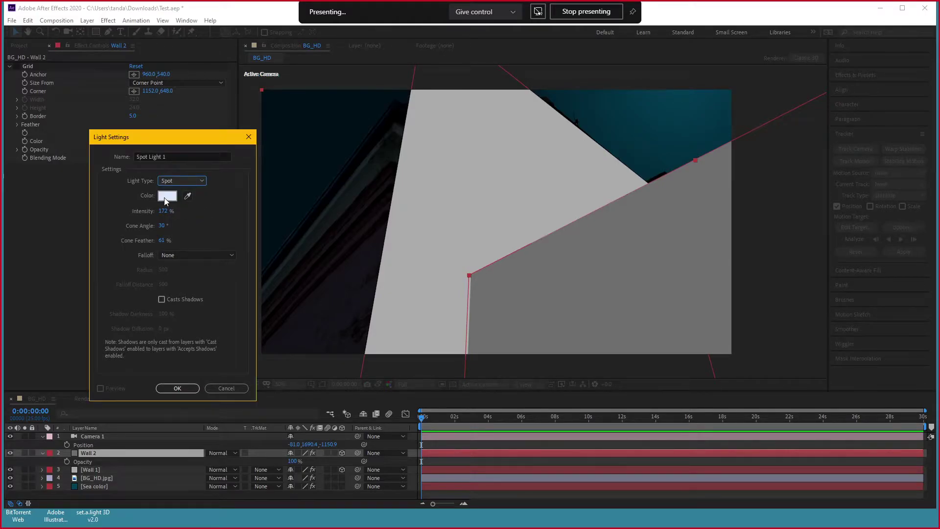
pyautogui.click(167, 197)
pyautogui.moveTo(59, 235); pyautogui.dragTo(25, 210)
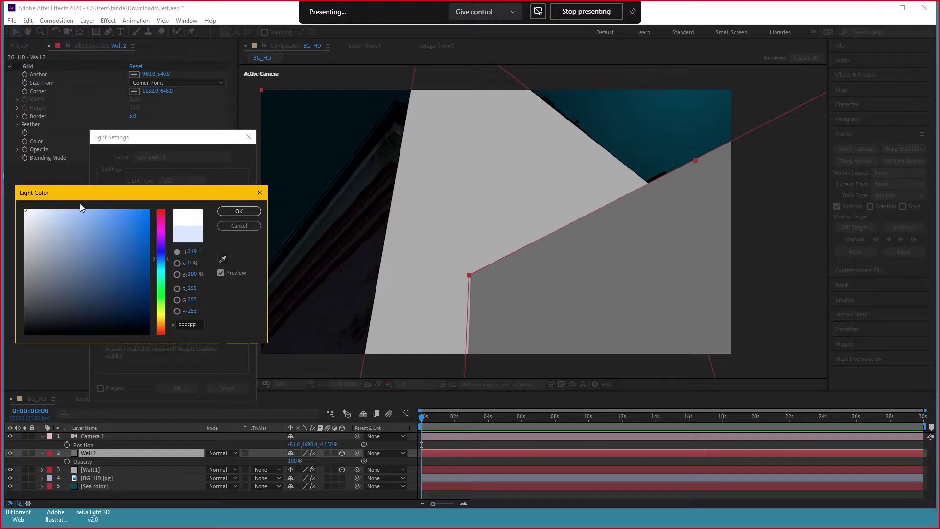
pyautogui.click(240, 211)
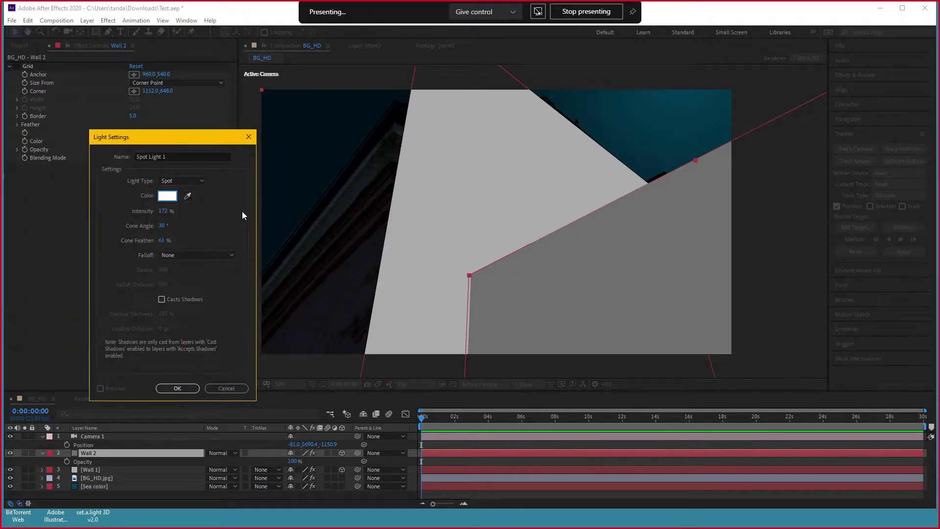
pyautogui.click(171, 388)
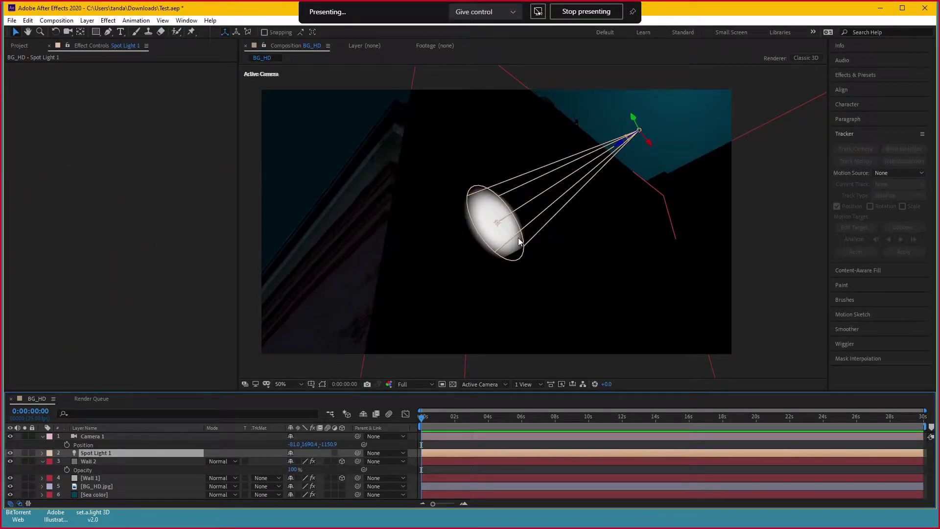
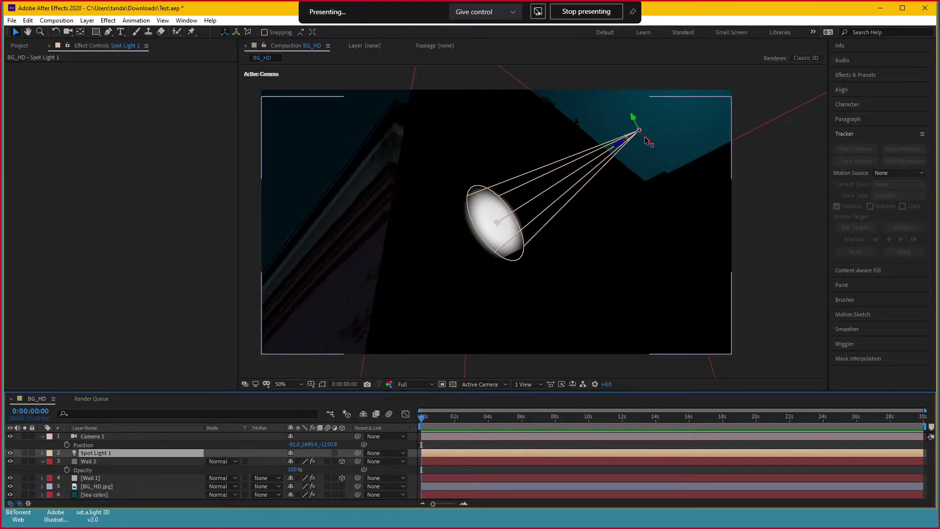
# Drag Spot Light 1 down, right and along its depth axis onto a new wall spot
pyautogui.moveTo(640, 134)
pyautogui.mouseDown()
pyautogui.moveTo(651, 188)
pyautogui.moveTo(610, 165)
pyautogui.mouseUp()
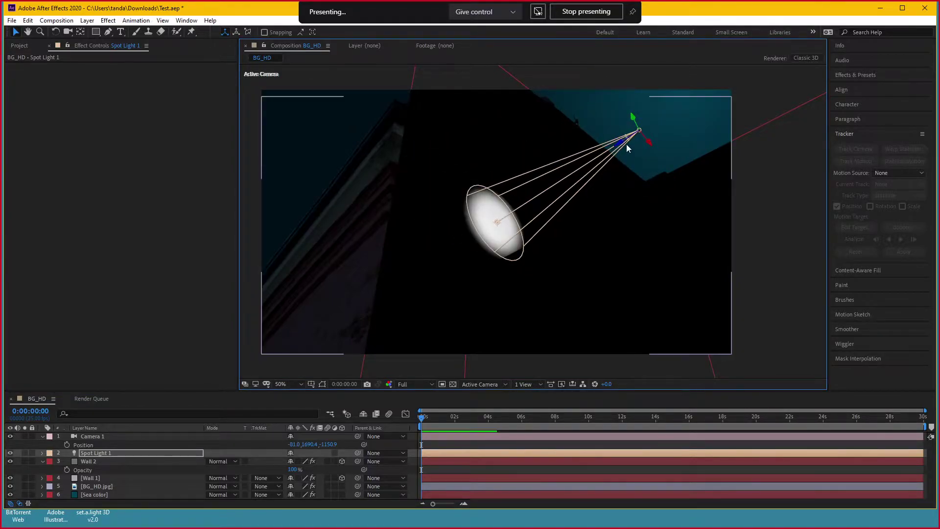
pyautogui.moveTo(625, 142)
pyautogui.mouseDown()
pyautogui.moveTo(634, 127)
pyautogui.moveTo(572, 101)
pyautogui.mouseUp()
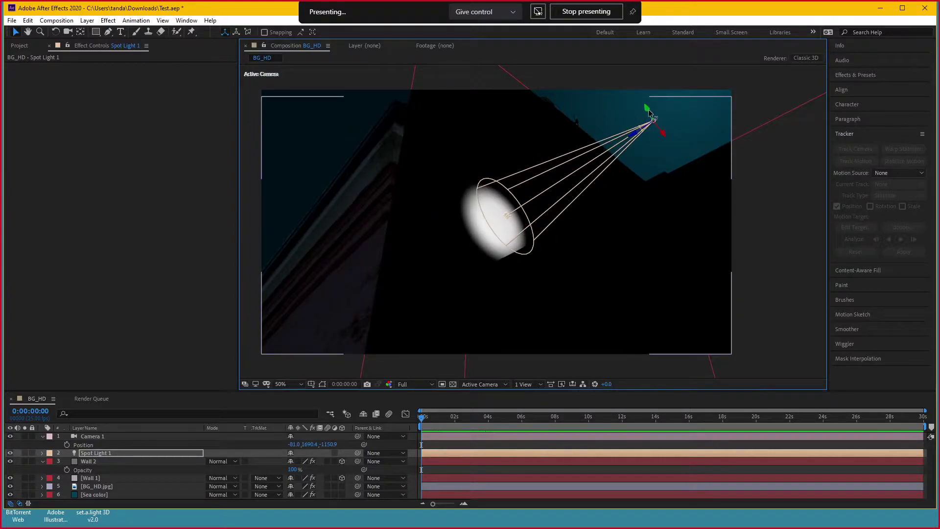
pyautogui.moveTo(641, 101); pyautogui.dragTo(644, 327)
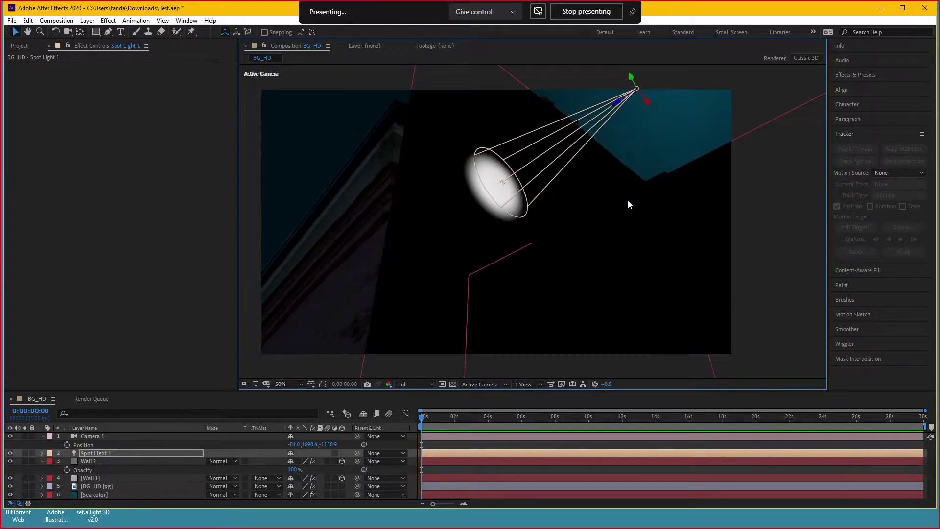
pyautogui.click(534, 384)
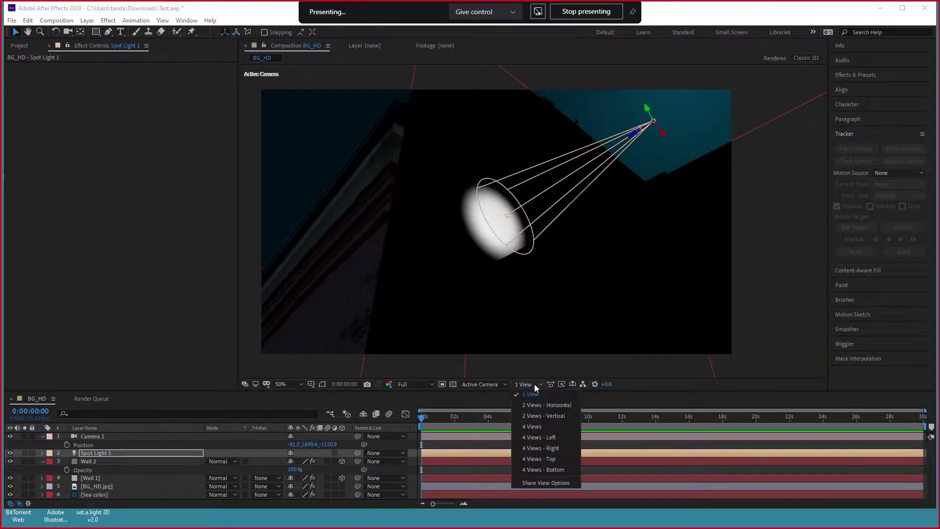
# Switch to 2 Views and orbit Custom View 1 with Spot Light 1 selected
pyautogui.click(541, 404)
pyautogui.click(413, 270)
pyautogui.scroll(-2, 413, 268)
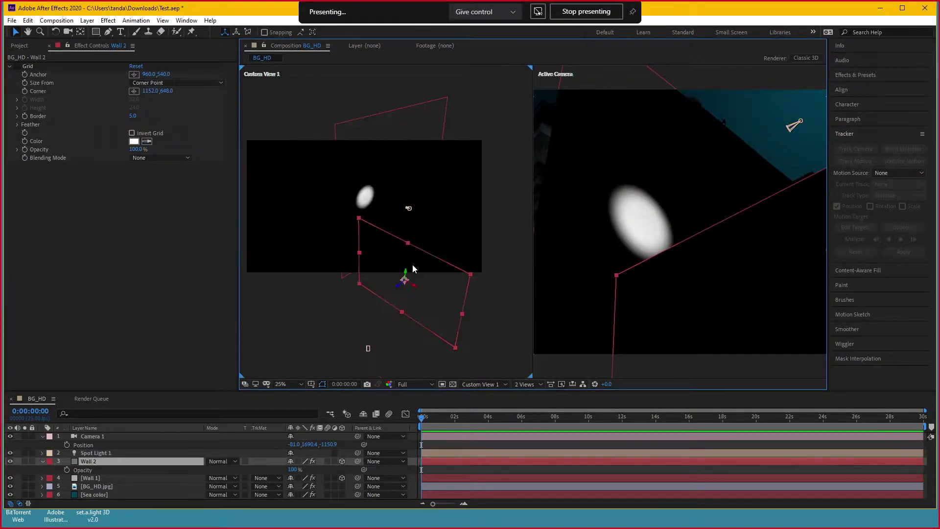
pyautogui.click(113, 461)
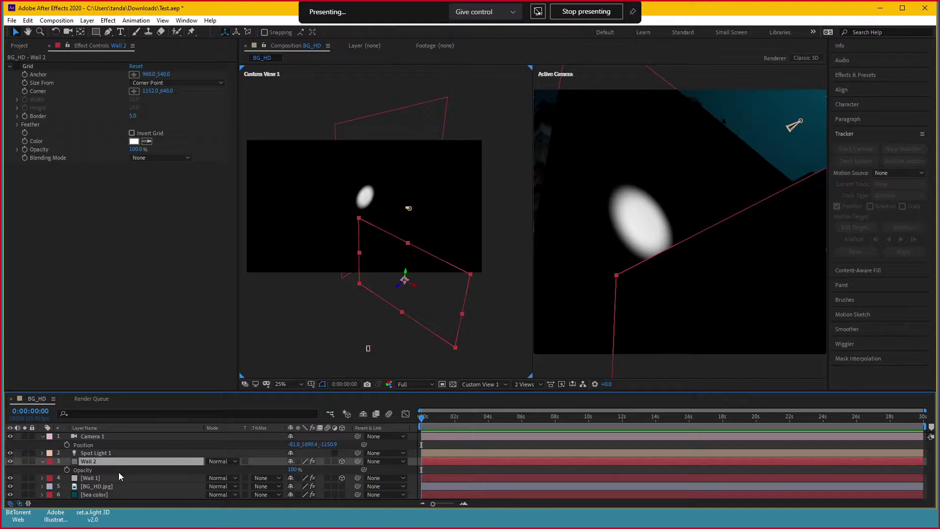
pyautogui.click(414, 352)
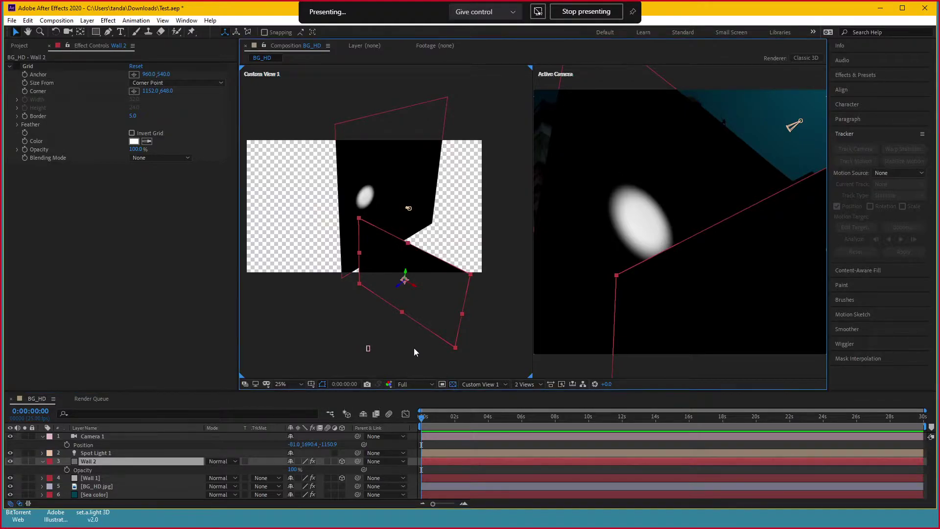
pyautogui.click(100, 453)
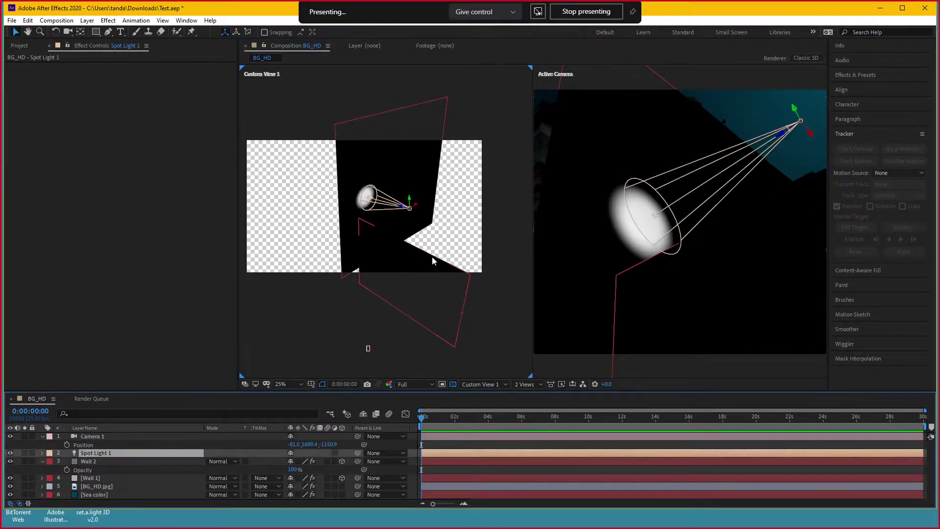
pyautogui.press('c')
pyautogui.moveTo(432, 256)
pyautogui.mouseDown()
pyautogui.moveTo(375, 236)
pyautogui.moveTo(362, 242)
pyautogui.moveTo(365, 287)
pyautogui.mouseUp()
pyautogui.press('v')
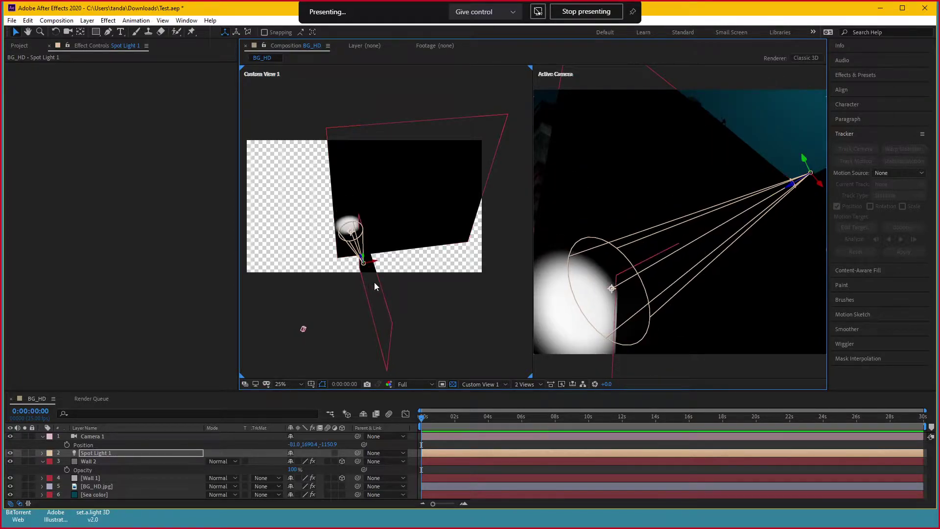
# Rotate Spot Light 1's cone further right, dismissing the auto-orientation warning
pyautogui.press('w')
pyautogui.click(363, 258)
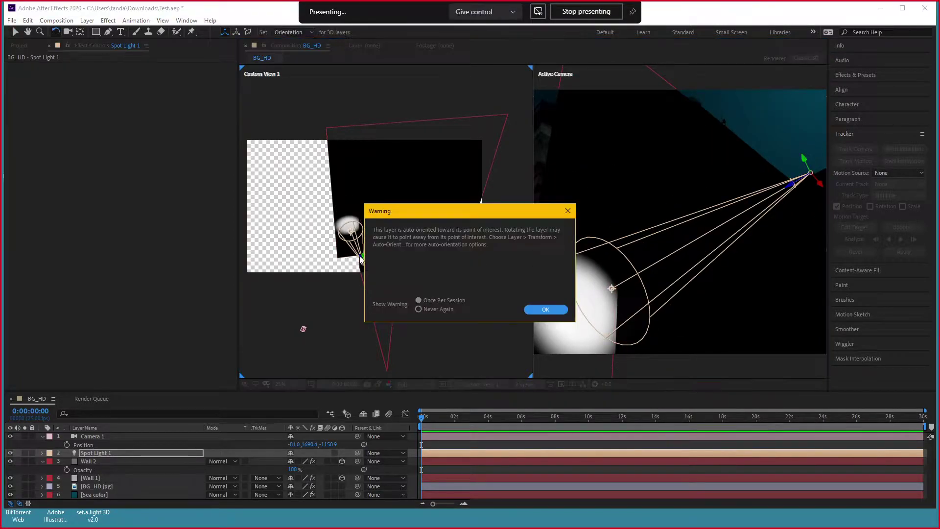
pyautogui.click(539, 310)
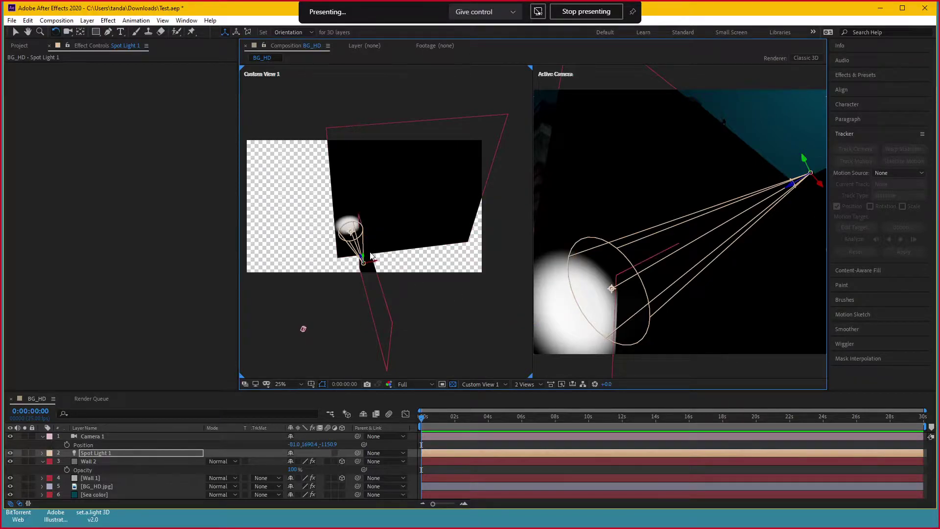
pyautogui.moveTo(363, 245); pyautogui.dragTo(377, 255)
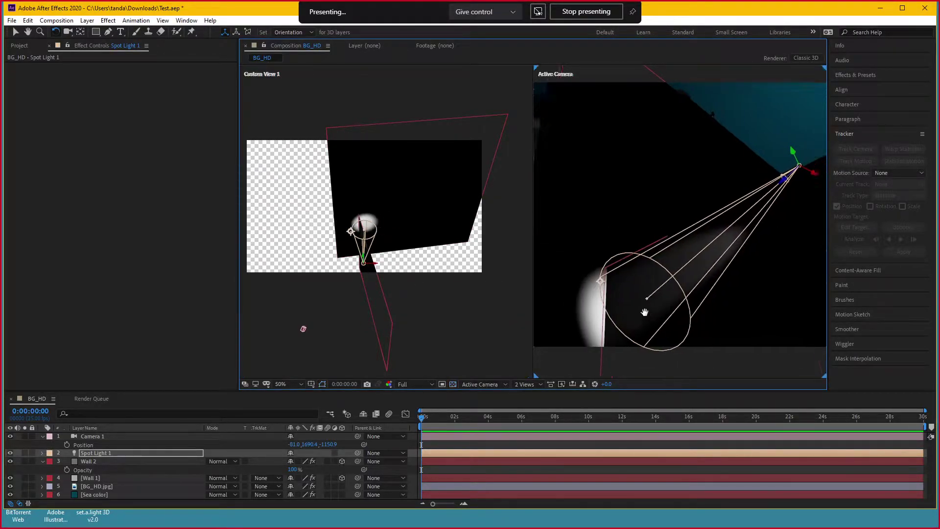
# Deselect all layers and return the viewer to a single camera view
pyautogui.click(657, 340)
pyautogui.scroll(-2, 713, 322)
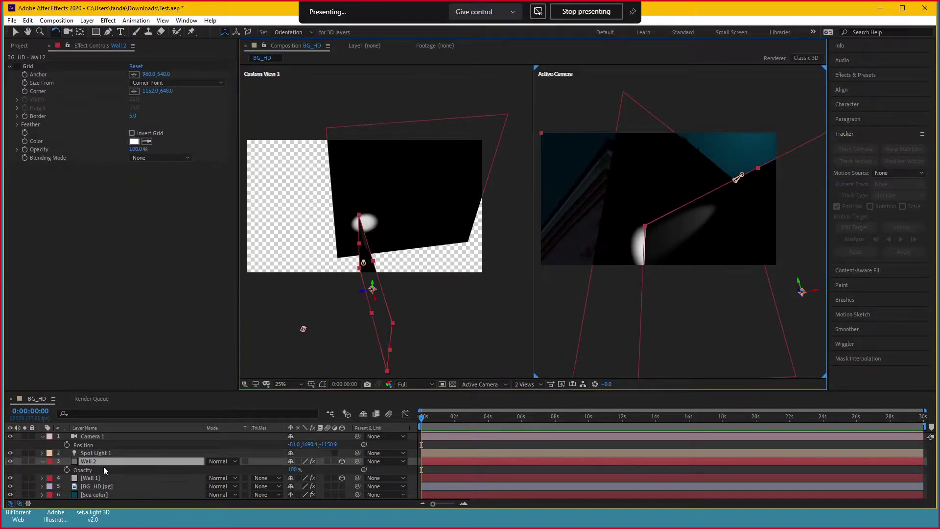
pyautogui.click(102, 478)
pyautogui.click(547, 340)
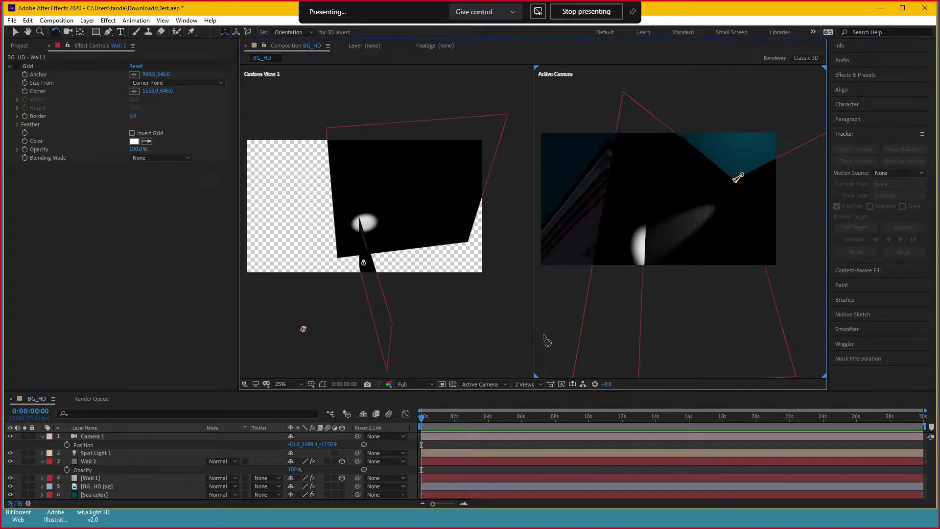
pyautogui.click(526, 384)
pyautogui.click(536, 406)
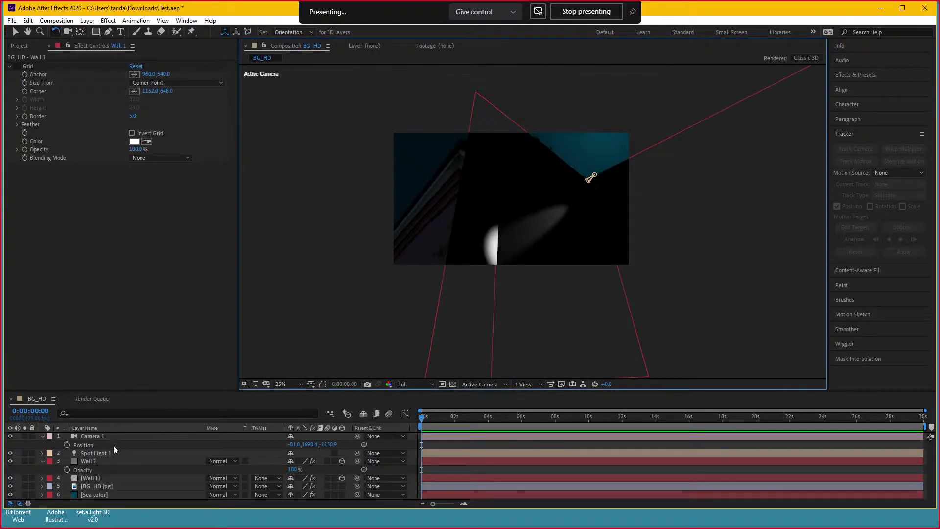
# Set Wall 1's blend mode to Color Dodge
pyautogui.click(102, 478)
pyautogui.click(227, 477)
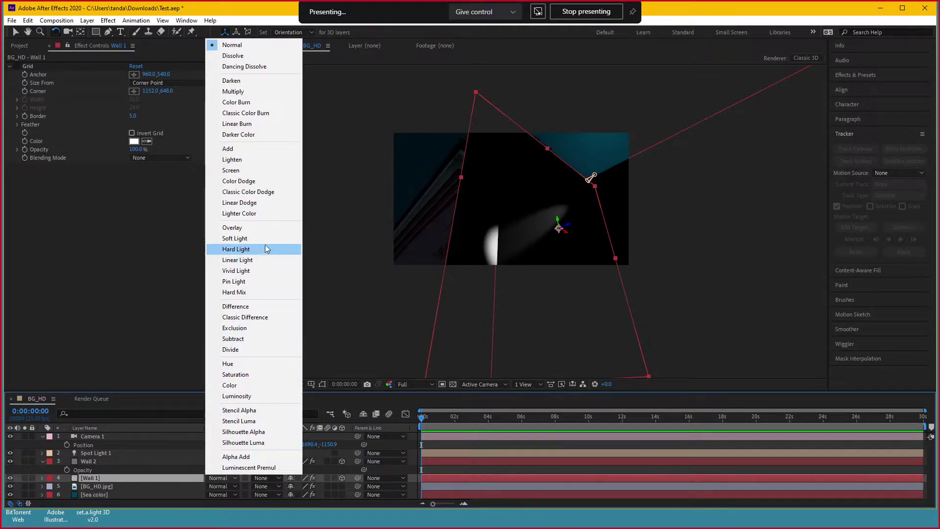
pyautogui.click(263, 181)
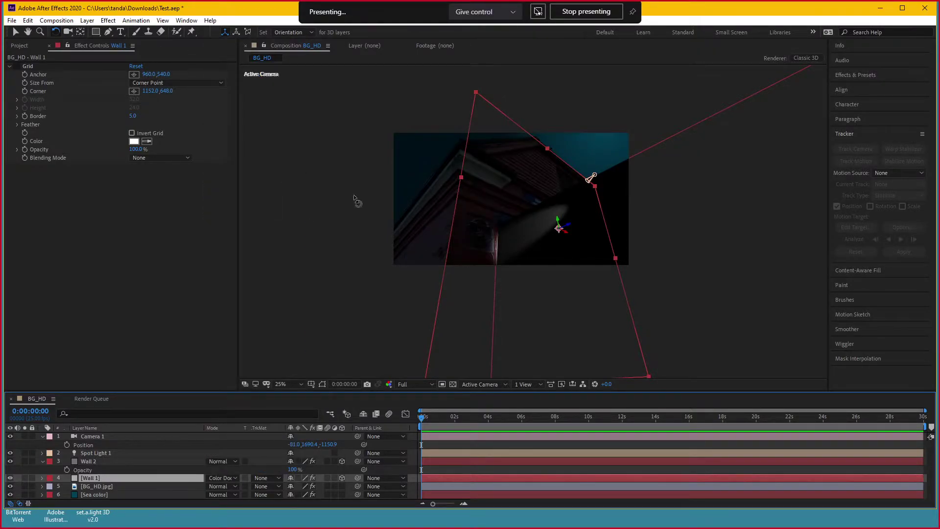
pyautogui.press('.')
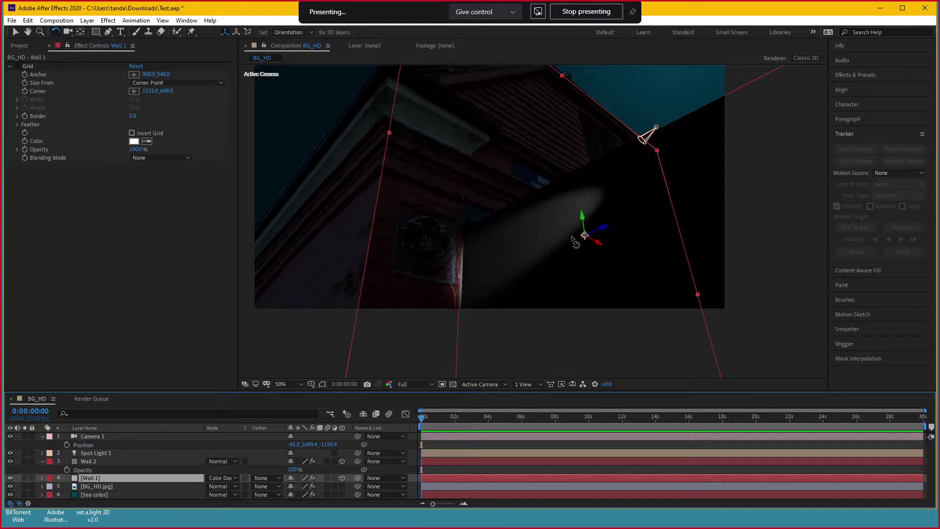
pyautogui.press(',')
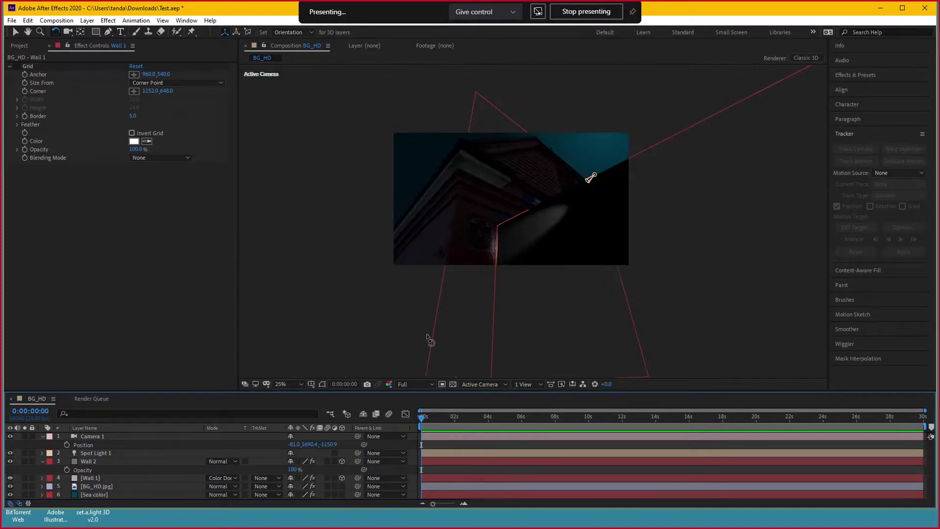
# Toggle Spot Light 1 off and on to compare, then move it up and left
pyautogui.click(94, 454)
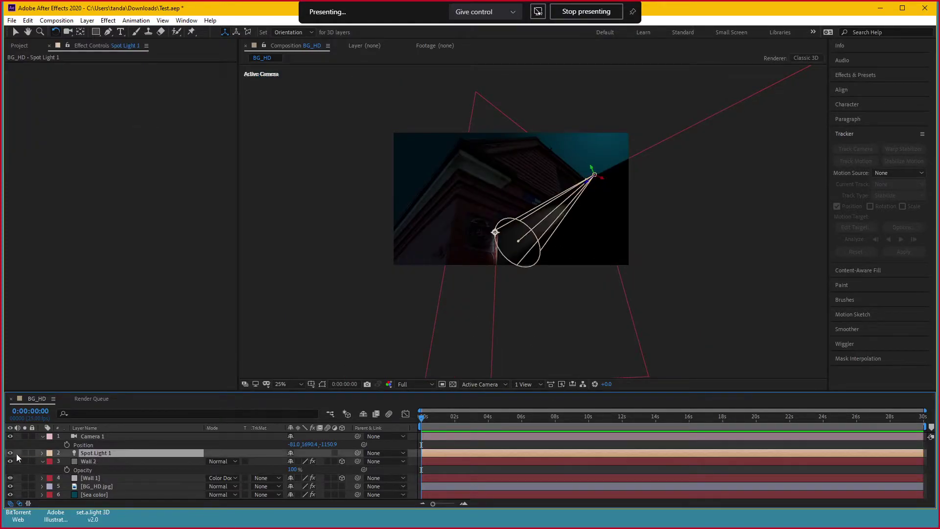
pyautogui.click(11, 453)
pyautogui.click(11, 453)
pyautogui.press('v')
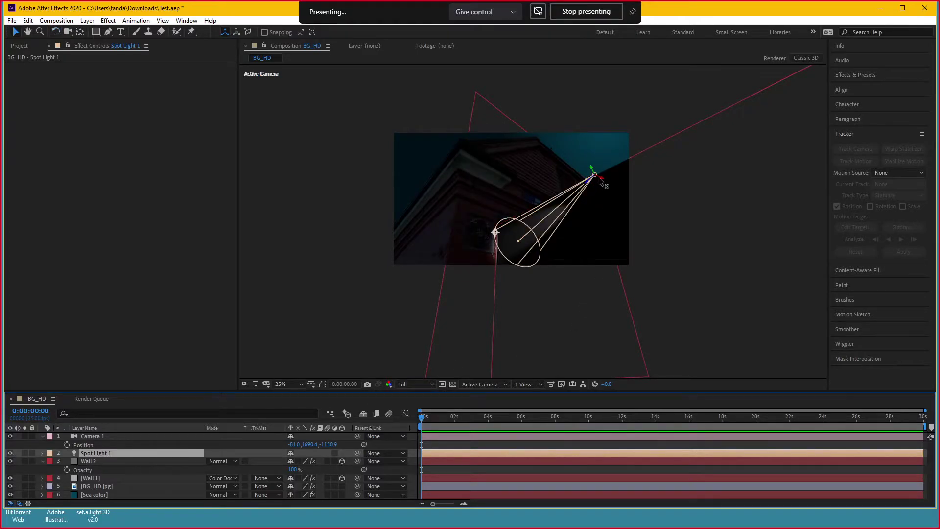
pyautogui.moveTo(598, 177); pyautogui.dragTo(562, 177)
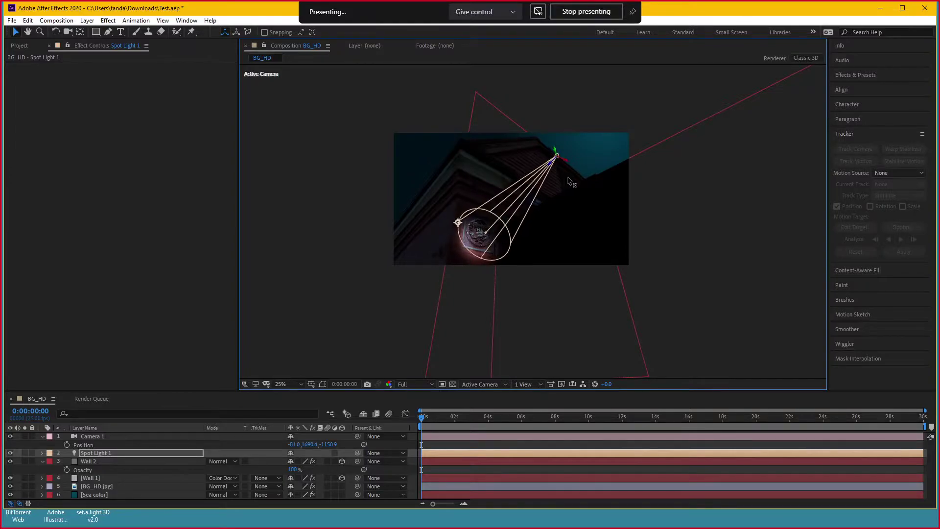
pyautogui.moveTo(558, 143); pyautogui.dragTo(556, 108)
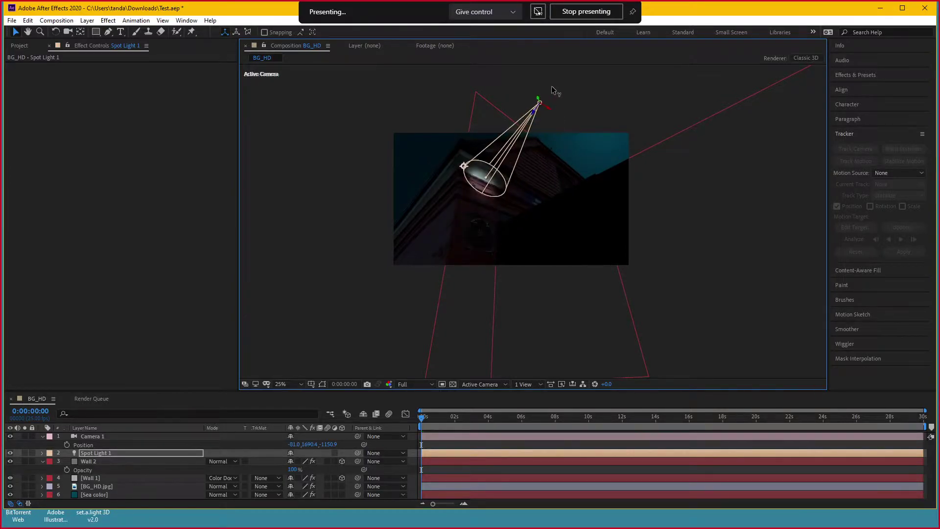
pyautogui.scroll(1, 506, 224)
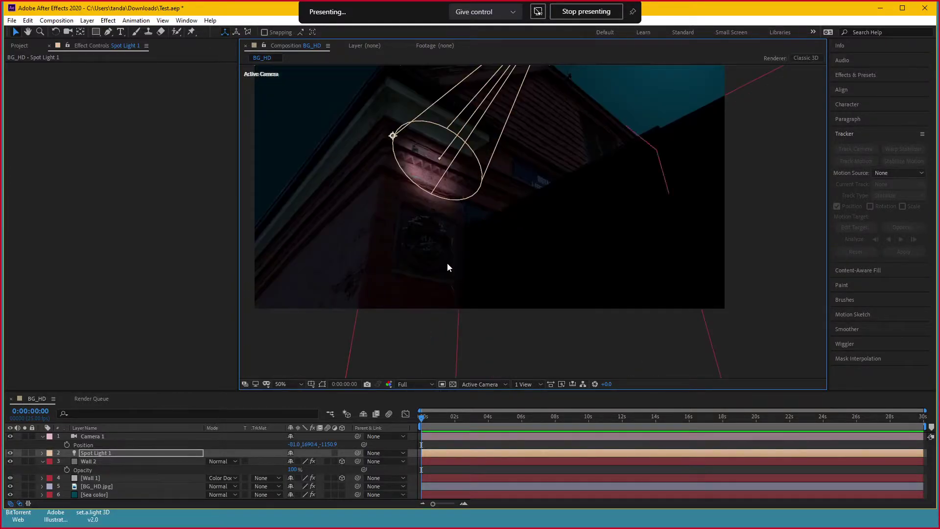
pyautogui.scroll(-1, 491, 230)
# Set Wall 2's blend mode to Color Dodge
pyautogui.click(100, 465)
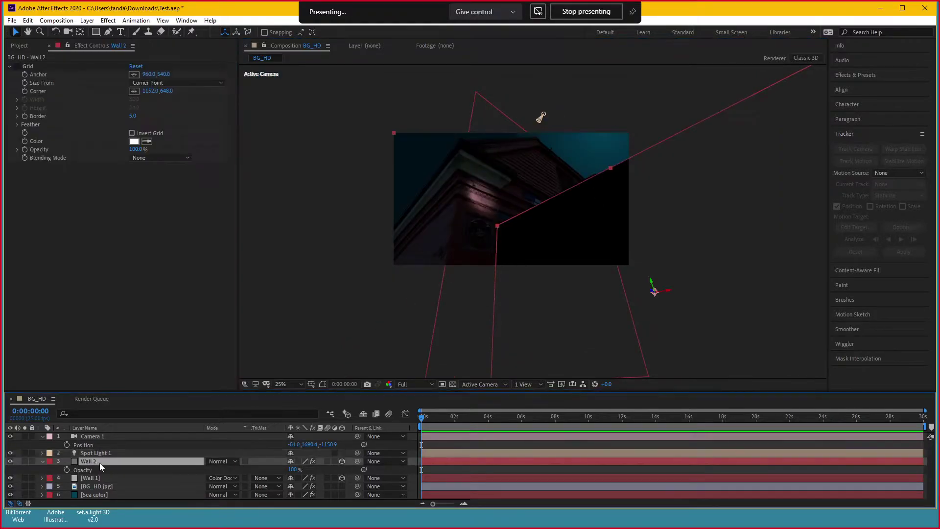
pyautogui.click(223, 461)
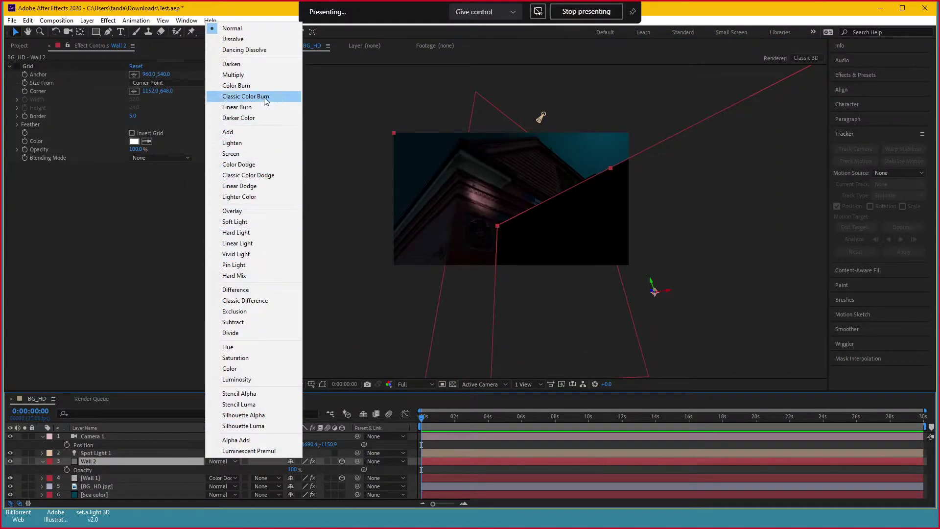
pyautogui.click(255, 164)
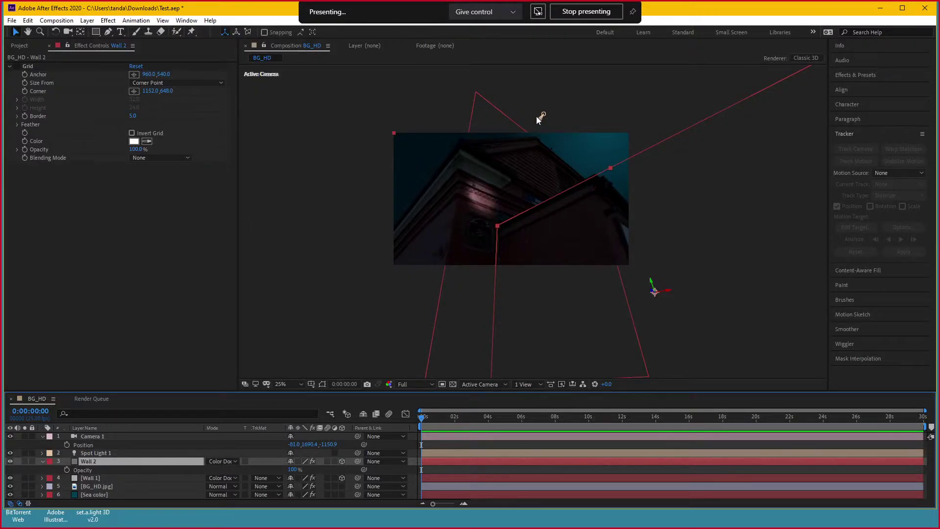
# Move Spot Light 1 down and right onto the brick corner
pyautogui.click(539, 117)
pyautogui.moveTo(543, 108)
pyautogui.mouseDown()
pyautogui.moveTo(568, 170)
pyautogui.moveTo(579, 167)
pyautogui.moveTo(576, 117)
pyautogui.moveTo(577, 157)
pyautogui.mouseUp()
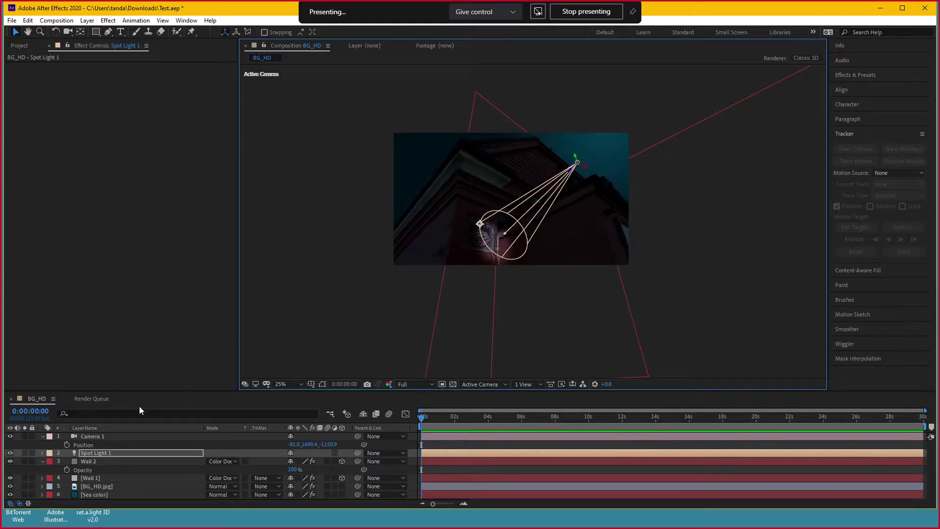
pyautogui.click(107, 461)
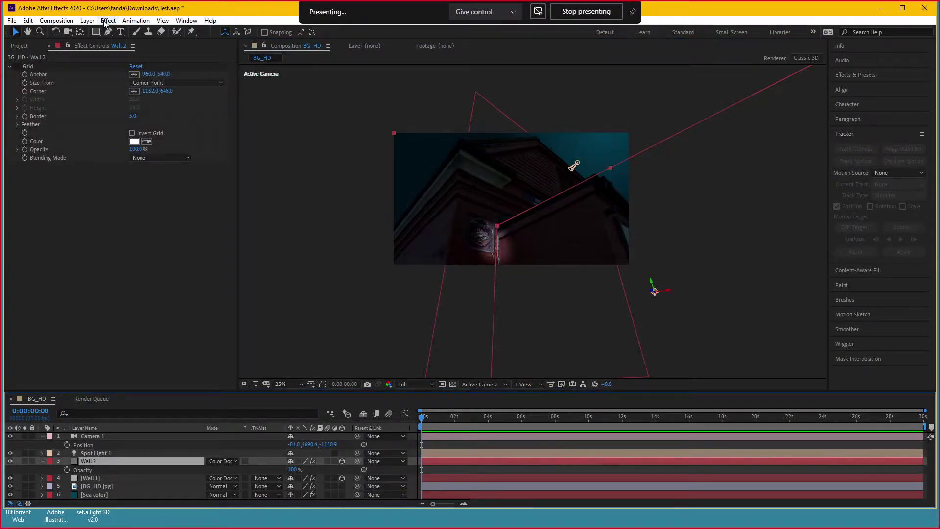
# Change the Wall 2 solid's colour to white (FFFFFF) in Solid Settings
pyautogui.click(87, 20)
pyautogui.click(109, 43)
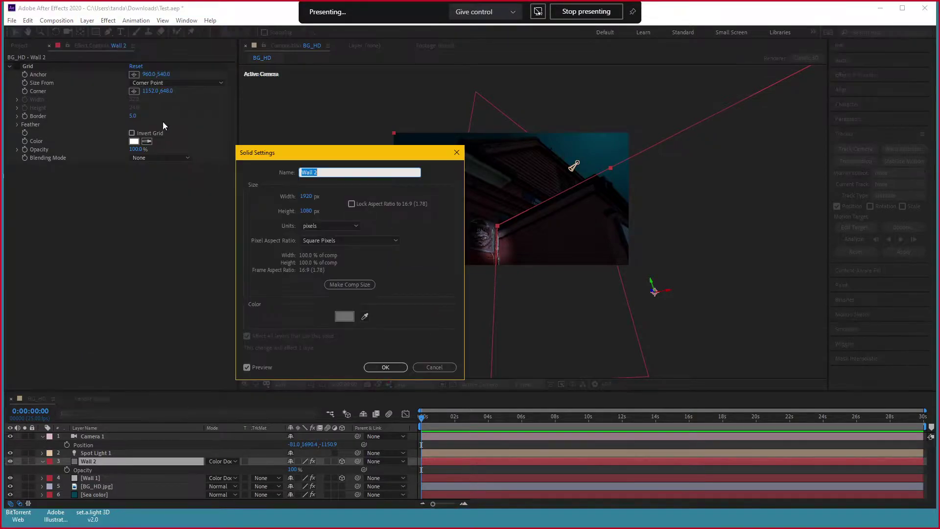
pyautogui.click(343, 319)
pyautogui.write('FFFFFF')
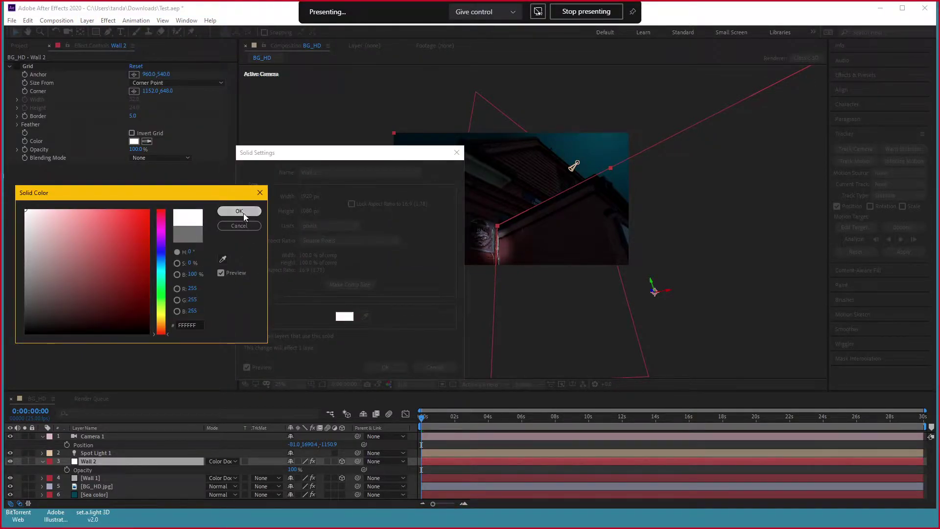
pyautogui.click(244, 214)
pyautogui.click(390, 367)
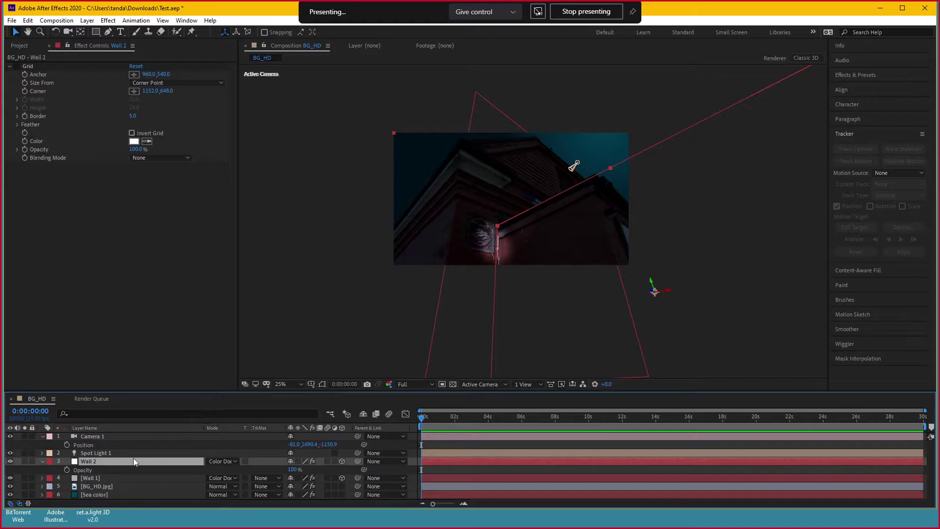
# Change the Wall 1 solid's colour to white, then select Spot Light 1
pyautogui.click(107, 479)
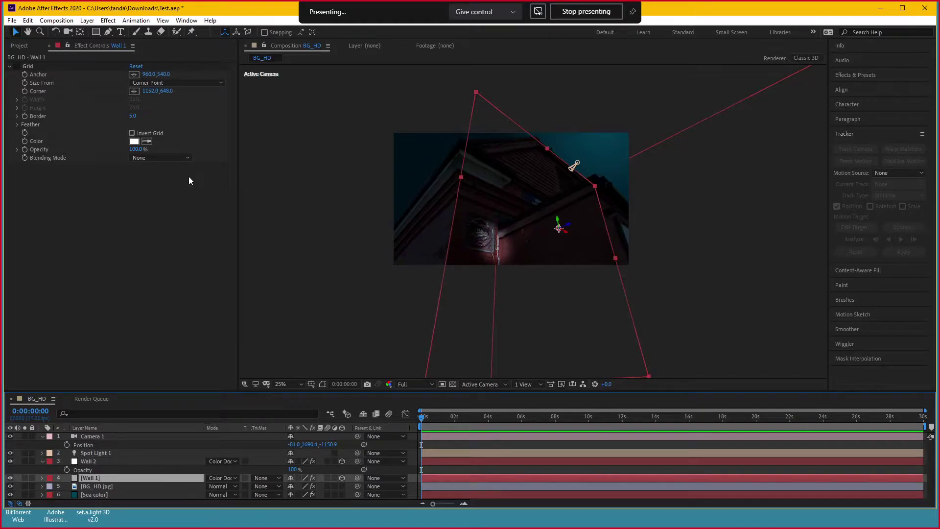
pyautogui.click(87, 20)
pyautogui.click(100, 38)
pyautogui.click(349, 319)
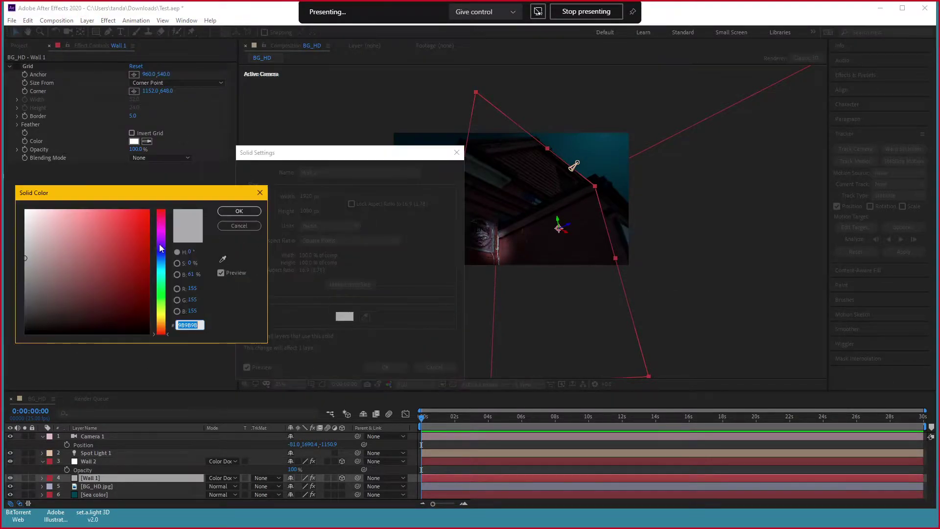
pyautogui.moveTo(30, 231); pyautogui.dragTo(7, 197)
pyautogui.click(239, 211)
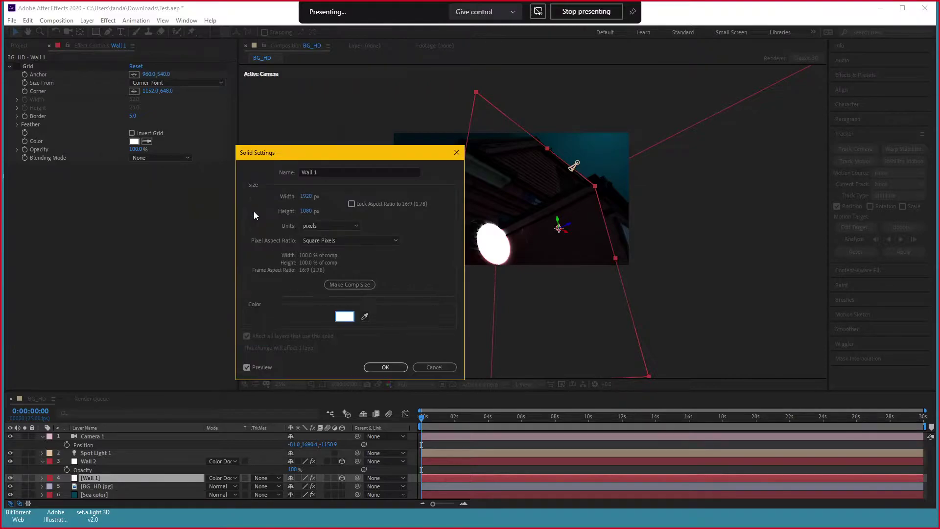
pyautogui.click(386, 367)
pyautogui.click(136, 461)
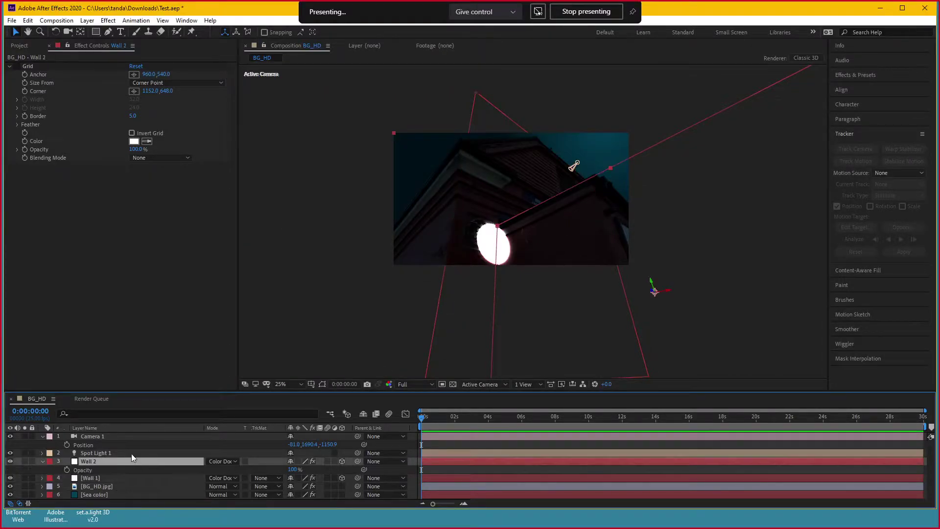
pyautogui.click(132, 452)
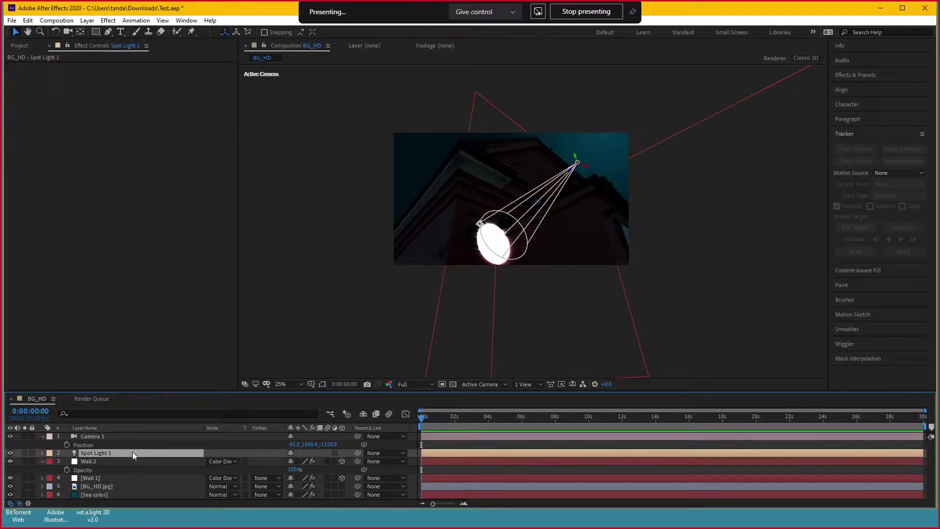
# Lower Spot Light 1's Intensity to 114% in its Light Options
pyautogui.click(43, 453)
pyautogui.click(51, 470)
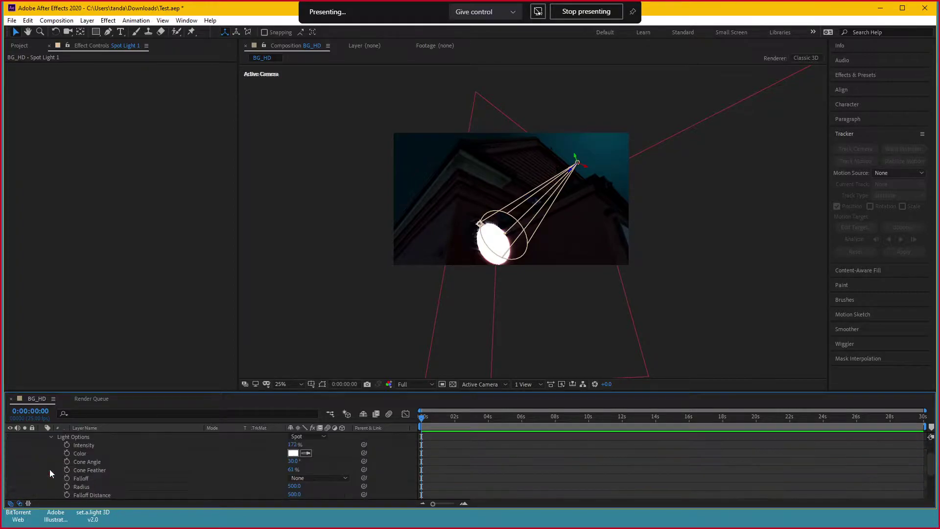
pyautogui.moveTo(290, 446); pyautogui.dragTo(254, 438)
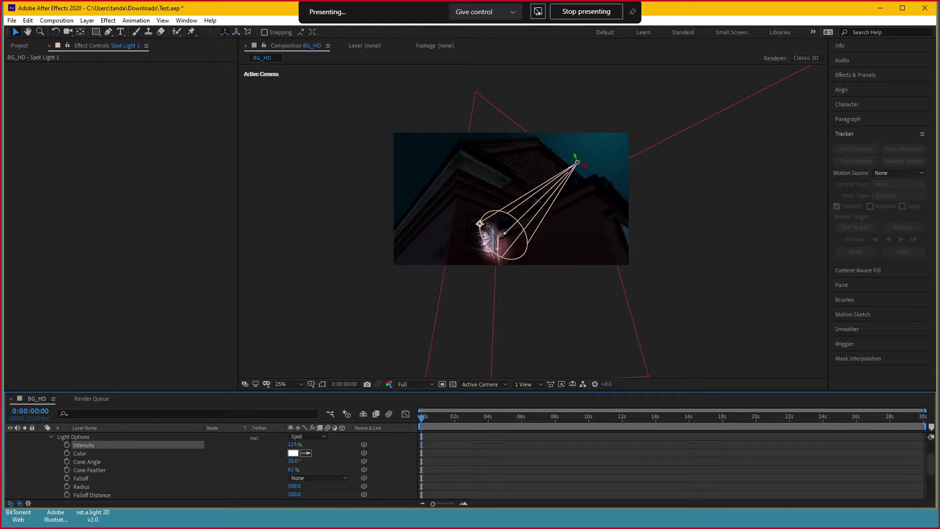
# Zoom the viewer to 50% and nudge Spot Light 1 along its depth axis
pyautogui.press('.')
pyautogui.press('.')
pyautogui.click(502, 461)
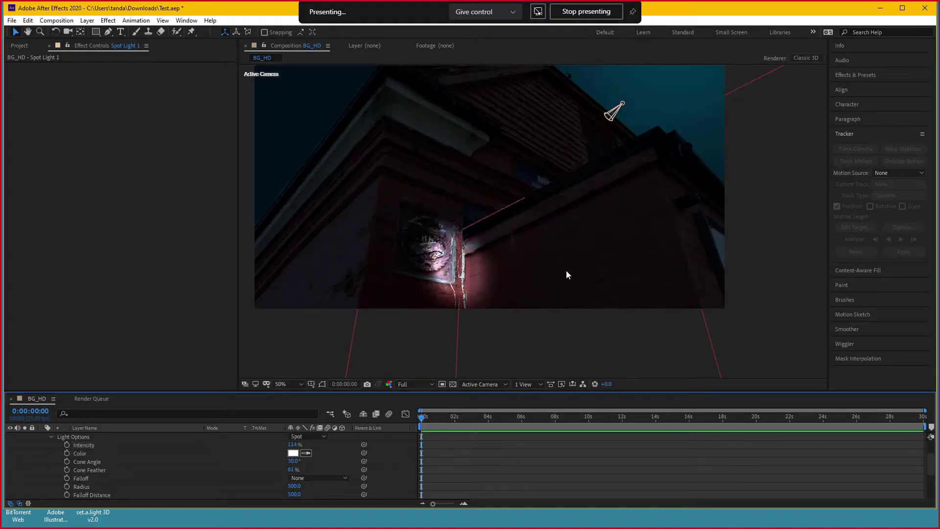
pyautogui.click(622, 103)
pyautogui.click(610, 118)
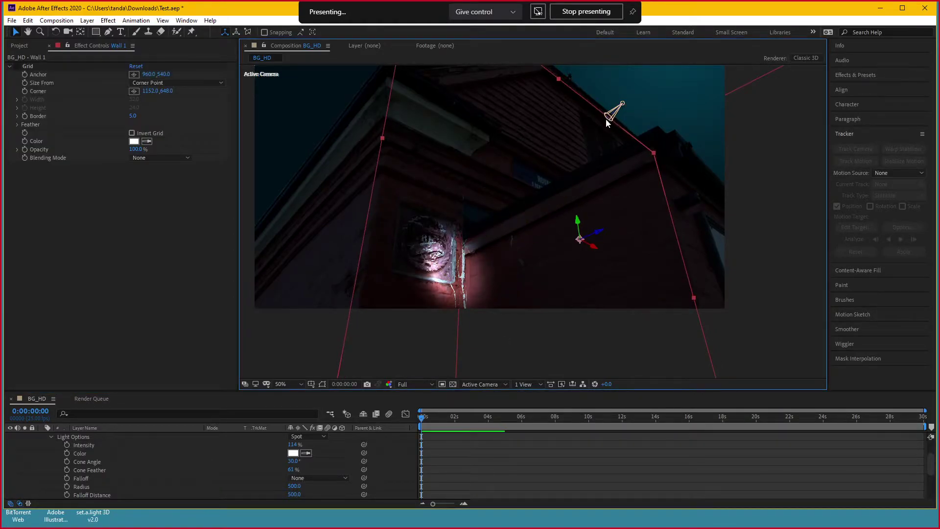
pyautogui.click(613, 120)
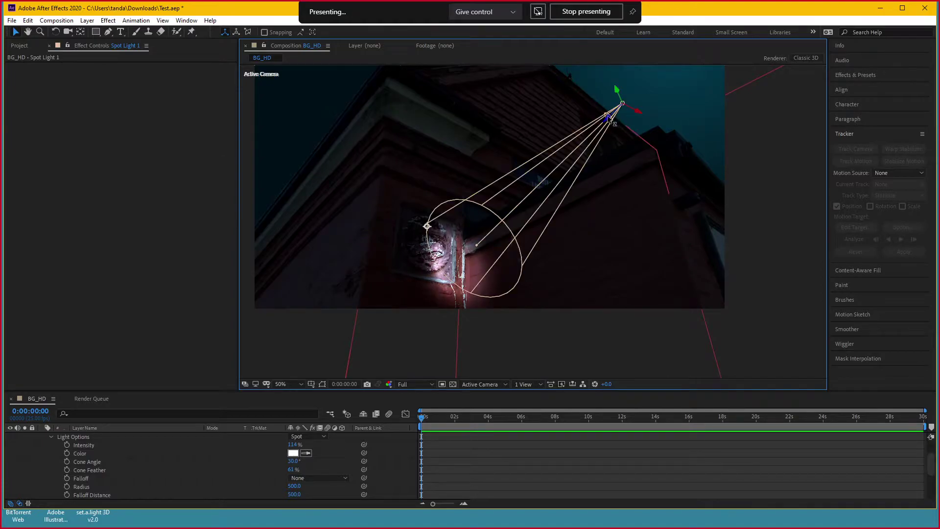
pyautogui.moveTo(608, 116)
pyautogui.mouseDown()
pyautogui.moveTo(607, 126)
pyautogui.moveTo(606, 12)
pyautogui.moveTo(611, 118)
pyautogui.mouseUp()
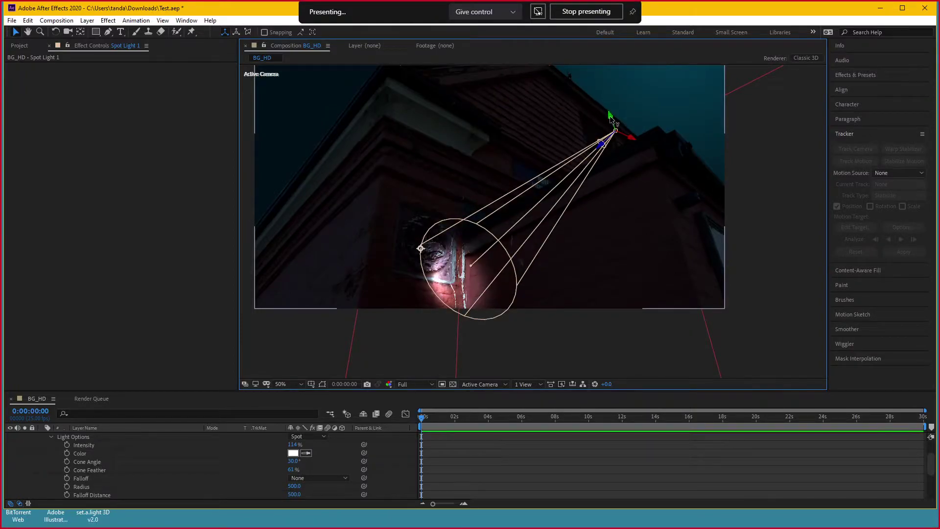
# Aim the spotlight's cone straight down and move the light up toward the building's top
pyautogui.press('w')
pyautogui.moveTo(611, 119)
pyautogui.mouseDown()
pyautogui.moveTo(602, 122)
pyautogui.moveTo(619, 131)
pyautogui.mouseUp()
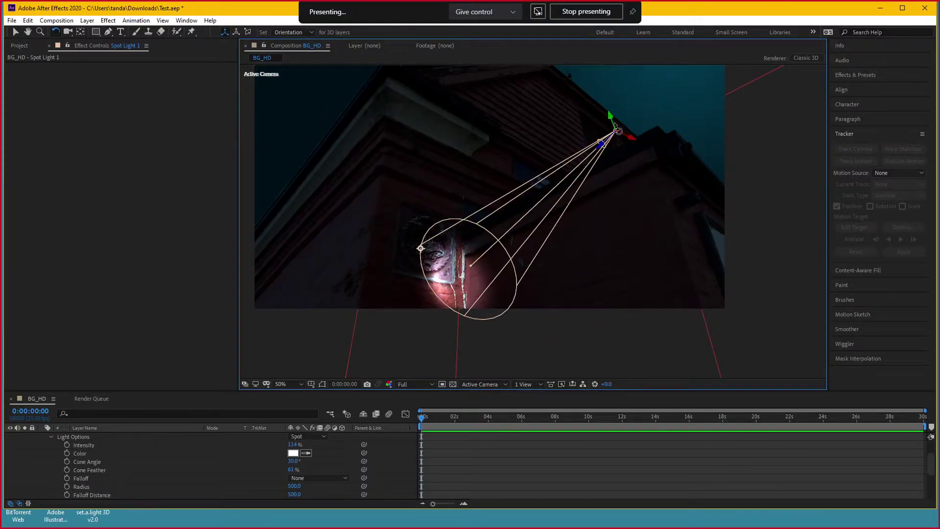
pyautogui.press('v')
pyautogui.moveTo(611, 117)
pyautogui.mouseDown()
pyautogui.moveTo(598, 60)
pyautogui.moveTo(600, 94)
pyautogui.mouseUp()
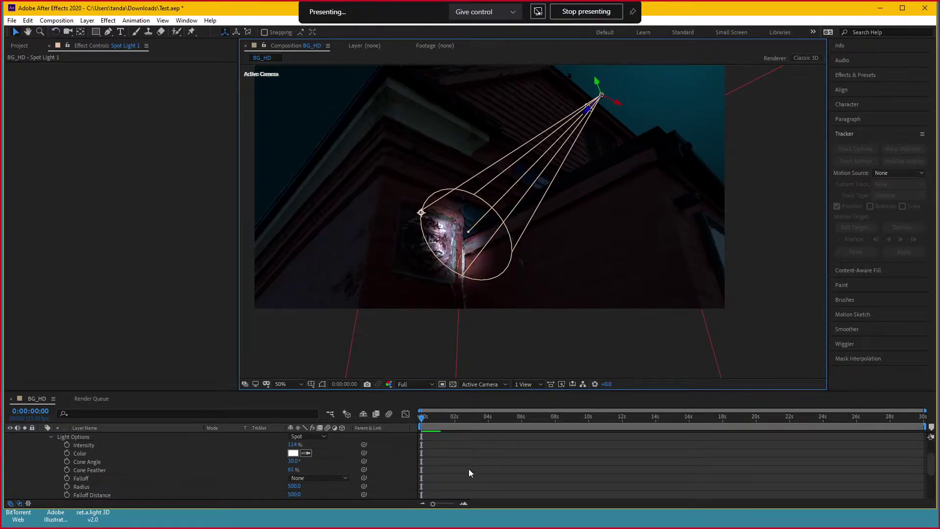
# Collapse the Light Options, Wall 2, Spot Light 1 and Camera 1 properties
pyautogui.click(484, 448)
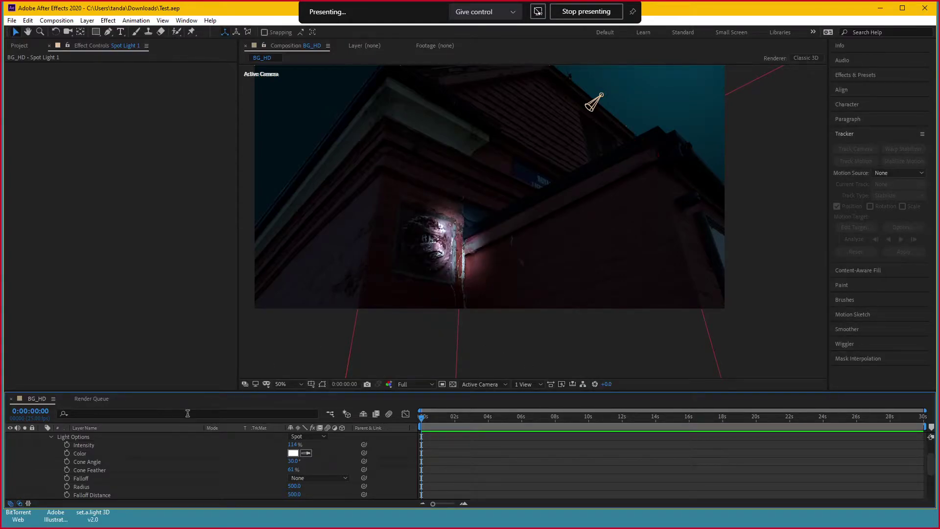
pyautogui.scroll(2, 109, 441)
pyautogui.click(51, 470)
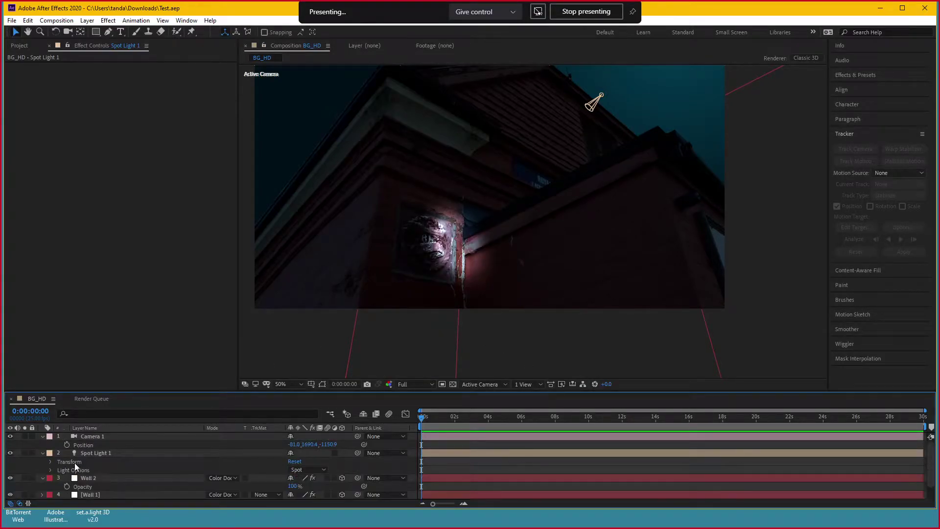
pyautogui.click(43, 478)
pyautogui.click(42, 453)
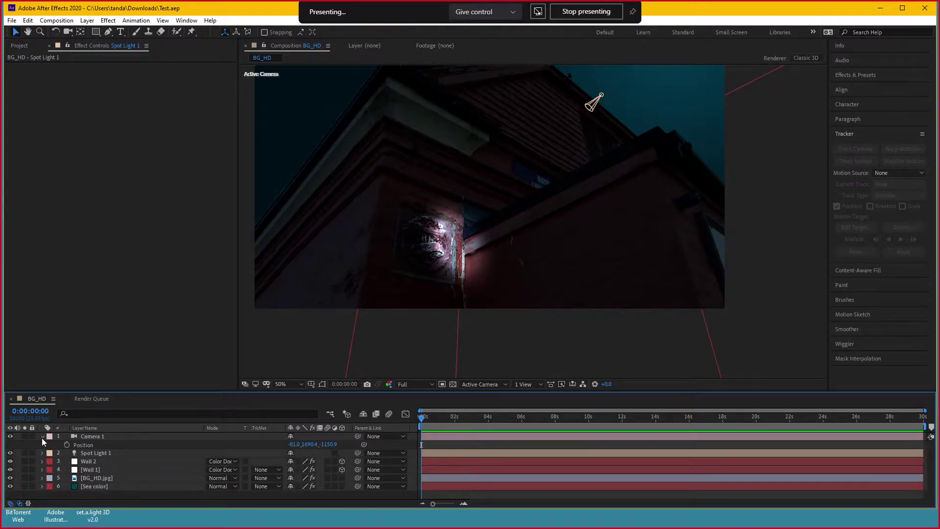
pyautogui.click(42, 436)
pyautogui.scroll(-1, 585, 278)
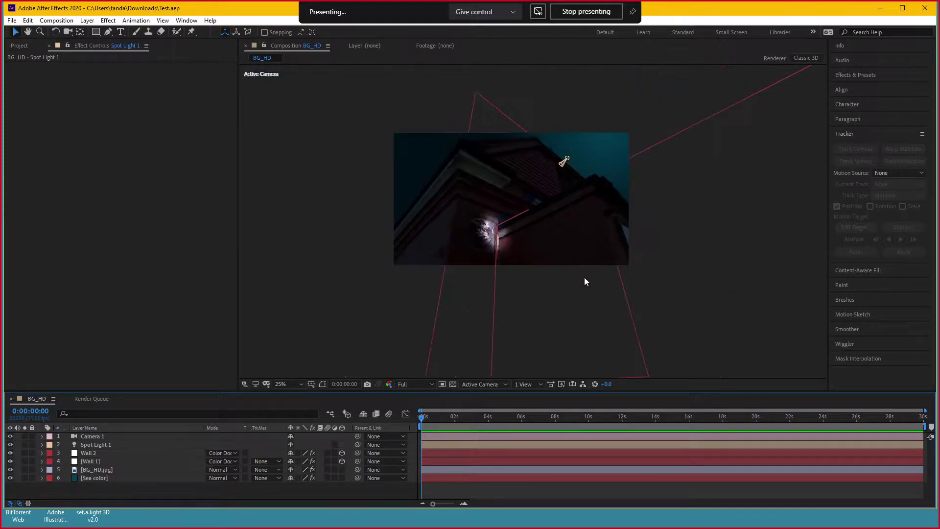
pyautogui.scroll(1, 583, 278)
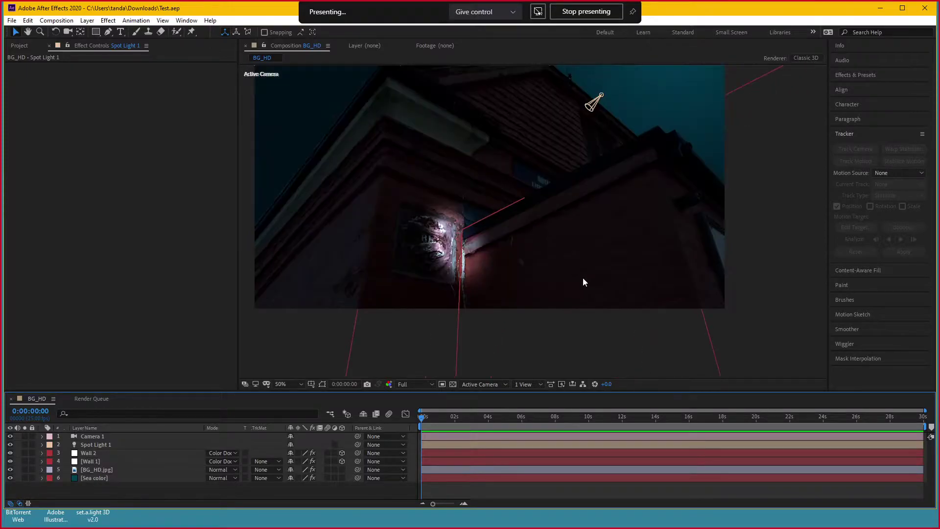
pyautogui.click(523, 385)
# Switch to 2 Views, orbit Custom View 1 and select the spot light
pyautogui.click(541, 411)
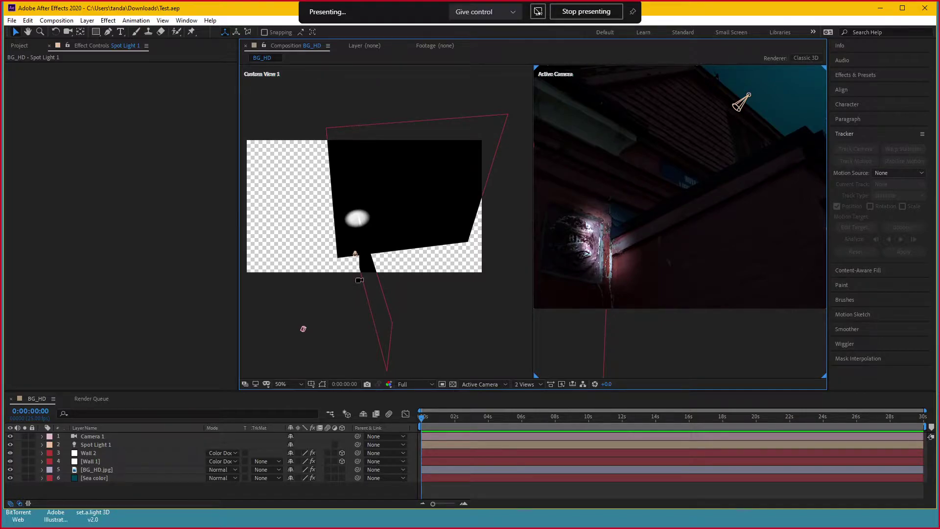
pyautogui.press('c')
pyautogui.moveTo(360, 281); pyautogui.dragTo(369, 277)
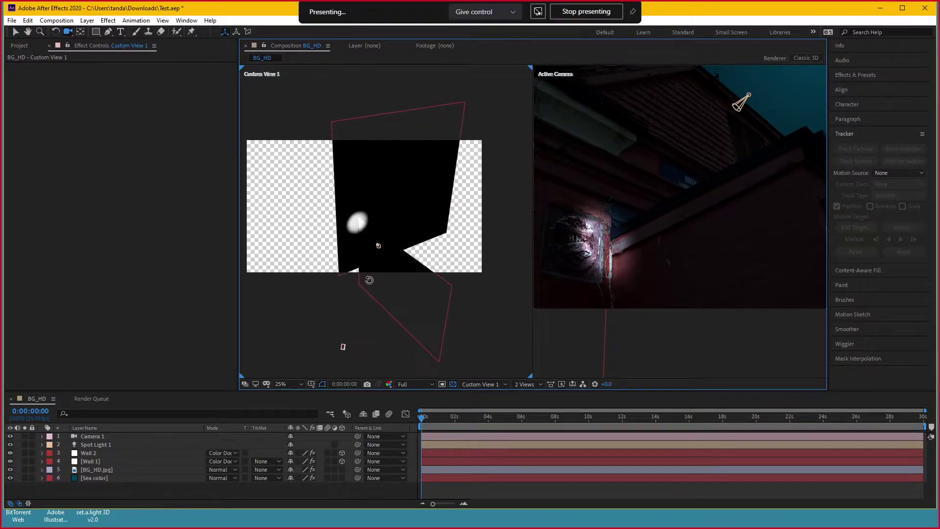
pyautogui.press('v')
pyautogui.click(381, 248)
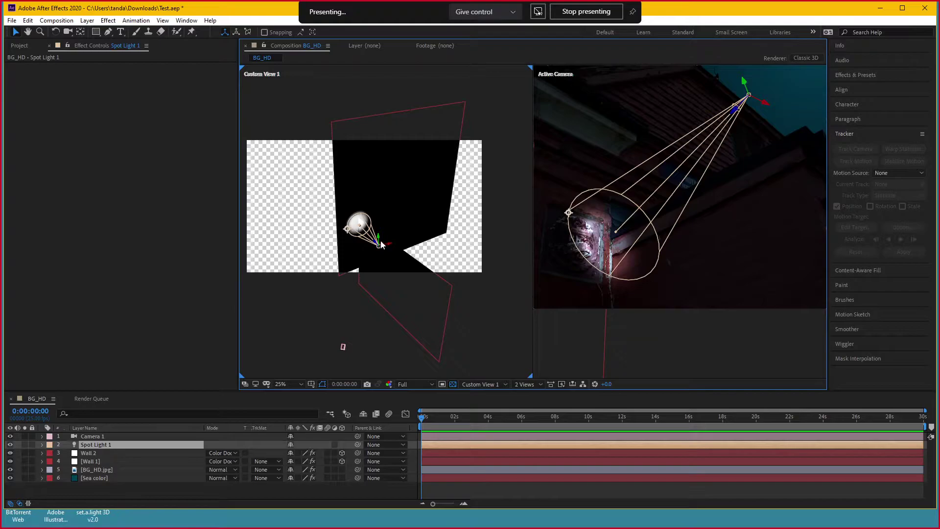
pyautogui.scroll(3, 748, 146)
# Raise Spot Light 1, shift it along X, then lower it onto the roofline
pyautogui.click(751, 181)
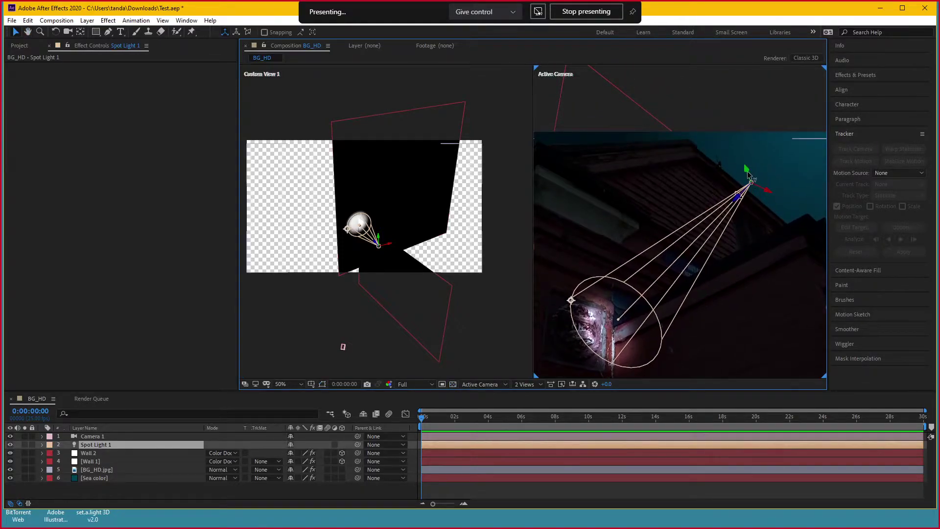
pyautogui.moveTo(748, 172); pyautogui.dragTo(747, 49)
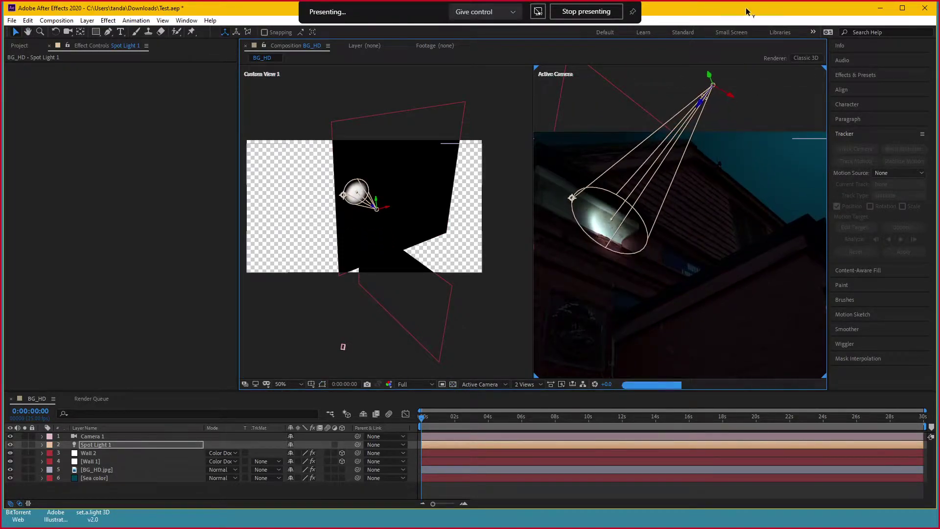
pyautogui.scroll(3, 707, 159)
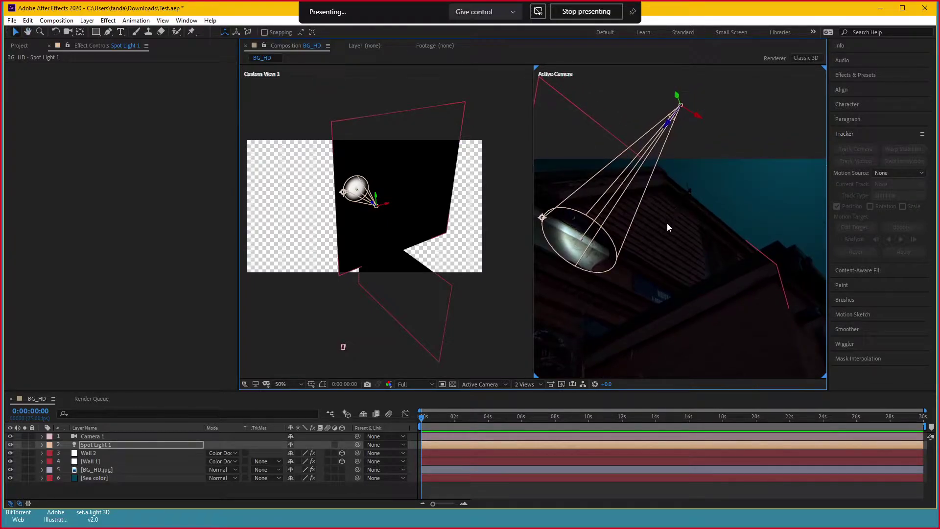
pyautogui.scroll(3, 676, 225)
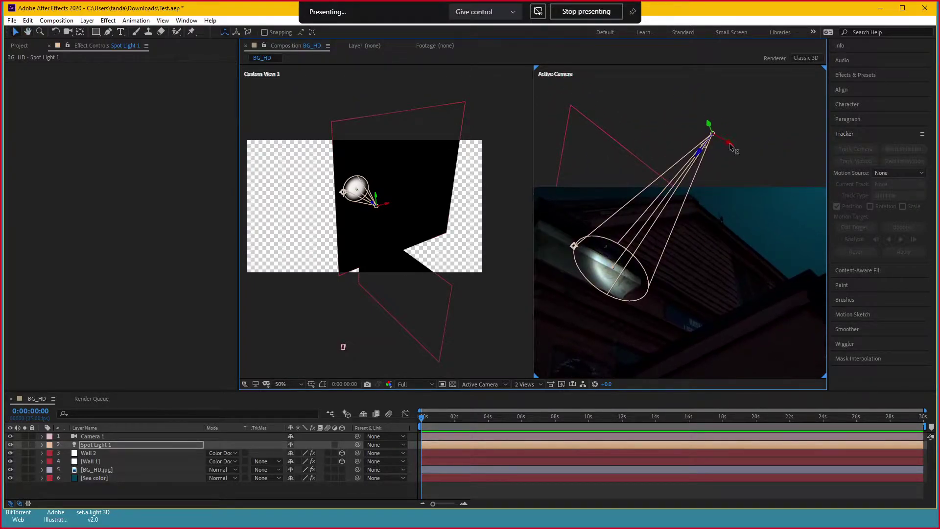
pyautogui.moveTo(387, 202)
pyautogui.mouseDown()
pyautogui.moveTo(432, 201)
pyautogui.moveTo(423, 204)
pyautogui.moveTo(427, 67)
pyautogui.mouseUp()
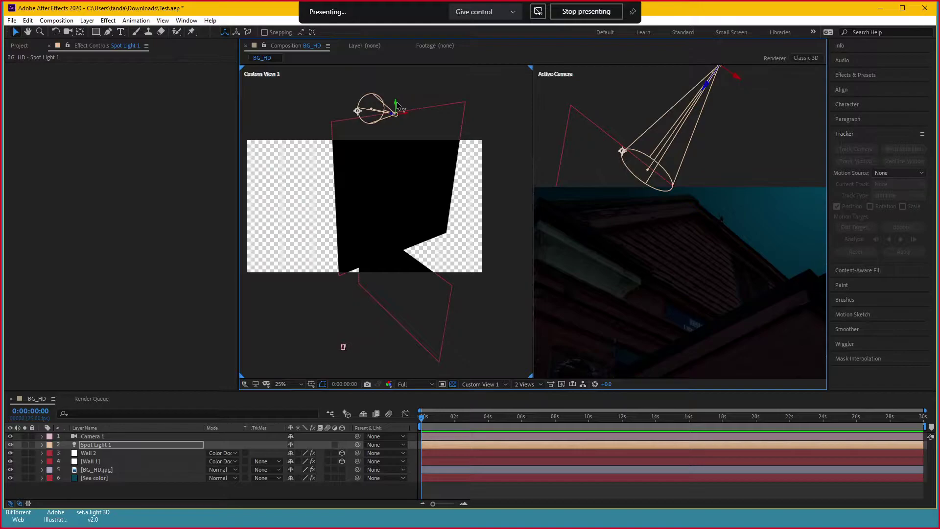
pyautogui.moveTo(396, 105); pyautogui.dragTo(397, 143)
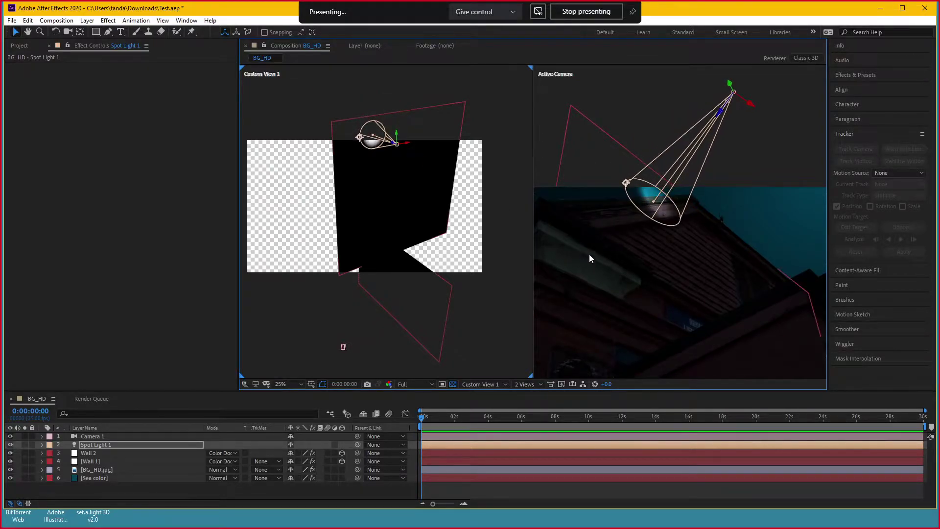
pyautogui.scroll(2, 589, 254)
# Duplicate the BG_HD.jpg layer and move the copy above Wall 1
pyautogui.click(736, 127)
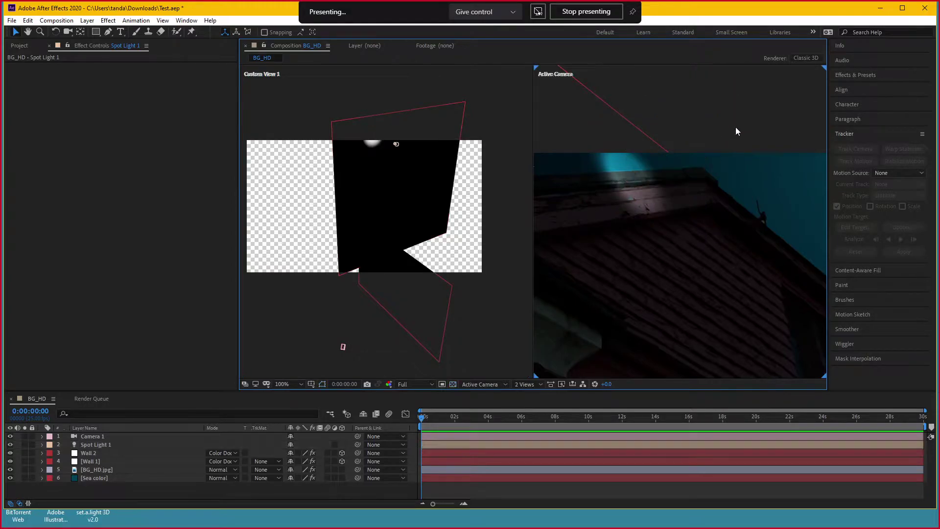
pyautogui.scroll(-2, 664, 225)
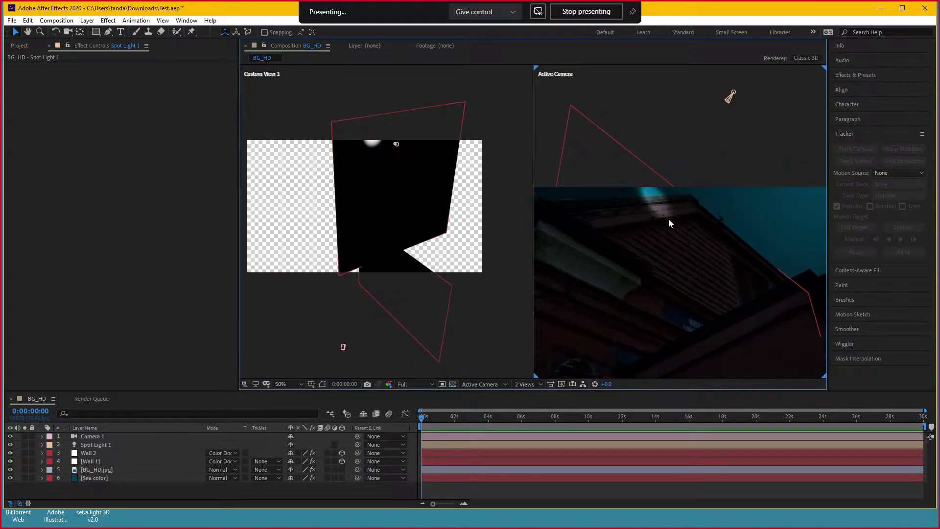
pyautogui.click(102, 462)
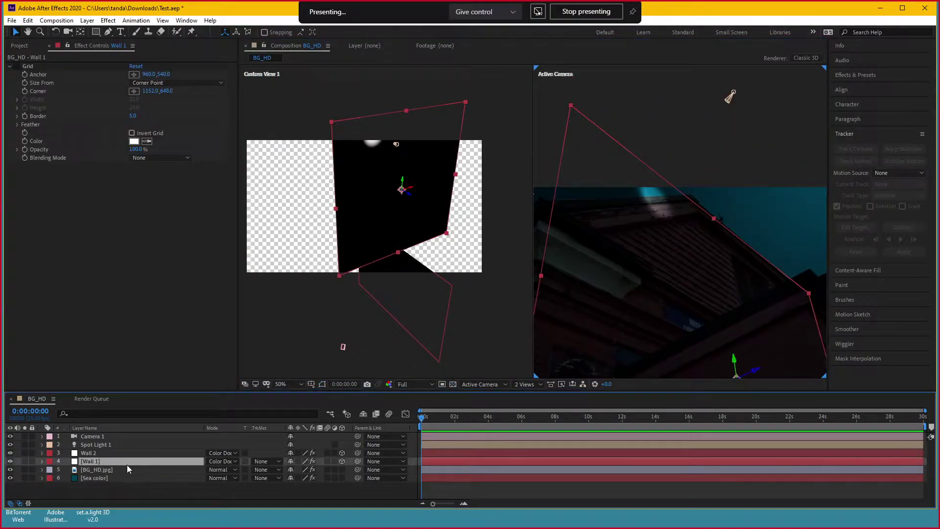
pyautogui.click(114, 471)
pyautogui.hotkey('ctrl', 'd')
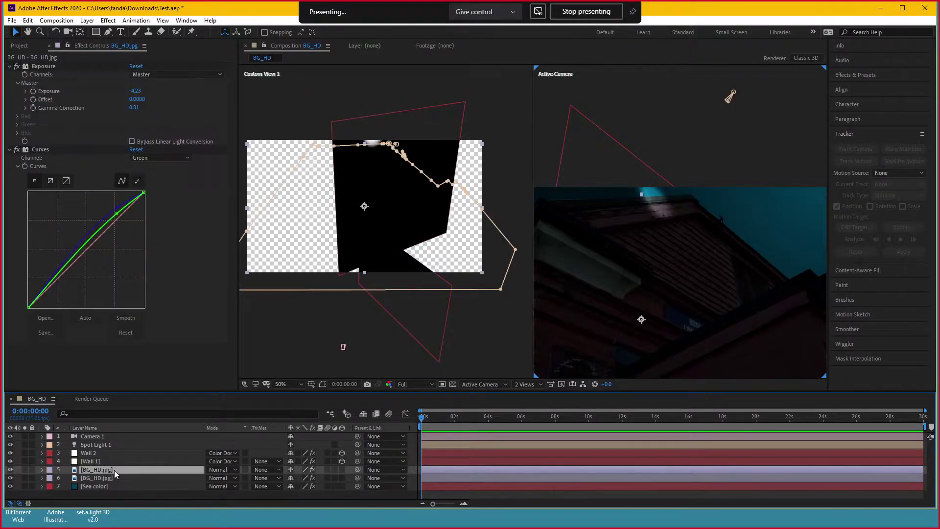
pyautogui.moveTo(113, 470); pyautogui.dragTo(113, 459)
# Set Wall 1's track matte to Alpha Matte using the BG_HD.jpg copy
pyautogui.click(114, 471)
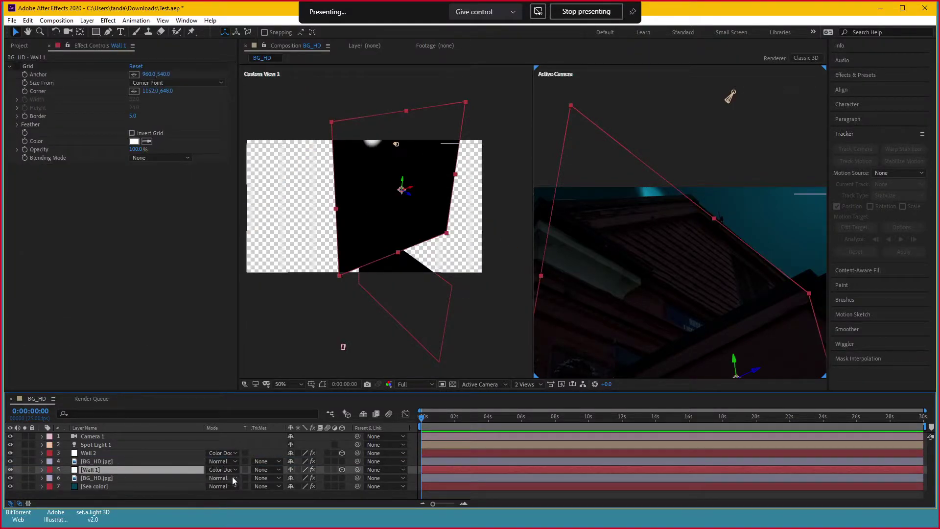
pyautogui.click(103, 477)
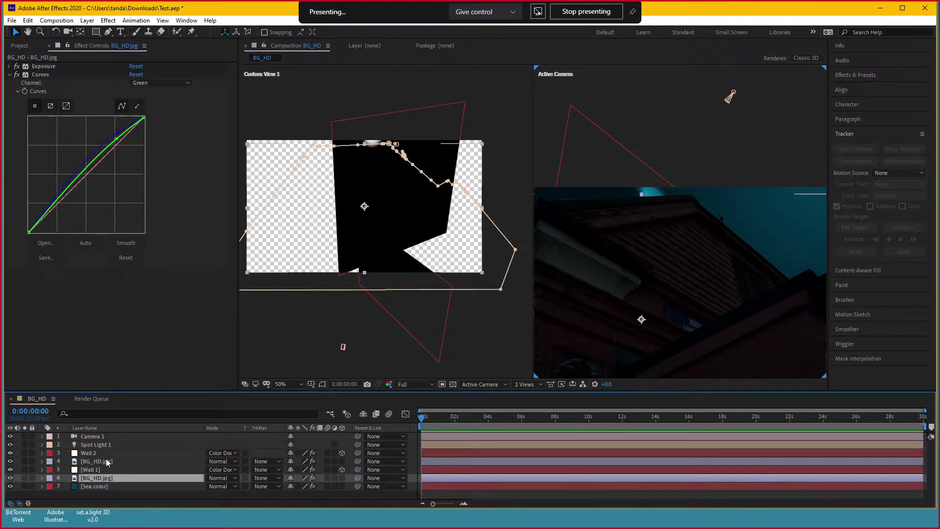
pyautogui.click(106, 460)
pyautogui.click(147, 469)
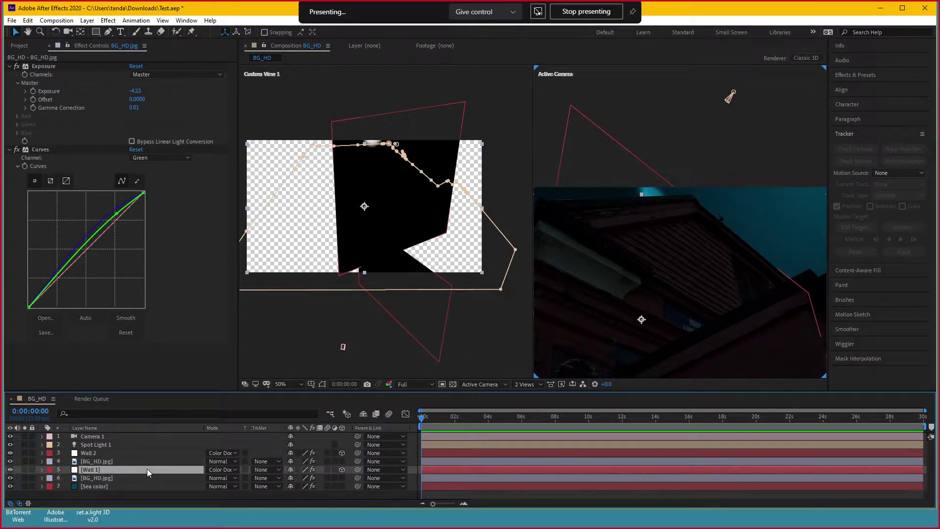
pyautogui.click(273, 470)
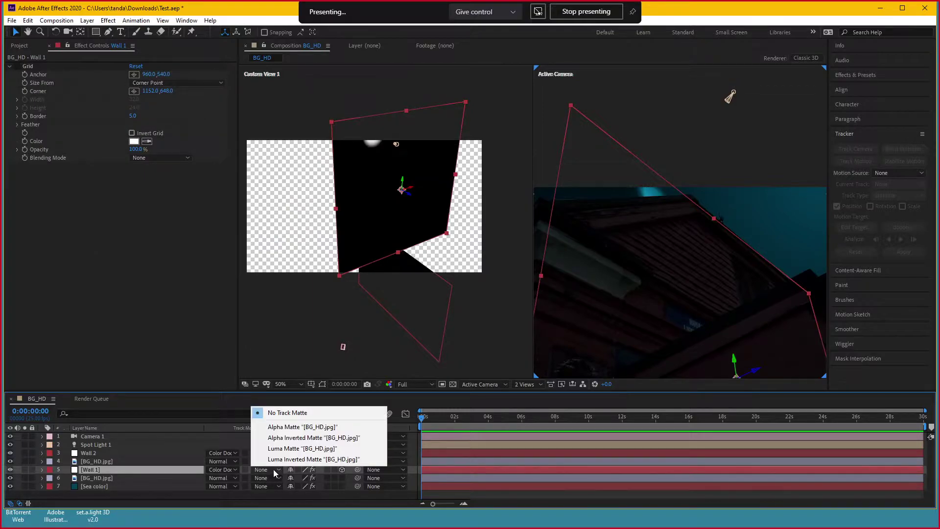
pyautogui.click(301, 427)
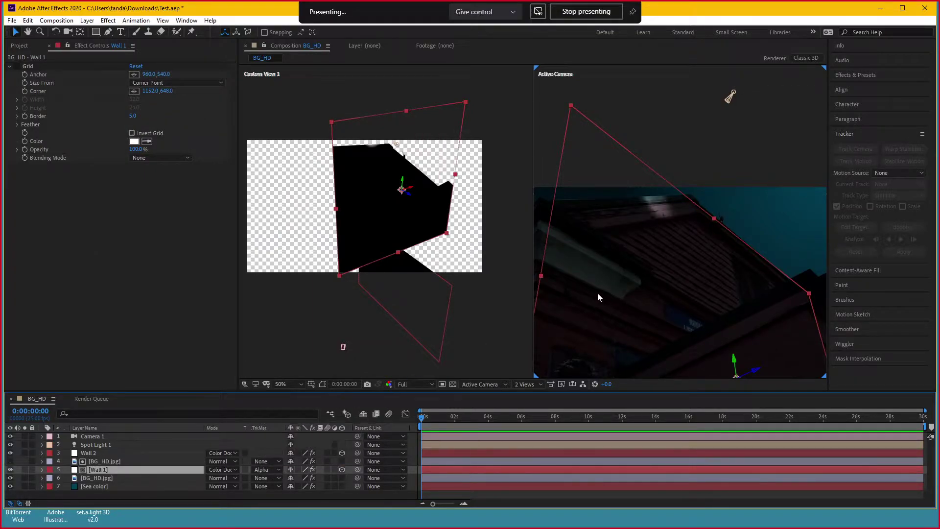
pyautogui.scroll(-2, 610, 288)
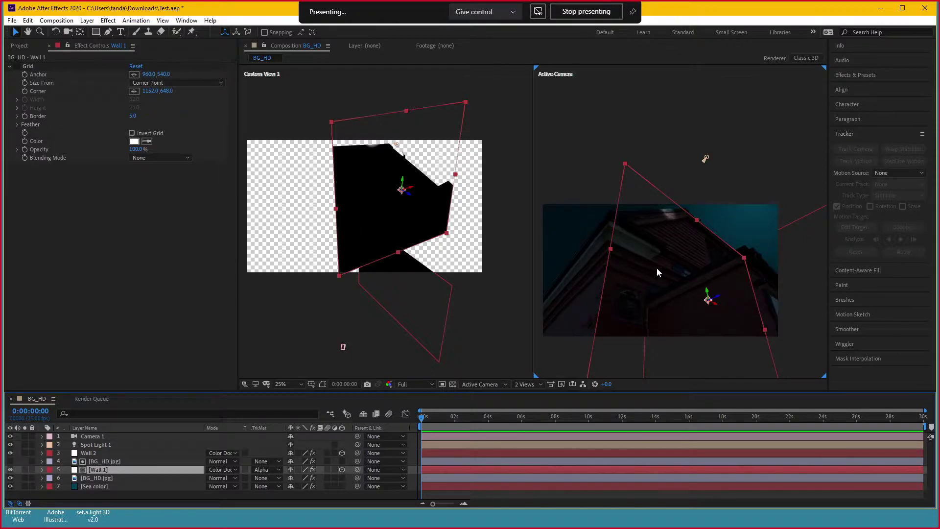
pyautogui.scroll(2, 656, 237)
pyautogui.click(690, 172)
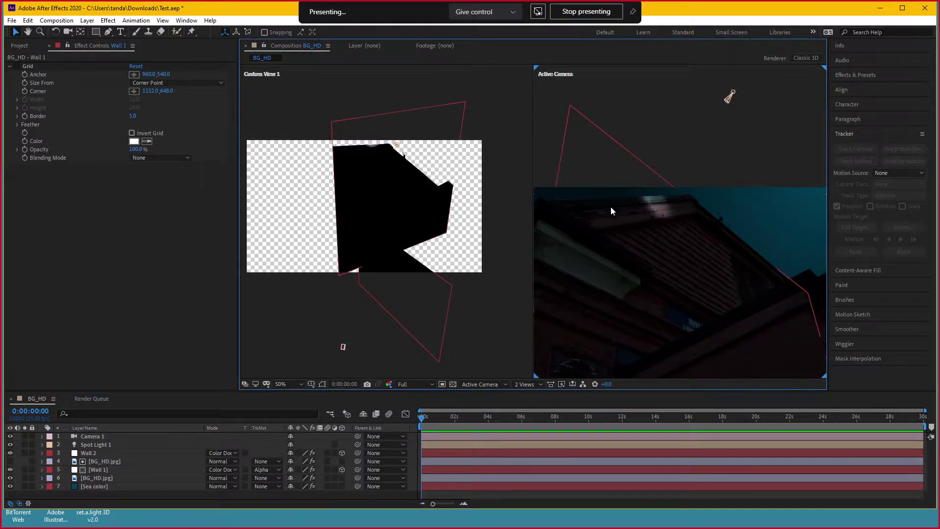
pyautogui.scroll(2, 611, 211)
pyautogui.scroll(-2, 671, 204)
# Set a Position keyframe for Spot Light 1 at 0 seconds
pyautogui.click(399, 146)
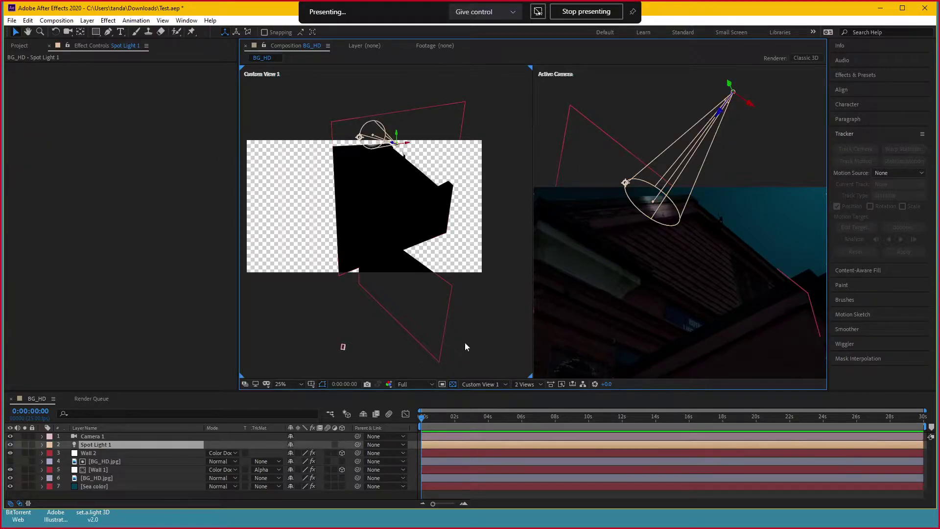
pyautogui.press('p')
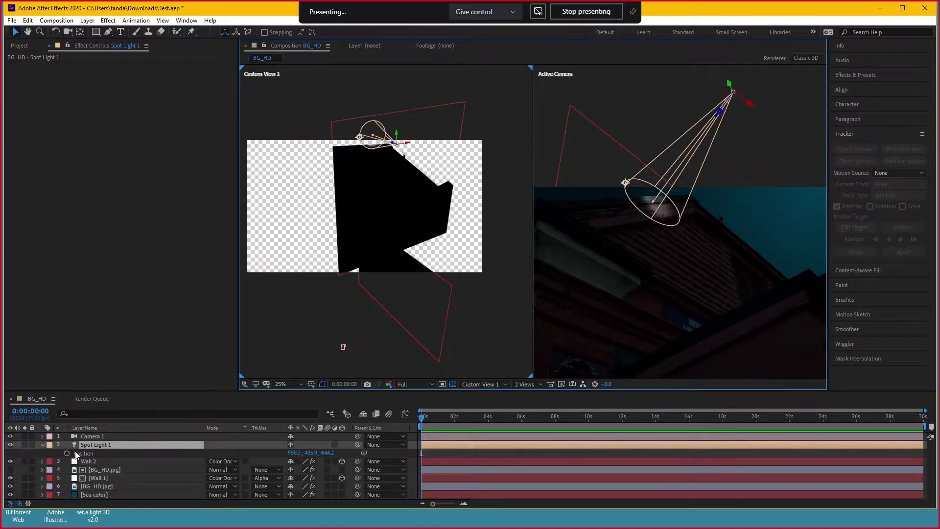
pyautogui.press('Return')
pyautogui.click(67, 453)
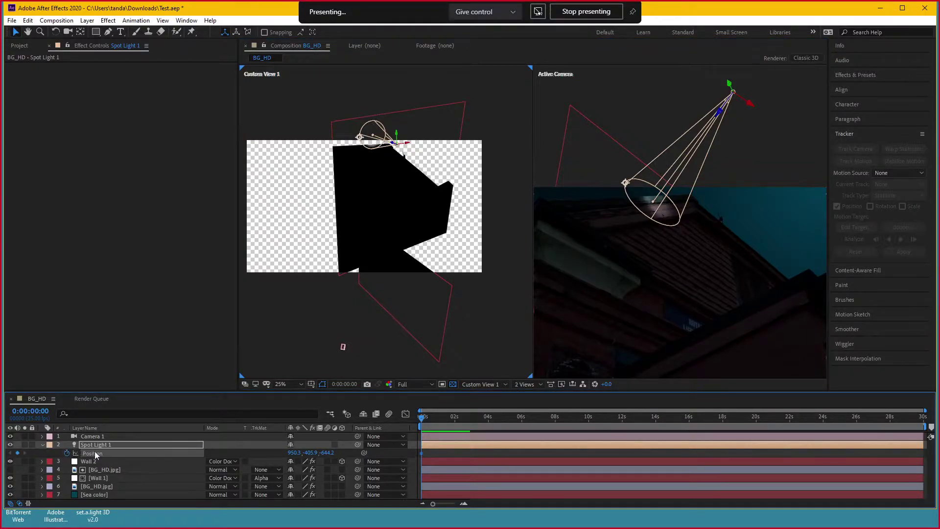
# At 4 seconds, lower Spot Light 1 to Position 960.0, 696.5, -774.6 on the lower wall
pyautogui.click(480, 417)
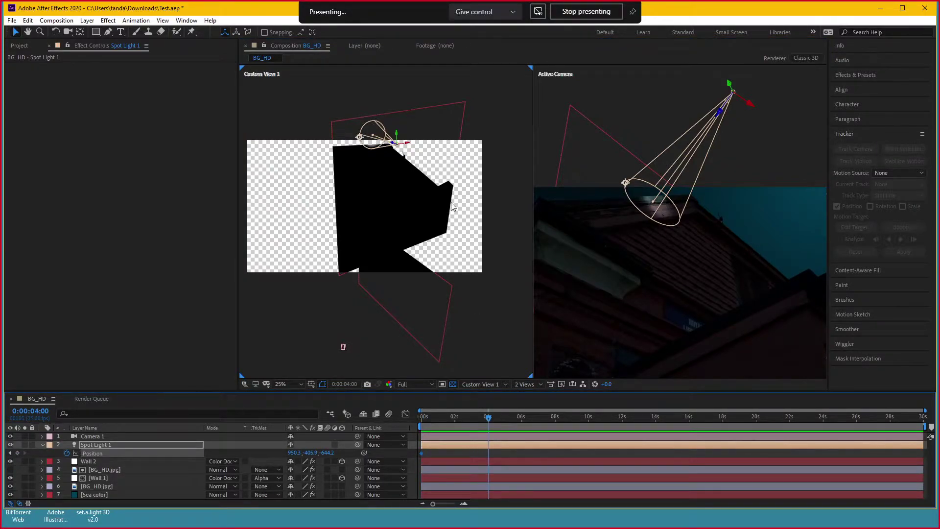
pyautogui.moveTo(397, 135)
pyautogui.mouseDown()
pyautogui.moveTo(406, 270)
pyautogui.moveTo(269, 311)
pyautogui.moveTo(440, 272)
pyautogui.mouseUp()
pyautogui.press('c')
pyautogui.press('v')
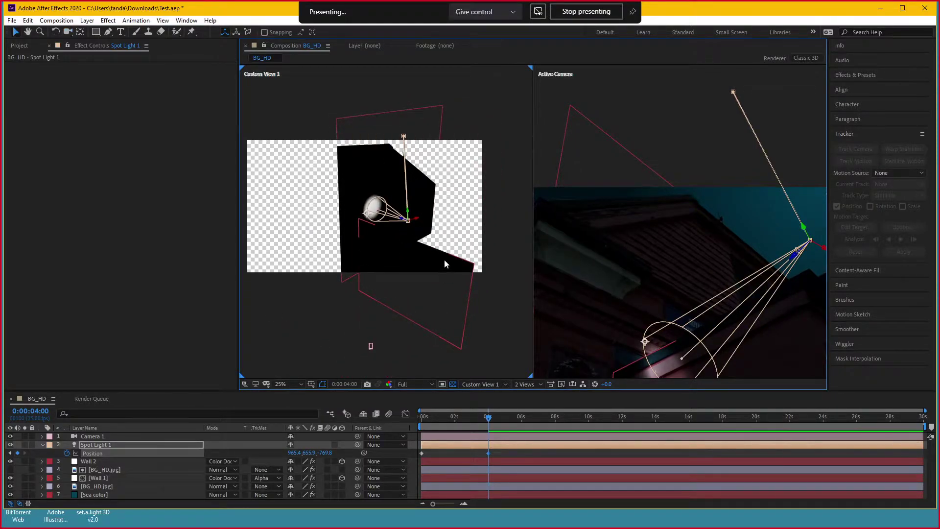
pyautogui.click(117, 445)
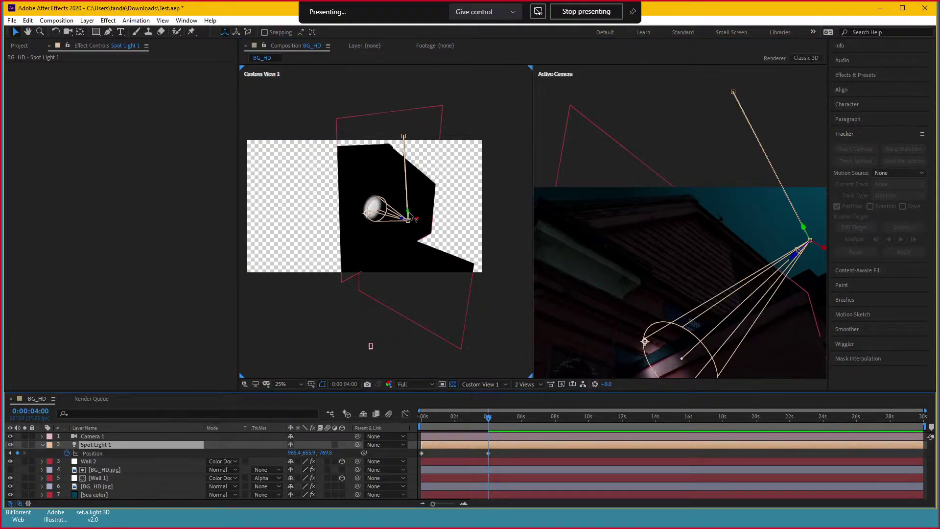
pyautogui.moveTo(407, 212); pyautogui.dragTo(424, 219)
pyautogui.click(671, 211)
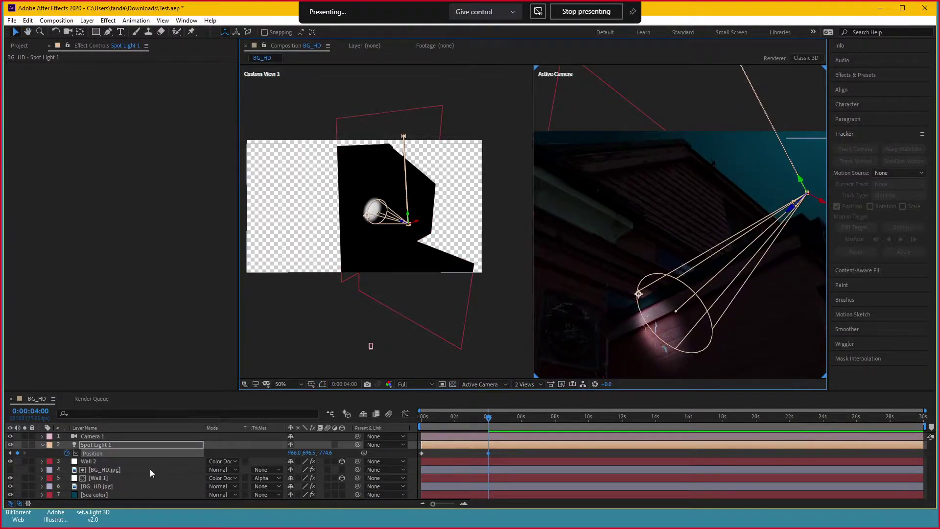
pyautogui.click(125, 460)
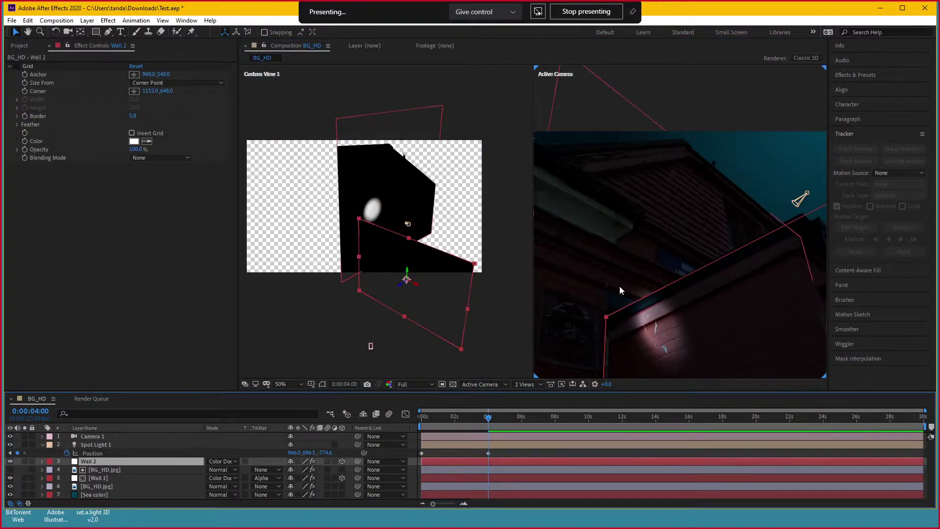
# Hide the BG_HD.jpg copy layer
pyautogui.click(113, 470)
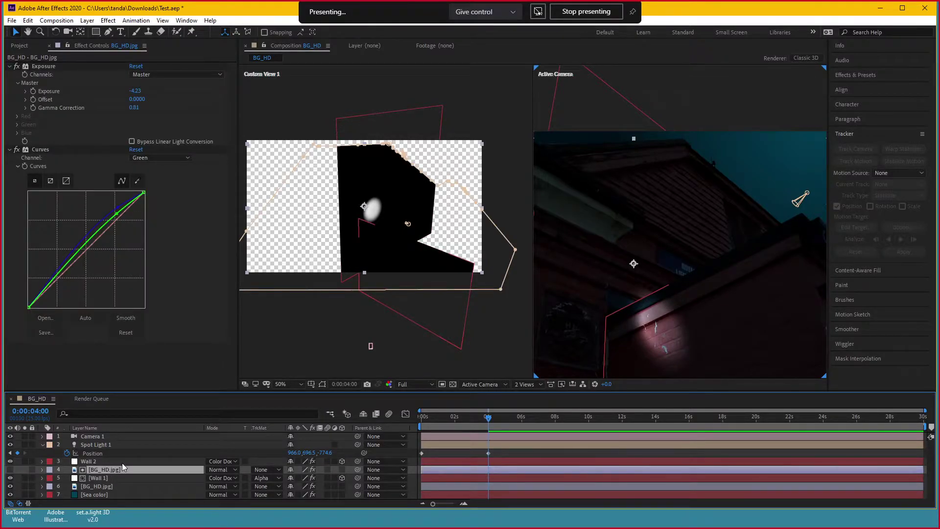
pyautogui.click(106, 462)
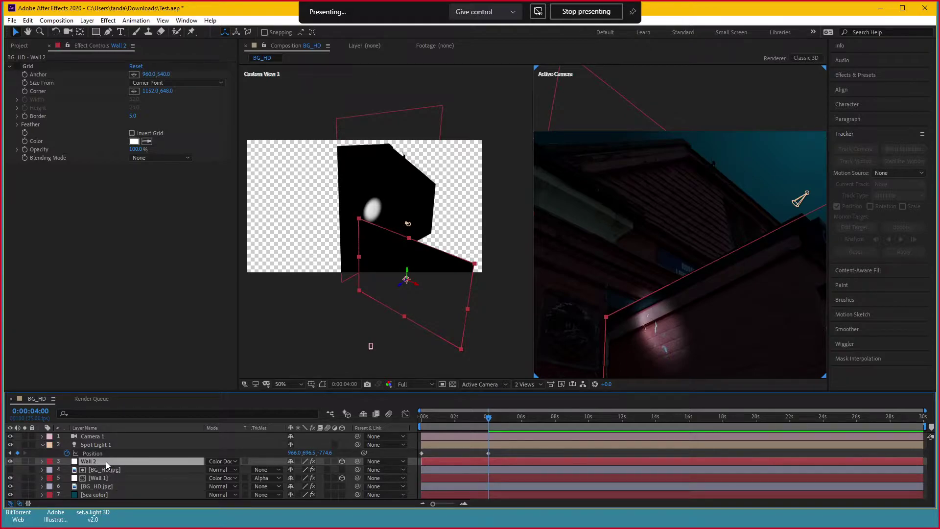
pyautogui.click(107, 477)
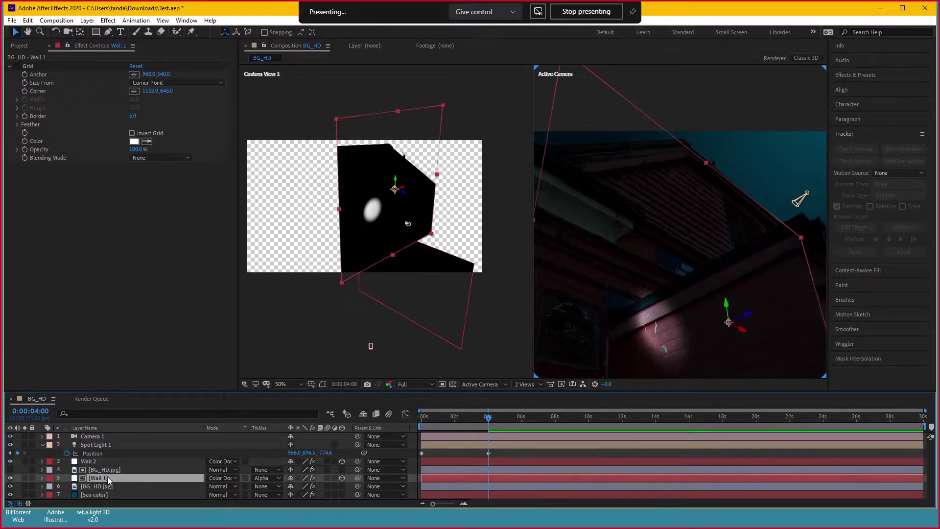
pyautogui.click(114, 470)
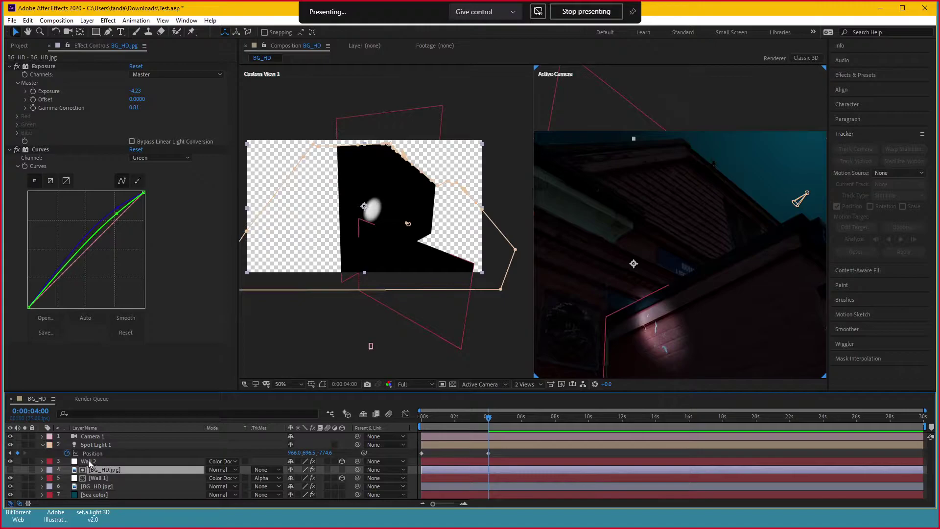
pyautogui.click(98, 461)
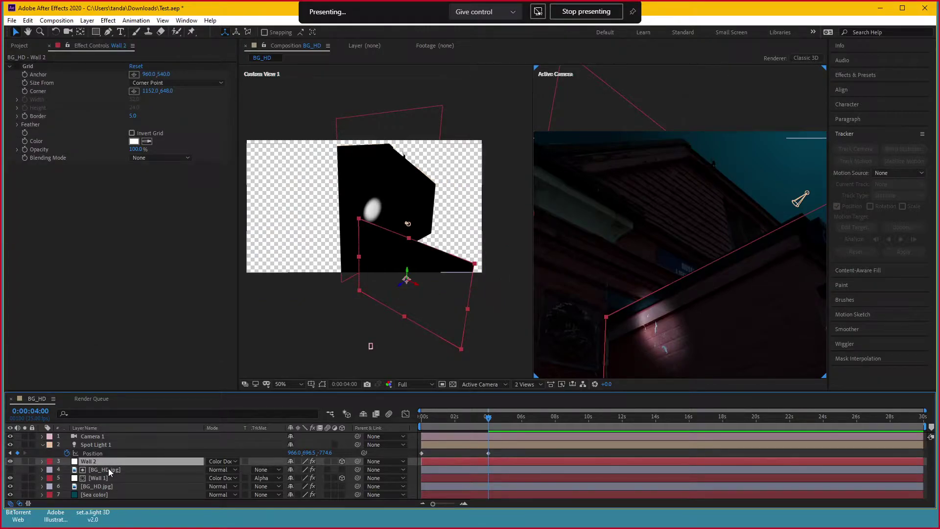
pyautogui.keyDown('ctrl'); pyautogui.click(107, 468); pyautogui.keyUp('ctrl')
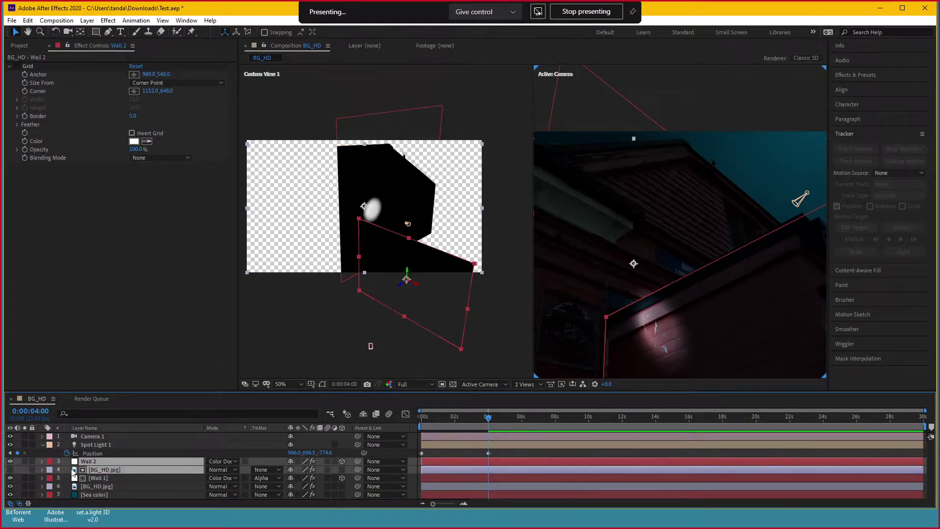
pyautogui.click(10, 470)
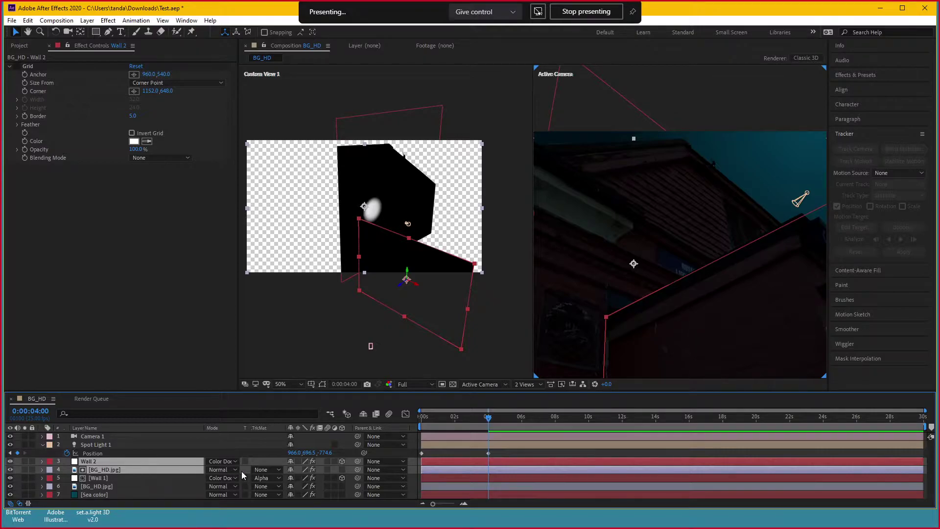
# Duplicate Wall 2, place the copy beneath it, and reset its name to Wall 2
pyautogui.click(119, 464)
pyautogui.hotkey('ctrl', 'd')
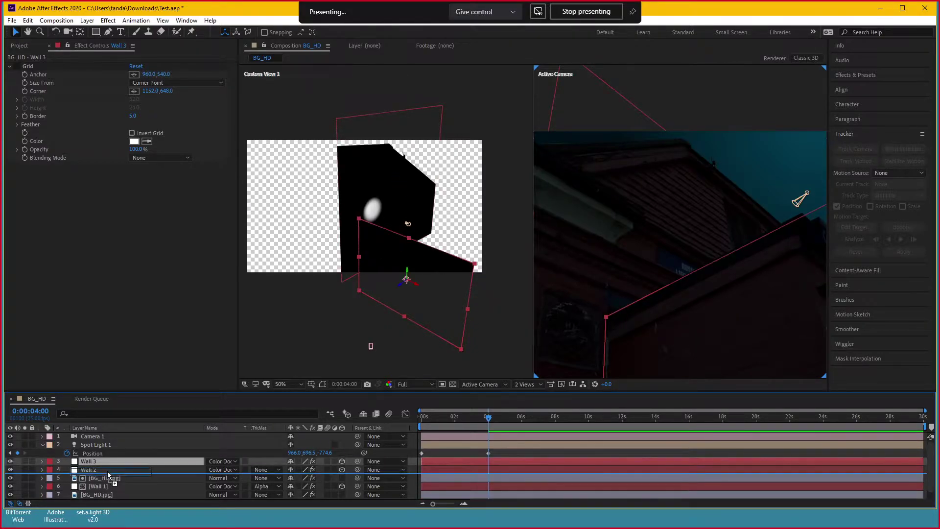
pyautogui.moveTo(107, 463); pyautogui.dragTo(108, 472)
pyautogui.press('Return')
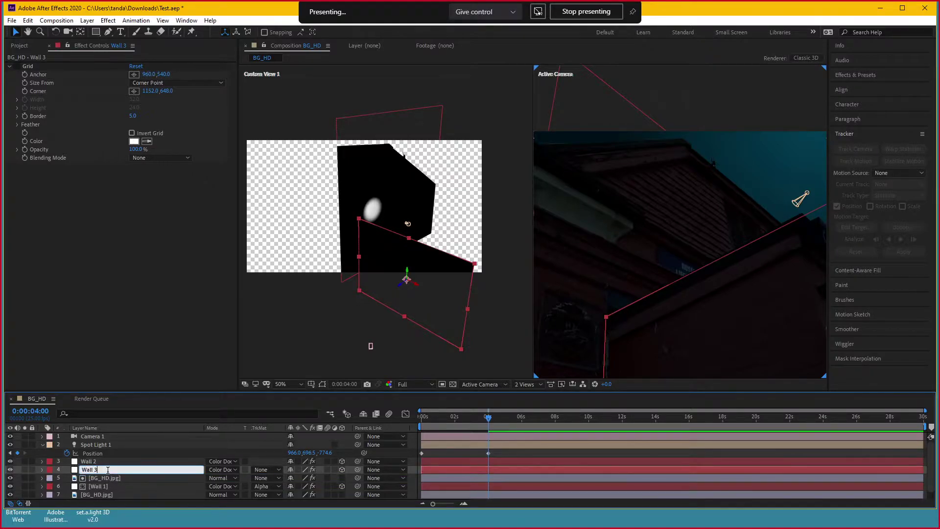
pyautogui.press('Return')
pyautogui.keyDown('shift'); pyautogui.click(110, 478); pyautogui.keyUp('shift')
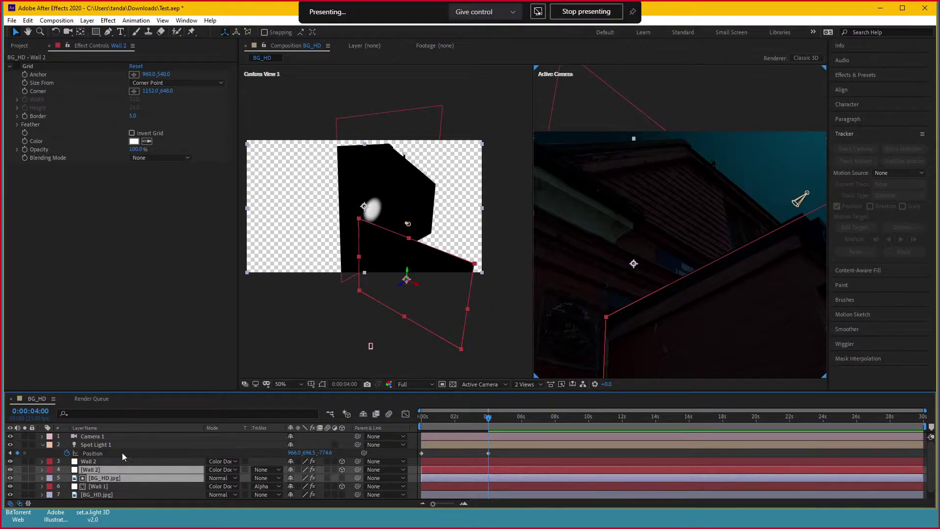
# Pre-compose the selected Wall 2 and BG_HD.jpg layers into a precomp named 'Mask for wall 1'
pyautogui.click(87, 20)
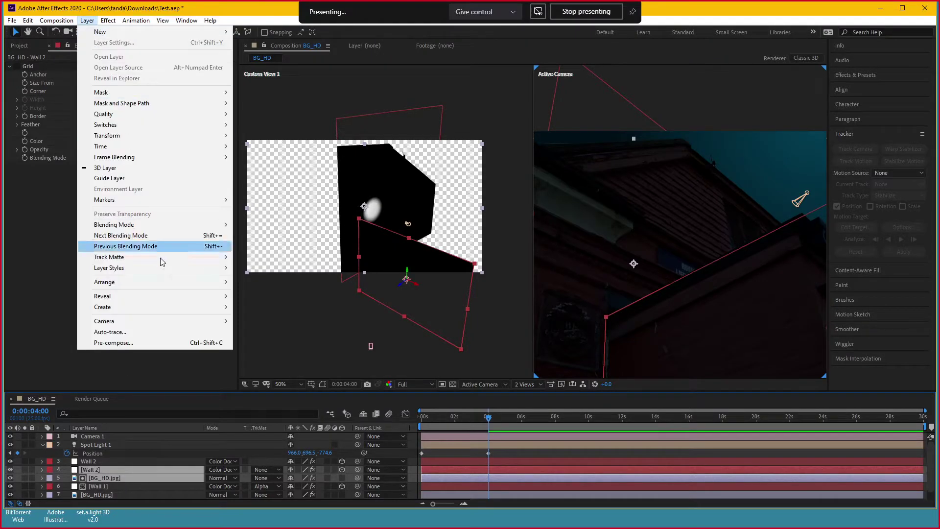
pyautogui.click(156, 344)
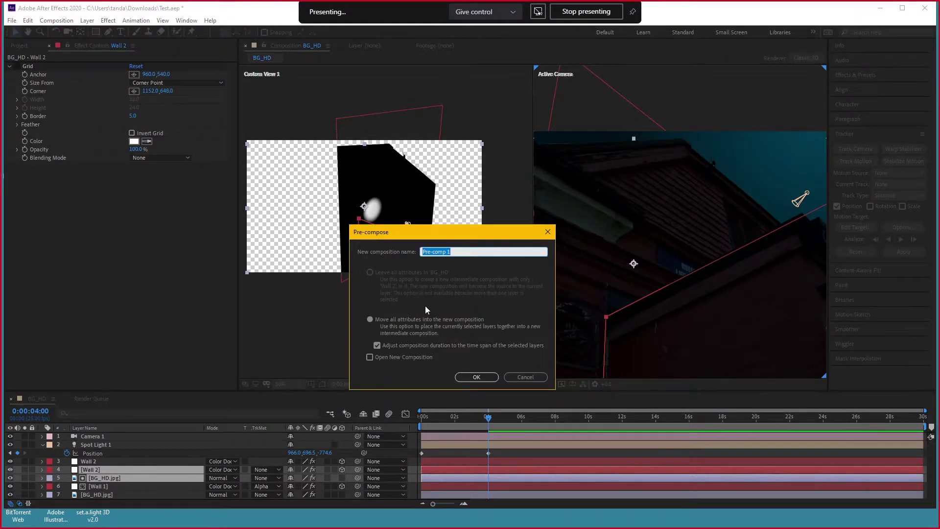
pyautogui.write('Ma')
pyautogui.write('1')
pyautogui.press('Return')
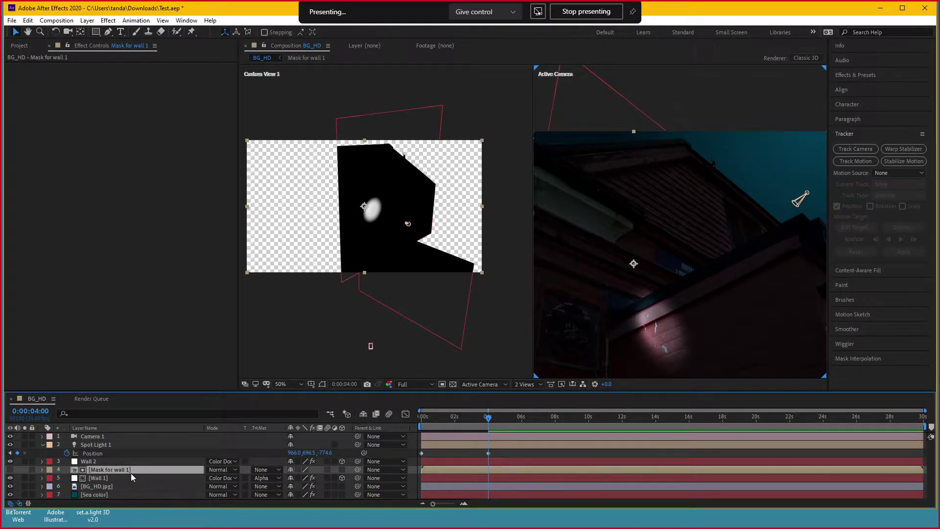
# Open the Mask for wall 1 precomp to inspect it, then return to the BG_HD composition
pyautogui.click(117, 479)
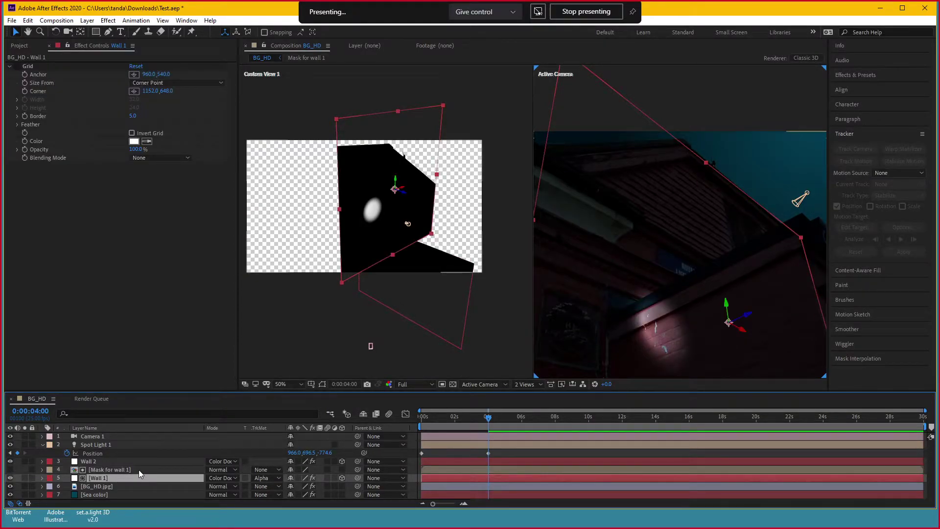
pyautogui.doubleClick(140, 469)
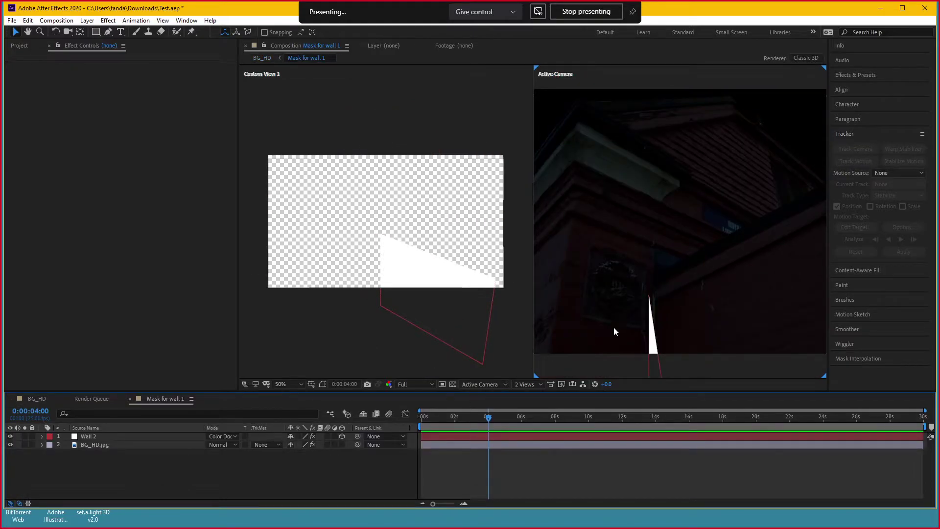
pyautogui.scroll(-2, 619, 309)
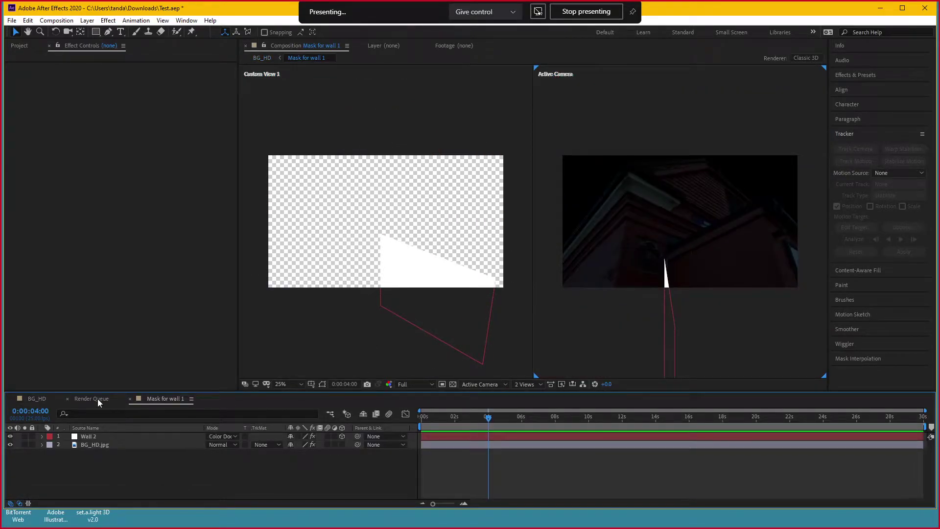
pyautogui.click(35, 398)
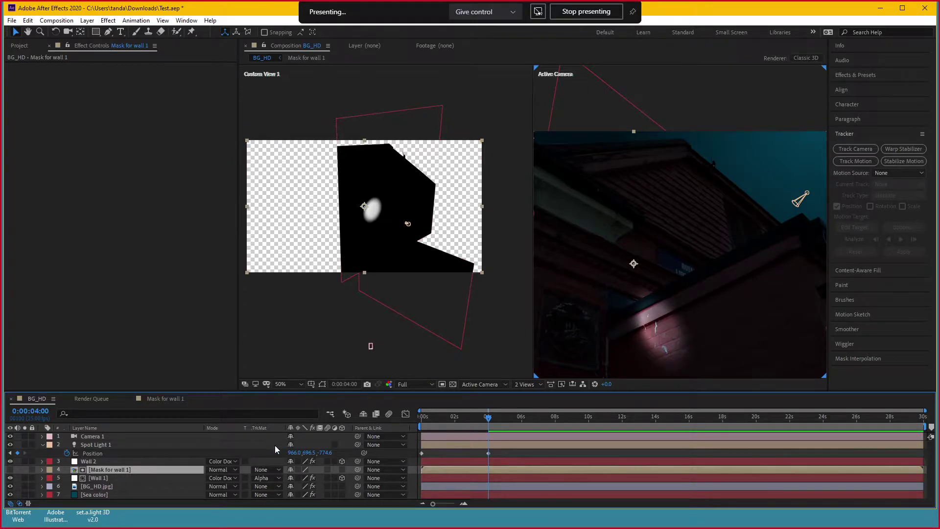
# Try Collapse Transformations on the precomp layer, recheck Wall 2 and BG_HD.jpg inside, then undo it
pyautogui.click(299, 470)
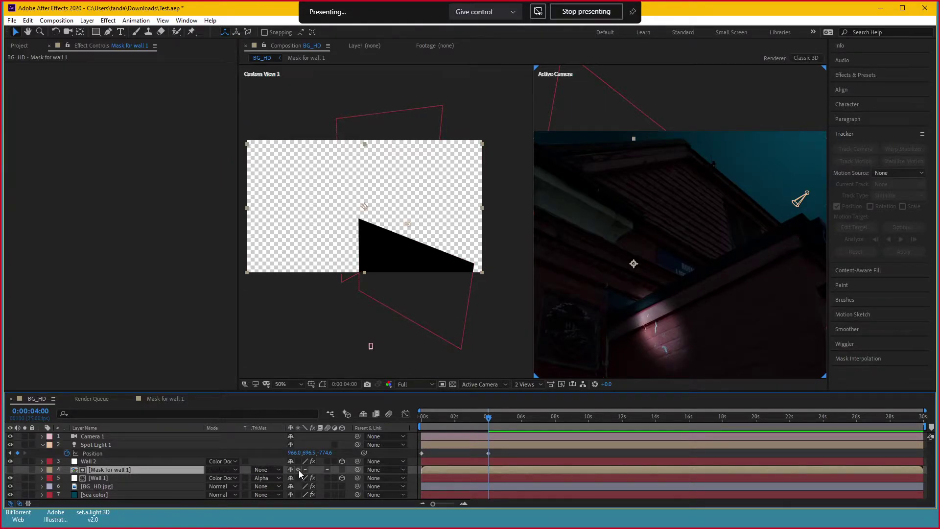
pyautogui.doubleClick(126, 469)
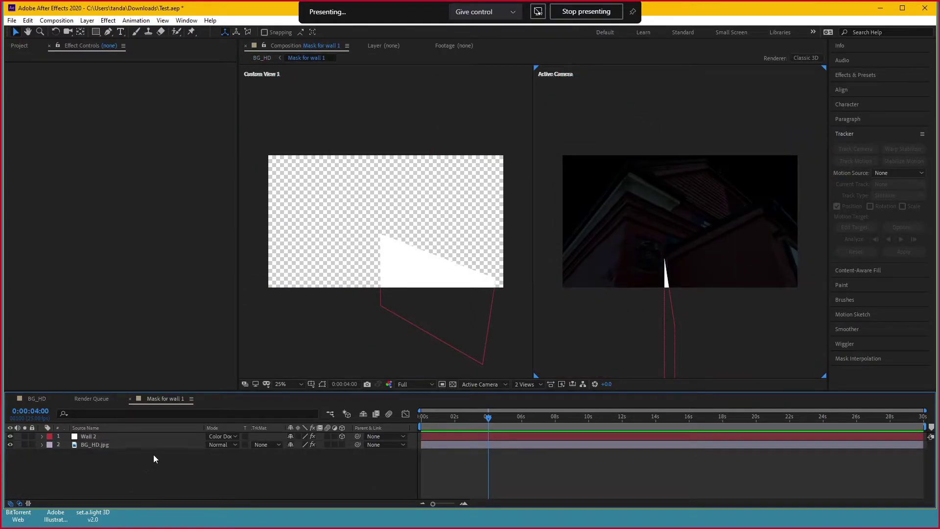
pyautogui.click(144, 436)
pyautogui.click(133, 444)
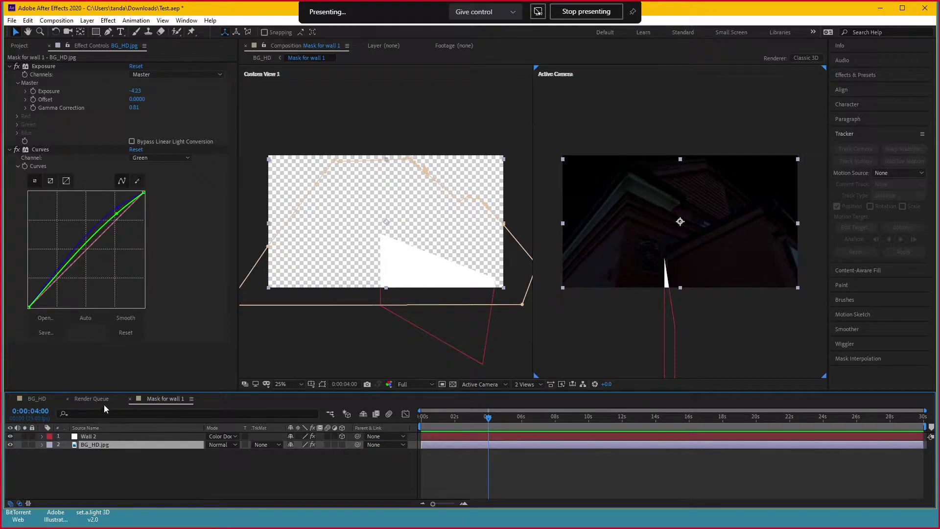
pyautogui.click(28, 402)
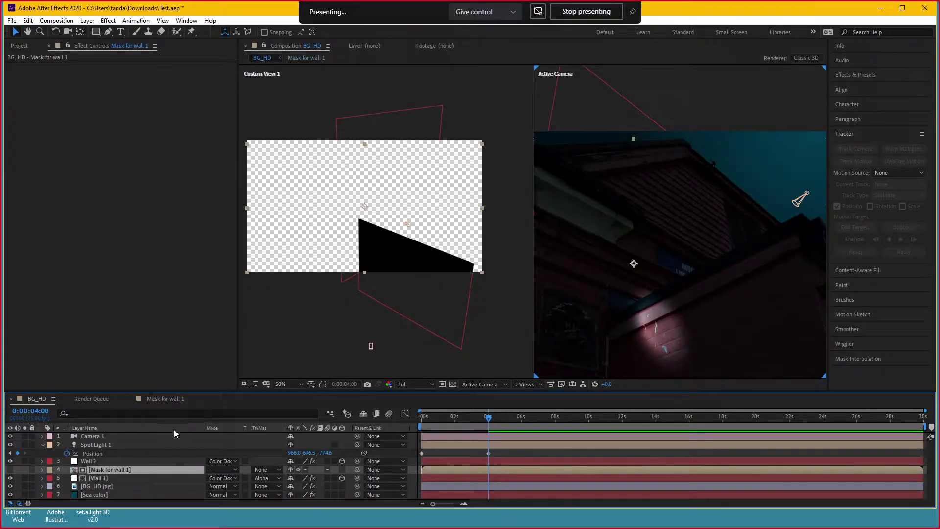
pyautogui.hotkey('ctrl', 'z')
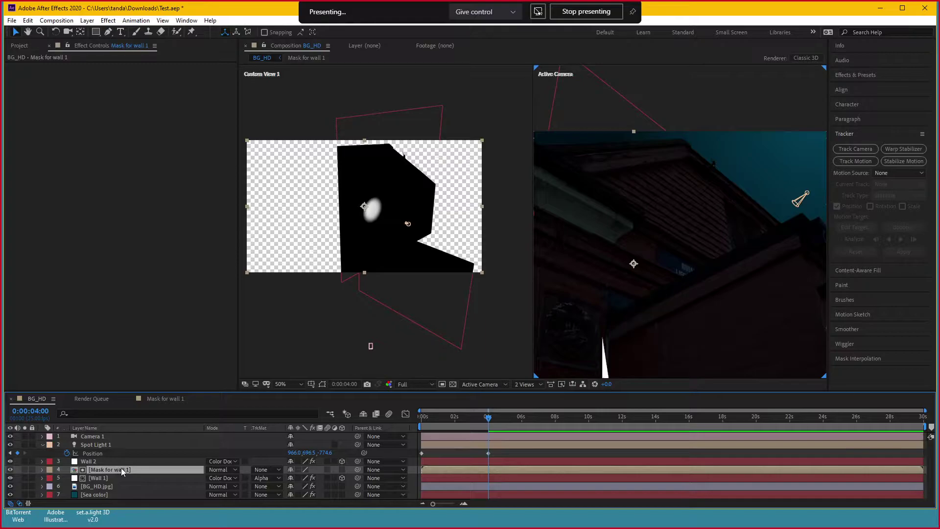
# Undo back to the earlier layer stack, removing the precomp and the Wall 3 copy
pyautogui.hotkey('ctrl', 'z')
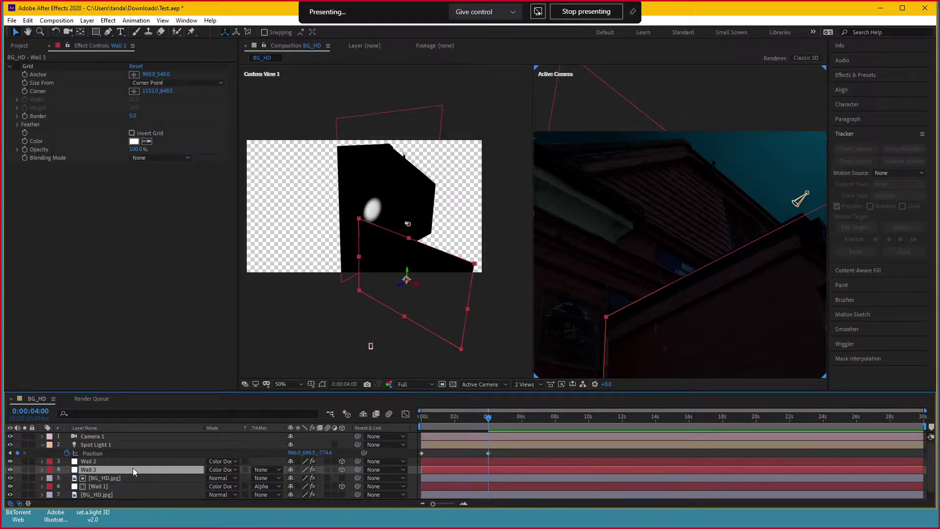
pyautogui.hotkey('ctrl', 'z')
pyautogui.hotkey('ctrl', 'z')
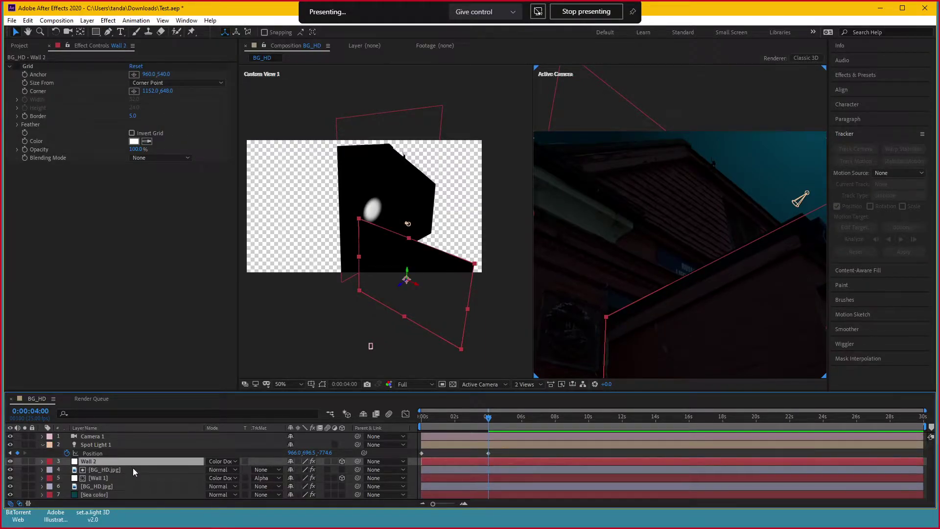
pyautogui.hotkey('ctrl', 'z')
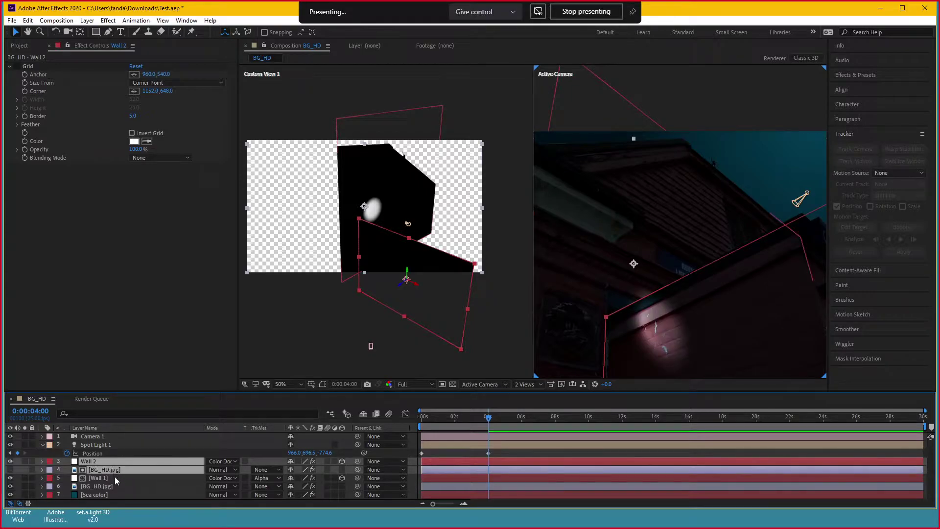
pyautogui.hotkey('ctrl', 'z')
pyautogui.hotkey('ctrl', 'z')
pyautogui.hotkey('ctrl', 'z')
# Duplicate Wall 2 directly above Wall 1, keeping the name Wall 2, and return to frame 0
pyautogui.click(107, 460)
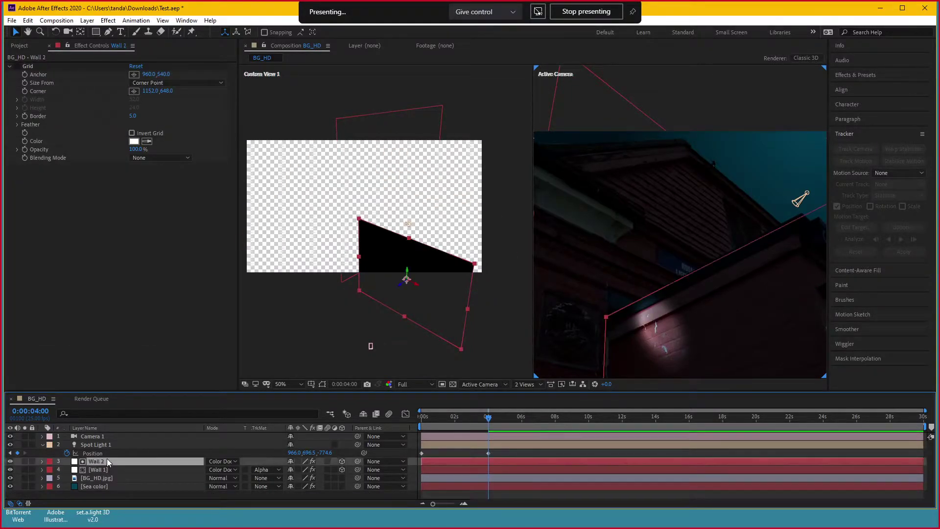
pyautogui.hotkey('ctrl', 'd')
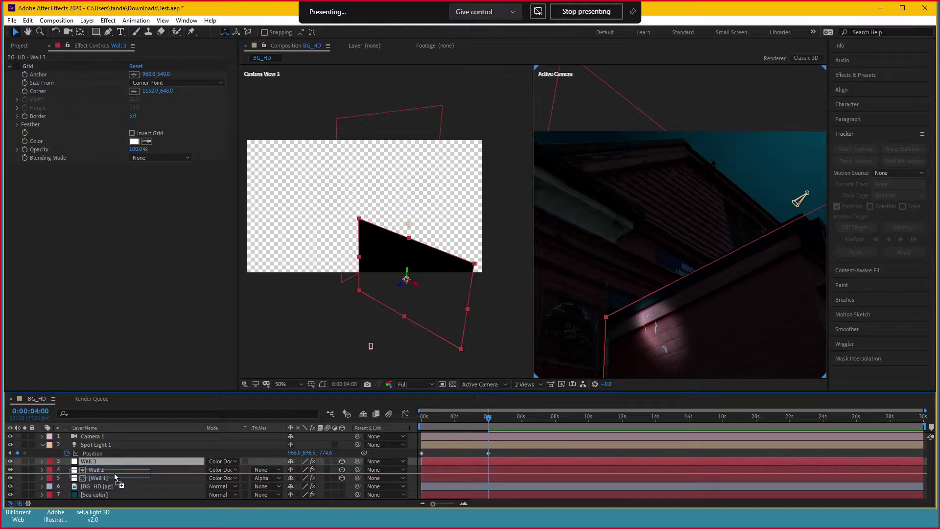
pyautogui.moveTo(116, 470); pyautogui.dragTo(115, 472)
pyautogui.press('Return')
pyautogui.press('BackSpace')
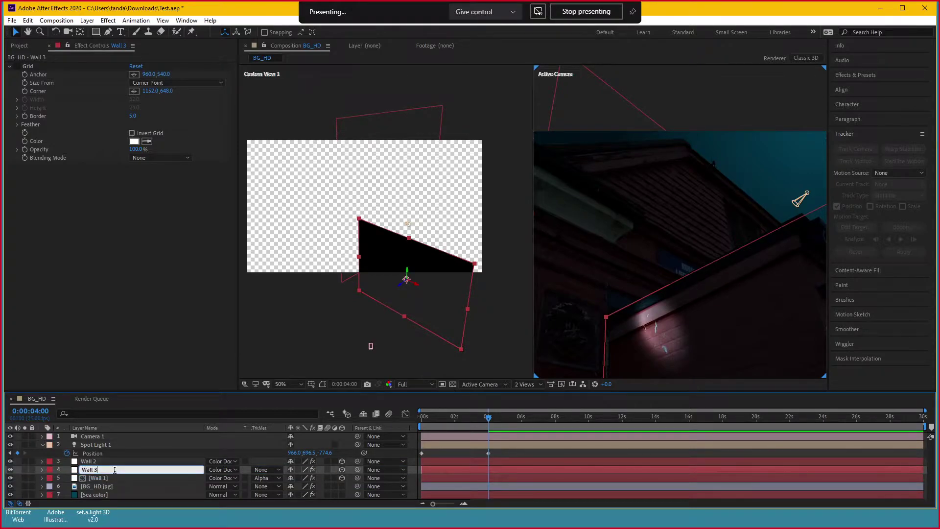
pyautogui.press('Return')
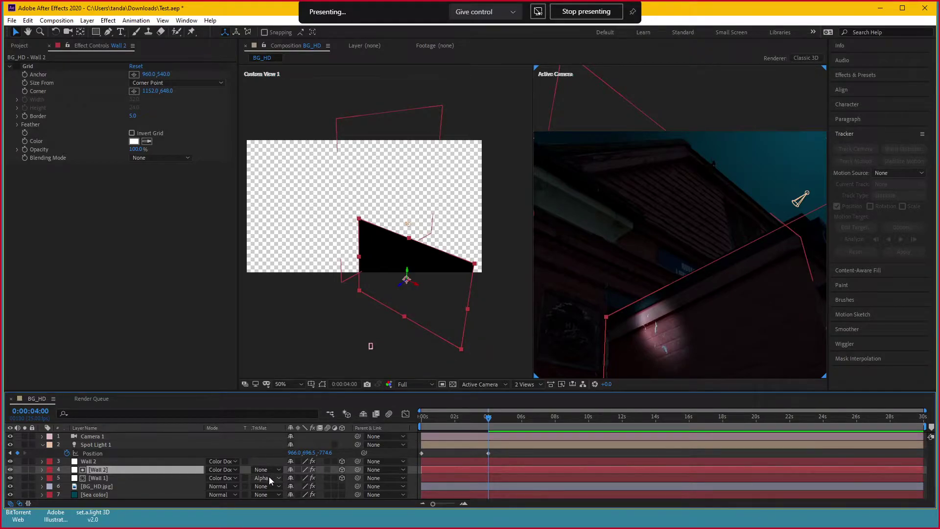
pyautogui.click(152, 478)
pyautogui.moveTo(484, 425)
pyautogui.mouseDown()
pyautogui.moveTo(421, 419)
pyautogui.moveTo(441, 416)
pyautogui.mouseUp()
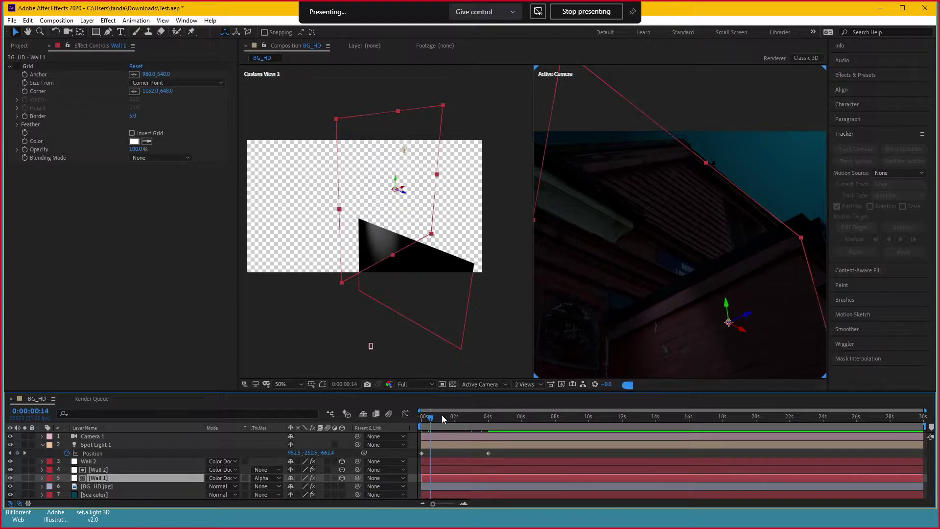
# Set Wall 1's track matte to the Wall 2 copy as inverted alpha and scrub the spotlight animation
pyautogui.click(267, 478)
pyautogui.click(284, 447)
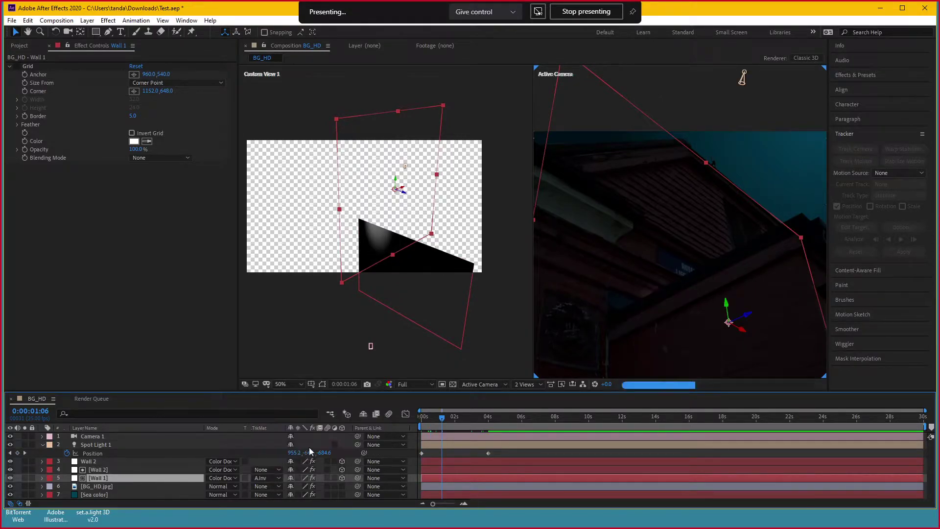
pyautogui.moveTo(444, 420); pyautogui.dragTo(562, 419)
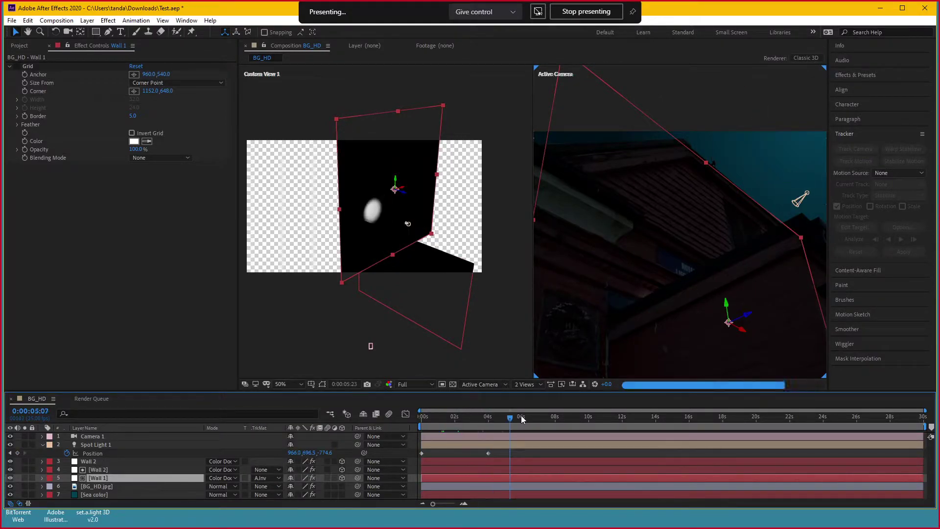
pyautogui.moveTo(480, 417); pyautogui.dragTo(309, 412)
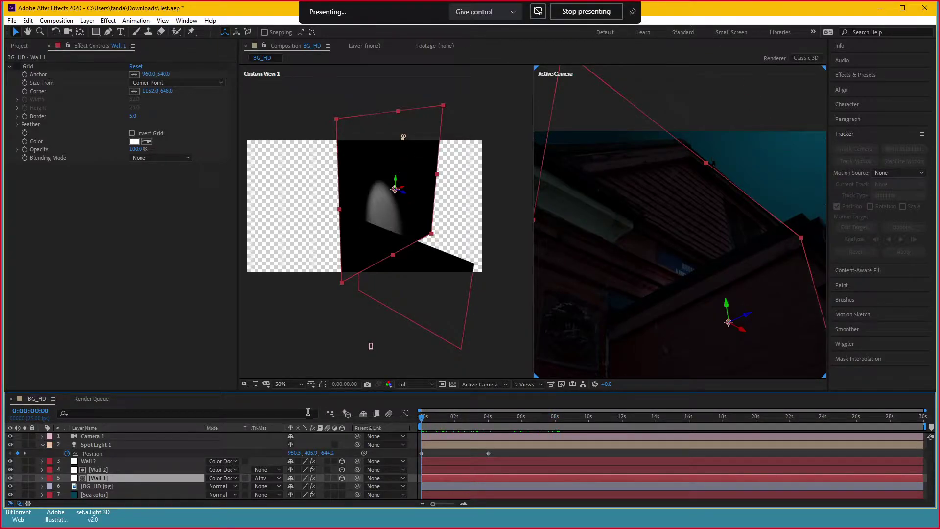
# Keyframe Spot Light 1's Point of Interest and pull its aim point up toward the building
pyautogui.click(404, 136)
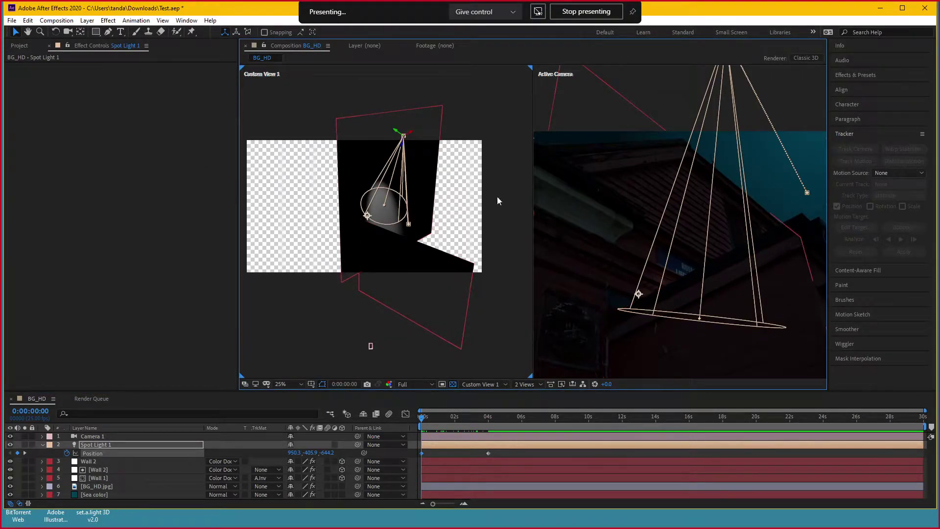
pyautogui.click(699, 321)
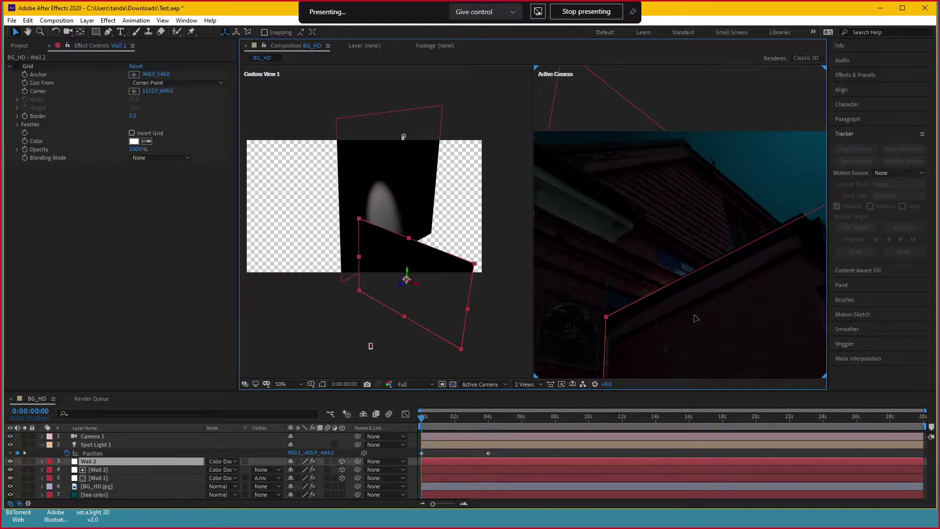
pyautogui.click(404, 137)
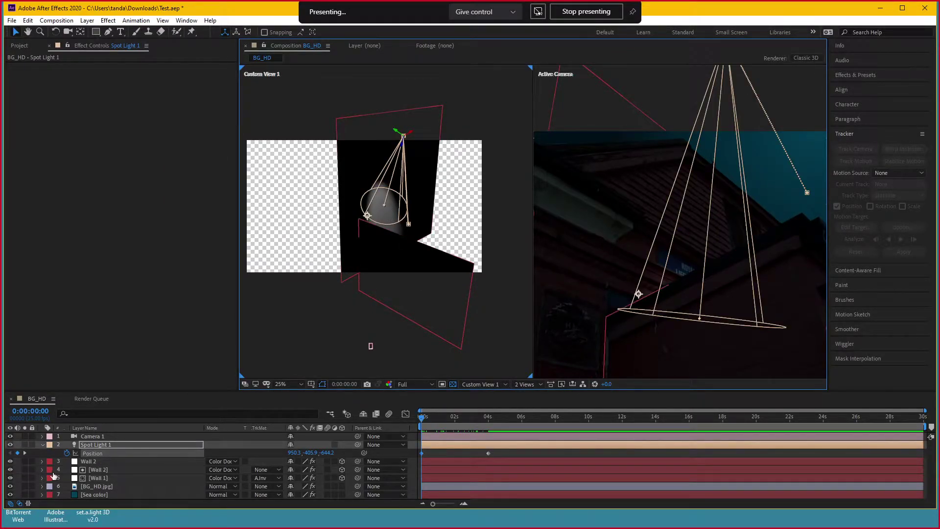
pyautogui.click(42, 444)
pyautogui.click(43, 444)
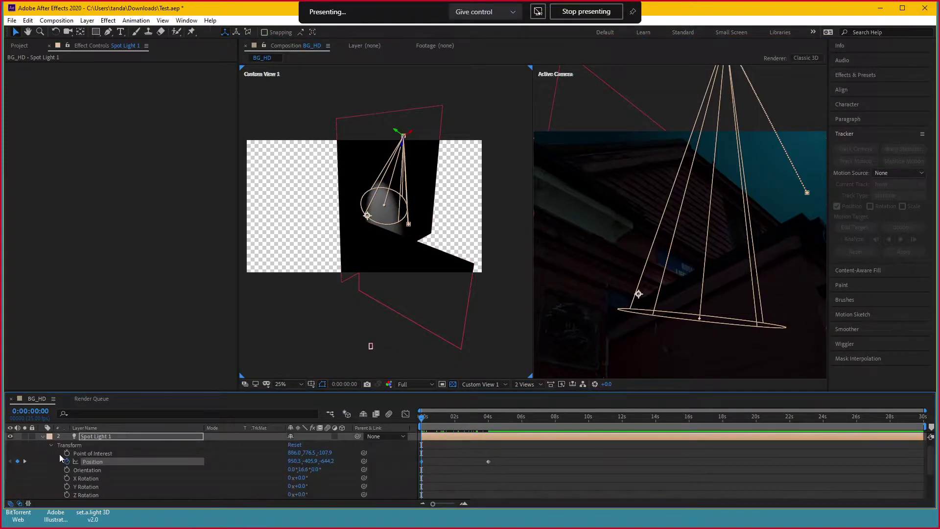
pyautogui.click(68, 454)
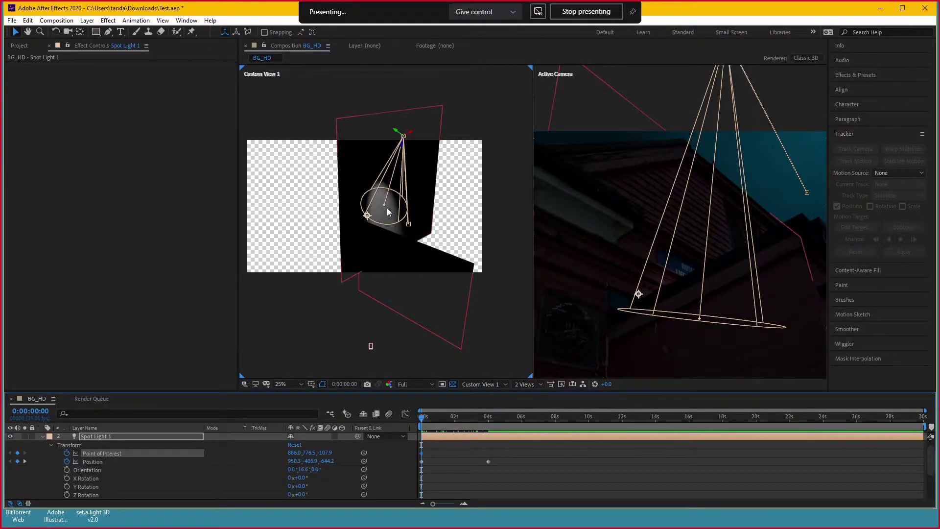
pyautogui.moveTo(410, 226); pyautogui.dragTo(353, 155)
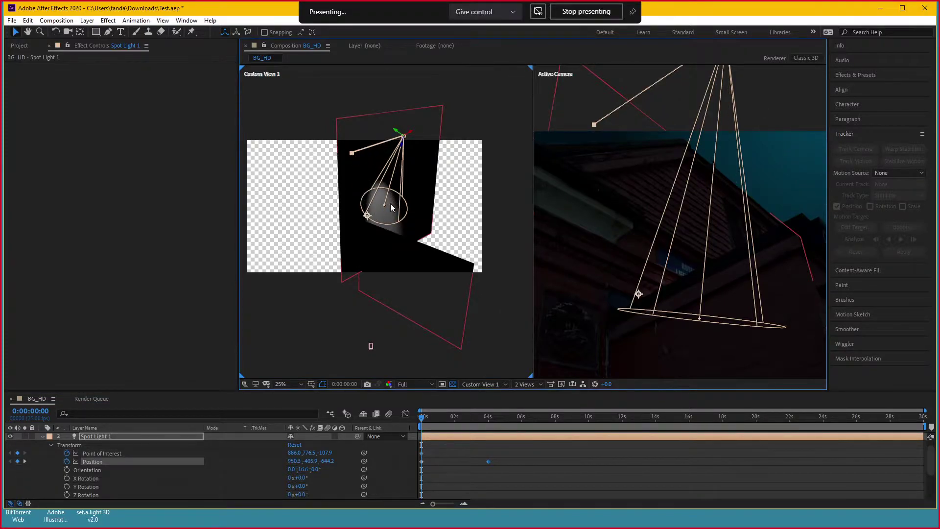
# Rotate Spot Light 1 so its beam points up-left toward the roof
pyautogui.click(373, 186)
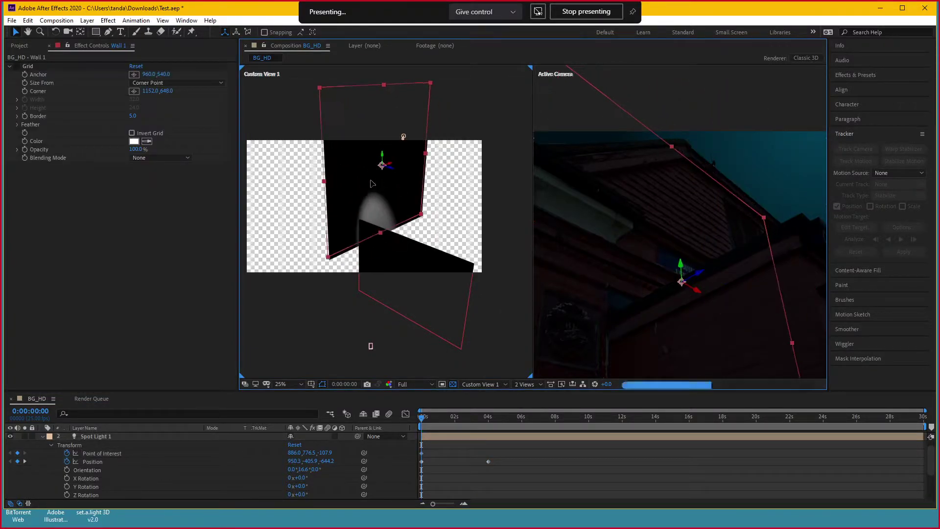
pyautogui.click(404, 137)
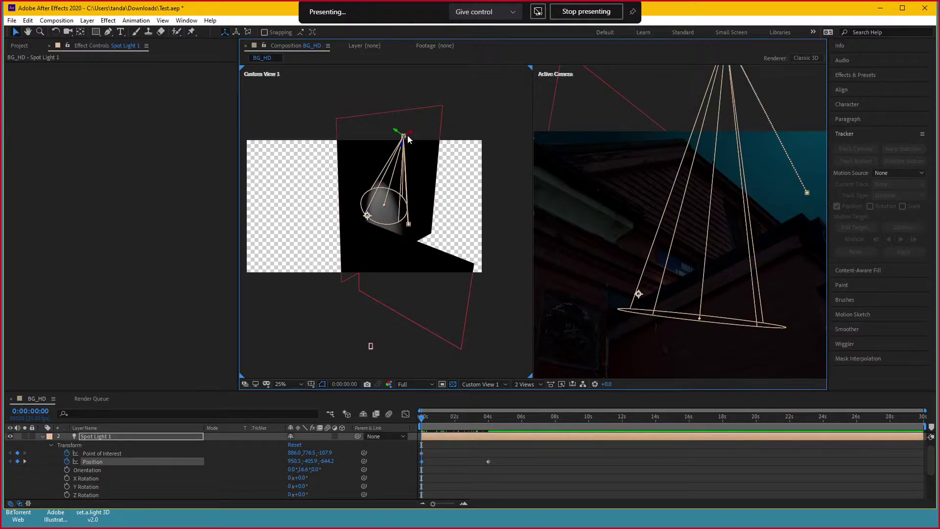
pyautogui.press('u')
pyautogui.press('w')
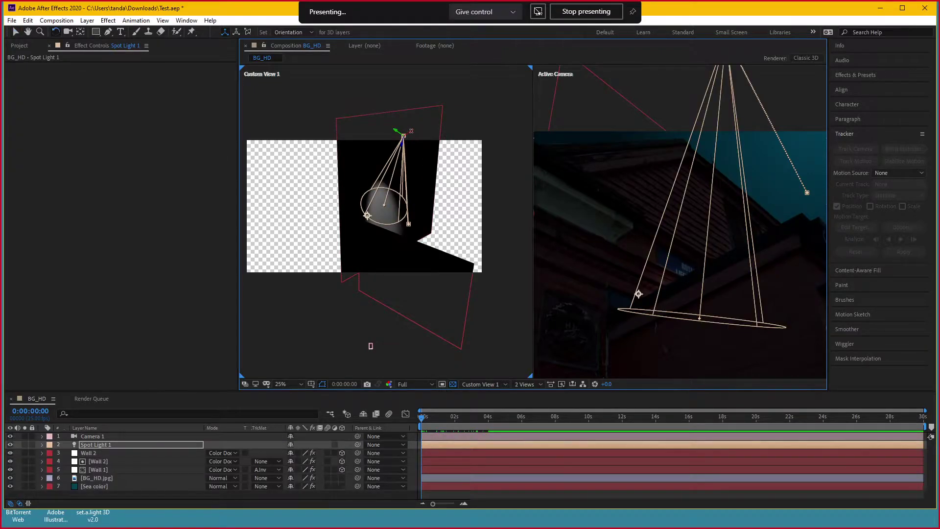
pyautogui.moveTo(385, 204)
pyautogui.mouseDown()
pyautogui.moveTo(334, 126)
pyautogui.moveTo(345, 153)
pyautogui.mouseUp()
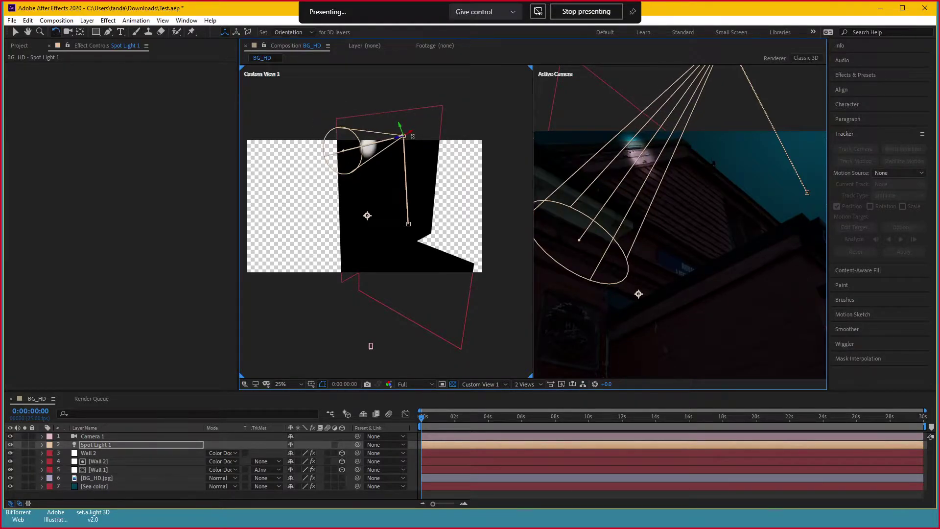
pyautogui.click(105, 468)
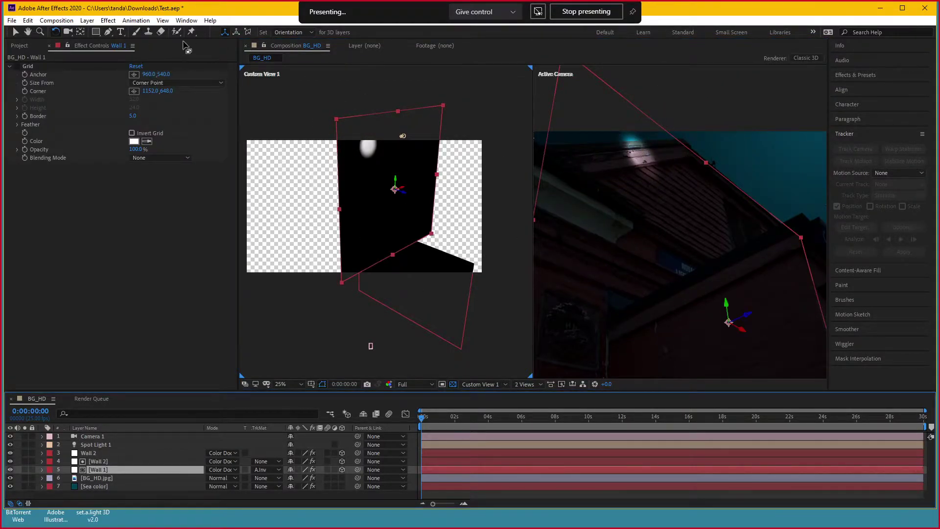
# Switch to 1 View and start a Pen mask on Wall 1 along the roof edge and corner
pyautogui.click(528, 384)
pyautogui.click(536, 399)
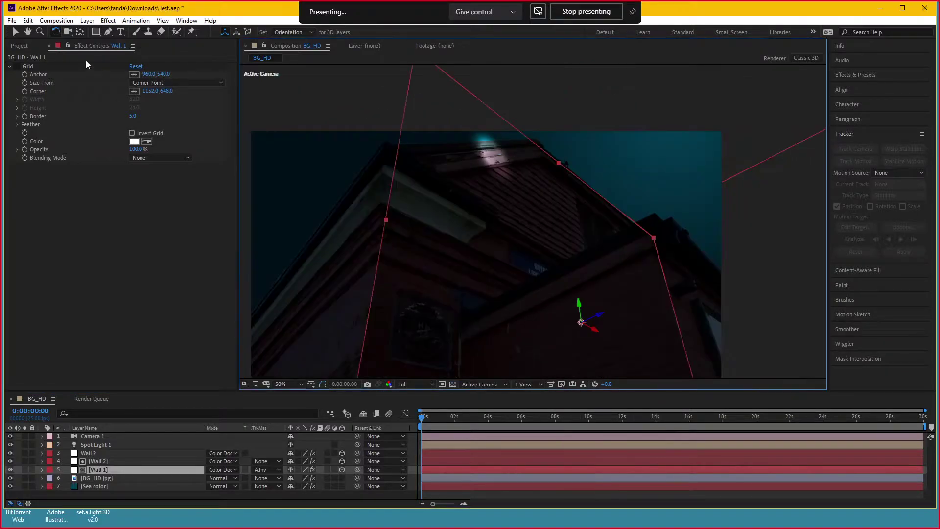
pyautogui.click(109, 31)
pyautogui.scroll(2, 407, 235)
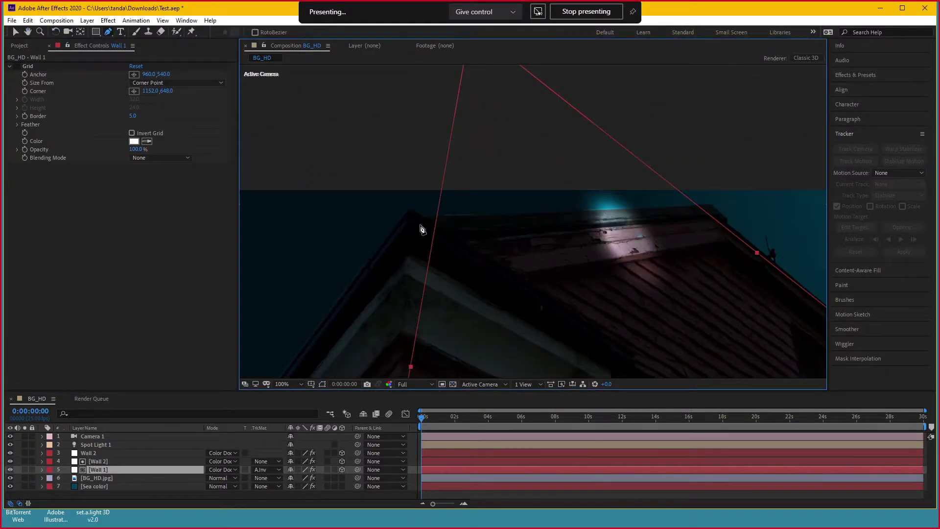
pyautogui.moveTo(427, 216); pyautogui.dragTo(448, 220)
pyautogui.click(545, 212)
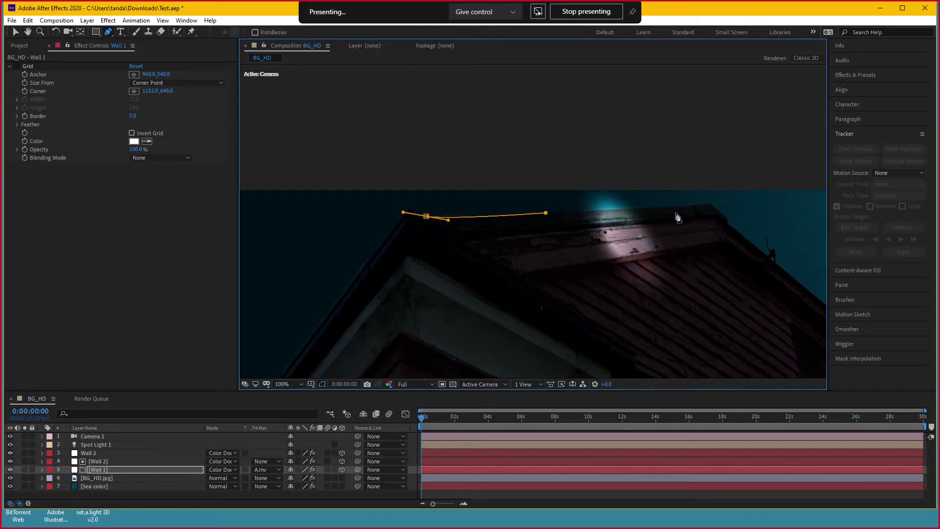
pyautogui.click(710, 205)
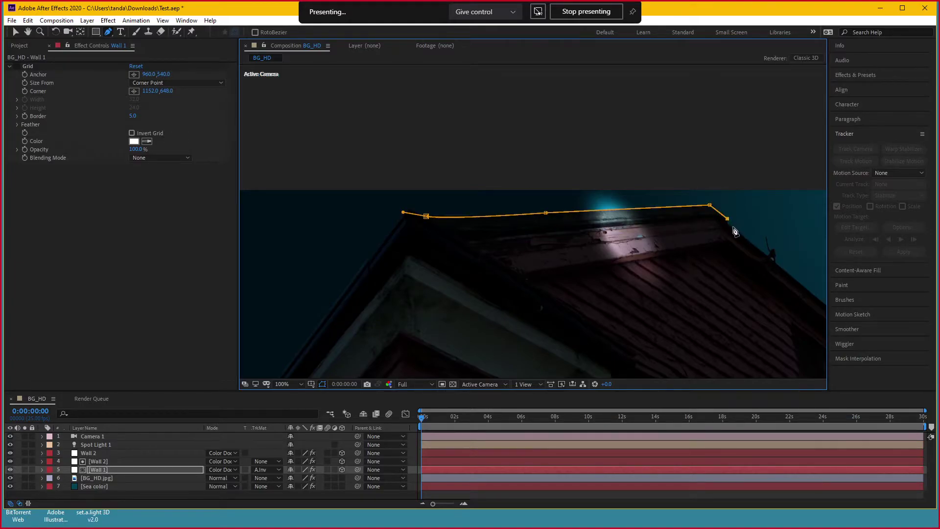
pyautogui.click(731, 226)
pyautogui.scroll(-3, 645, 256)
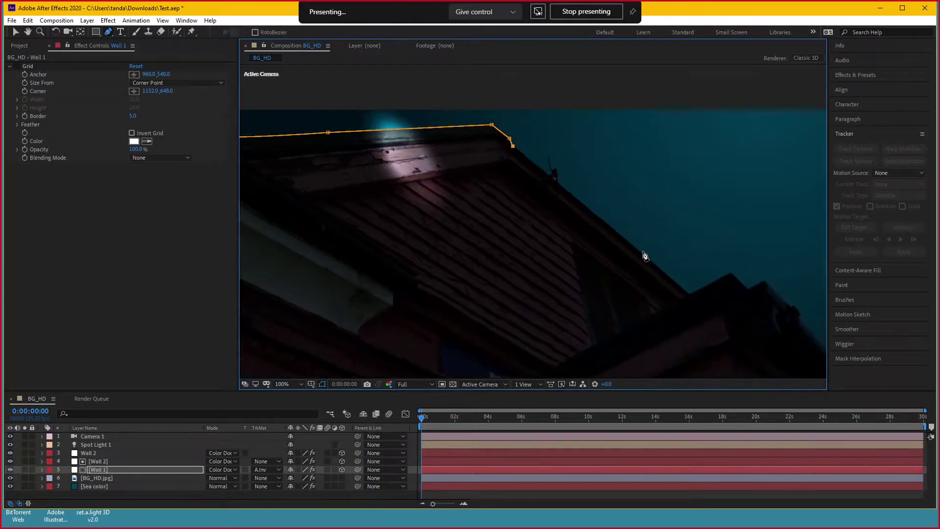
pyautogui.click(691, 295)
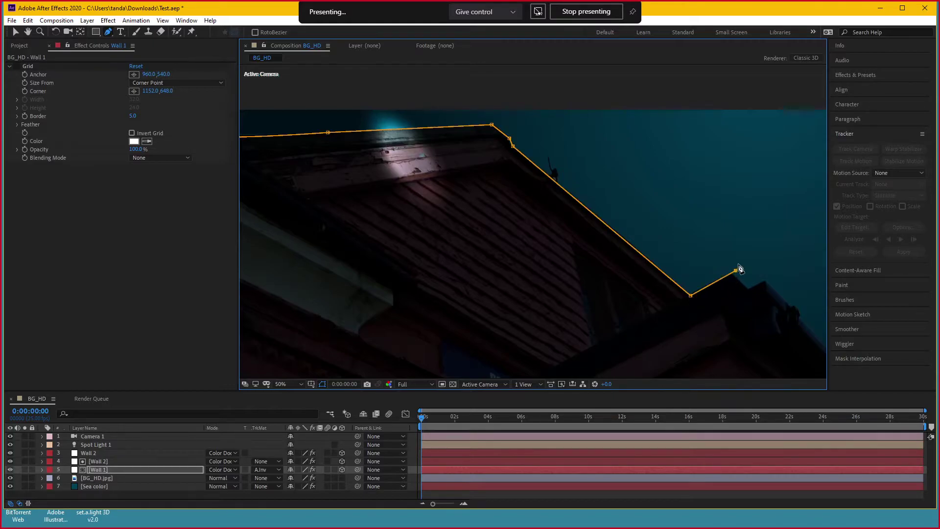
# Close the roofline mask with points below the frame and back up to the roof's left corner
pyautogui.press(',')
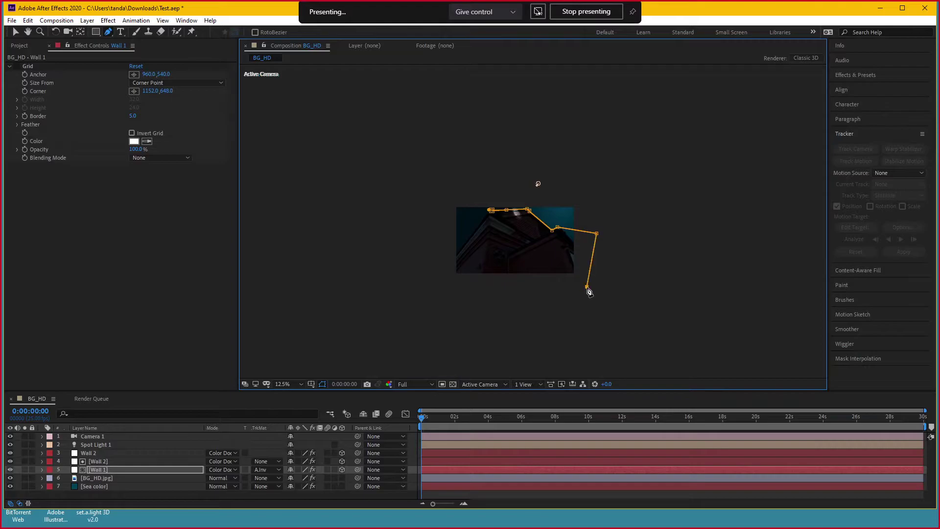
pyautogui.click(426, 287)
pyautogui.scroll(5, 441, 266)
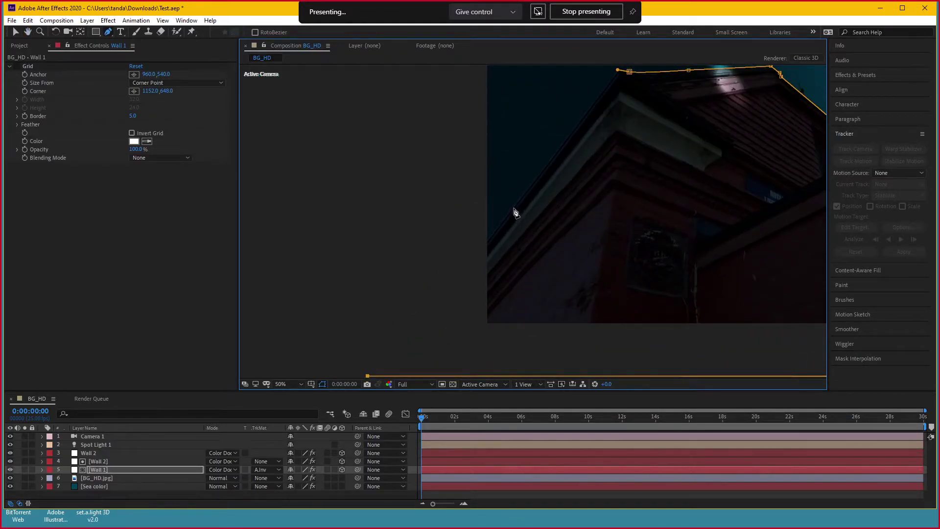
pyautogui.click(515, 211)
pyautogui.scroll(3, 564, 199)
pyautogui.scroll(2, 576, 192)
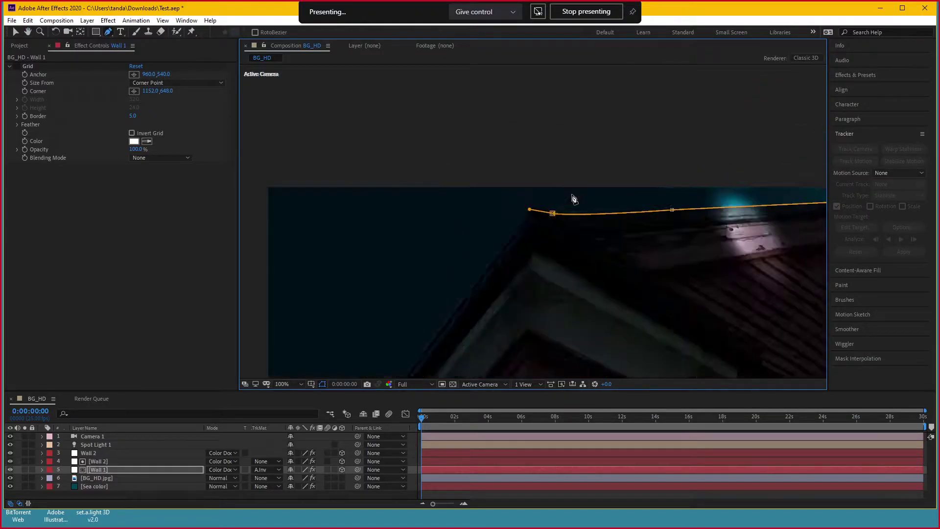
pyautogui.scroll(2, 481, 269)
pyautogui.click(532, 267)
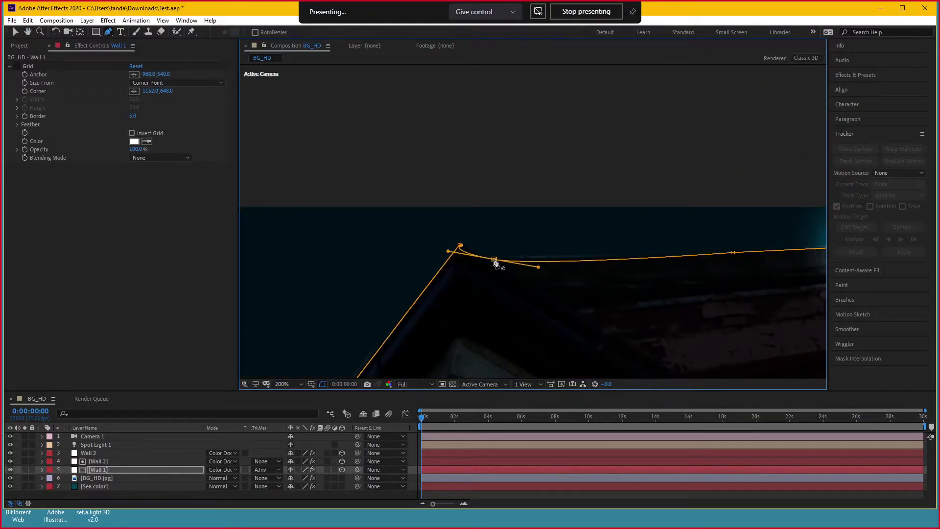
pyautogui.scroll(-4, 563, 267)
pyautogui.moveTo(628, 263); pyautogui.dragTo(590, 260)
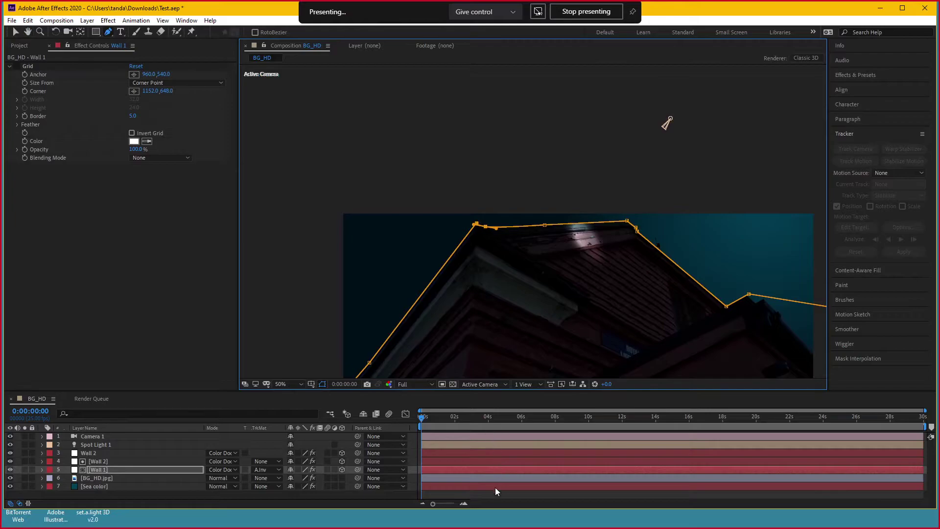
# Select Wall 1 to see its mask and preview the light animation from the start
pyautogui.click(120, 471)
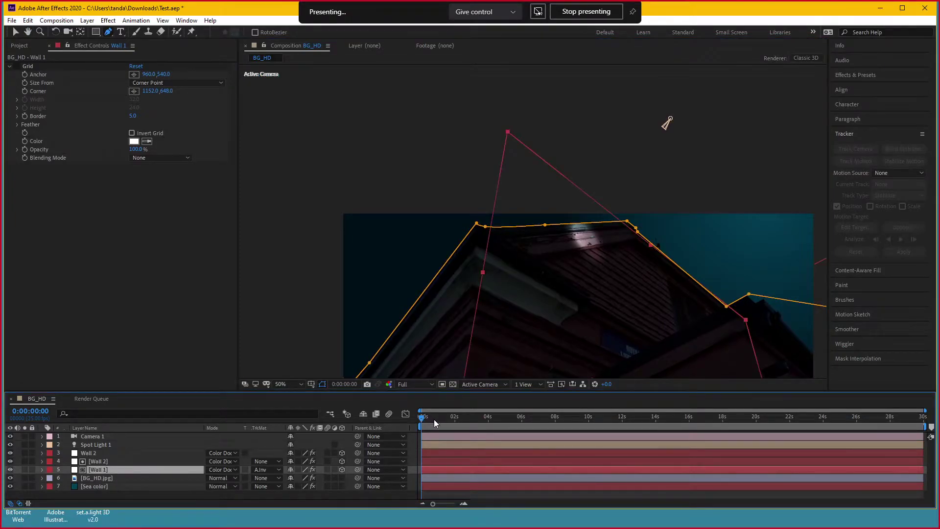
pyautogui.click(434, 420)
pyautogui.press('Home')
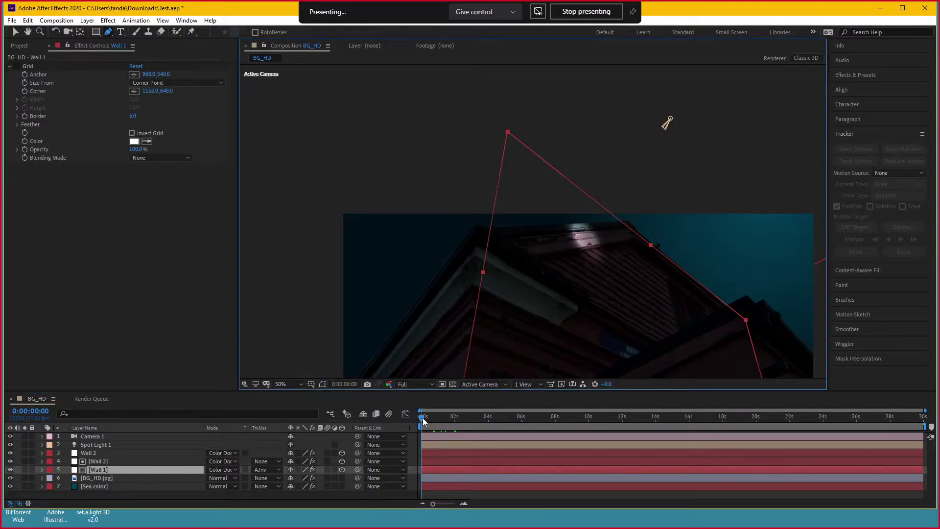
pyautogui.moveTo(422, 418); pyautogui.dragTo(501, 418)
pyautogui.press('space')
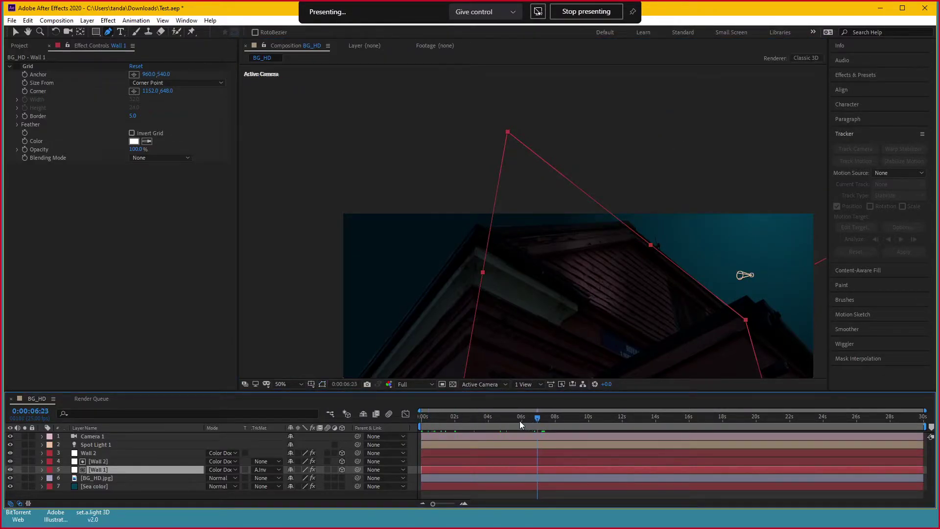
pyautogui.press('Home')
pyautogui.click(107, 443)
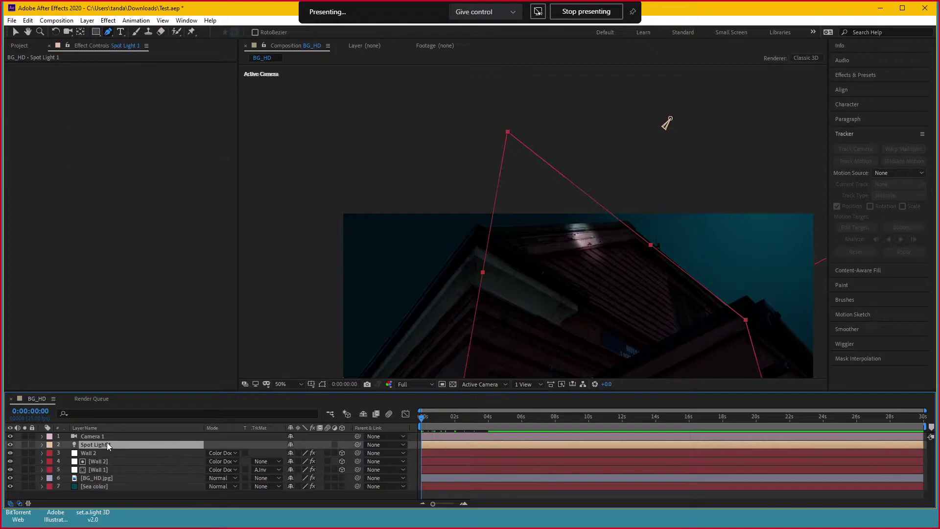
# Delete Spot Light 1's 4-second Position keyframe and show a custom view beside the camera view
pyautogui.press('p')
pyautogui.click(488, 454)
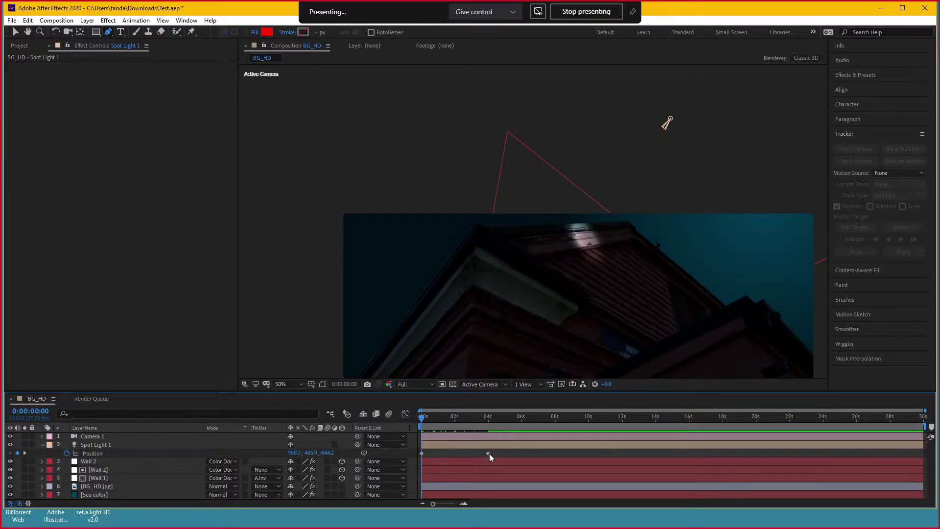
pyautogui.press('Delete')
pyautogui.moveTo(618, 295); pyautogui.dragTo(619, 245)
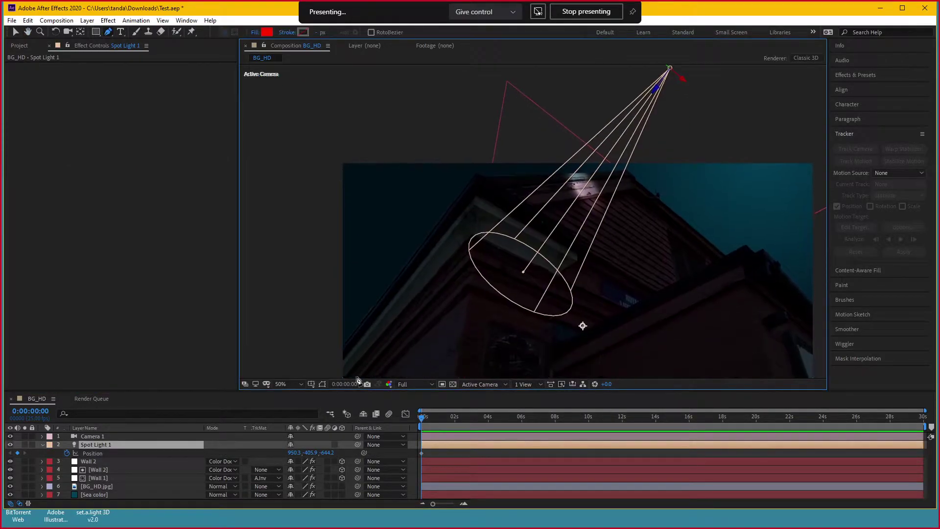
pyautogui.click(528, 384)
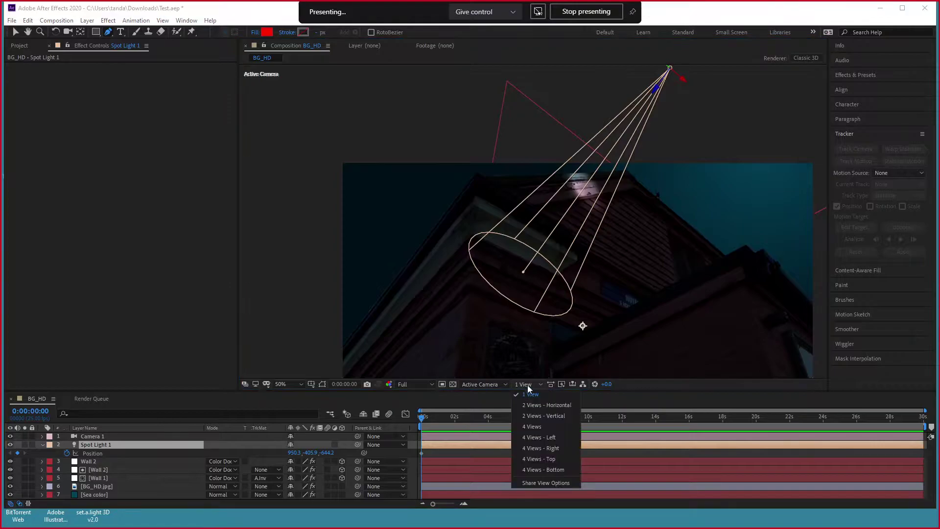
pyautogui.click(536, 417)
pyautogui.click(489, 421)
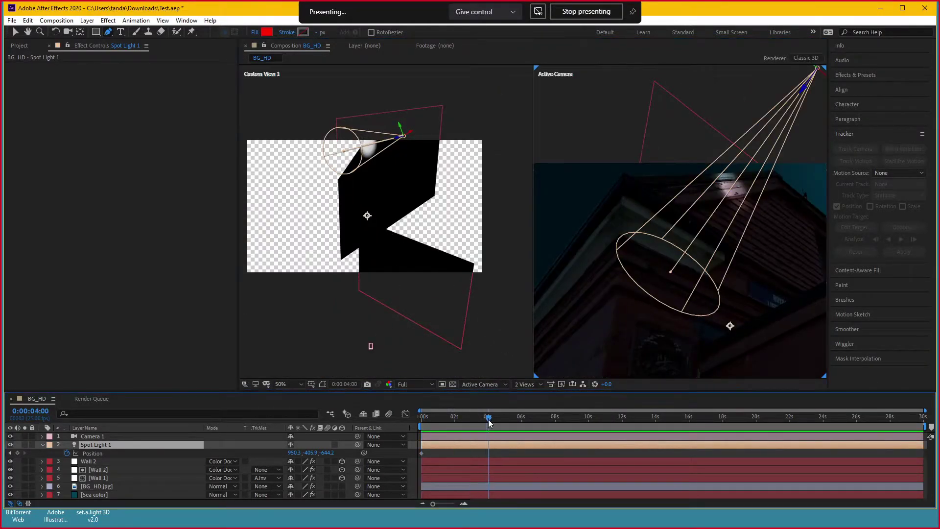
# At 0:00:04:01, drag Spot Light 1 lower over the building to 1227.1, 621.2, -291.1
pyautogui.press('v')
pyautogui.moveTo(401, 130); pyautogui.dragTo(406, 223)
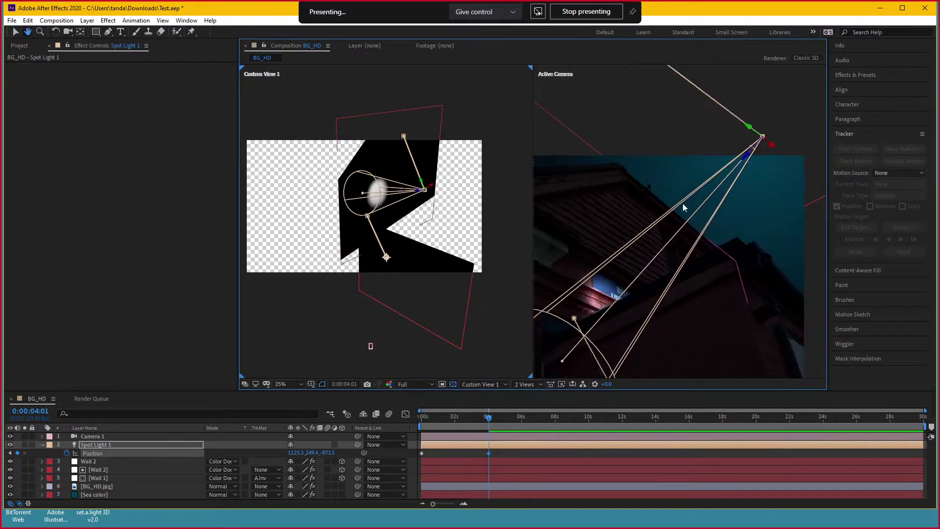
pyautogui.moveTo(750, 157); pyautogui.dragTo(725, 194)
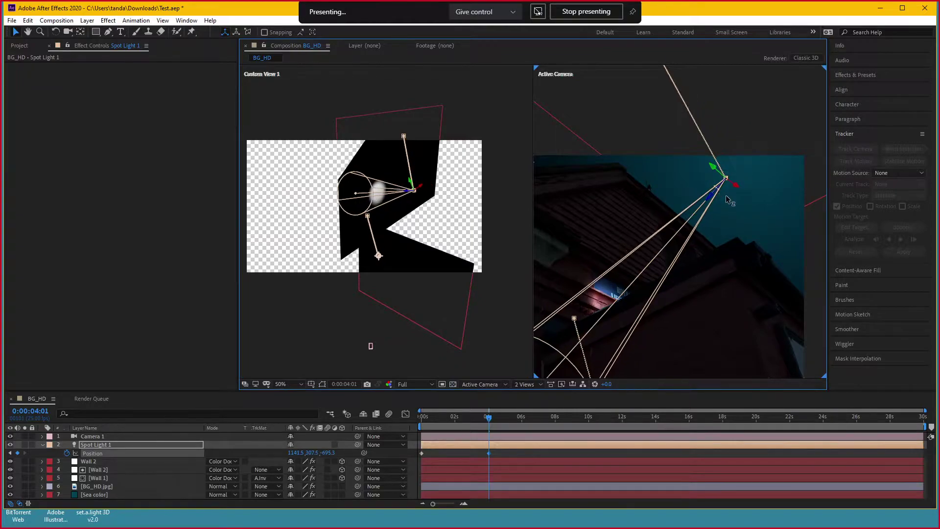
pyautogui.hotkey('ctrl', 'z')
pyautogui.press(',')
pyautogui.press(',')
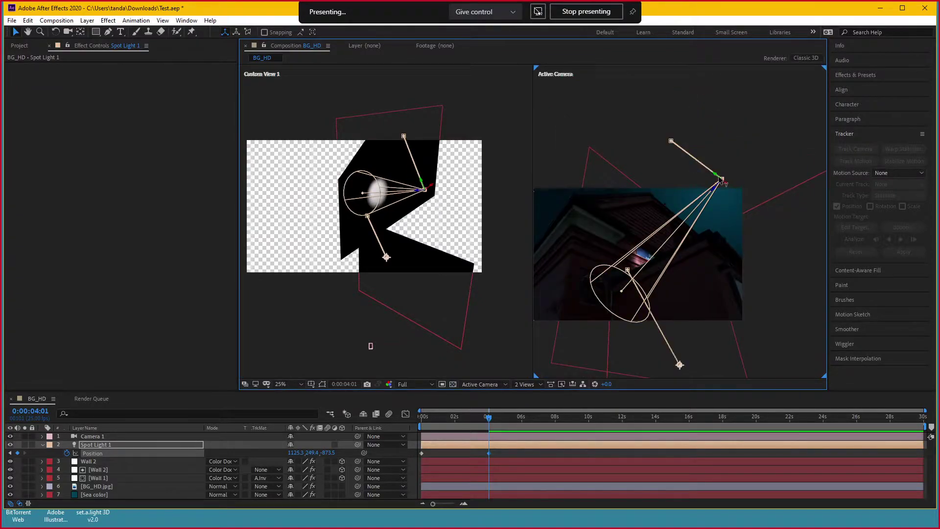
pyautogui.moveTo(420, 196); pyautogui.dragTo(375, 196)
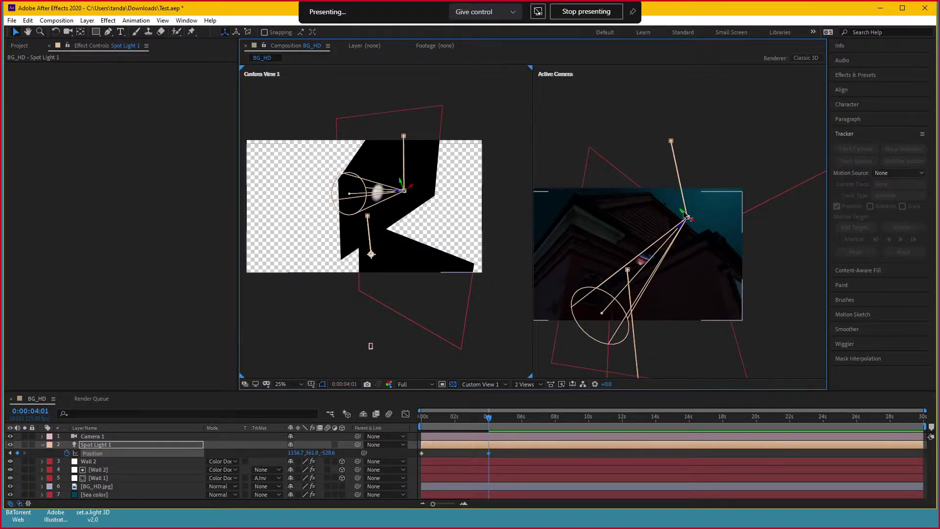
pyautogui.moveTo(685, 214); pyautogui.dragTo(698, 228)
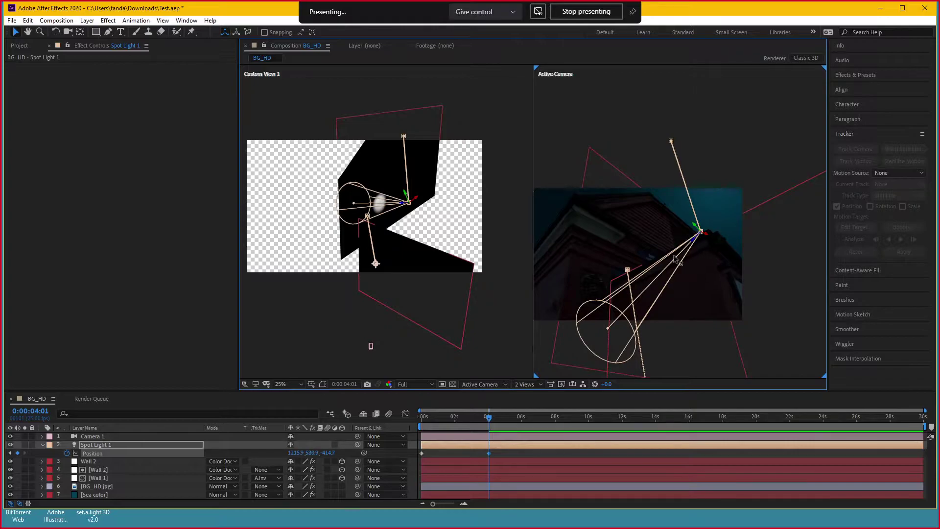
pyautogui.moveTo(676, 259); pyautogui.dragTo(679, 279)
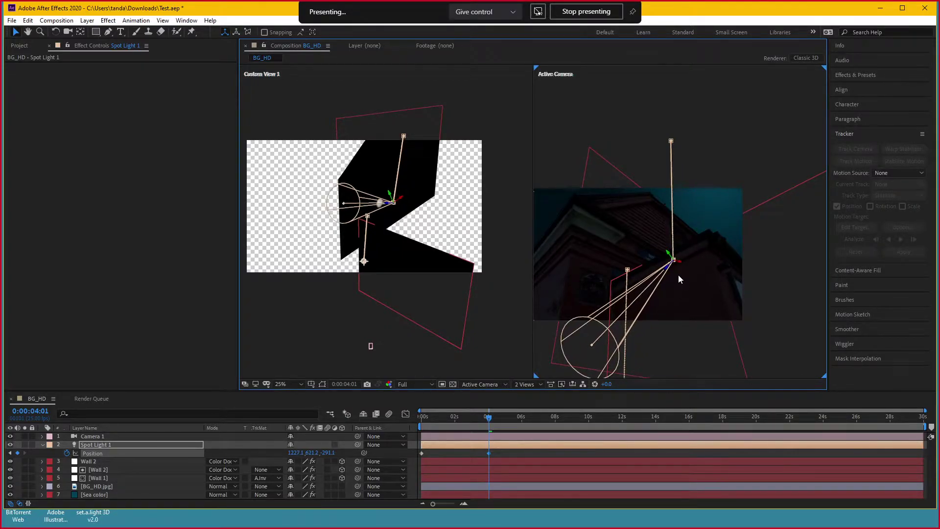
pyautogui.press('space')
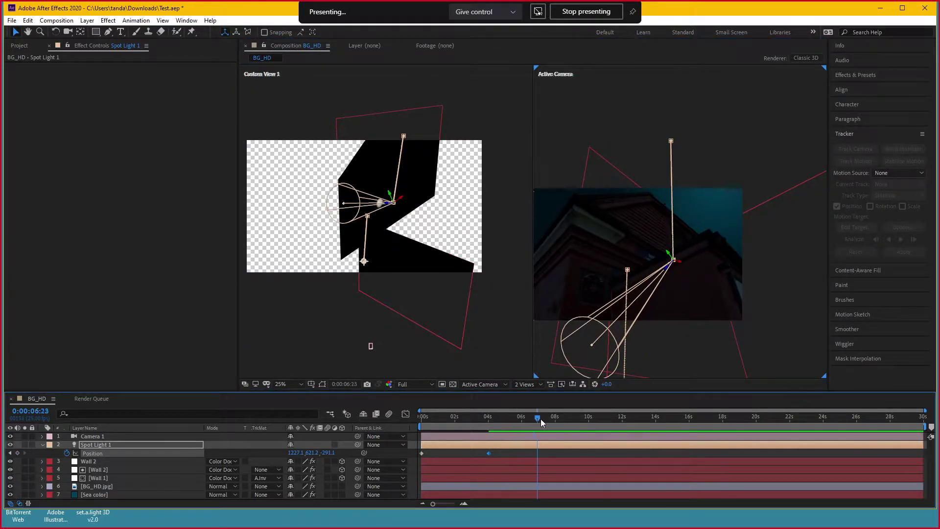
# At 0:00:07:04, drag Spot Light 1 below the building's lower left, keyframing 1058.7, 1343.9, 221.0
pyautogui.moveTo(675, 260); pyautogui.dragTo(617, 241)
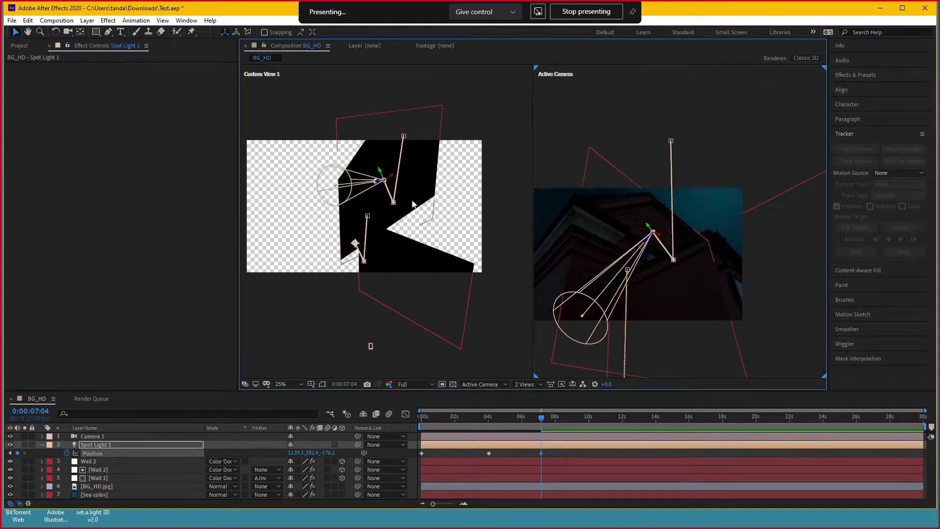
pyautogui.moveTo(379, 186); pyautogui.dragTo(319, 258)
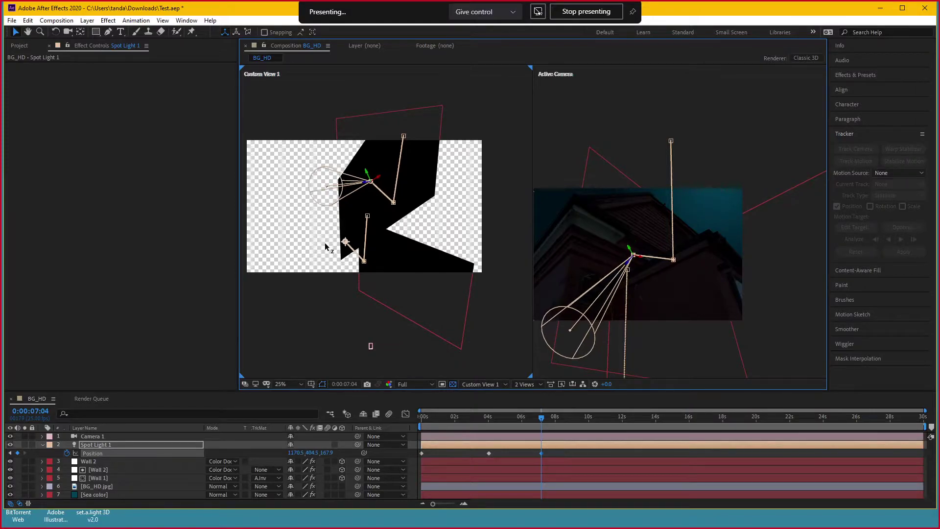
pyautogui.moveTo(361, 180); pyautogui.dragTo(355, 177)
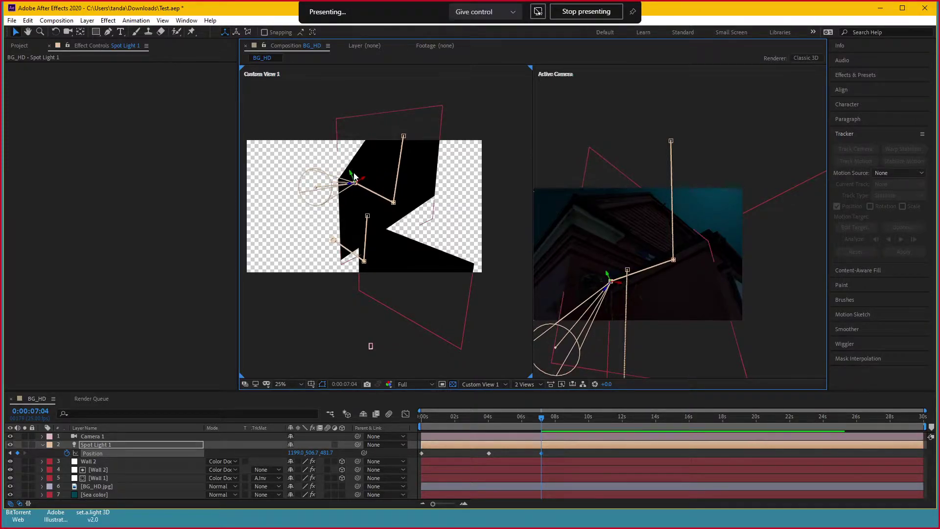
pyautogui.moveTo(351, 210)
pyautogui.mouseDown()
pyautogui.moveTo(383, 227)
pyautogui.moveTo(364, 271)
pyautogui.mouseUp()
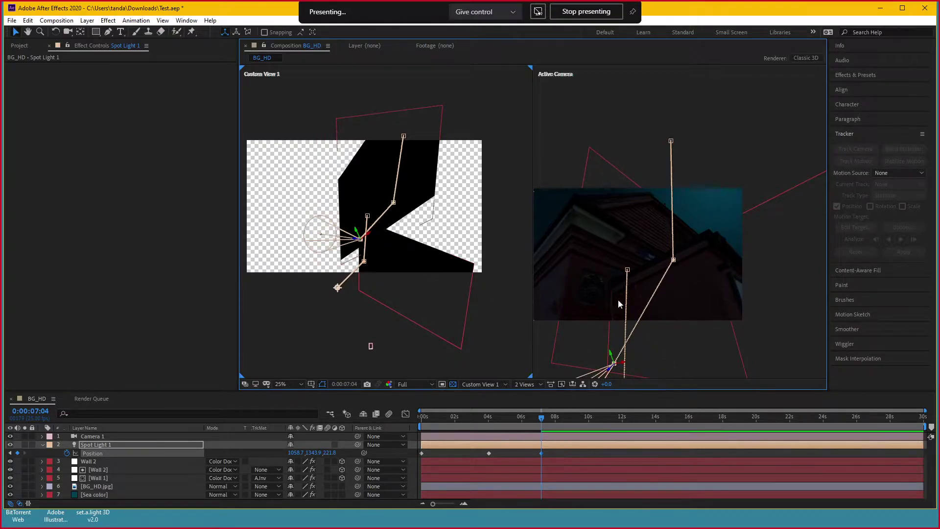
pyautogui.scroll(2, 624, 302)
# Curve the motion path with Convert Vertex Tool handles and move the light up-left to 1026.9, 1224.9, 263.4
pyautogui.click(108, 32)
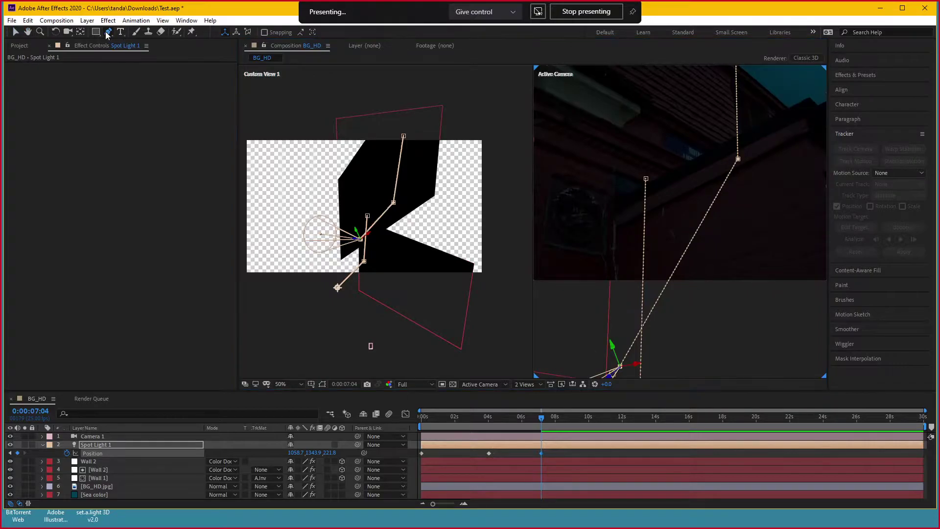
pyautogui.click(110, 38)
pyautogui.click(142, 65)
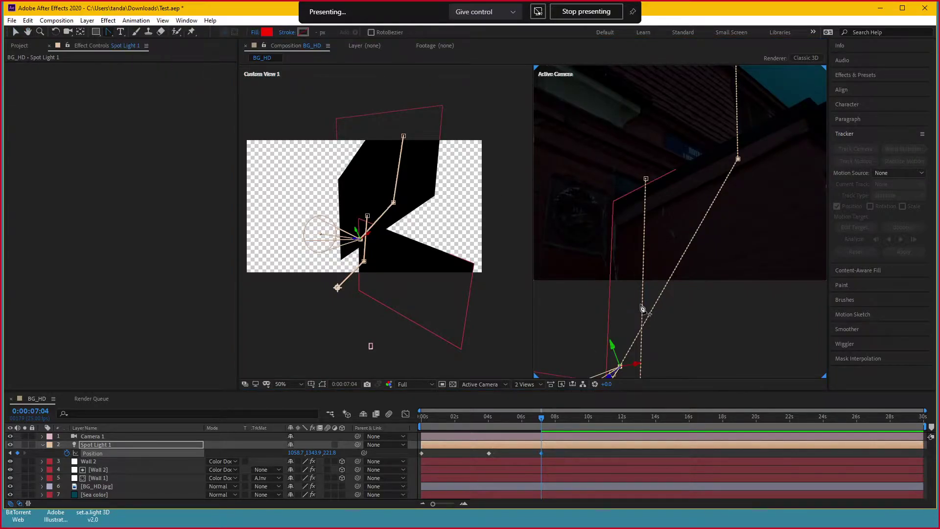
pyautogui.click(623, 366)
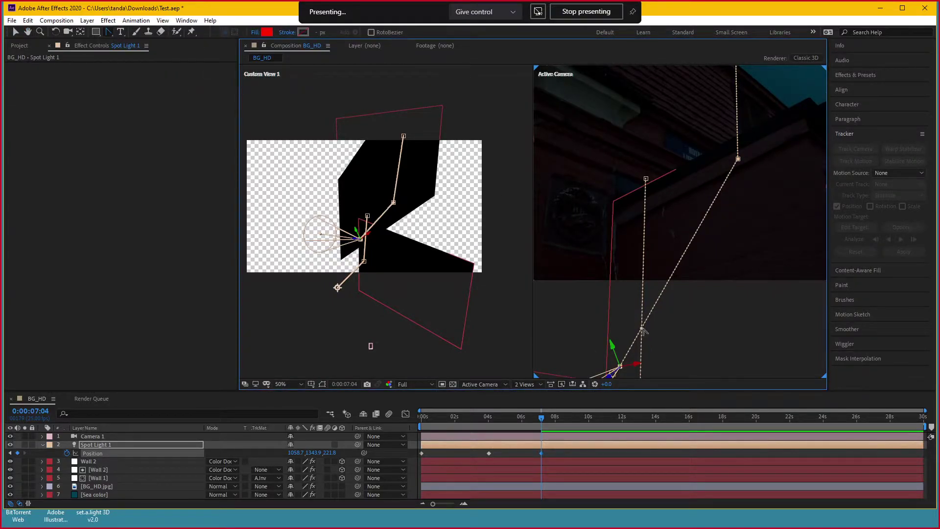
pyautogui.moveTo(621, 366); pyautogui.dragTo(621, 125)
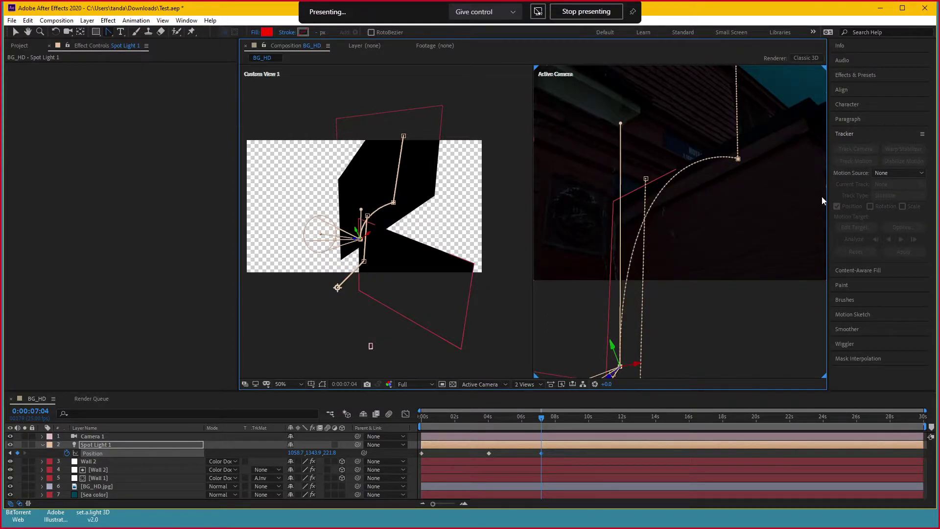
pyautogui.click(738, 160)
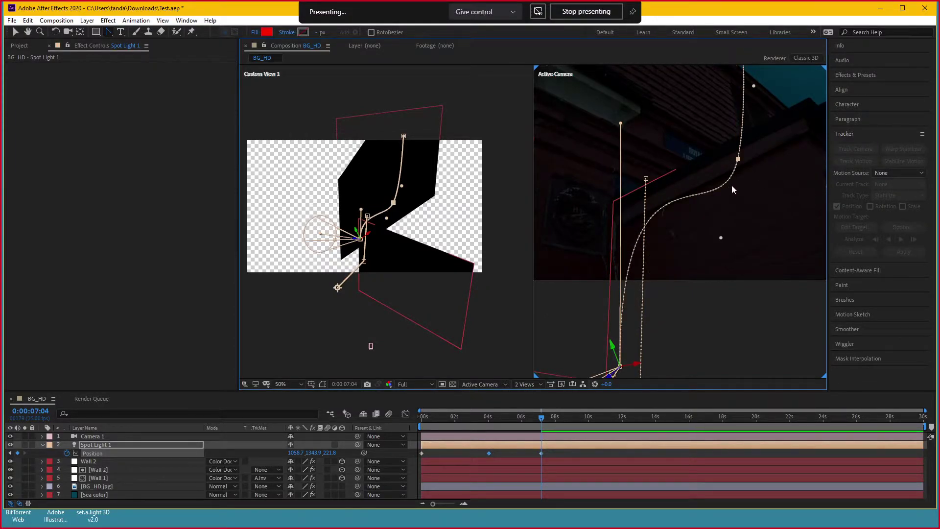
pyautogui.hotkey('ctrl', 'z')
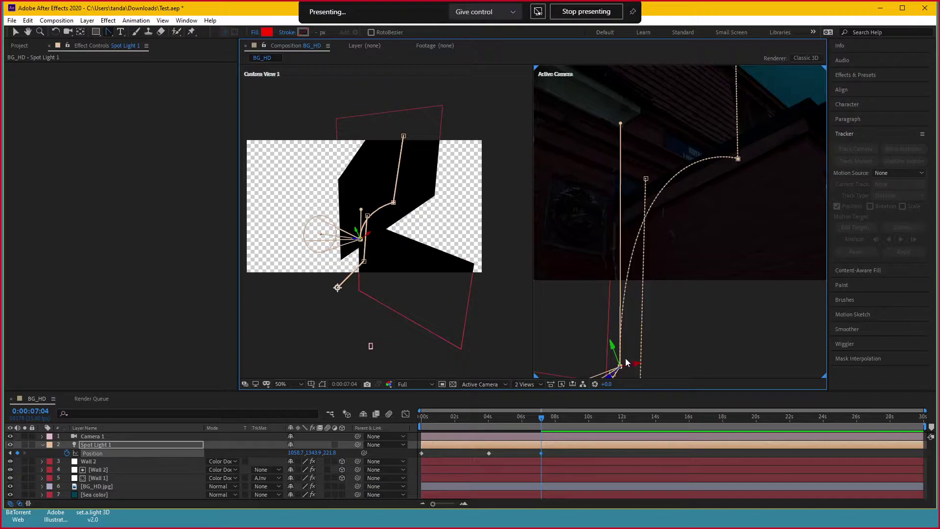
pyautogui.press('v')
pyautogui.moveTo(616, 344); pyautogui.dragTo(374, 260)
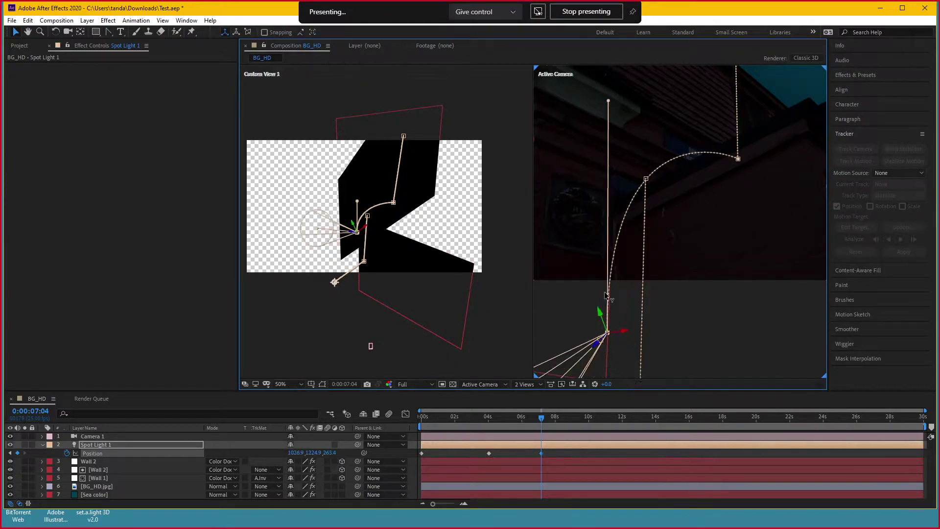
# Orbit the custom view and move Spot Light 1's 7-second position left to 518.9, 1046.8, -259.8
pyautogui.click(375, 260)
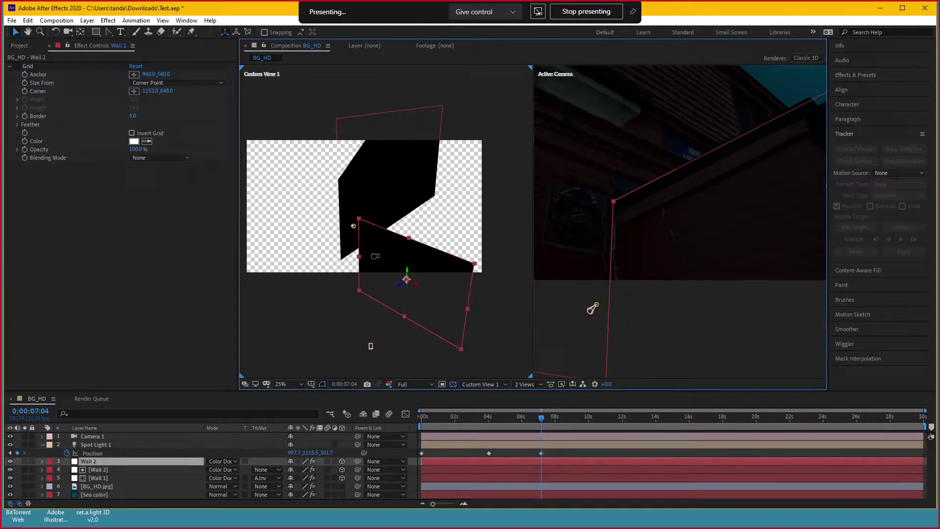
pyautogui.press('c')
pyautogui.moveTo(374, 261)
pyautogui.mouseDown()
pyautogui.moveTo(361, 230)
pyautogui.moveTo(363, 240)
pyautogui.mouseUp()
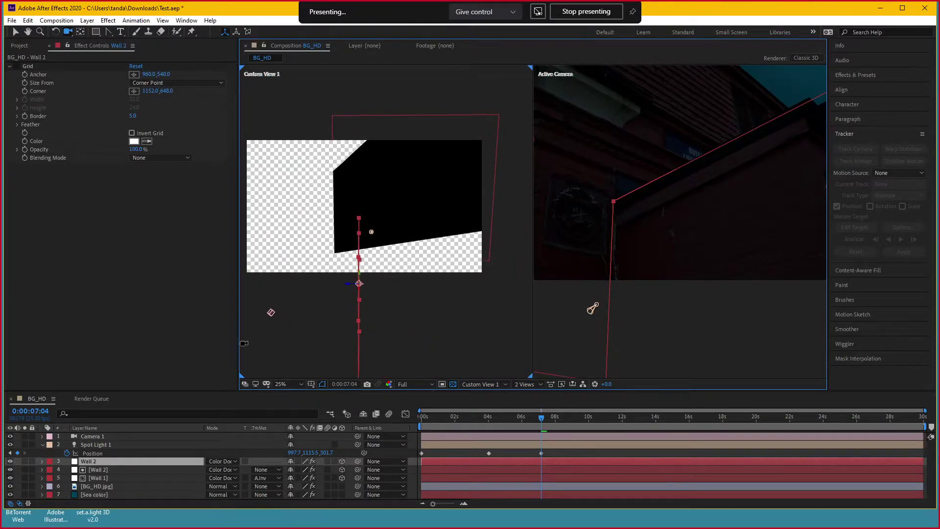
pyautogui.click(111, 444)
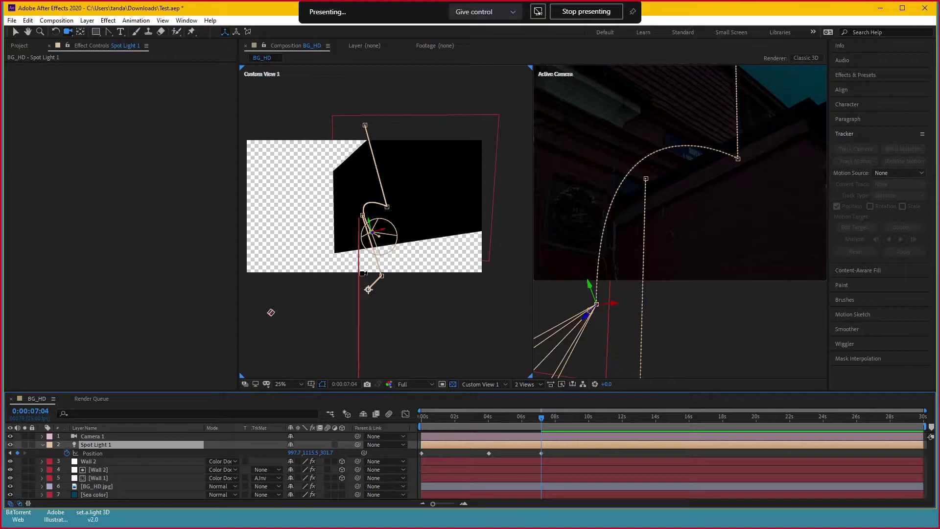
pyautogui.press('v')
pyautogui.moveTo(398, 233)
pyautogui.mouseDown()
pyautogui.moveTo(357, 243)
pyautogui.moveTo(415, 271)
pyautogui.mouseUp()
pyautogui.press('.')
pyautogui.press('c')
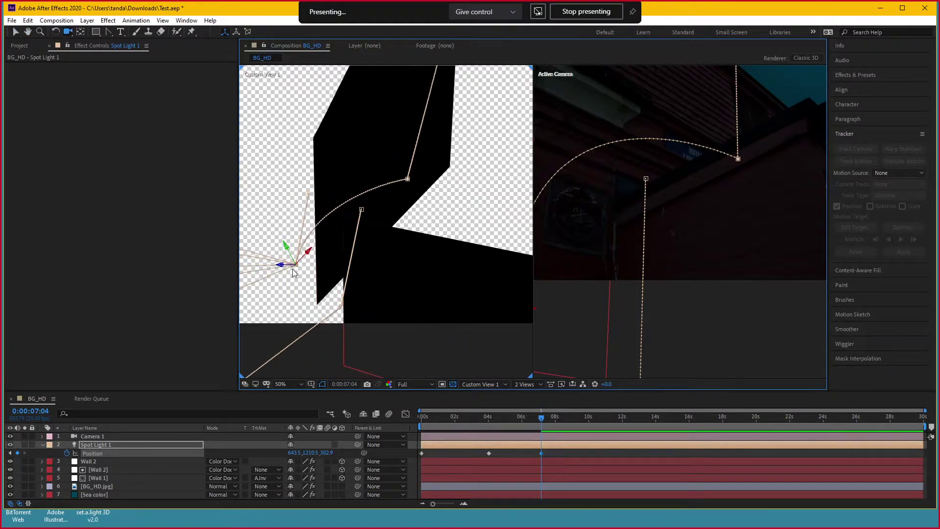
pyautogui.press('v')
pyautogui.moveTo(293, 272); pyautogui.dragTo(365, 290)
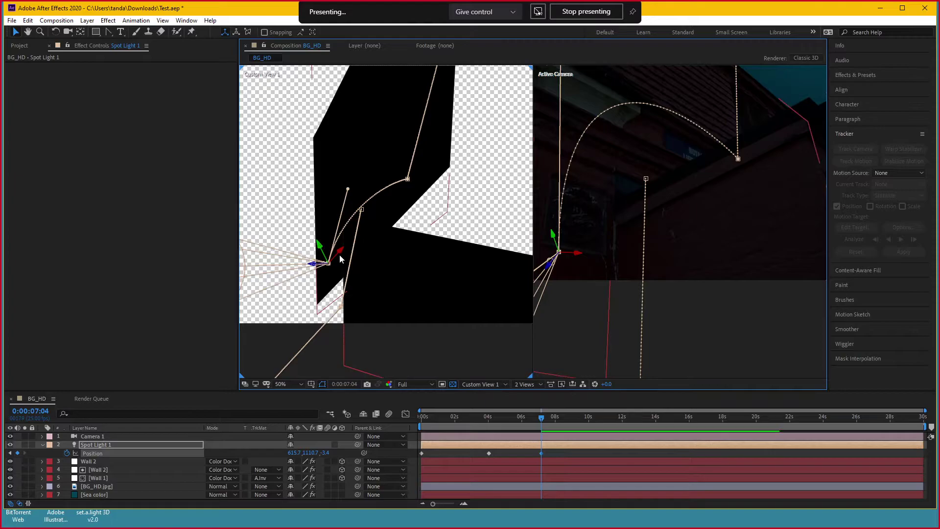
pyautogui.moveTo(339, 256); pyautogui.dragTo(338, 280)
pyautogui.moveTo(304, 271)
pyautogui.mouseDown()
pyautogui.moveTo(378, 284)
pyautogui.moveTo(350, 283)
pyautogui.moveTo(391, 311)
pyautogui.mouseUp()
# Drag the motion path's tangent handles to reshape the light's arc across the building
pyautogui.press('c')
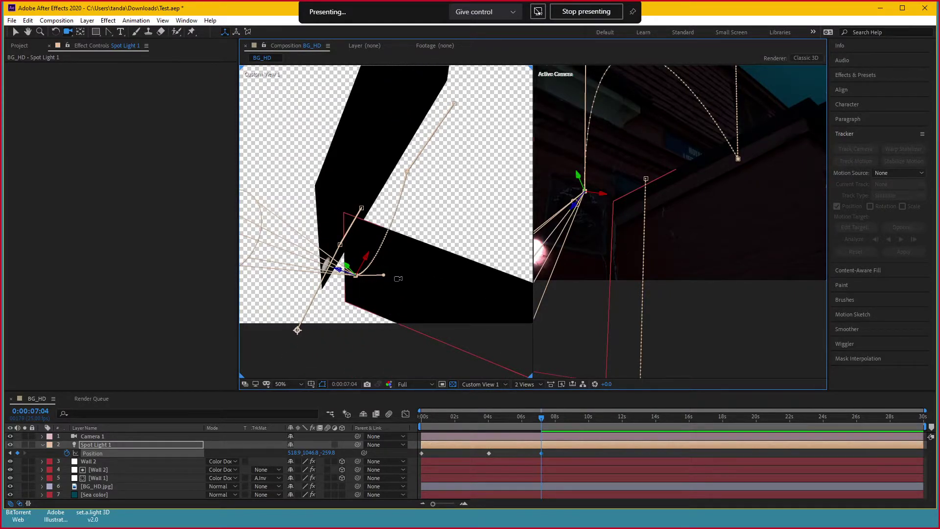
pyautogui.press('v')
pyautogui.moveTo(385, 276); pyautogui.dragTo(357, 223)
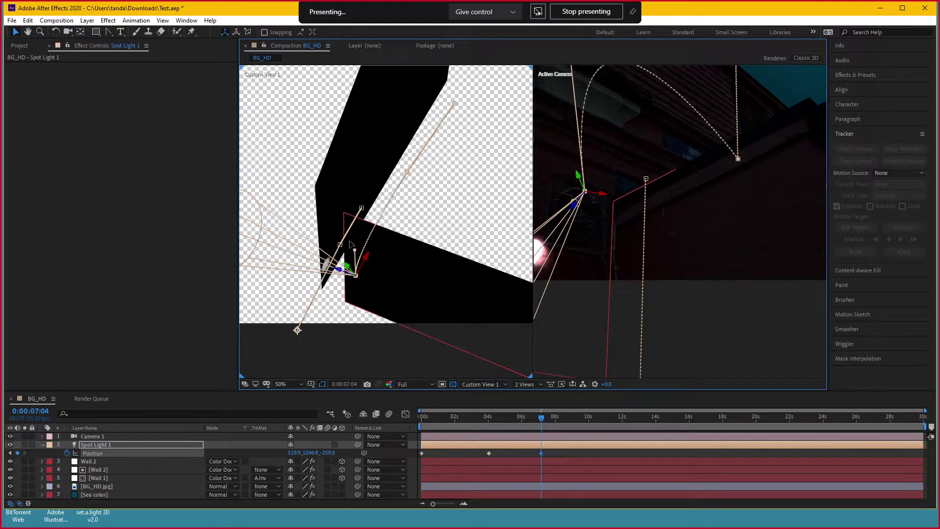
pyautogui.scroll(-2, 610, 250)
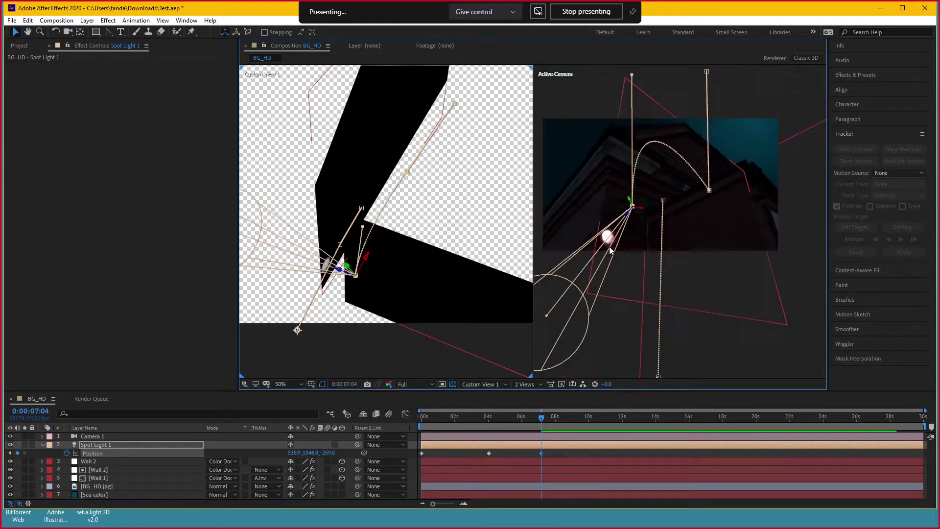
pyautogui.moveTo(633, 74); pyautogui.dragTo(642, 147)
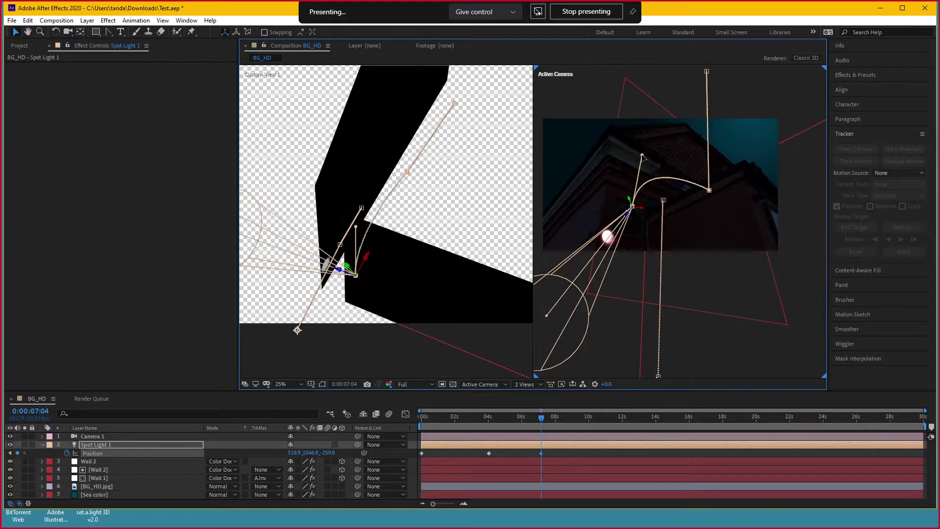
pyautogui.press('.')
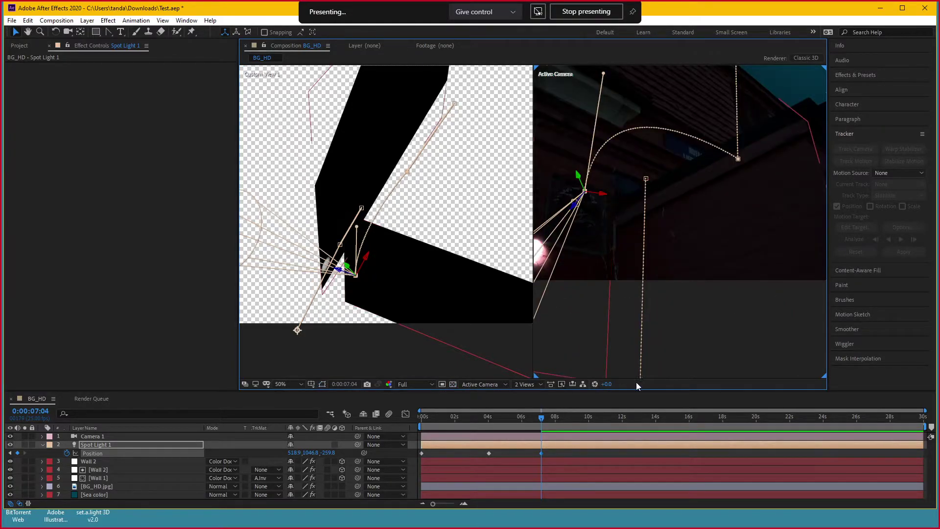
pyautogui.moveTo(650, 308); pyautogui.dragTo(671, 316)
# Scrub and play back the spotlight animation from the start
pyautogui.click(423, 417)
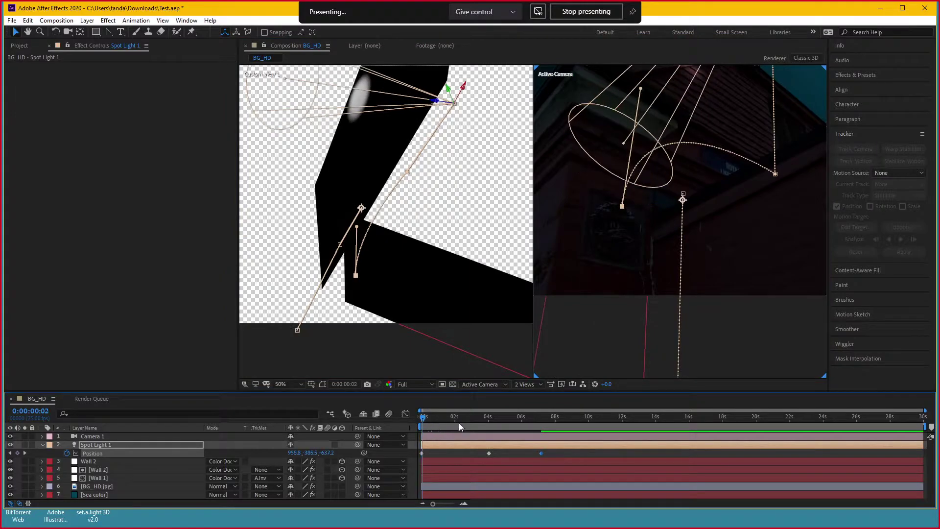
pyautogui.moveTo(459, 422)
pyautogui.mouseDown()
pyautogui.moveTo(574, 430)
pyautogui.moveTo(468, 437)
pyautogui.moveTo(548, 449)
pyautogui.mouseUp()
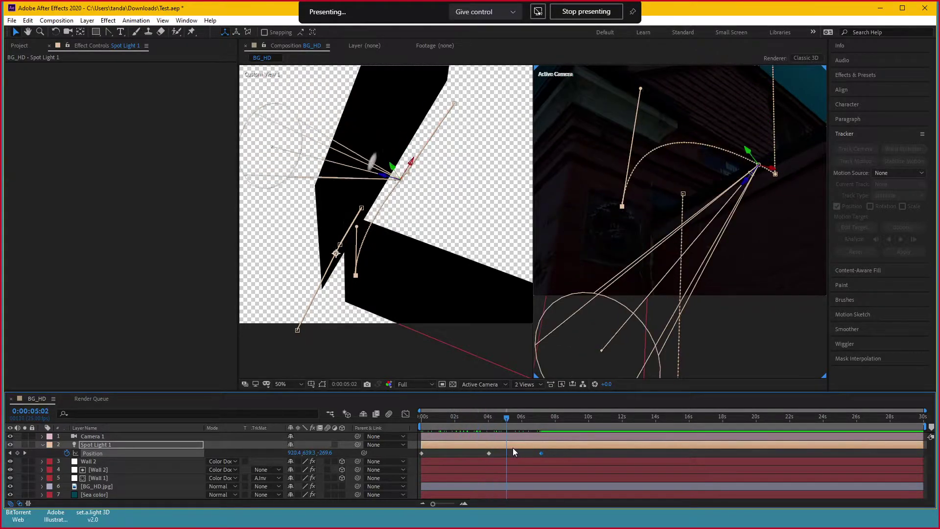
pyautogui.press('Home')
pyautogui.press('space')
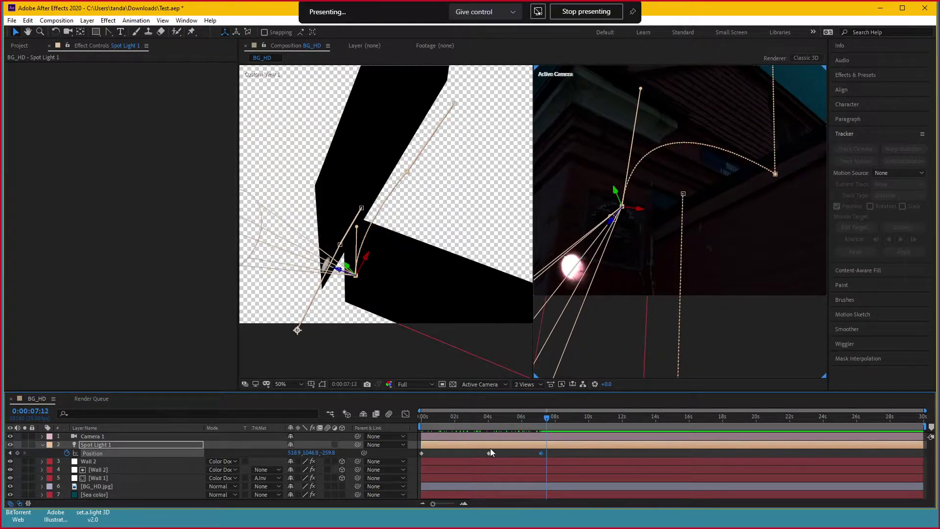
pyautogui.press('space')
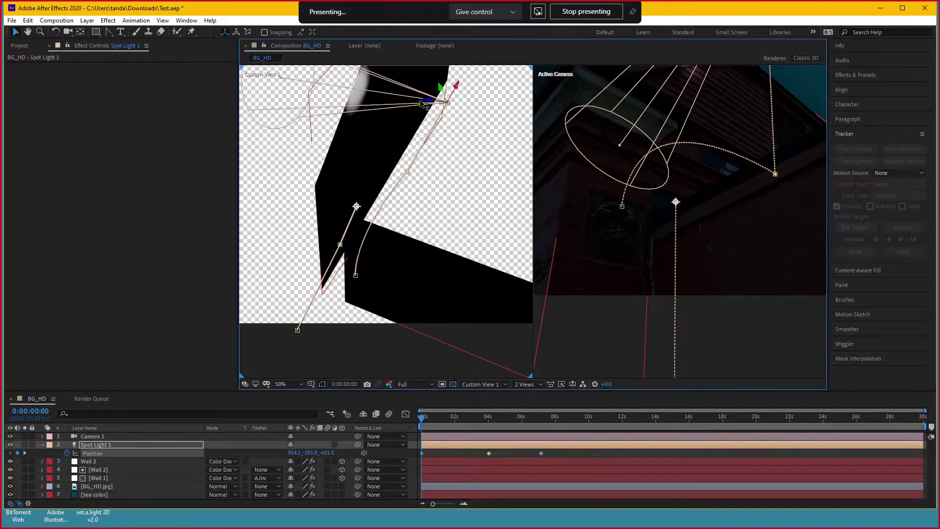
# Shift Spot Light 1 slightly left to 973.8, 321.8, -386.0, then open the viewer layouts for 1 View
pyautogui.moveTo(437, 104); pyautogui.dragTo(410, 123)
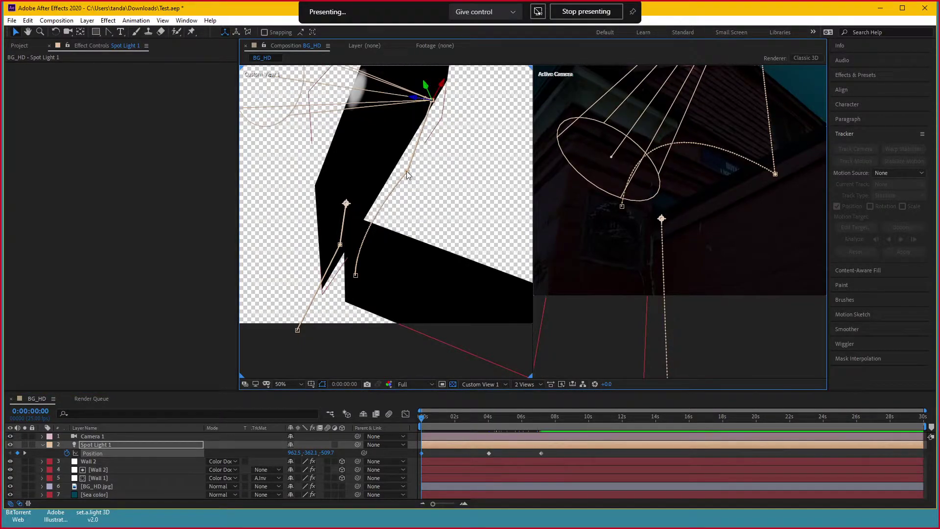
pyautogui.moveTo(440, 177)
pyautogui.mouseDown()
pyautogui.moveTo(431, 172)
pyautogui.moveTo(431, 239)
pyautogui.mouseUp()
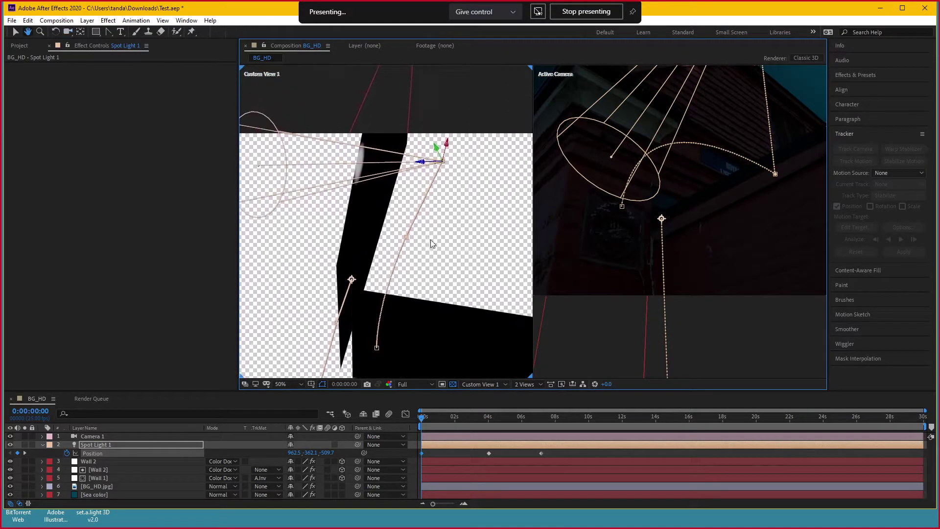
pyautogui.press('v')
pyautogui.click(427, 160)
pyautogui.click(440, 163)
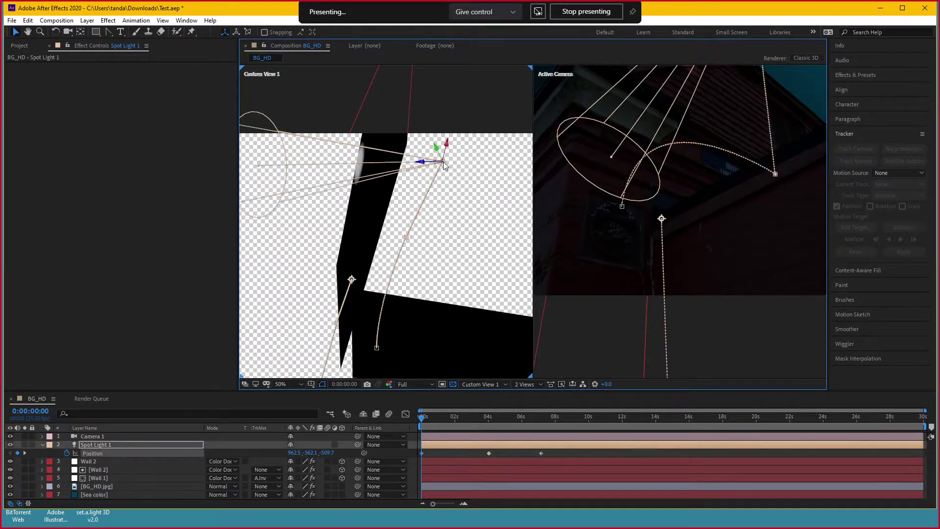
pyautogui.moveTo(428, 165); pyautogui.dragTo(396, 154)
pyautogui.press('c')
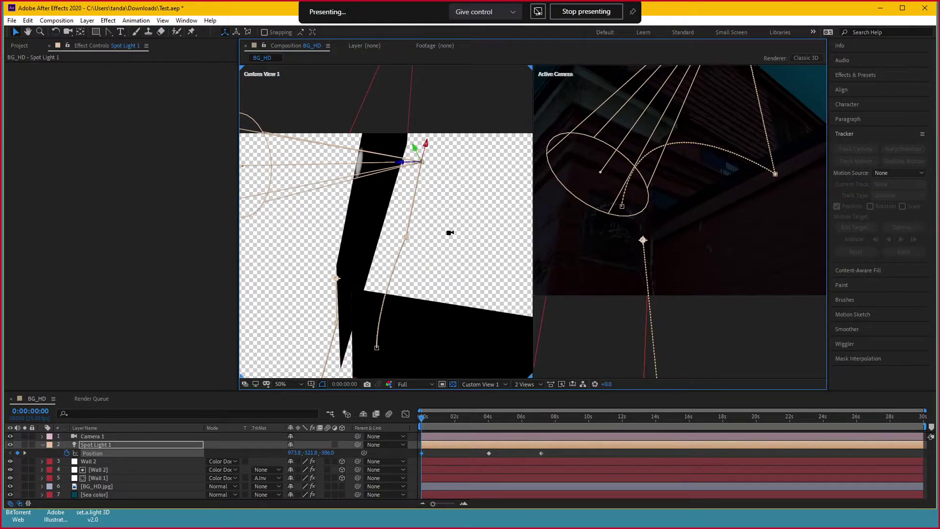
pyautogui.moveTo(447, 233); pyautogui.dragTo(399, 191)
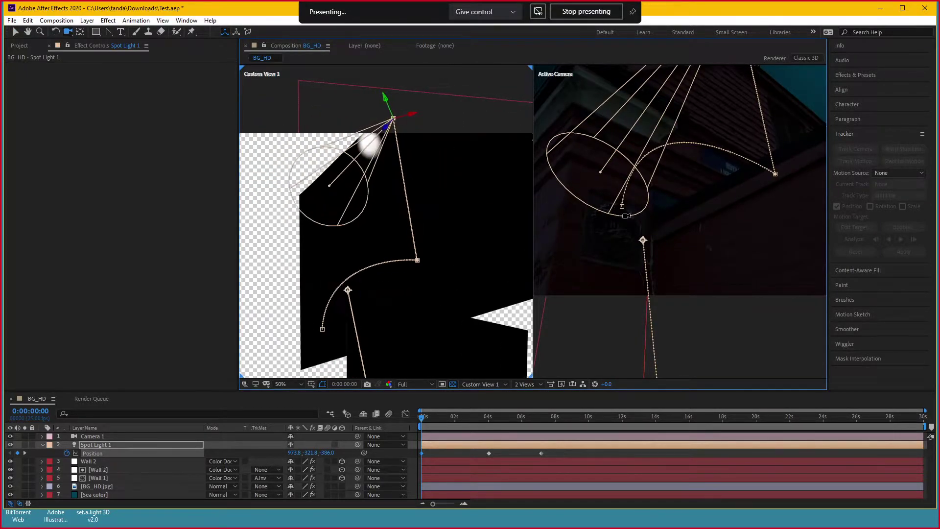
pyautogui.scroll(-3, 693, 178)
pyautogui.scroll(3, 659, 310)
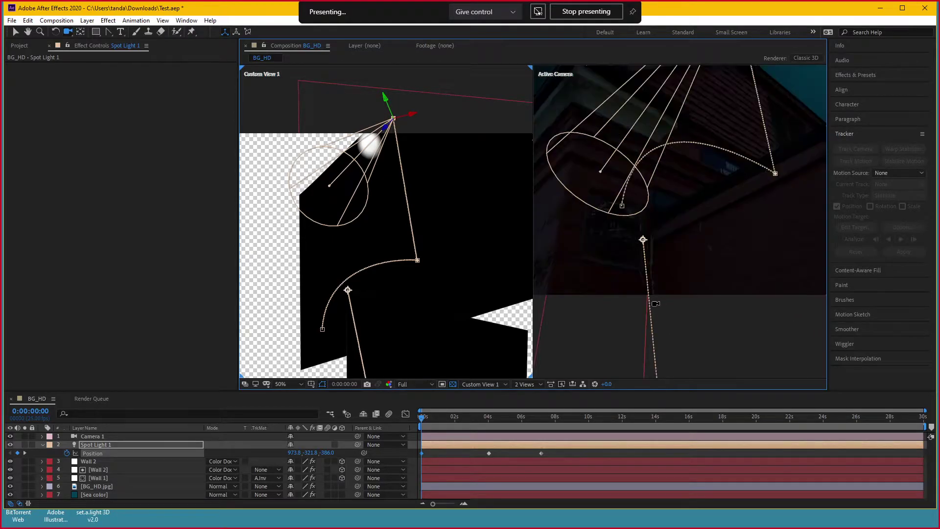
pyautogui.press('v')
pyautogui.click(525, 384)
# Switch to the single Active Camera view and scrub through time to watch the light move
pyautogui.click(532, 396)
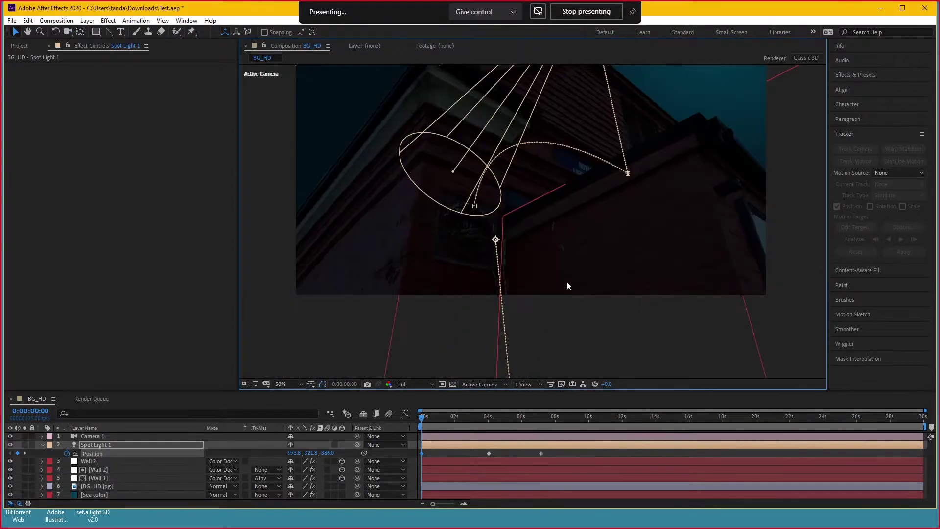
pyautogui.scroll(-3, 567, 281)
pyautogui.click(433, 418)
pyautogui.moveTo(433, 418)
pyautogui.mouseDown()
pyautogui.moveTo(566, 419)
pyautogui.moveTo(453, 427)
pyautogui.moveTo(466, 436)
pyautogui.moveTo(483, 419)
pyautogui.moveTo(551, 417)
pyautogui.moveTo(410, 433)
pyautogui.moveTo(442, 434)
pyautogui.mouseUp()
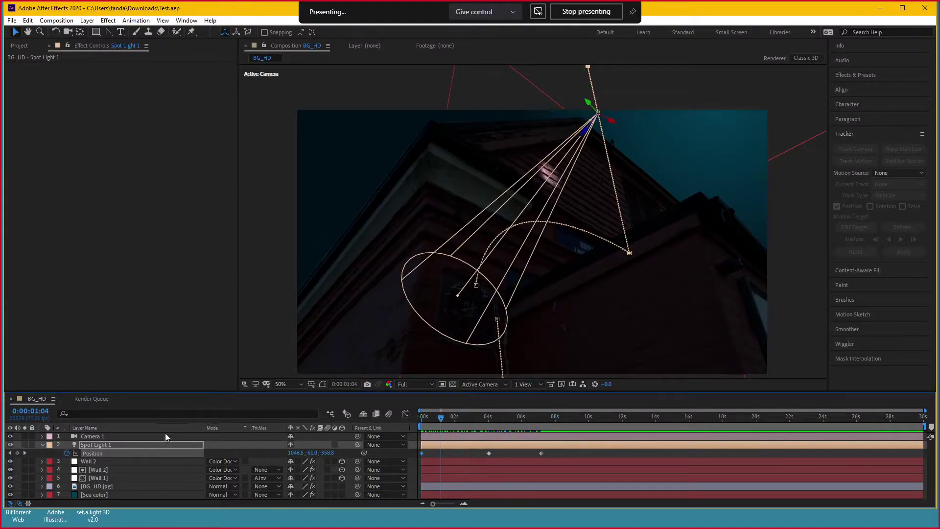
# Widen Spot Light 1's Cone Angle in Light Options from 30° to 89°
pyautogui.click(43, 446)
pyautogui.click(43, 446)
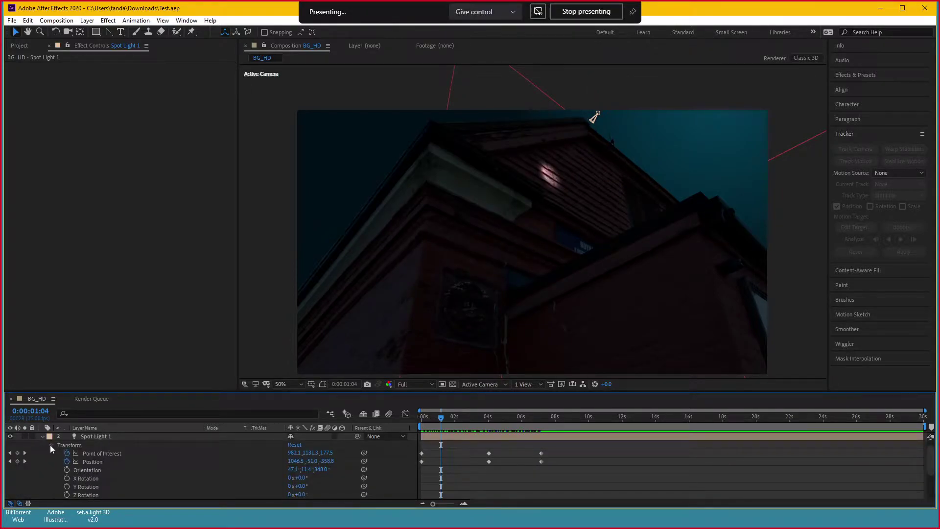
pyautogui.click(51, 445)
pyautogui.click(51, 453)
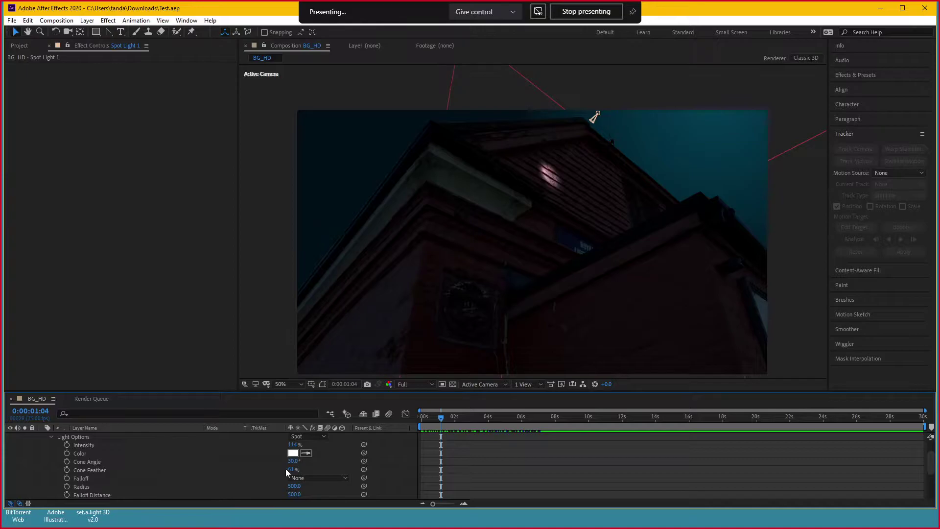
pyautogui.moveTo(293, 461); pyautogui.dragTo(320, 461)
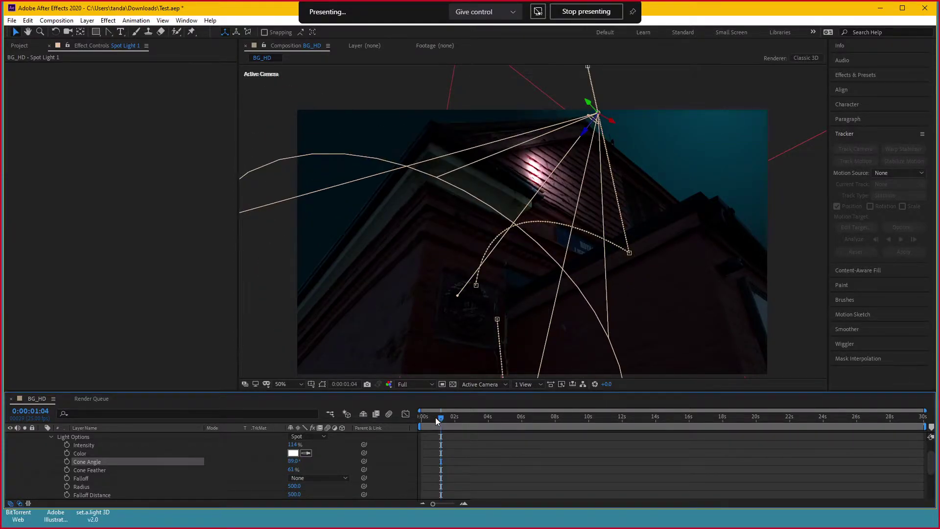
# Scrub and play back the animation to check the widened beam sweeping across the building
pyautogui.moveTo(437, 420)
pyautogui.mouseDown()
pyautogui.moveTo(572, 418)
pyautogui.moveTo(424, 426)
pyautogui.mouseUp()
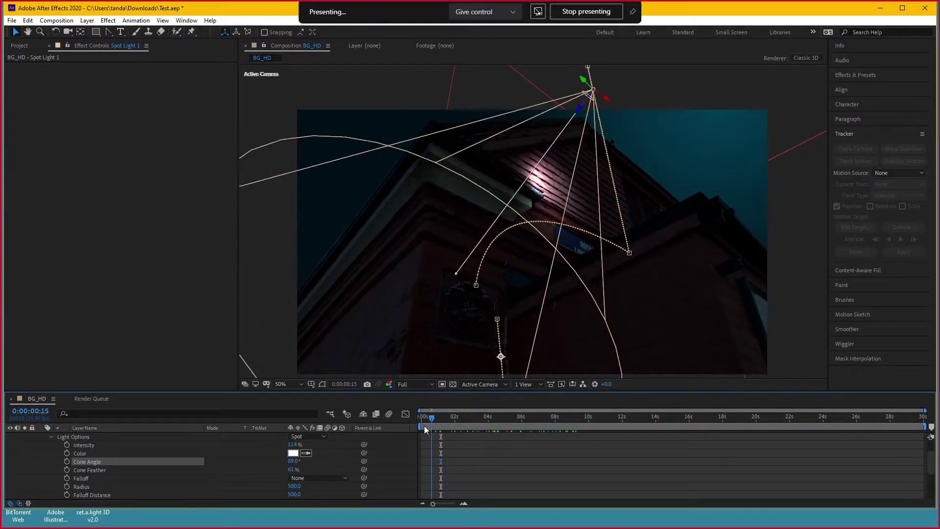
pyautogui.press('space')
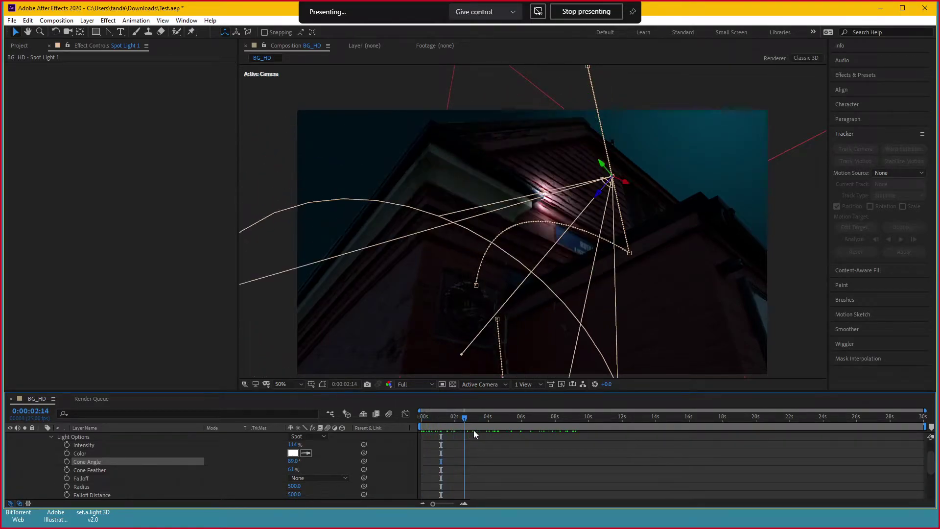
pyautogui.moveTo(474, 430); pyautogui.dragTo(545, 425)
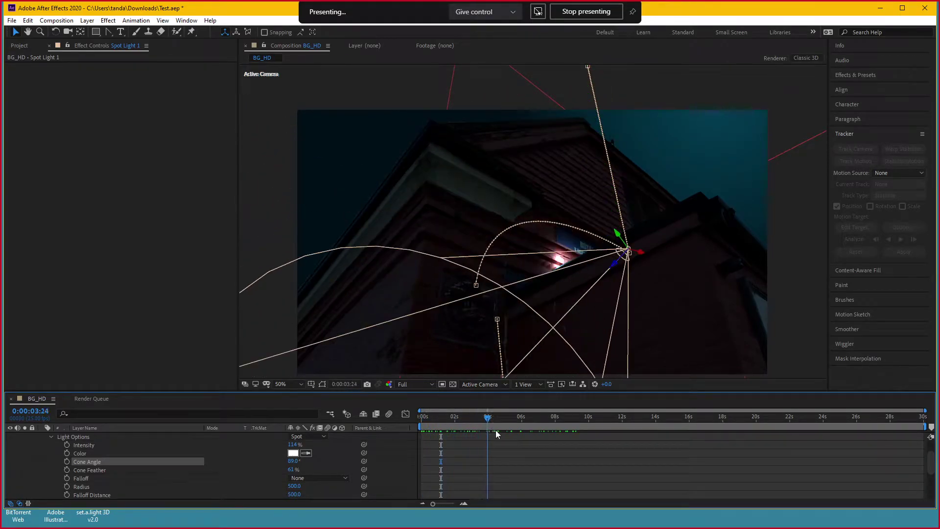
pyautogui.click(521, 458)
pyautogui.scroll(3, 127, 460)
# Collapse Spot Light 1's properties, inspect the Wall 2 layer, then reselect the spot light
pyautogui.click(43, 445)
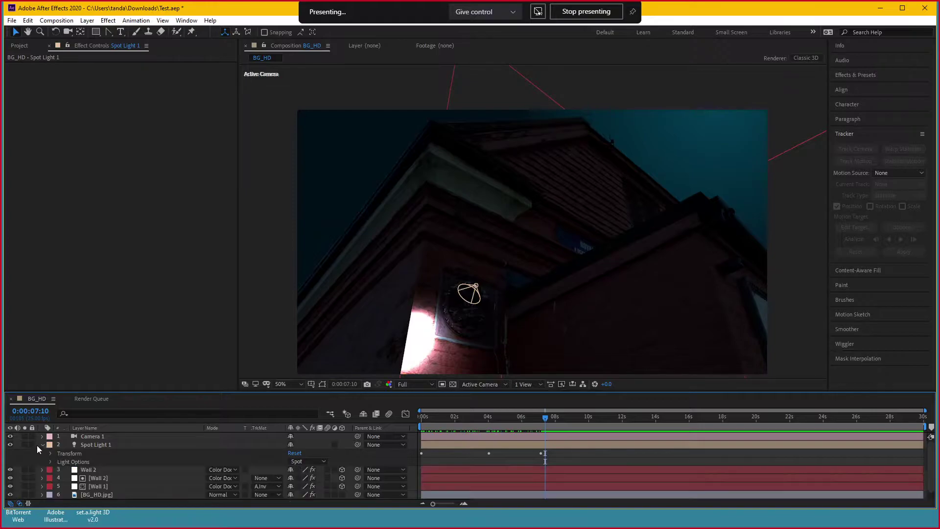
pyautogui.click(49, 445)
pyautogui.click(40, 445)
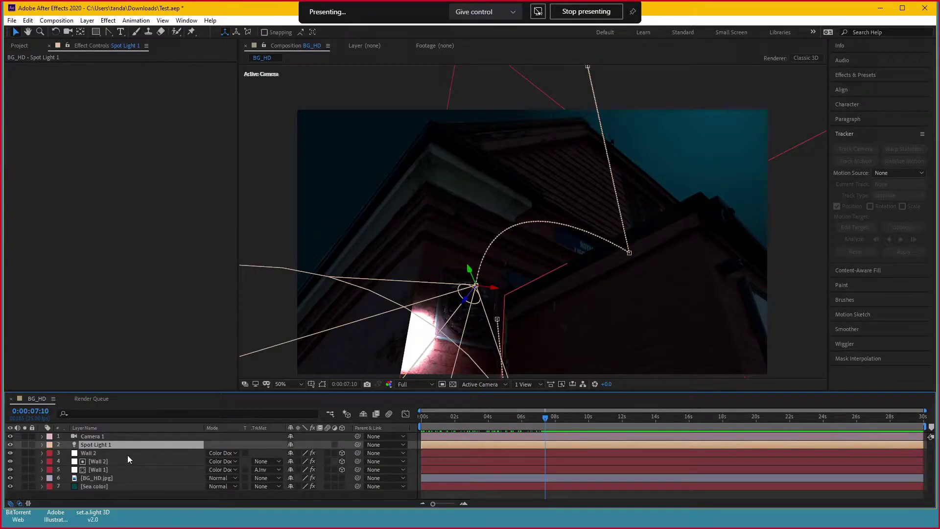
pyautogui.click(115, 454)
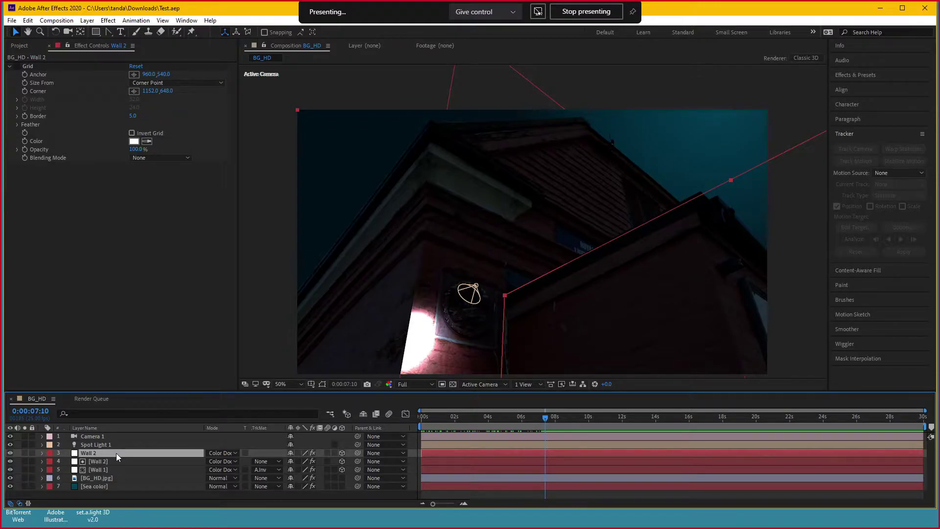
pyautogui.click(476, 293)
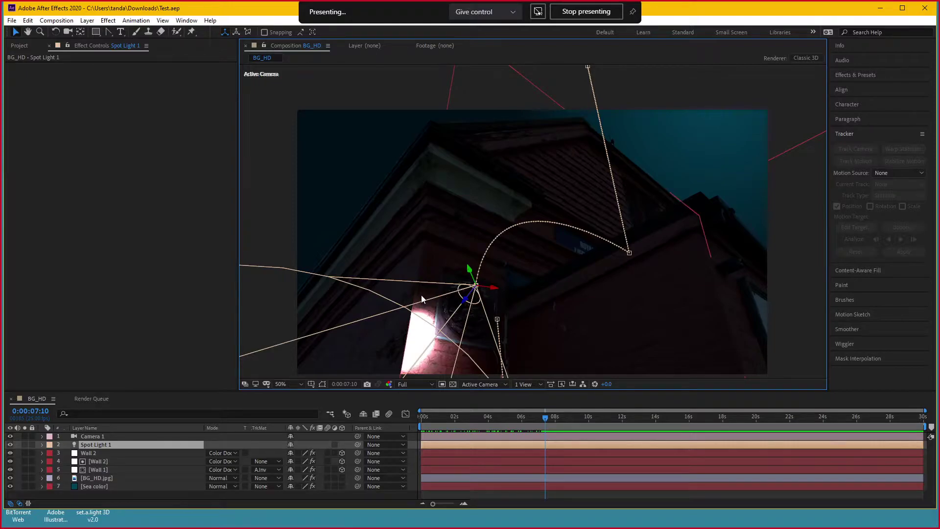
# Set the current time to 0:00:02:13 and start a new solid layer with Ctrl+Y
pyautogui.click(497, 417)
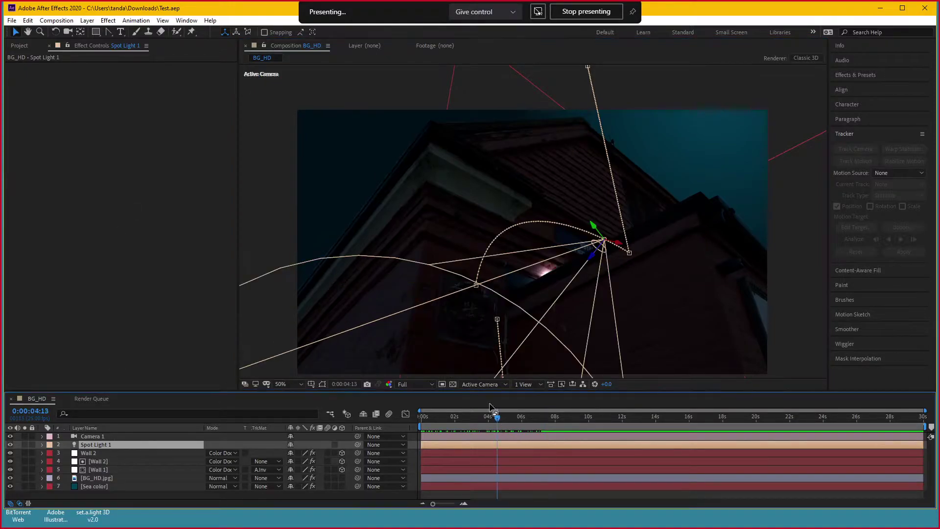
pyautogui.click(463, 417)
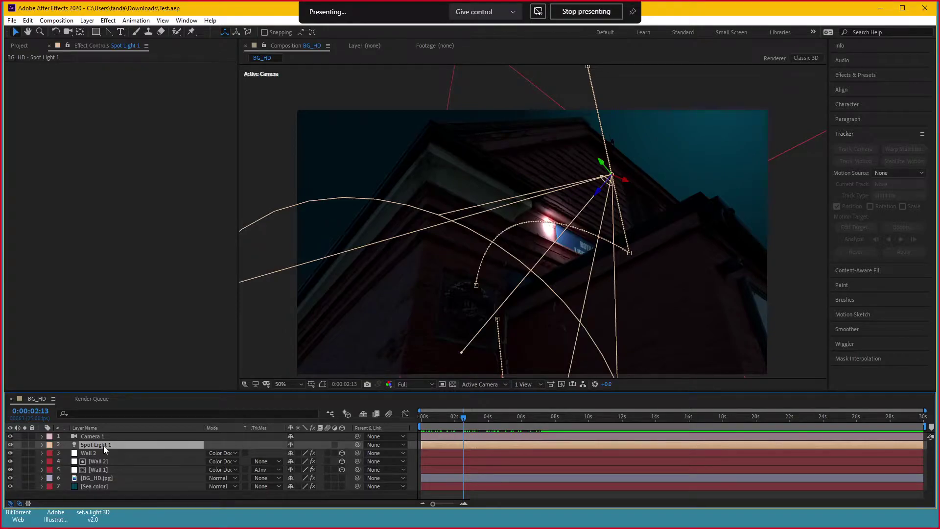
pyautogui.hotkey('ctrl', 'y')
pyautogui.write('Element')
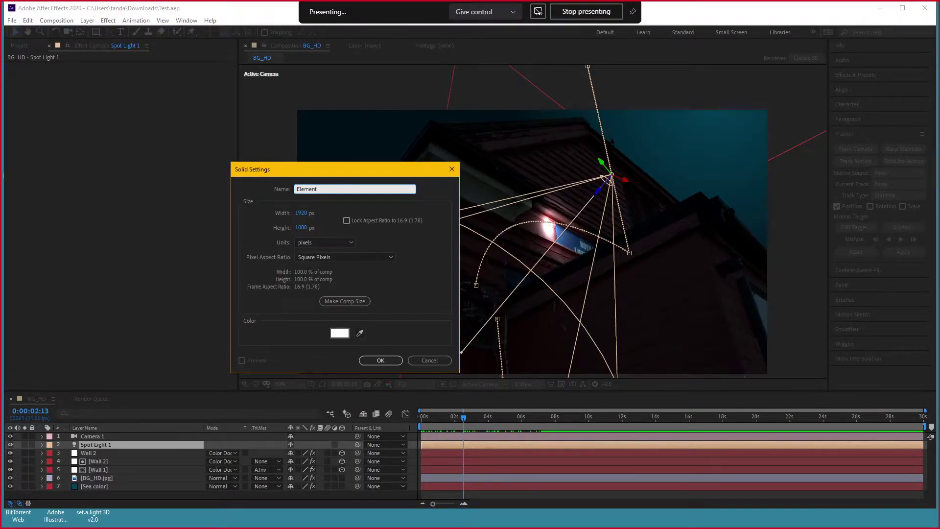
# Create the Element solid below Spot Light 1, apply Video Copilot's Element effect, and open Scene Setup
pyautogui.press('Return')
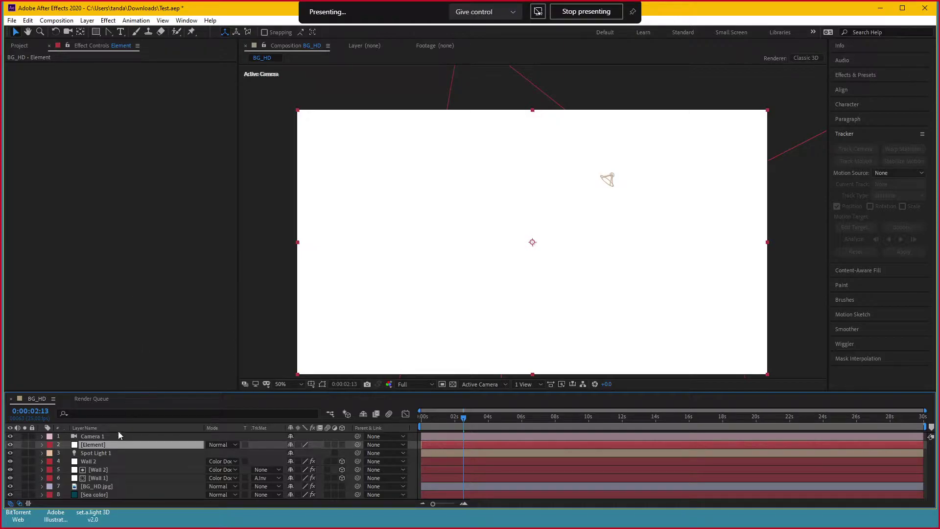
pyautogui.moveTo(120, 445); pyautogui.dragTo(121, 457)
pyautogui.click(118, 23)
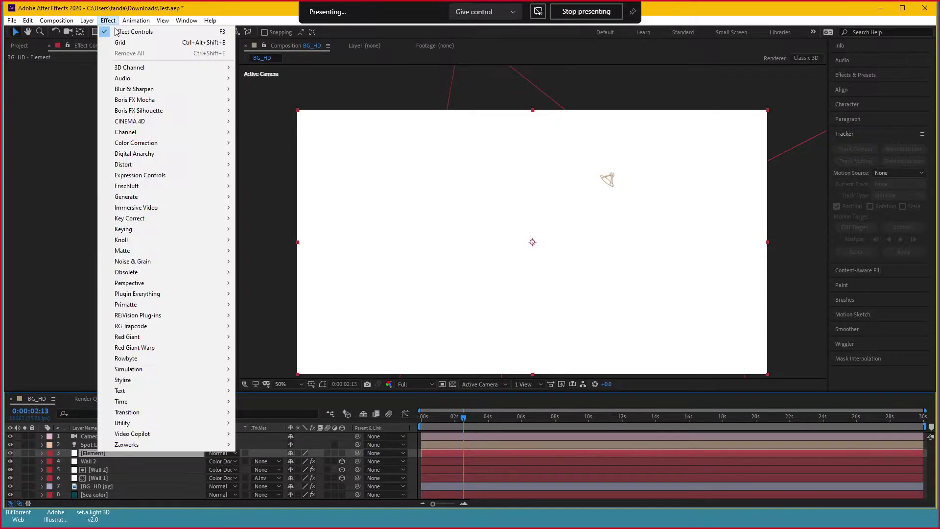
pyautogui.moveTo(176, 434)
pyautogui.click(260, 434)
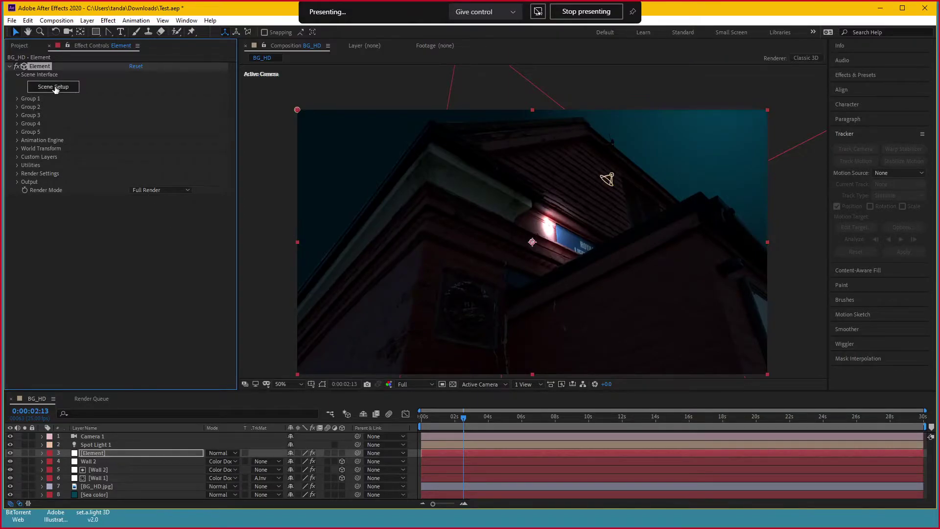
pyautogui.click(55, 89)
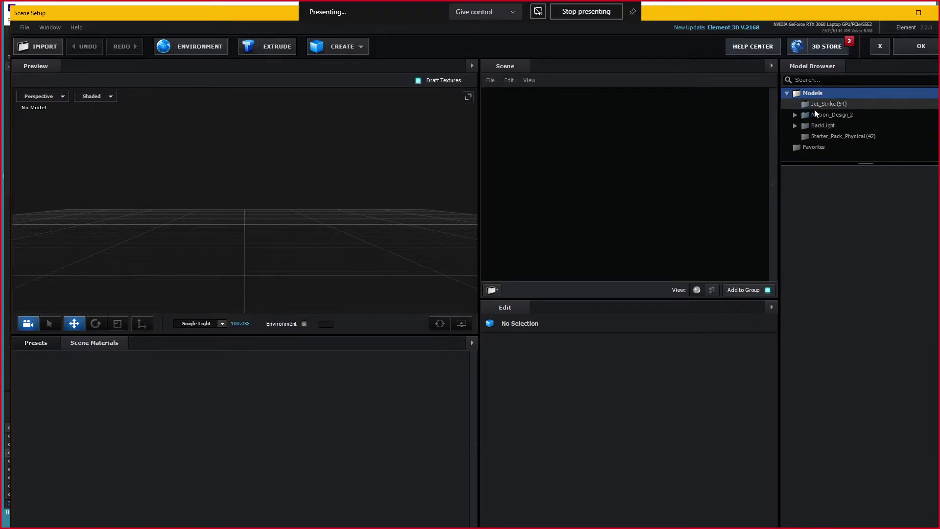
# Add Mech_Assortment_03 from Motion_Design_2 > Mech to the scene and orbit the preview around it
pyautogui.click(796, 115)
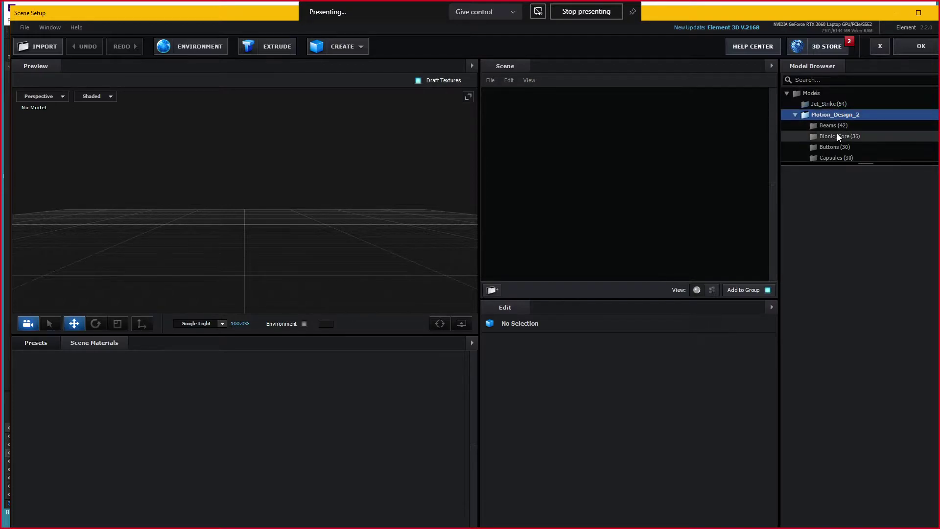
pyautogui.scroll(-3, 841, 123)
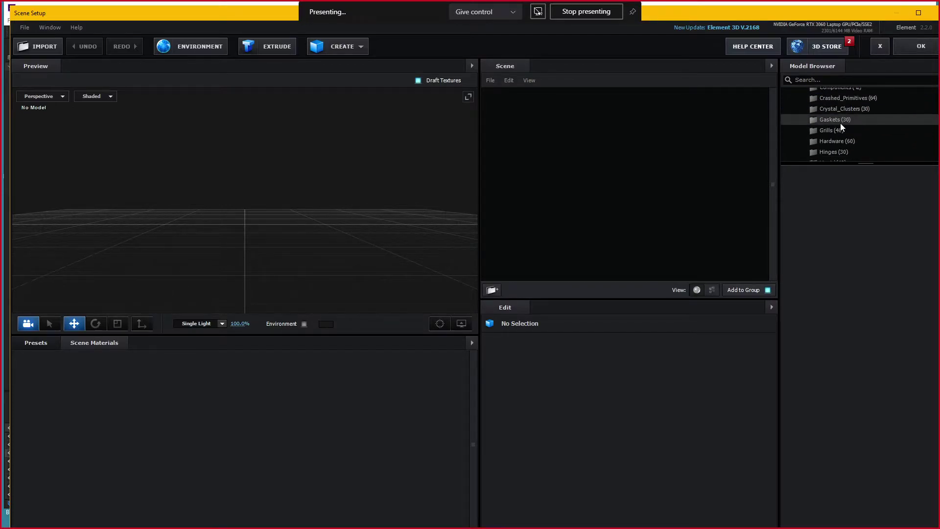
pyautogui.scroll(-2, 841, 122)
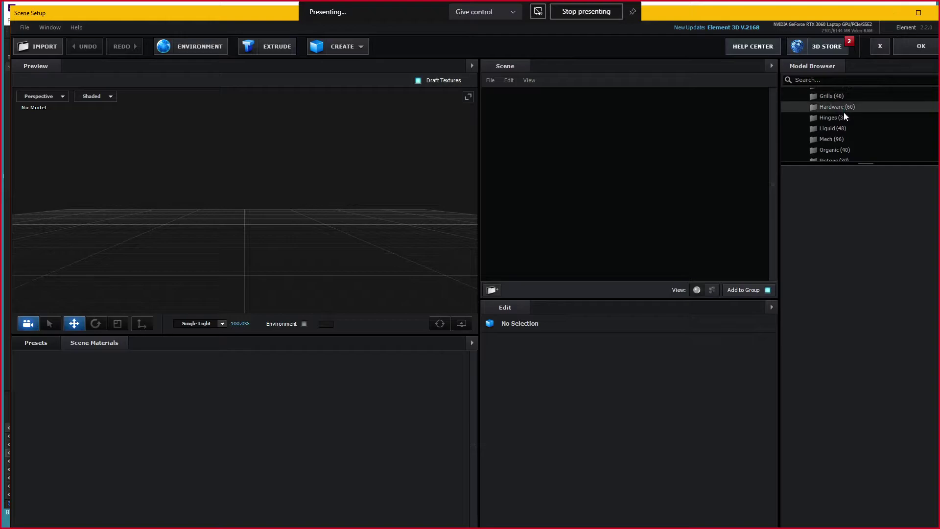
pyautogui.click(840, 140)
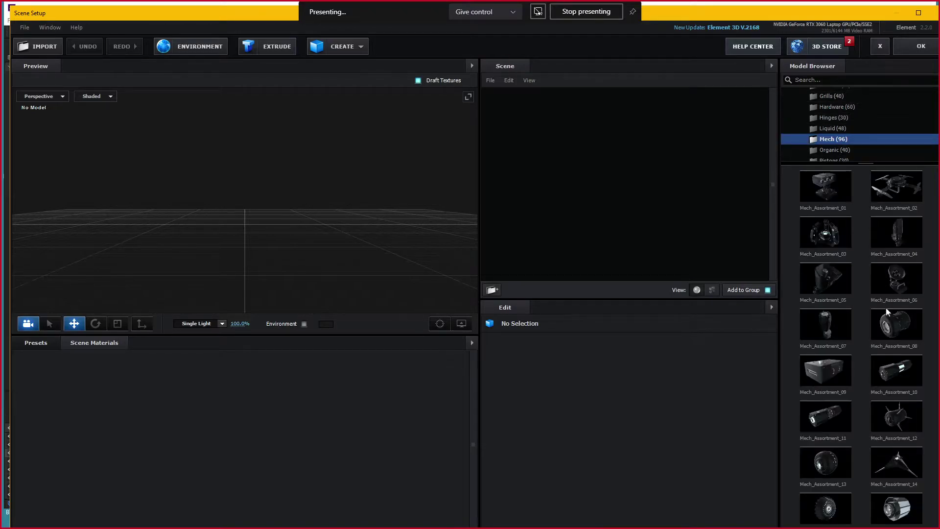
pyautogui.scroll(-2, 877, 342)
pyautogui.scroll(2, 859, 348)
pyautogui.click(826, 233)
pyautogui.moveTo(412, 228)
pyautogui.mouseDown()
pyautogui.moveTo(246, 248)
pyautogui.moveTo(318, 221)
pyautogui.mouseUp()
# Confirm Scene Setup and create a Group 1 Null from the Element layer's Group Utilities
pyautogui.click(911, 51)
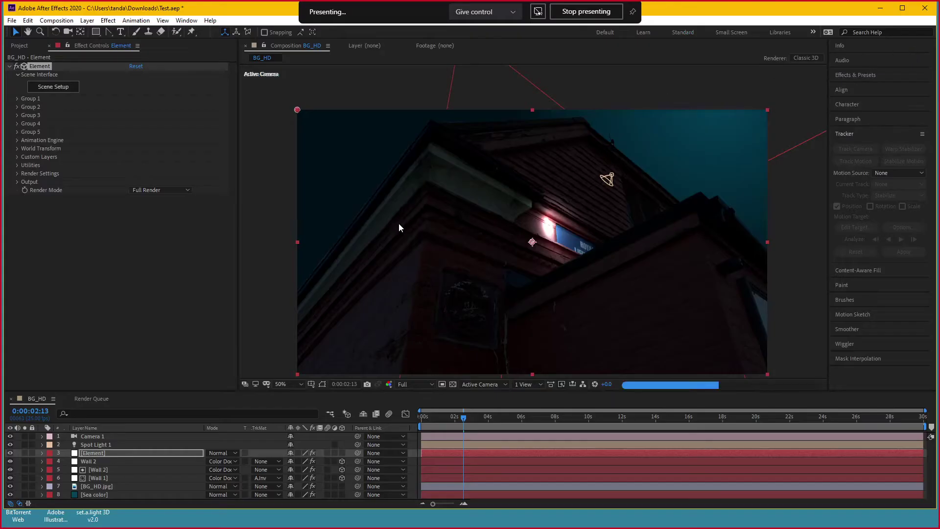
pyautogui.click(113, 453)
pyautogui.click(18, 99)
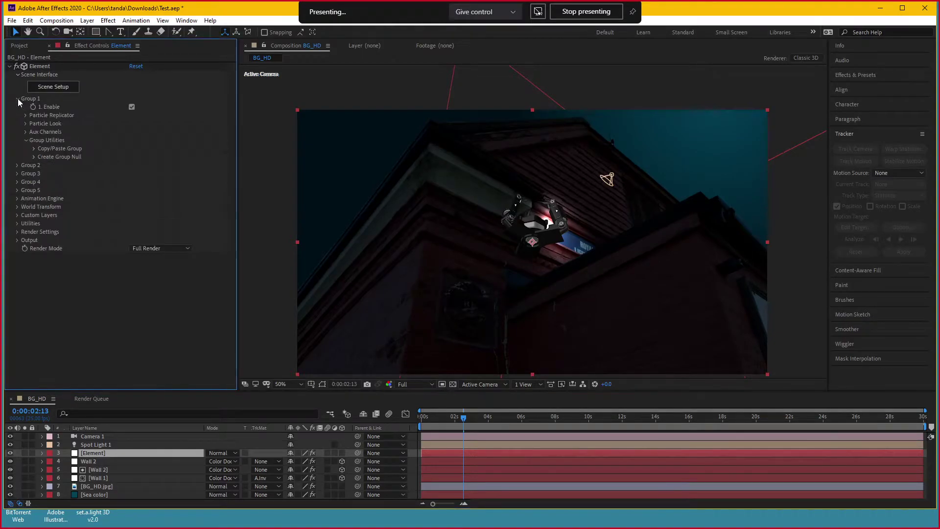
pyautogui.click(33, 156)
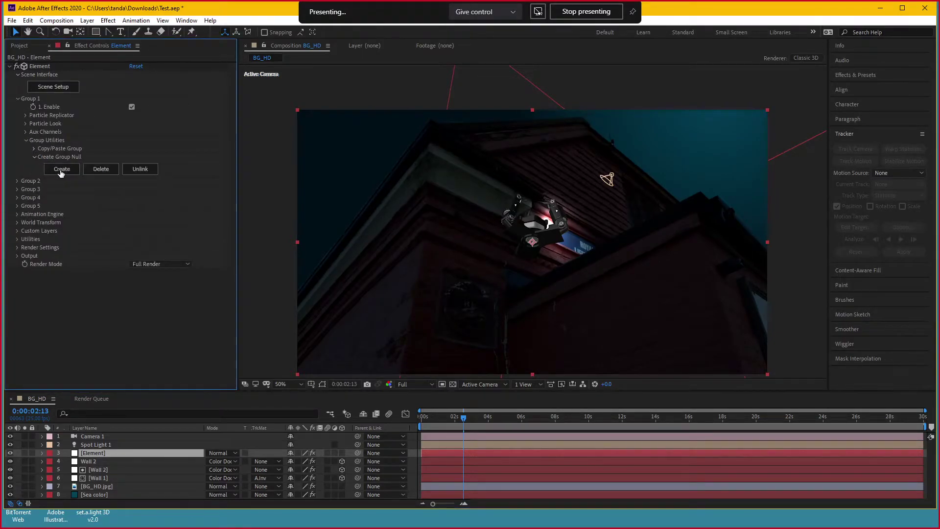
pyautogui.click(62, 169)
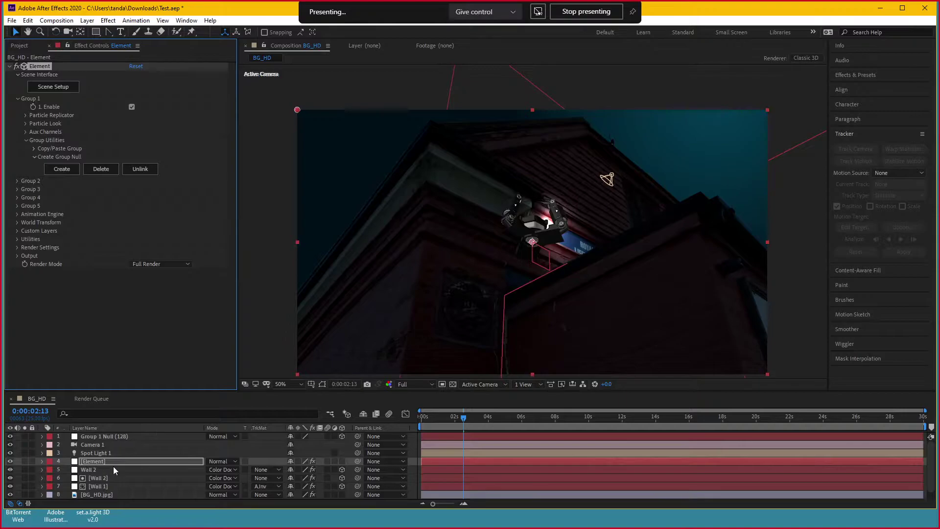
# Reveal the Group 1 Null's Position property and select the Spot Light 1 layer
pyautogui.click(115, 437)
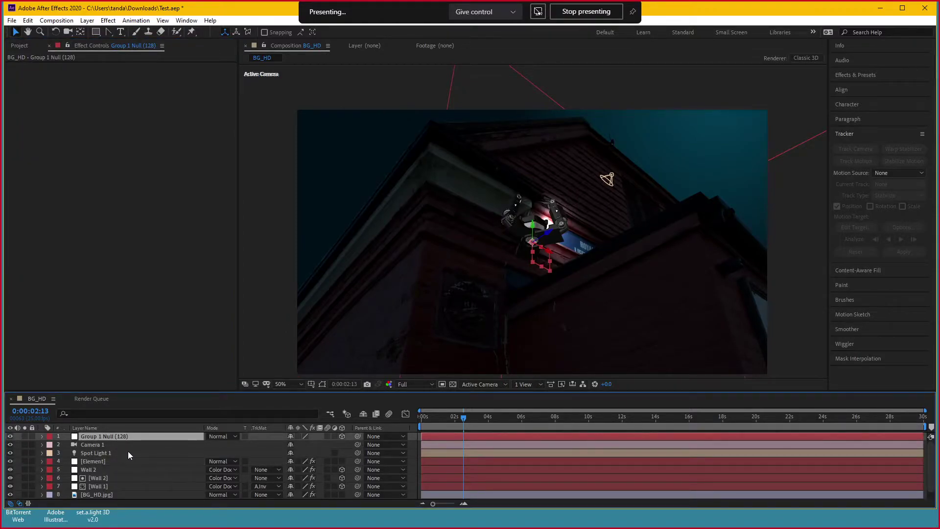
pyautogui.press('p')
pyautogui.click(109, 459)
# At the start of the animation, copy Spot Light 1's X position into the Group 1 Null
pyautogui.press('p')
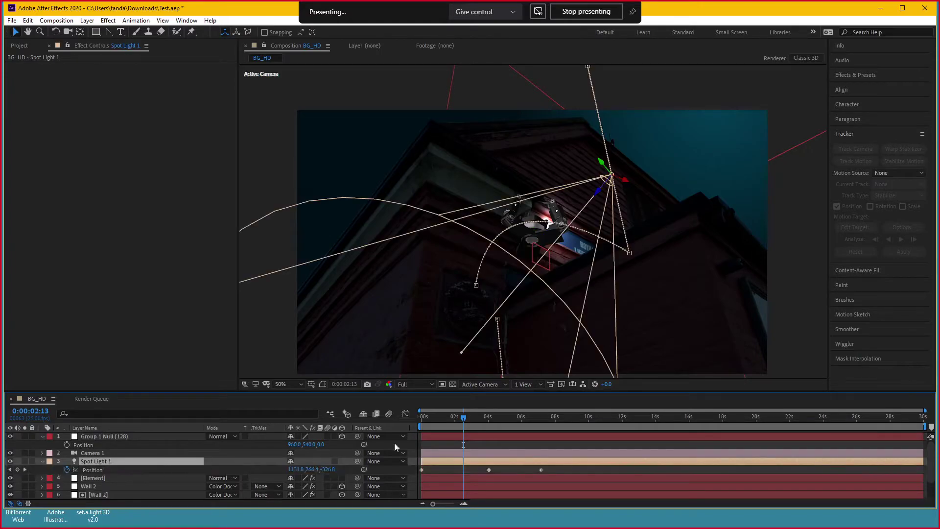
pyautogui.moveTo(425, 422); pyautogui.dragTo(387, 419)
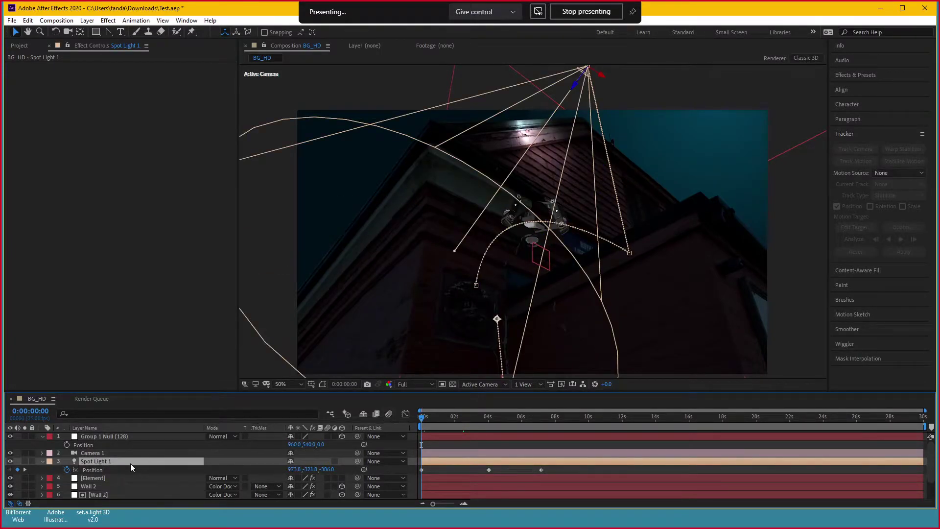
pyautogui.click(293, 471)
pyautogui.click(294, 445)
pyautogui.write('973.7518')
pyautogui.press('Return')
# Copy the spotlight's Z position of -386.0 into the null's Position
pyautogui.click(311, 444)
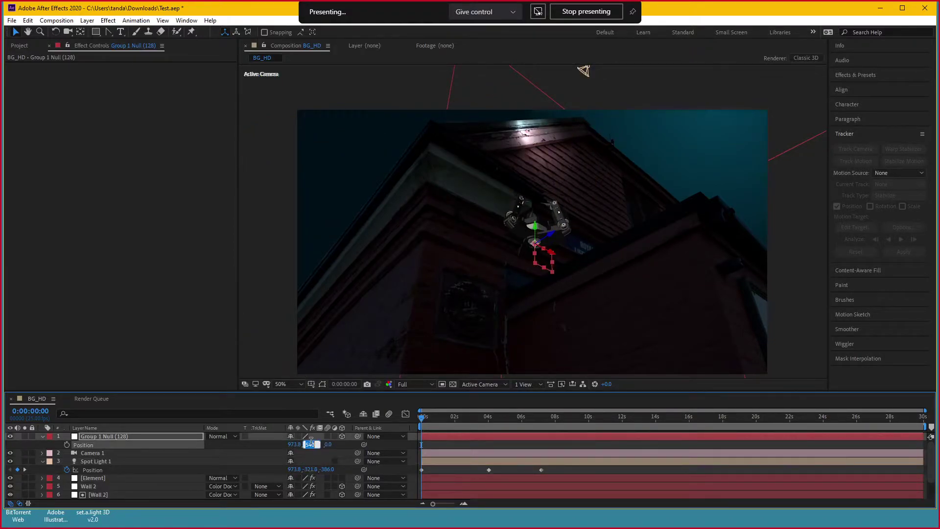
pyautogui.write('-1.792')
pyautogui.click(326, 469)
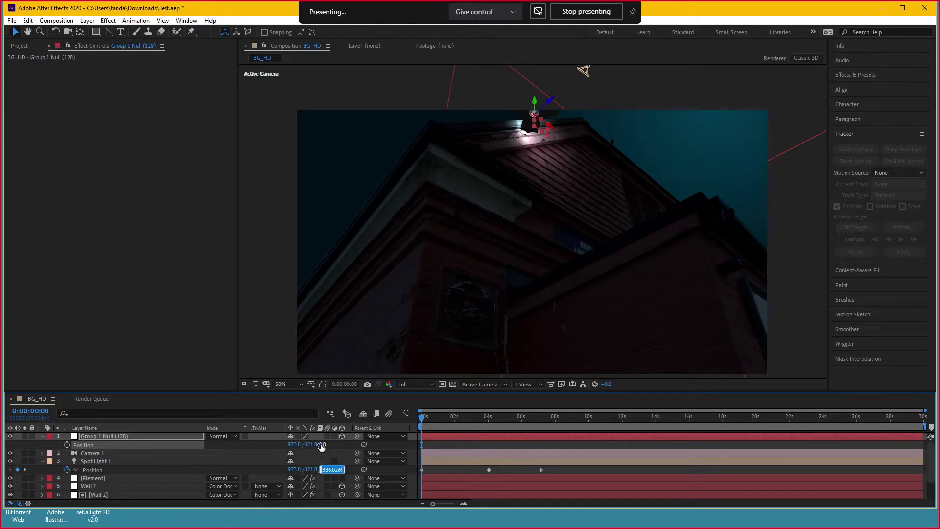
pyautogui.hotkey('ctrl', 'c')
pyautogui.click(322, 444)
pyautogui.hotkey('ctrl', 'v')
pyautogui.press('Return')
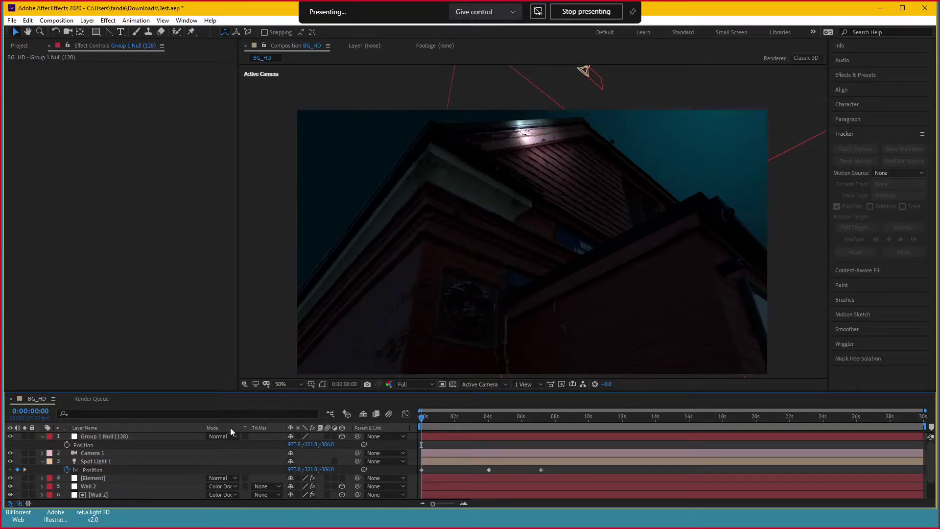
# Parent Group 1 Null to Spot Light 1 and scrub to confirm the model follows
pyautogui.click(150, 439)
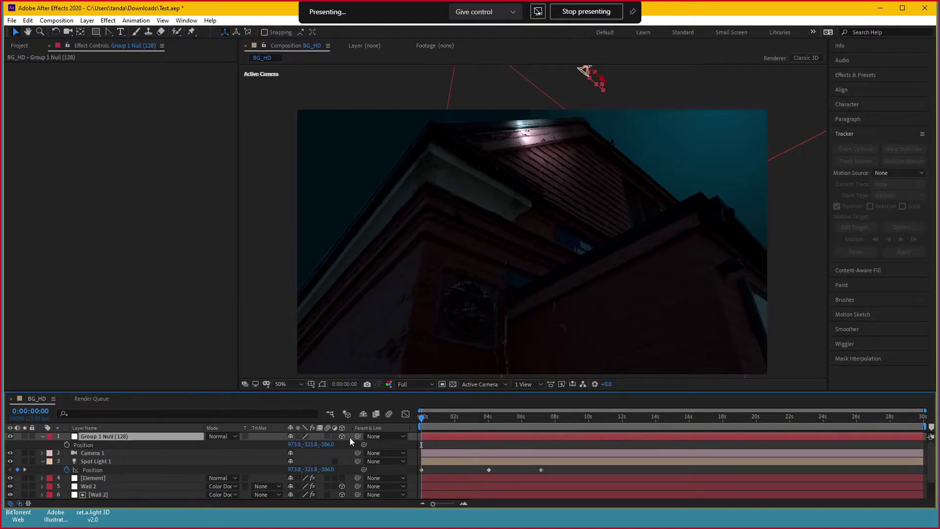
pyautogui.moveTo(358, 436); pyautogui.dragTo(104, 463)
pyautogui.moveTo(435, 411)
pyautogui.mouseDown()
pyautogui.moveTo(567, 421)
pyautogui.moveTo(468, 423)
pyautogui.mouseUp()
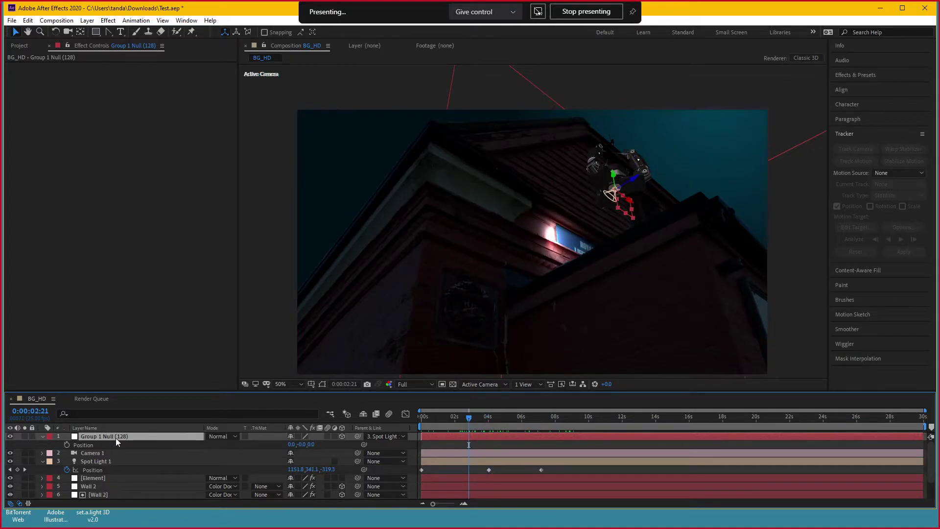
# Reveal the null's rotation properties and try turning the model around its Y and Z axes
pyautogui.press('r')
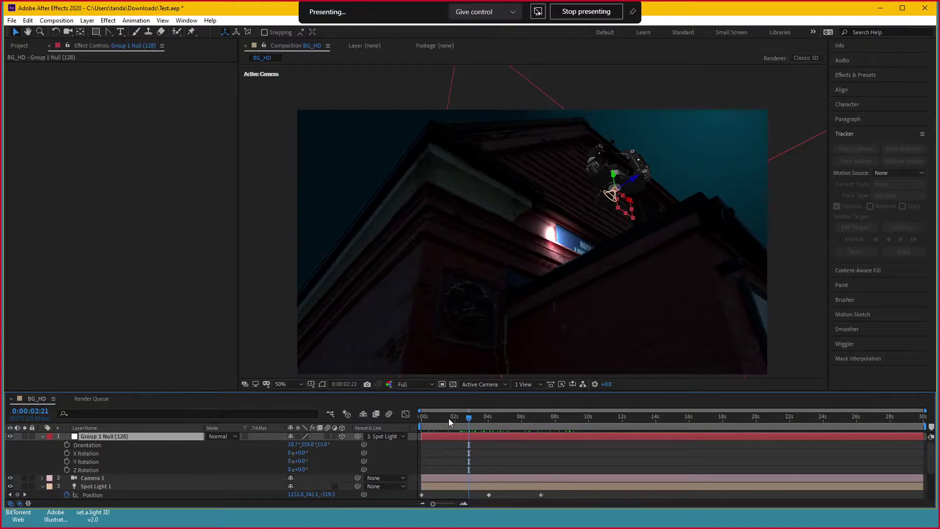
pyautogui.moveTo(449, 419); pyautogui.dragTo(489, 418)
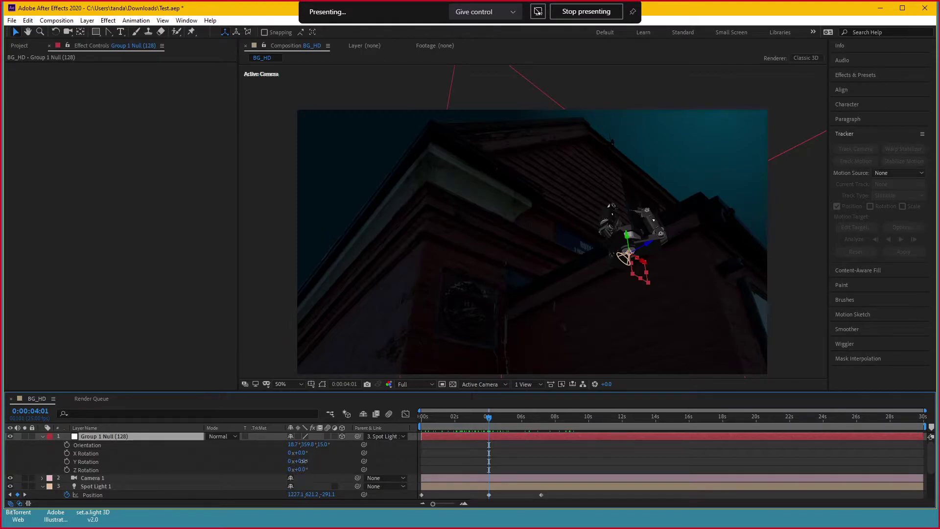
pyautogui.moveTo(305, 462)
pyautogui.mouseDown()
pyautogui.moveTo(283, 449)
pyautogui.moveTo(319, 464)
pyautogui.moveTo(311, 469)
pyautogui.mouseUp()
pyautogui.moveTo(311, 468)
pyautogui.mouseDown()
pyautogui.moveTo(290, 470)
pyautogui.moveTo(300, 470)
pyautogui.mouseUp()
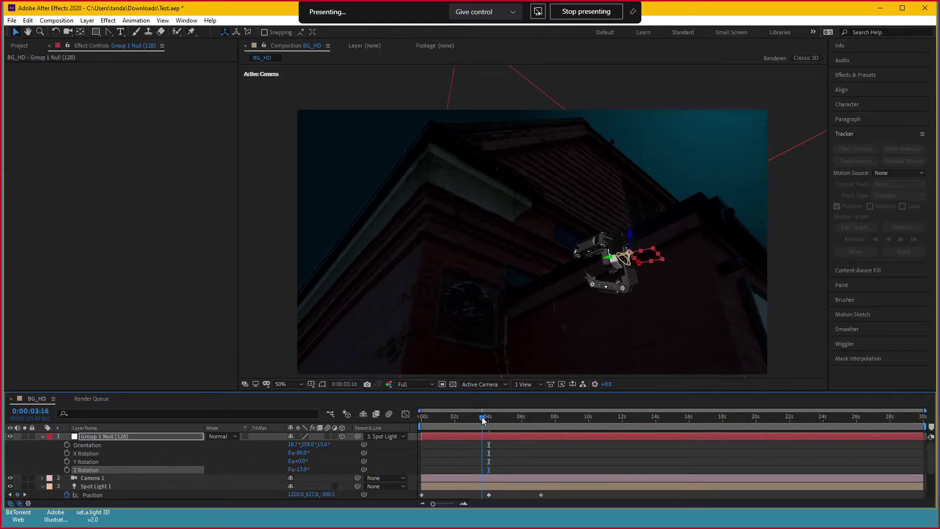
# At the four-second spotlight keyframe, add X Rotation and Z Rotation keyframes to the null
pyautogui.moveTo(482, 417); pyautogui.dragTo(489, 419)
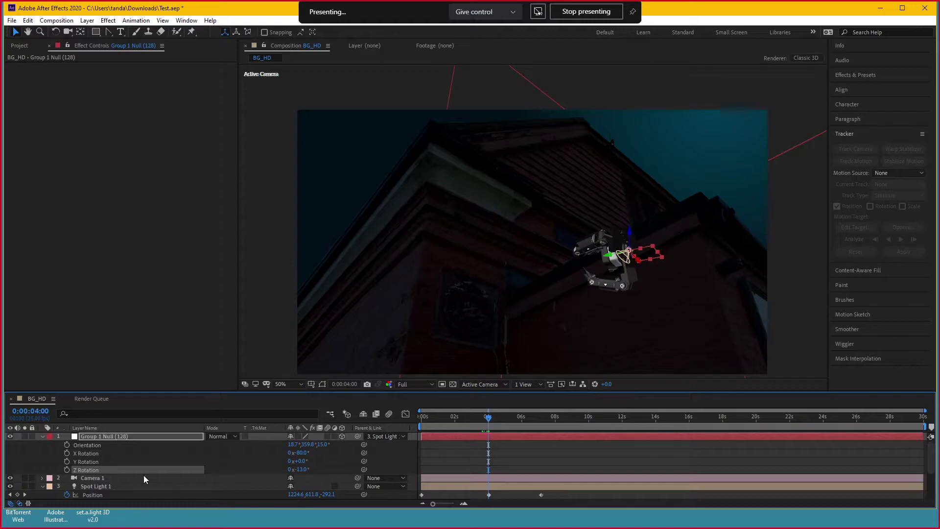
pyautogui.click(25, 494)
pyautogui.click(67, 470)
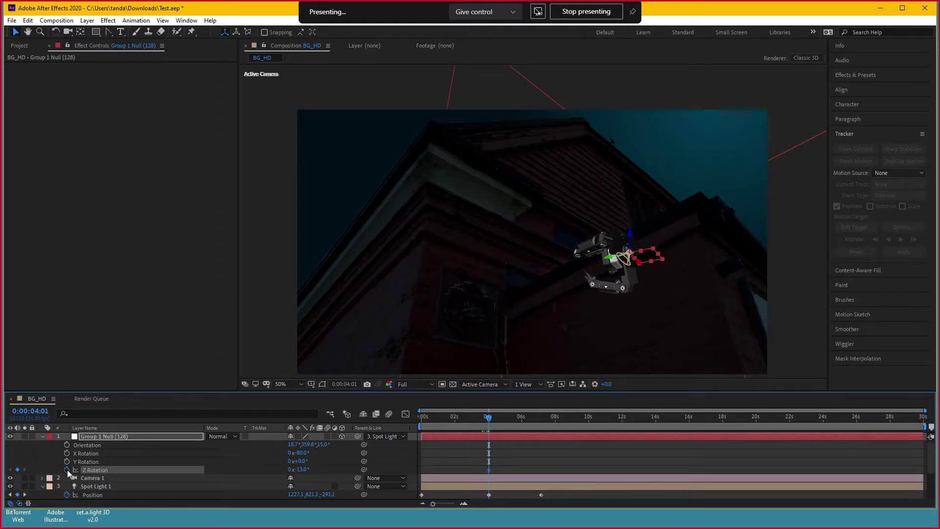
pyautogui.click(67, 445)
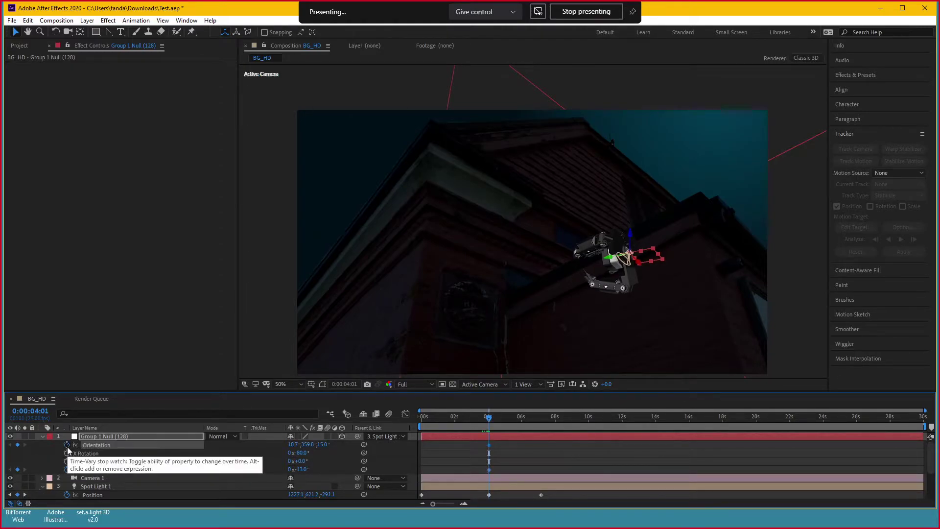
pyautogui.hotkey('ctrl', 'z')
pyautogui.hotkey('ctrl', 'z')
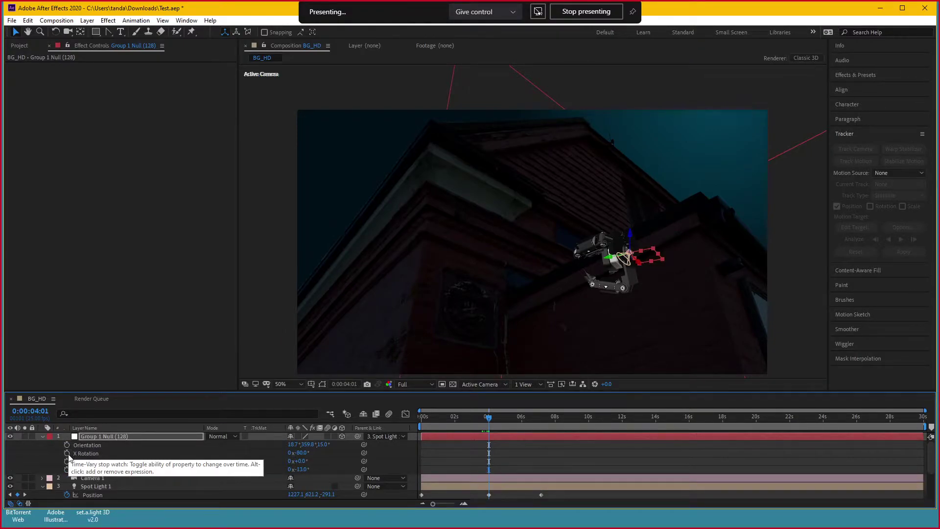
pyautogui.click(67, 454)
pyautogui.click(68, 470)
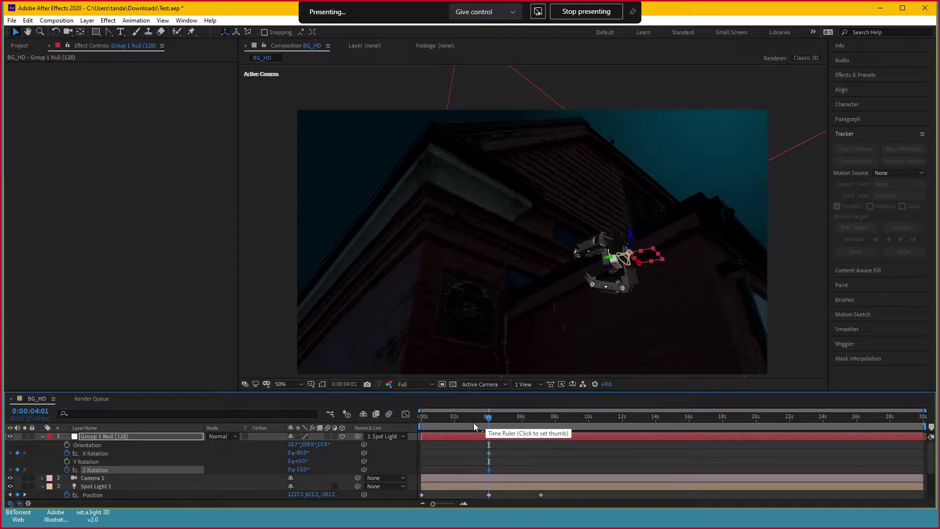
# At 0s, set the null's starting X Rotation, then preview the spotlight animation
pyautogui.moveTo(474, 426); pyautogui.dragTo(381, 419)
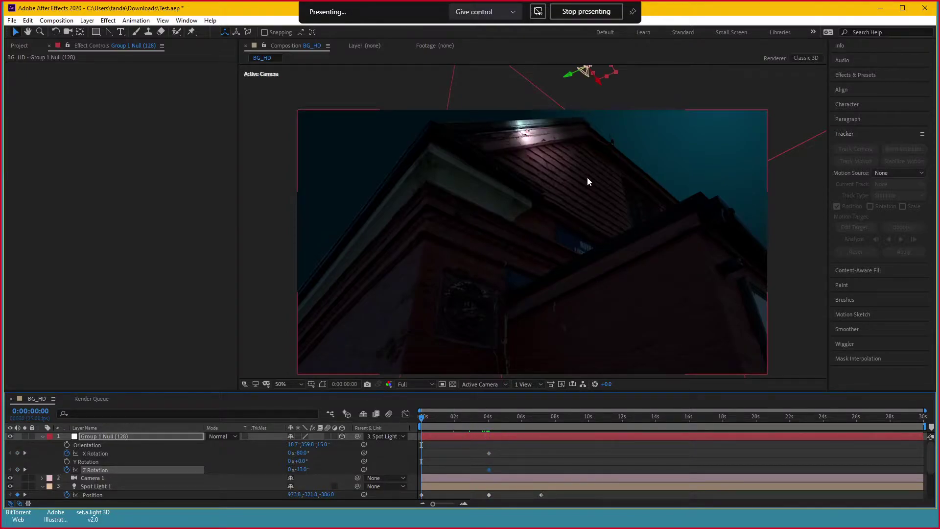
pyautogui.moveTo(588, 181); pyautogui.dragTo(555, 279)
pyautogui.moveTo(301, 456); pyautogui.dragTo(310, 453)
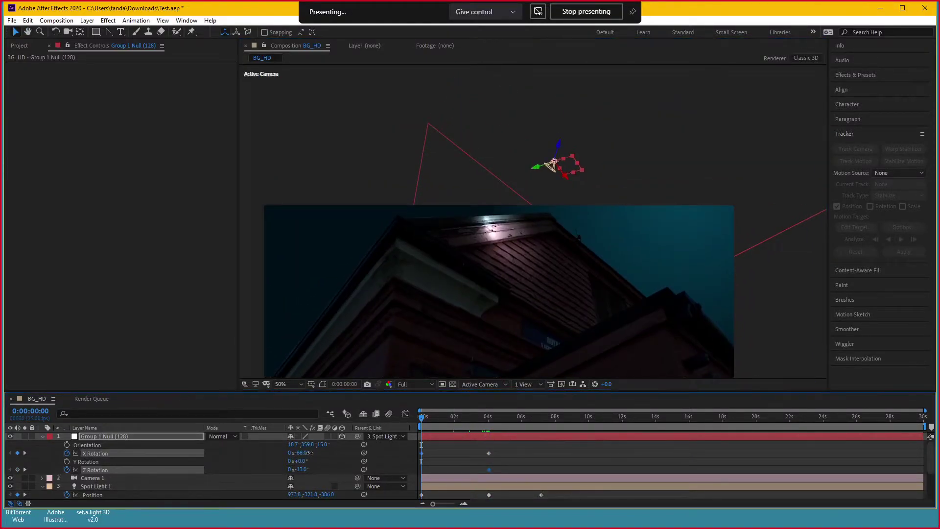
pyautogui.click(500, 469)
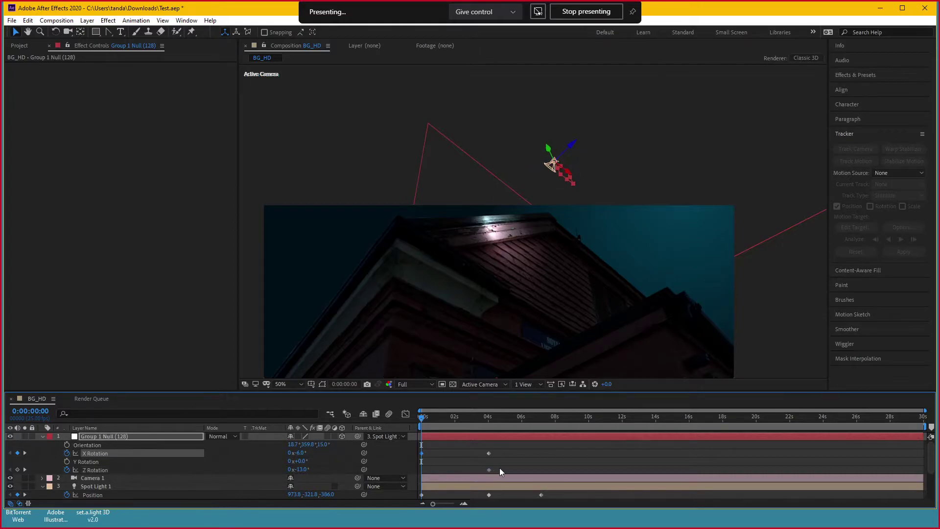
pyautogui.press('space')
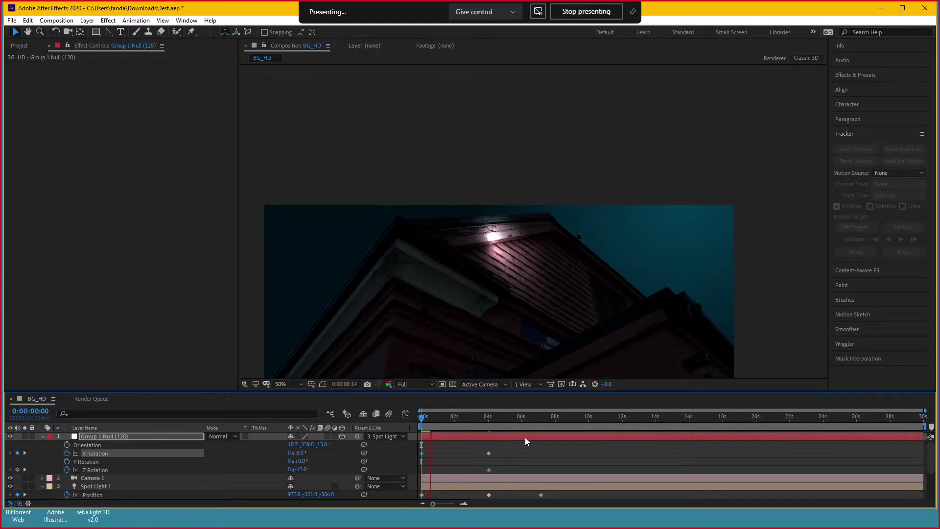
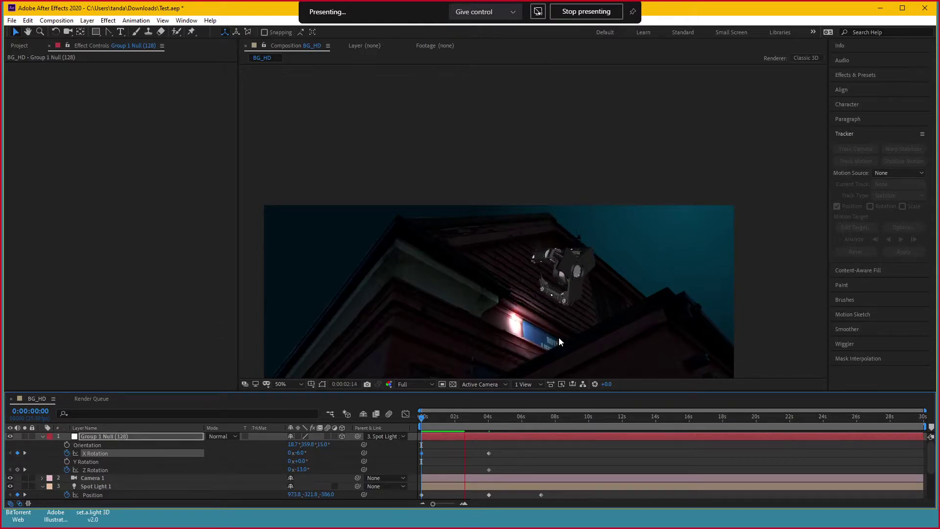
# Replay the animation and move to about seven seconds in
pyautogui.click(587, 248)
pyautogui.press('space')
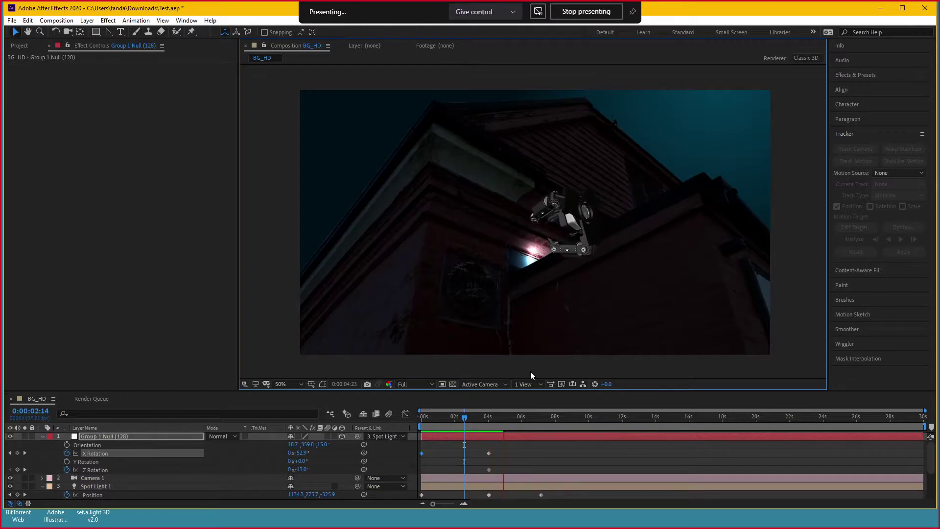
pyautogui.moveTo(532, 417); pyautogui.dragTo(542, 419)
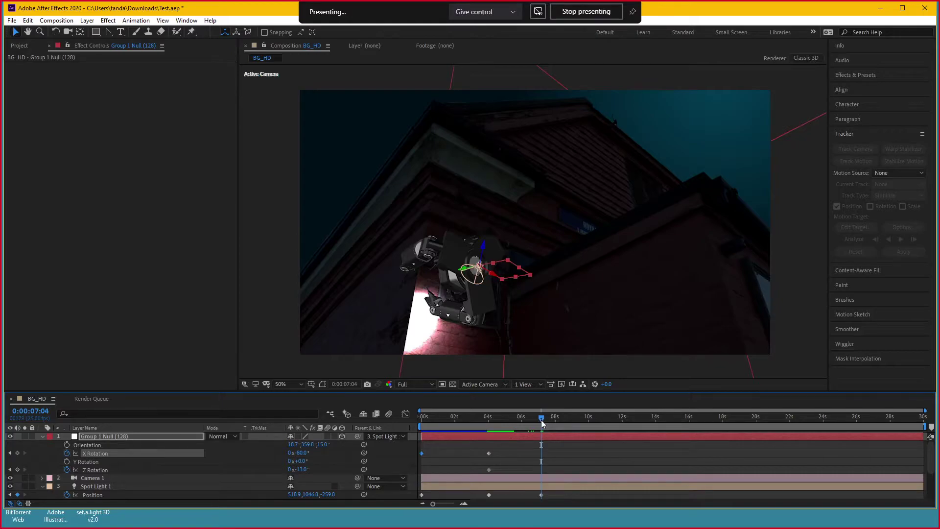
# Tilt Group 1 Null to a new angle, scale it to 61%, and scrub to review
pyautogui.press('w')
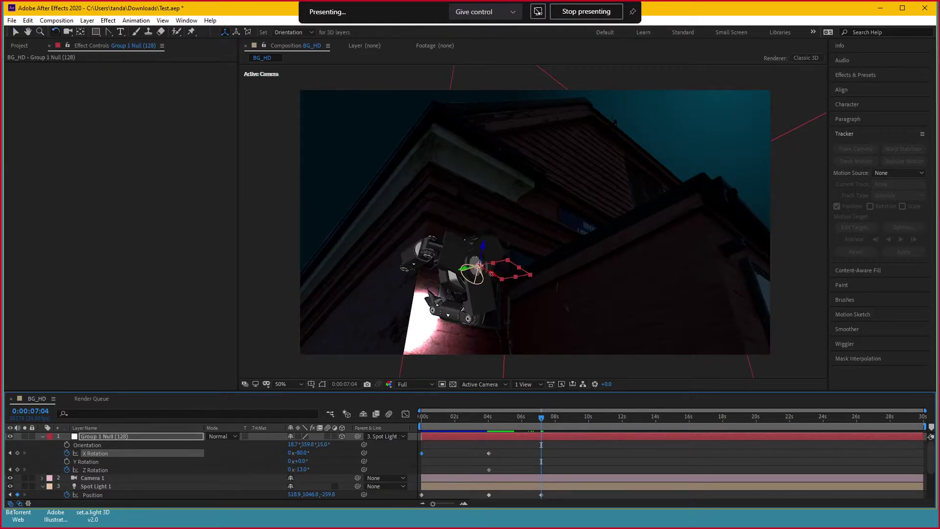
pyautogui.moveTo(498, 269); pyautogui.dragTo(496, 265)
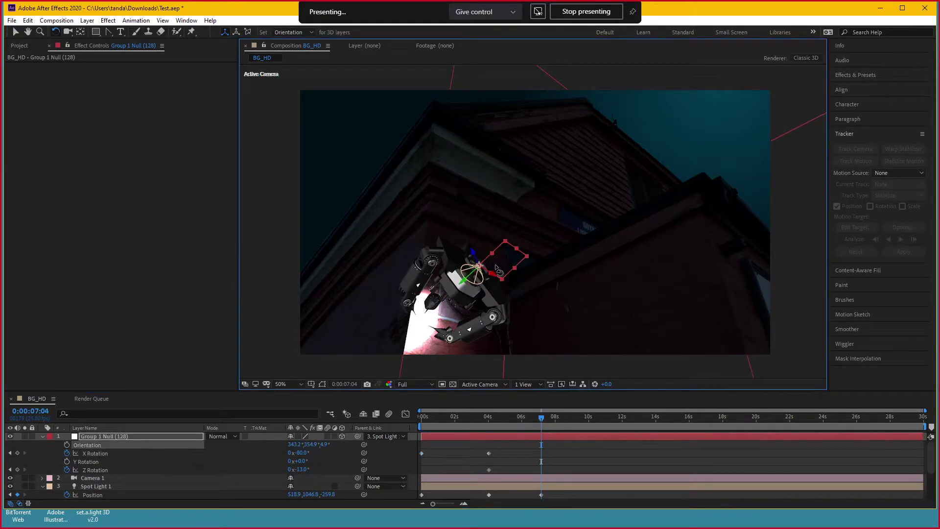
pyautogui.click(150, 436)
pyautogui.press('s')
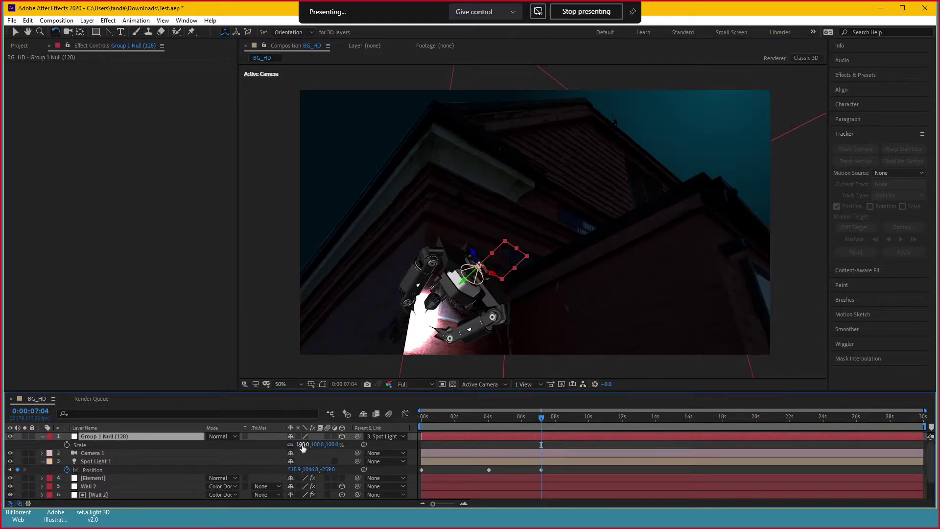
pyautogui.moveTo(301, 444); pyautogui.dragTo(288, 449)
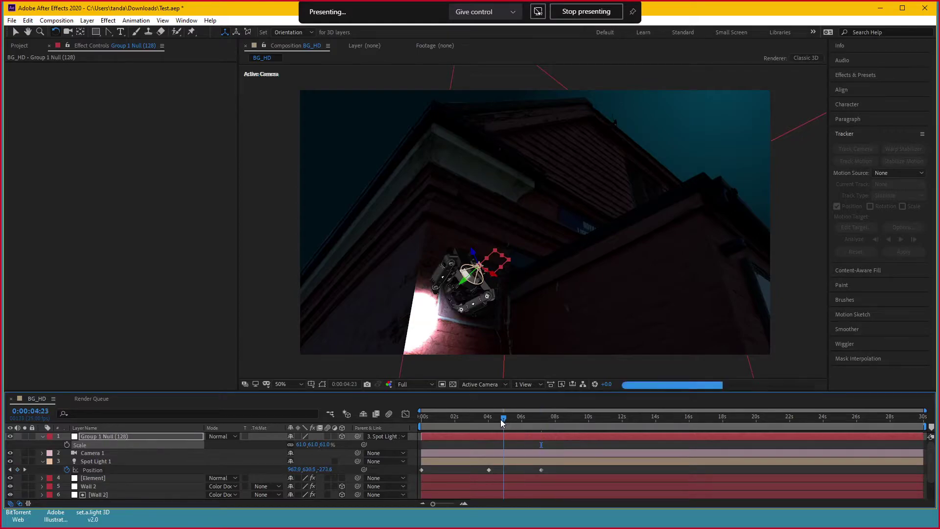
pyautogui.moveTo(503, 422)
pyautogui.mouseDown()
pyautogui.moveTo(433, 422)
pyautogui.moveTo(544, 423)
pyautogui.moveTo(454, 436)
pyautogui.moveTo(452, 448)
pyautogui.moveTo(467, 448)
pyautogui.mouseUp()
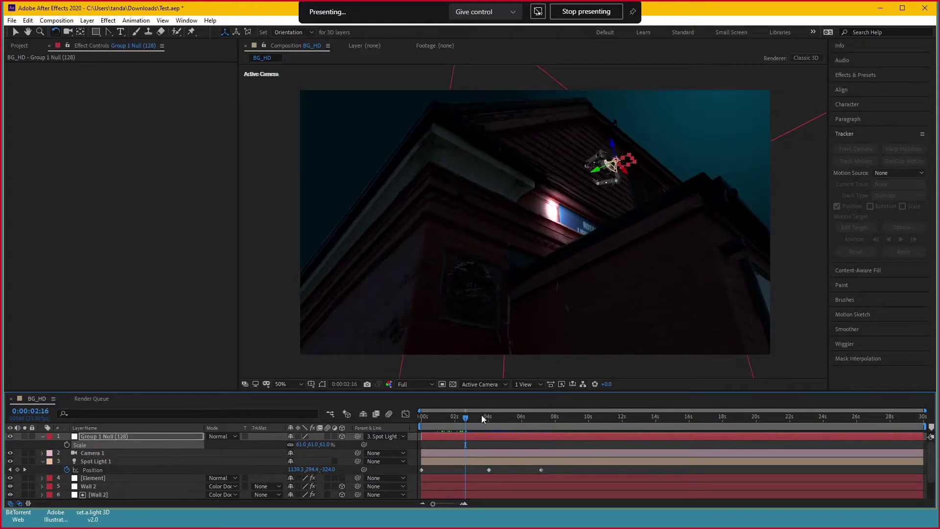
pyautogui.moveTo(482, 417); pyautogui.dragTo(490, 417)
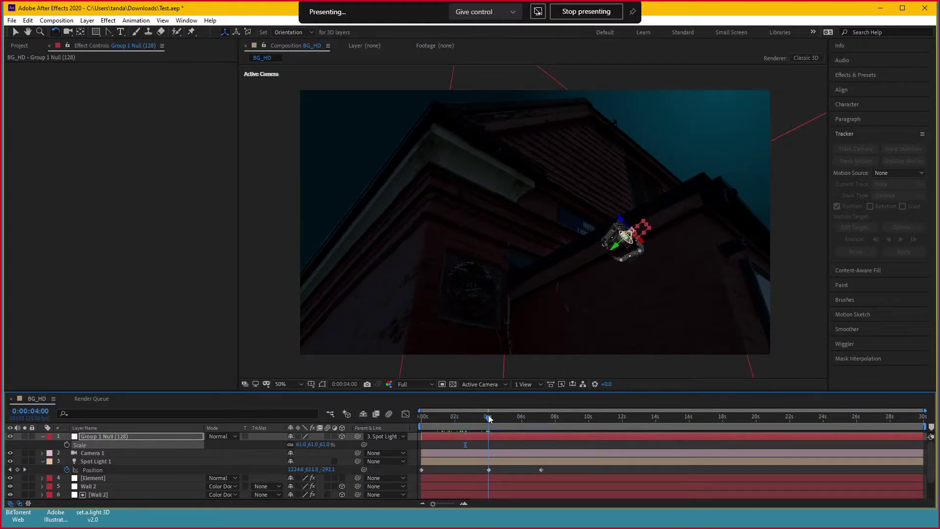
# Duplicate Wall 2, move the copy above Element, and name it 'Wall 2'
pyautogui.press('/')
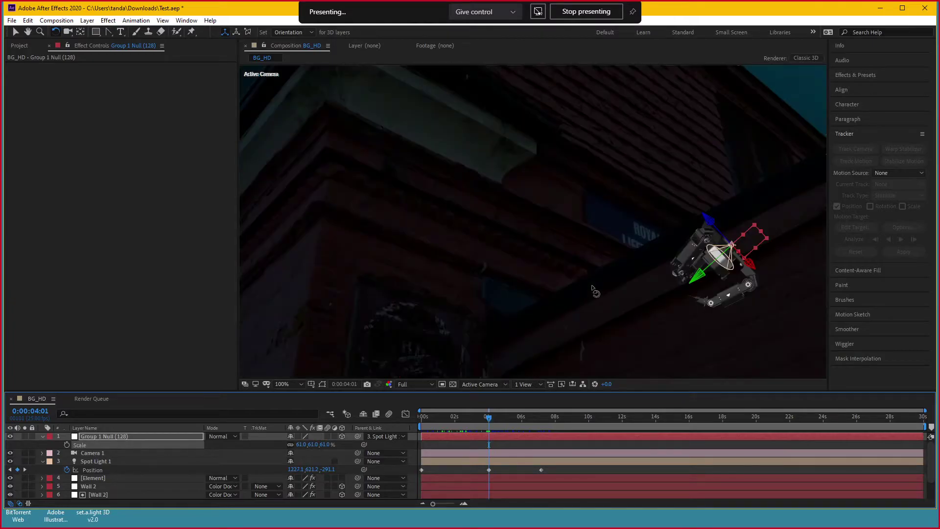
pyautogui.click(110, 460)
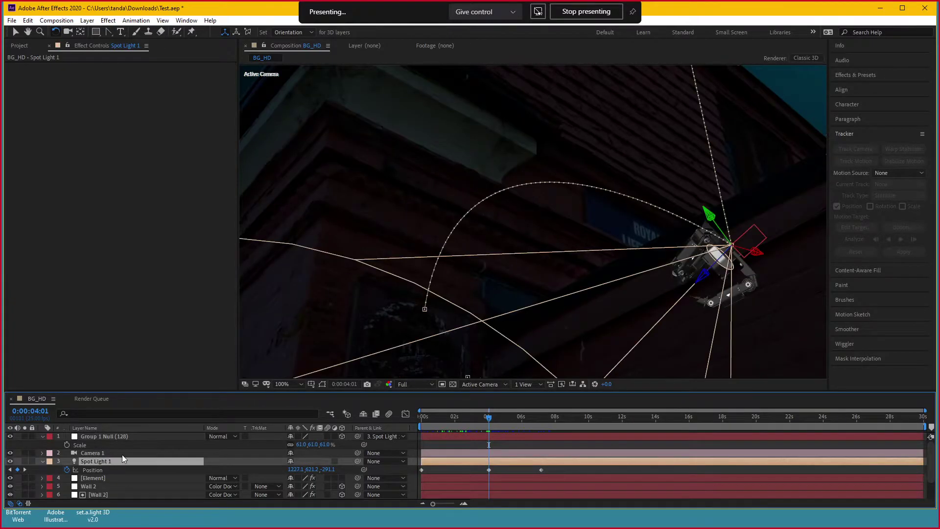
pyautogui.scroll(-1, 122, 455)
pyautogui.press(',')
pyautogui.press(',')
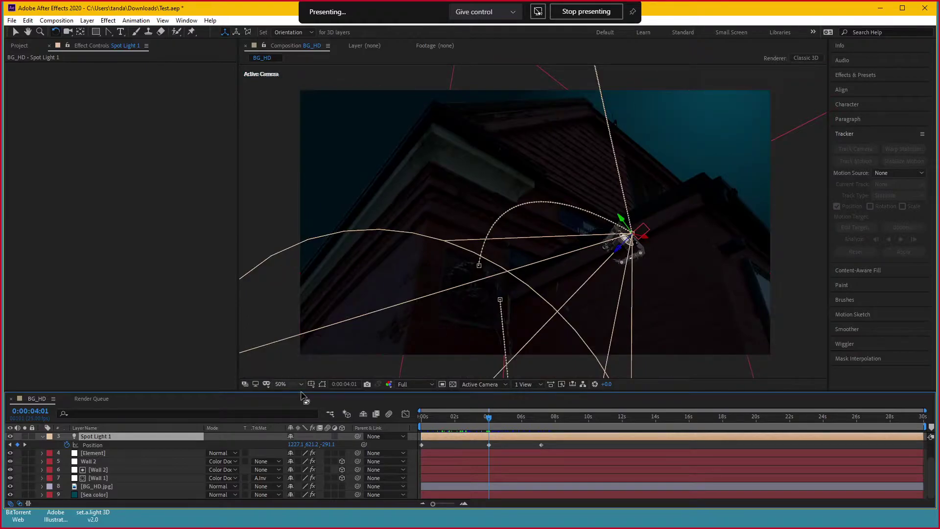
pyautogui.click(113, 453)
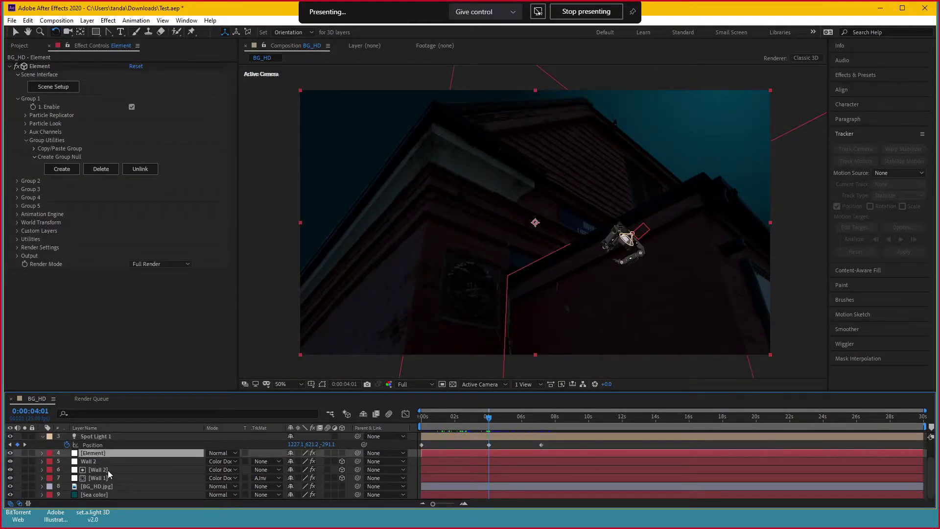
pyautogui.click(104, 461)
pyautogui.hotkey('ctrl', 'd')
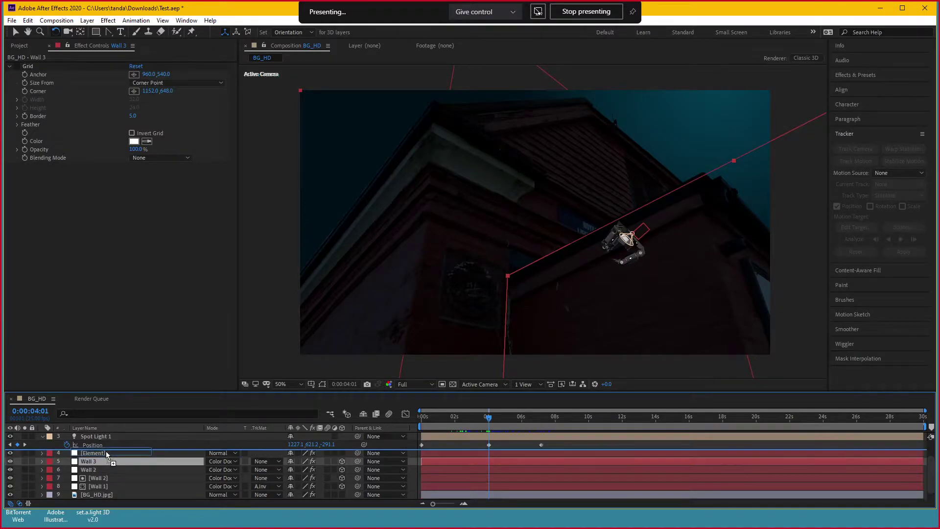
pyautogui.moveTo(105, 461); pyautogui.dragTo(106, 451)
pyautogui.press('Return')
pyautogui.write('Wall 2')
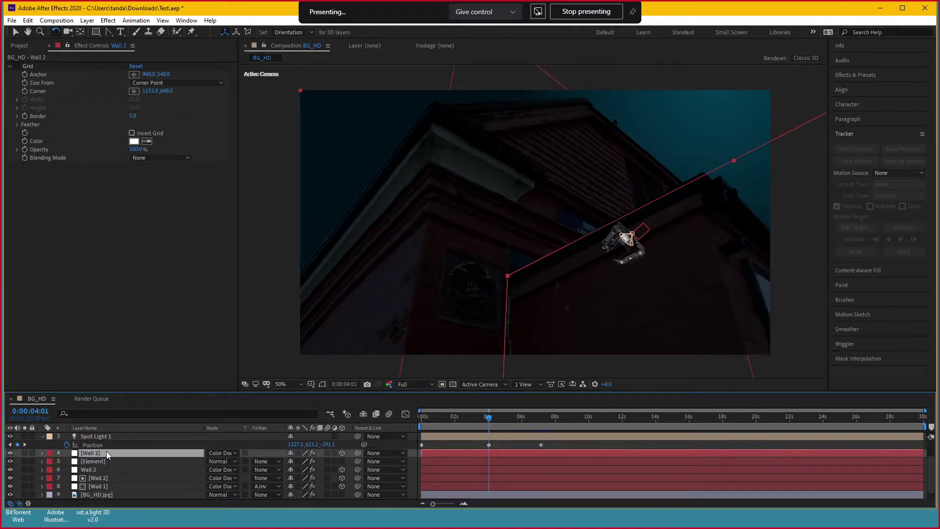
# Set Element's track matte to Alpha Inverted Matte and scrub to check the masked robot
pyautogui.click(169, 461)
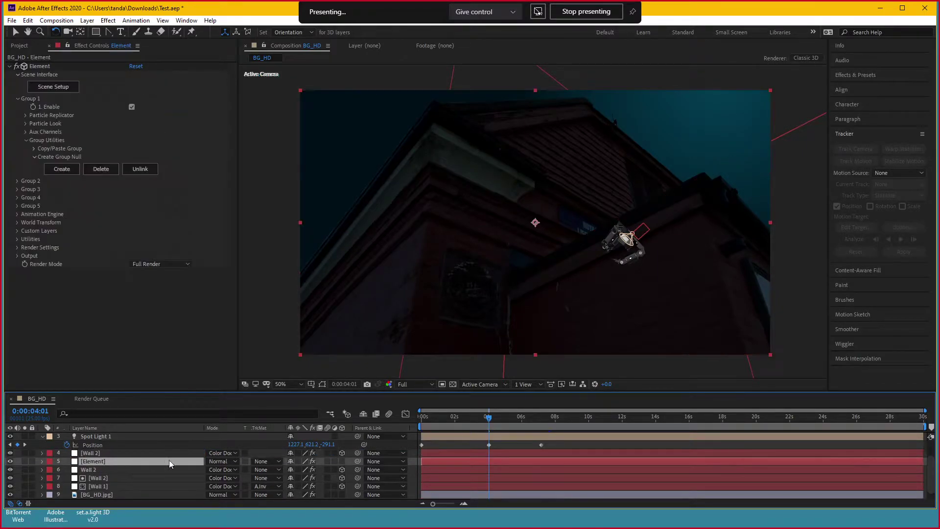
pyautogui.click(272, 463)
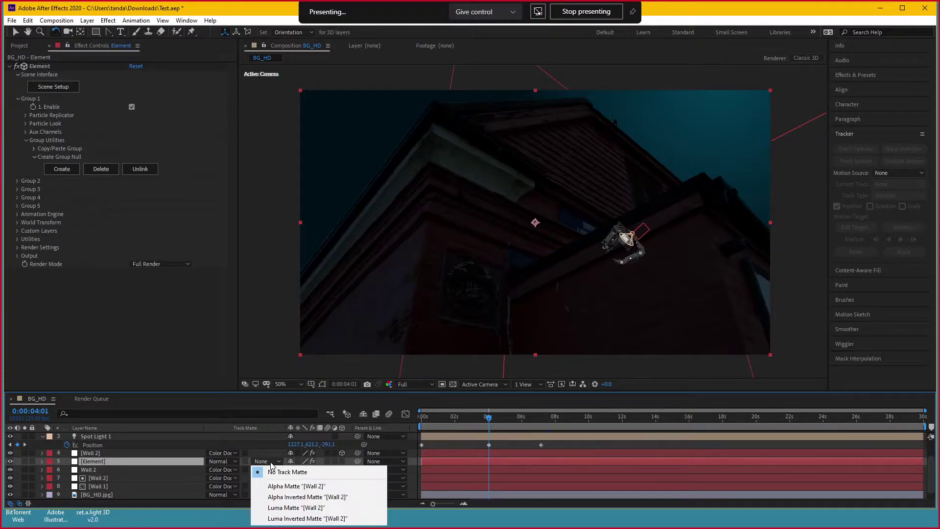
pyautogui.click(290, 487)
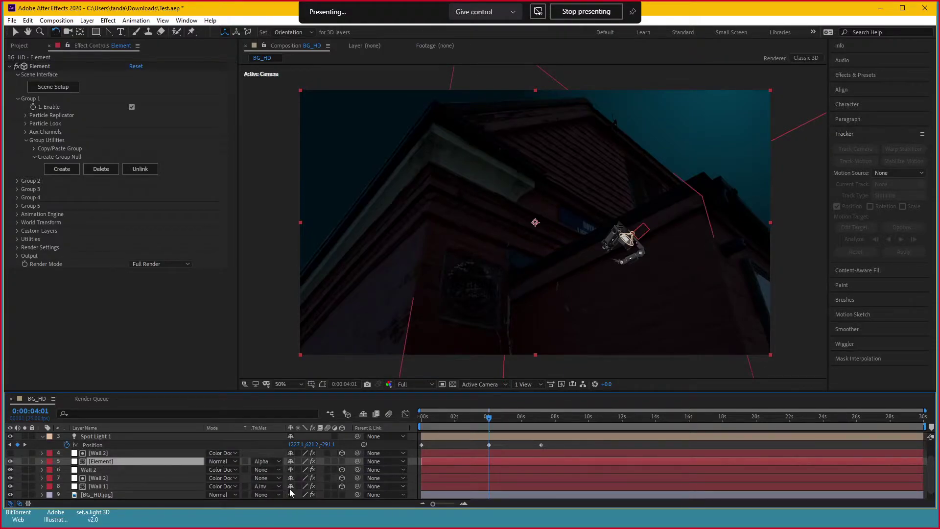
pyautogui.click(267, 462)
pyautogui.click(291, 499)
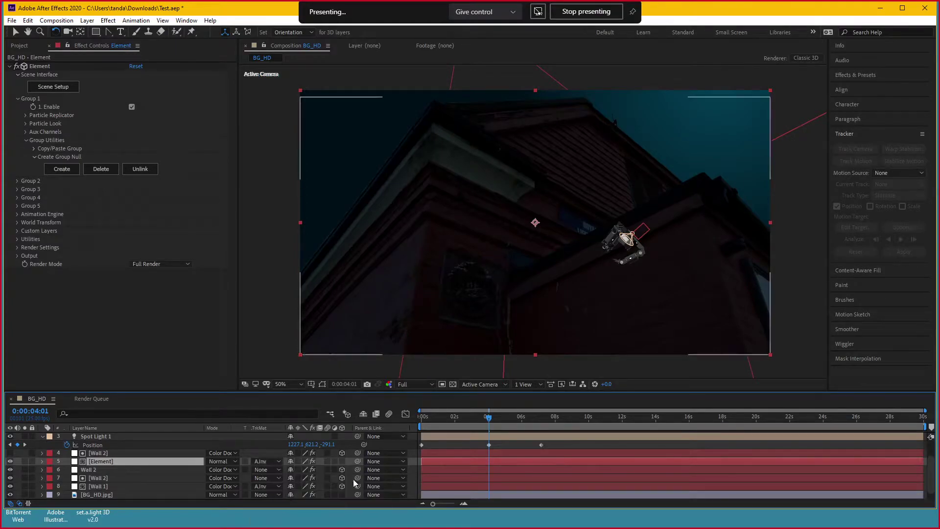
pyautogui.moveTo(471, 420)
pyautogui.mouseDown()
pyautogui.moveTo(563, 421)
pyautogui.moveTo(446, 427)
pyautogui.mouseUp()
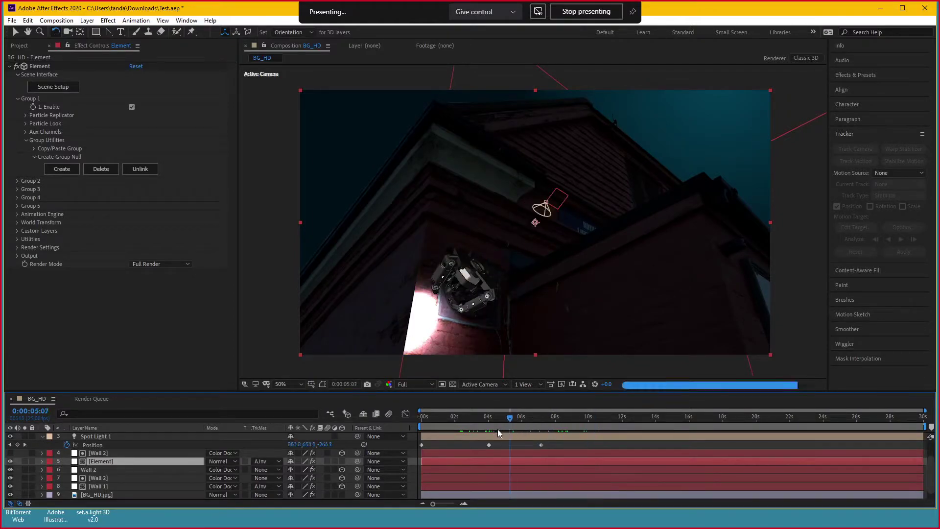
pyautogui.press('Home')
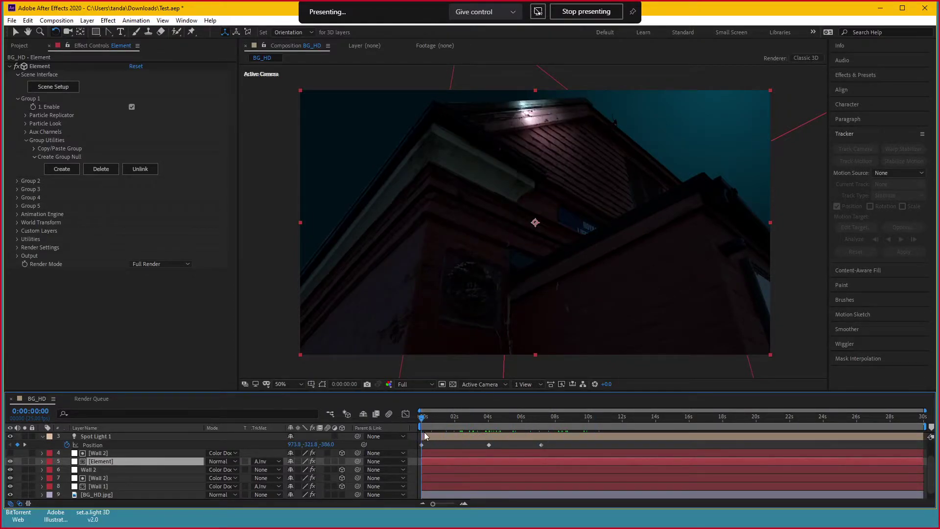
pyautogui.moveTo(425, 435); pyautogui.dragTo(513, 439)
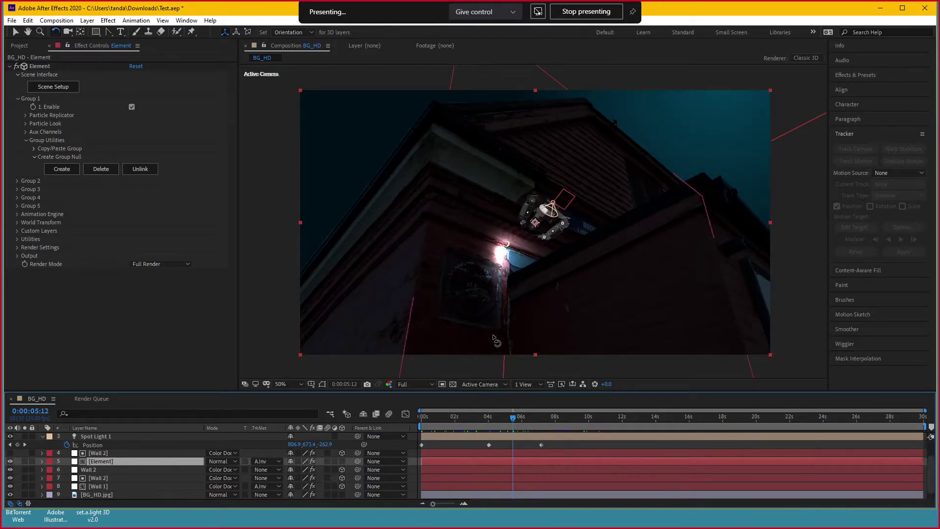
pyautogui.hotkey('ctrl', 'Down')
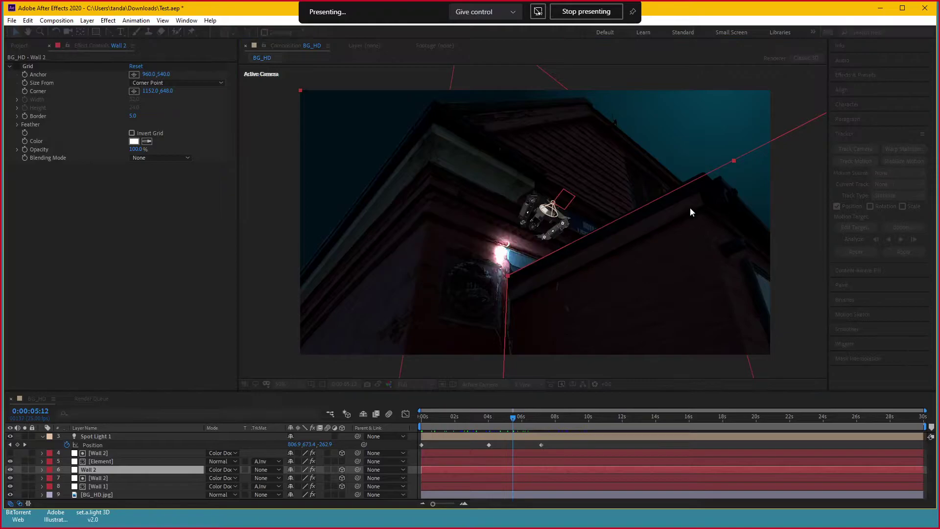
pyautogui.moveTo(448, 416); pyautogui.dragTo(537, 419)
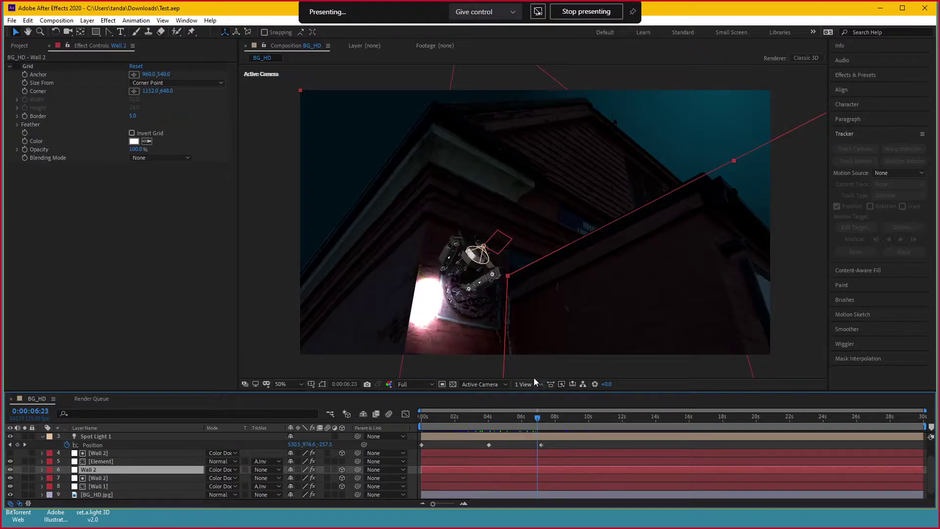
pyautogui.moveTo(509, 336); pyautogui.dragTo(470, 297)
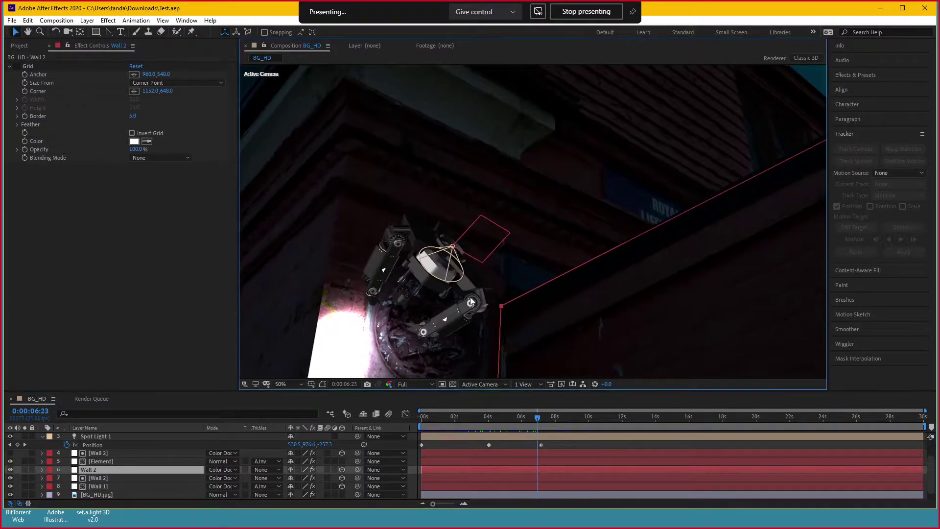
pyautogui.hotkey('ctrl', 'z')
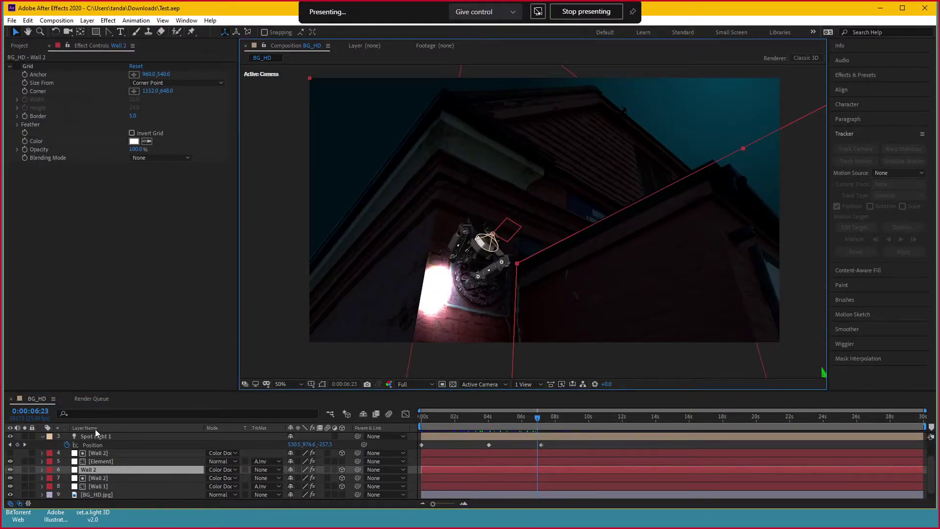
pyautogui.click(112, 461)
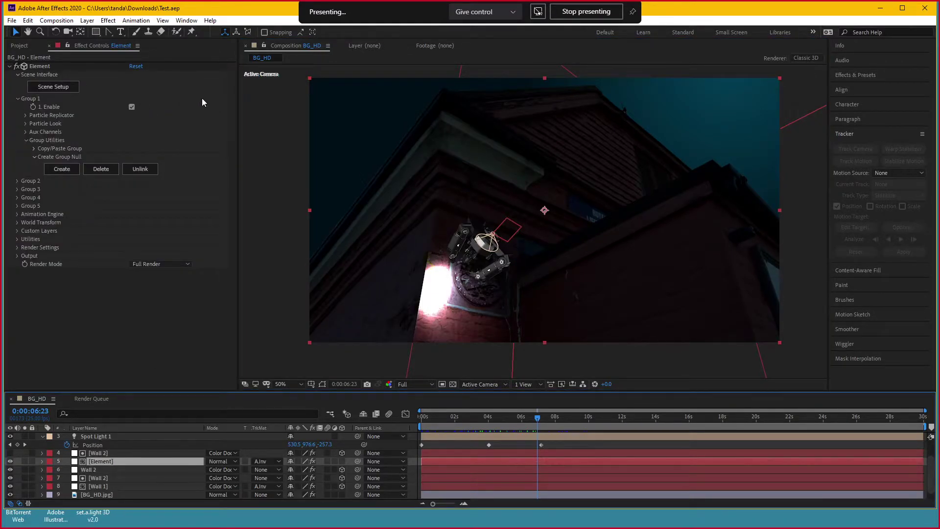
# Add Color Matcher to Element, targeting BG_HD.jpg and sampling Effects & Masks
pyautogui.click(108, 20)
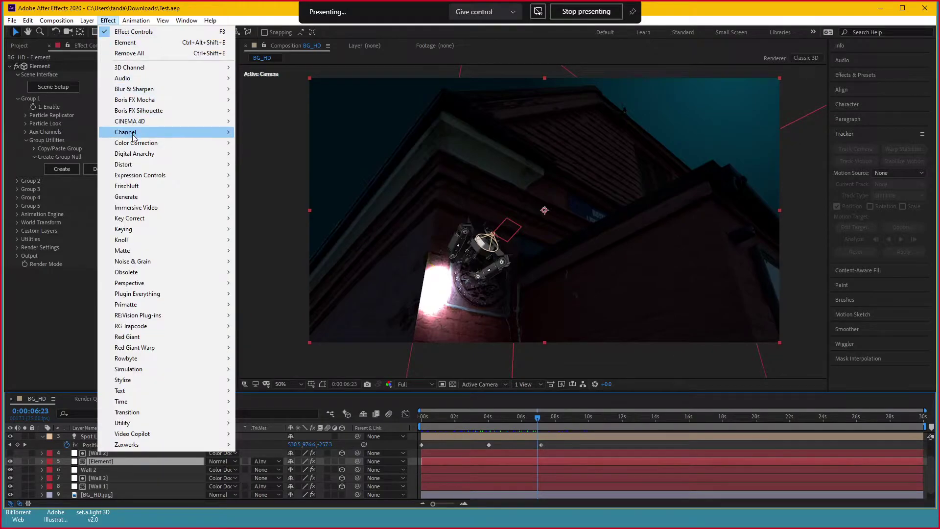
pyautogui.moveTo(191, 220)
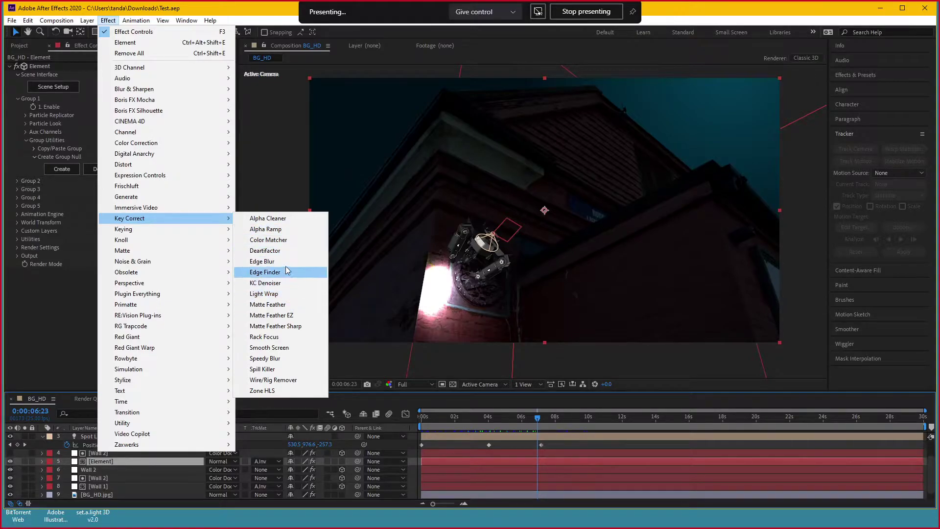
pyautogui.click(288, 240)
pyautogui.click(157, 281)
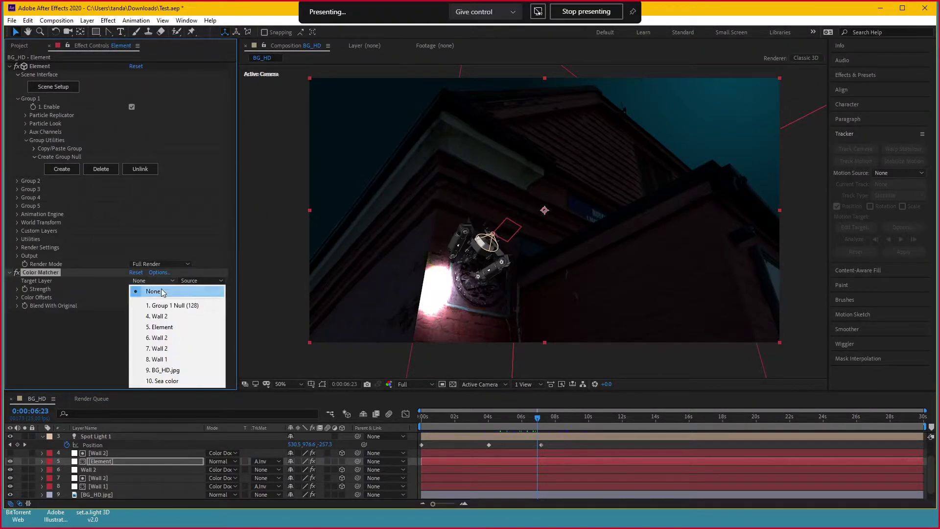
pyautogui.click(181, 371)
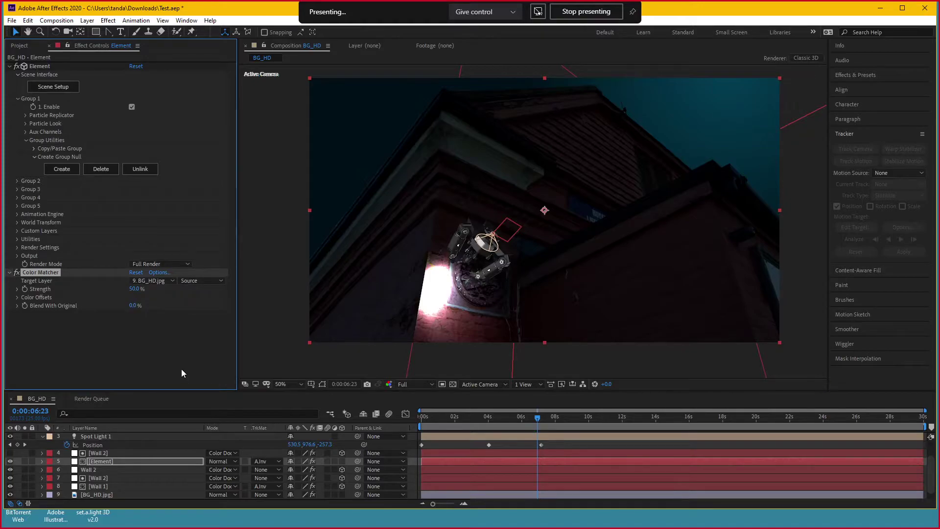
pyautogui.click(198, 281)
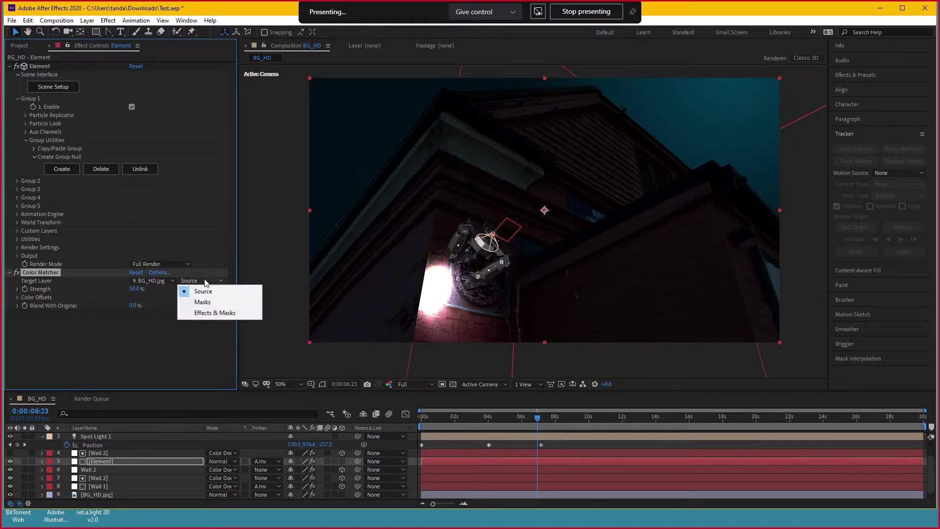
pyautogui.click(210, 313)
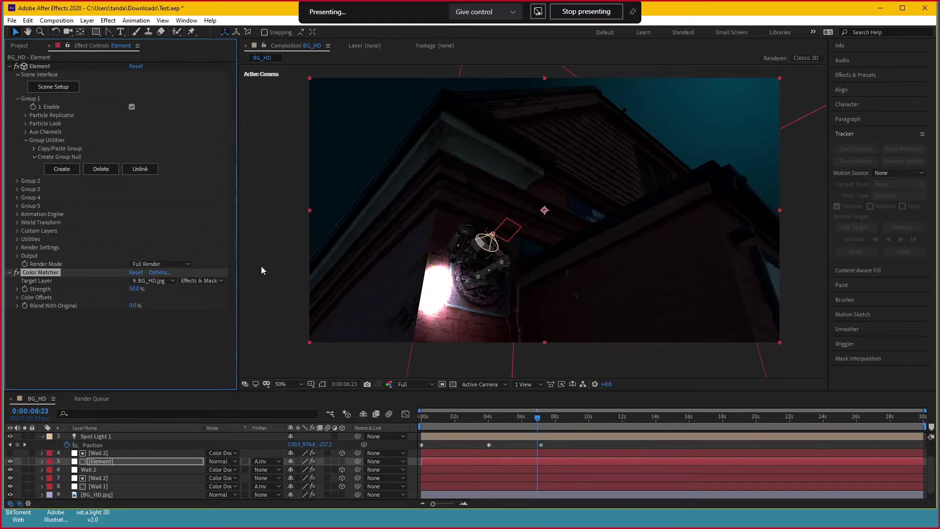
# Add Edge Blur with 1.0 blur amount and 47% blend with original
pyautogui.press('.')
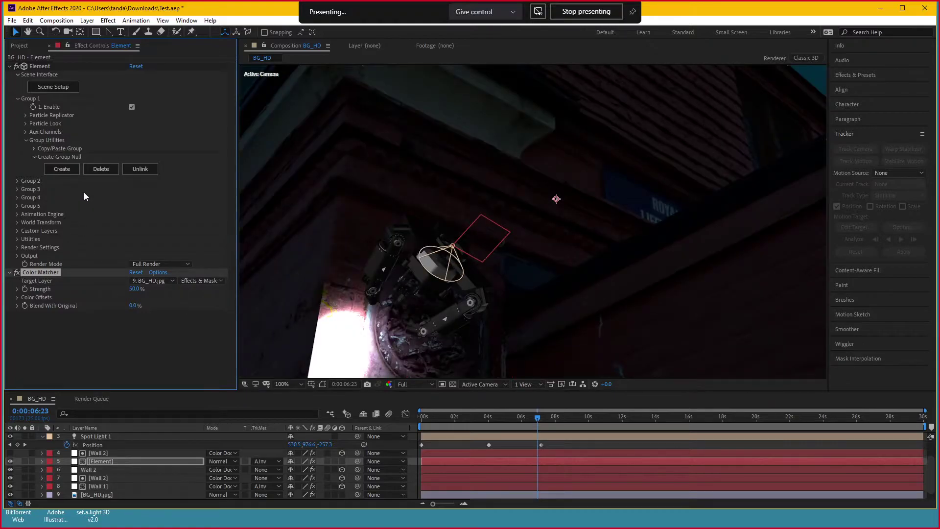
pyautogui.click(108, 22)
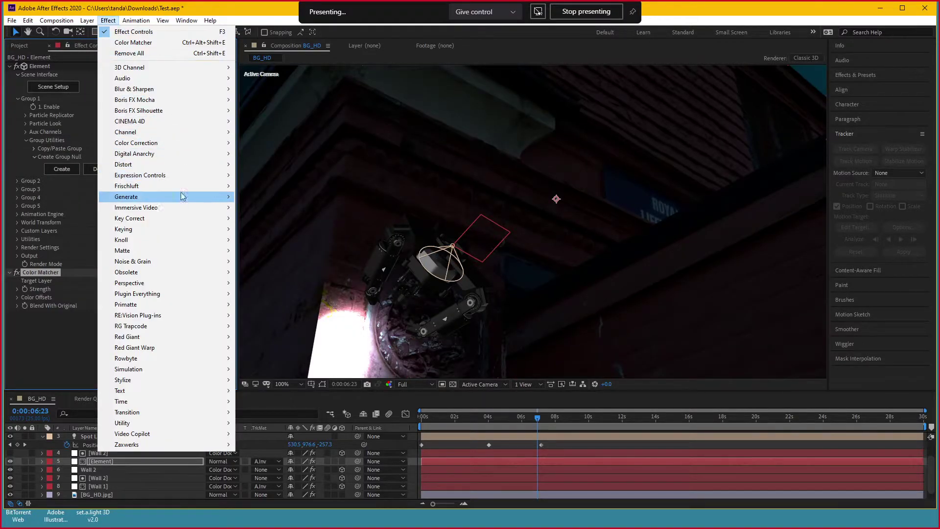
pyautogui.moveTo(194, 223)
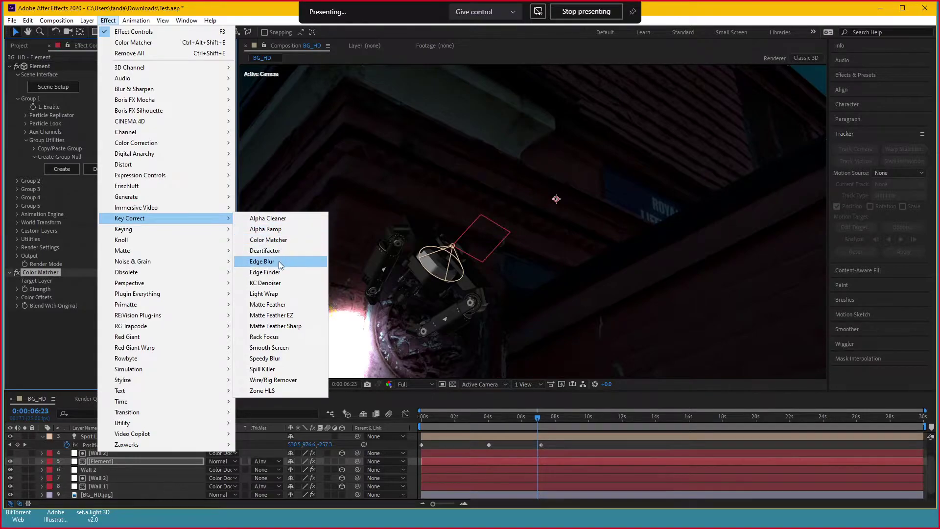
pyautogui.click(262, 261)
pyautogui.click(157, 352)
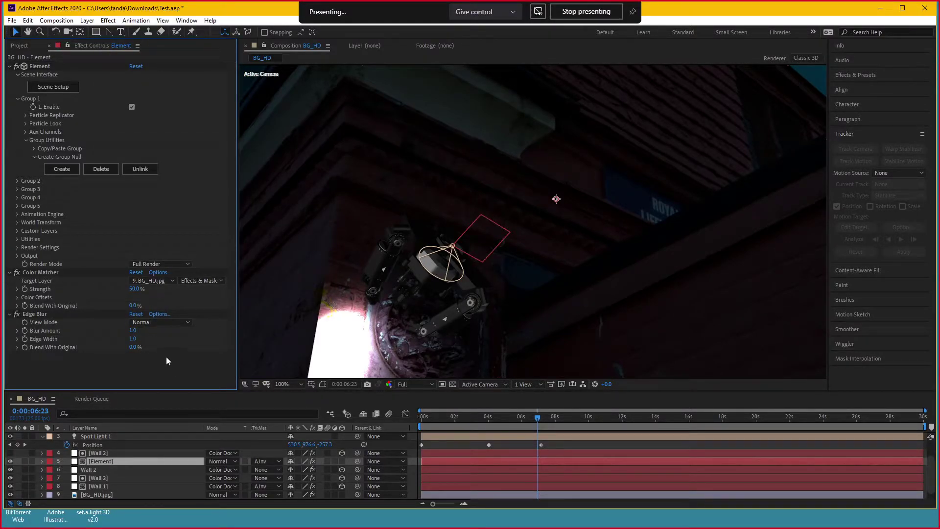
pyautogui.moveTo(132, 349); pyautogui.dragTo(141, 347)
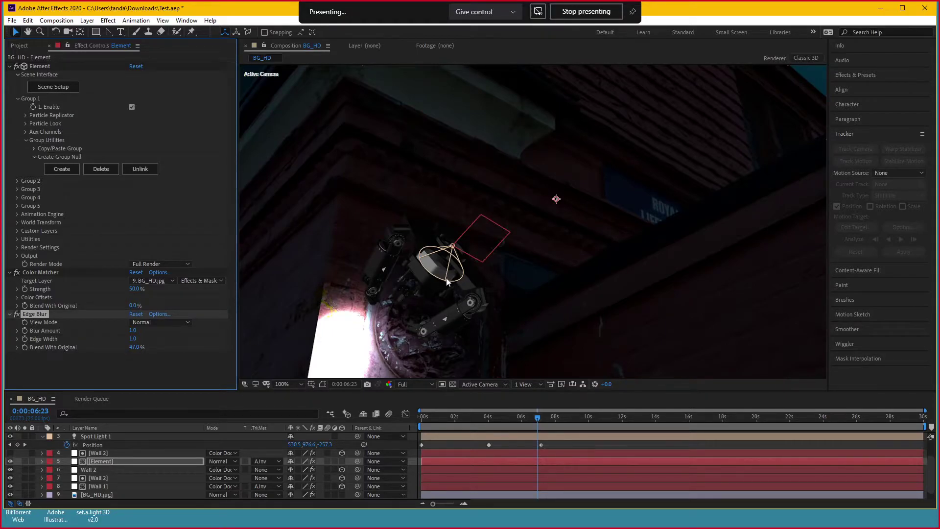
pyautogui.press(',')
pyautogui.moveTo(509, 421)
pyautogui.mouseDown()
pyautogui.moveTo(442, 415)
pyautogui.moveTo(460, 413)
pyautogui.mouseUp()
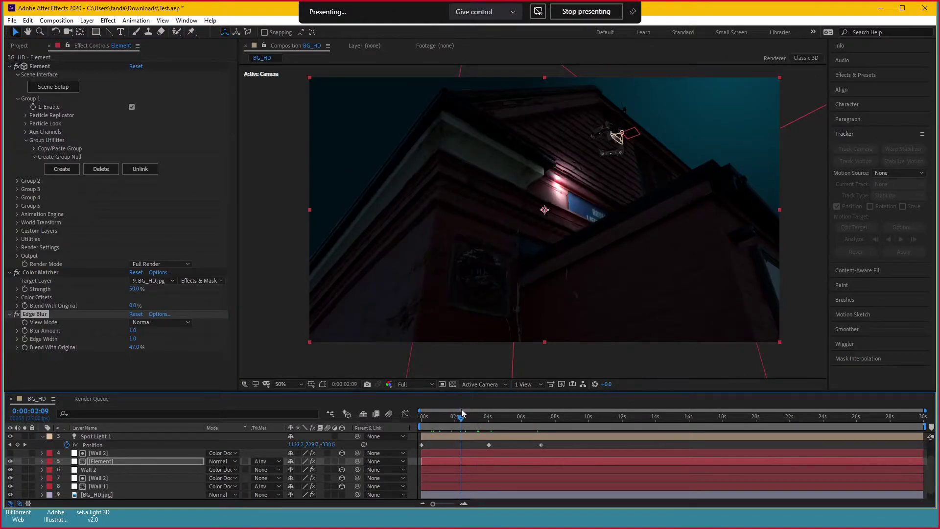
pyautogui.moveTo(461, 414)
pyautogui.mouseDown()
pyautogui.moveTo(517, 409)
pyautogui.moveTo(545, 393)
pyautogui.moveTo(445, 393)
pyautogui.mouseUp()
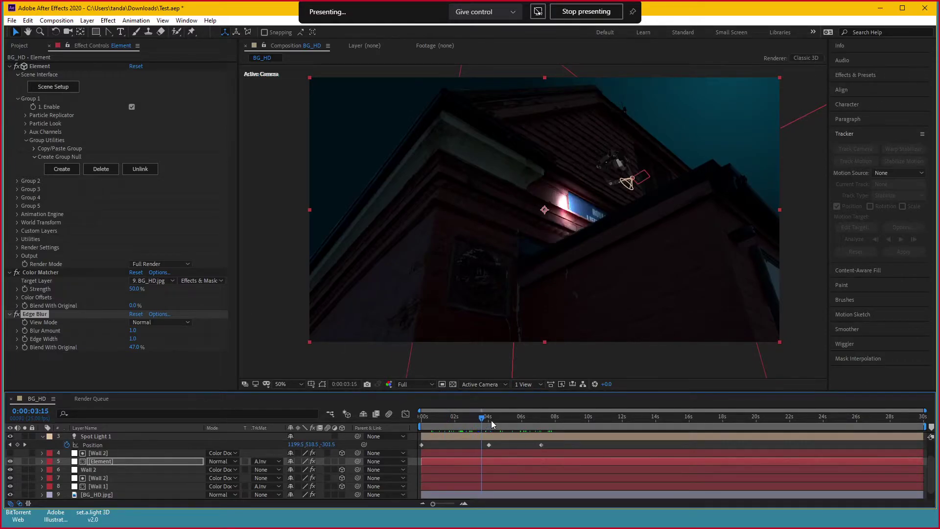
pyautogui.moveTo(475, 420)
pyautogui.mouseDown()
pyautogui.moveTo(537, 419)
pyautogui.moveTo(488, 417)
pyautogui.moveTo(454, 397)
pyautogui.mouseUp()
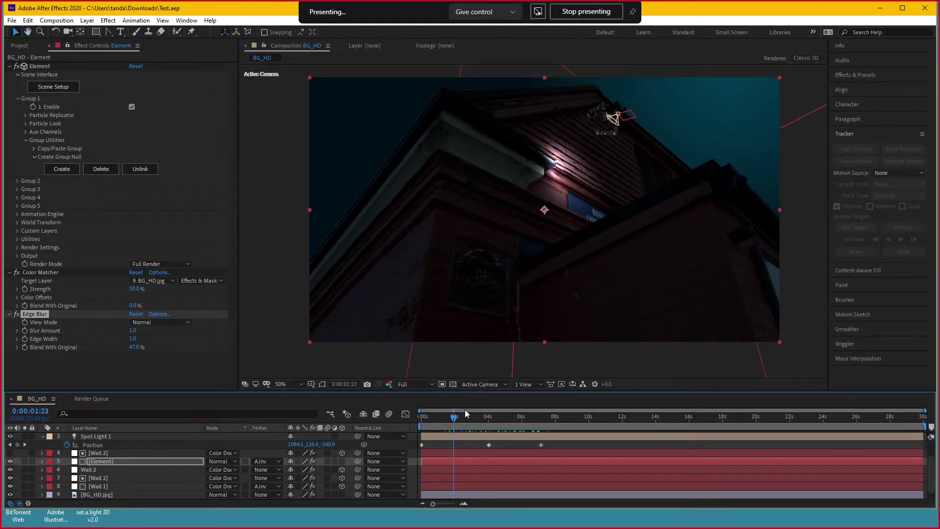
pyautogui.moveTo(479, 421); pyautogui.dragTo(538, 421)
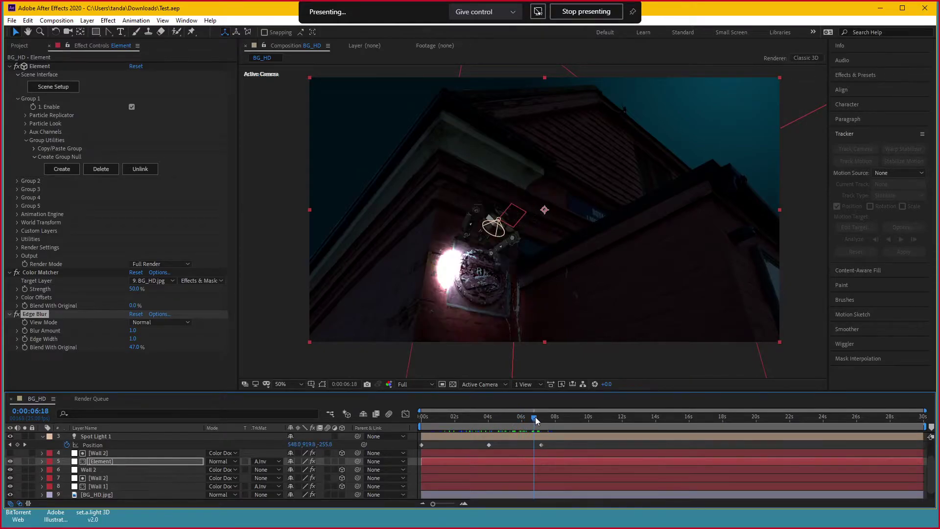
# Lower Spot Light 1's Light Options intensity to 106%
pyautogui.click(115, 439)
pyautogui.click(42, 437)
pyautogui.click(42, 437)
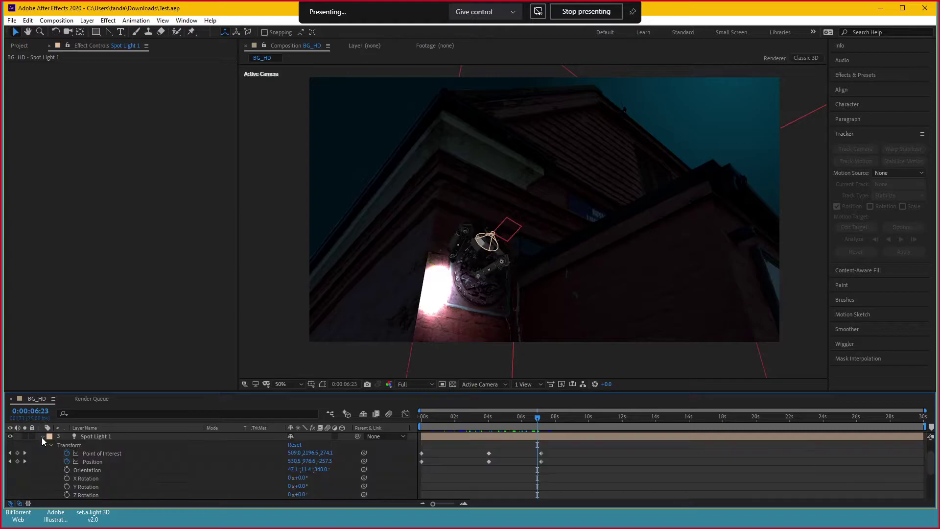
pyautogui.click(51, 445)
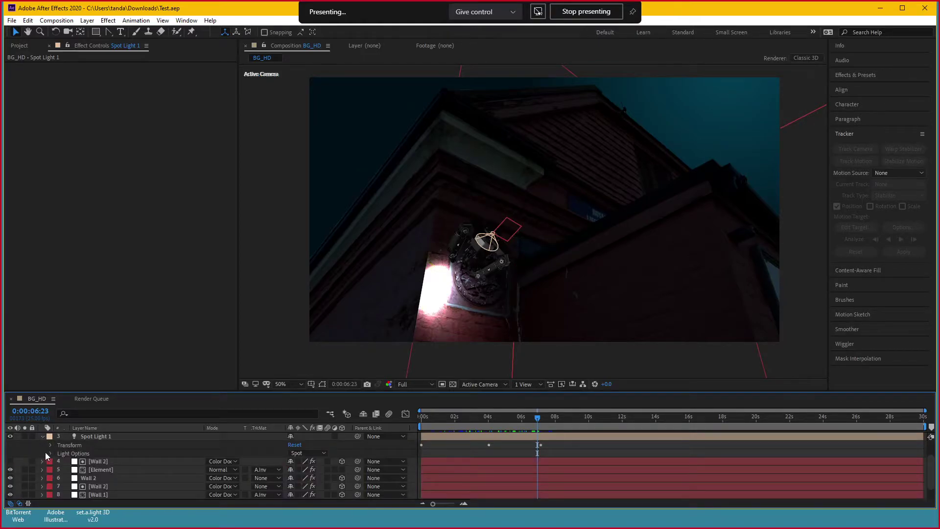
pyautogui.click(51, 453)
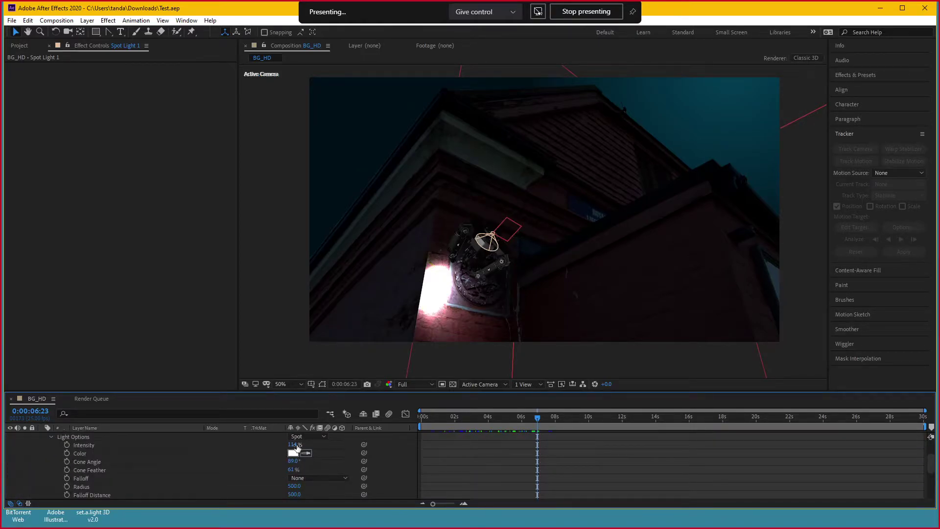
pyautogui.moveTo(296, 447); pyautogui.dragTo(288, 445)
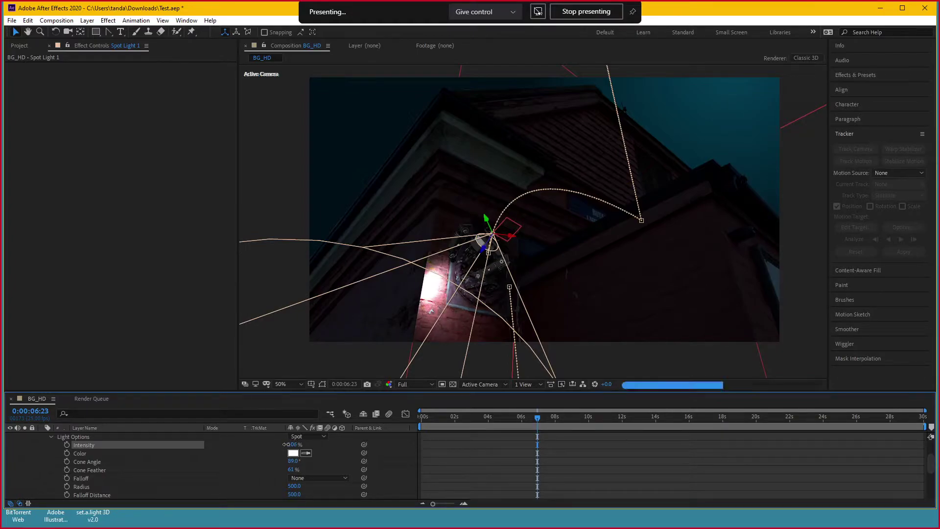
# Scrub back to about 1:18 to review the dimmer spotlight, then collapse its settings
pyautogui.moveTo(531, 419)
pyautogui.mouseDown()
pyautogui.moveTo(380, 420)
pyautogui.moveTo(556, 426)
pyautogui.moveTo(447, 425)
pyautogui.moveTo(482, 418)
pyautogui.mouseUp()
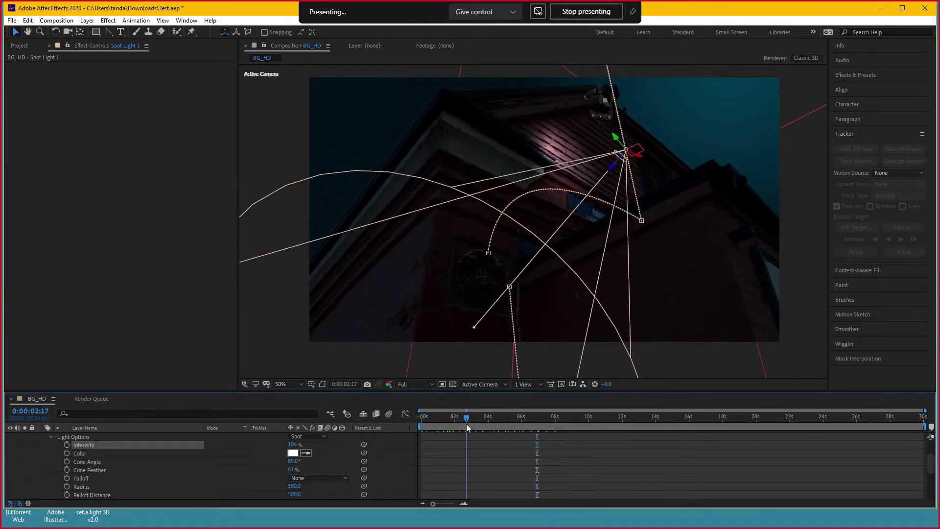
pyautogui.moveTo(454, 424); pyautogui.dragTo(448, 422)
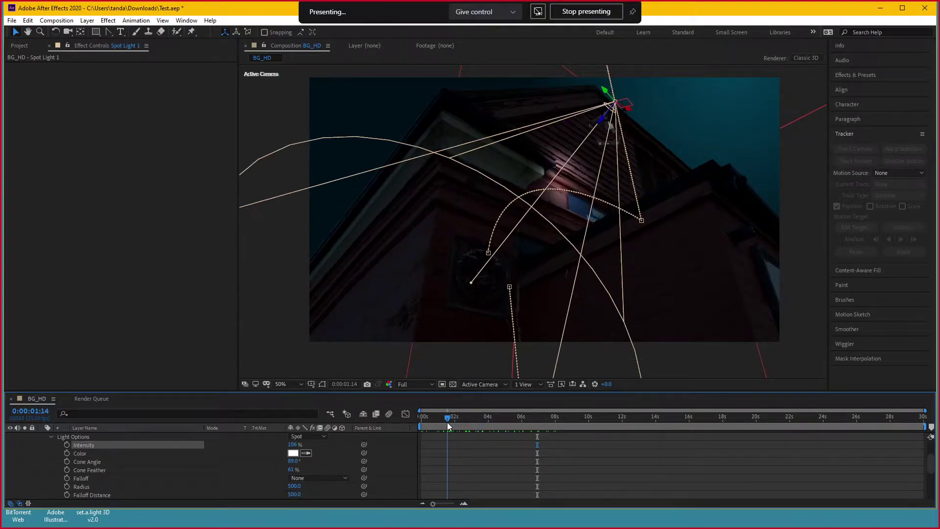
pyautogui.click(472, 454)
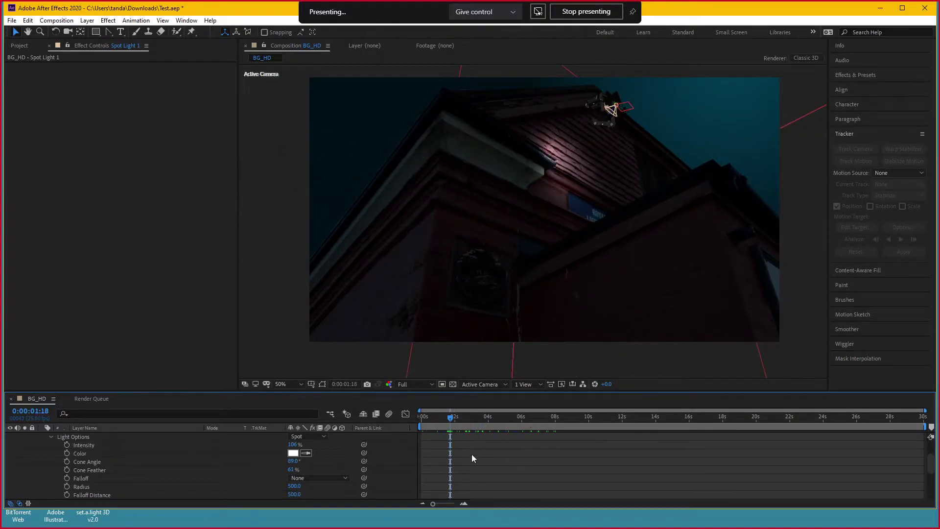
pyautogui.scroll(3, 115, 454)
pyautogui.click(49, 478)
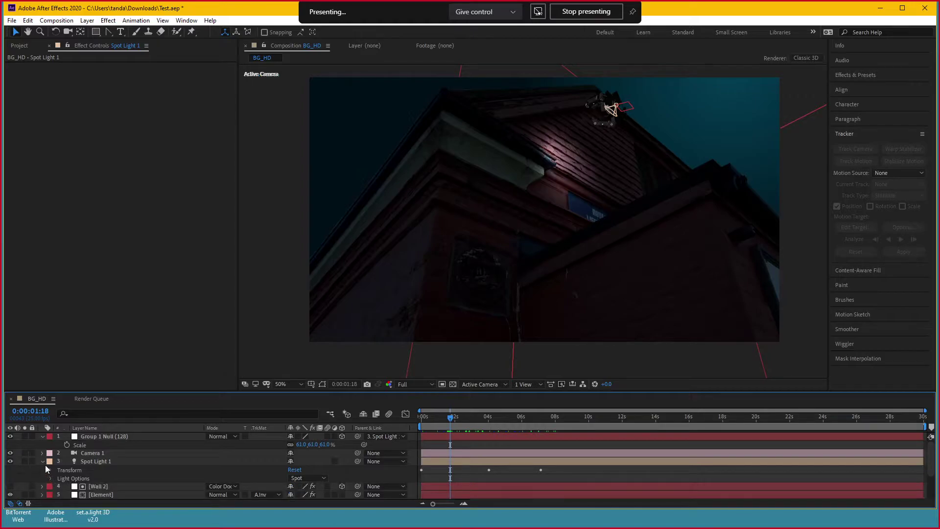
# Duplicate Wall 1 and place the copy just above BG_HD.jpg
pyautogui.click(43, 461)
pyautogui.click(102, 463)
pyautogui.click(117, 472)
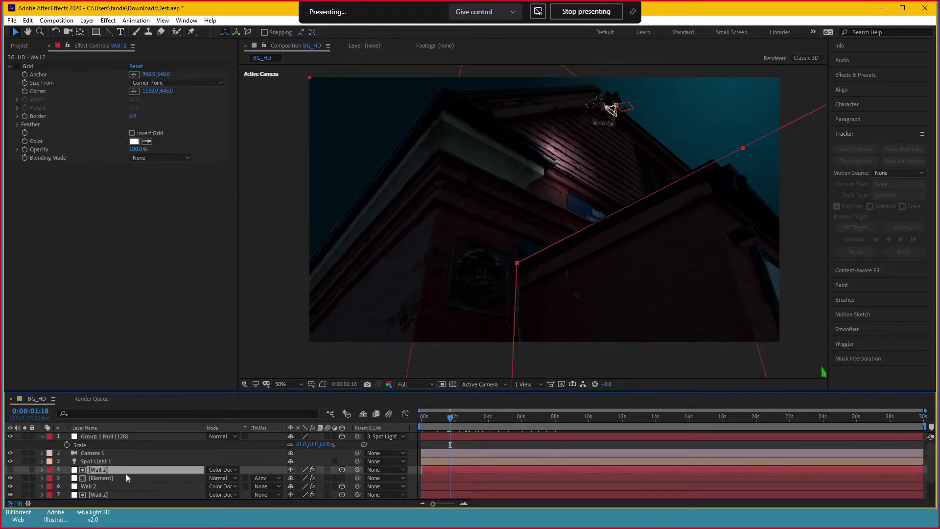
pyautogui.scroll(-3, 126, 474)
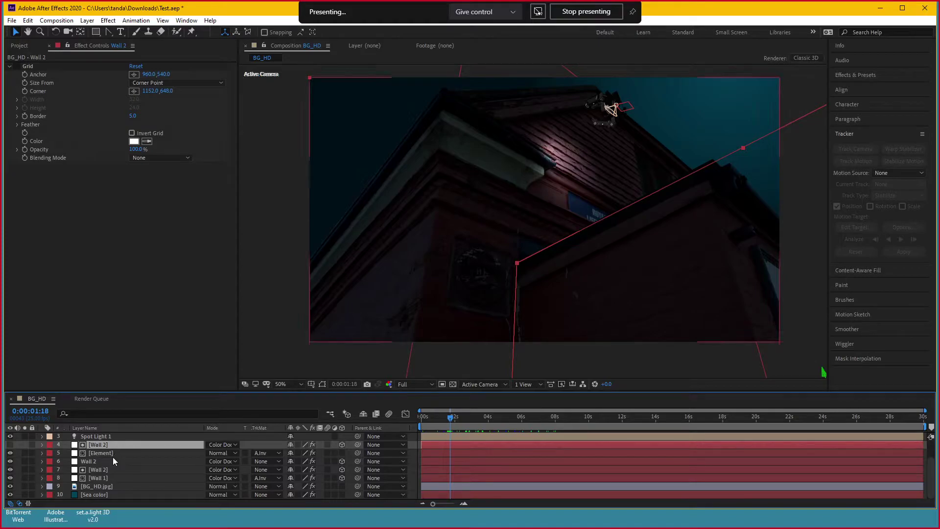
pyautogui.click(109, 478)
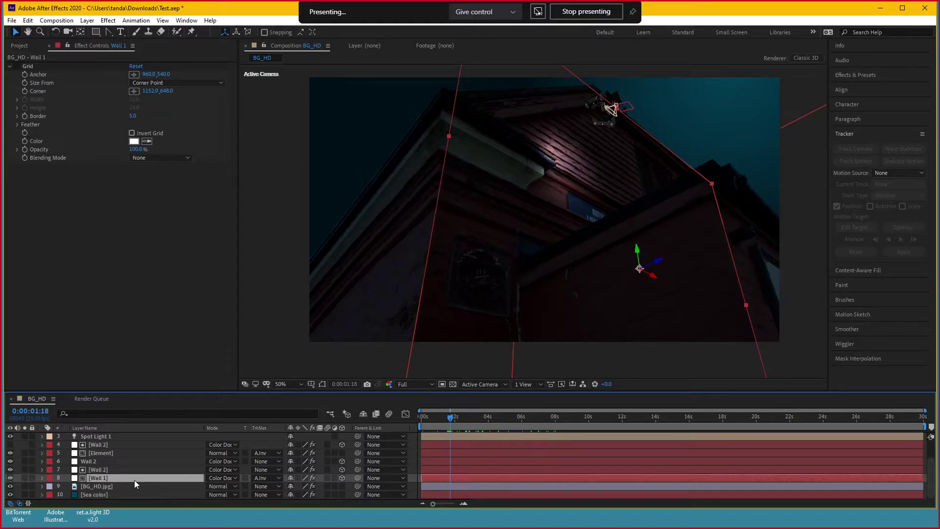
pyautogui.hotkey('ctrl', 'd')
pyautogui.moveTo(120, 471); pyautogui.dragTo(120, 489)
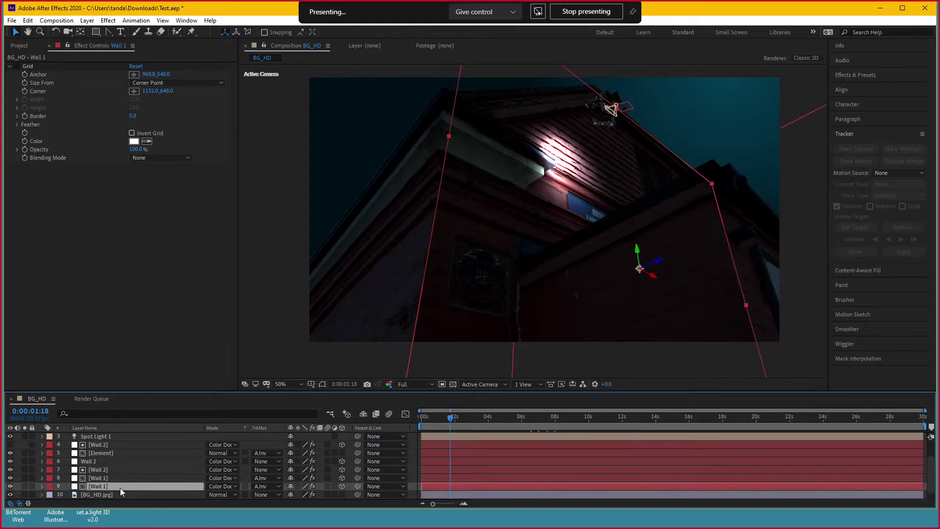
# Remove the Wall 1 copy's track matte and solo it briefly to inspect its lighting
pyautogui.click(264, 487)
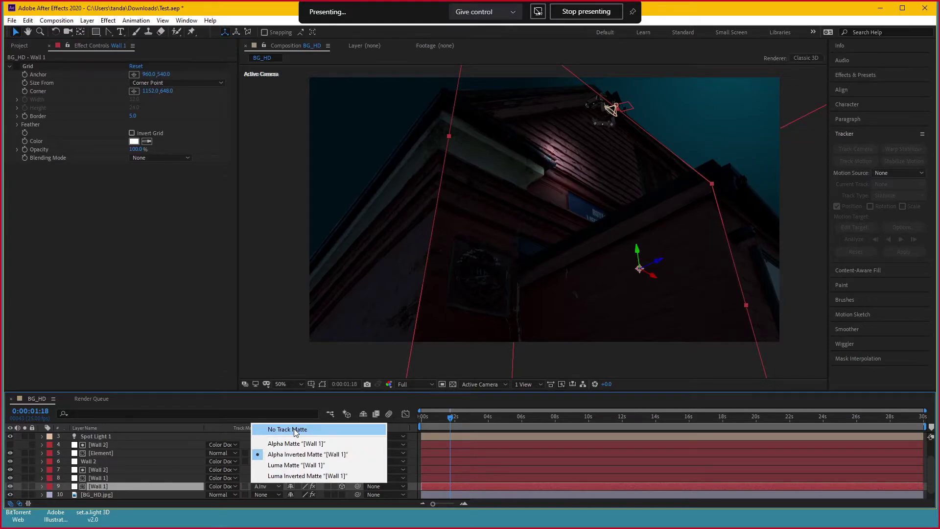
pyautogui.click(295, 430)
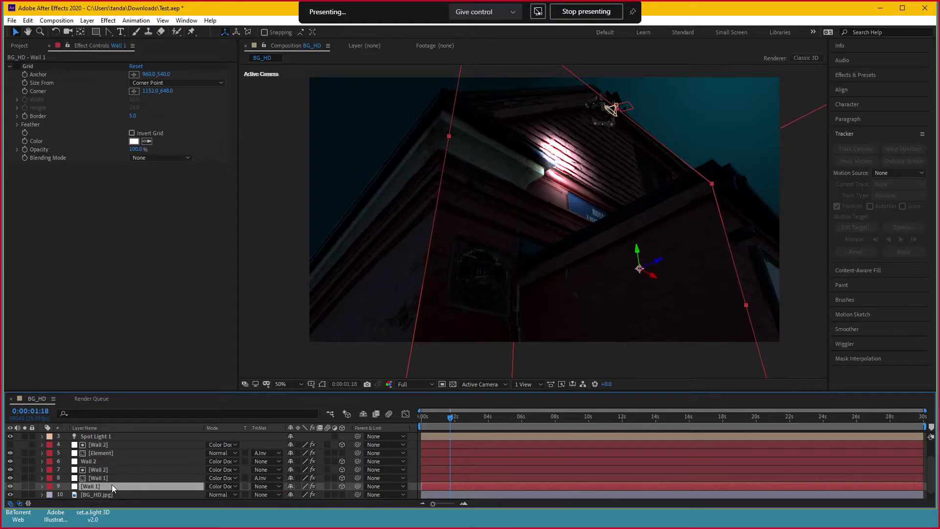
pyautogui.click(25, 487)
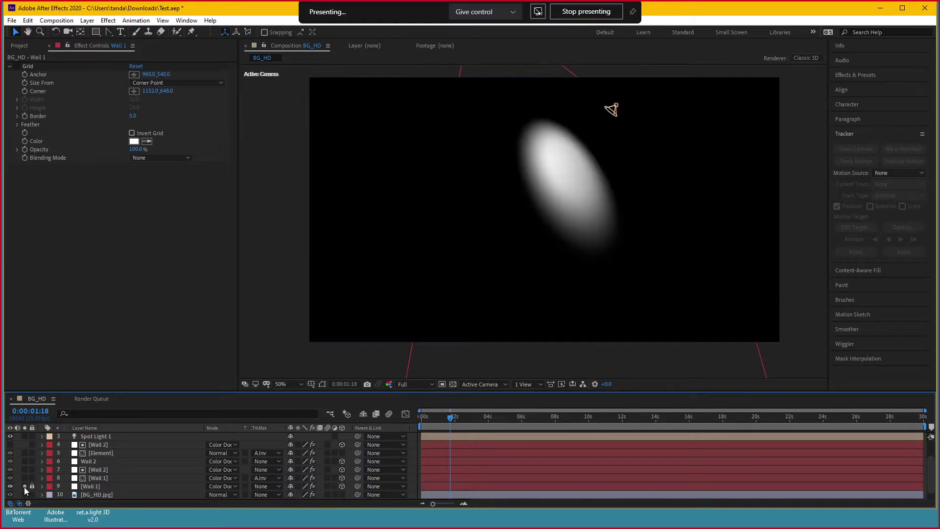
pyautogui.click(453, 384)
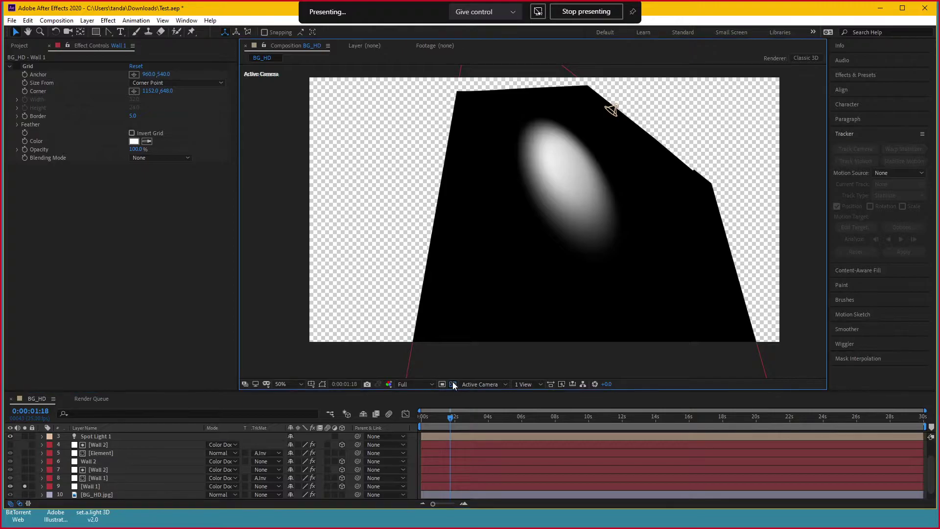
pyautogui.click(453, 384)
pyautogui.click(25, 487)
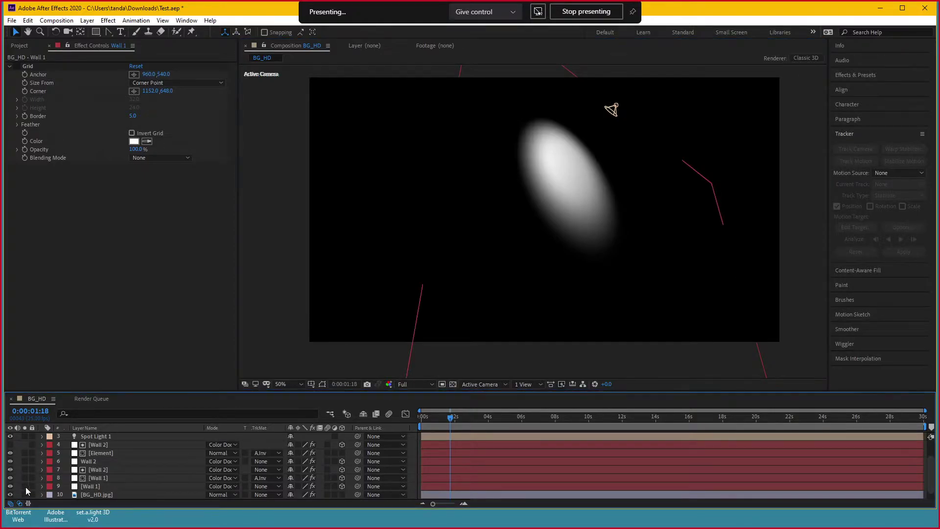
# Rename the Wall 1 copy to 'Shadow catcher'
pyautogui.click(112, 485)
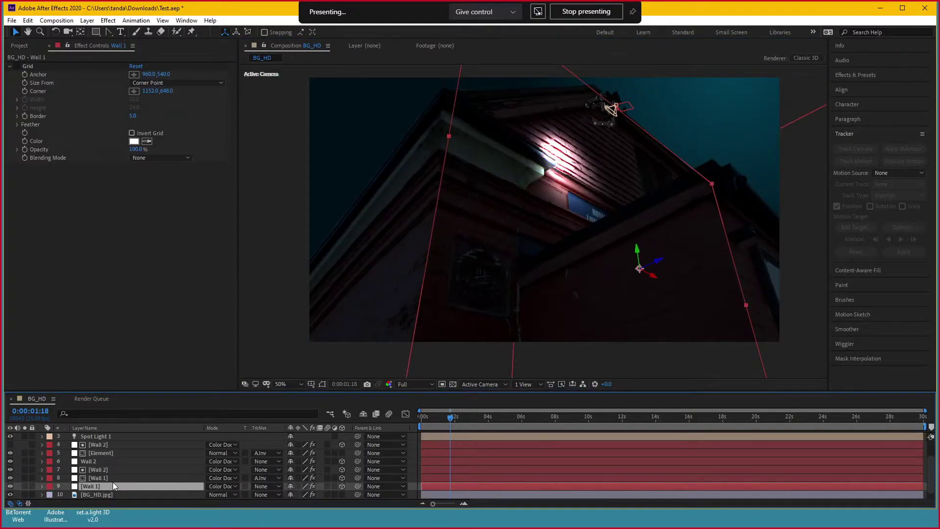
pyautogui.press('Return')
pyautogui.write('Sh')
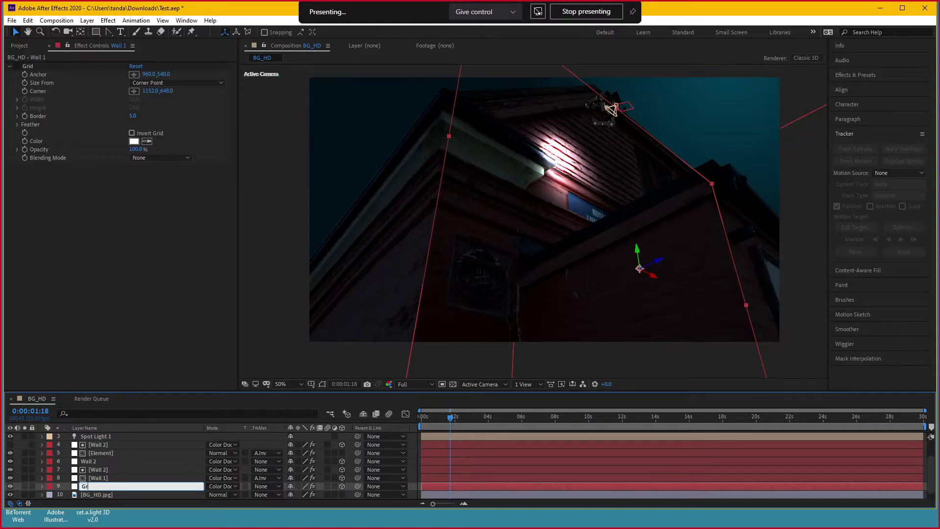
pyautogui.write('ado')
pyautogui.write('w catcher')
pyautogui.press('Return')
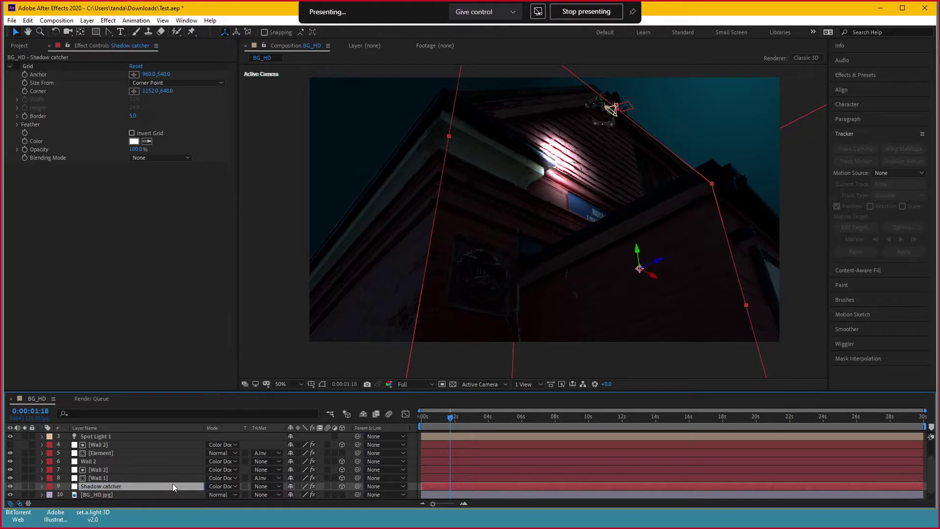
# Set Shadow catcher to Normal blending and switch its Accepts Lights material option Off
pyautogui.click(234, 486)
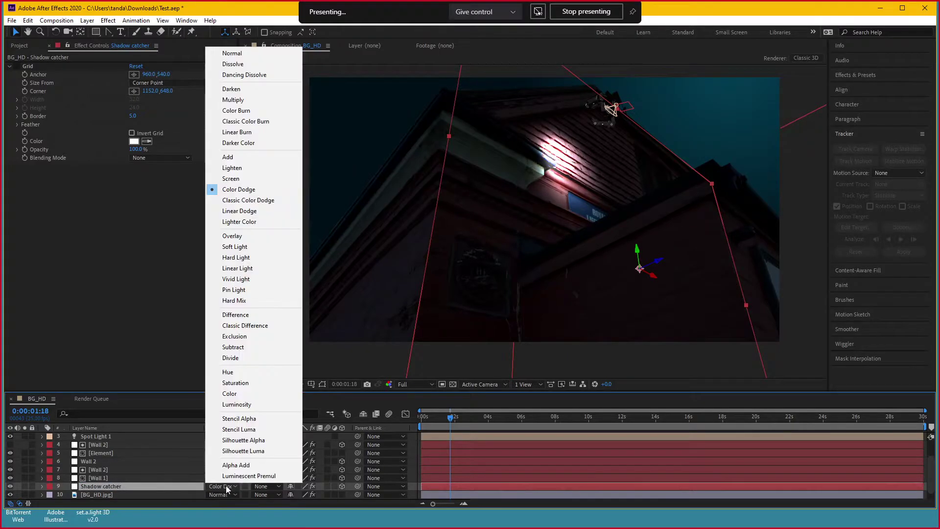
pyautogui.click(245, 54)
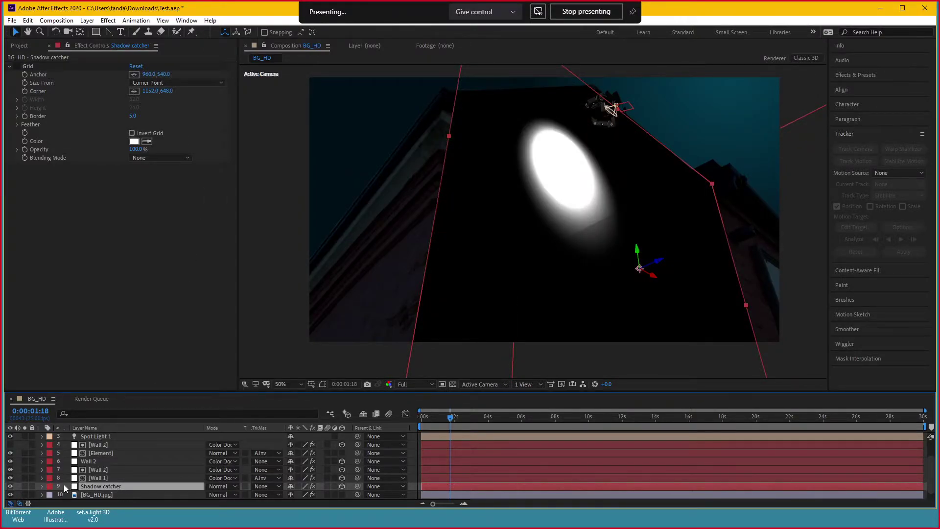
pyautogui.click(42, 486)
pyautogui.scroll(-2, 43, 486)
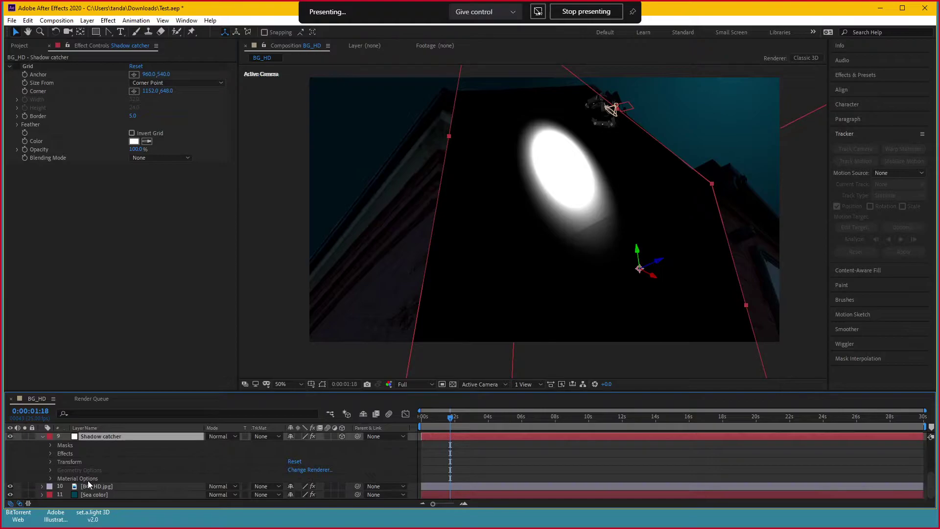
pyautogui.click(50, 478)
pyautogui.scroll(-3, 157, 479)
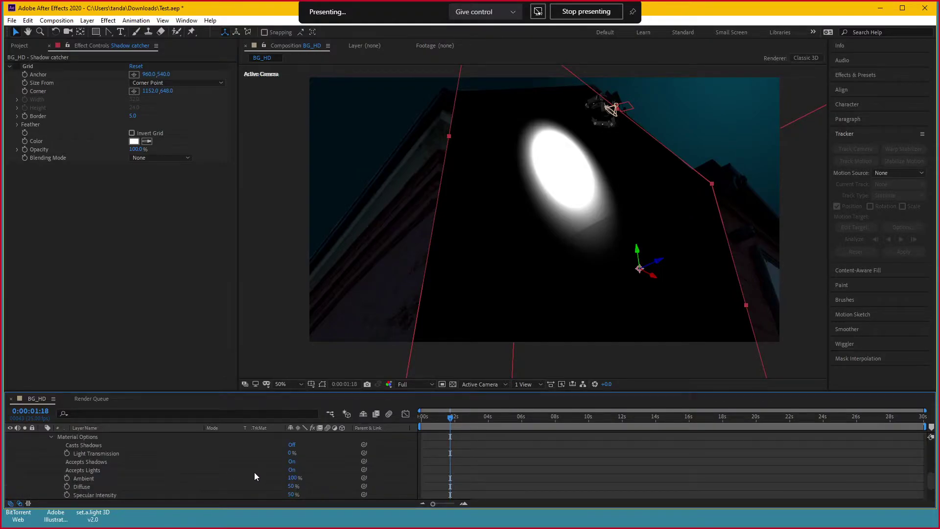
pyautogui.click(292, 470)
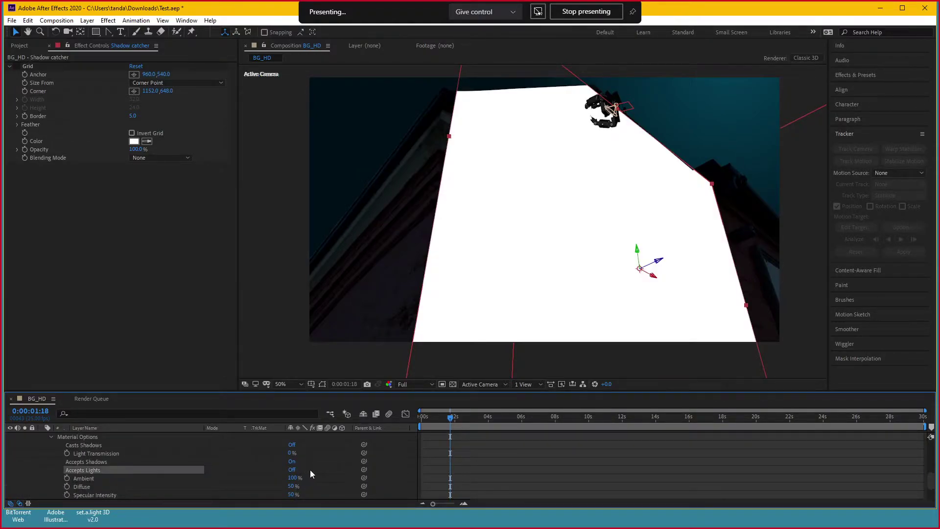
pyautogui.scroll(3, 28, 468)
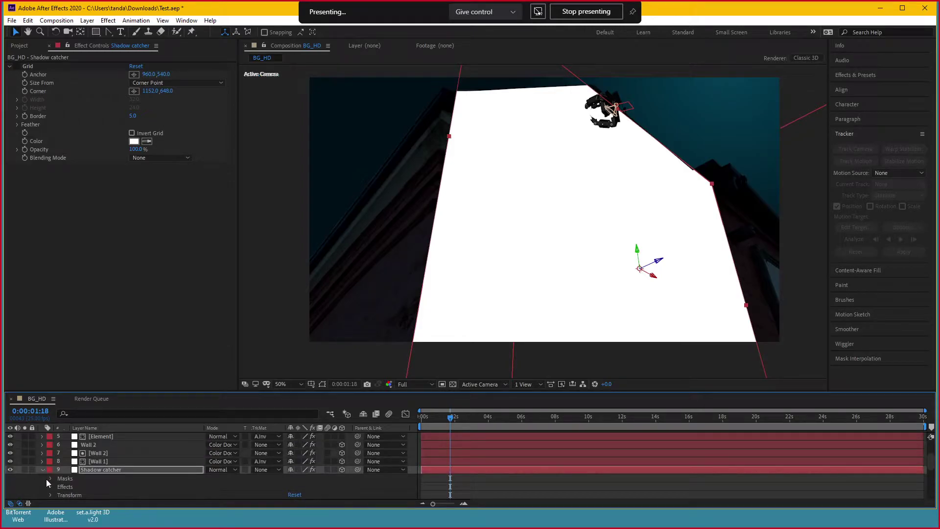
pyautogui.click(43, 469)
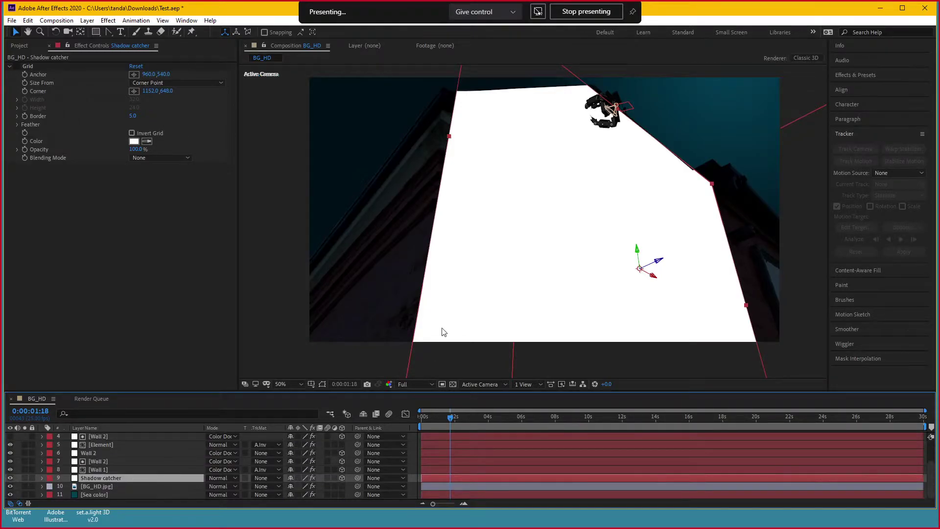
pyautogui.click(116, 443)
# With Element and Spot Light 1 selected, create a front shadow via the Elementary script's Shadow button
pyautogui.scroll(2, 145, 446)
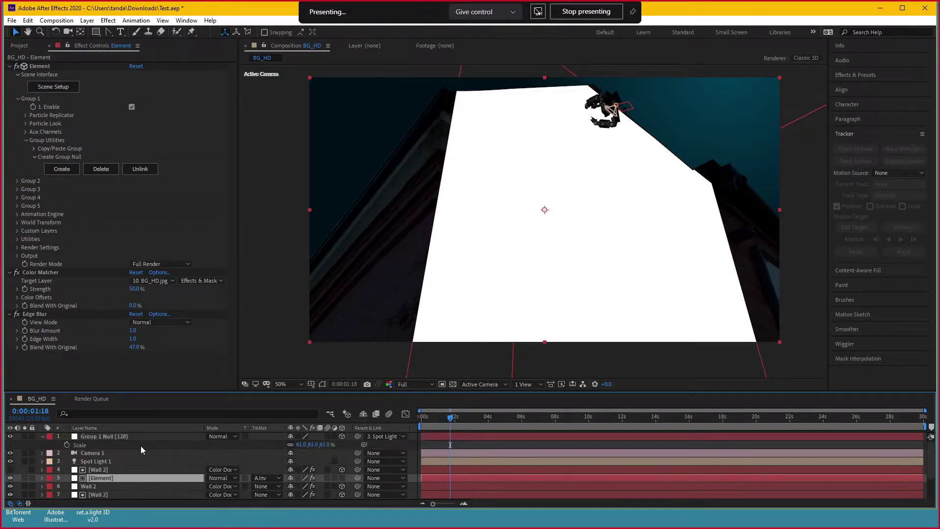
pyautogui.keyDown('ctrl'); pyautogui.click(108, 461); pyautogui.keyUp('ctrl')
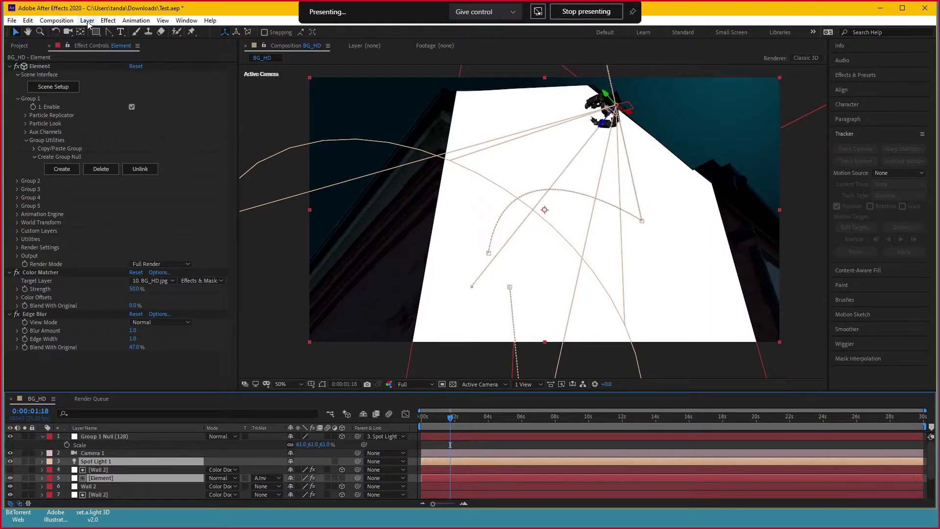
pyautogui.click(111, 22)
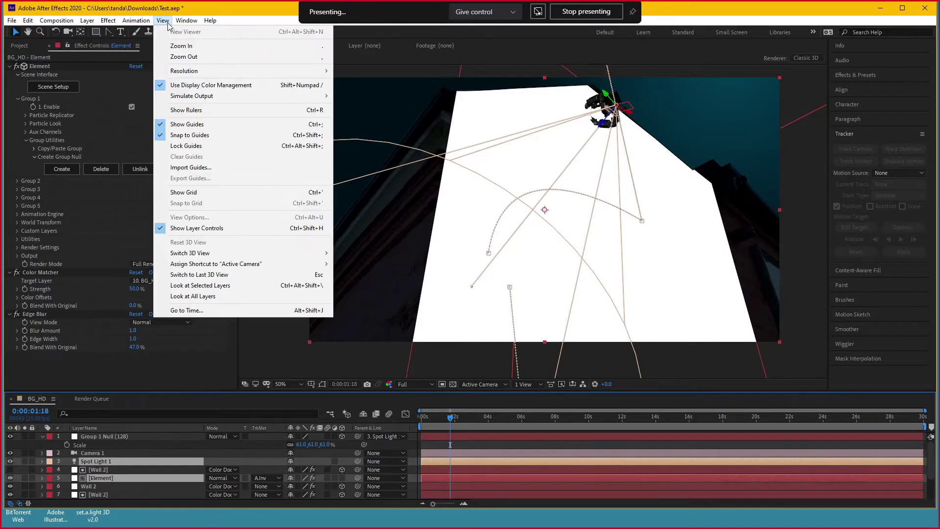
pyautogui.moveTo(186, 21)
pyautogui.click(257, 458)
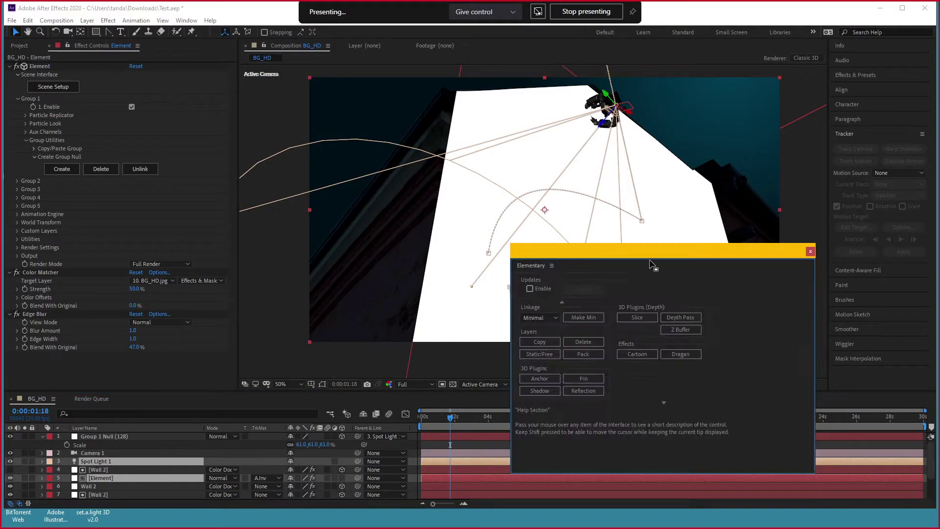
pyautogui.moveTo(659, 257); pyautogui.dragTo(796, 256)
pyautogui.click(677, 390)
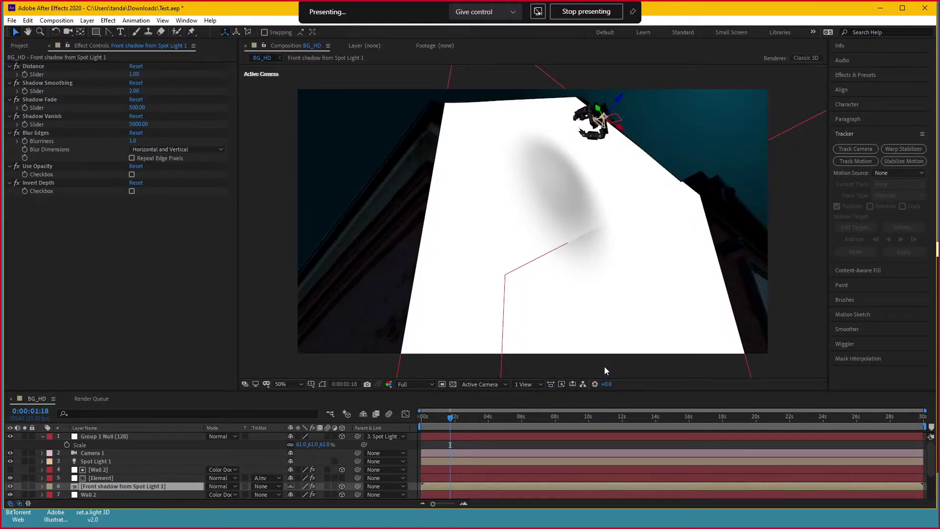
# Inspect Spot Light 1's transform values and the Group 1 Null layer
pyautogui.scroll(2, 578, 206)
pyautogui.scroll(1, 578, 206)
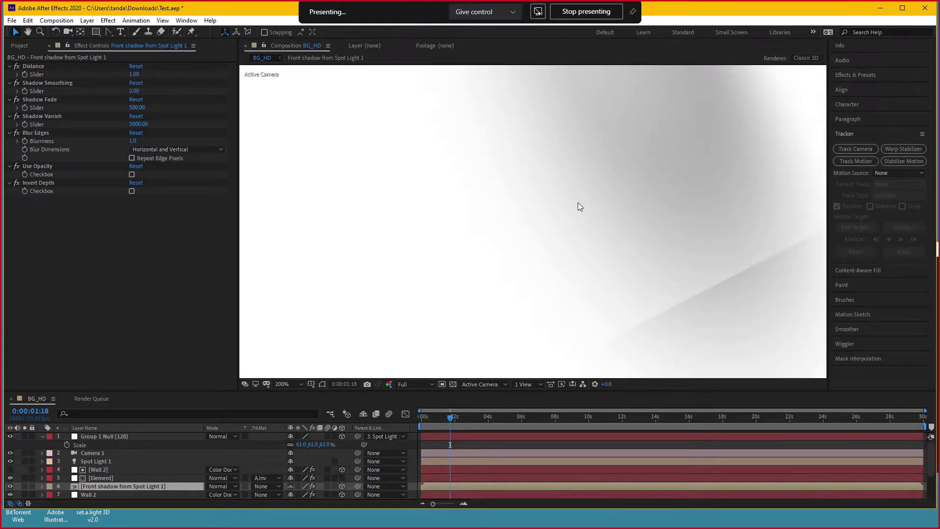
pyautogui.scroll(-3, 578, 206)
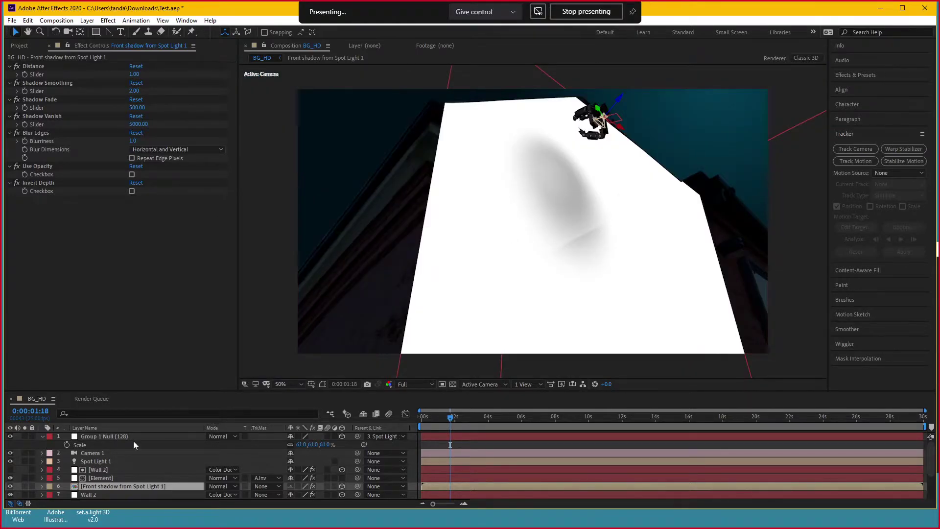
pyautogui.click(106, 462)
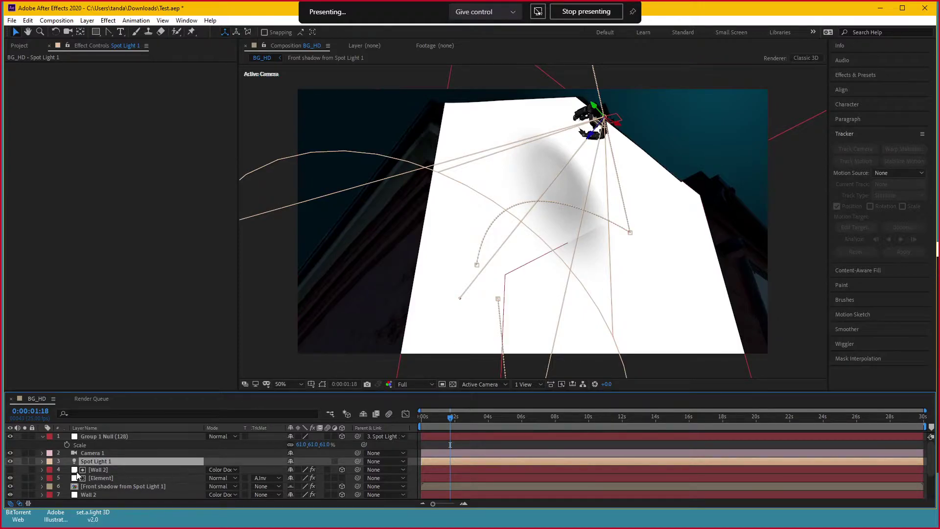
pyautogui.click(41, 461)
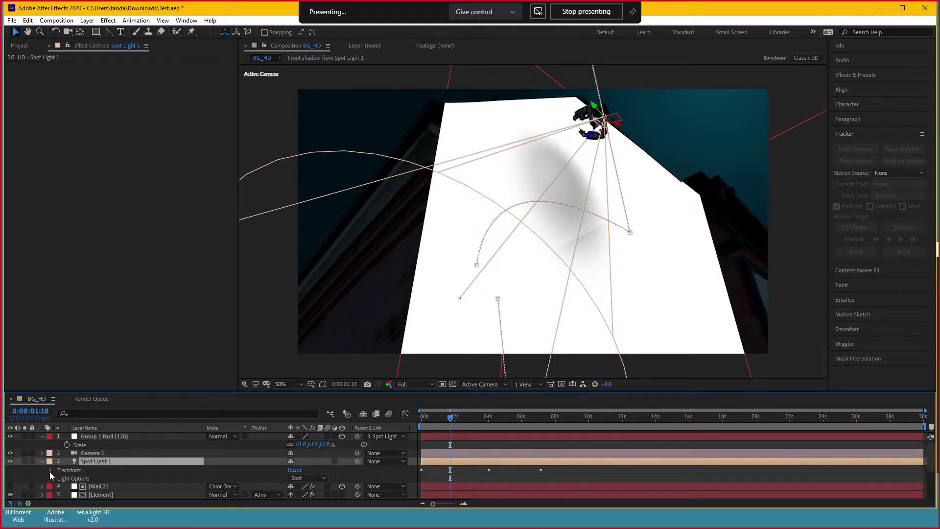
pyautogui.click(50, 470)
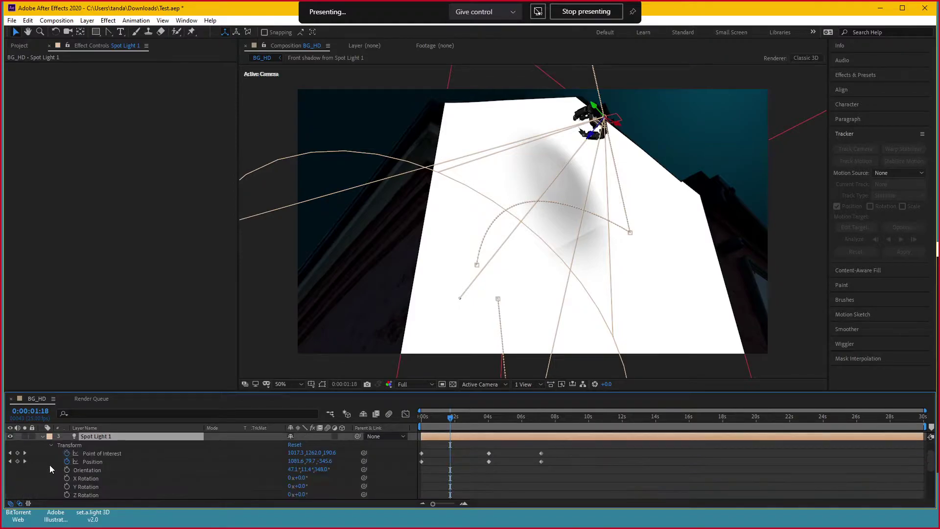
pyautogui.click(51, 445)
pyautogui.click(42, 436)
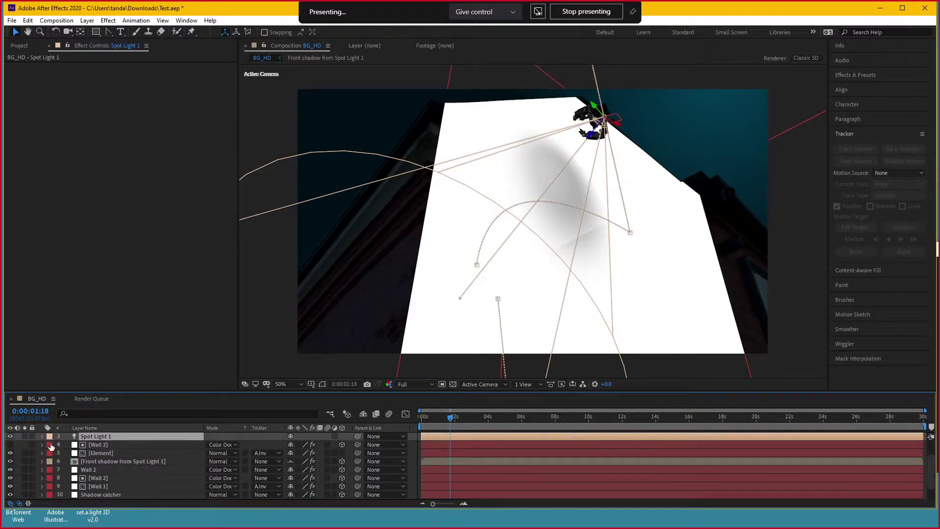
pyautogui.scroll(2, 127, 455)
pyautogui.click(137, 437)
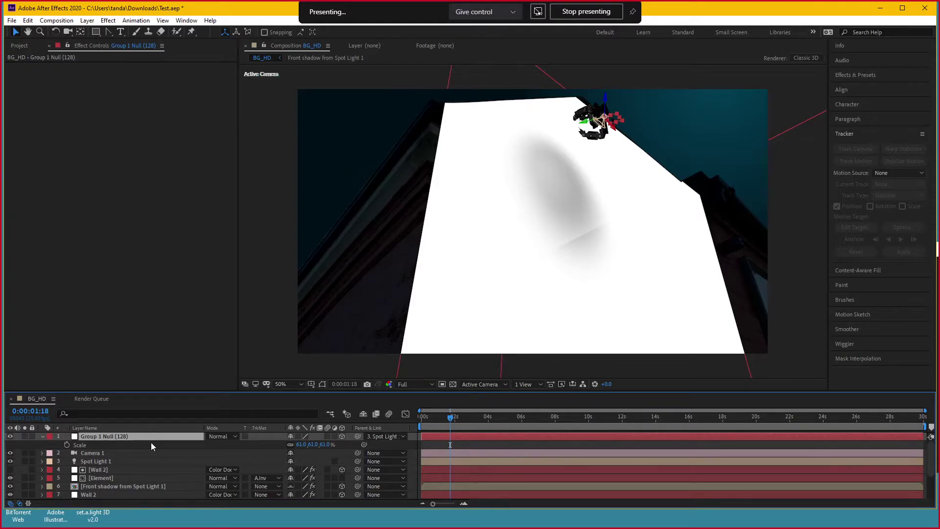
pyautogui.click(111, 463)
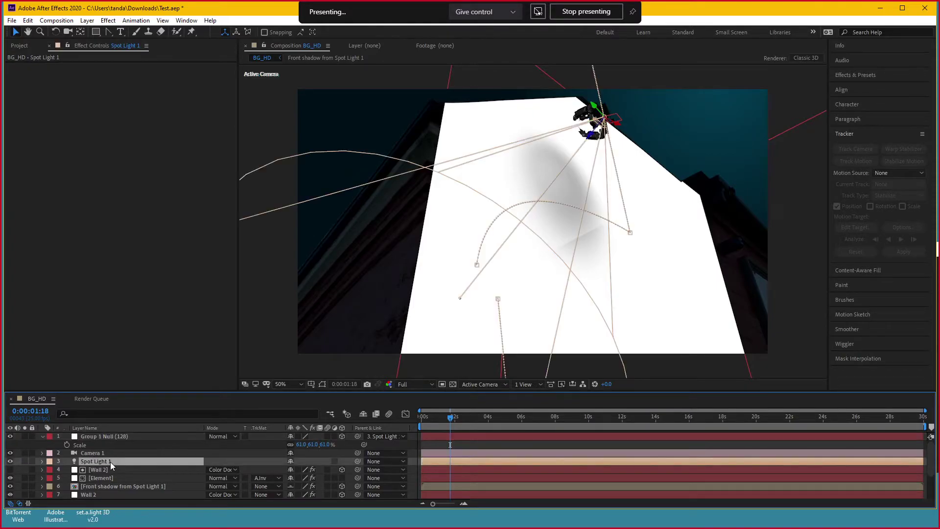
pyautogui.click(125, 436)
# Add a 3D null object, Null 1, and show its position
pyautogui.click(89, 21)
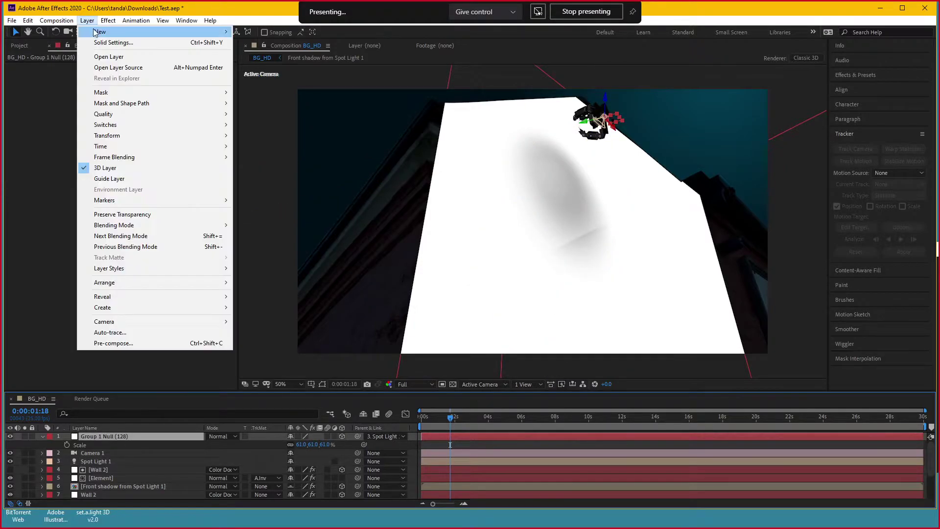
pyautogui.moveTo(100, 31)
pyautogui.click(267, 74)
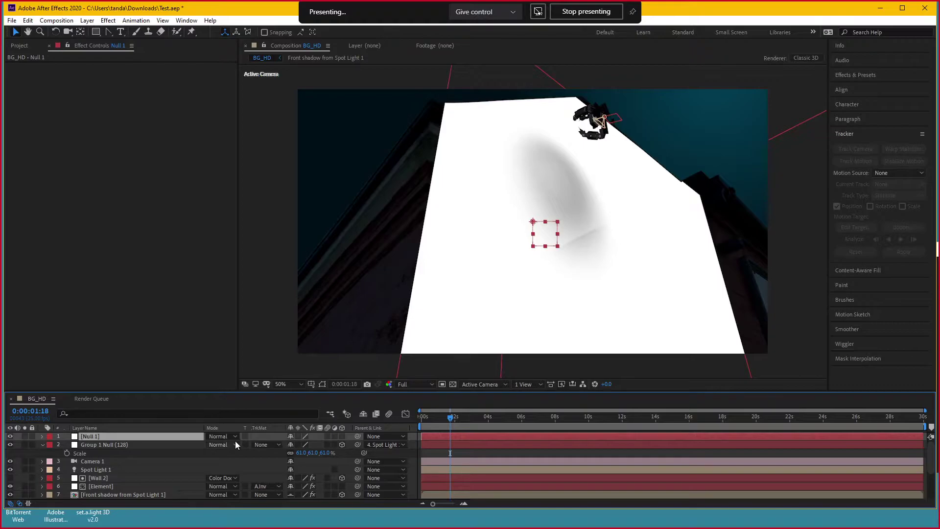
pyautogui.click(342, 436)
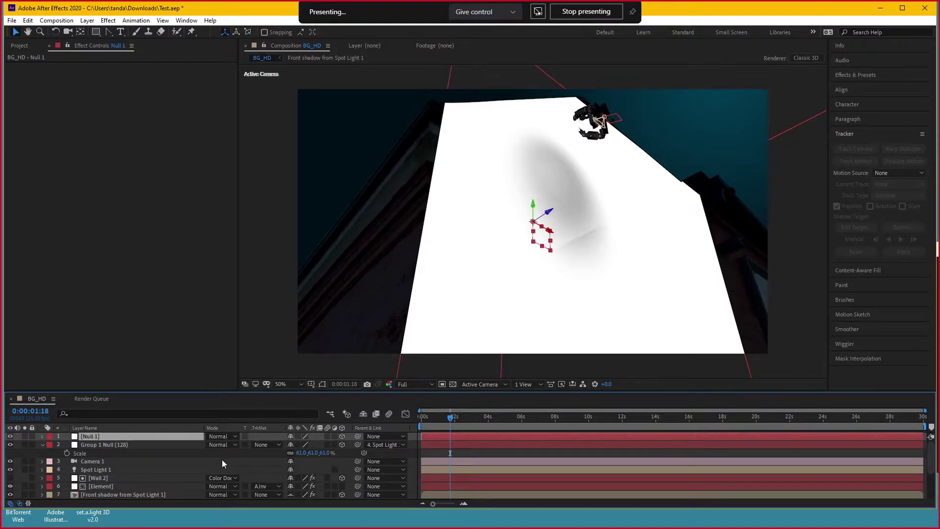
pyautogui.press('p')
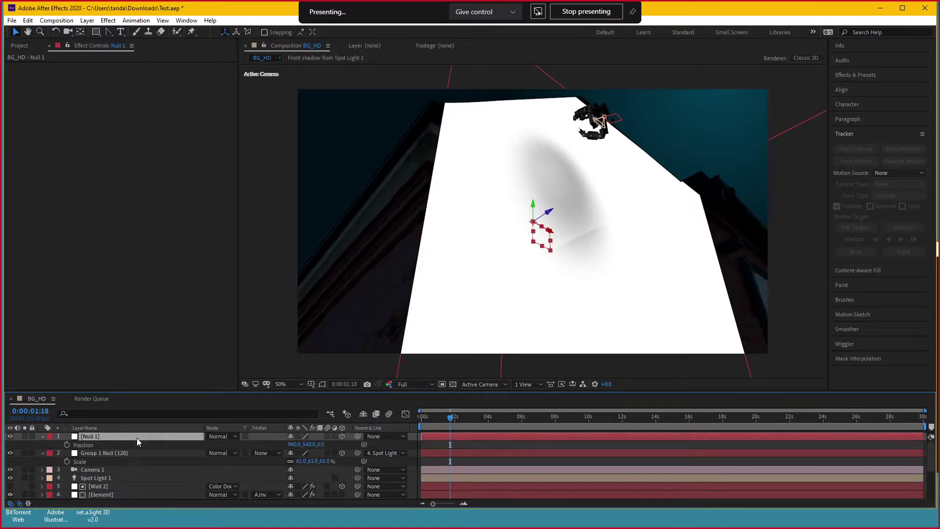
# Parent Group 1 Null to Null 1, trying and undoing Z-position moves on Null 1
pyautogui.click(116, 454)
pyautogui.press('p')
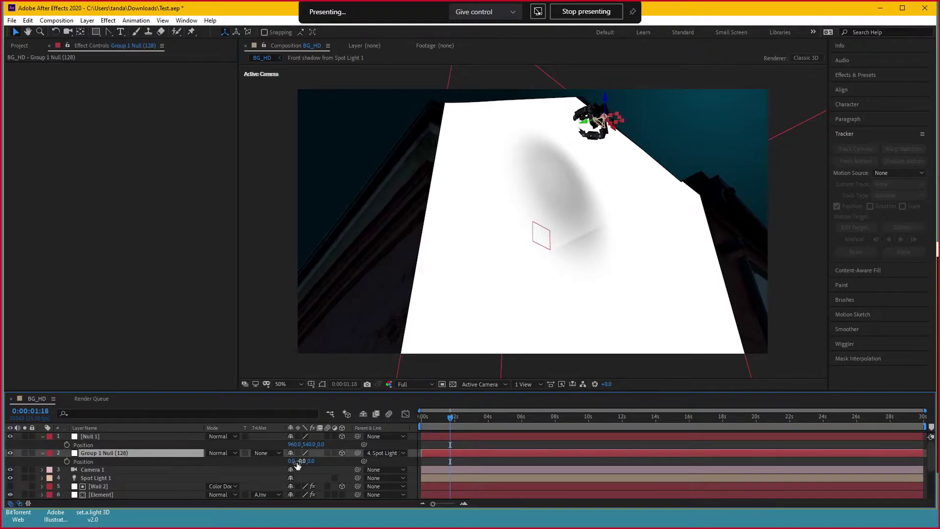
pyautogui.click(137, 438)
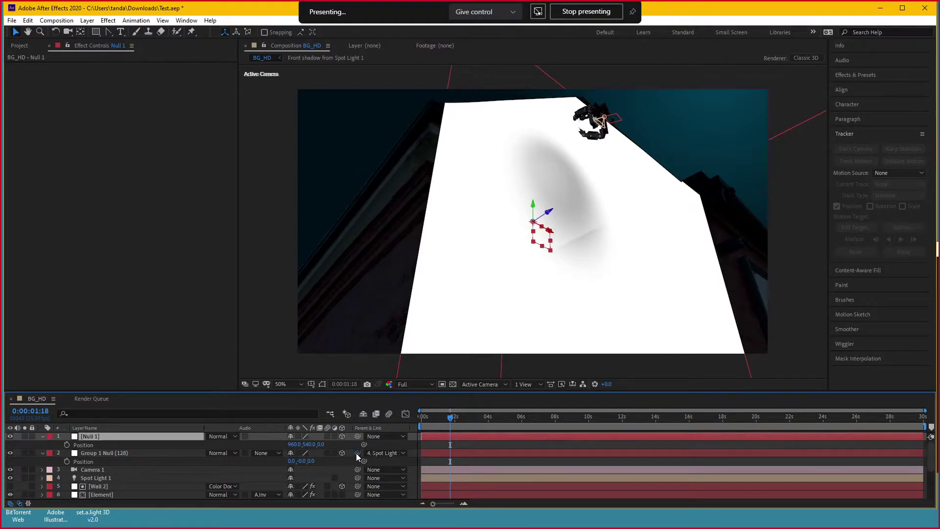
pyautogui.moveTo(357, 453)
pyautogui.mouseDown()
pyautogui.moveTo(116, 440)
pyautogui.moveTo(129, 433)
pyautogui.mouseUp()
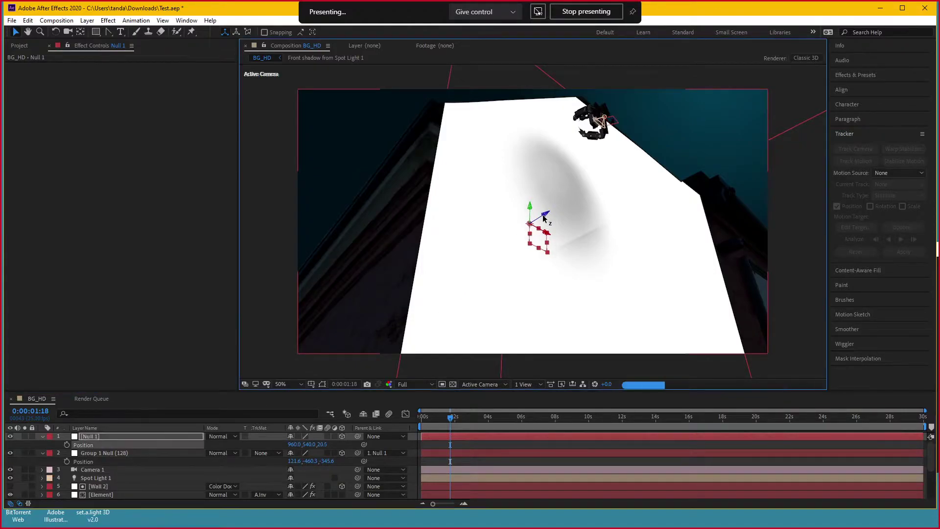
pyautogui.moveTo(548, 215); pyautogui.dragTo(523, 229)
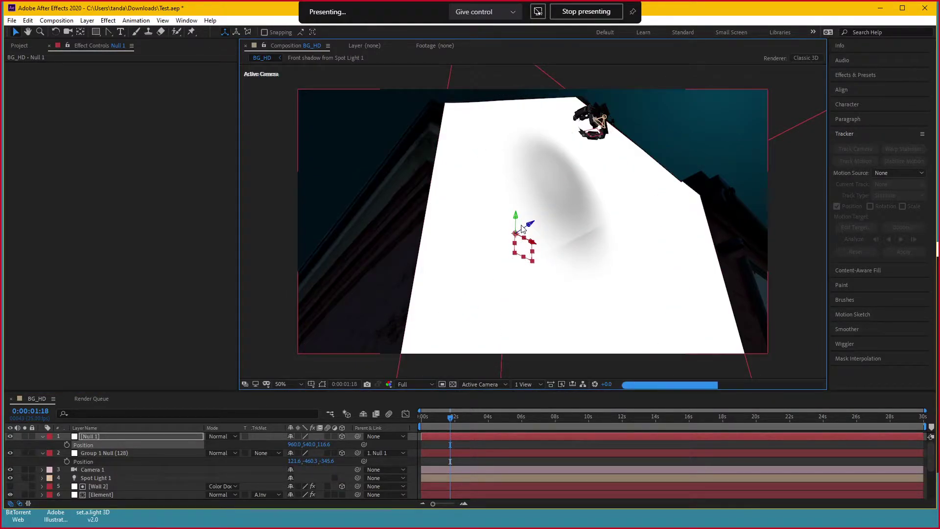
pyautogui.hotkey('ctrl', 'z')
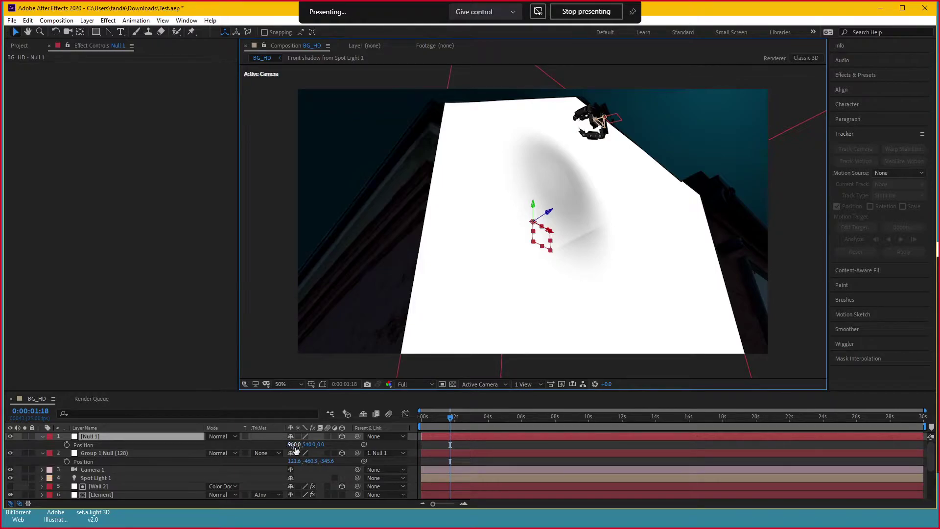
pyautogui.moveTo(548, 213); pyautogui.dragTo(511, 225)
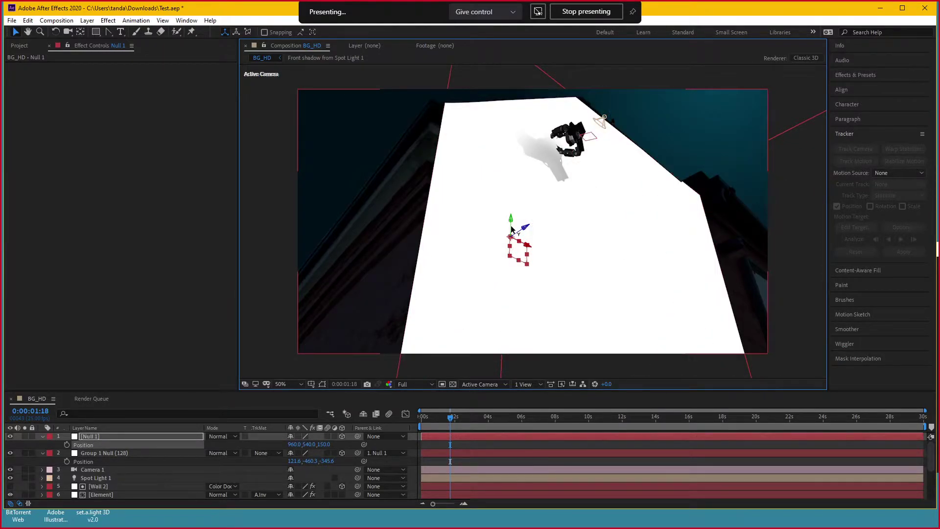
pyautogui.hotkey('ctrl', 'z')
pyautogui.scroll(2, 565, 175)
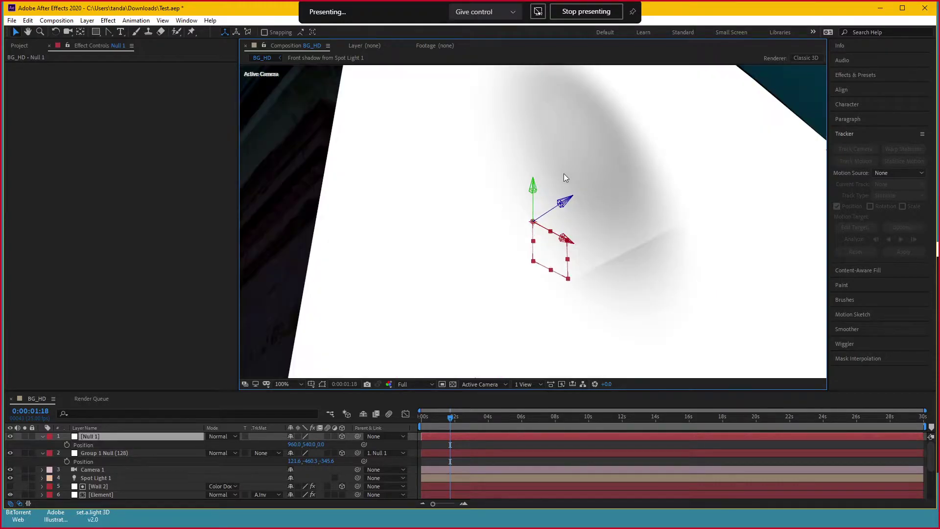
pyautogui.moveTo(565, 177)
pyautogui.mouseDown()
pyautogui.moveTo(480, 323)
pyautogui.moveTo(419, 346)
pyautogui.mouseUp()
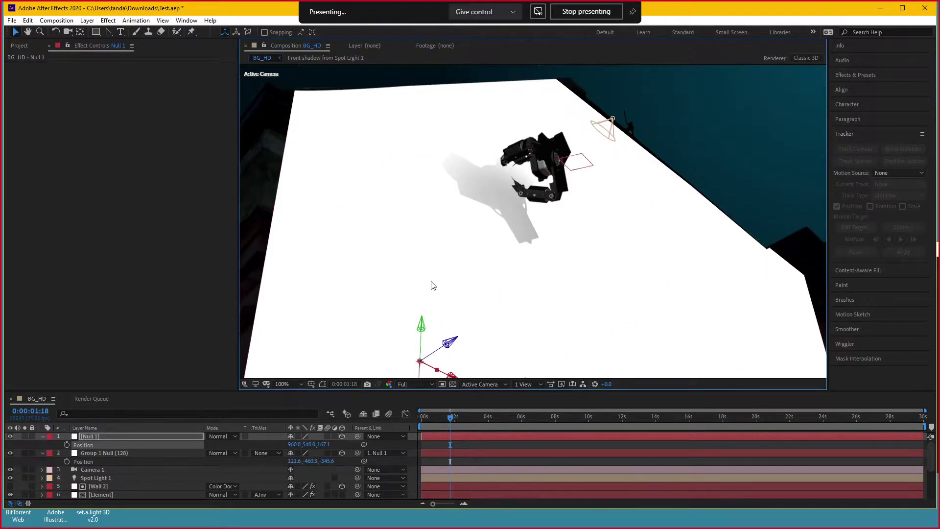
# Reveal the Shadow catcher layer's Material Options
pyautogui.scroll(-2, 433, 285)
pyautogui.scroll(-1, 154, 469)
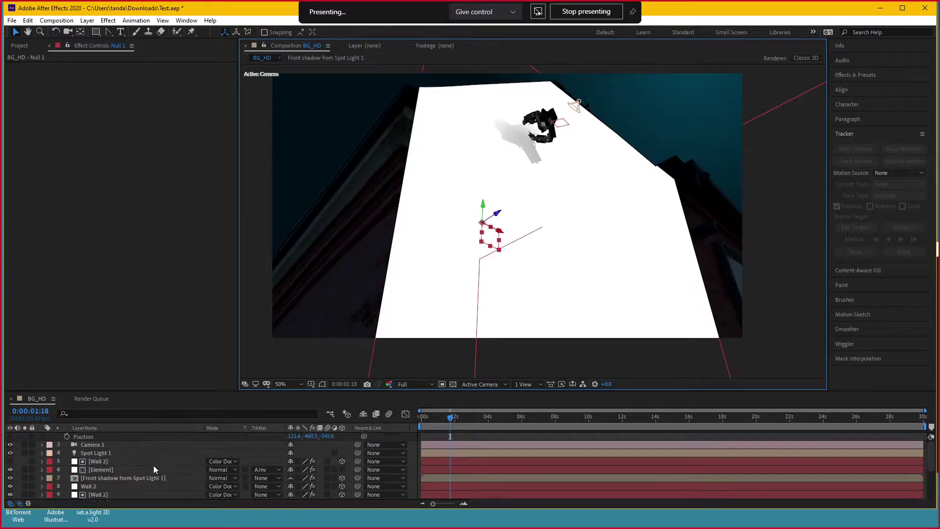
pyautogui.scroll(-1, 154, 469)
pyautogui.click(108, 486)
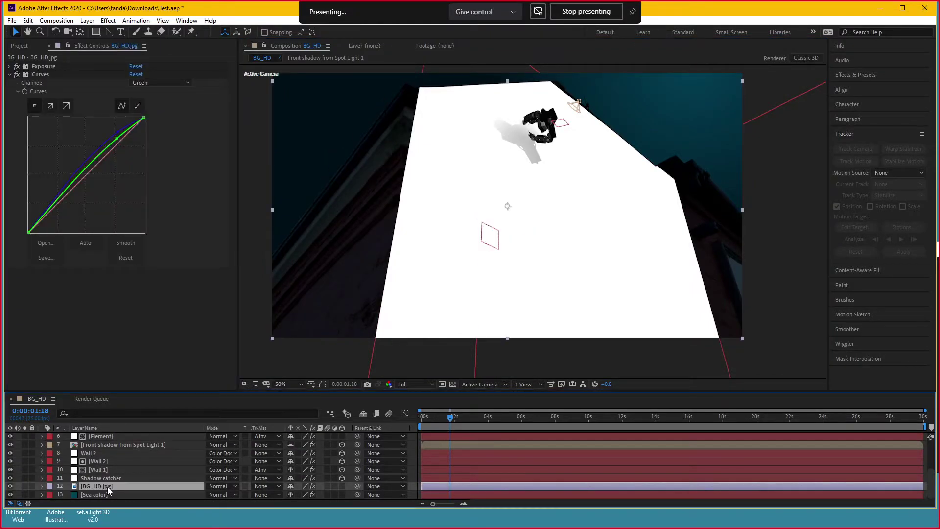
pyautogui.click(87, 478)
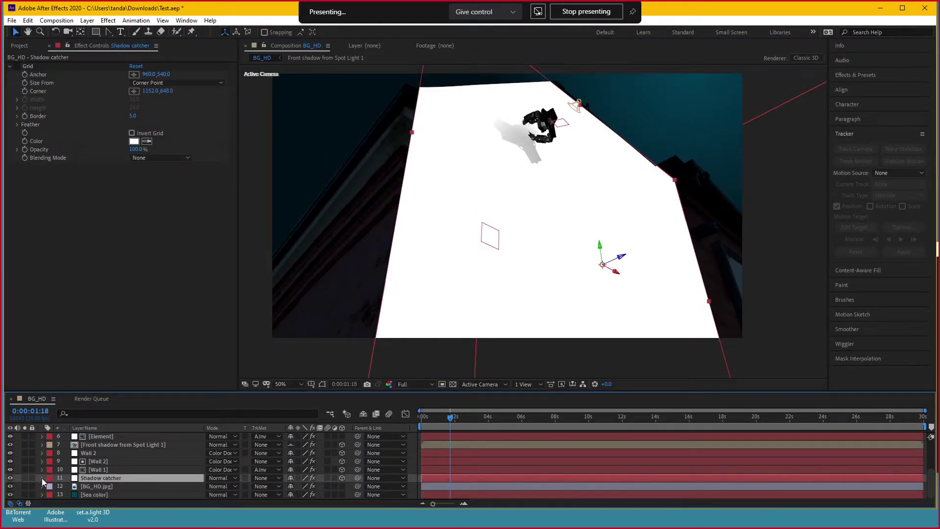
pyautogui.press('a')
pyautogui.press('a')
pyautogui.scroll(-1, 78, 485)
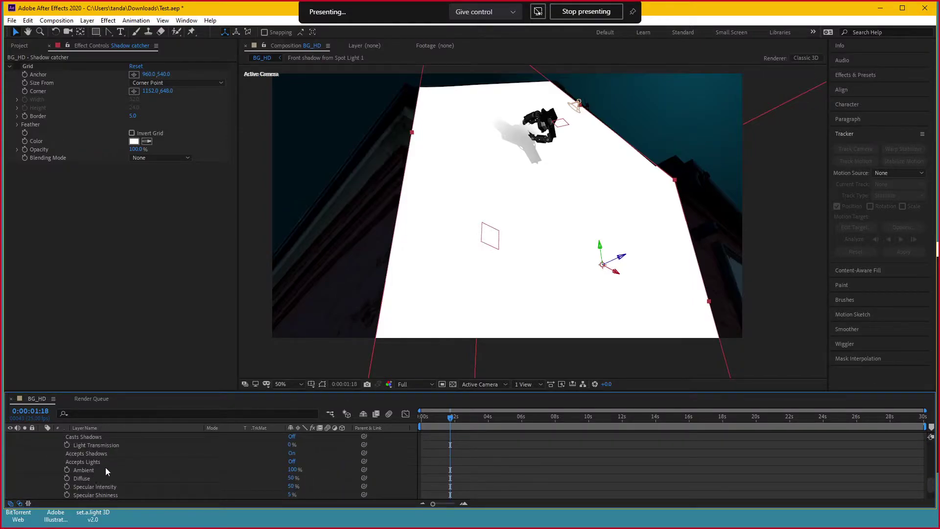
# Set Shadow catcher's Accepts Shadows to Only
pyautogui.click(292, 453)
pyautogui.scroll(3, 152, 442)
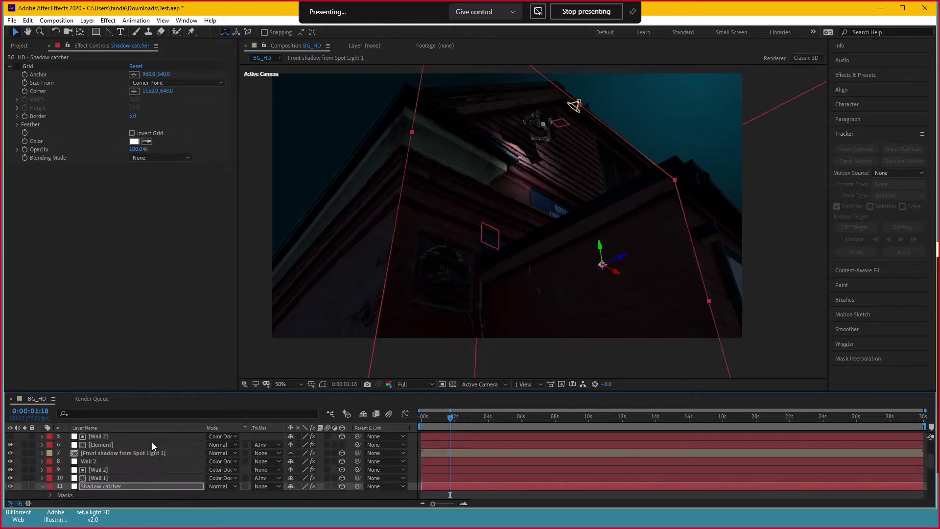
pyautogui.click(42, 487)
pyautogui.scroll(2, 493, 213)
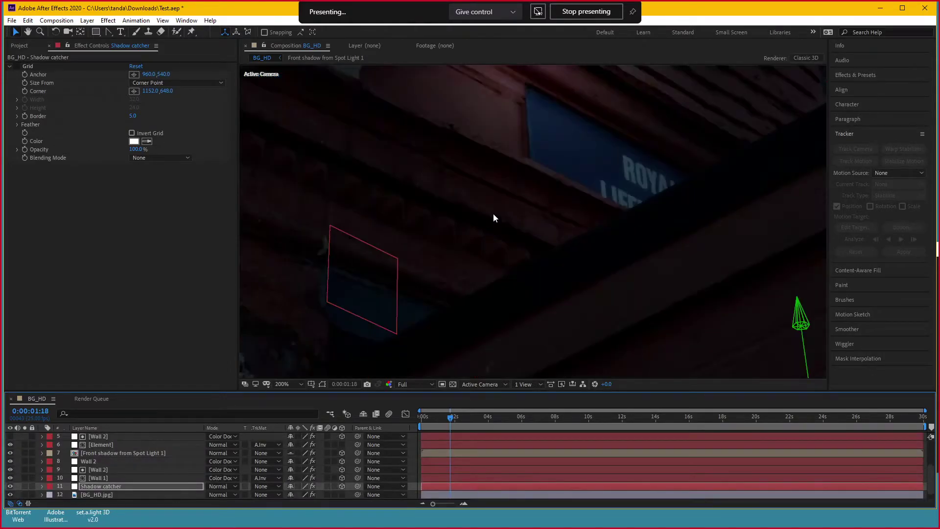
pyautogui.scroll(3, 497, 263)
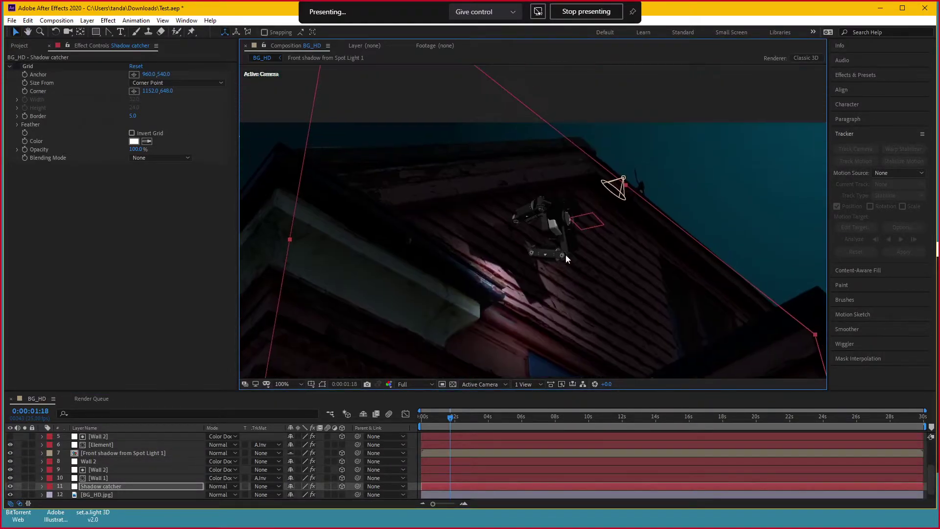
pyautogui.scroll(-2, 539, 270)
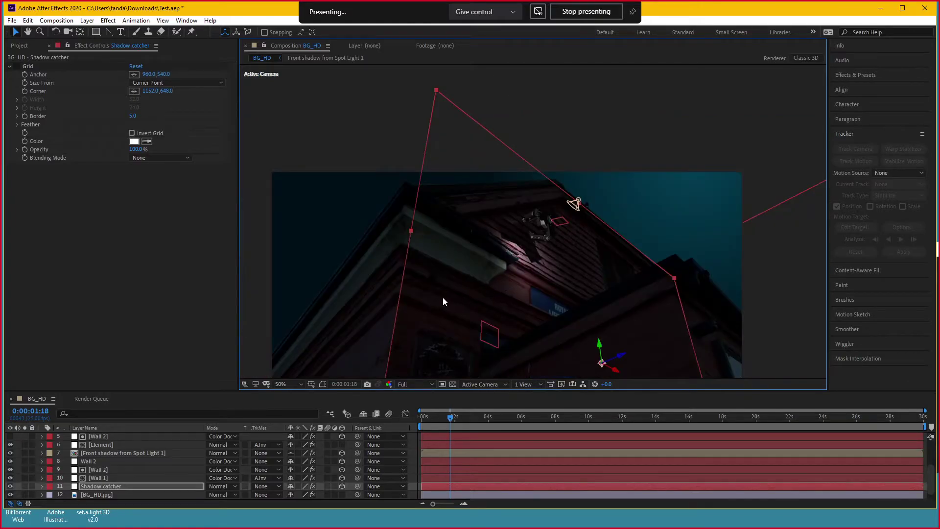
pyautogui.scroll(3, 110, 452)
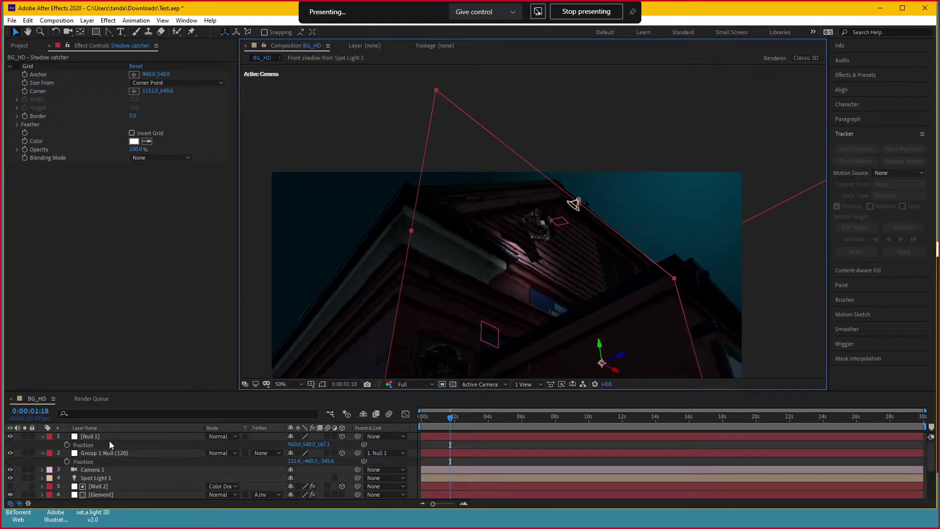
# Push Null 1's Z position to 180.4 and raise the front shadow's Blur Edges blurriness above 15.0
pyautogui.click(109, 437)
pyautogui.moveTo(495, 314); pyautogui.dragTo(493, 316)
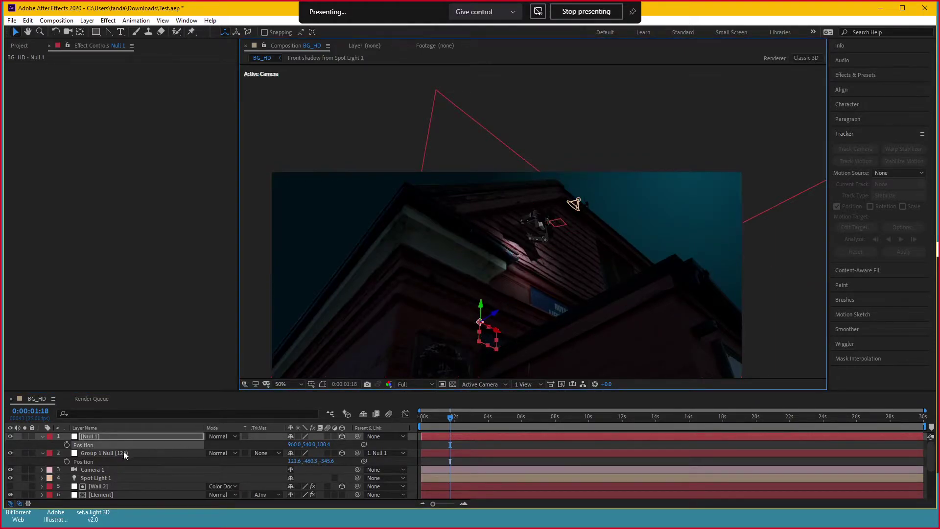
pyautogui.scroll(-3, 110, 459)
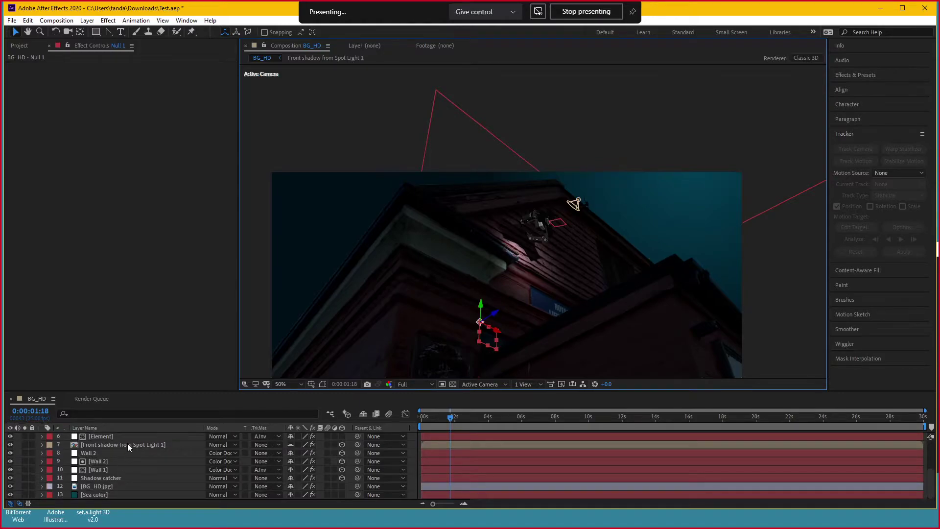
pyautogui.click(128, 444)
pyautogui.moveTo(133, 141); pyautogui.dragTo(139, 141)
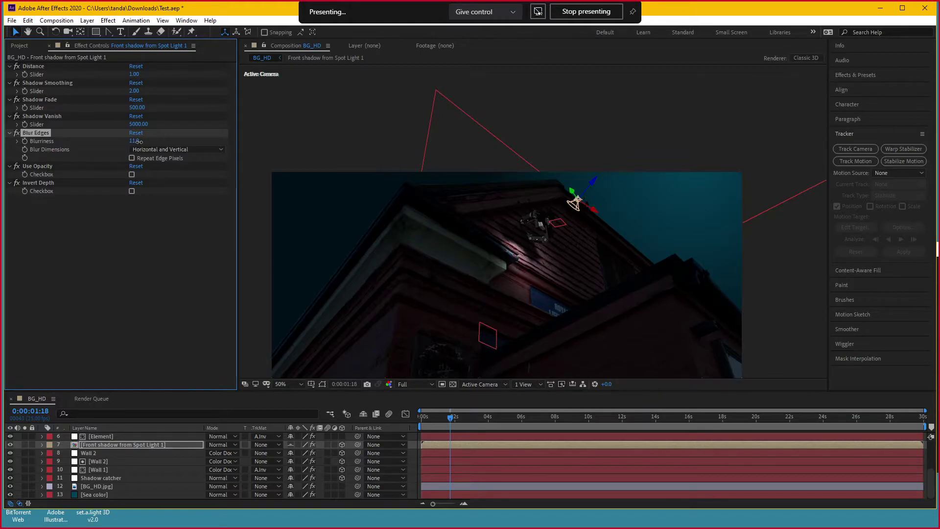
# Drop Shadow catcher's opacity to 75% and close the Elementary panel
pyautogui.click(113, 486)
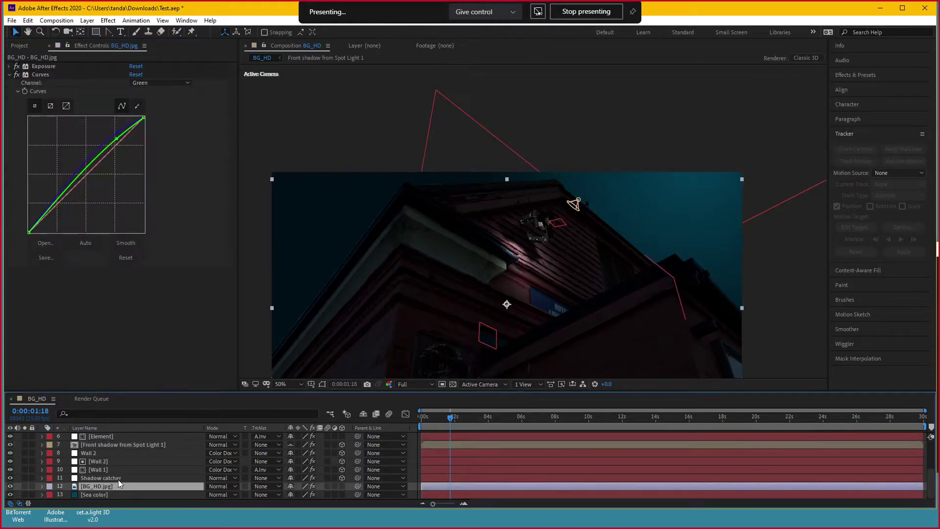
pyautogui.click(127, 478)
pyautogui.press('t')
pyautogui.moveTo(291, 487); pyautogui.dragTo(272, 488)
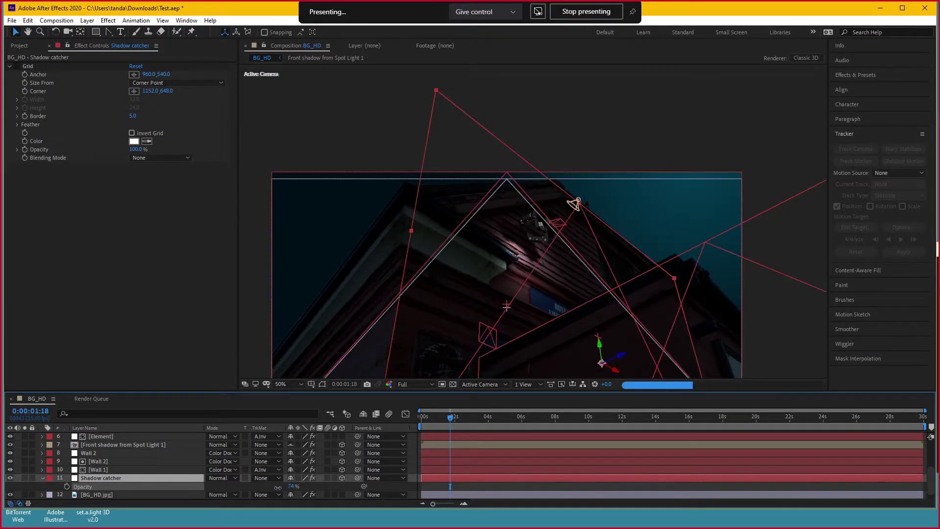
pyautogui.press('Return')
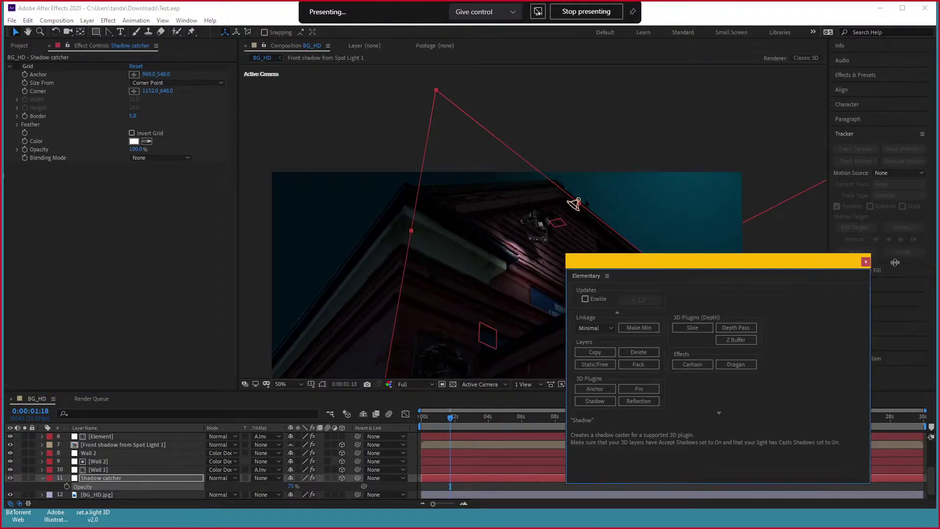
pyautogui.click(866, 263)
pyautogui.press('.')
pyautogui.moveTo(446, 420)
pyautogui.mouseDown()
pyautogui.moveTo(430, 419)
pyautogui.moveTo(483, 419)
pyautogui.mouseUp()
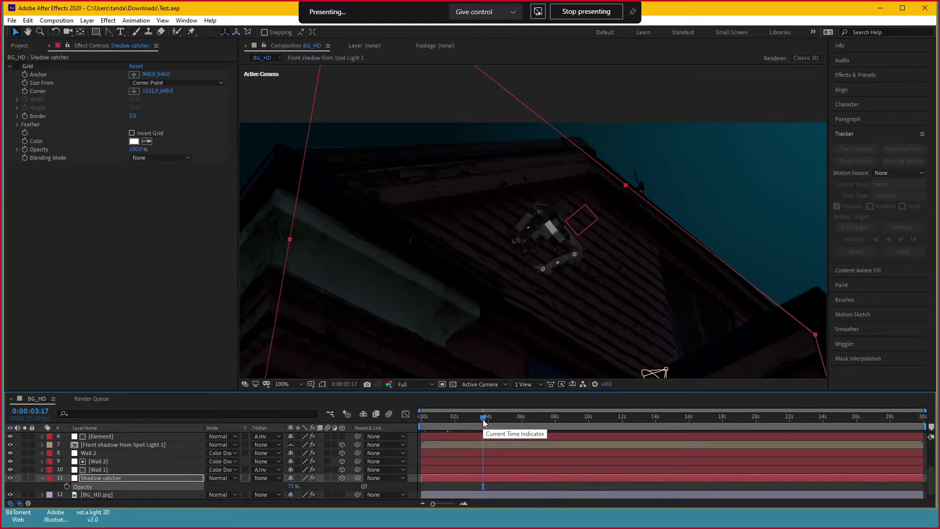
# Parent Group 1 Null (128) to Spot Light 1 and scrub the timeline to check the new motion
pyautogui.moveTo(431, 416); pyautogui.dragTo(382, 419)
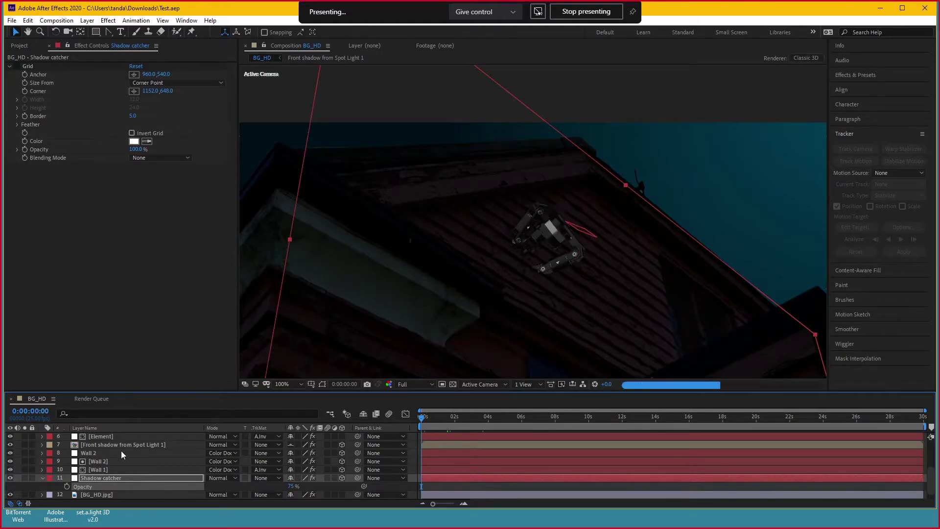
pyautogui.scroll(3, 138, 468)
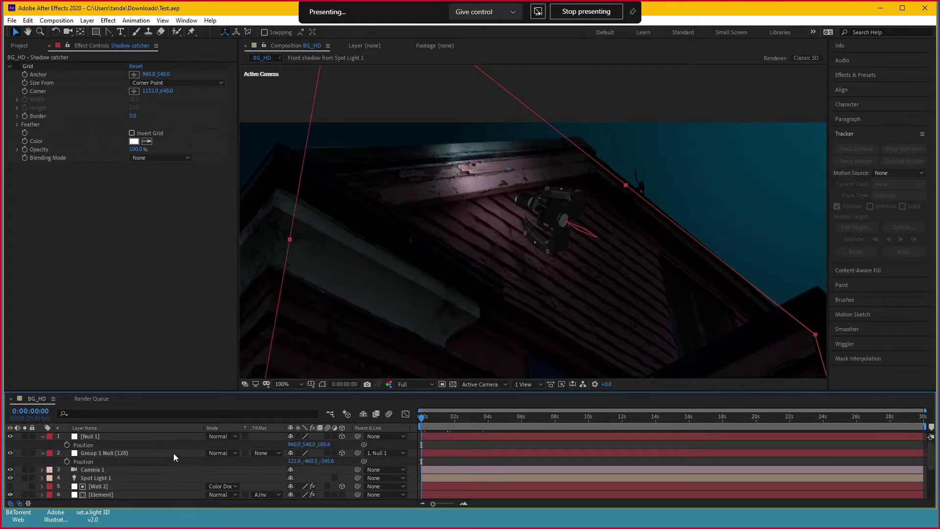
pyautogui.click(154, 454)
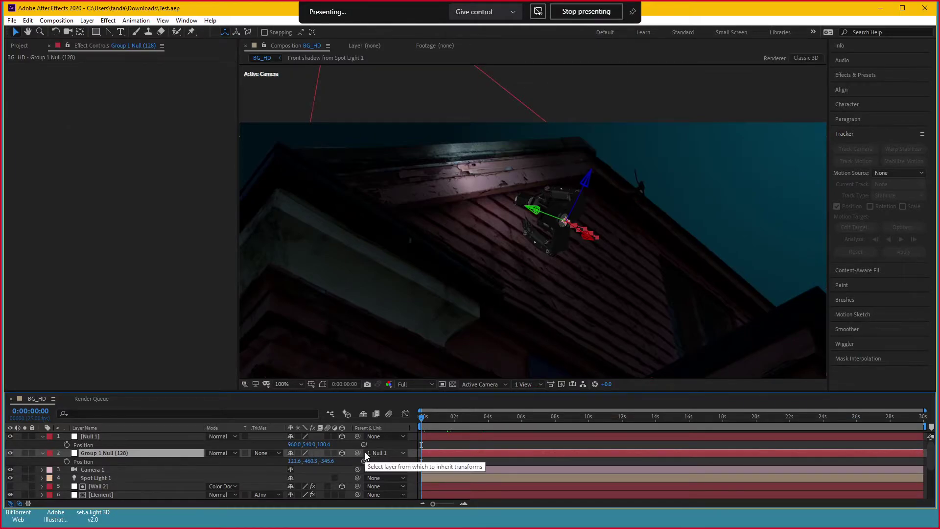
pyautogui.moveTo(357, 452); pyautogui.dragTo(104, 477)
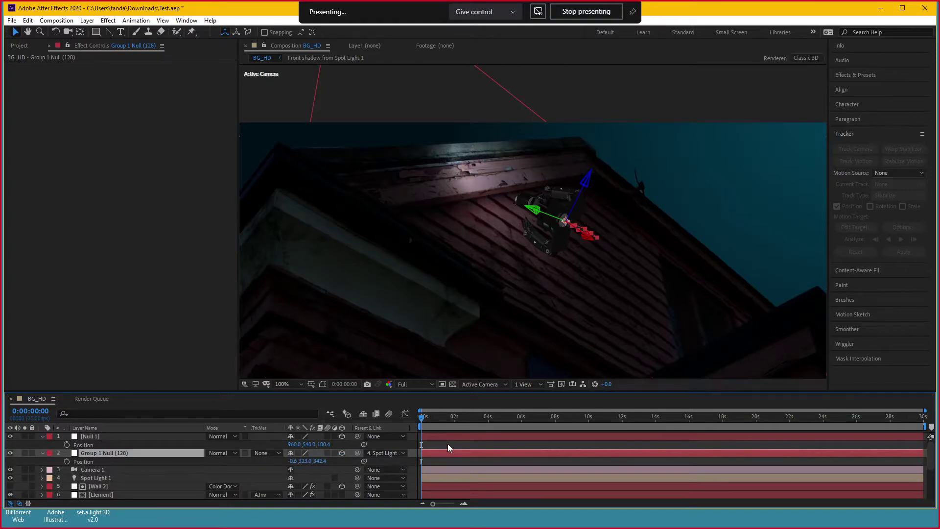
pyautogui.moveTo(431, 418); pyautogui.dragTo(445, 418)
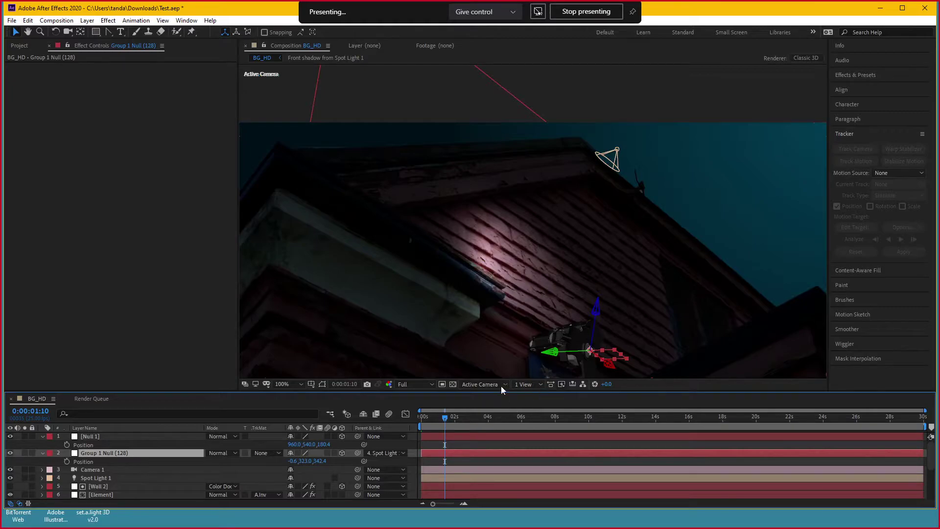
pyautogui.scroll(-2, 524, 343)
pyautogui.moveTo(434, 415); pyautogui.dragTo(404, 417)
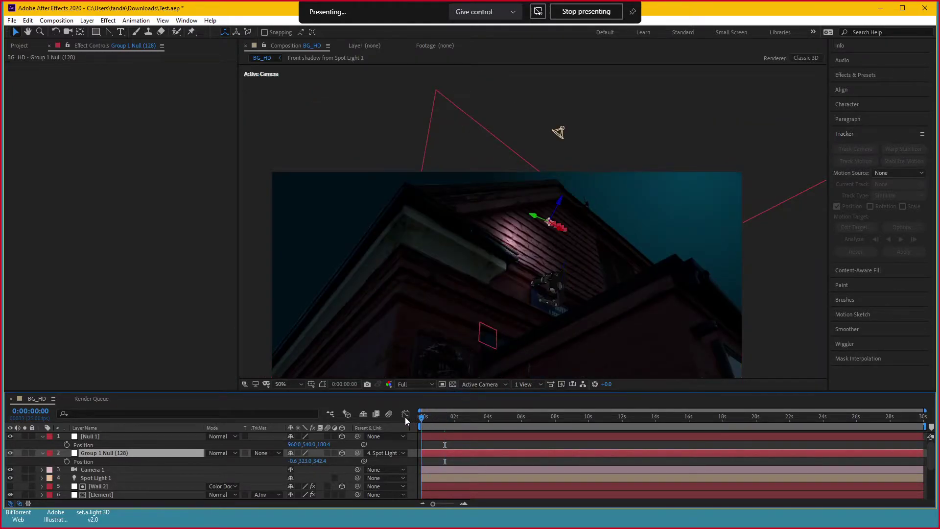
pyautogui.click(128, 437)
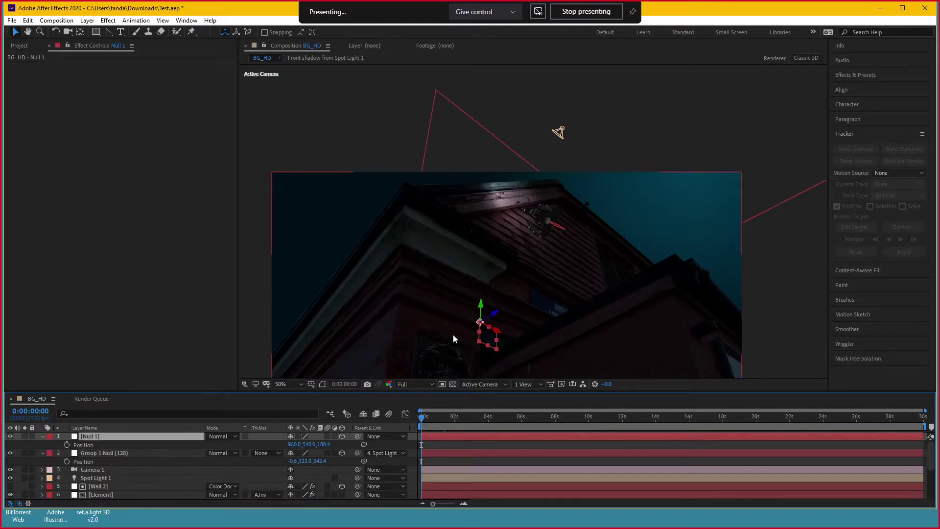
# Delete the Null 1 layer, then select the [Element] layer to show its Element effect
pyautogui.click(441, 418)
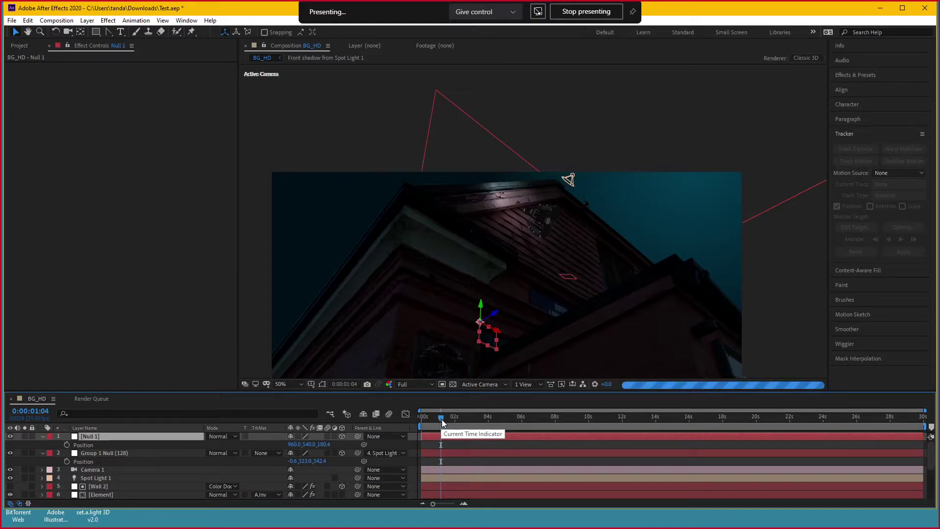
pyautogui.moveTo(439, 420); pyautogui.dragTo(405, 418)
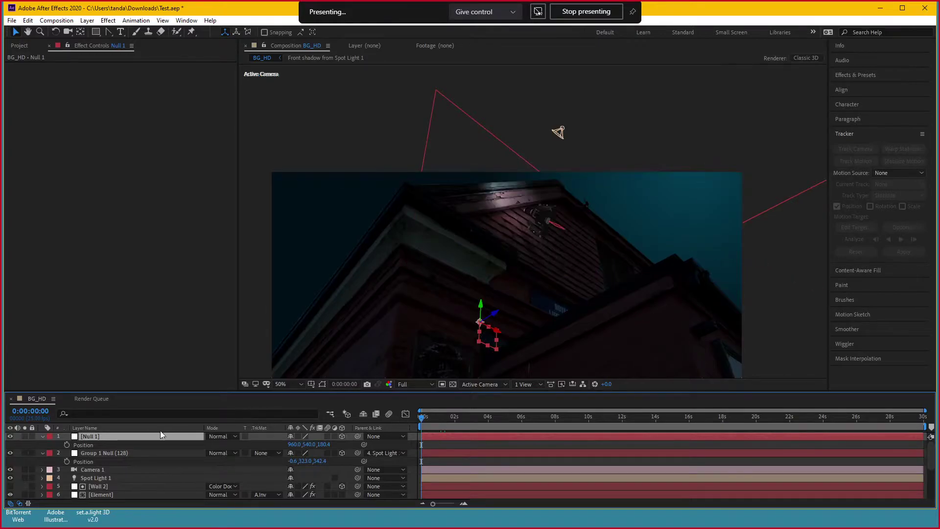
pyautogui.click(118, 454)
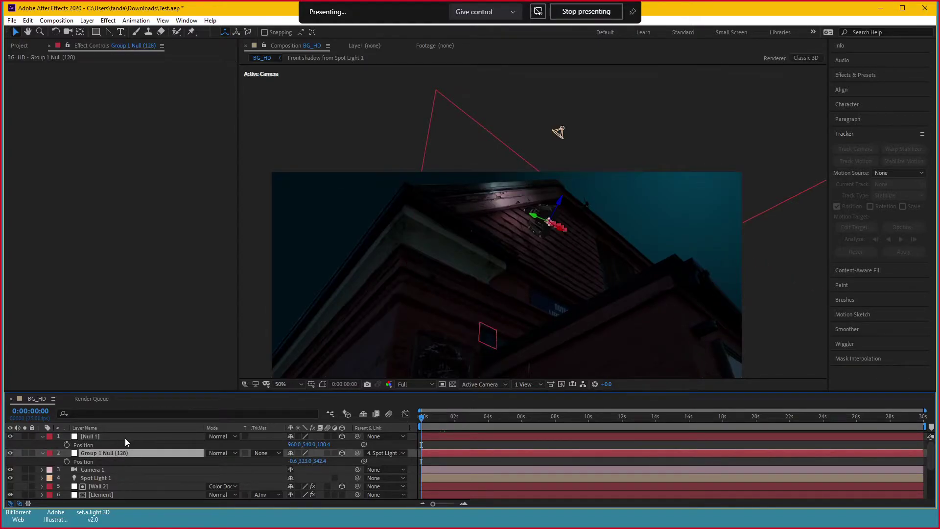
pyautogui.click(125, 435)
pyautogui.press('Delete')
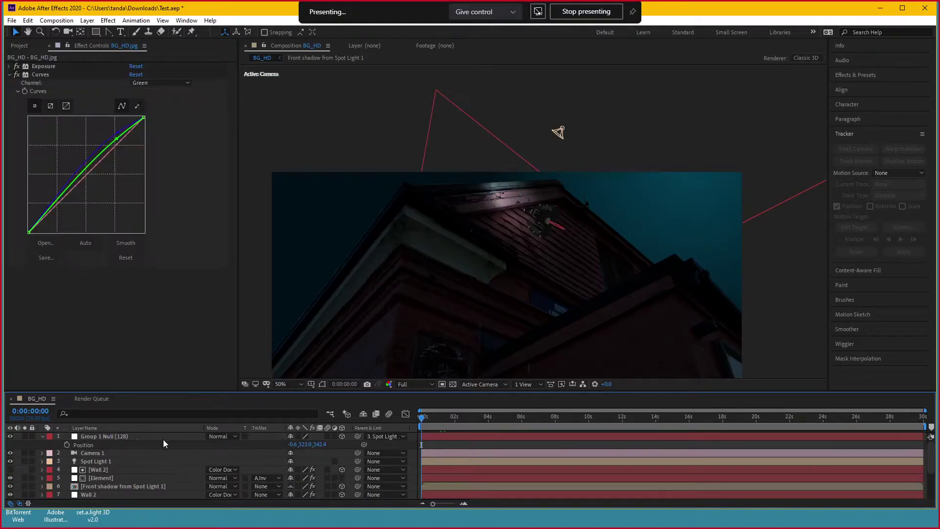
pyautogui.scroll(-2, 146, 444)
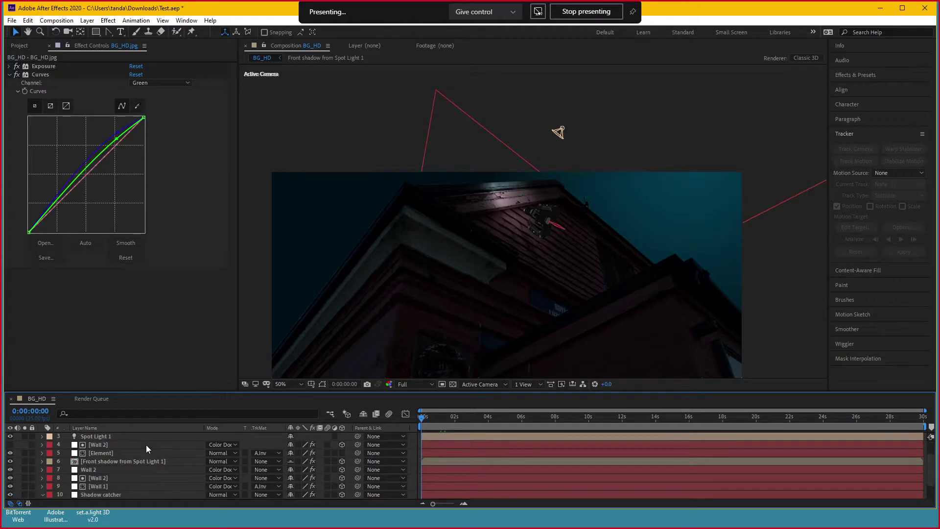
pyautogui.click(113, 452)
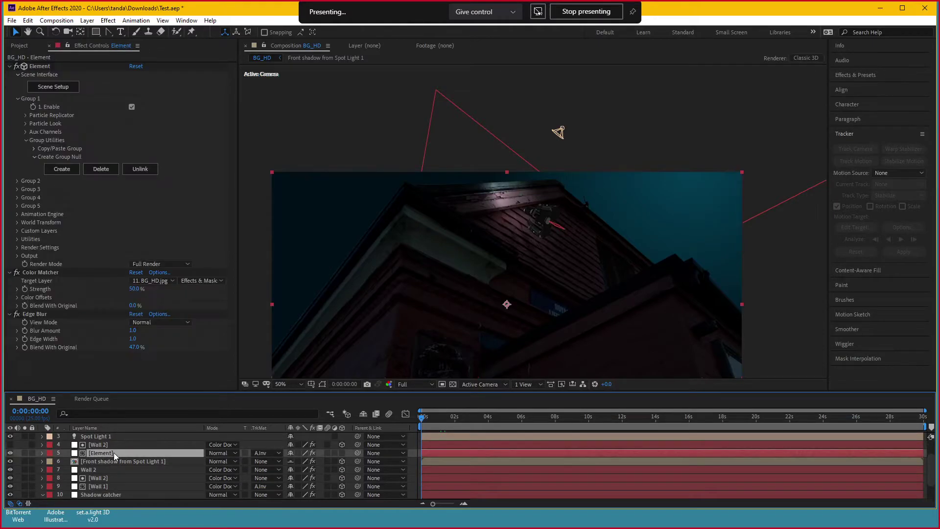
# Expand Particle Replicator and Particle Look, then adjust the particle group's Position XY
pyautogui.click(25, 115)
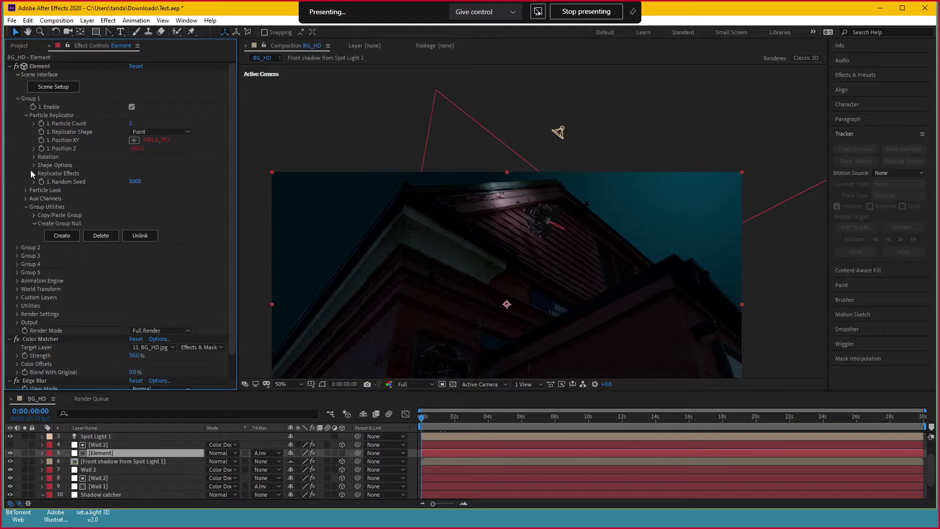
pyautogui.click(26, 190)
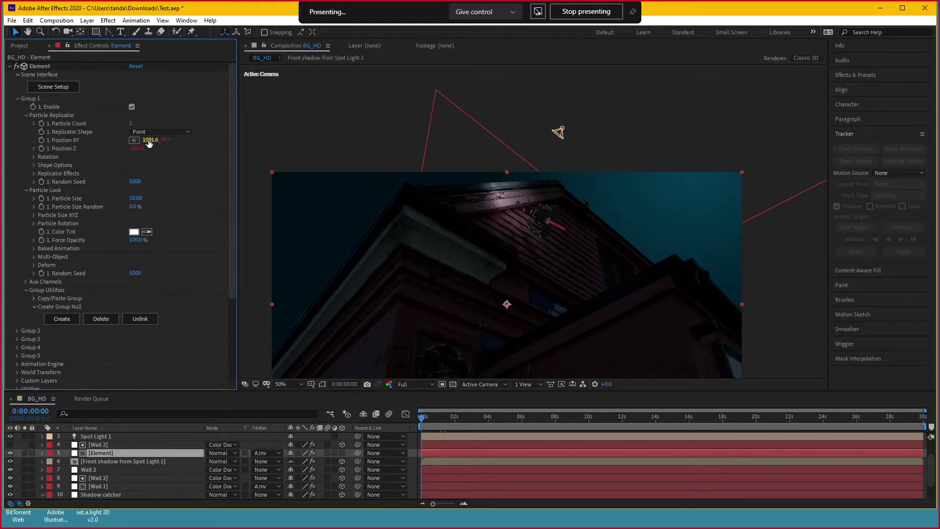
pyautogui.moveTo(149, 140); pyautogui.dragTo(123, 143)
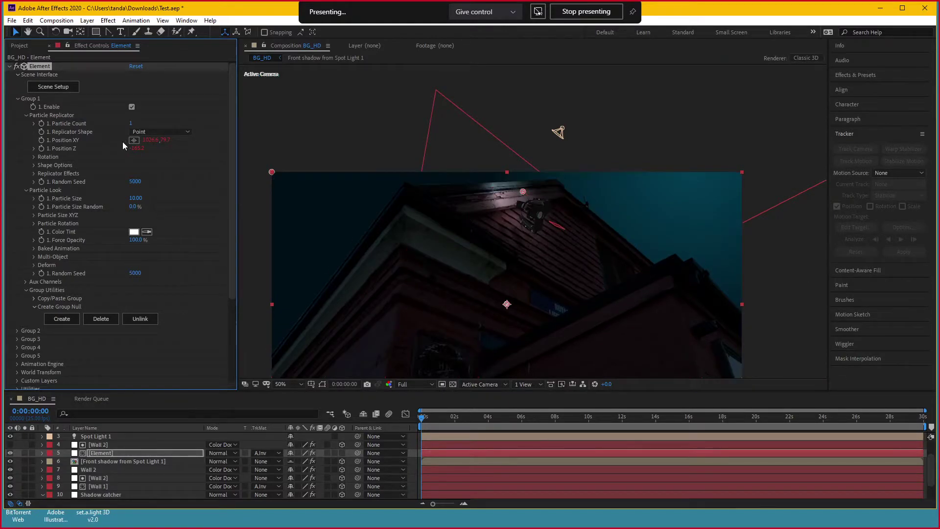
pyautogui.hotkey('ctrl', 'z')
pyautogui.moveTo(128, 147); pyautogui.dragTo(64, 165)
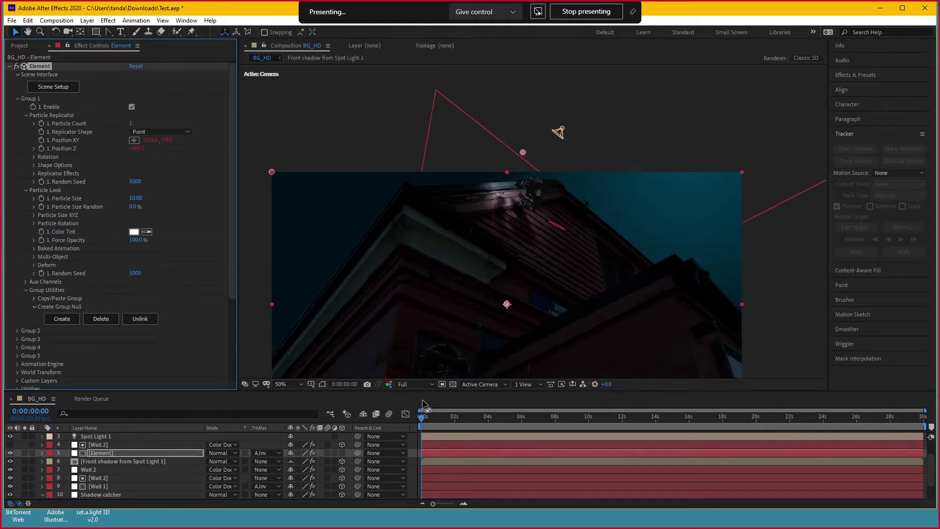
# Scrub the timeline from about 1 to 6 seconds to watch the spotlight's motion
pyautogui.click(433, 416)
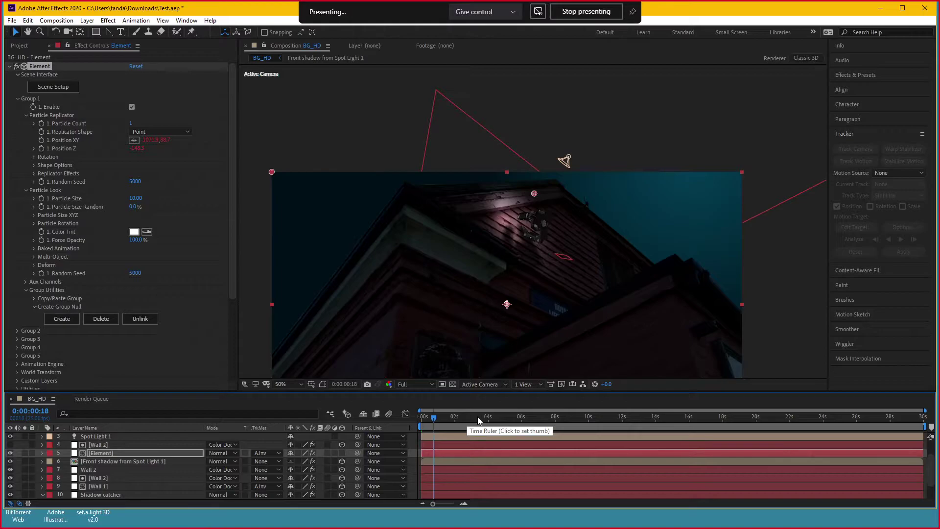
pyautogui.click(478, 417)
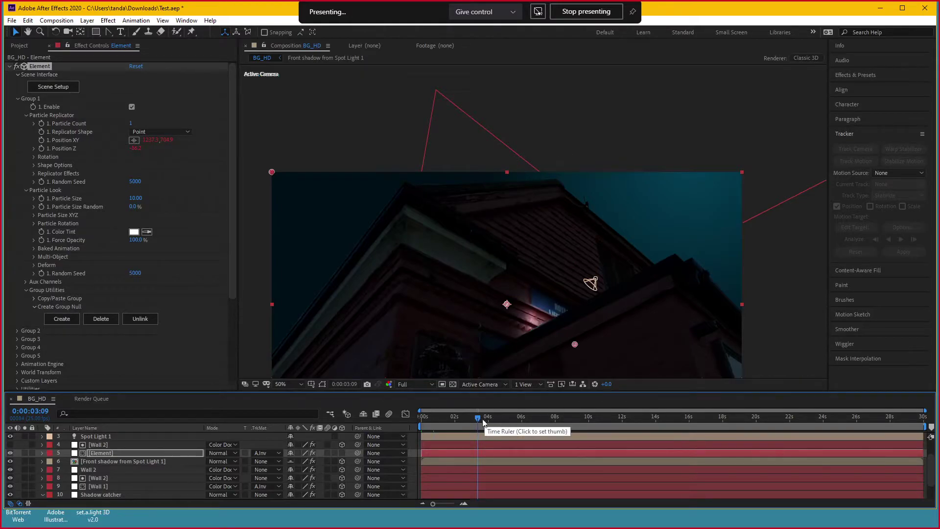
pyautogui.moveTo(483, 420); pyautogui.dragTo(512, 420)
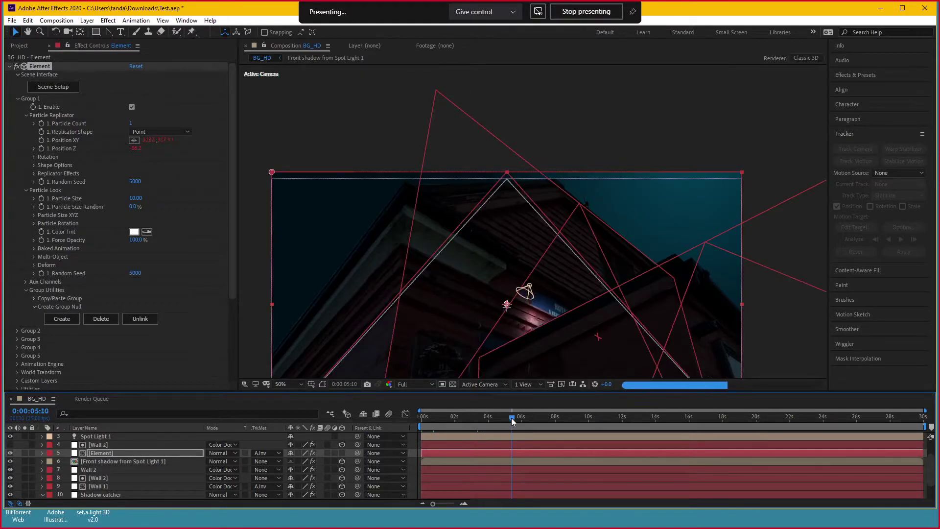
pyautogui.moveTo(513, 419); pyautogui.dragTo(532, 419)
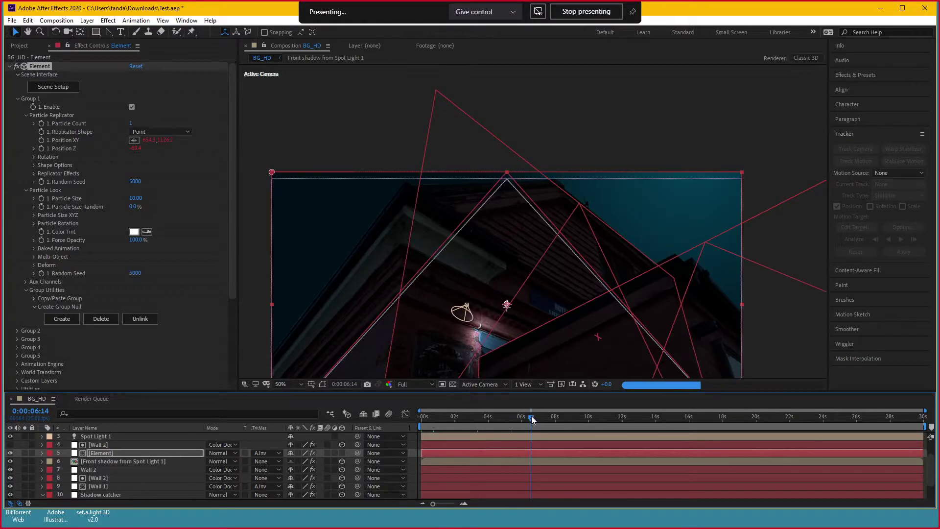
pyautogui.click(540, 303)
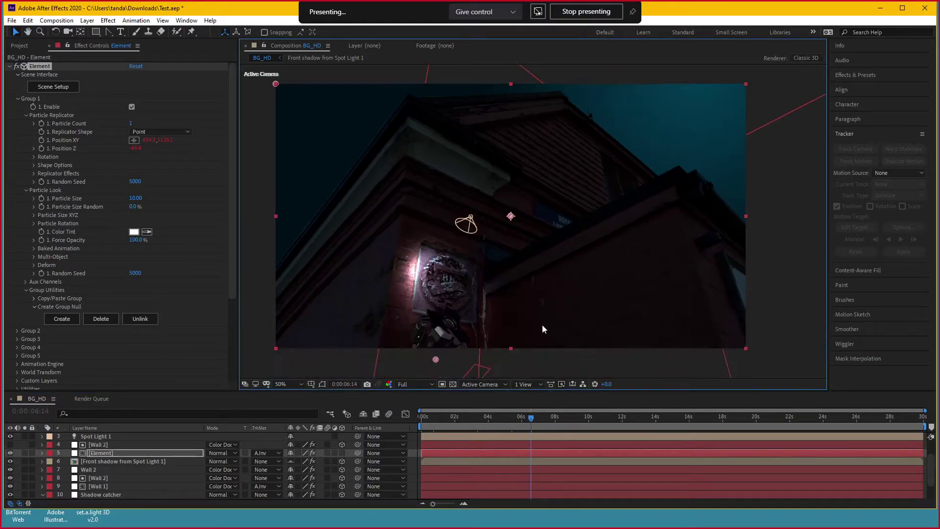
pyautogui.moveTo(516, 417); pyautogui.dragTo(500, 421)
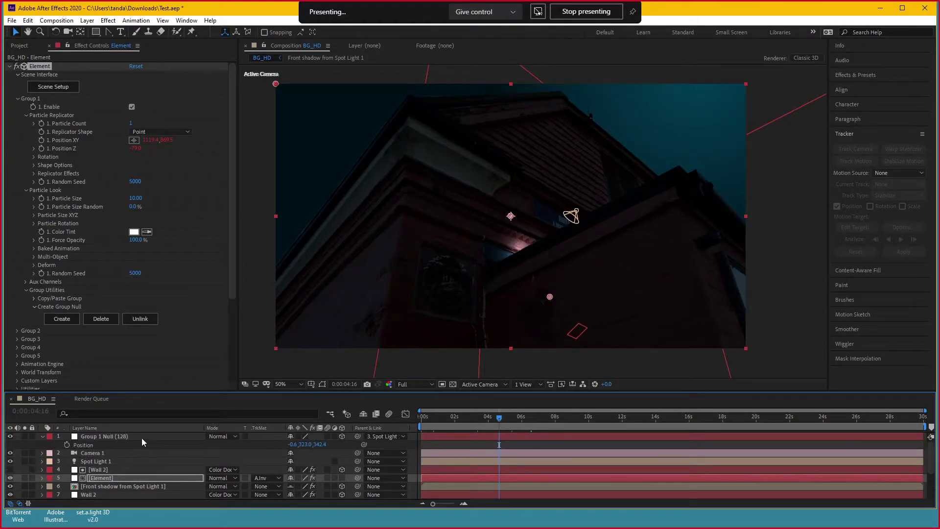
pyautogui.click(142, 437)
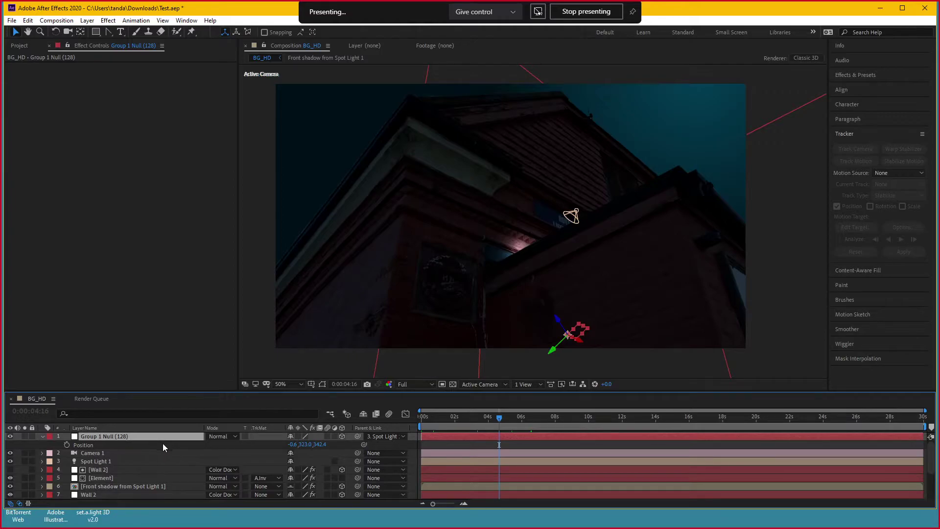
pyautogui.click(549, 321)
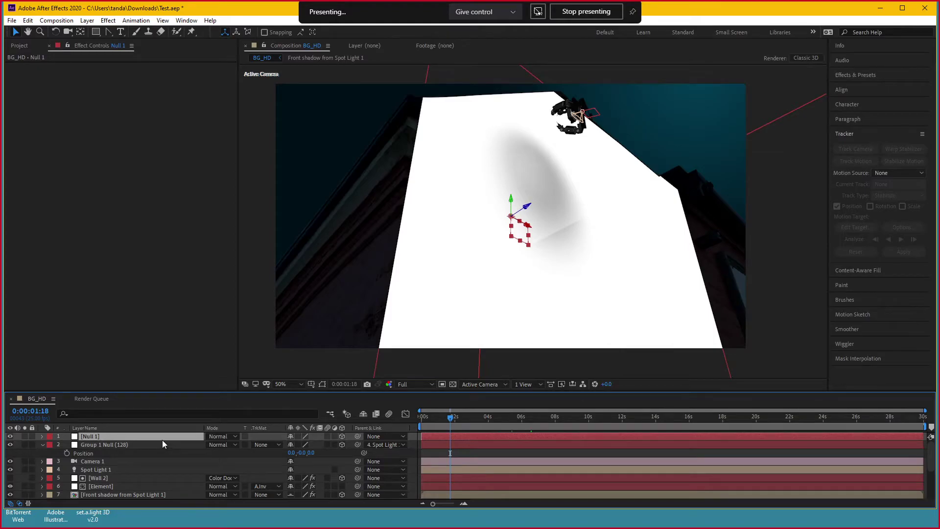
# Delete the extra Null 1 layer and select the Element layer
pyautogui.press('Delete')
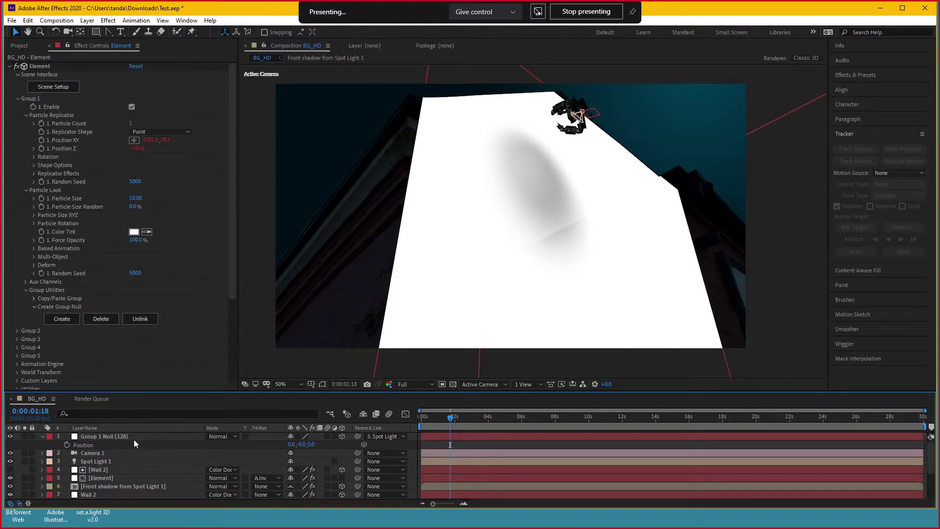
pyautogui.click(128, 436)
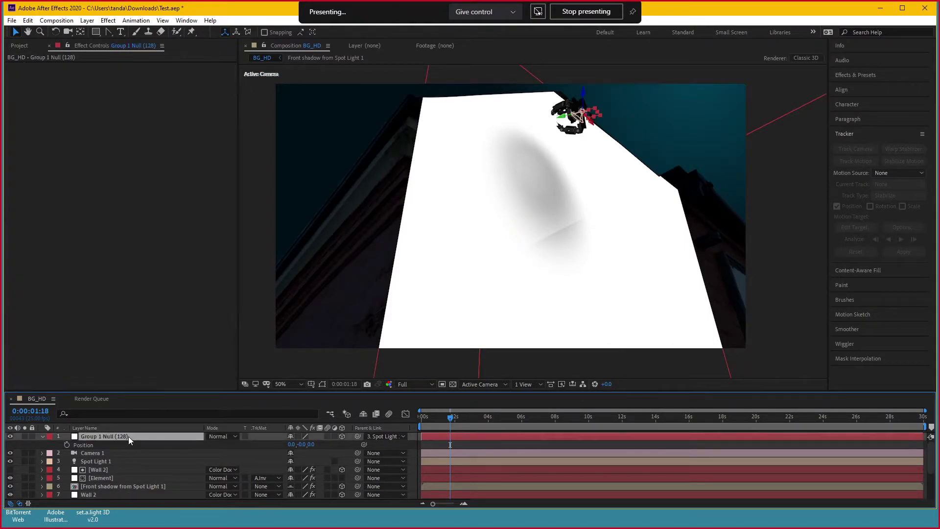
pyautogui.click(114, 477)
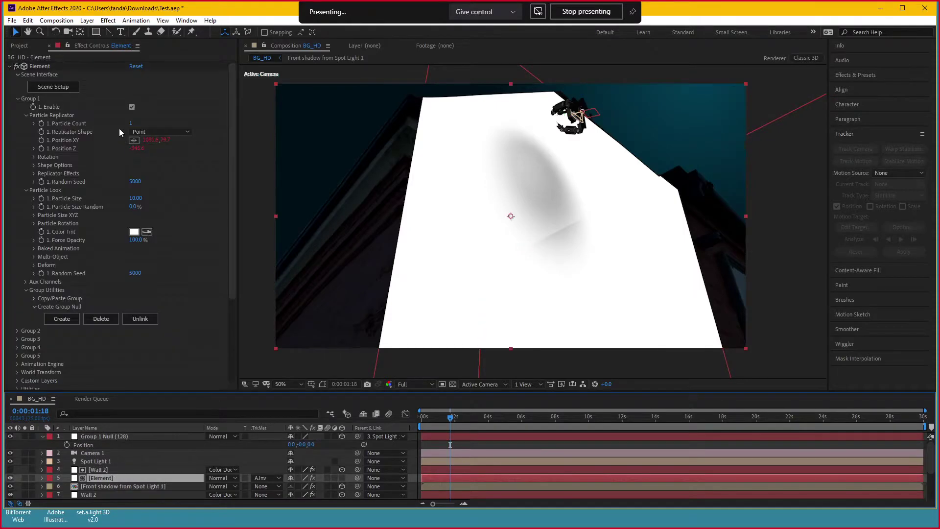
# Set the Element particle group's X position to 890 and push its Z depth negative
pyautogui.moveTo(162, 142); pyautogui.dragTo(141, 140)
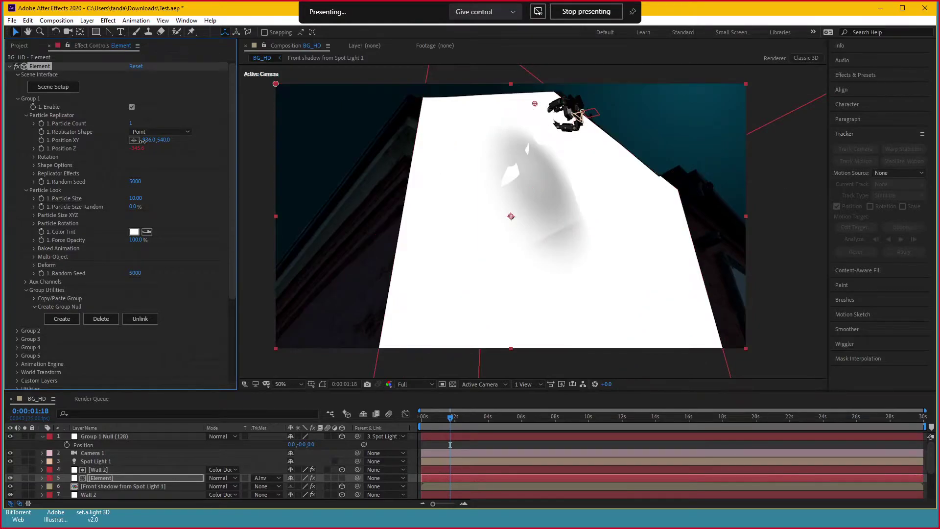
pyautogui.click(148, 140)
pyautogui.write('890')
pyautogui.press('Return')
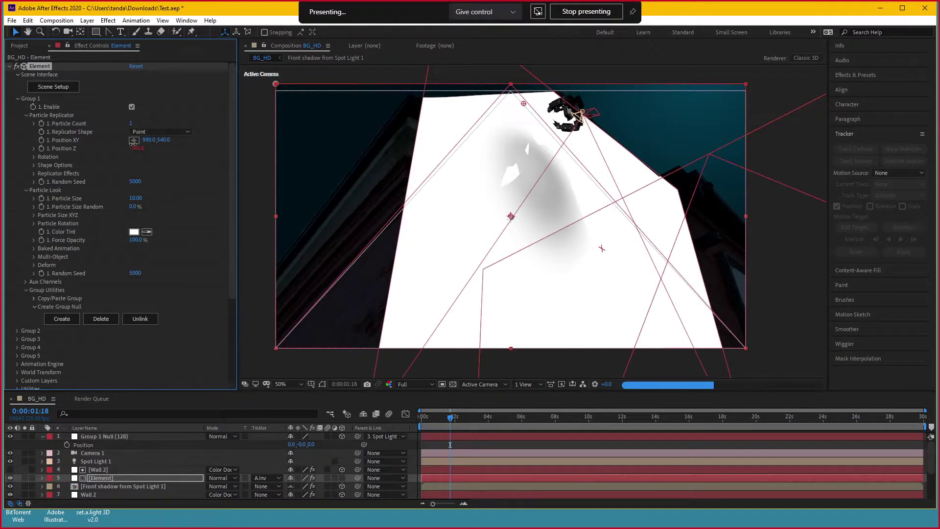
pyautogui.moveTo(153, 144); pyautogui.dragTo(120, 152)
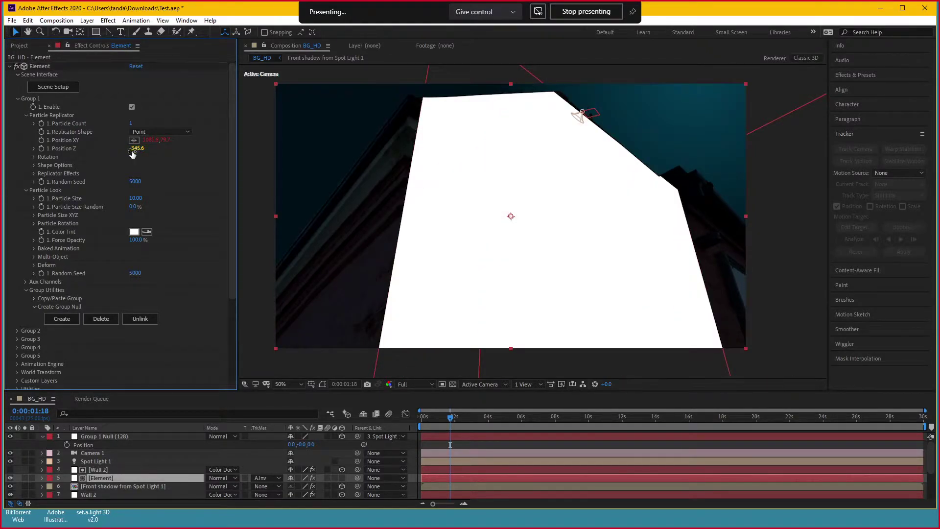
pyautogui.moveTo(136, 148); pyautogui.dragTo(144, 150)
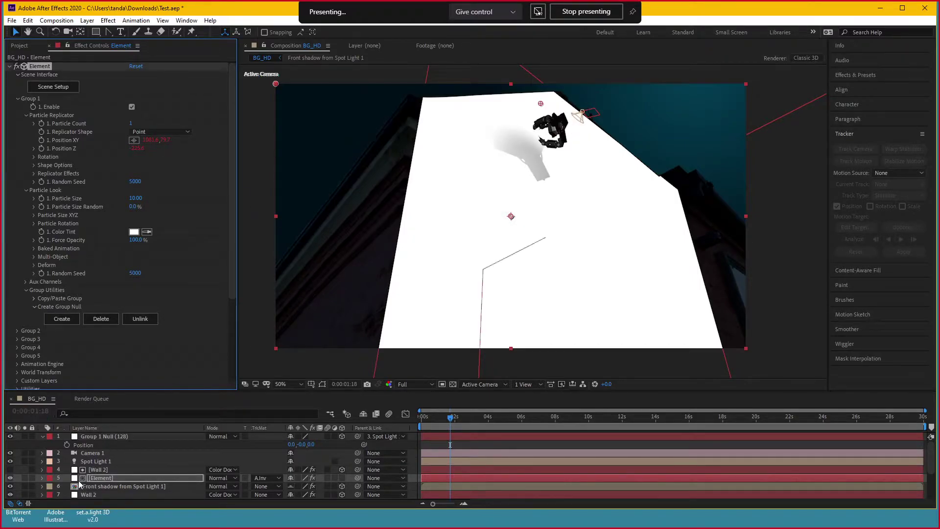
# Check the robot's shadow at about 2 and 4 seconds on the Shadow catcher
pyautogui.click(462, 419)
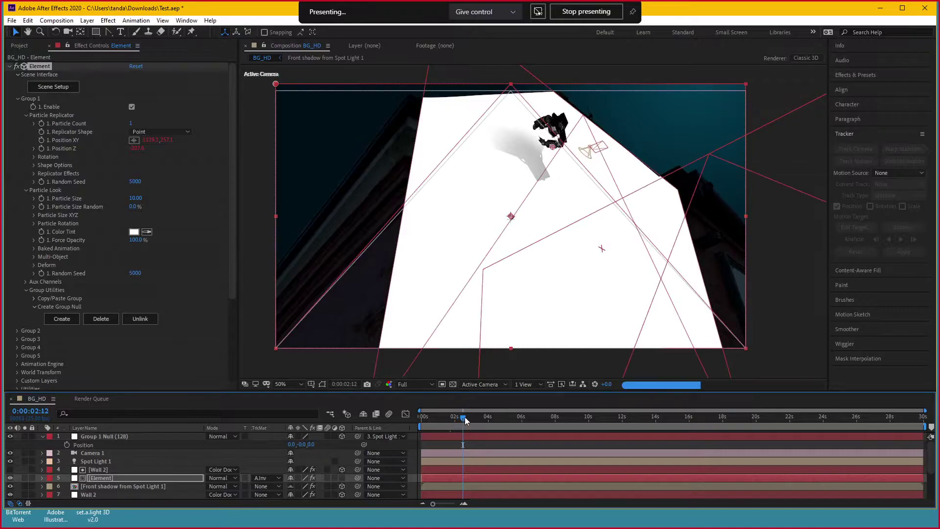
pyautogui.click(492, 419)
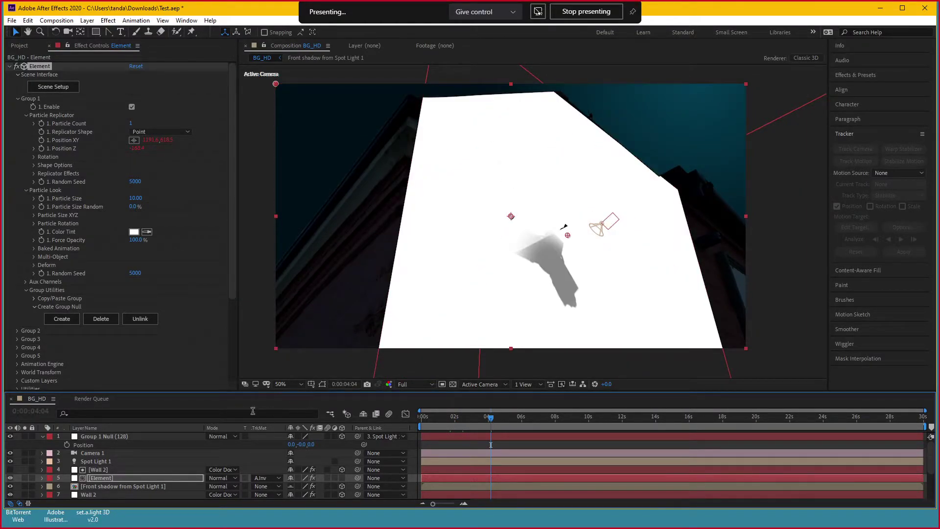
pyautogui.scroll(-3, 147, 478)
pyautogui.scroll(-2, 147, 478)
pyautogui.click(125, 469)
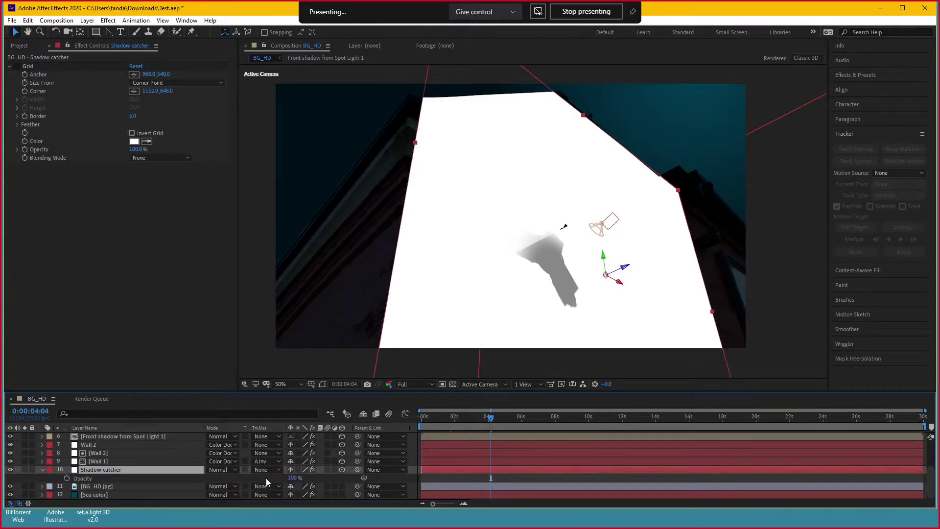
pyautogui.click(42, 471)
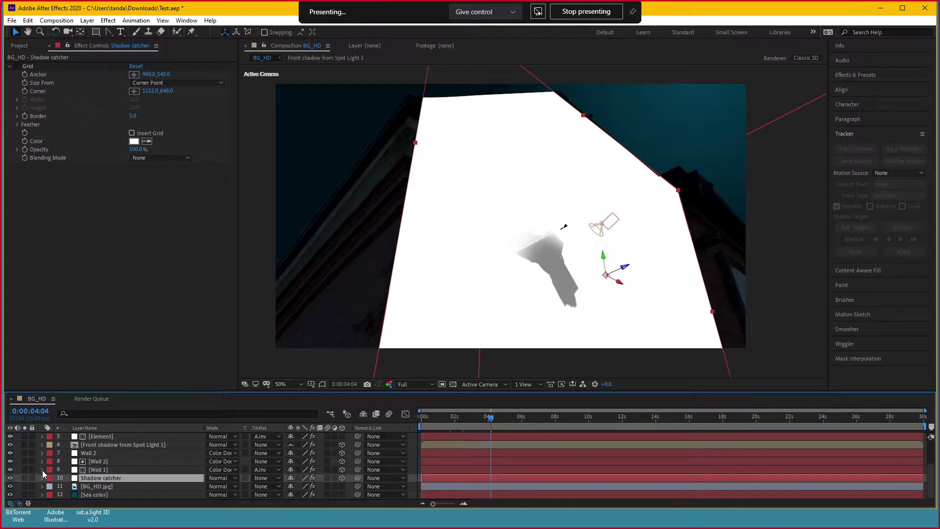
pyautogui.click(43, 471)
pyautogui.scroll(-1, 196, 489)
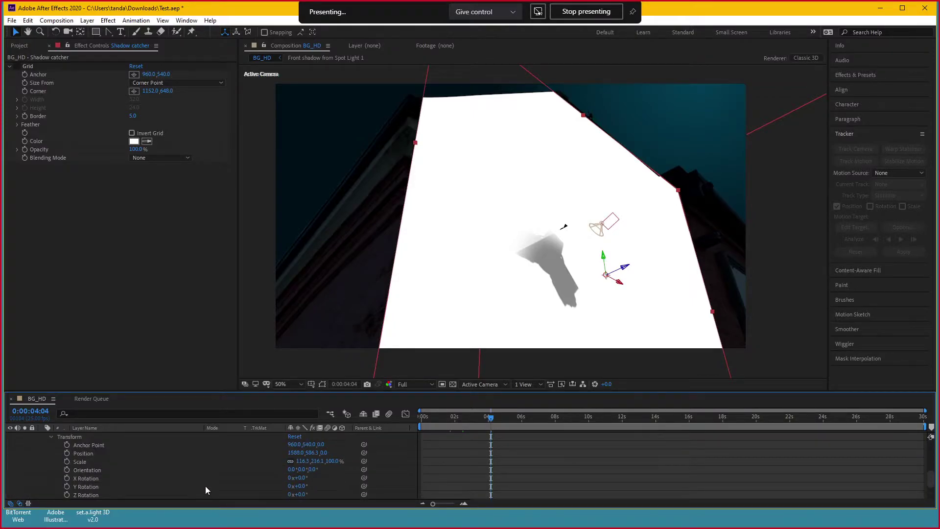
pyautogui.scroll(-2, 242, 471)
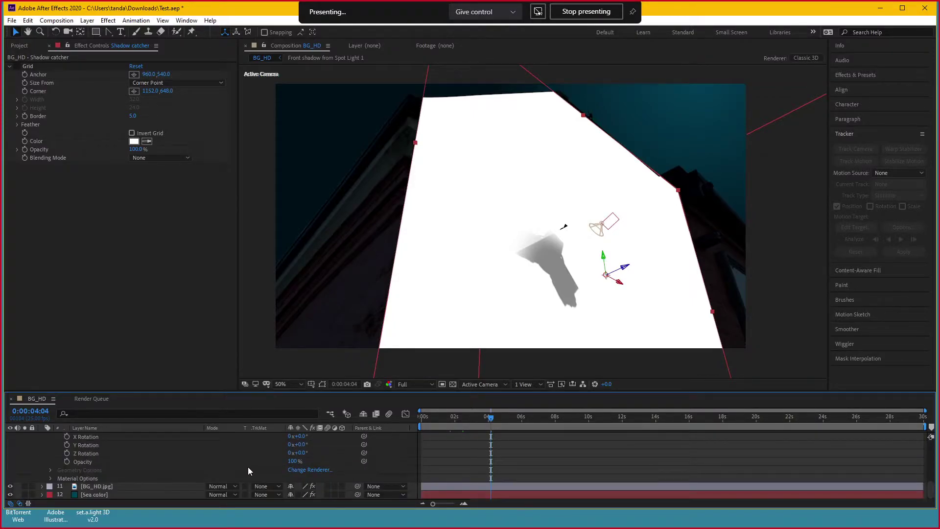
pyautogui.click(50, 478)
pyautogui.scroll(-2, 283, 482)
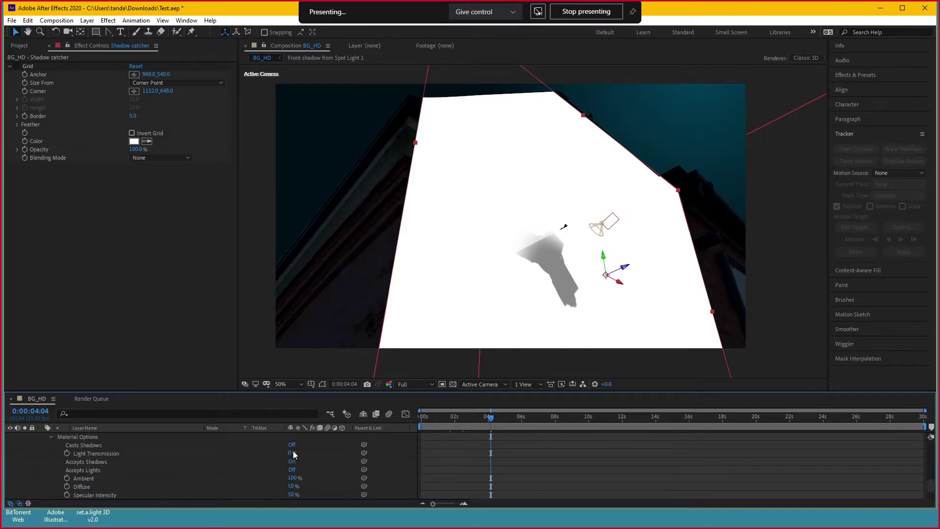
pyautogui.click(292, 461)
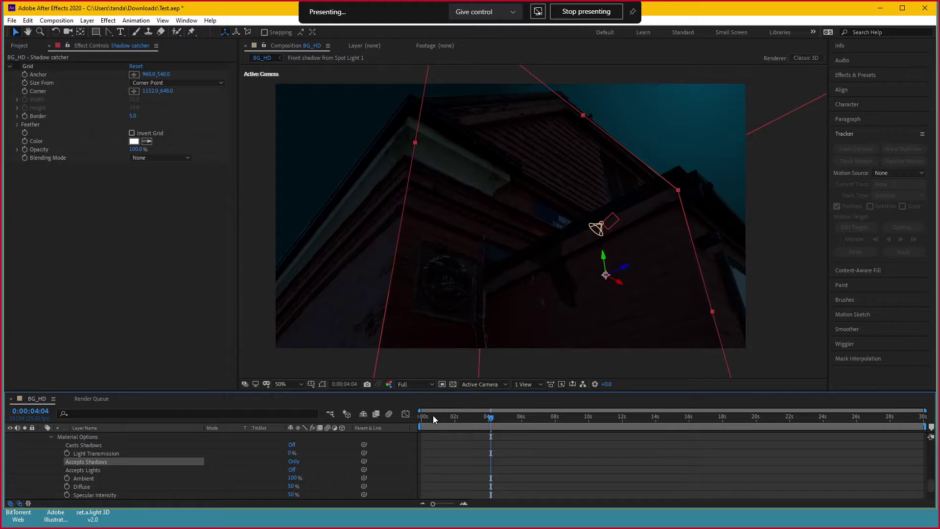
pyautogui.click(433, 418)
pyautogui.click(477, 418)
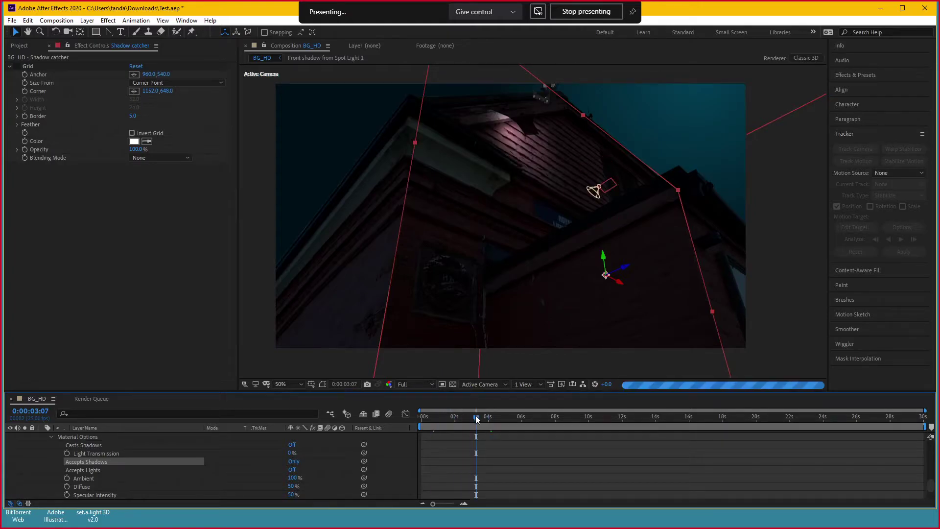
pyautogui.moveTo(477, 418); pyautogui.dragTo(491, 418)
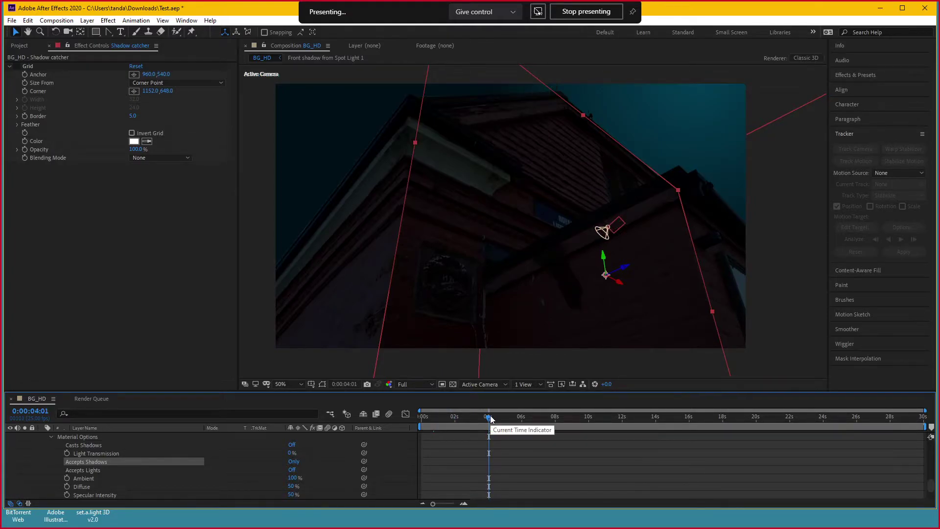
pyautogui.click(441, 417)
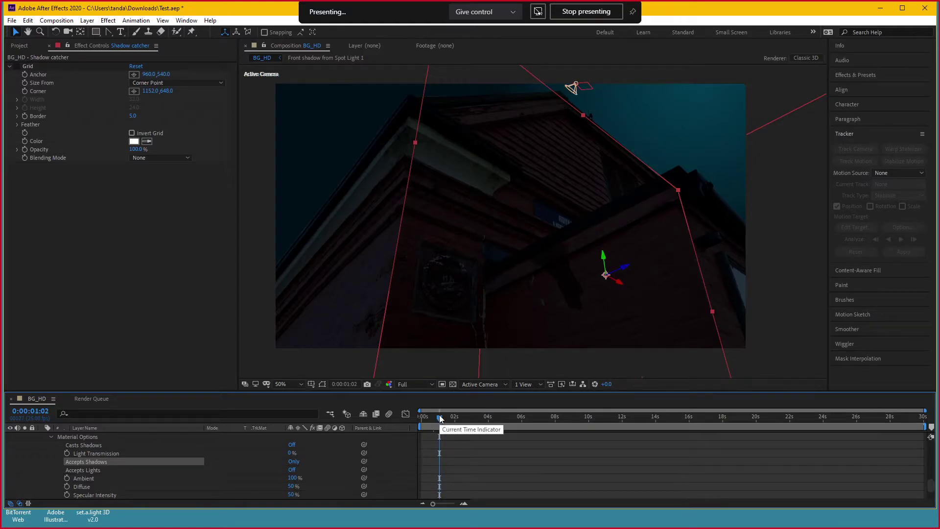
pyautogui.moveTo(442, 418); pyautogui.dragTo(453, 418)
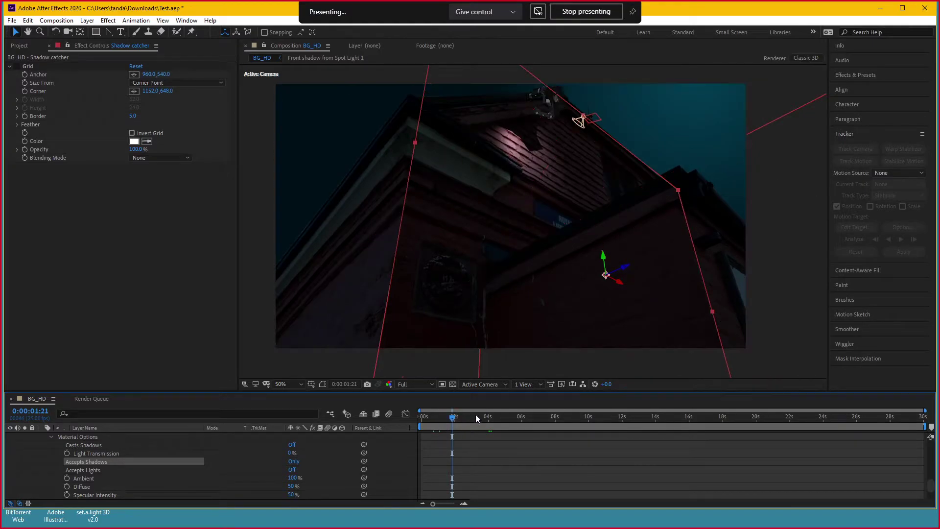
pyautogui.click(505, 418)
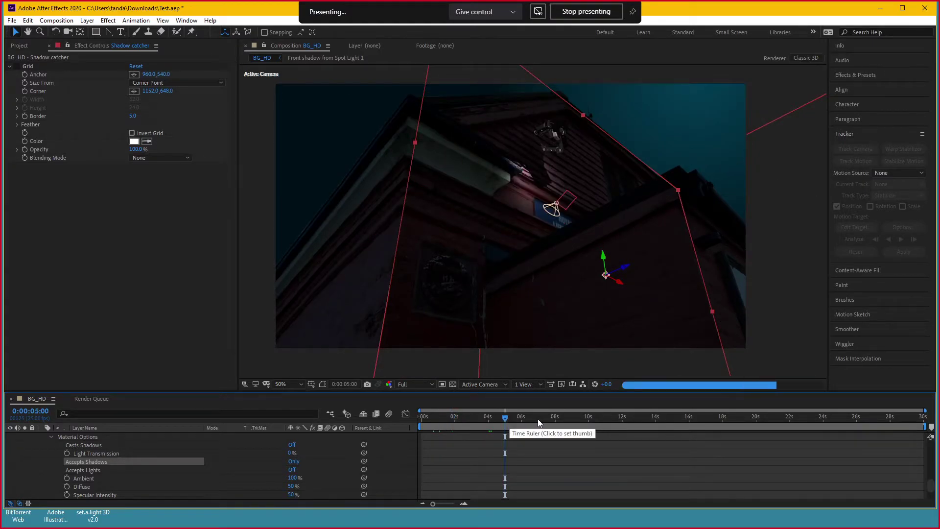
pyautogui.click(554, 418)
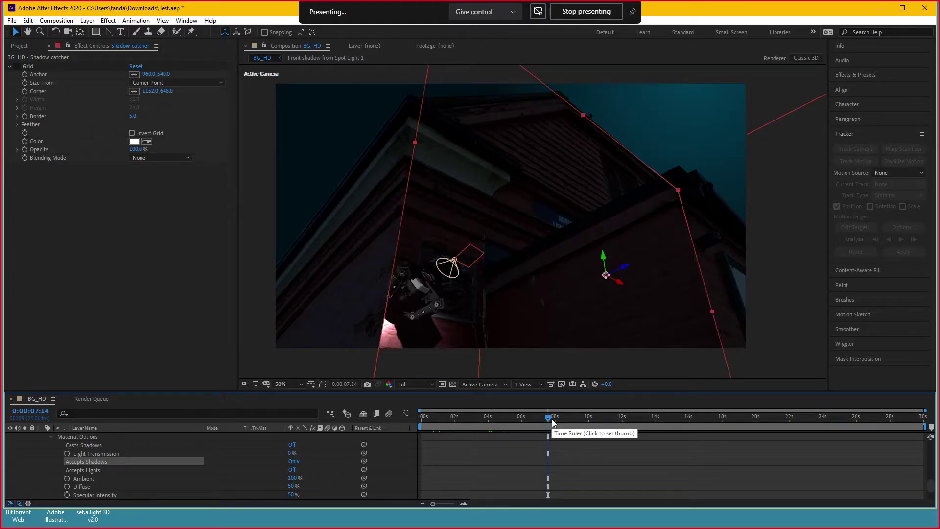
pyautogui.moveTo(561, 422); pyautogui.dragTo(467, 421)
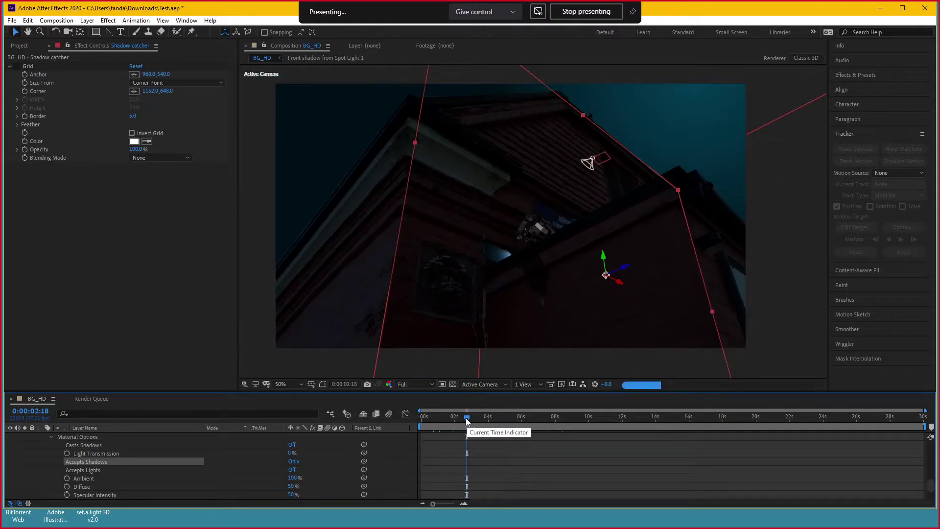
pyautogui.click(436, 418)
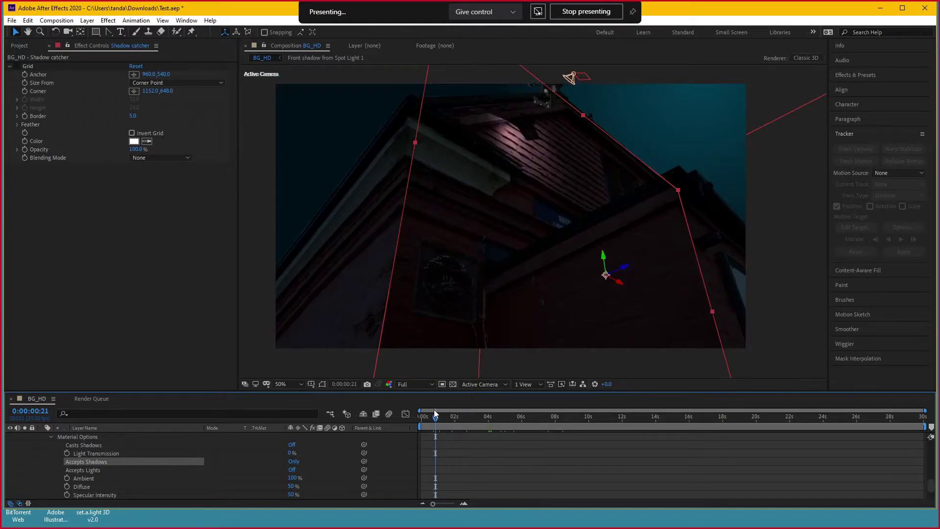
pyautogui.scroll(2, 151, 469)
pyautogui.scroll(2, 129, 469)
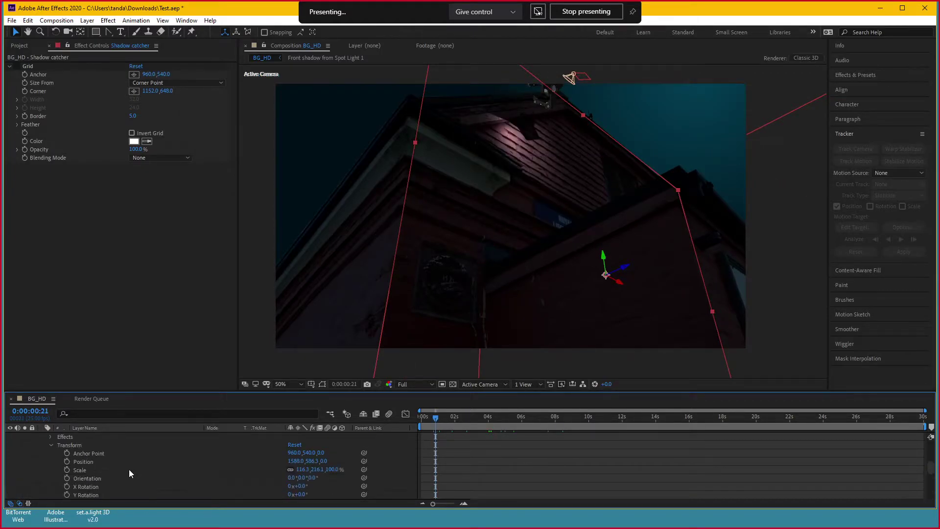
pyautogui.scroll(3, 128, 470)
# Lower the Shadow catcher layer's opacity to 35%
pyautogui.click(43, 471)
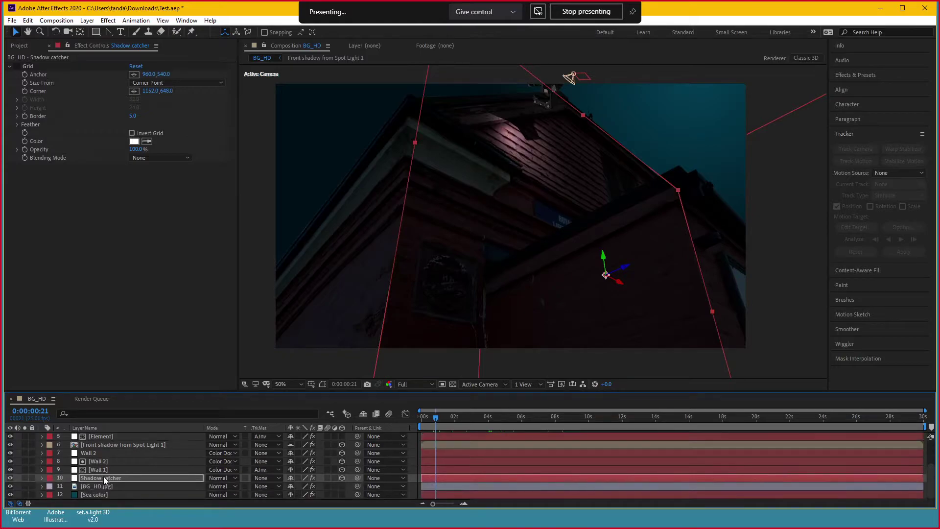
pyautogui.press('t')
pyautogui.moveTo(293, 486); pyautogui.dragTo(262, 489)
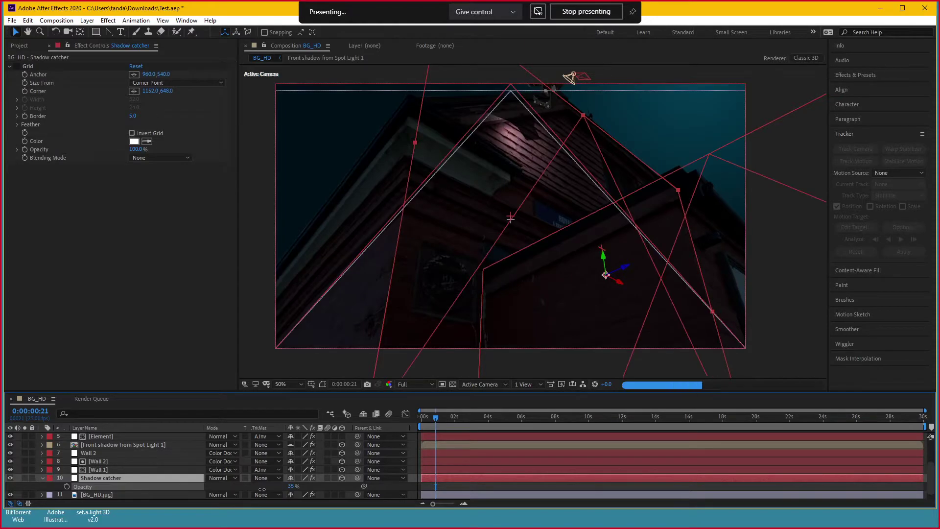
pyautogui.click(138, 478)
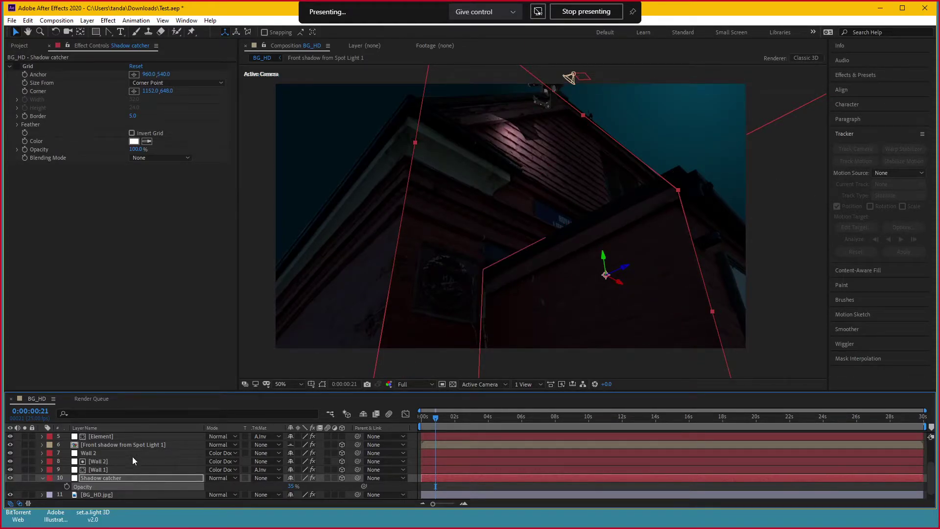
# Set Front shadow from Spot Light 1's Blur Edges blurriness to 11 and preview it from 1 to 6 seconds
pyautogui.click(134, 444)
pyautogui.moveTo(134, 141); pyautogui.dragTo(160, 207)
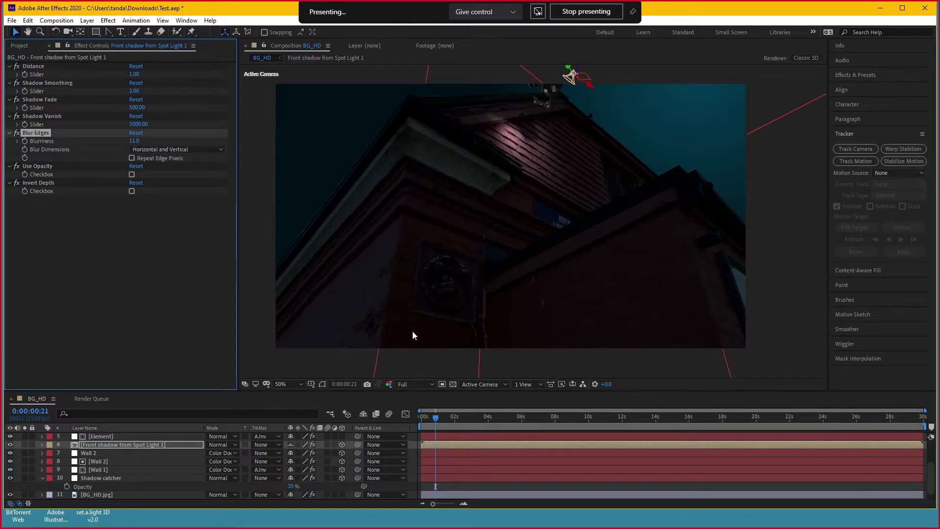
pyautogui.click(452, 417)
pyautogui.click(474, 417)
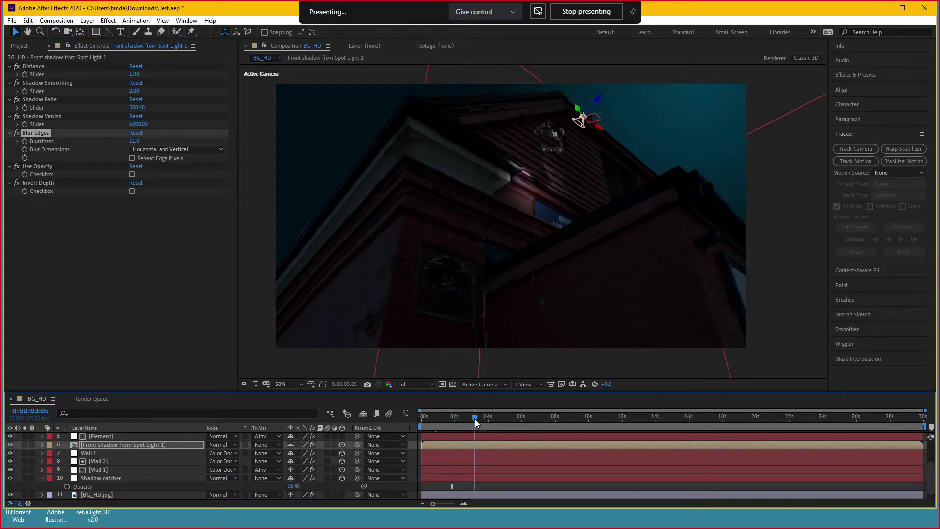
pyautogui.click(441, 417)
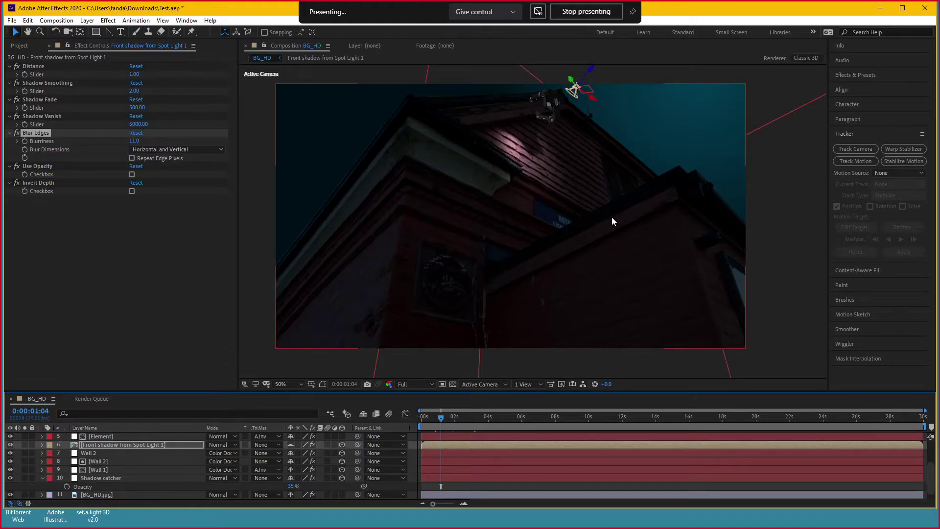
pyautogui.click(466, 416)
pyautogui.click(497, 418)
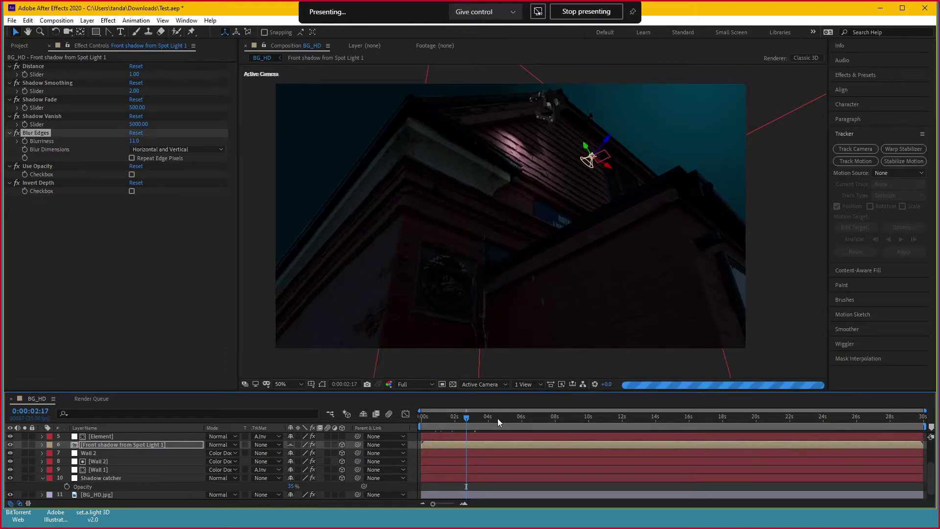
pyautogui.click(531, 420)
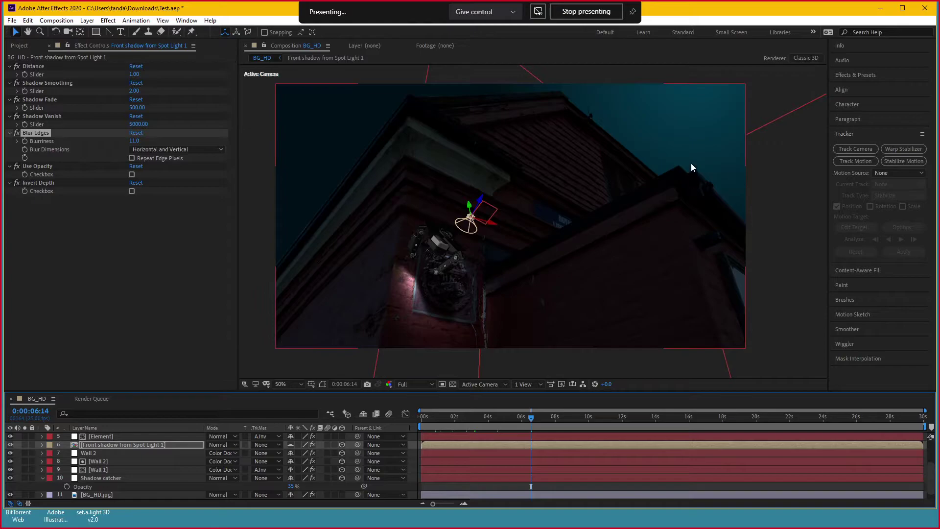
pyautogui.click(114, 447)
pyautogui.scroll(3, 113, 446)
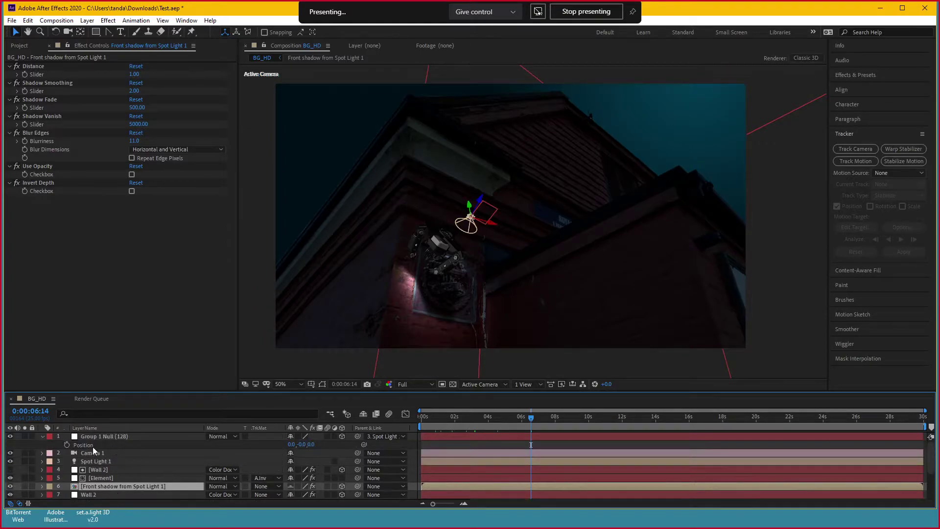
# Import Water caustic.mp4 through the Import File dialog, browsing with Large icons
pyautogui.click(43, 436)
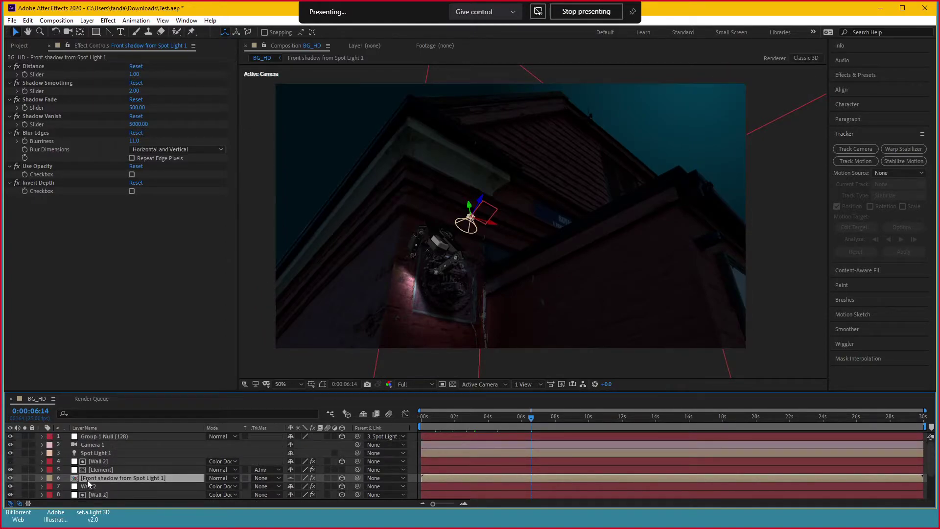
pyautogui.click(18, 47)
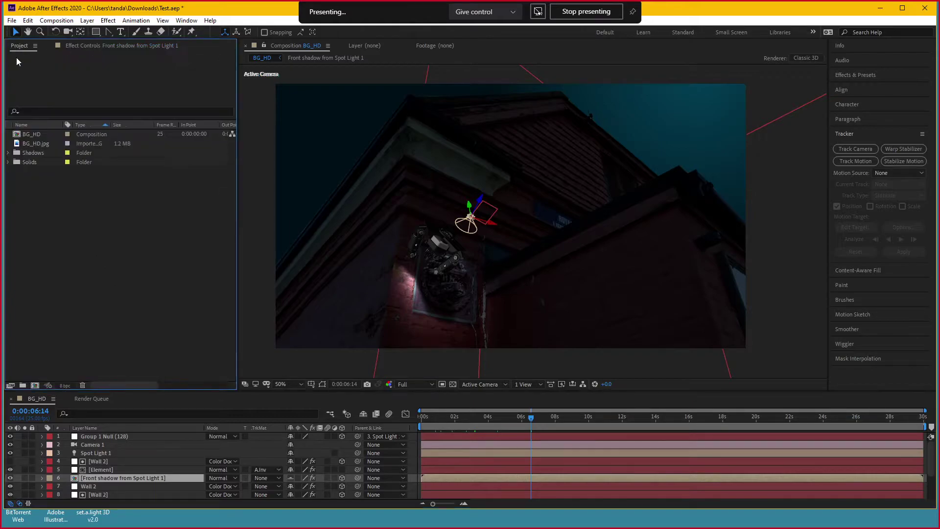
pyautogui.doubleClick(92, 297)
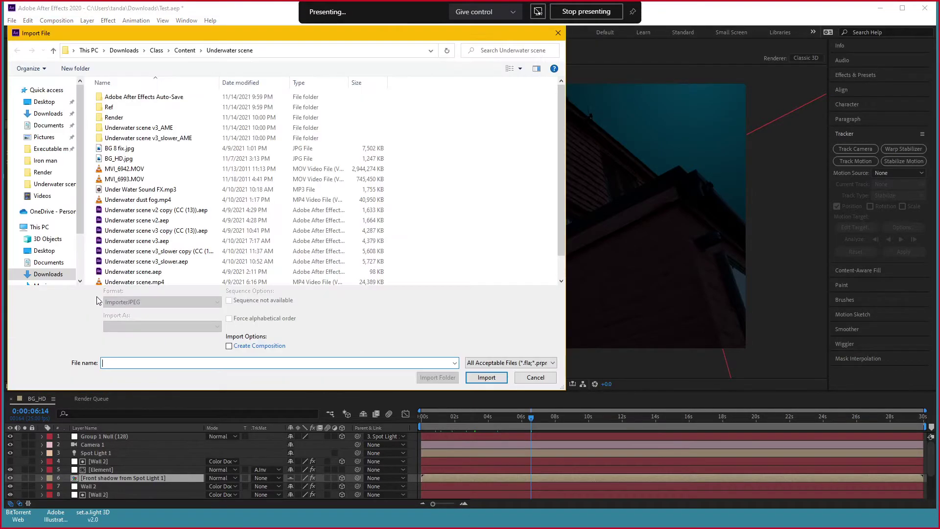
pyautogui.click(520, 69)
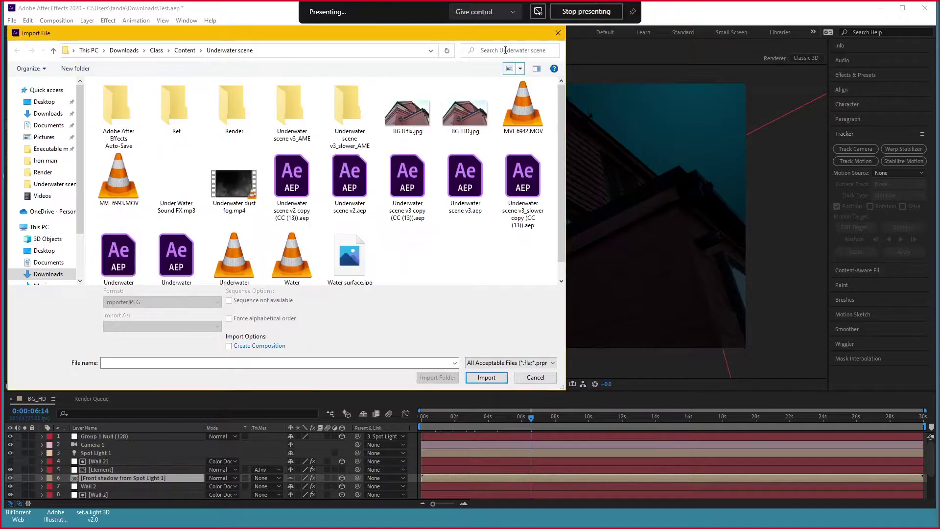
pyautogui.click(558, 28)
pyautogui.click(292, 262)
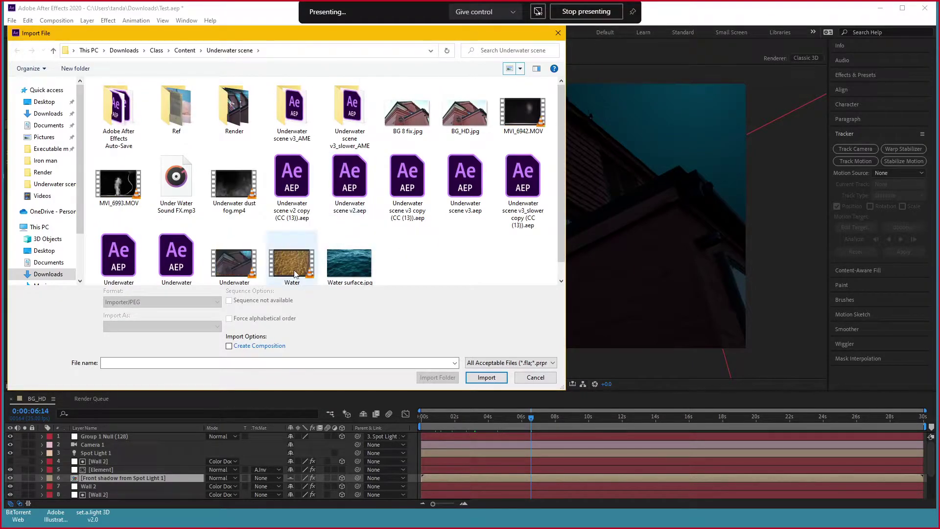
pyautogui.doubleClick(301, 242)
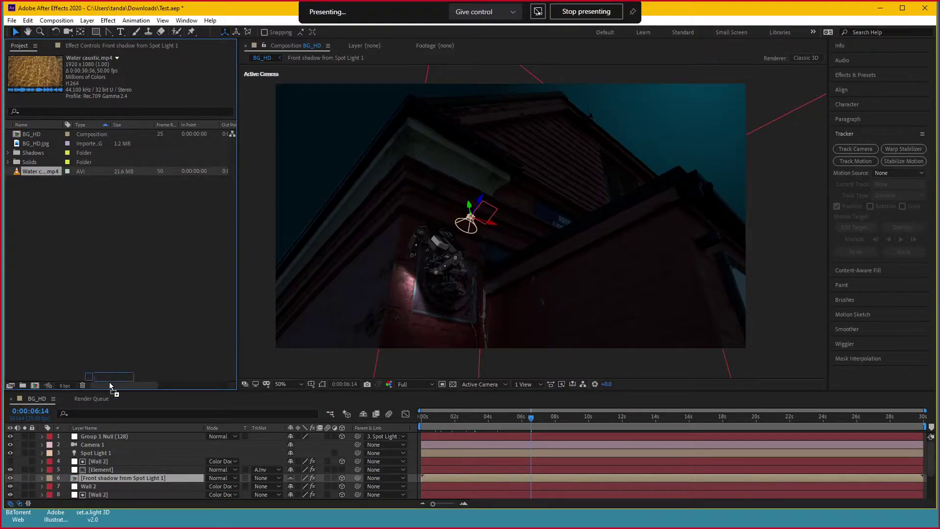
# Add Water caustic.mp4 as the top layer of the composition and scale it down
pyautogui.moveTo(111, 384); pyautogui.dragTo(139, 434)
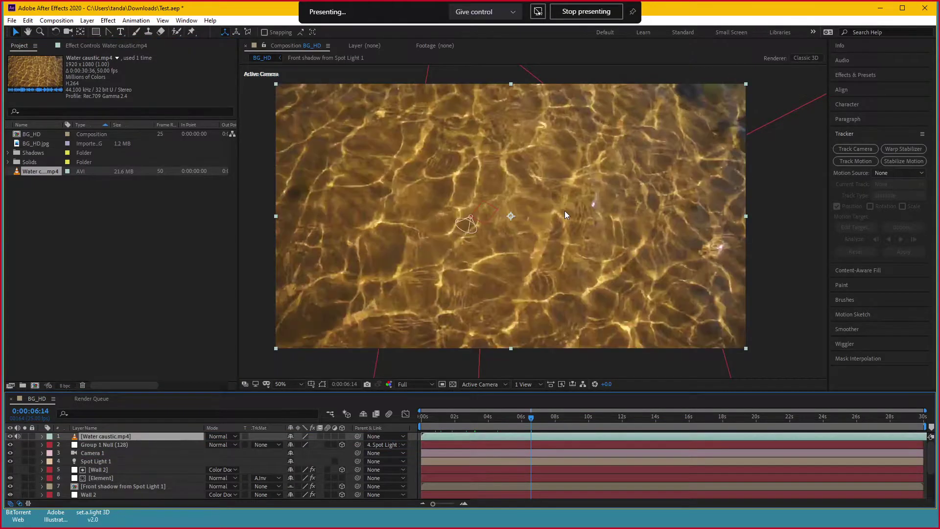
pyautogui.scroll(-2, 565, 211)
pyautogui.moveTo(638, 152); pyautogui.dragTo(586, 181)
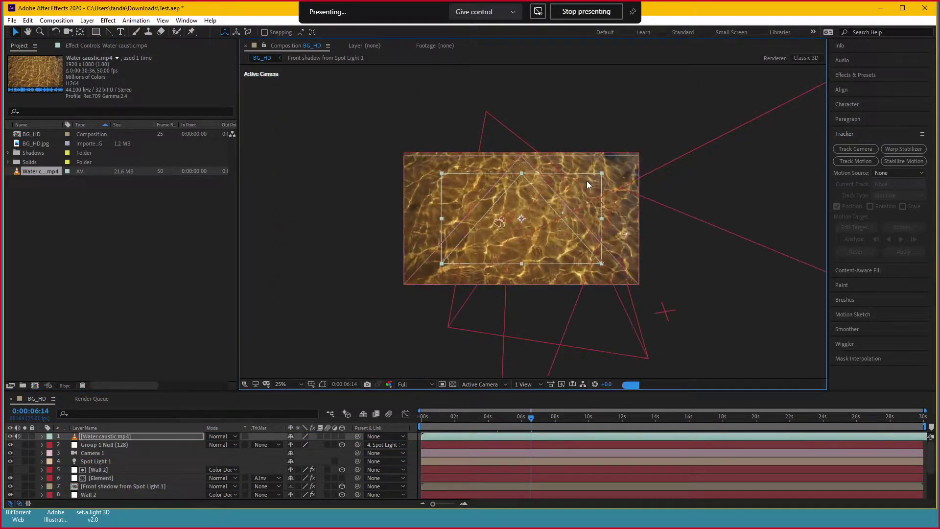
pyautogui.scroll(2, 590, 190)
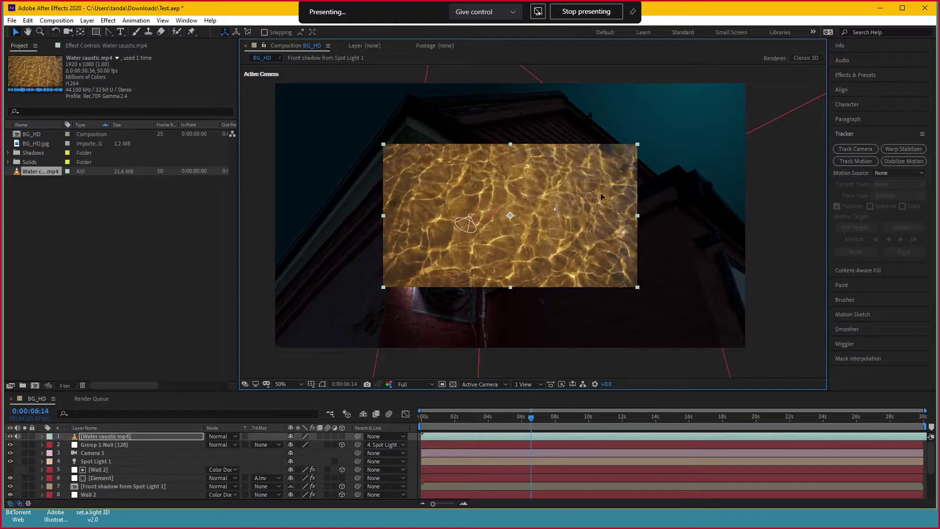
pyautogui.moveTo(703, 126); pyautogui.dragTo(388, 379)
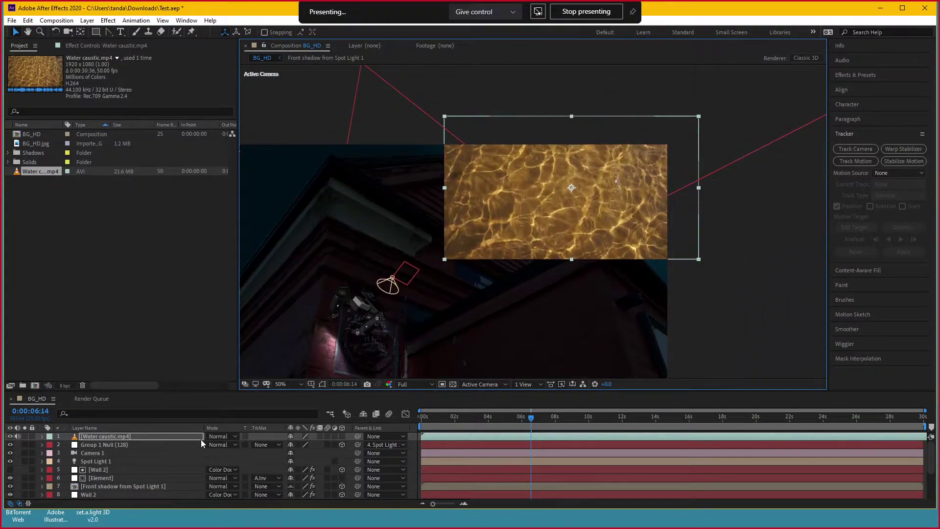
# Make the water caustic layer 3D and set its Accepts Lights to Off
pyautogui.click(342, 436)
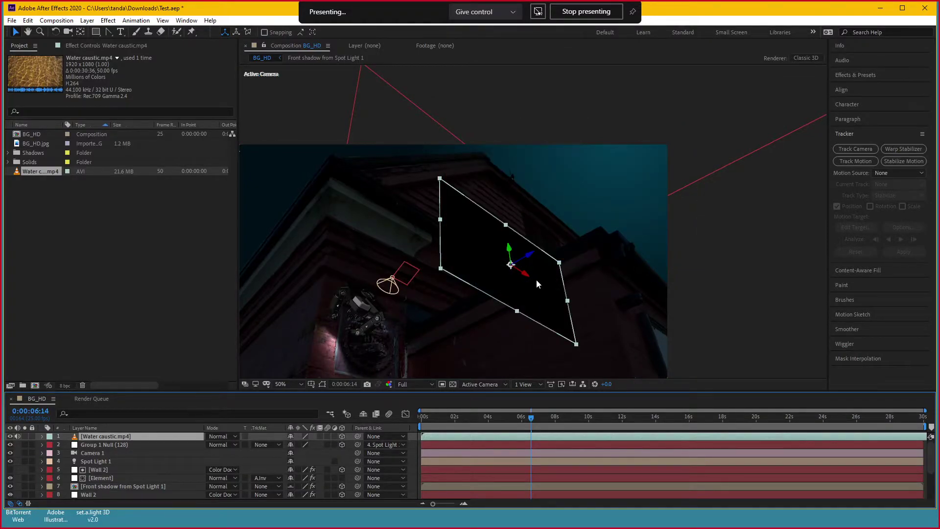
pyautogui.press('w')
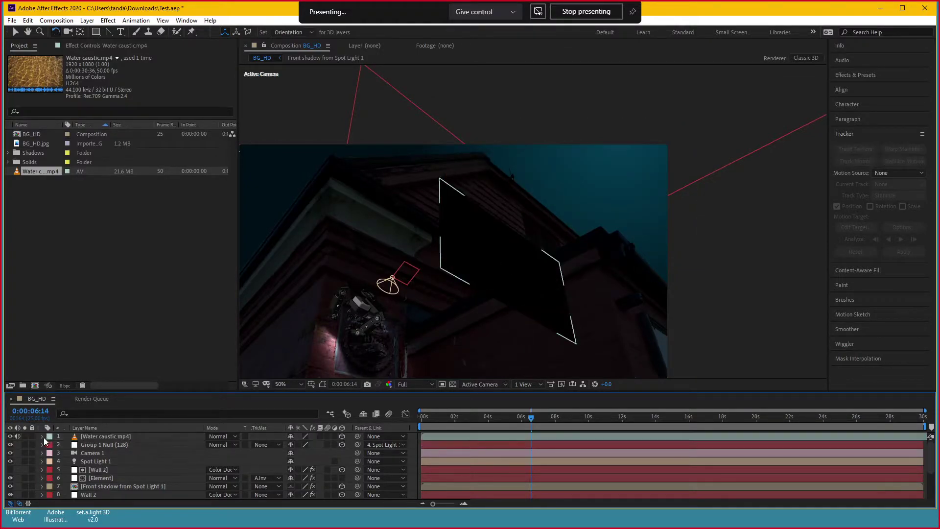
pyautogui.click(42, 436)
pyautogui.click(51, 462)
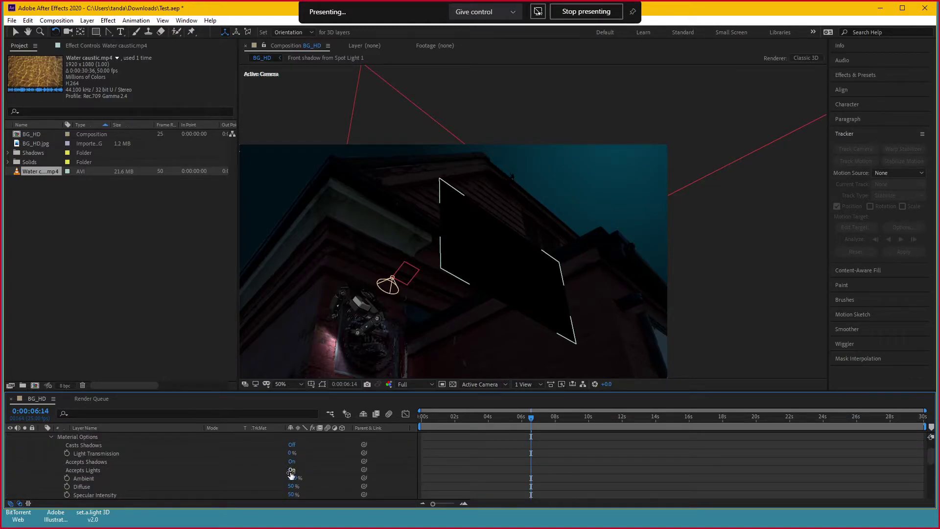
pyautogui.click(292, 470)
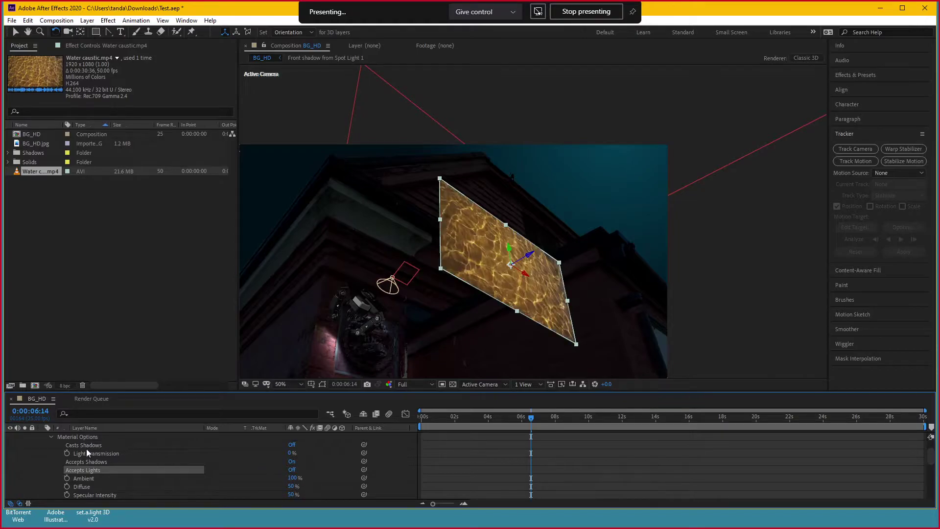
pyautogui.scroll(1, 54, 455)
pyautogui.click(51, 461)
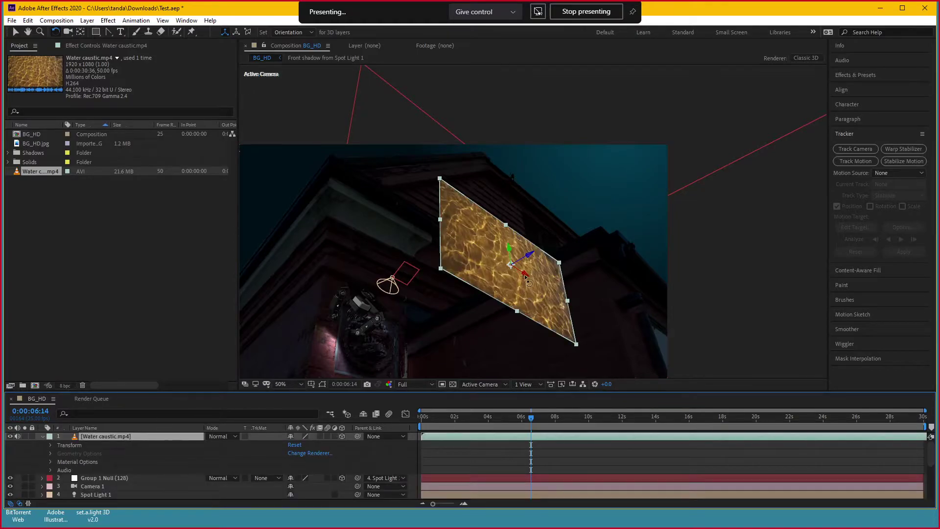
# Tilt the water layer and move it up over the building's top right
pyautogui.moveTo(526, 277); pyautogui.dragTo(506, 290)
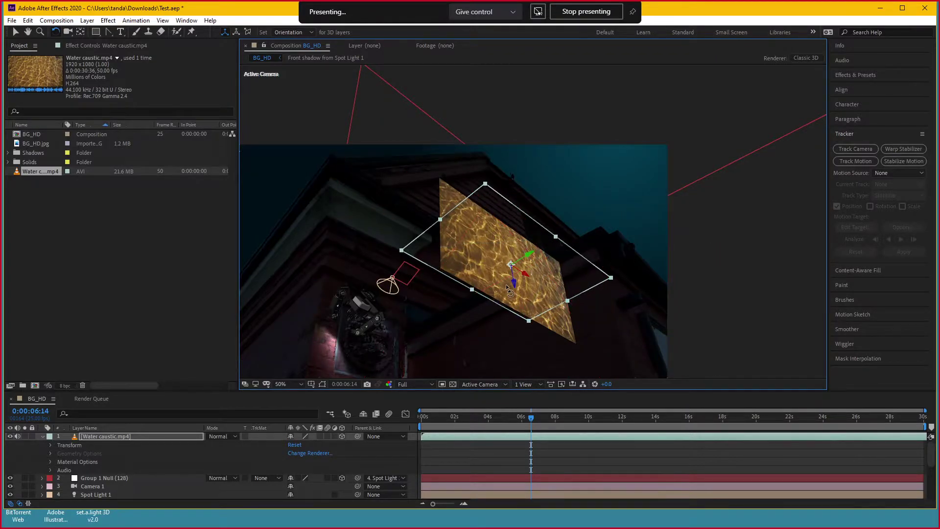
pyautogui.press('v')
pyautogui.moveTo(536, 252)
pyautogui.mouseDown()
pyautogui.moveTo(625, 211)
pyautogui.moveTo(574, 169)
pyautogui.mouseUp()
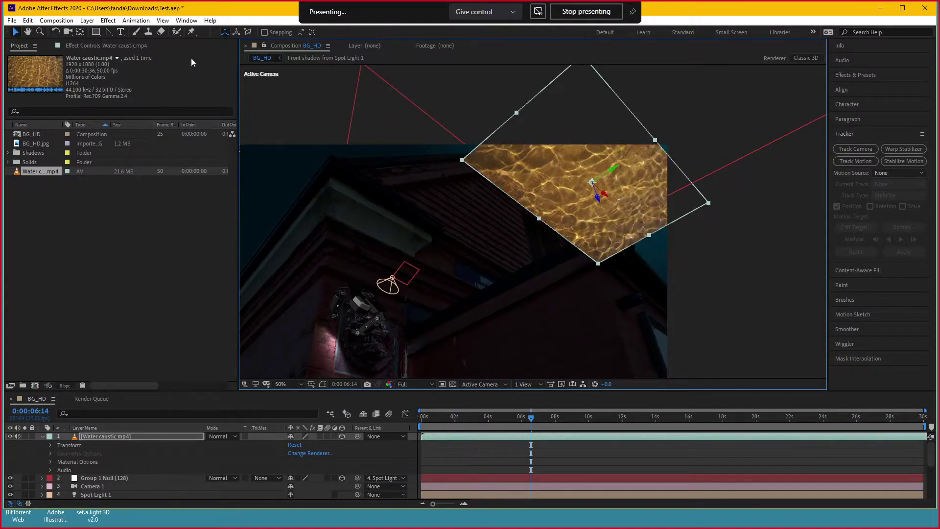
# Draw a closed Pen mask around the water caustics
pyautogui.click(108, 32)
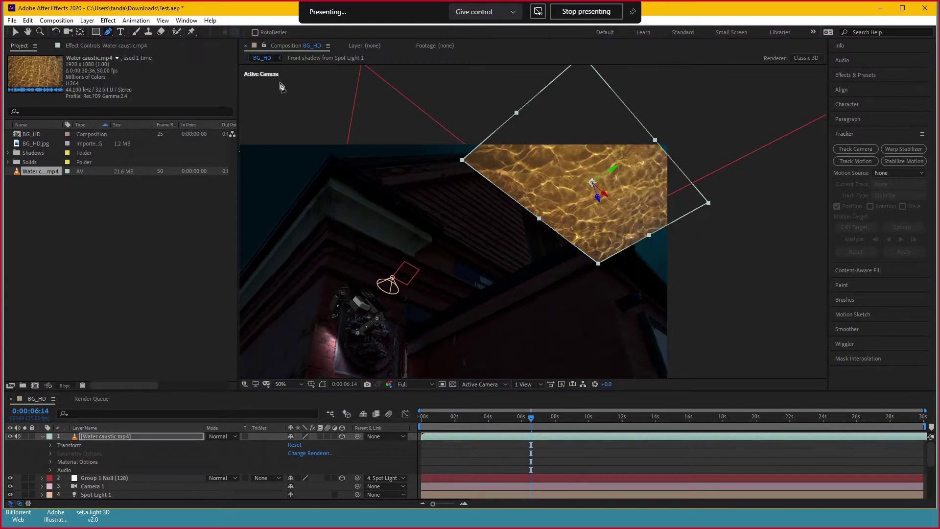
pyautogui.click(629, 155)
pyautogui.click(612, 149)
pyautogui.click(586, 150)
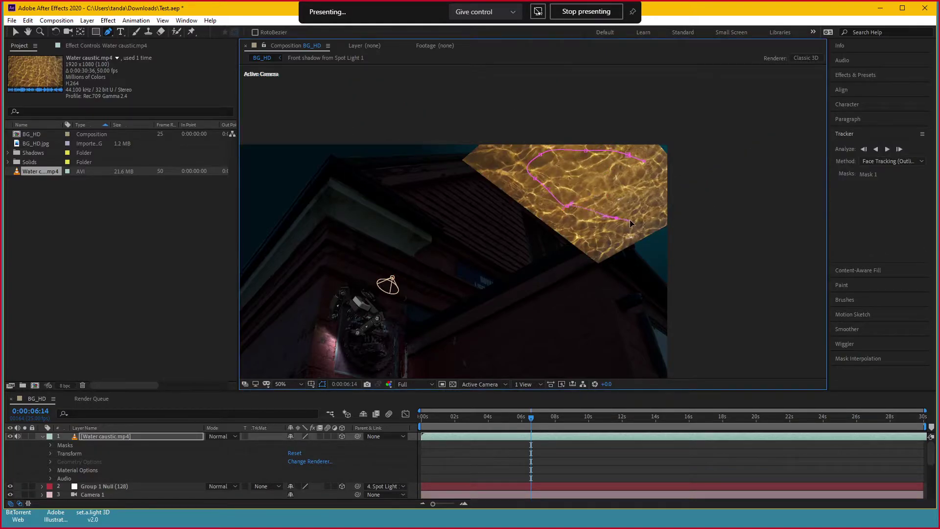
pyautogui.moveTo(660, 198); pyautogui.dragTo(660, 209)
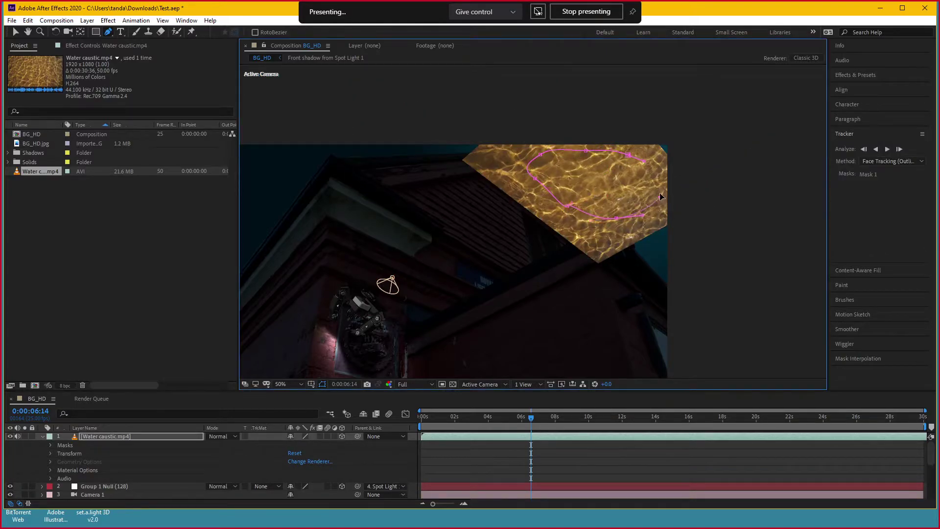
pyautogui.click(629, 156)
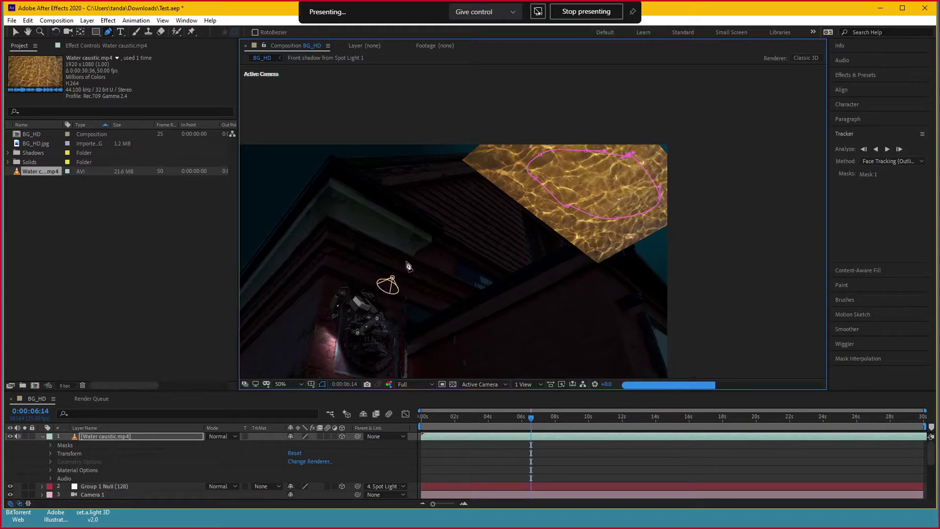
# Feather Mask 1 to about 211 pixels
pyautogui.click(49, 445)
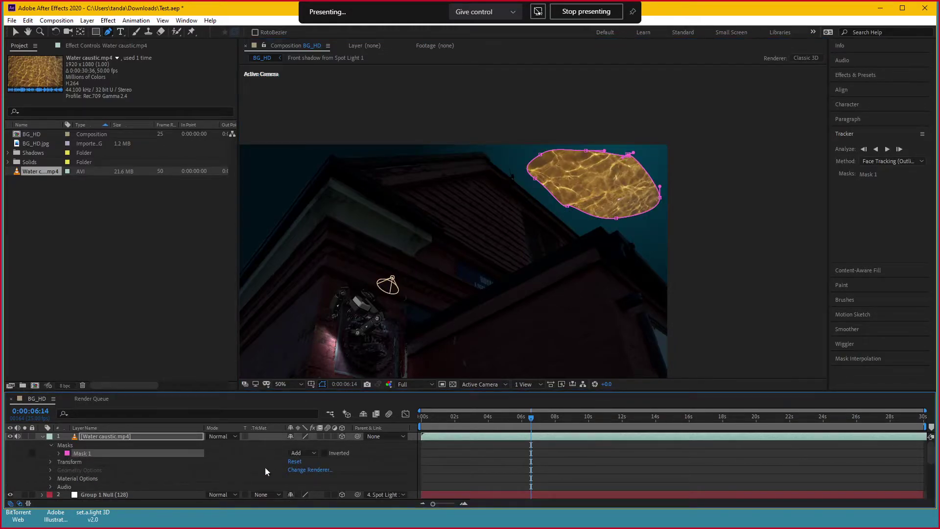
pyautogui.click(58, 454)
pyautogui.moveTo(300, 471); pyautogui.dragTo(404, 468)
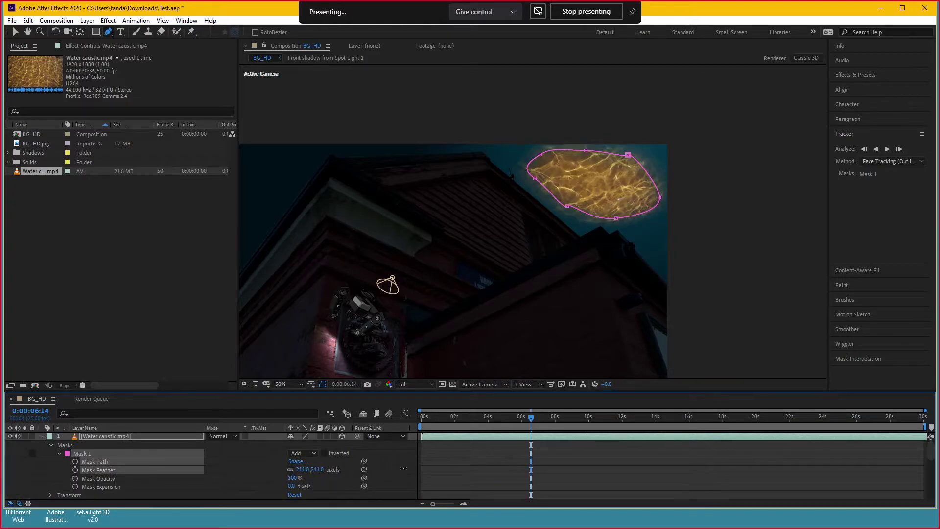
# Set the water caustic layer's blending mode to Add
pyautogui.click(136, 437)
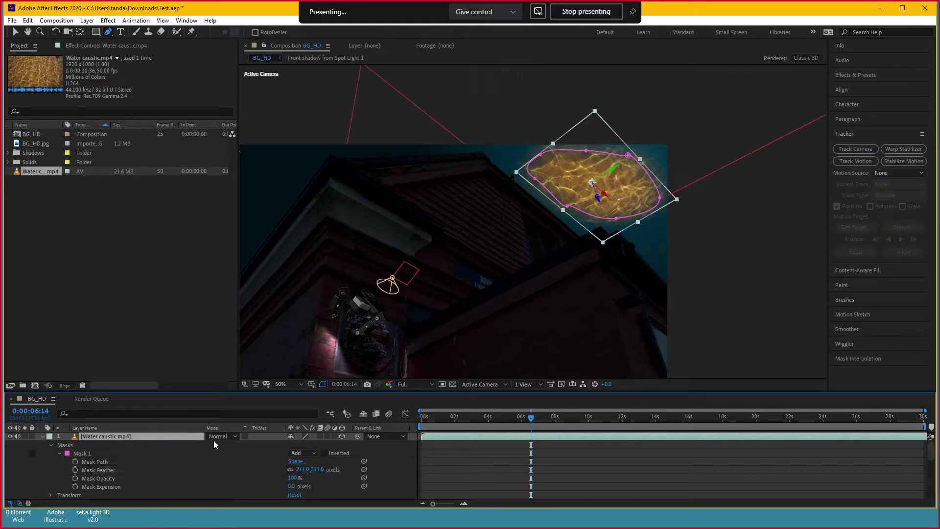
pyautogui.click(227, 437)
pyautogui.click(259, 114)
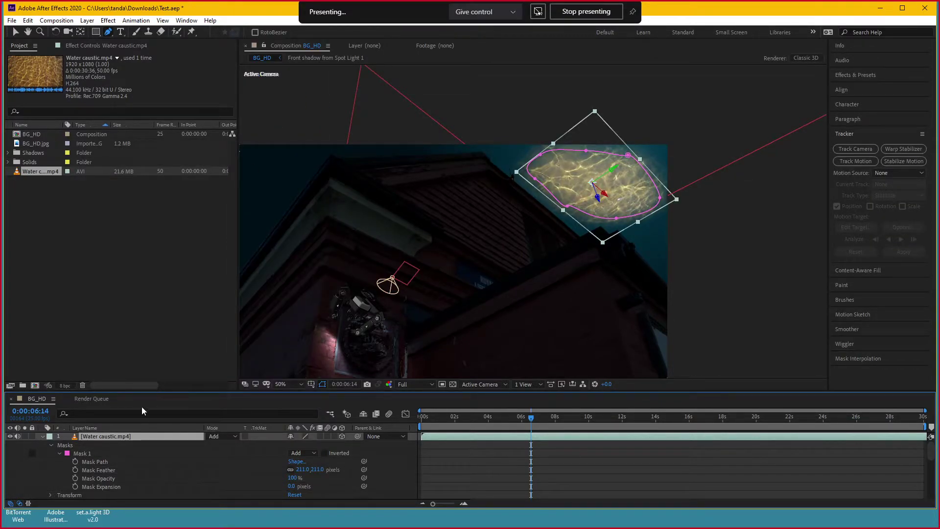
# Apply Effect > Color Correction > Tint to the water caustic layer
pyautogui.click(108, 20)
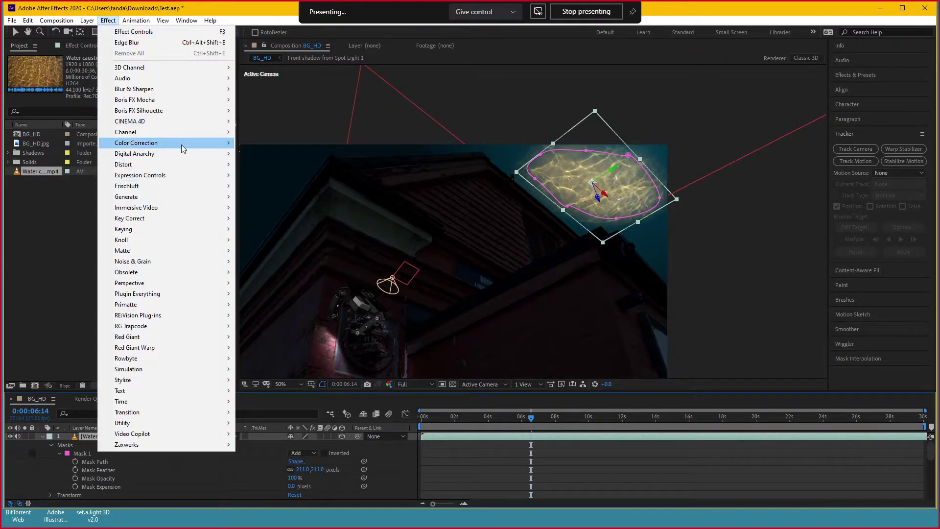
pyautogui.moveTo(181, 197)
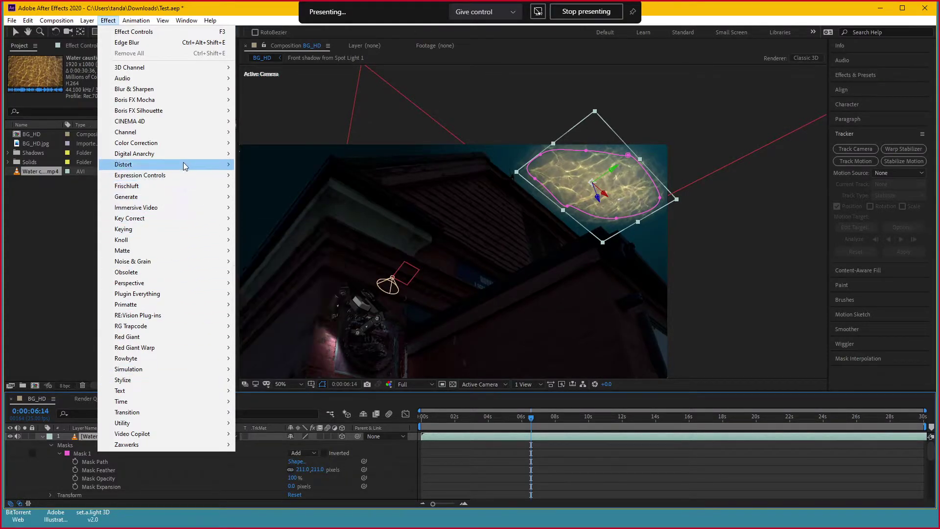
pyautogui.moveTo(176, 174)
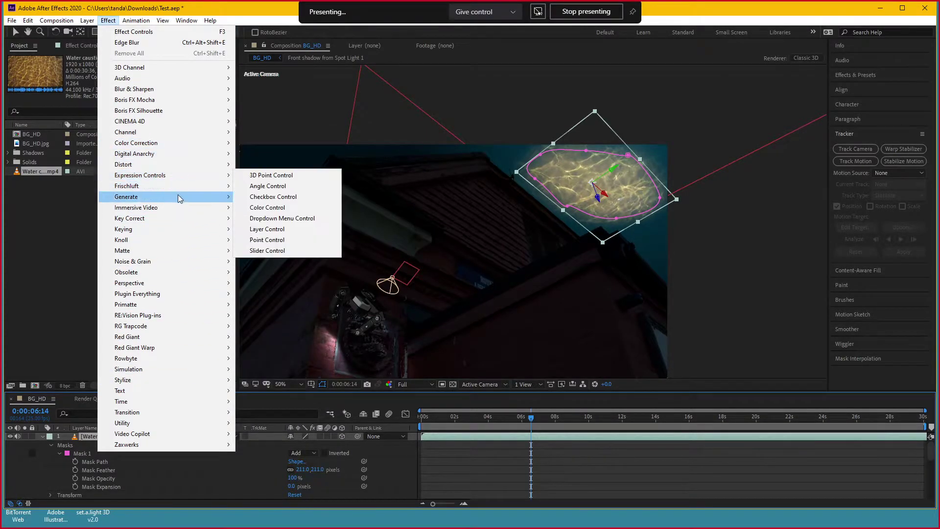
pyautogui.moveTo(170, 145)
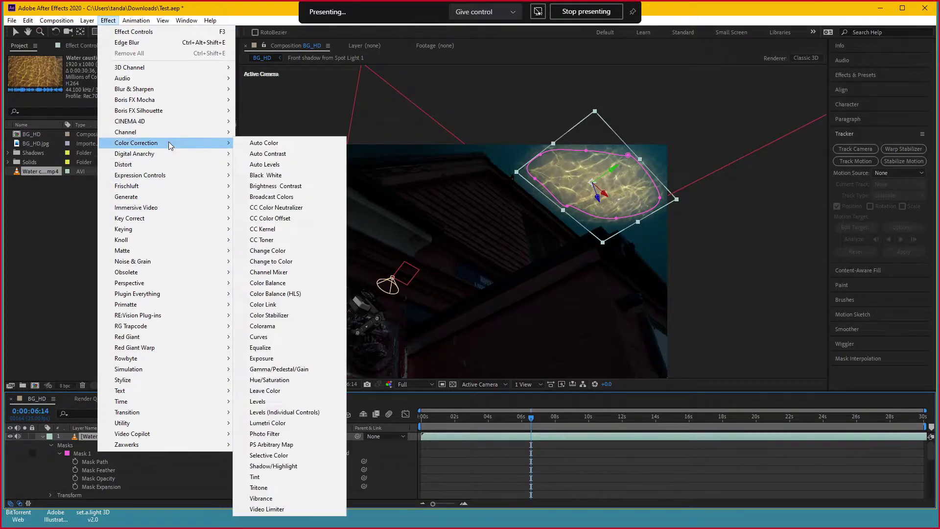
pyautogui.click(282, 478)
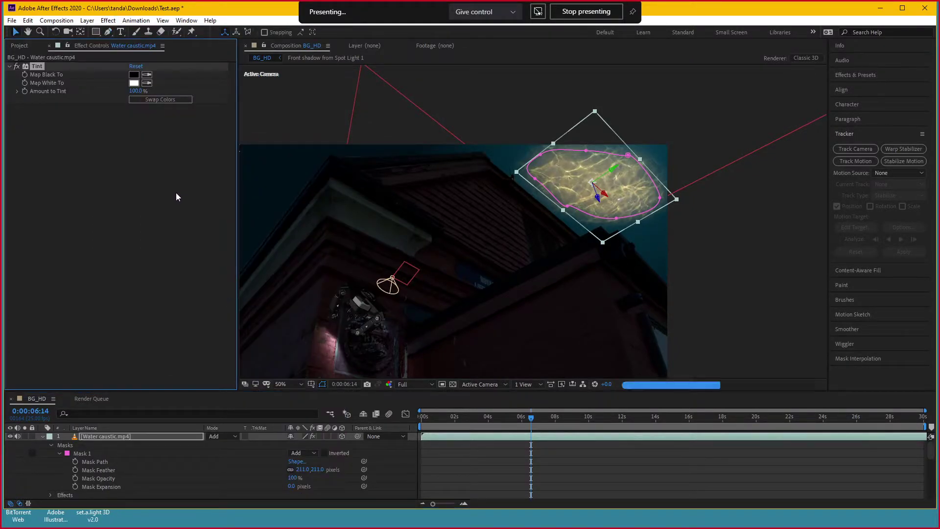
pyautogui.click(554, 455)
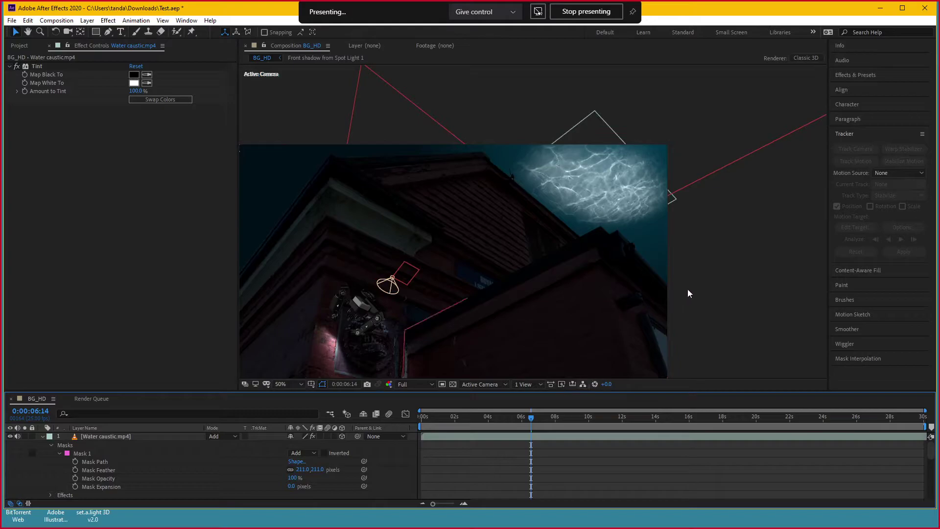
pyautogui.scroll(3, 689, 289)
pyautogui.scroll(-3, 526, 323)
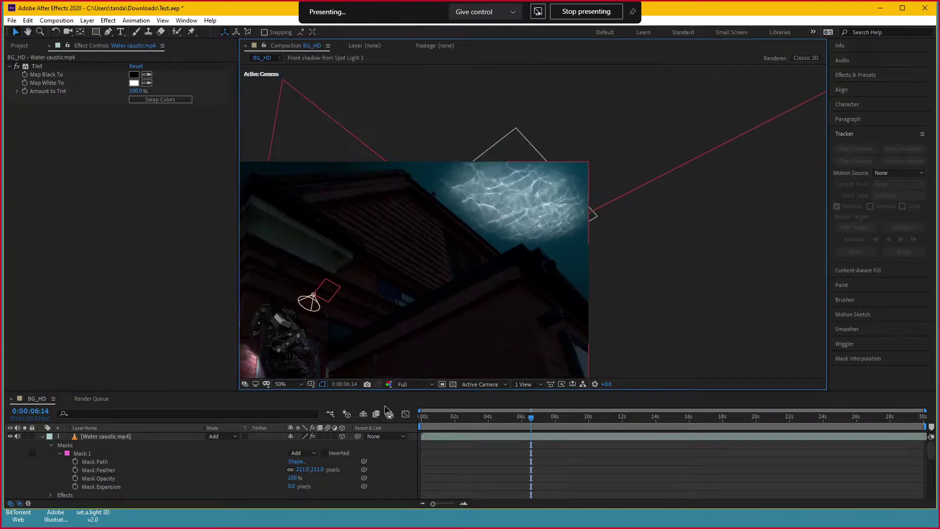
pyautogui.click(118, 469)
pyautogui.click(117, 436)
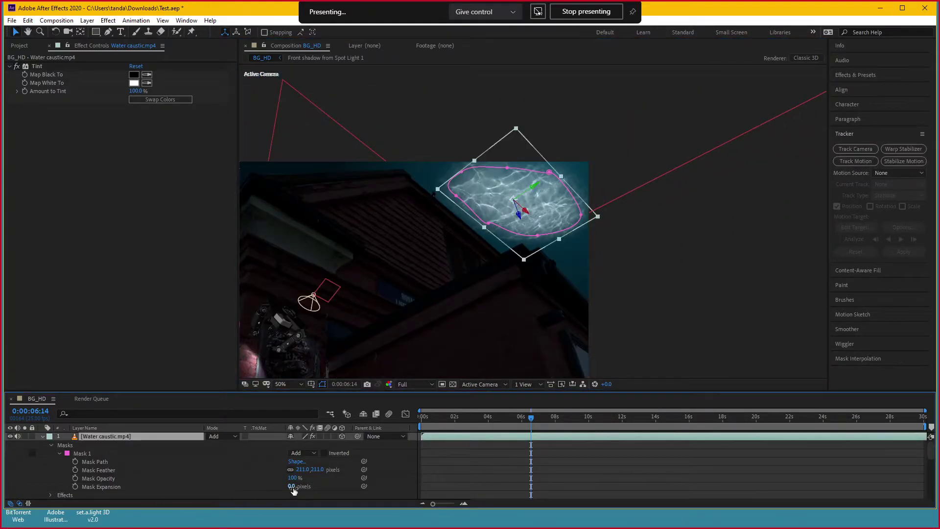
# Set the mask expansion to -56 pixels
pyautogui.moveTo(292, 486); pyautogui.dragTo(272, 486)
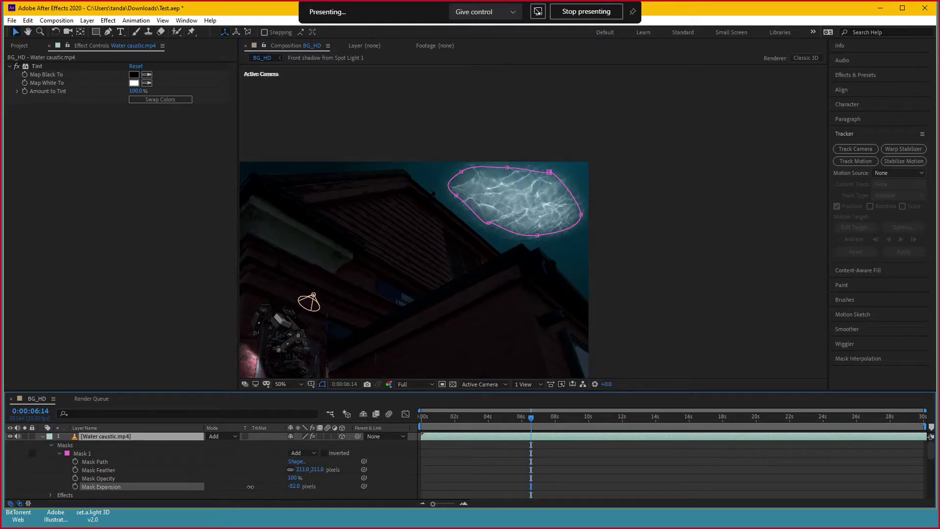
pyautogui.moveTo(251, 486); pyautogui.dragTo(261, 485)
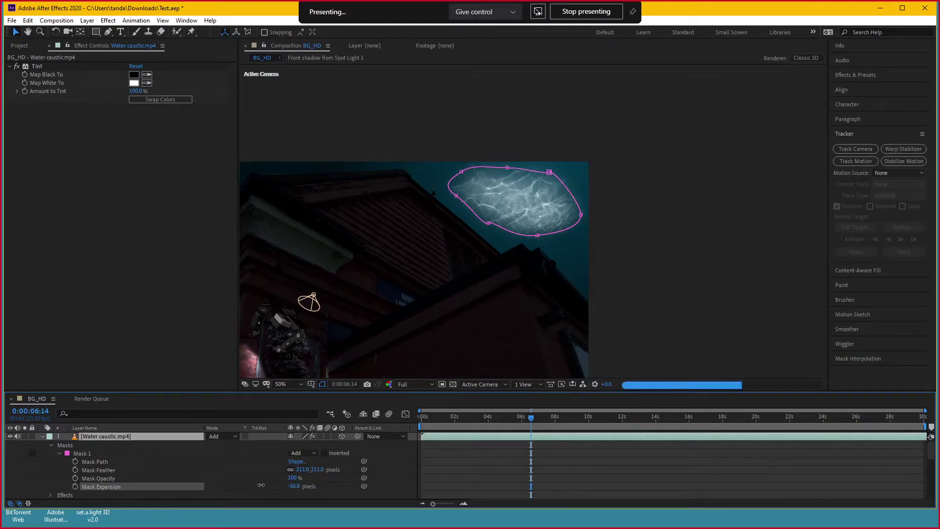
pyautogui.click(230, 453)
pyautogui.click(150, 436)
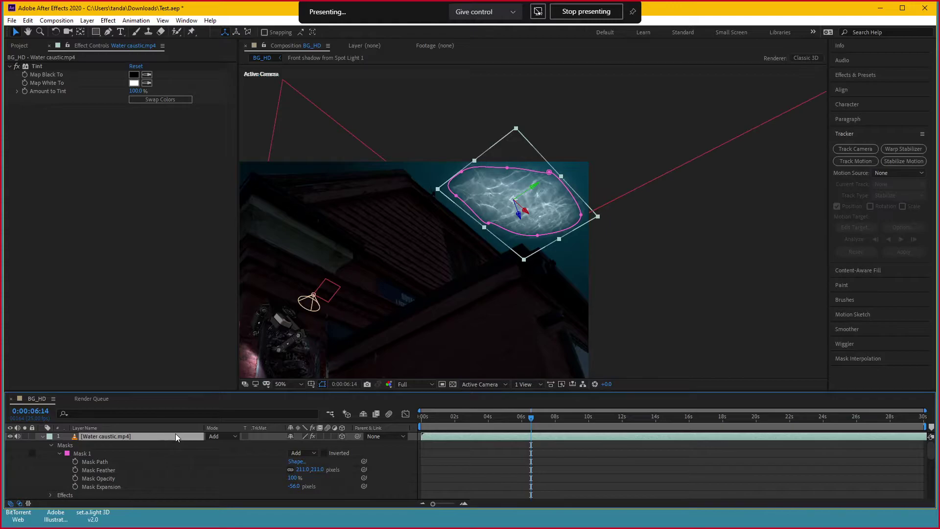
# Lower the water caustic layer's opacity to 35%
pyautogui.press('t')
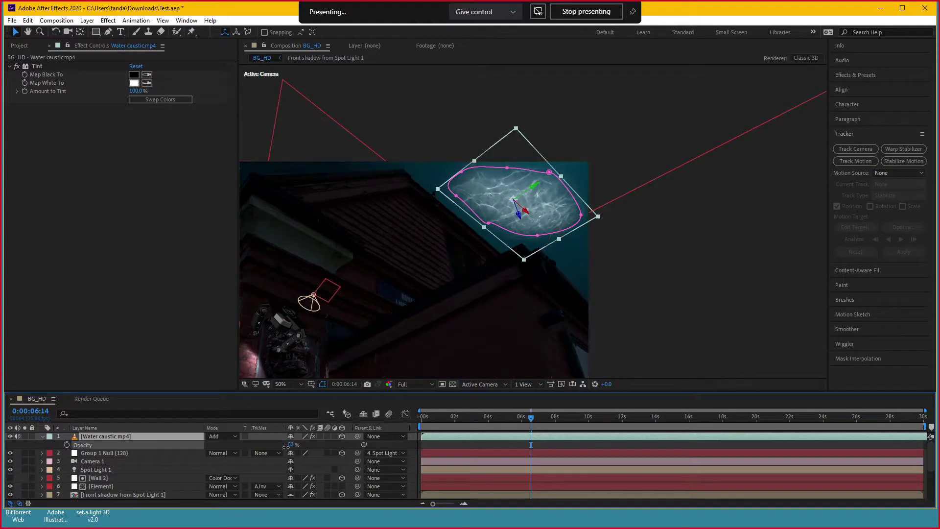
pyautogui.moveTo(286, 446); pyautogui.dragTo(265, 451)
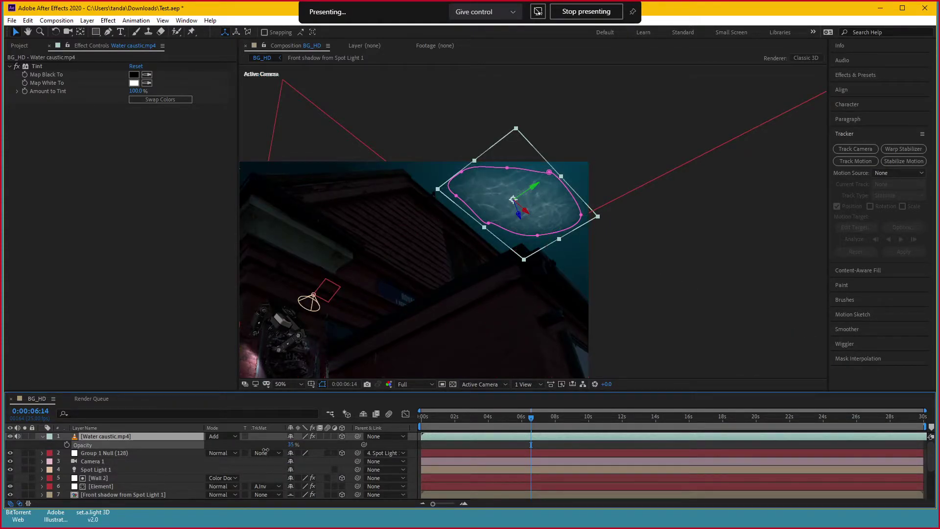
pyautogui.press('Return')
pyautogui.click(126, 439)
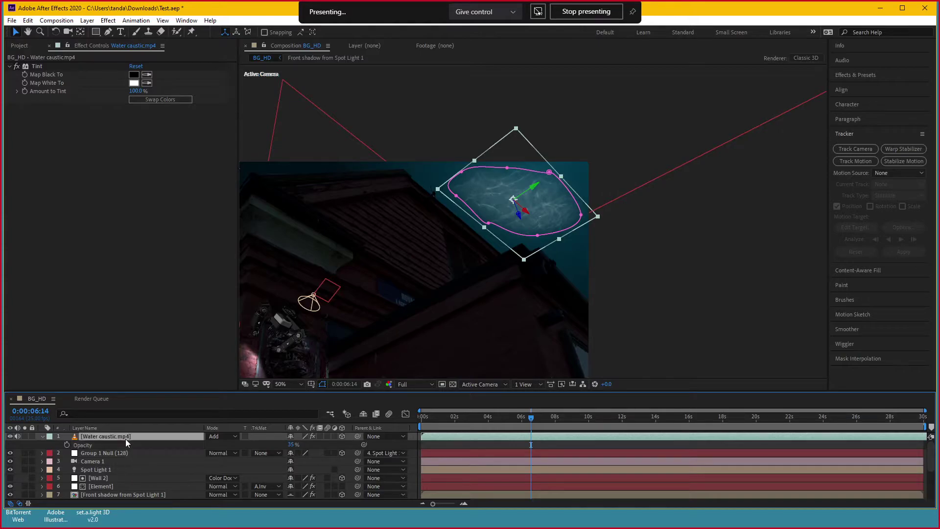
# Widen the mask feather to 346 pixels and save the project
pyautogui.press('m')
pyautogui.click(60, 444)
pyautogui.click(60, 445)
pyautogui.click(303, 461)
pyautogui.moveTo(304, 461); pyautogui.dragTo(366, 461)
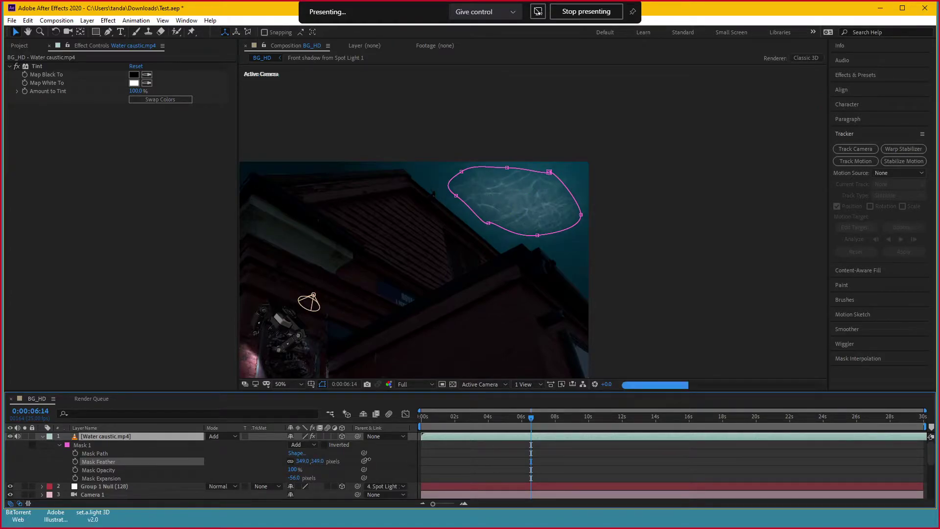
pyautogui.click(500, 466)
pyautogui.click(501, 466)
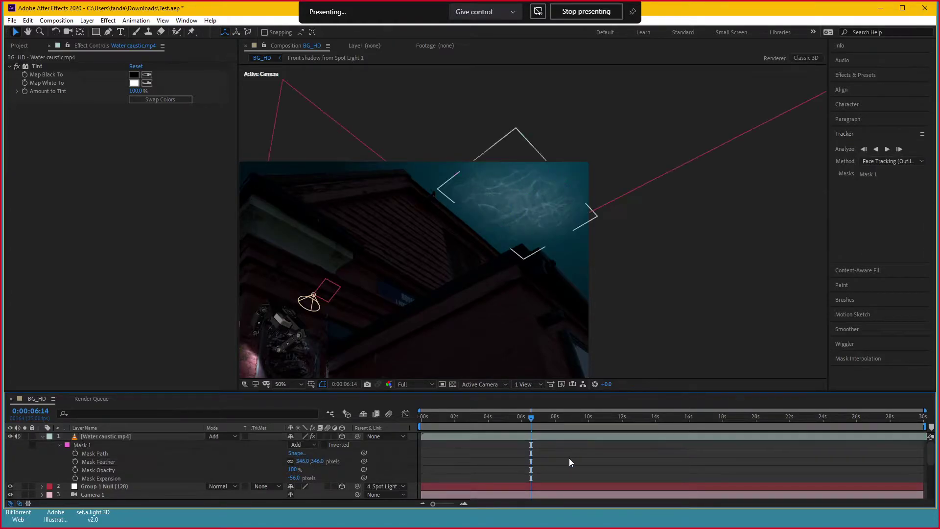
pyautogui.hotkey('ctrl', 's')
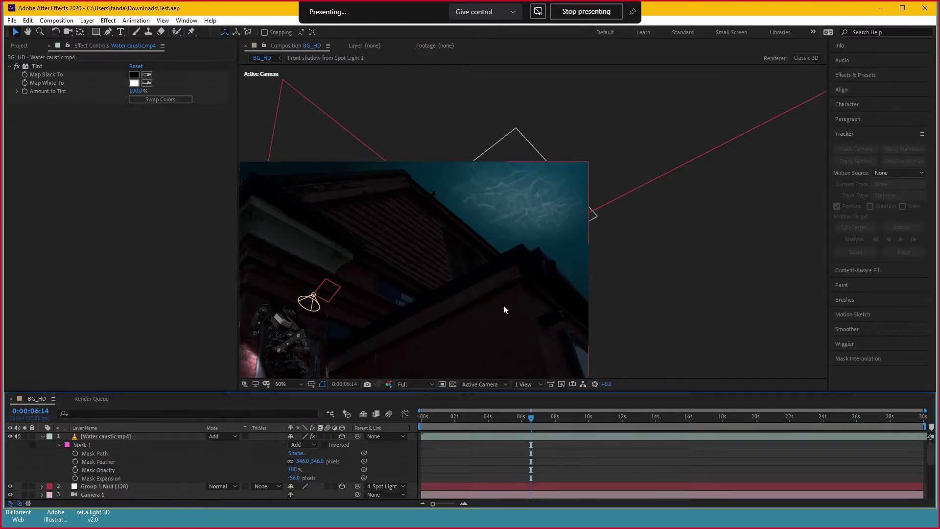
pyautogui.click(137, 436)
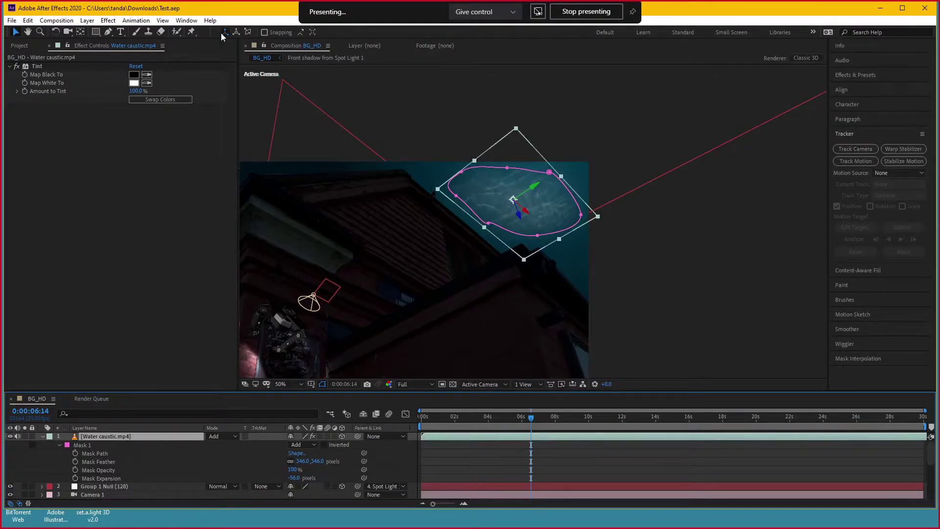
# Apply the RG Trapcode Shine effect to the water caustic layer, accepting the 2D-layer warning
pyautogui.click(108, 20)
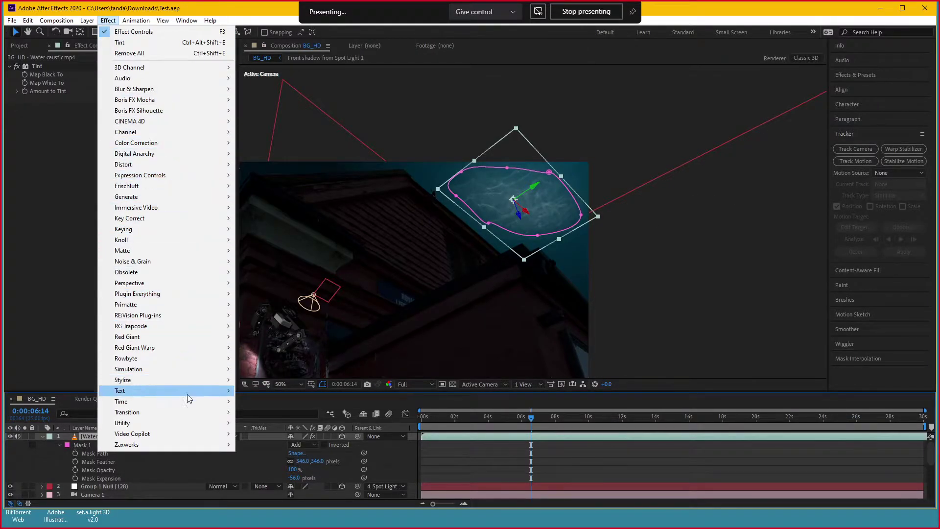
pyautogui.moveTo(192, 380)
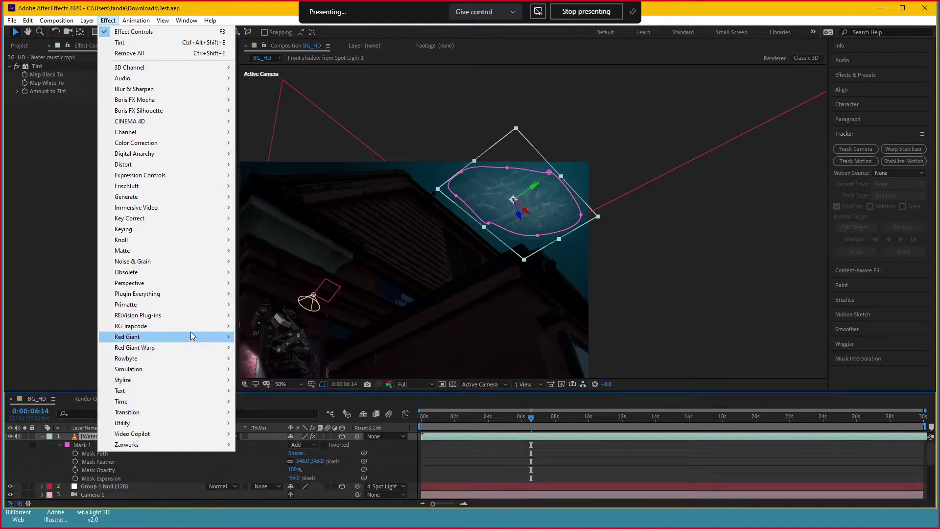
pyautogui.moveTo(192, 325)
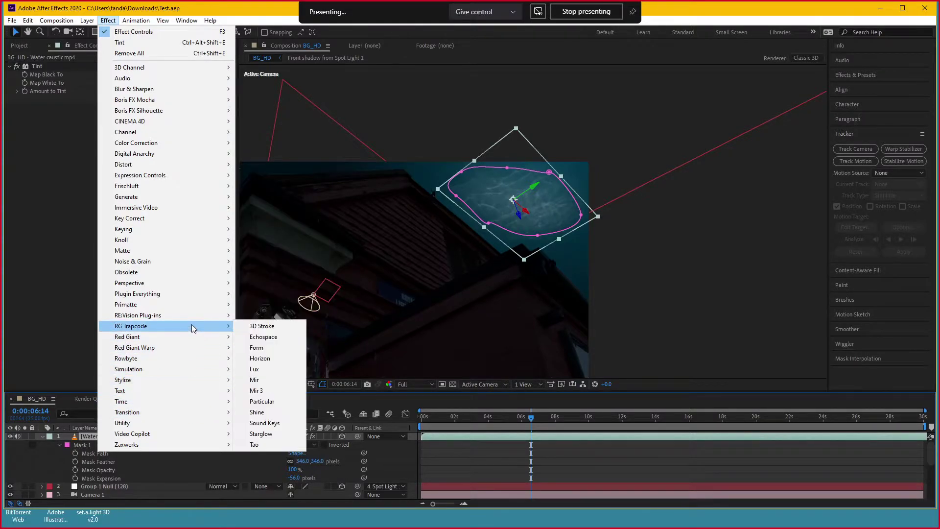
pyautogui.click(265, 413)
pyautogui.click(545, 311)
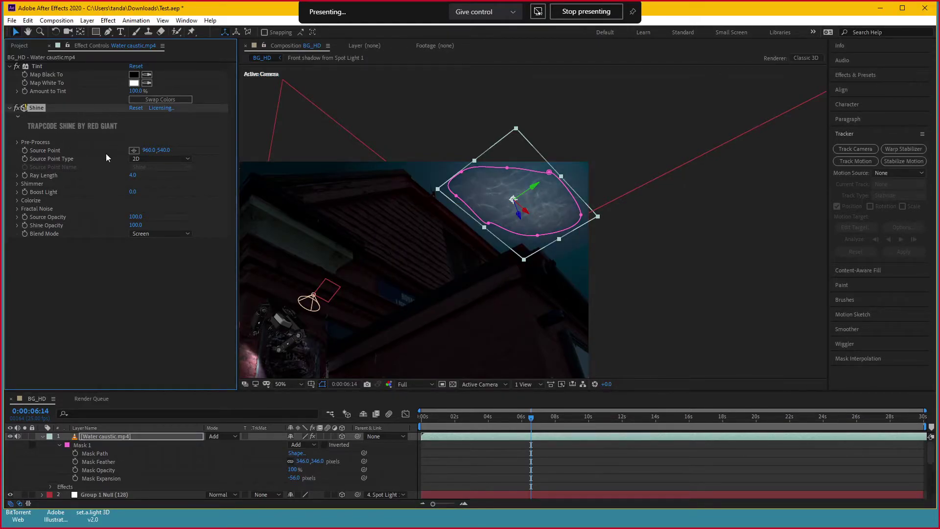
# Set Shine's source point to 766.9,194.9, Ray Length 6.6 and Boost Light 4.8
pyautogui.click(133, 150)
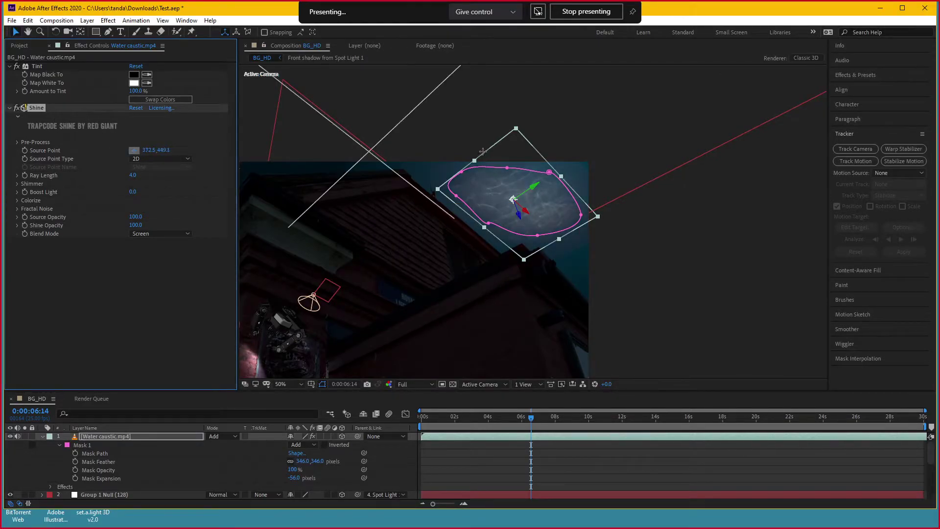
pyautogui.click(539, 159)
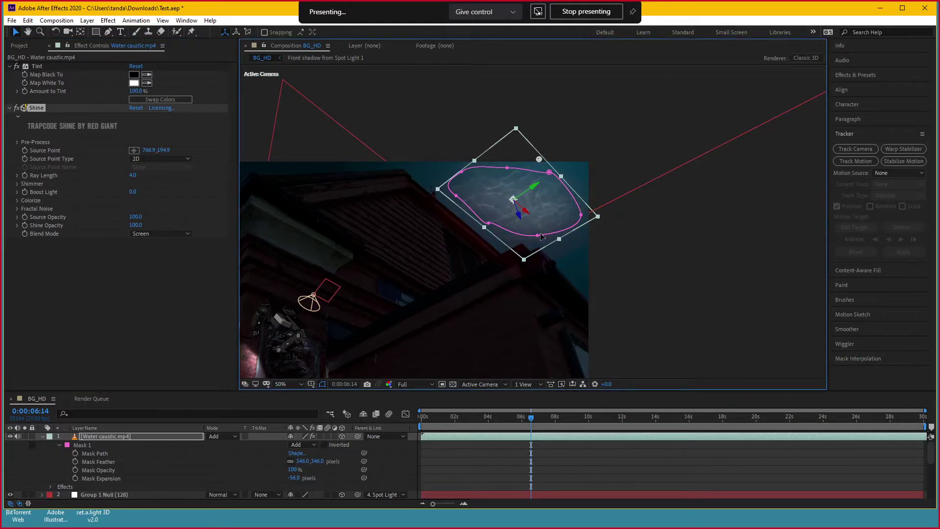
pyautogui.click(322, 385)
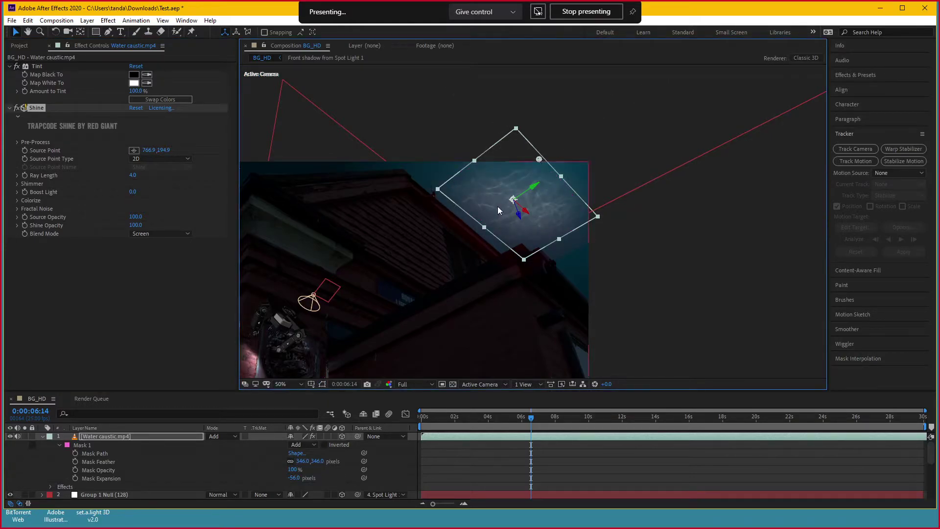
pyautogui.scroll(2, 529, 216)
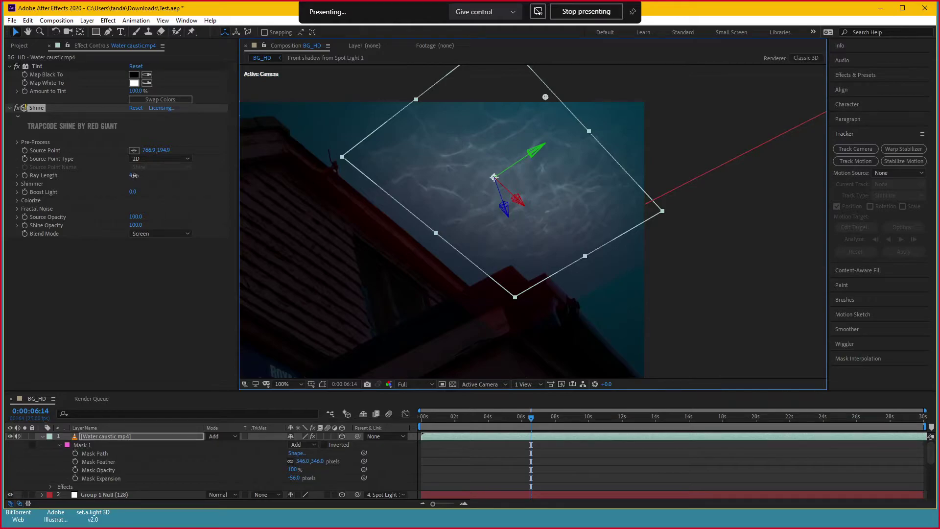
pyautogui.moveTo(133, 175); pyautogui.dragTo(146, 180)
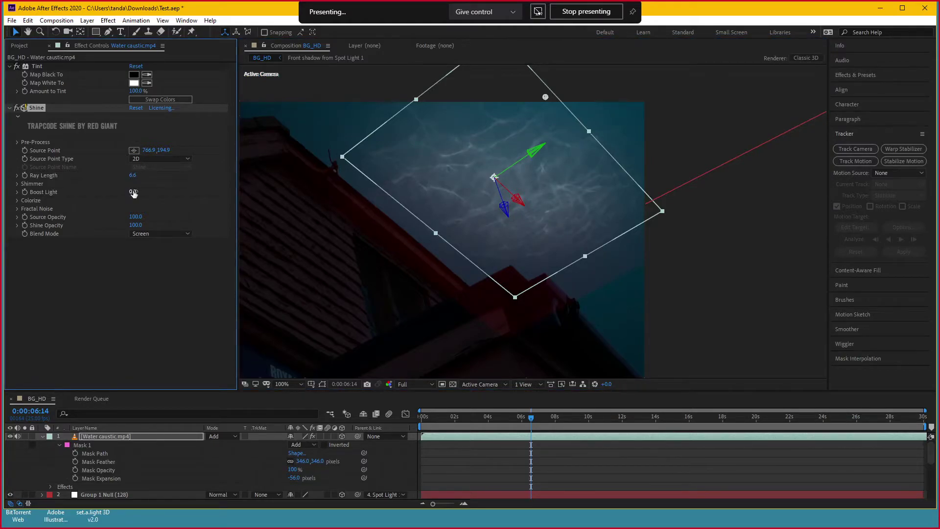
pyautogui.moveTo(157, 191); pyautogui.dragTo(162, 191)
pyautogui.click(115, 439)
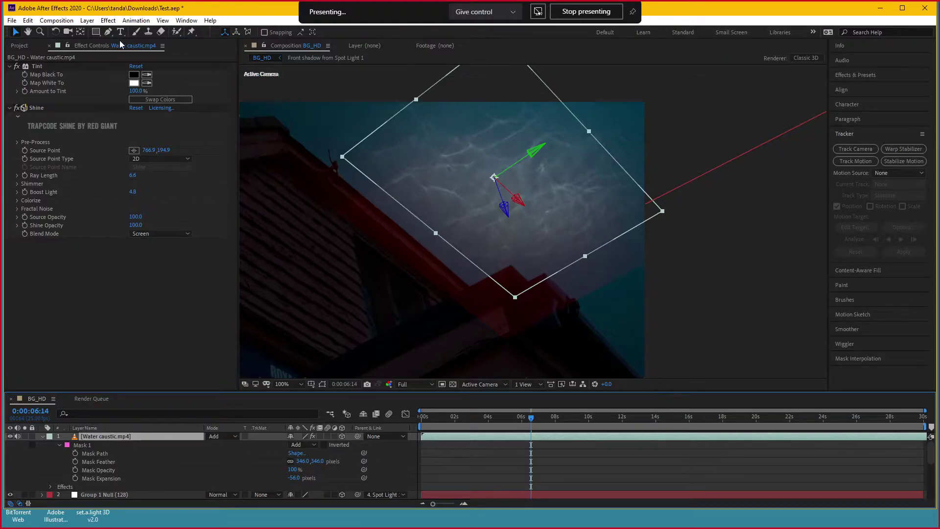
pyautogui.click(108, 20)
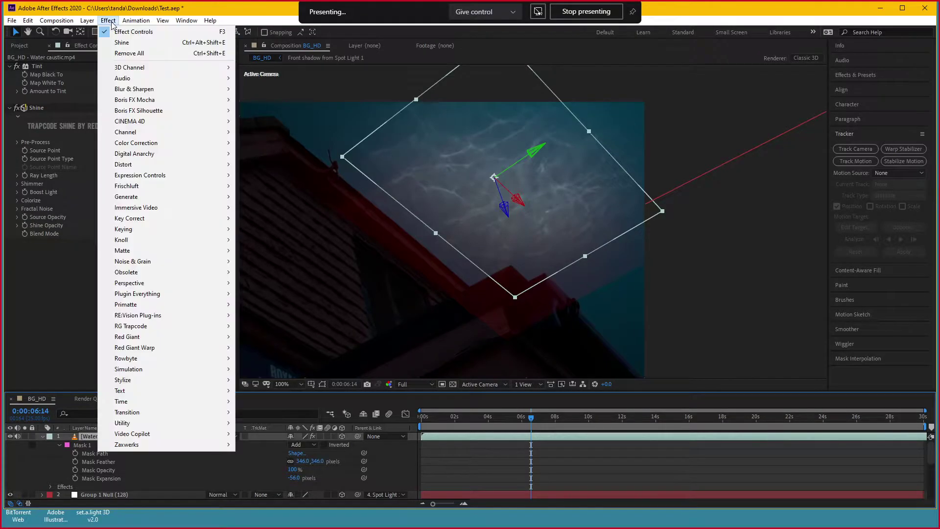
# Add RGS Grow Bounds to the Water caustic layer above Shine, with Pixels set to 2251
pyautogui.click(547, 423)
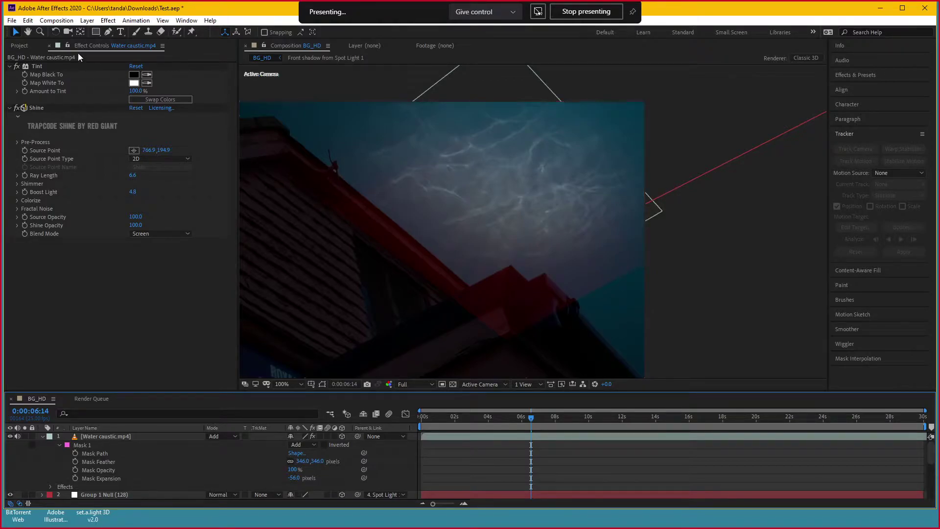
pyautogui.click(109, 20)
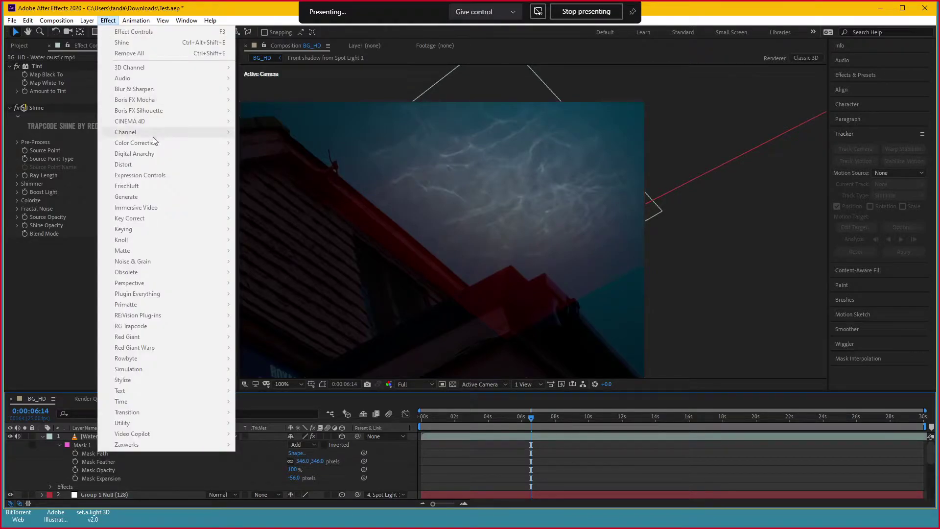
pyautogui.click(87, 439)
pyautogui.click(107, 22)
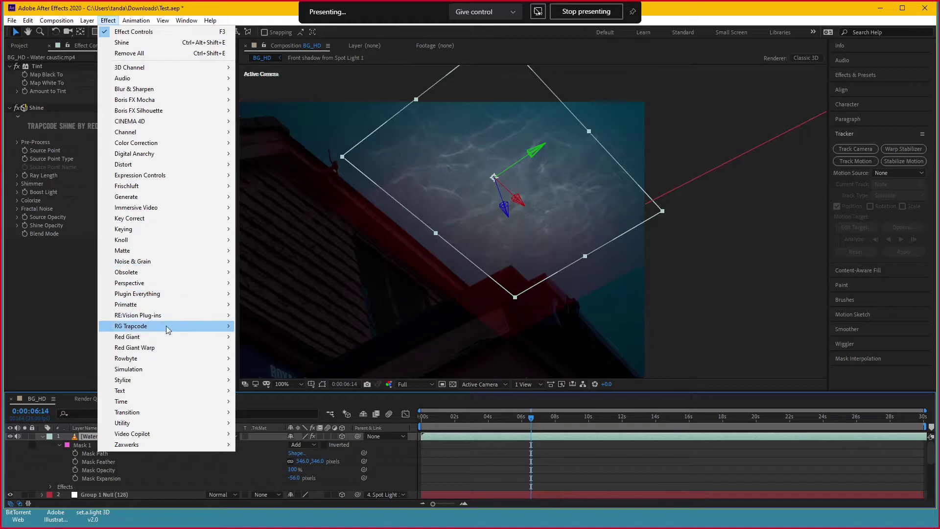
pyautogui.moveTo(166, 336)
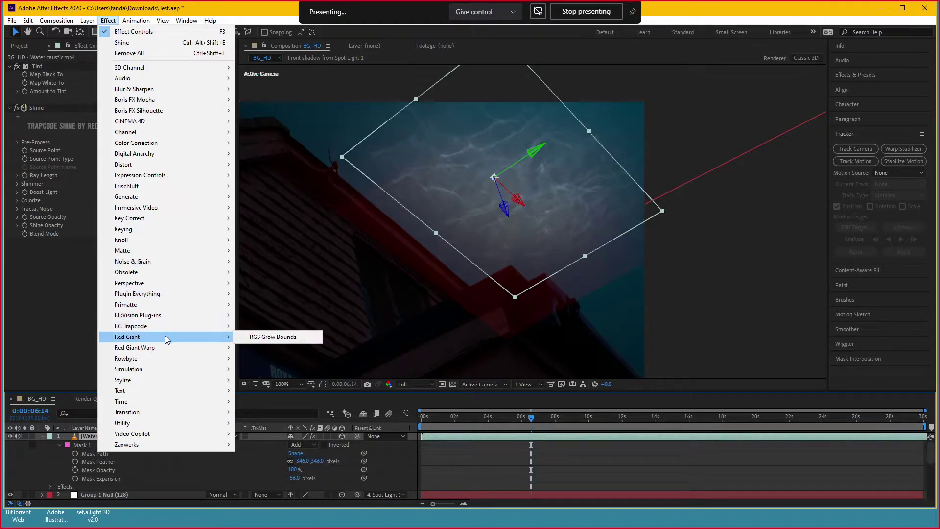
pyautogui.click(269, 337)
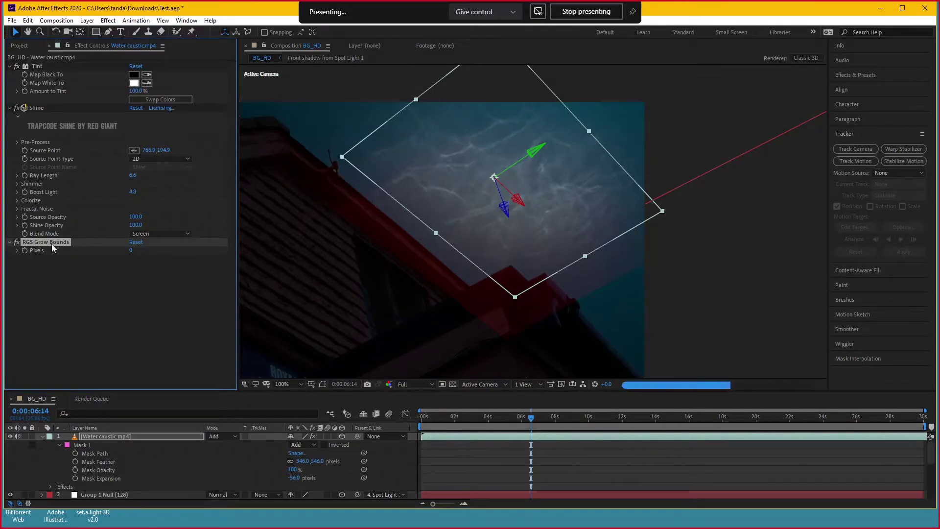
pyautogui.moveTo(51, 243); pyautogui.dragTo(58, 110)
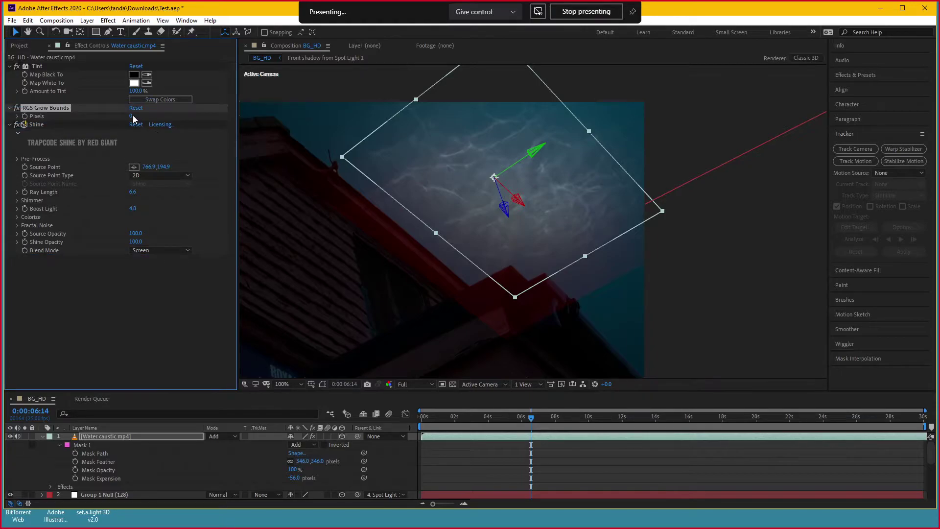
pyautogui.moveTo(249, 115); pyautogui.dragTo(686, 115)
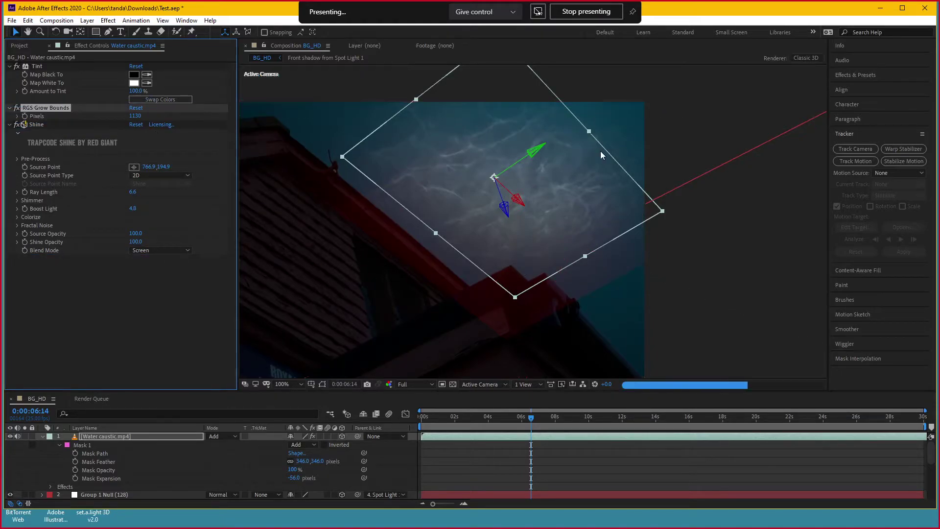
pyautogui.press(',')
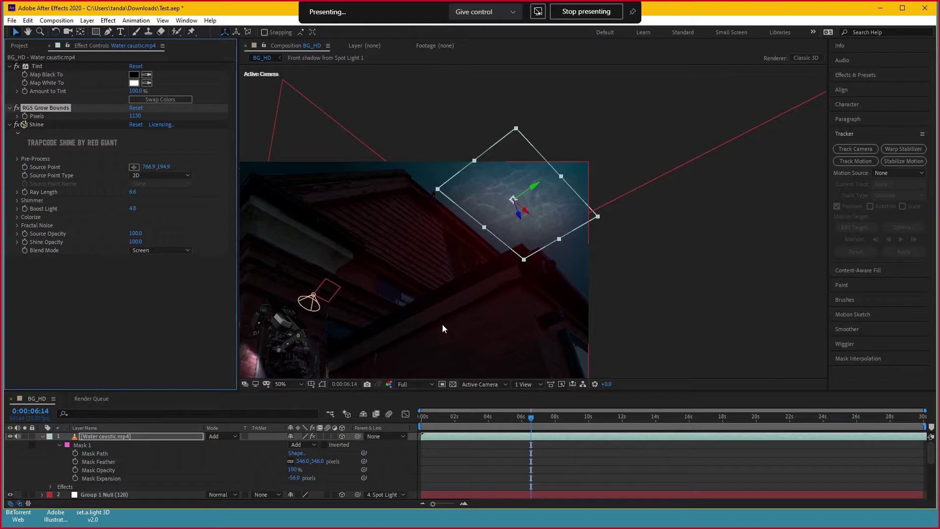
pyautogui.moveTo(135, 116); pyautogui.dragTo(686, 116)
# Raise Shine's Boost Light on the caustic layer to 16.5
pyautogui.click(36, 124)
pyautogui.moveTo(300, 212); pyautogui.dragTo(504, 239)
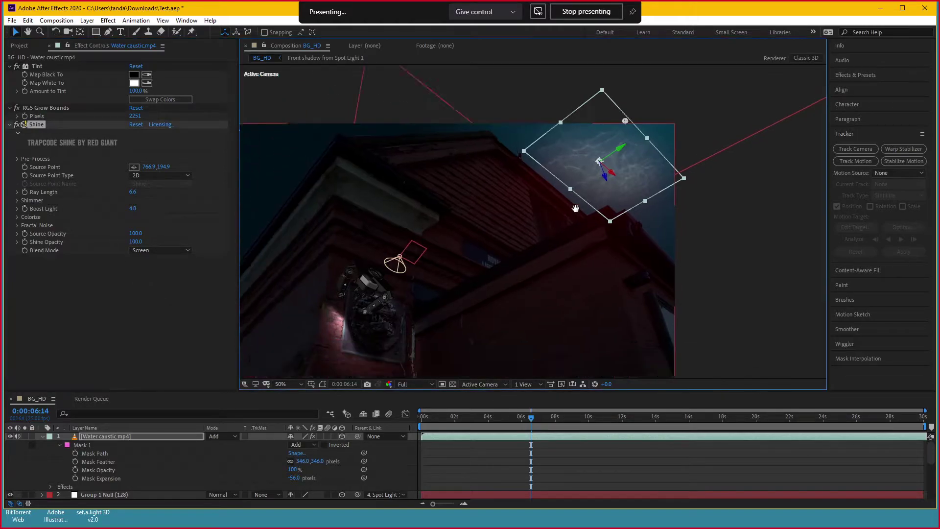
pyautogui.scroll(2, 504, 234)
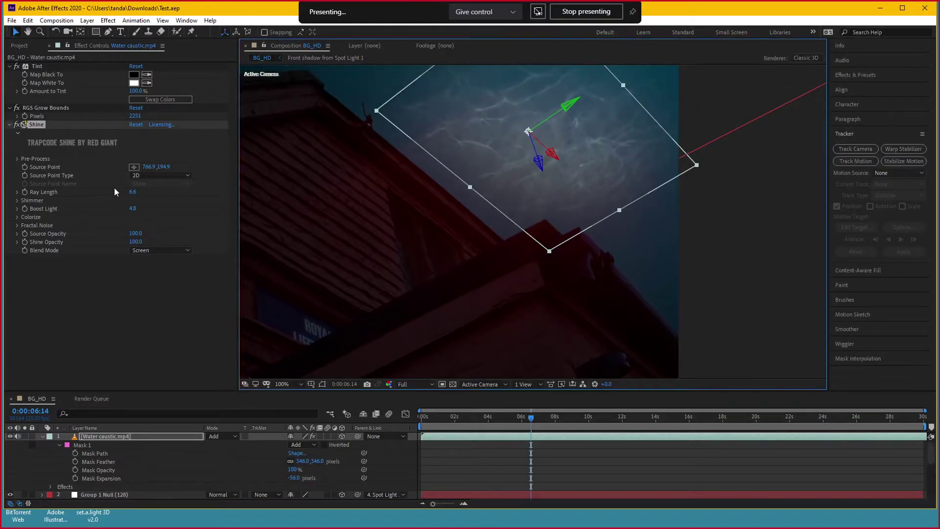
pyautogui.moveTo(132, 208); pyautogui.dragTo(142, 207)
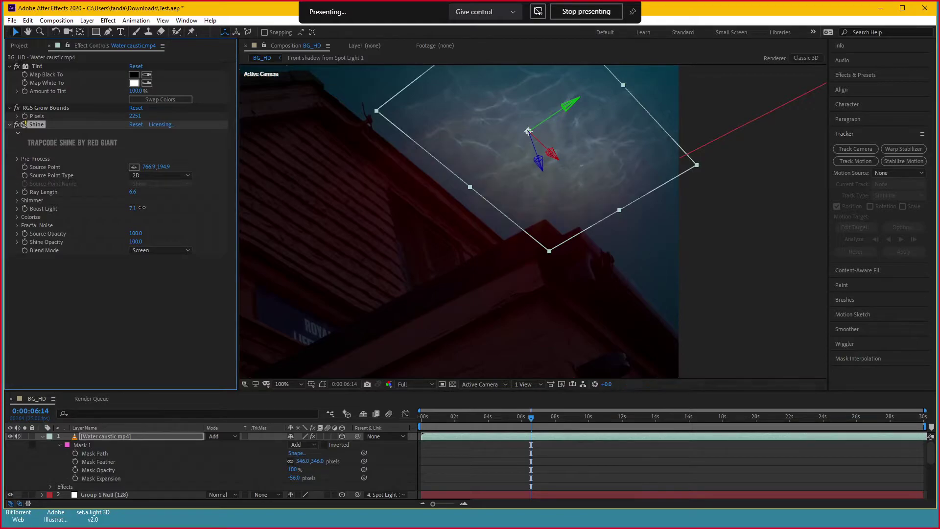
pyautogui.moveTo(142, 207); pyautogui.dragTo(188, 211)
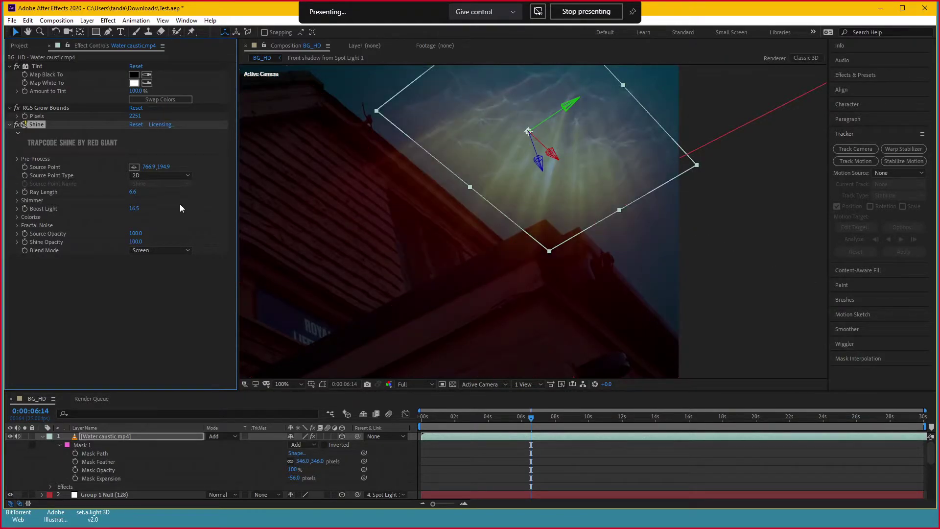
# Colorize Shine with a shadow colour sampled from the comp and teal #174765 midtones
pyautogui.click(16, 216)
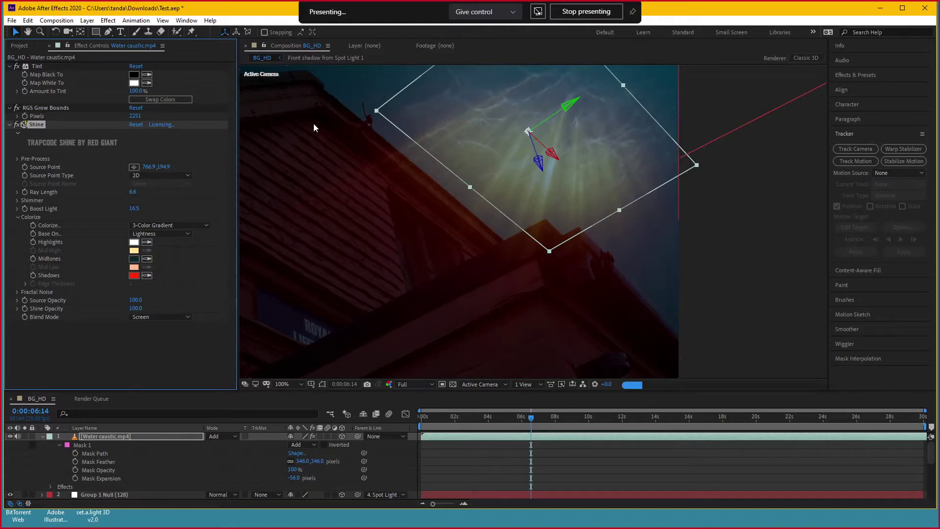
pyautogui.click(145, 274)
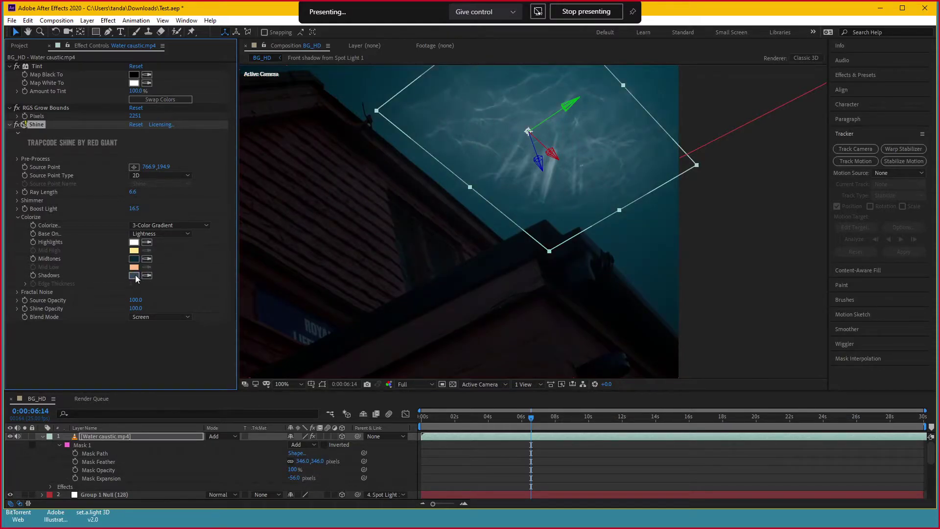
pyautogui.click(517, 316)
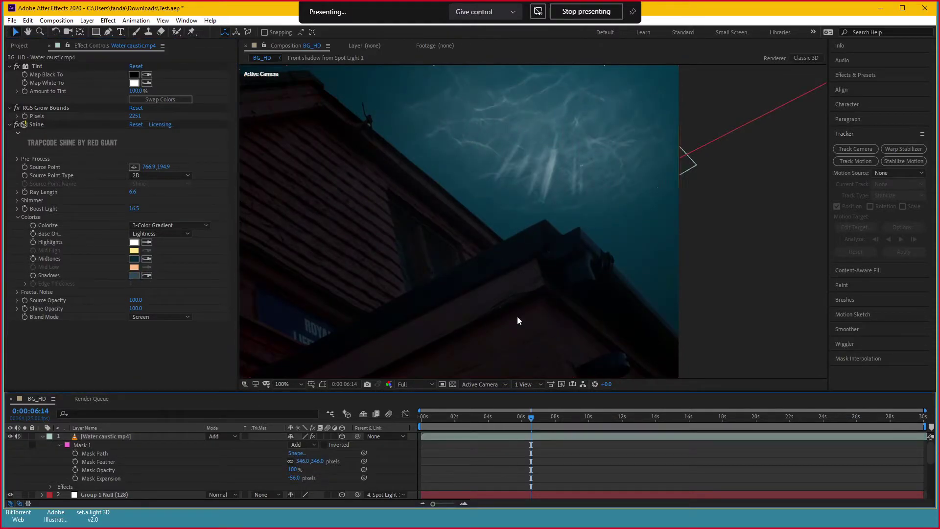
pyautogui.click(134, 259)
pyautogui.click(121, 285)
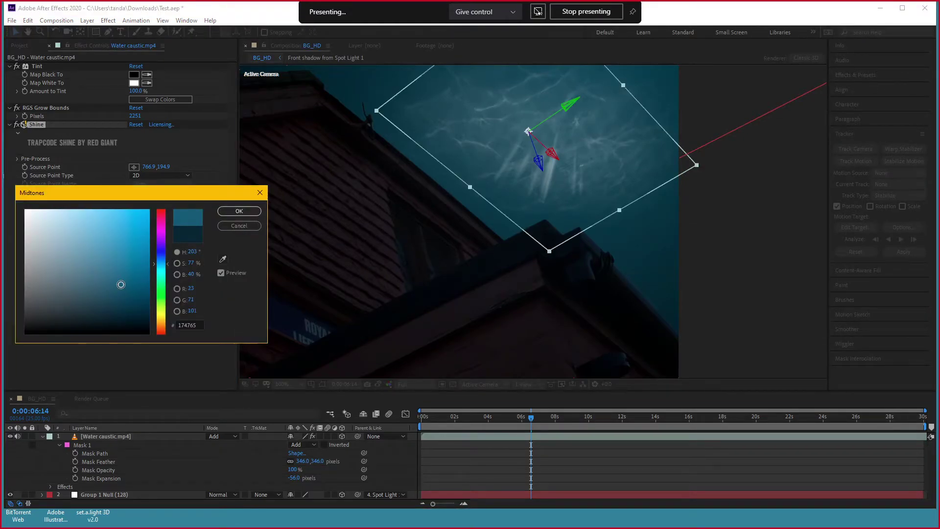
pyautogui.click(239, 211)
# Move the time indicator to 0:00:02:13 and hide the light and camera guides
pyautogui.scroll(-2, 577, 220)
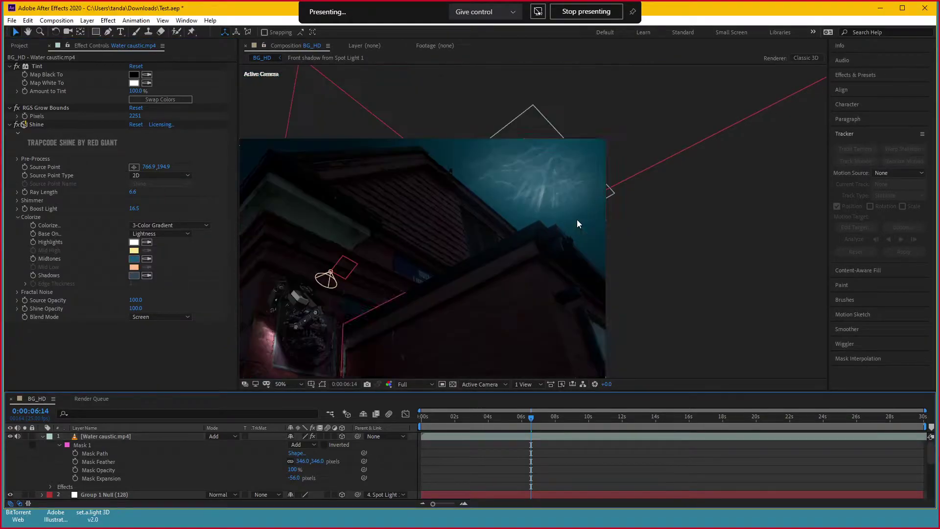
pyautogui.click(464, 418)
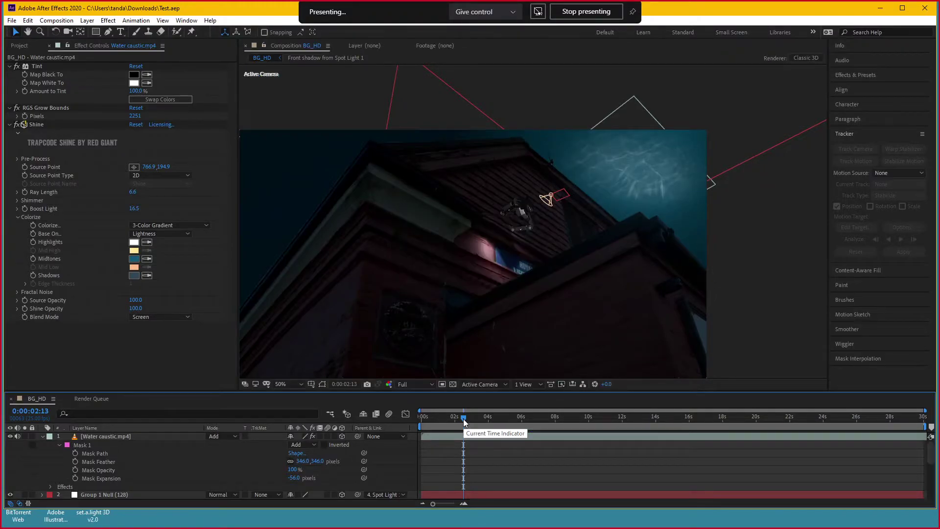
pyautogui.hotkey('ctrl', 'shift', 'h')
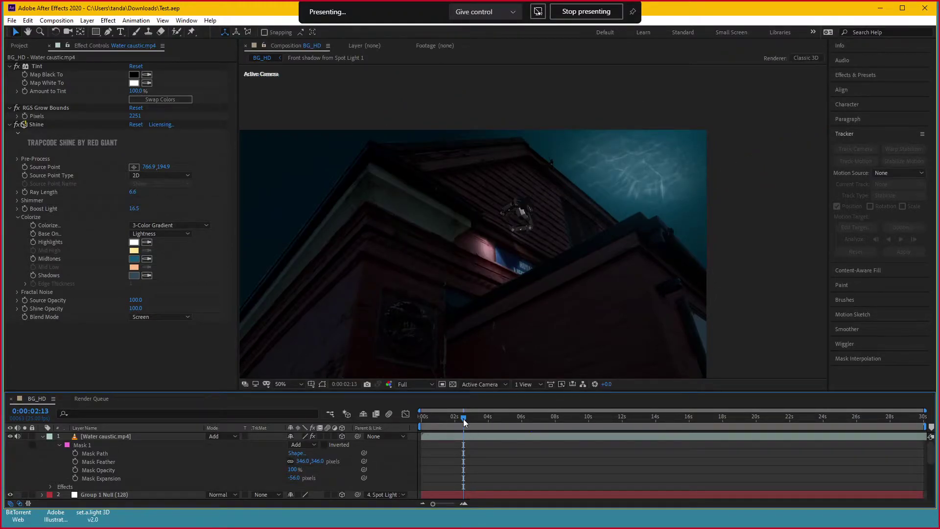
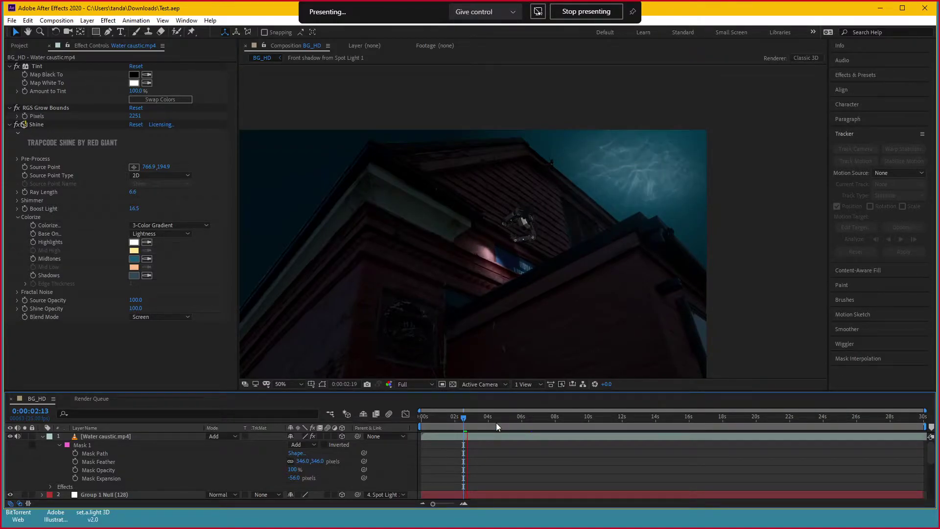
# Set the viewer resolution to Third and preview from about one second in
pyautogui.click(414, 384)
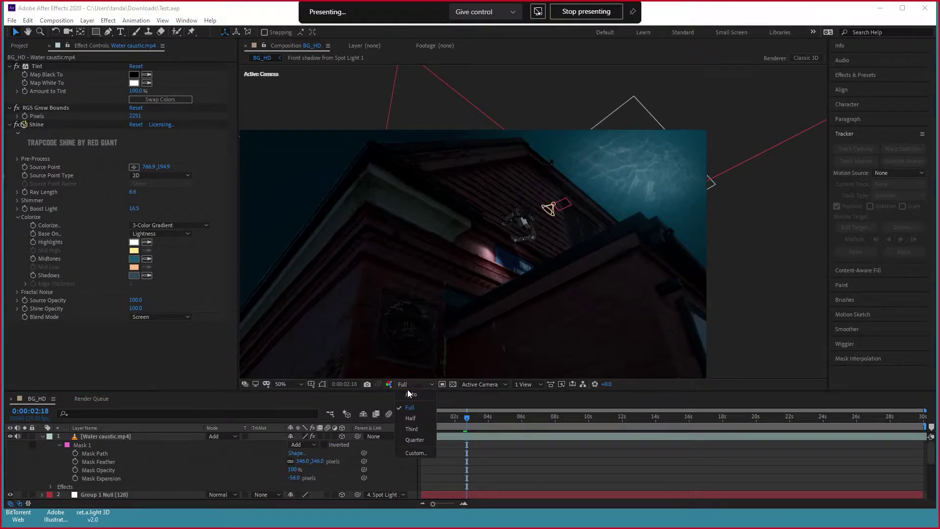
pyautogui.click(413, 426)
pyautogui.click(449, 418)
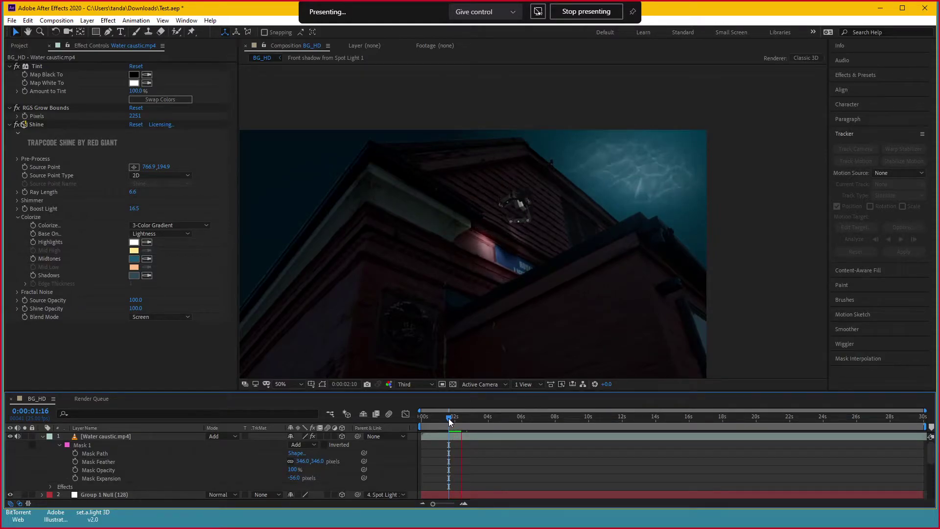
pyautogui.press('space')
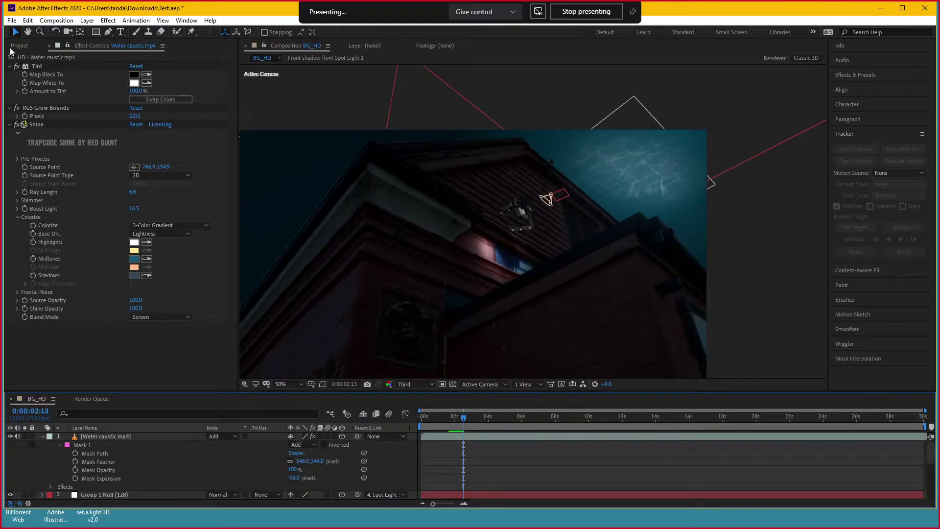
# Import the MVI_6942.MOV clip into the project
pyautogui.click(19, 46)
pyautogui.doubleClick(110, 247)
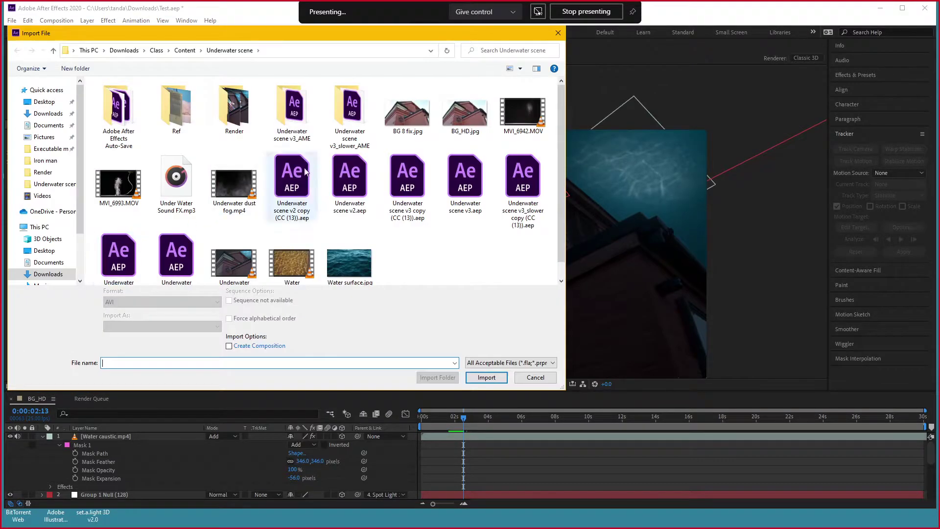
pyautogui.click(228, 186)
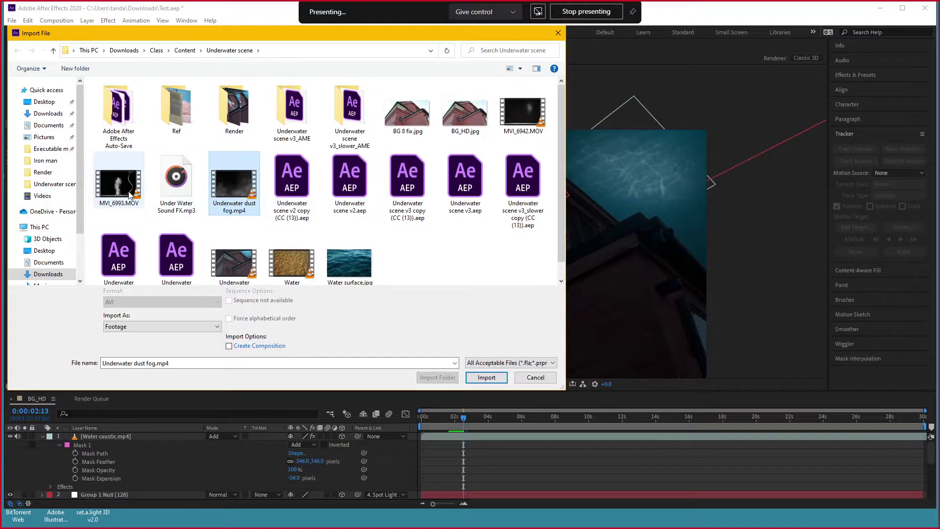
pyautogui.click(543, 119)
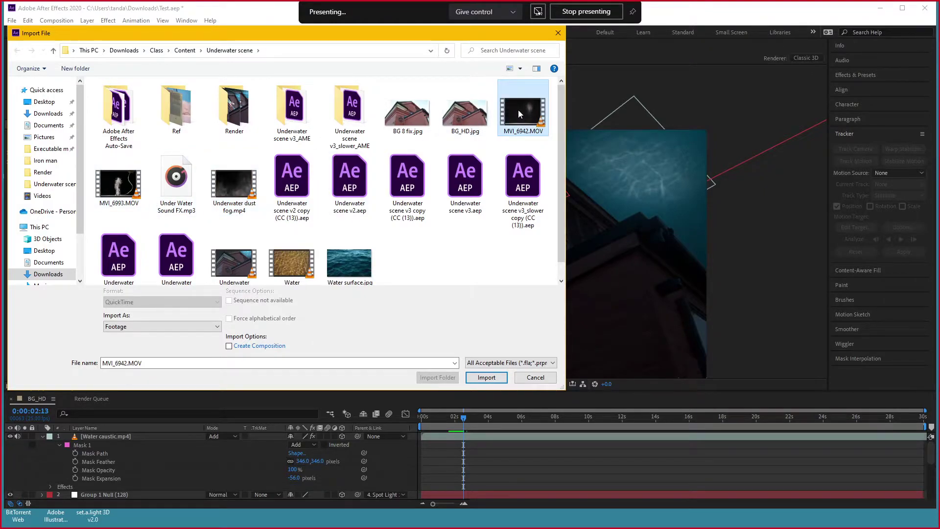
pyautogui.doubleClick(520, 114)
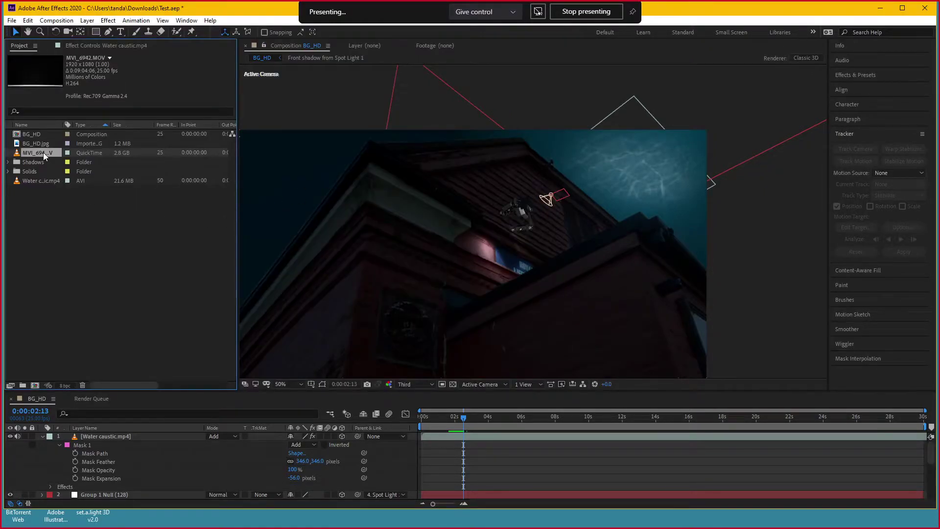
# Trim MVI_6942.MOV to 0:00:13:09–0:00:22:14 and add it above the Water caustic layer
pyautogui.doubleClick(44, 152)
pyautogui.press('space')
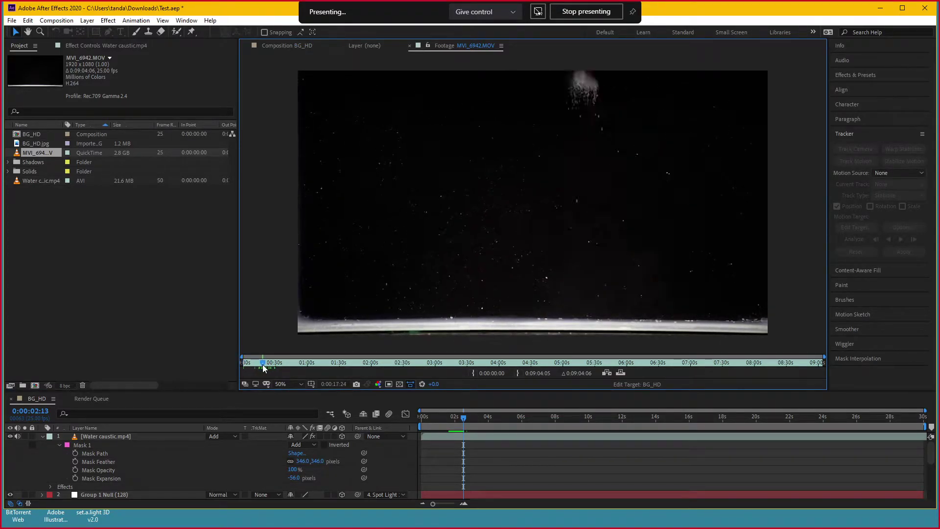
pyautogui.moveTo(263, 368); pyautogui.dragTo(259, 369)
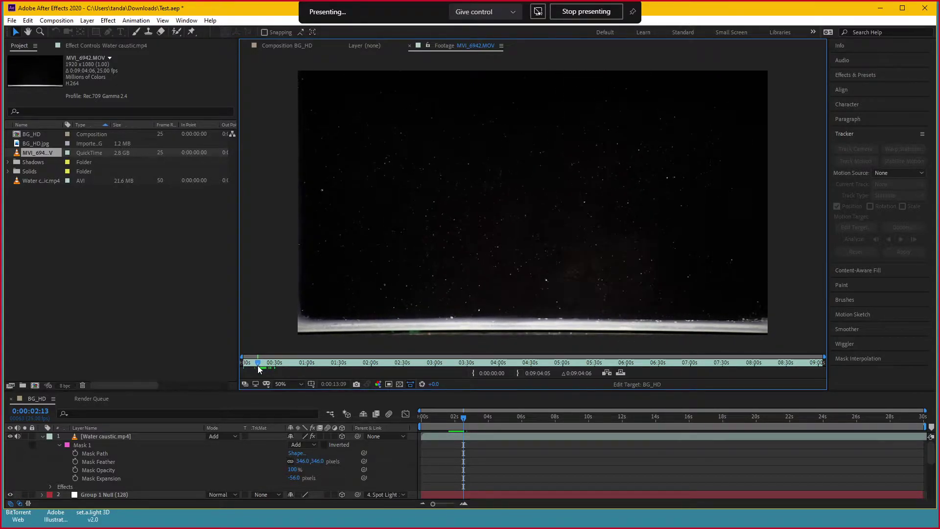
pyautogui.click(478, 374)
pyautogui.moveTo(260, 368); pyautogui.dragTo(270, 367)
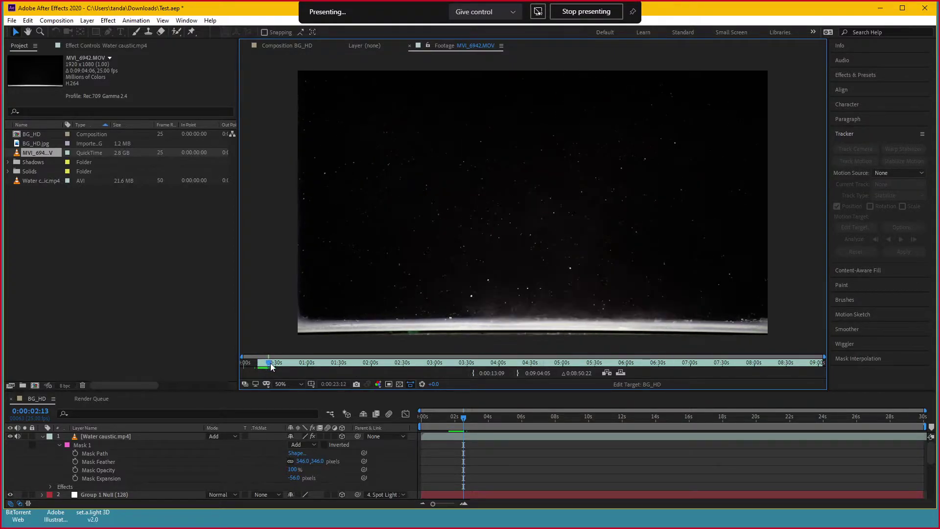
pyautogui.click(518, 374)
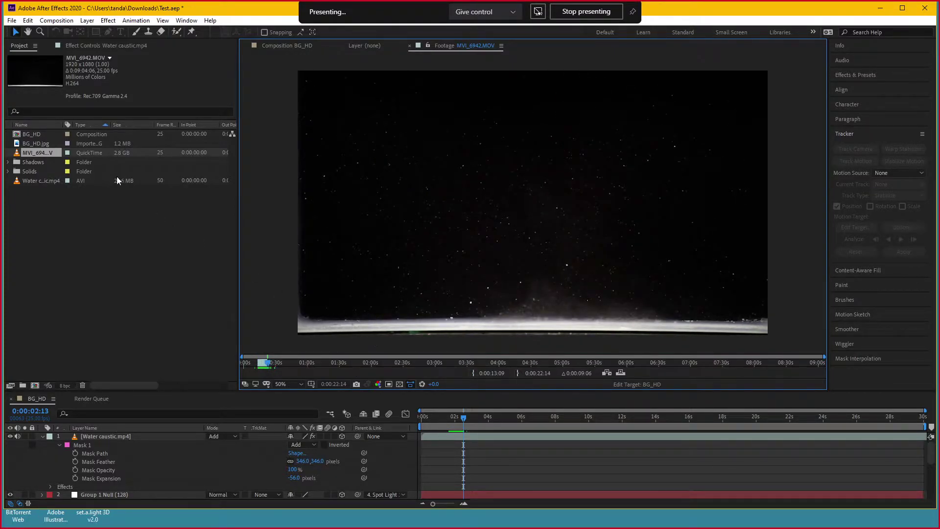
pyautogui.moveTo(42, 154); pyautogui.dragTo(126, 436)
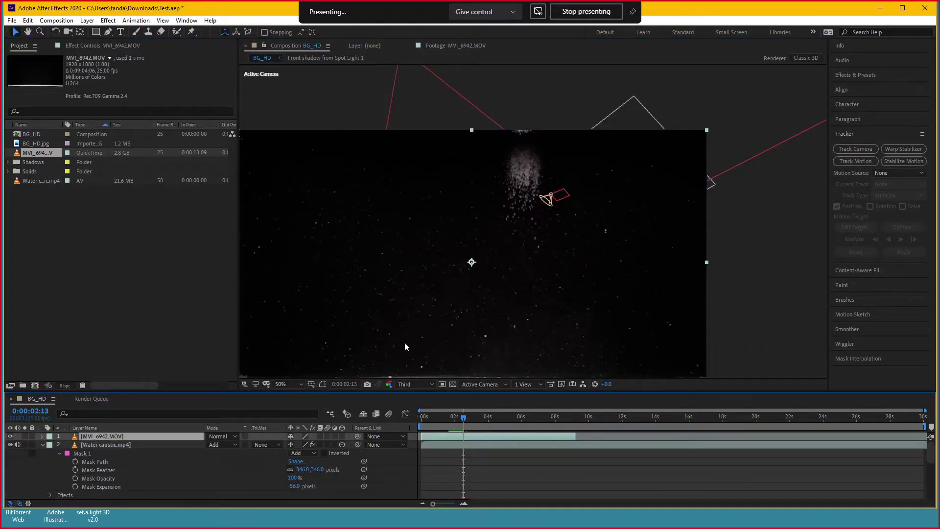
# Set the MVI_6942.MOV layer to Screen blending and shift it up and right
pyautogui.click(228, 436)
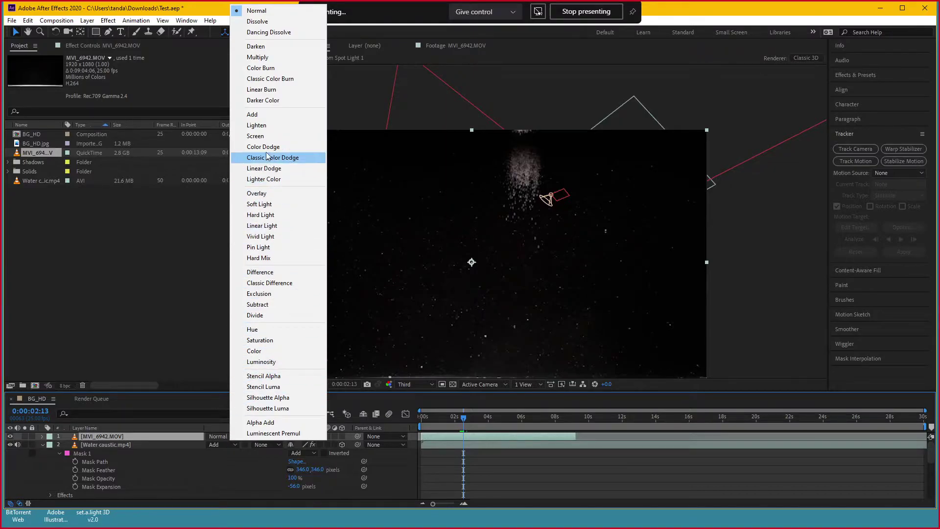
pyautogui.click(272, 136)
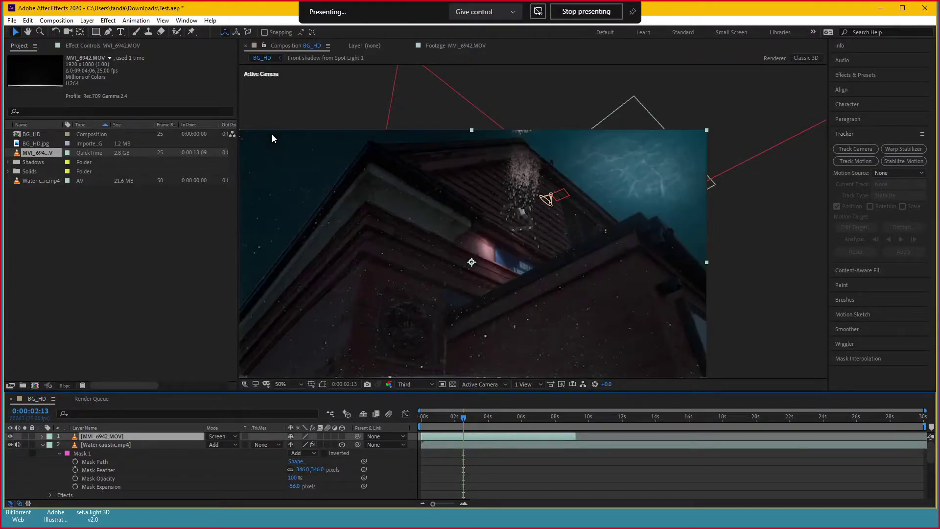
pyautogui.moveTo(535, 247)
pyautogui.mouseDown()
pyautogui.moveTo(610, 237)
pyautogui.moveTo(556, 319)
pyautogui.mouseUp()
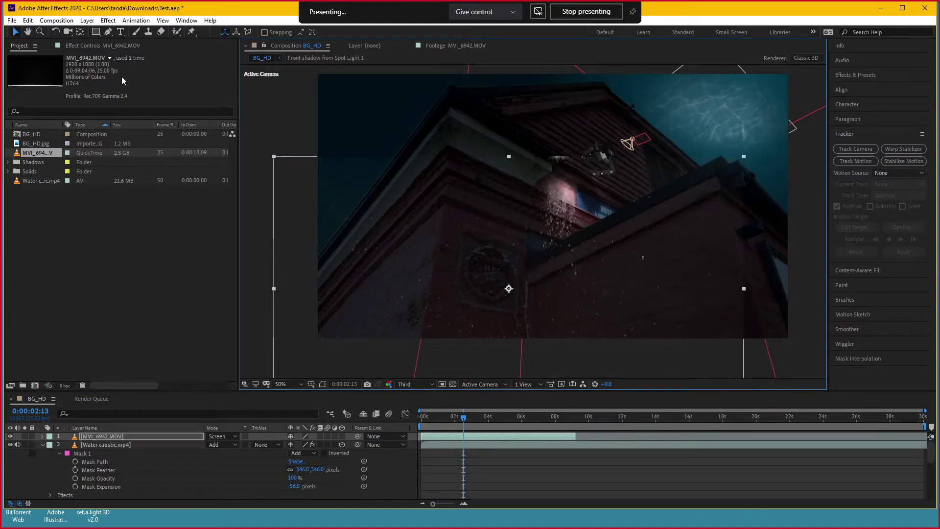
# Draw a closed Pen mask around the house on the MVI_6942.MOV layer
pyautogui.click(108, 33)
pyautogui.moveTo(527, 161); pyautogui.dragTo(516, 166)
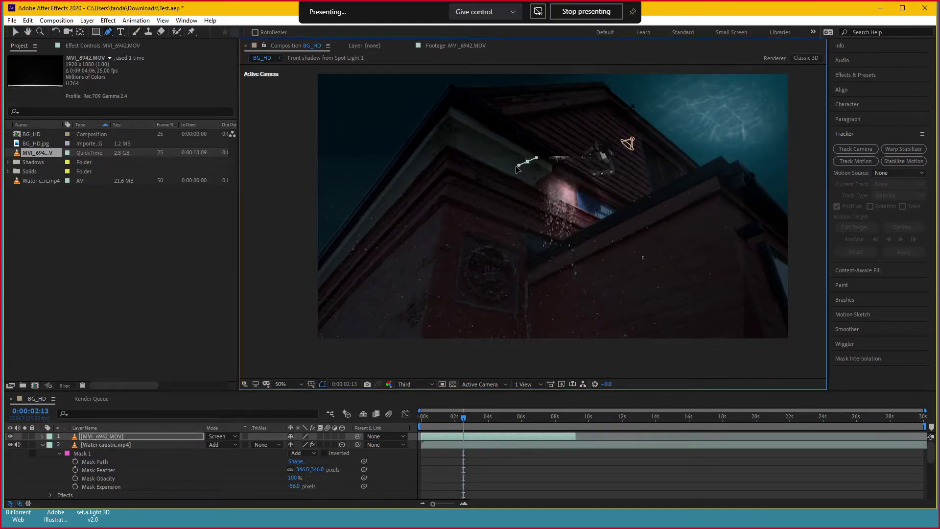
pyautogui.moveTo(481, 221); pyautogui.dragTo(481, 239)
pyautogui.moveTo(504, 308); pyautogui.dragTo(505, 322)
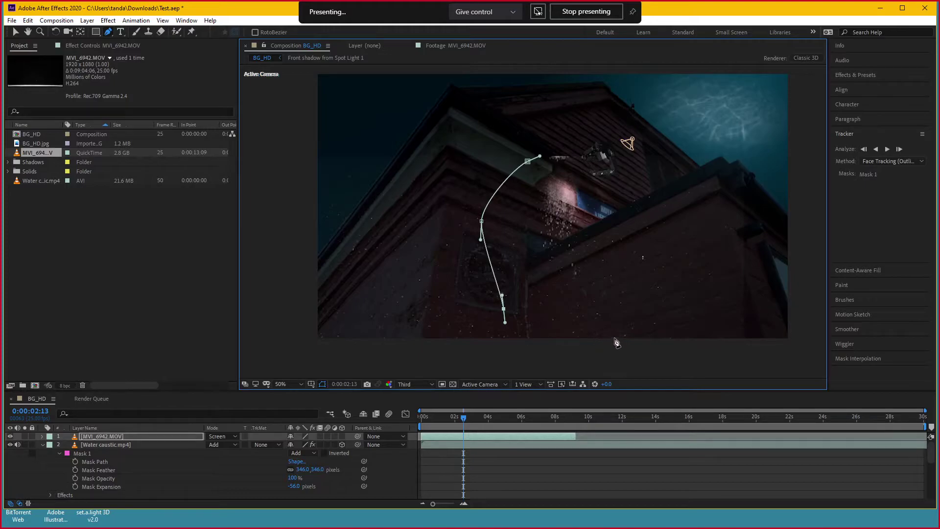
pyautogui.moveTo(620, 337); pyautogui.dragTo(647, 314)
pyautogui.moveTo(661, 235); pyautogui.dragTo(653, 192)
pyautogui.moveTo(592, 169); pyautogui.dragTo(561, 161)
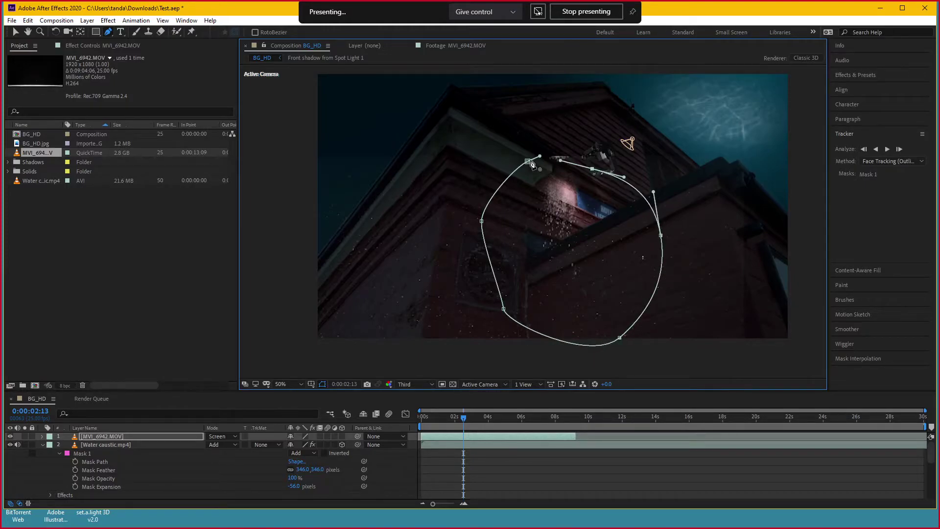
pyautogui.click(528, 162)
pyautogui.moveTo(504, 309); pyautogui.dragTo(492, 323)
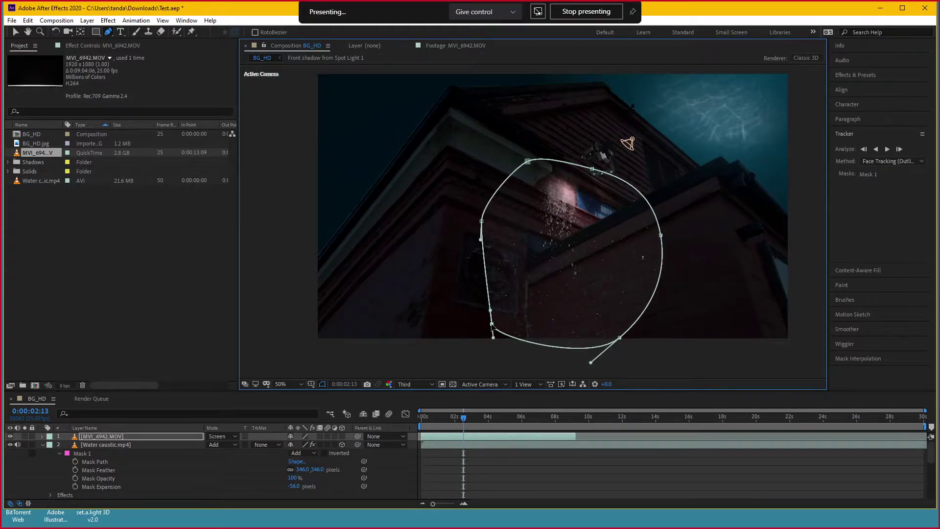
# Feather the mask edge to 99 pixels
pyautogui.click(147, 437)
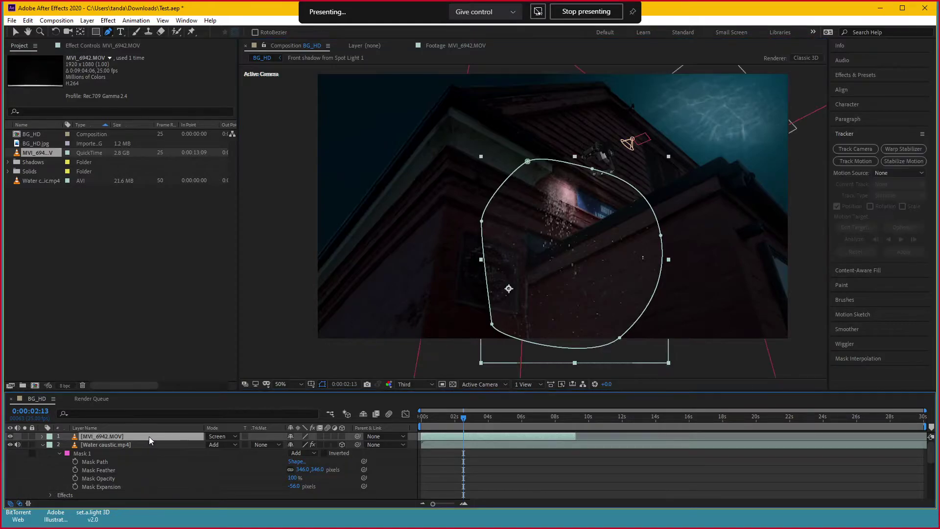
pyautogui.press('m')
pyautogui.press('m')
pyautogui.press('m')
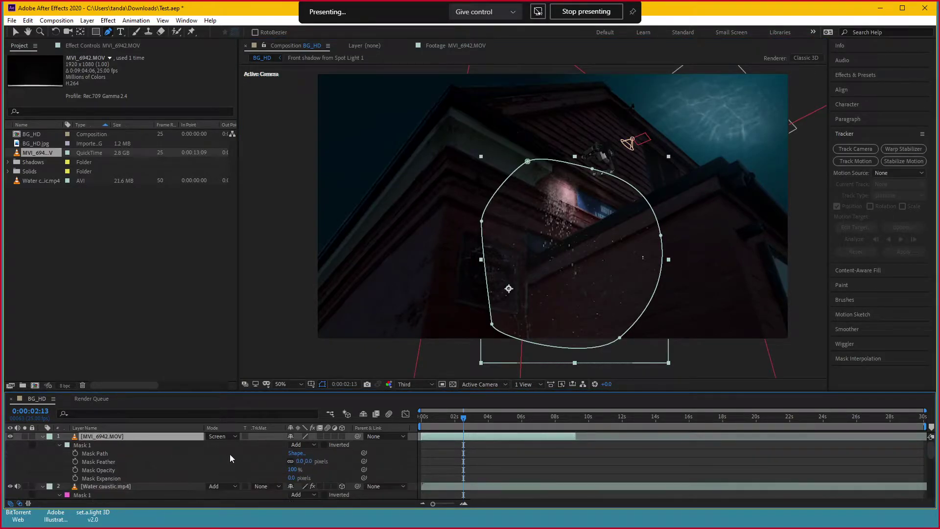
pyautogui.moveTo(304, 464); pyautogui.dragTo(419, 461)
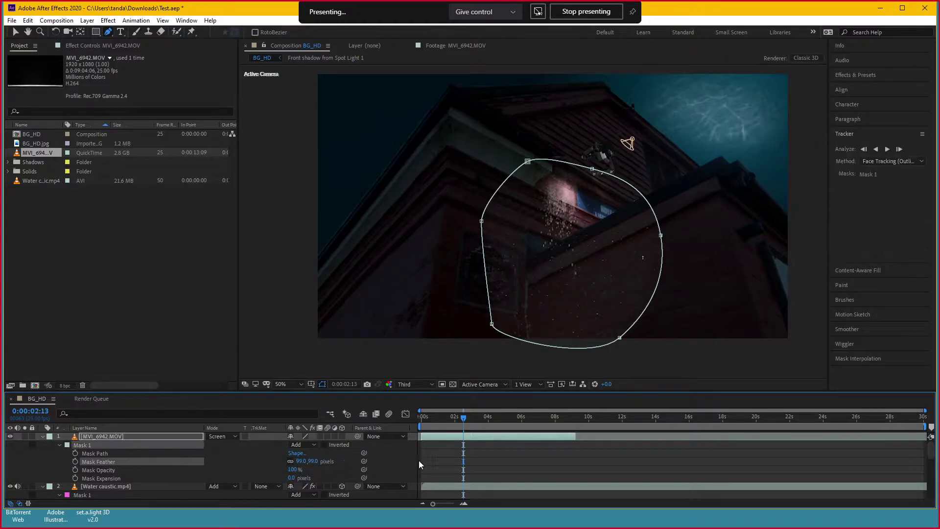
pyautogui.click(419, 461)
# Change the particle layer's blend mode to Lighten after trying Multiply
pyautogui.click(138, 436)
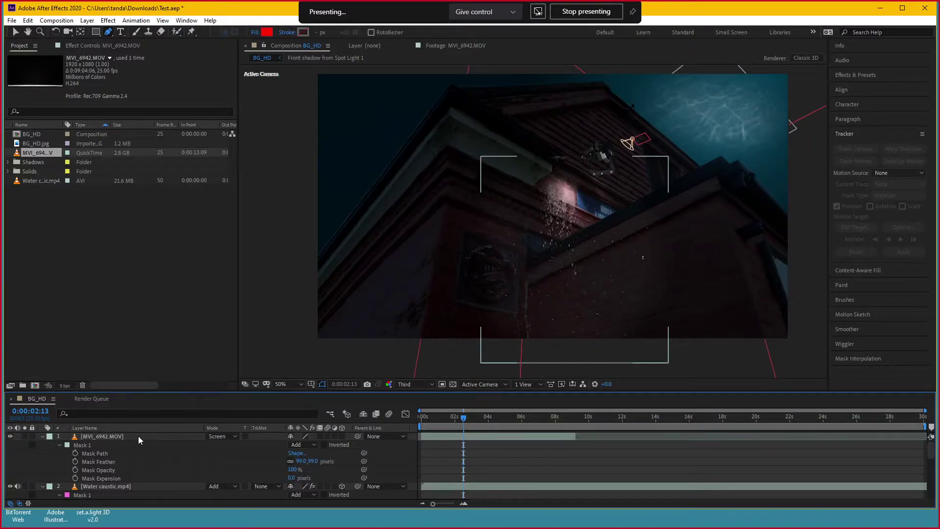
pyautogui.click(216, 436)
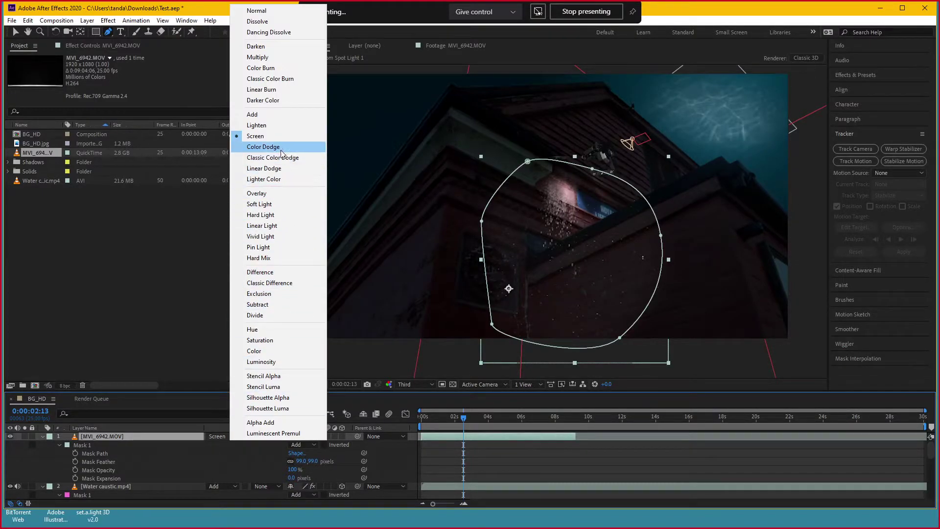
pyautogui.click(272, 57)
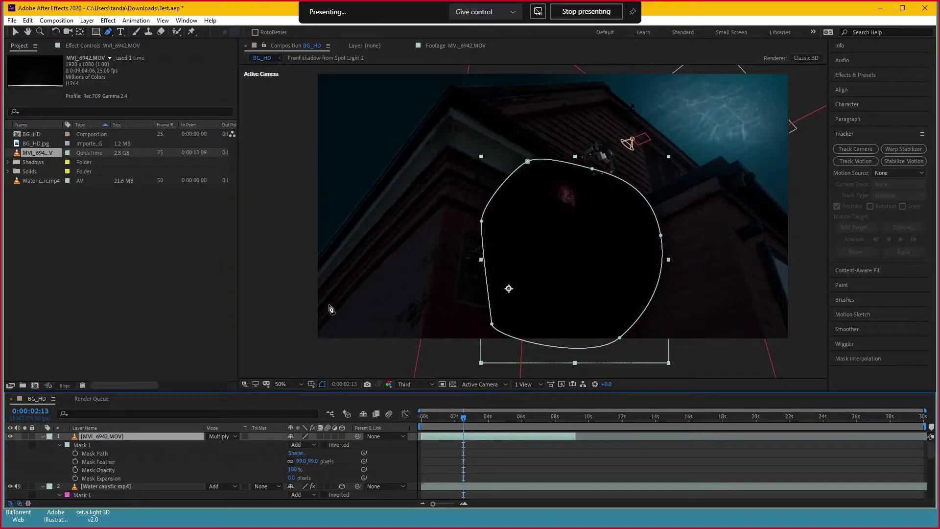
pyautogui.click(225, 436)
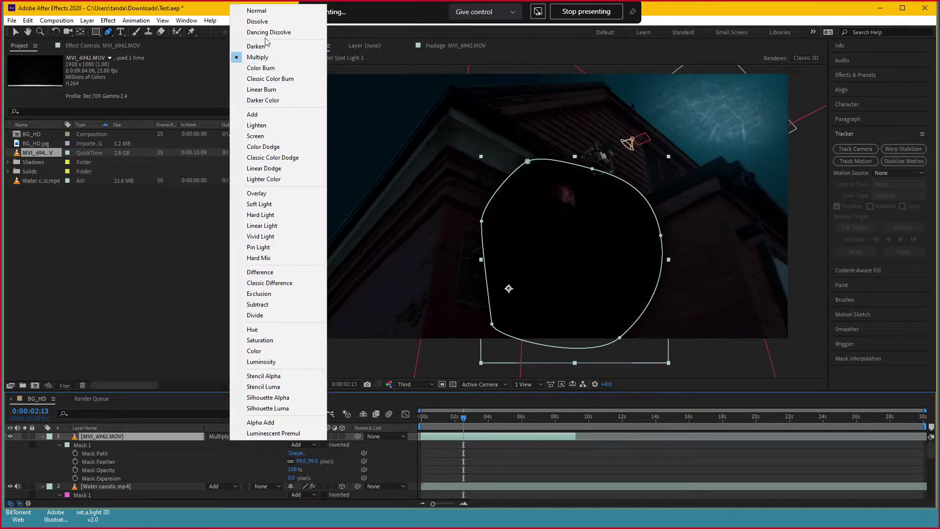
pyautogui.click(278, 127)
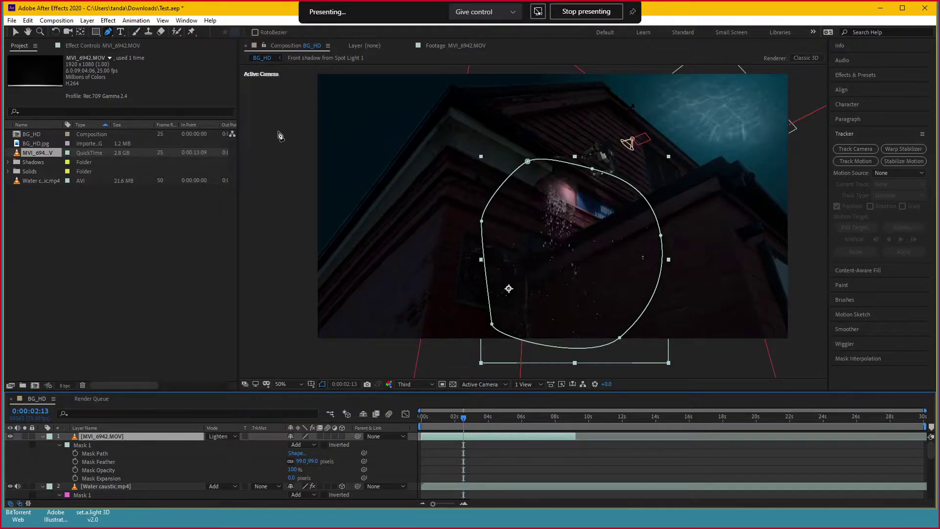
pyautogui.click(509, 469)
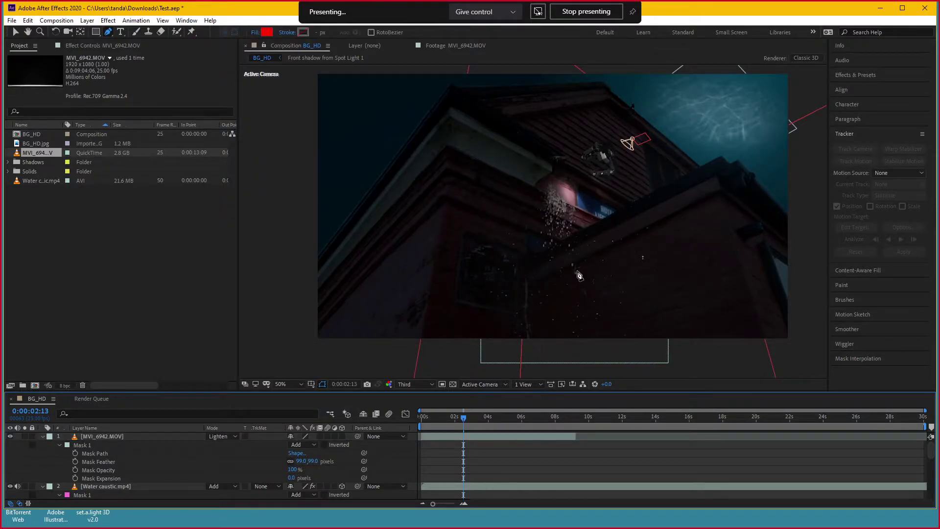
# Shrink the bubble layer and move it up and to the right
pyautogui.press('v')
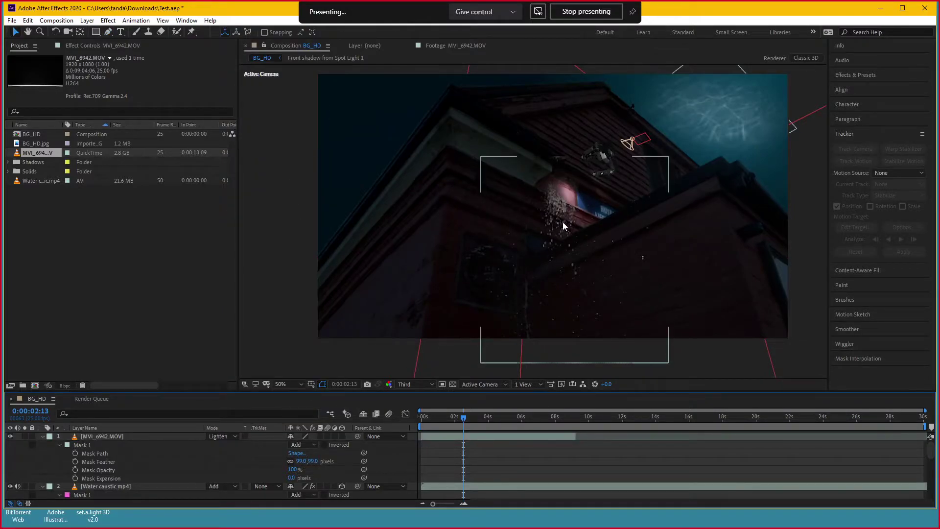
pyautogui.moveTo(563, 227); pyautogui.dragTo(606, 98)
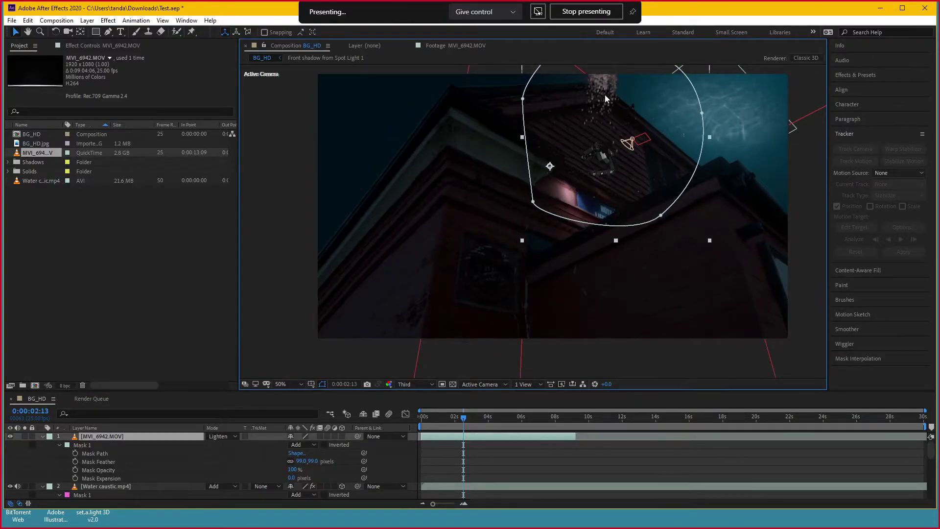
pyautogui.moveTo(522, 241)
pyautogui.mouseDown()
pyautogui.moveTo(537, 225)
pyautogui.moveTo(524, 234)
pyautogui.mouseUp()
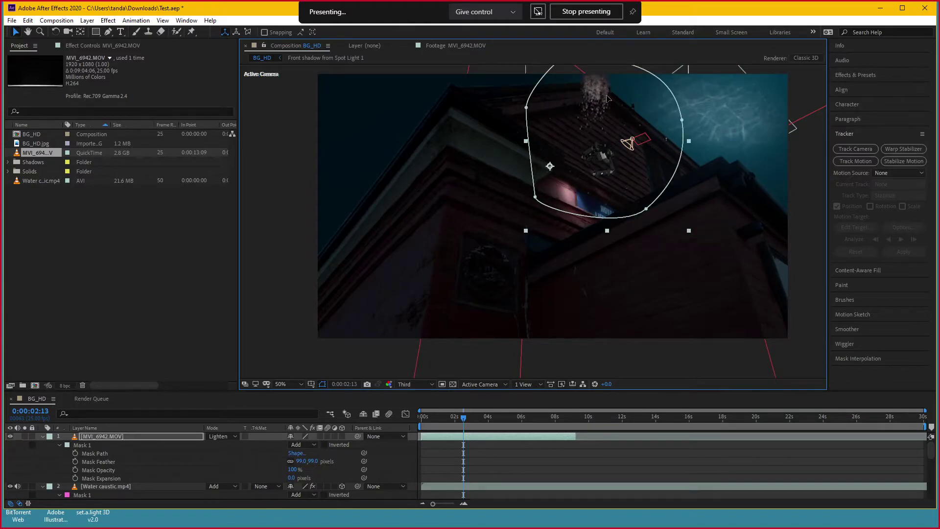
pyautogui.moveTo(608, 98); pyautogui.dragTo(615, 96)
# Shift the bubble clip earlier in time, previewing from the first frame
pyautogui.click(423, 419)
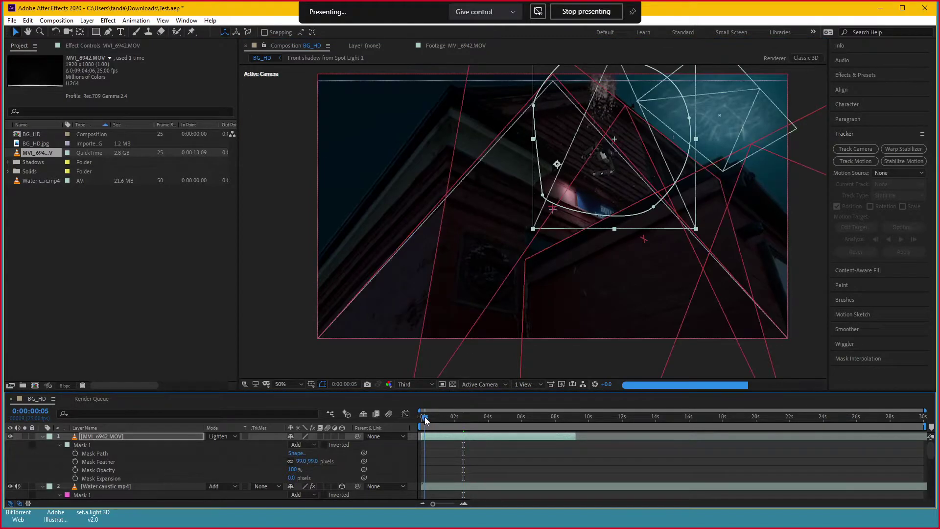
pyautogui.moveTo(423, 420); pyautogui.dragTo(421, 419)
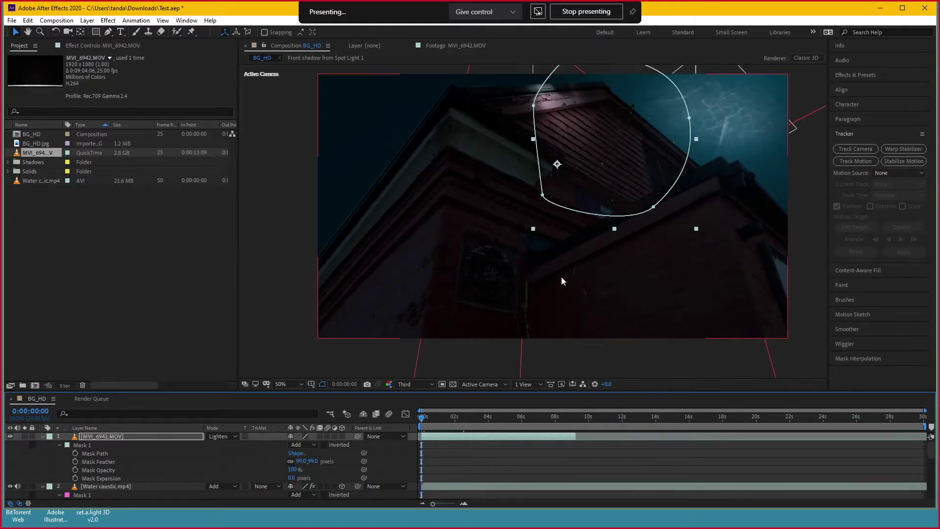
pyautogui.click(448, 449)
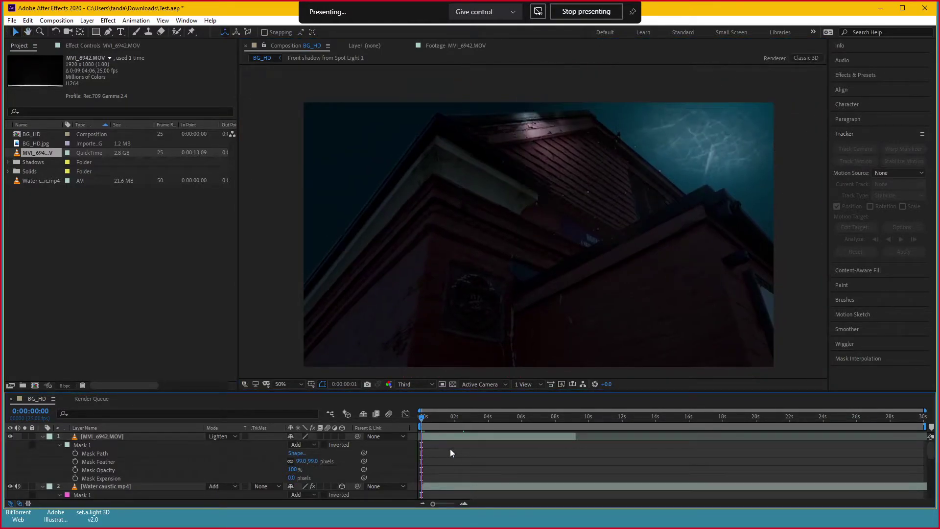
pyautogui.press('space')
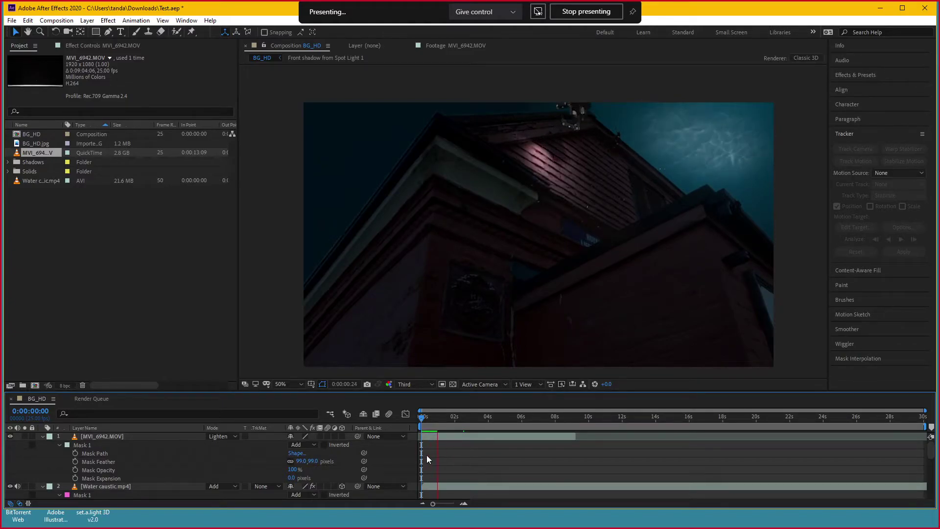
pyautogui.press('space')
pyautogui.moveTo(459, 437); pyautogui.dragTo(446, 439)
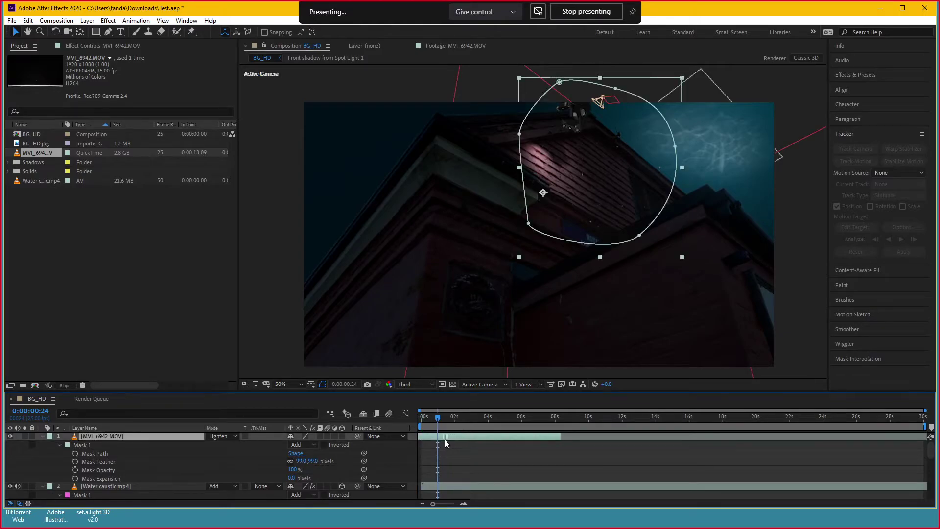
pyautogui.click(417, 421)
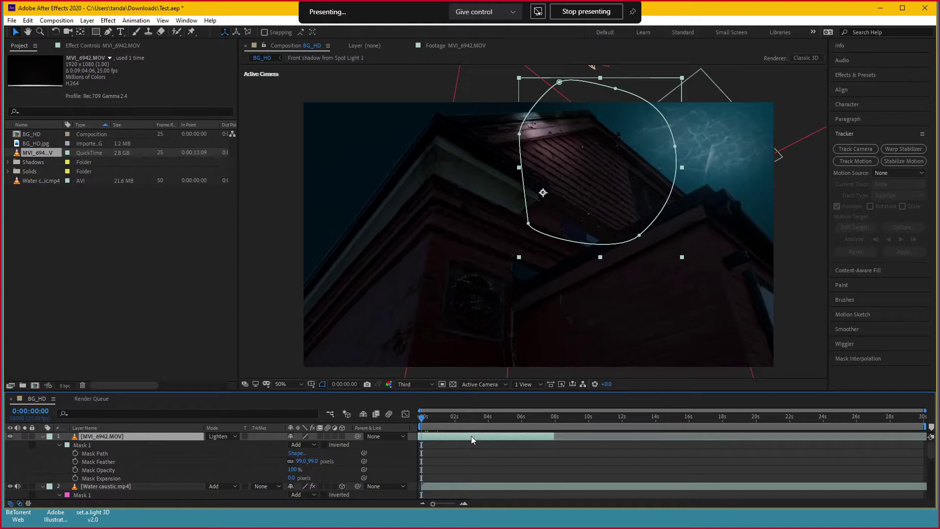
pyautogui.moveTo(472, 436); pyautogui.dragTo(463, 436)
# Pull the mask's lower-left corner downward and preview the result
pyautogui.moveTo(528, 223)
pyautogui.mouseDown()
pyautogui.moveTo(533, 296)
pyautogui.moveTo(528, 259)
pyautogui.mouseUp()
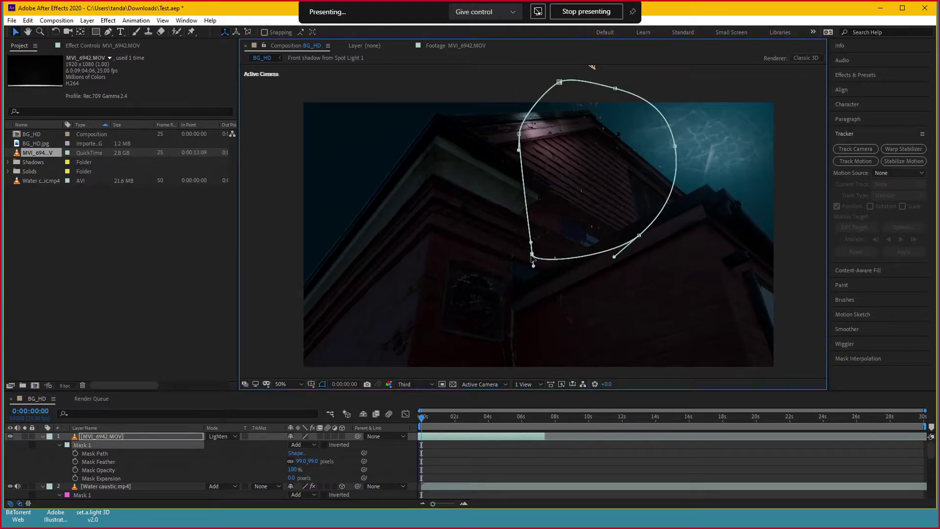
pyautogui.click(575, 449)
pyautogui.press('space')
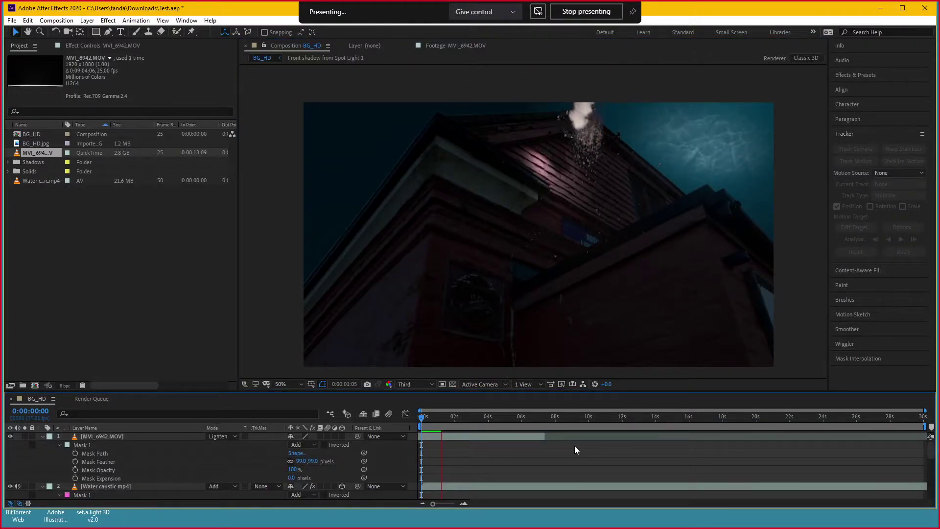
pyautogui.press('space')
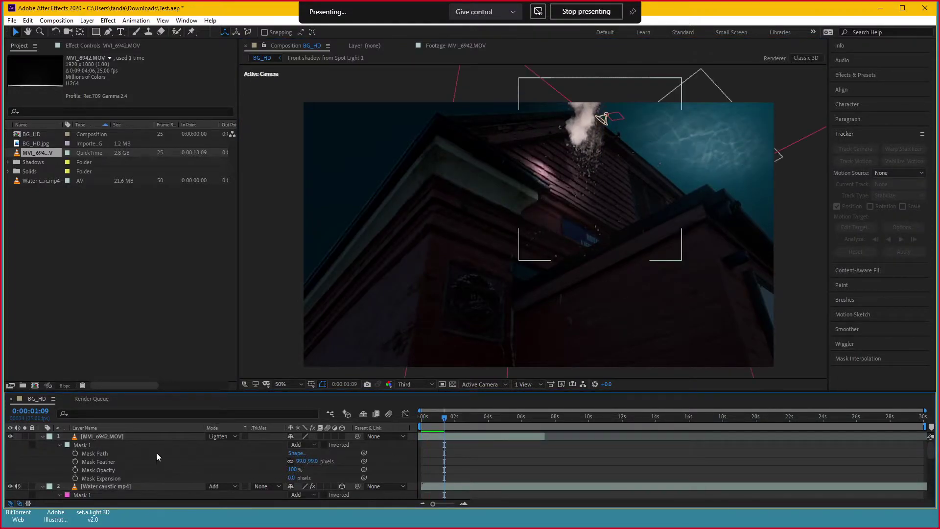
# Lower the bubble layer's opacity to 46% and move it below Shadow catcher
pyautogui.click(141, 437)
pyautogui.press('t')
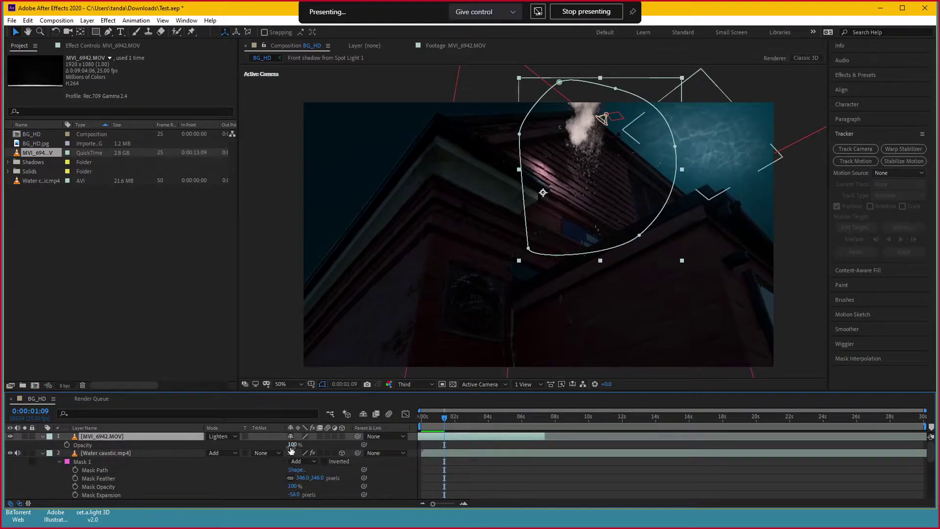
pyautogui.moveTo(293, 444); pyautogui.dragTo(260, 453)
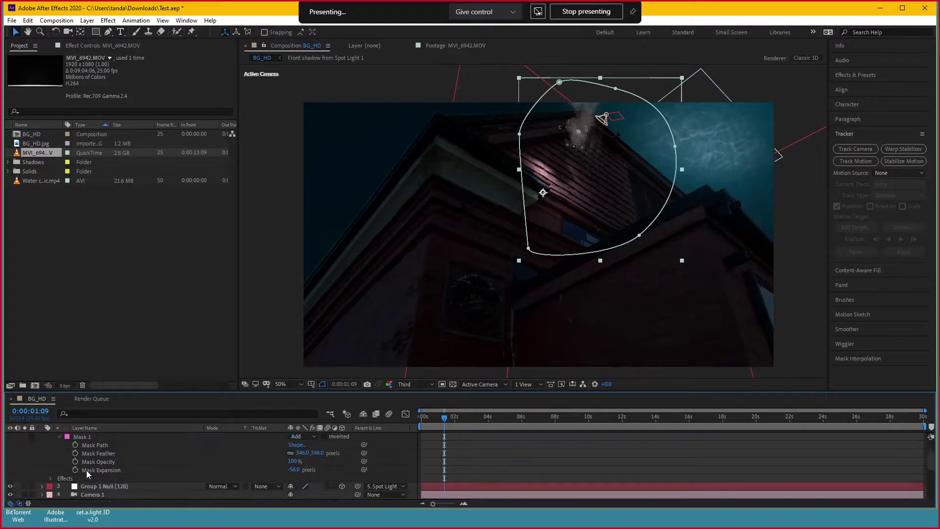
pyautogui.click(42, 455)
pyautogui.moveTo(105, 435)
pyautogui.mouseDown()
pyautogui.moveTo(120, 492)
pyautogui.moveTo(129, 485)
pyautogui.mouseUp()
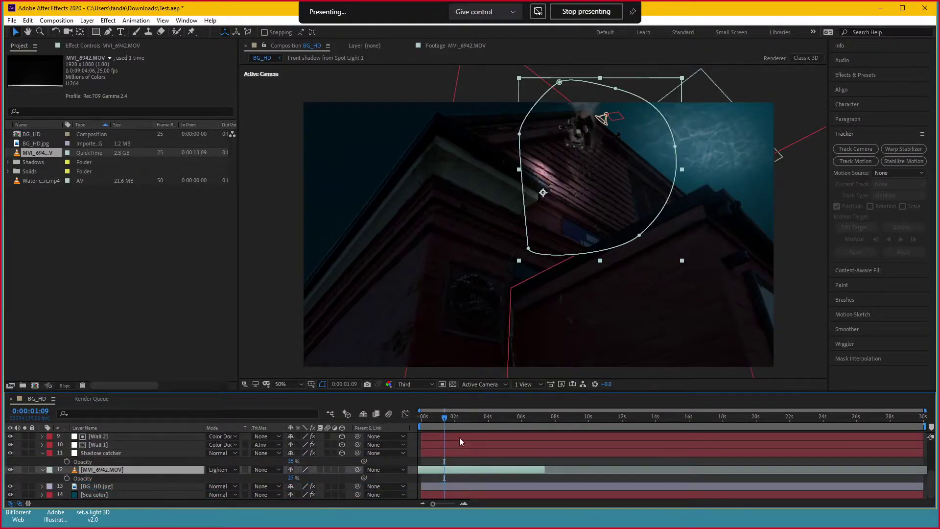
pyautogui.press('space')
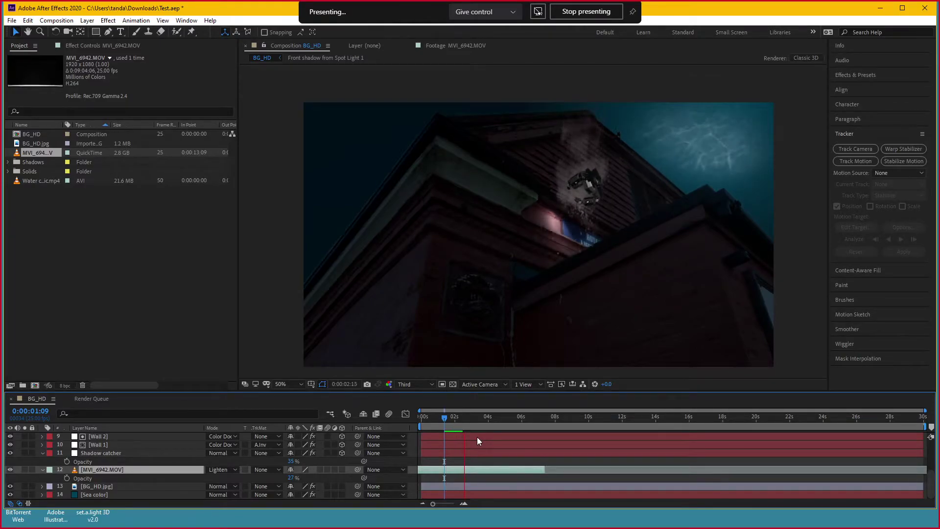
pyautogui.press('space')
# Reduce the MVI_6942 layer's opacity to 18% and preview from the start
pyautogui.scroll(3, 143, 478)
pyautogui.scroll(3, 143, 477)
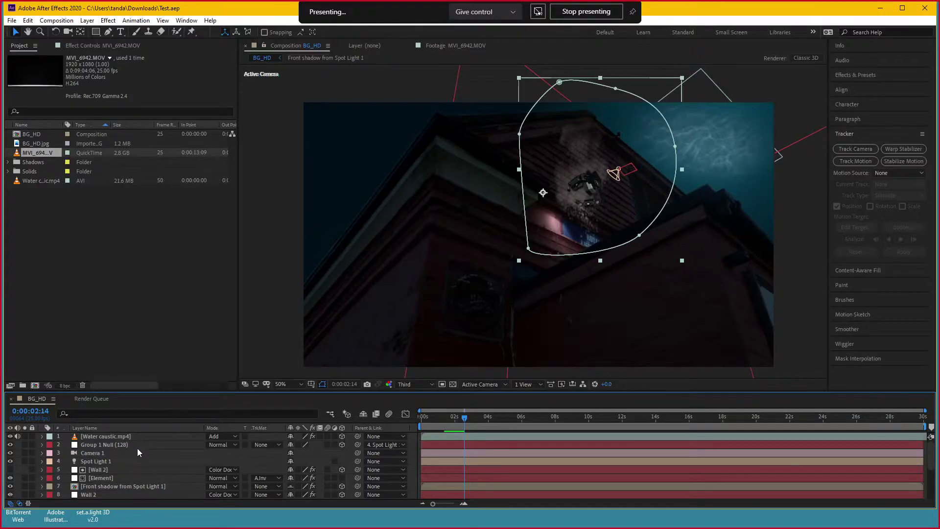
pyautogui.scroll(-5, 133, 457)
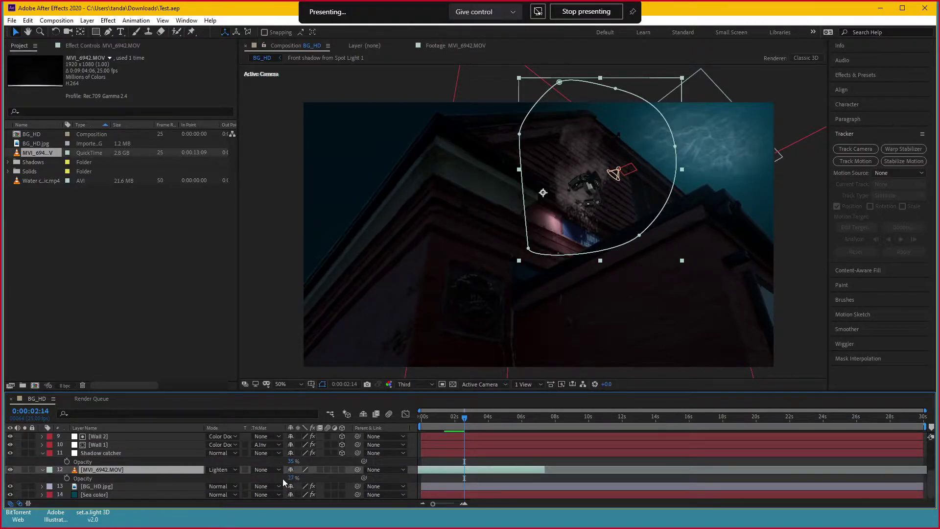
pyautogui.moveTo(289, 481); pyautogui.dragTo(287, 484)
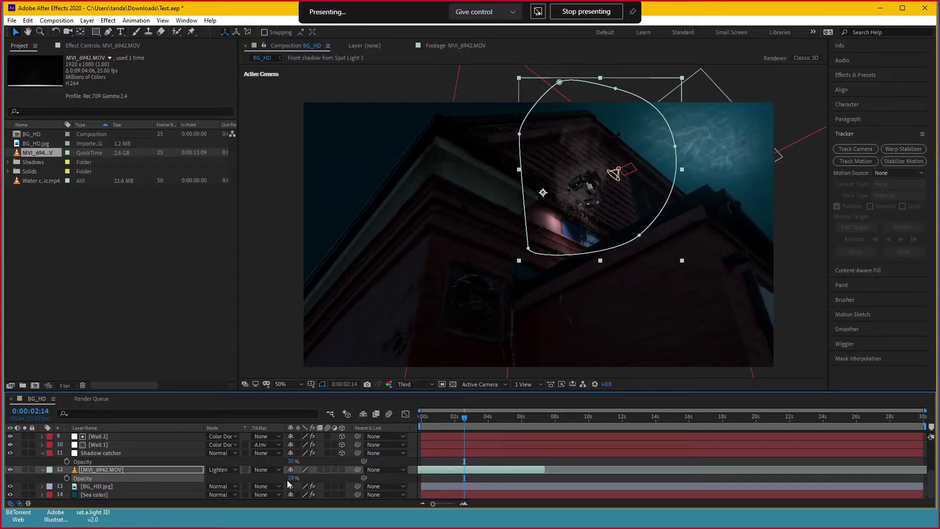
pyautogui.click(377, 477)
pyautogui.click(419, 417)
pyautogui.press('space')
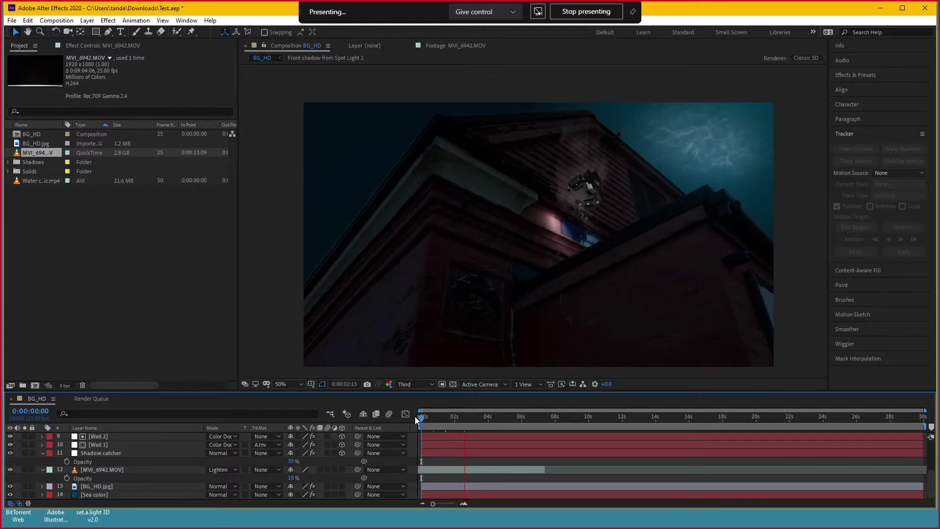
pyautogui.press('space')
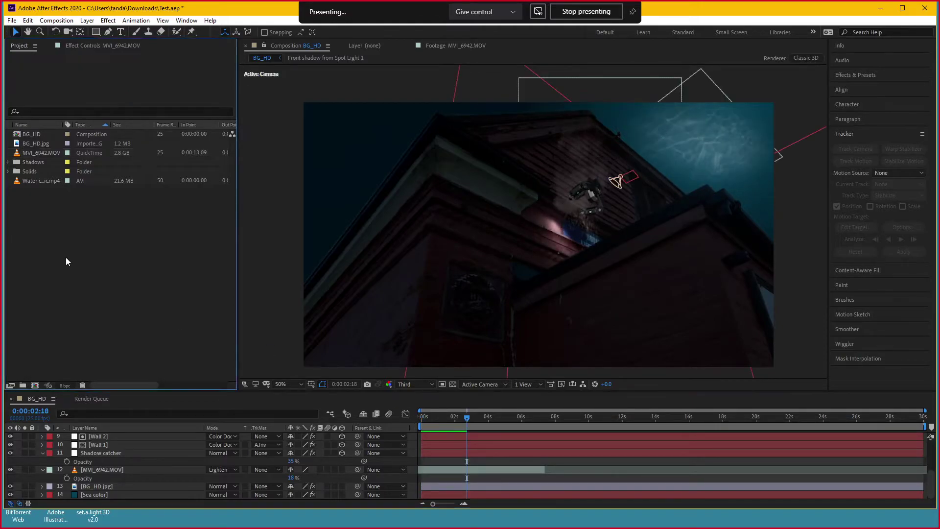
# Import MVI_6993.MOV, set its out point at 0:00:10:07, and place it above MVI_6942
pyautogui.doubleClick(67, 262)
pyautogui.doubleClick(118, 183)
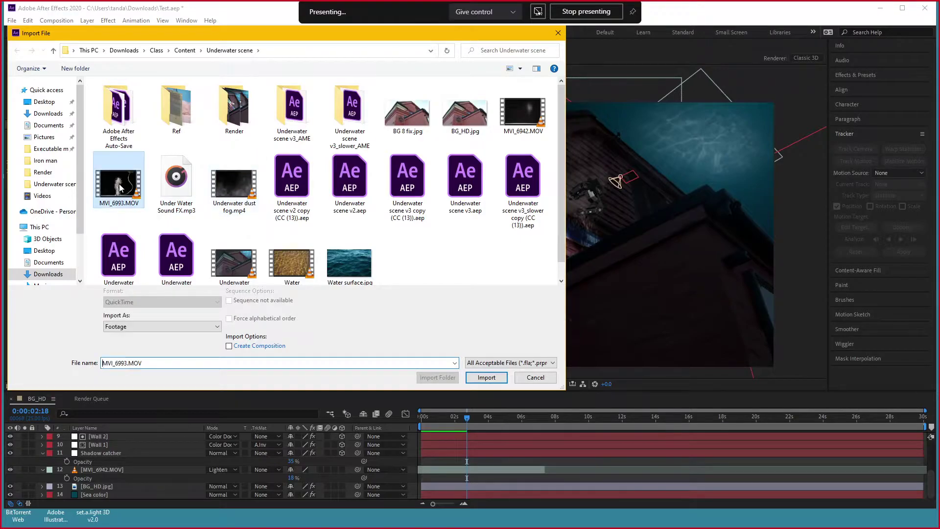
pyautogui.doubleClick(45, 163)
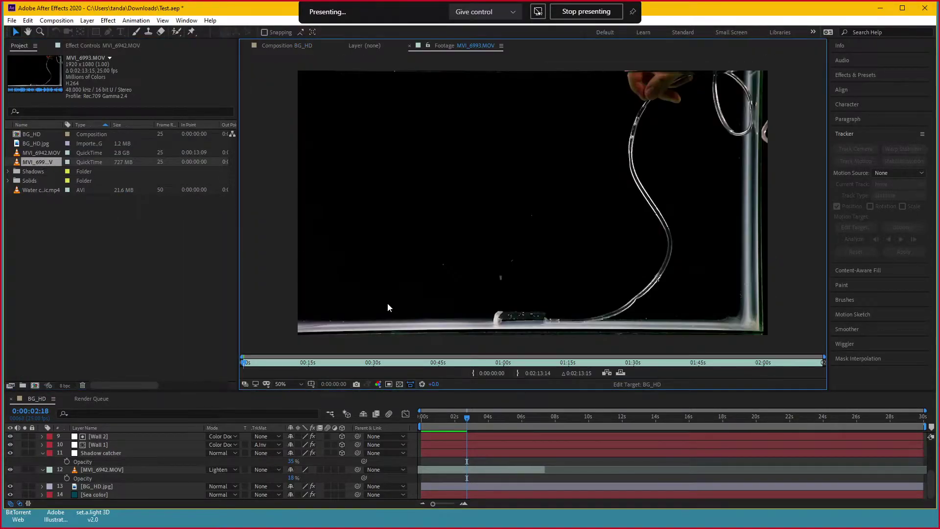
pyautogui.moveTo(307, 369)
pyautogui.mouseDown()
pyautogui.moveTo(262, 361)
pyautogui.moveTo(288, 362)
pyautogui.mouseUp()
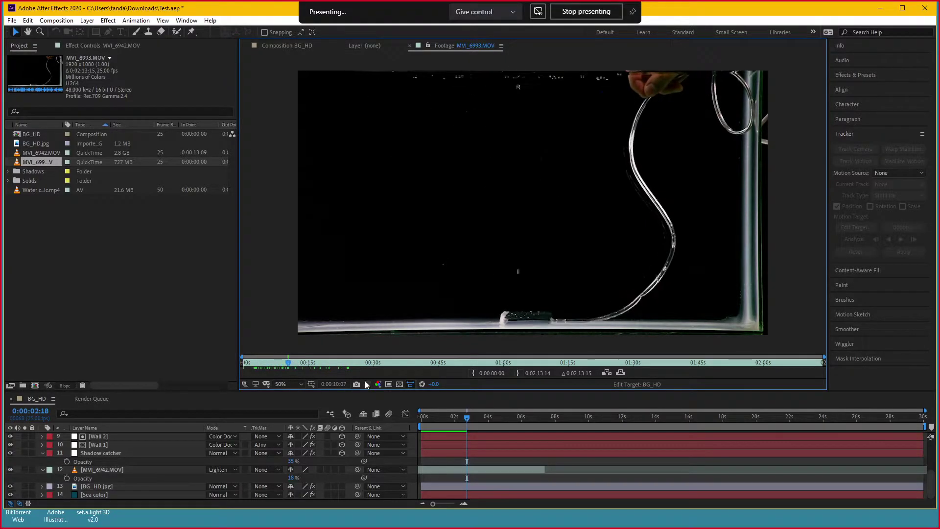
pyautogui.click(517, 374)
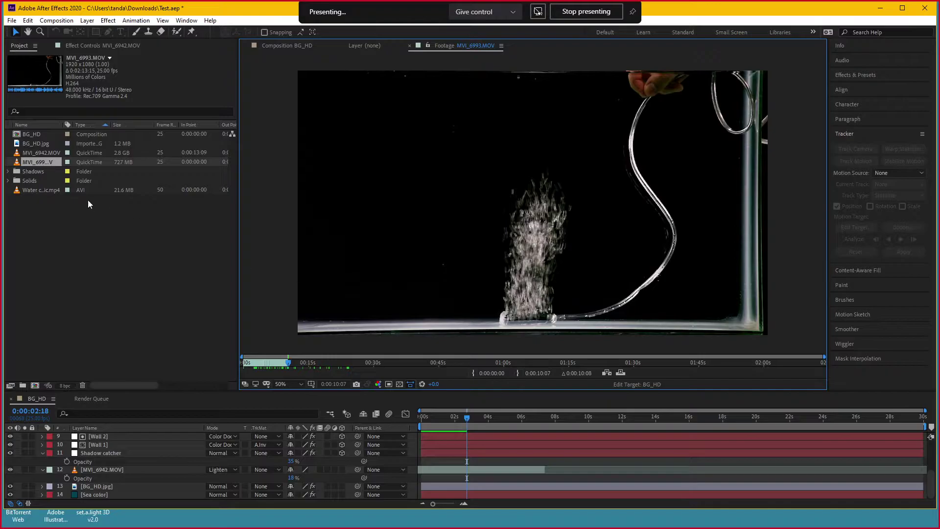
pyautogui.moveTo(39, 164); pyautogui.dragTo(117, 464)
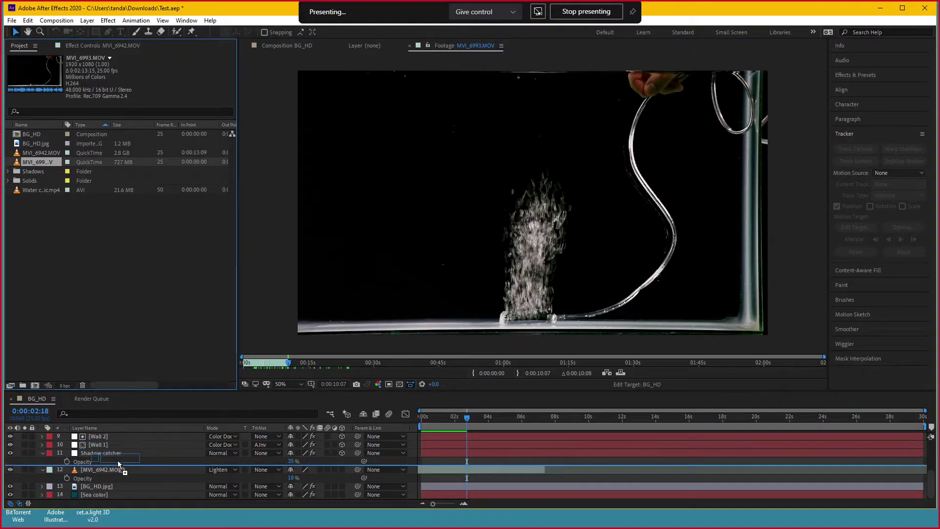
pyautogui.moveTo(118, 463); pyautogui.dragTo(118, 463)
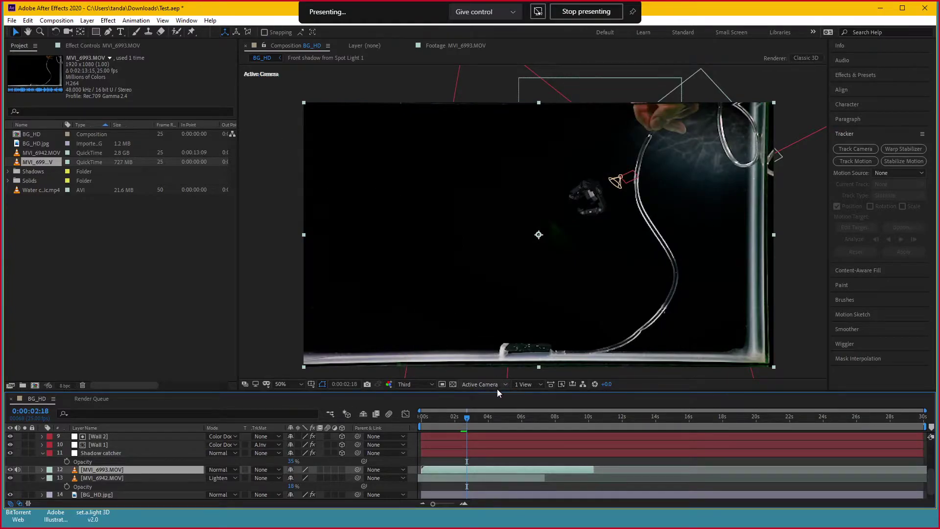
# Preview from about 0:00:01:12, then park the playhead at 0:00:07:00
pyautogui.moveTo(466, 421); pyautogui.dragTo(446, 421)
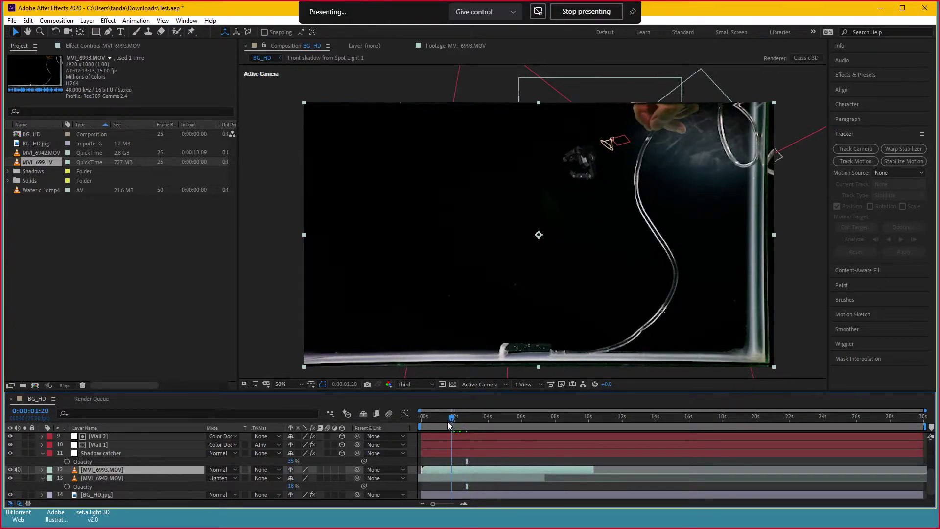
pyautogui.press('space')
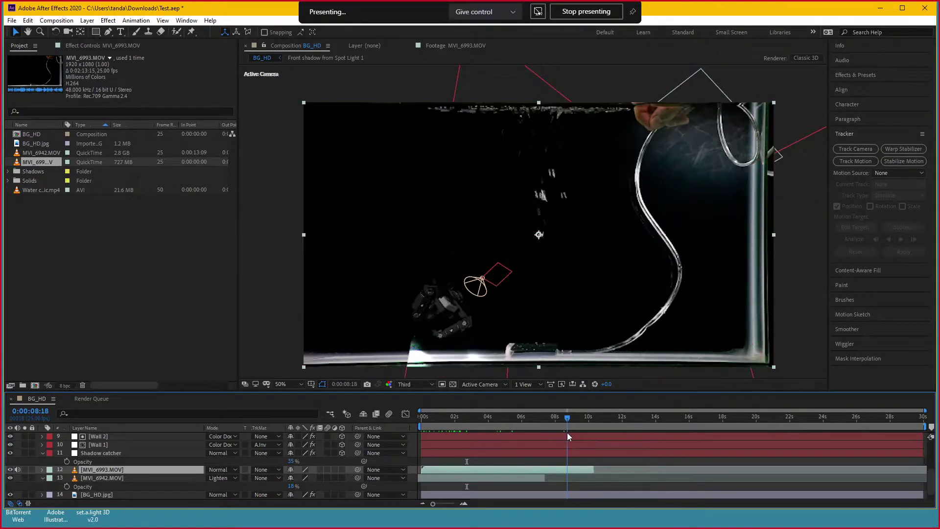
pyautogui.click(553, 437)
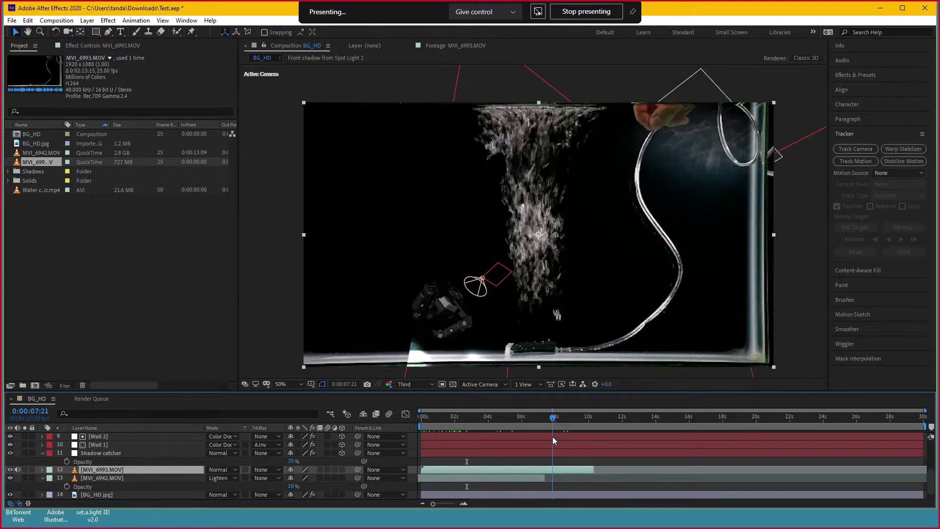
pyautogui.moveTo(547, 437); pyautogui.dragTo(538, 437)
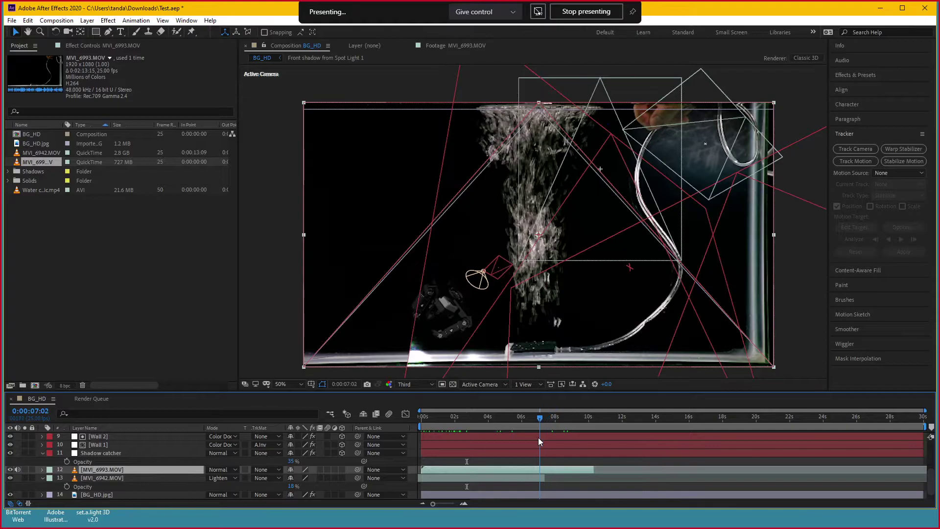
# Draw a closed Pen mask around the MVI_6993 bubbles
pyautogui.press('g')
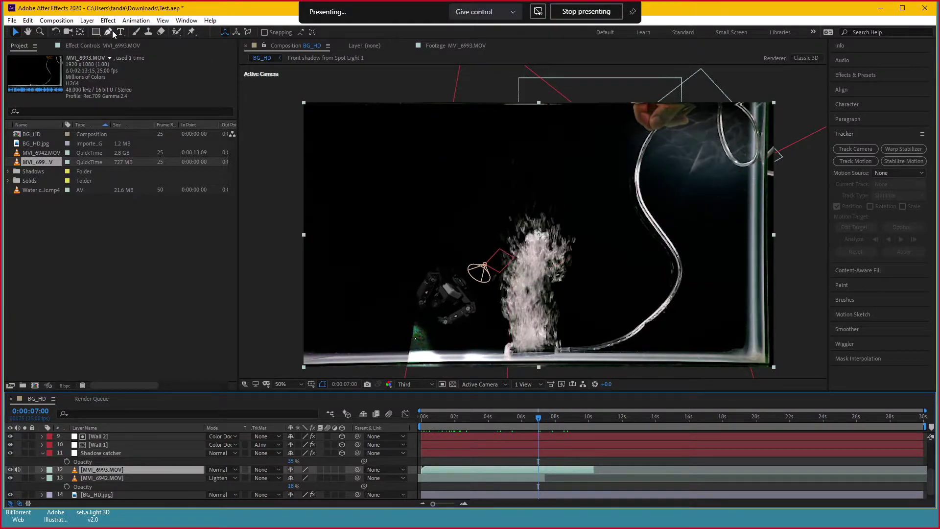
pyautogui.moveTo(490, 112); pyautogui.dragTo(484, 132)
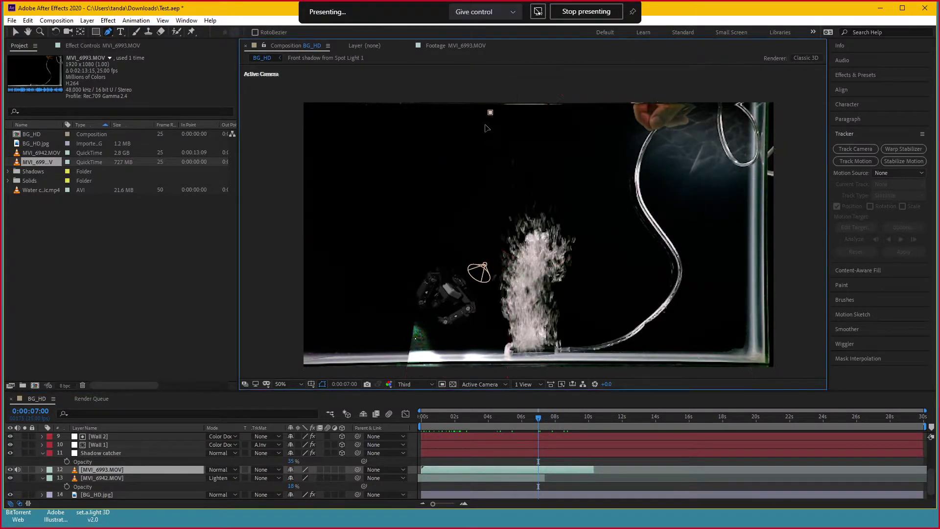
pyautogui.click(475, 243)
pyautogui.moveTo(488, 339); pyautogui.dragTo(488, 349)
pyautogui.click(536, 348)
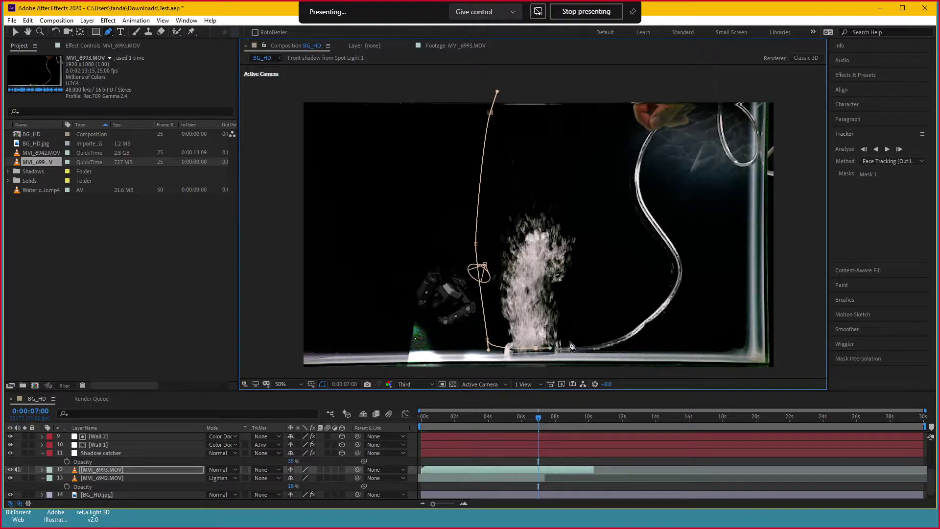
pyautogui.moveTo(582, 333); pyautogui.dragTo(587, 316)
pyautogui.moveTo(608, 231); pyautogui.dragTo(599, 194)
pyautogui.moveTo(586, 125); pyautogui.dragTo(581, 107)
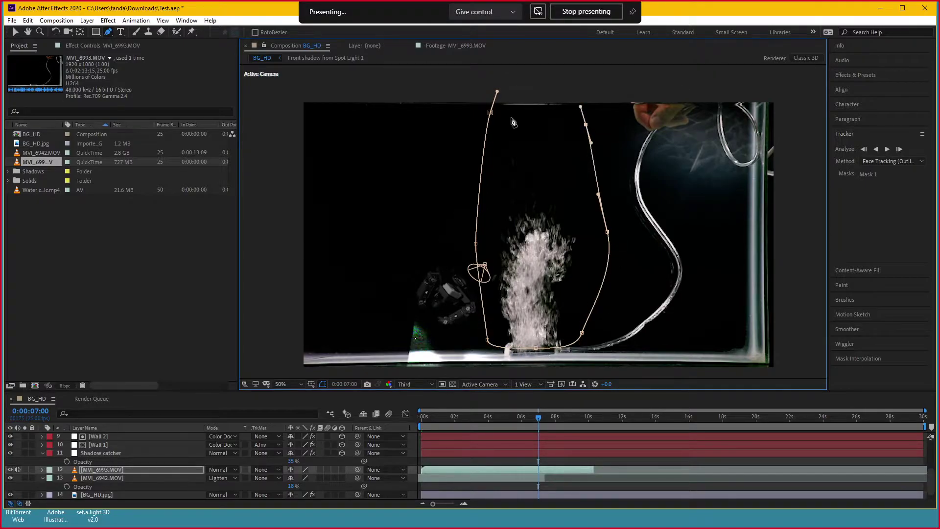
pyautogui.click(491, 113)
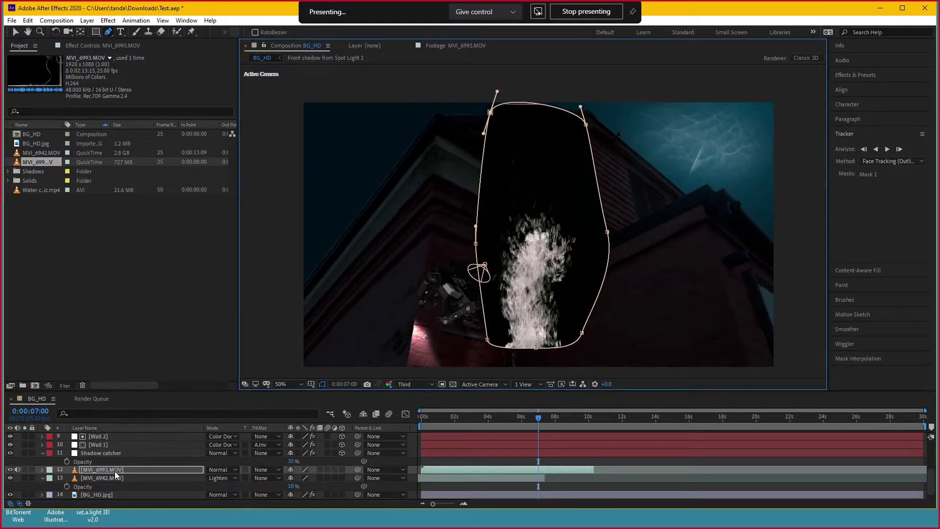
# Set the bubble layer to Lighten blending and feather its mask to 64 pixels
pyautogui.click(235, 469)
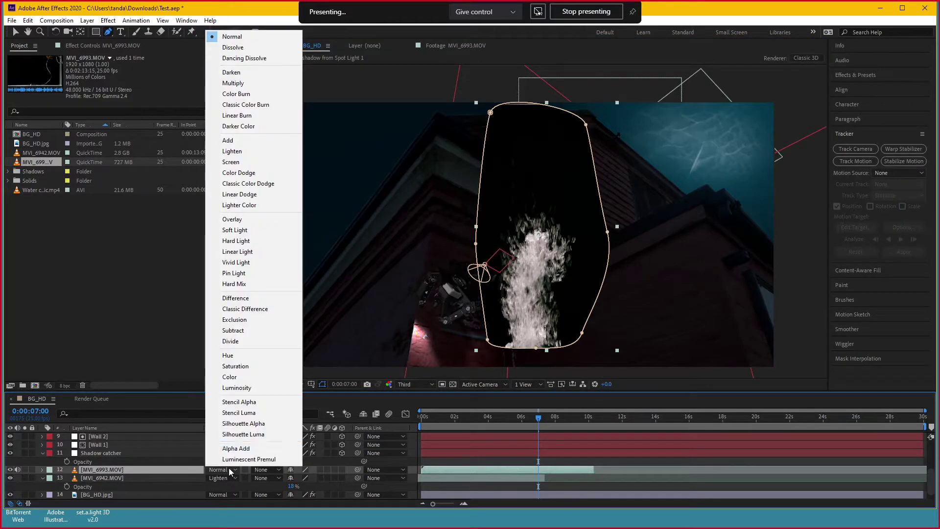
pyautogui.click(265, 153)
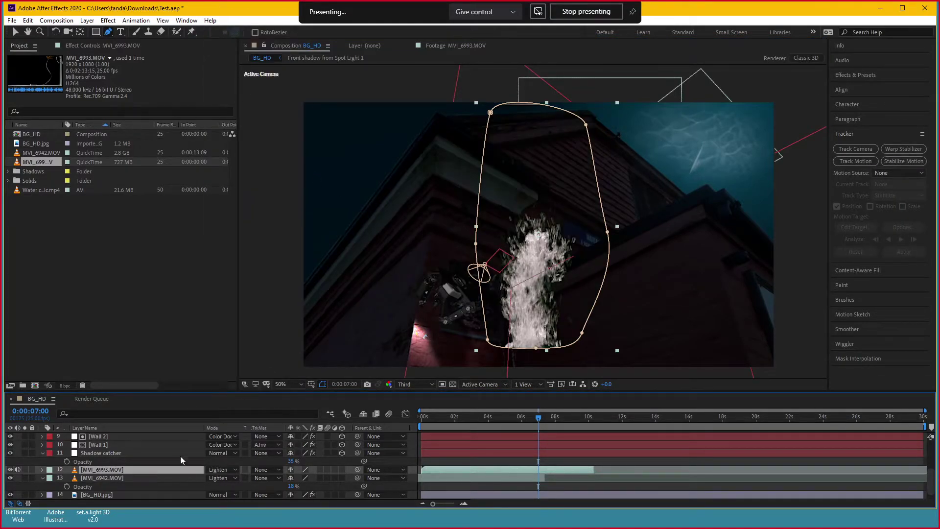
pyautogui.press('m')
pyautogui.press('m')
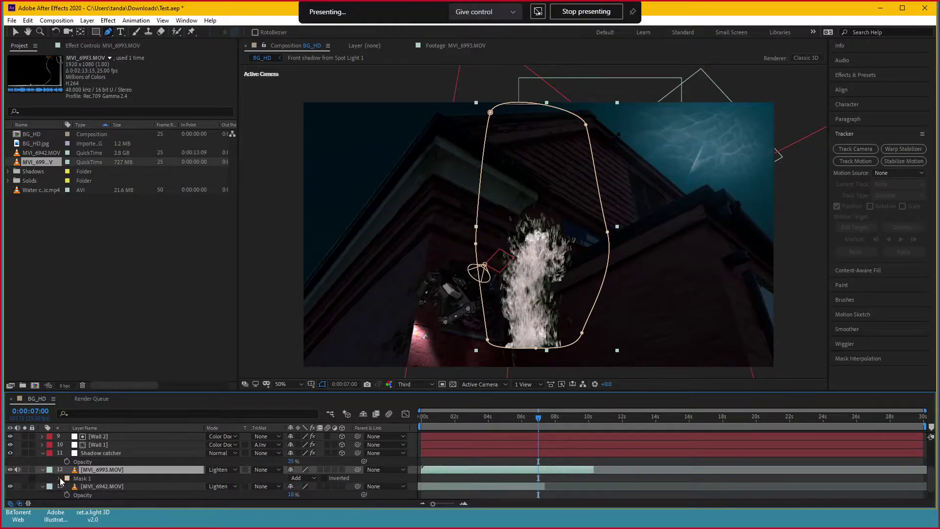
pyautogui.scroll(-1, 240, 485)
pyautogui.moveTo(308, 479); pyautogui.dragTo(448, 481)
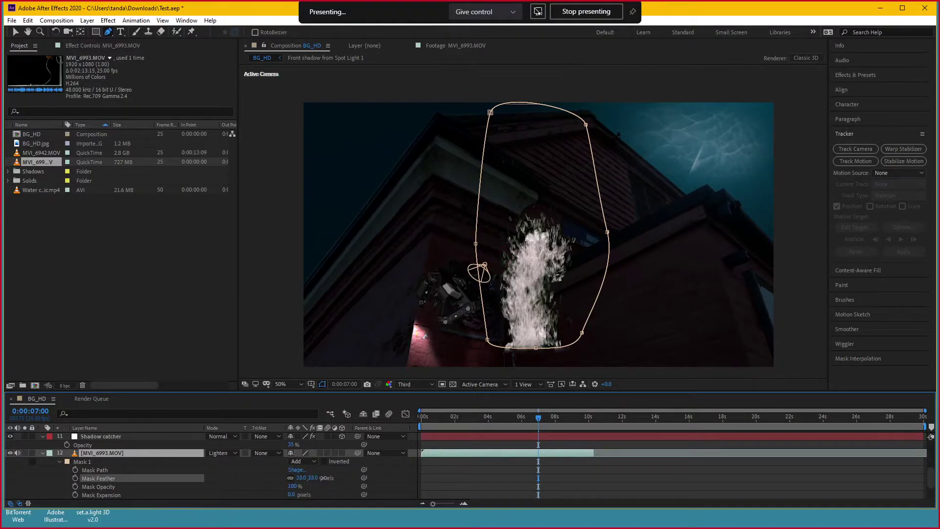
pyautogui.click(448, 477)
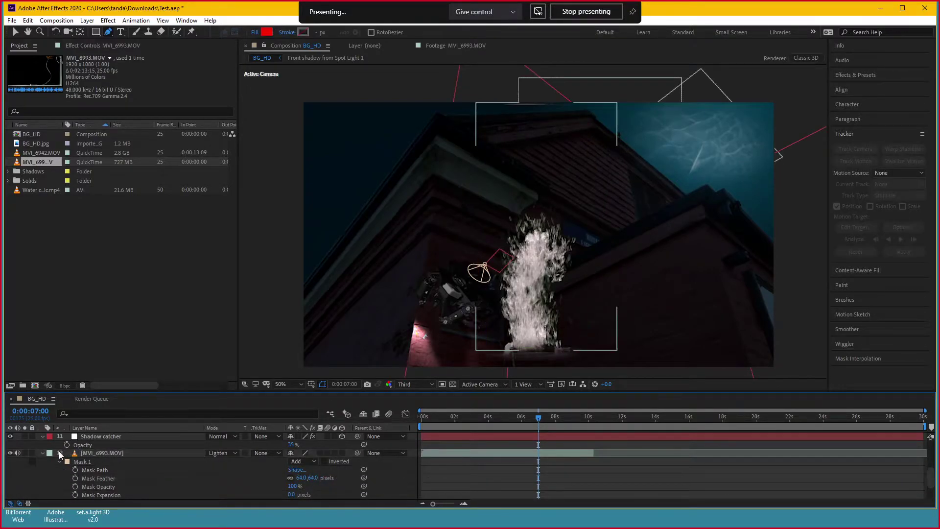
# Raise the bottom vertex of Mask 1 on MVI_6993.MOV
pyautogui.press('v')
pyautogui.click(110, 452)
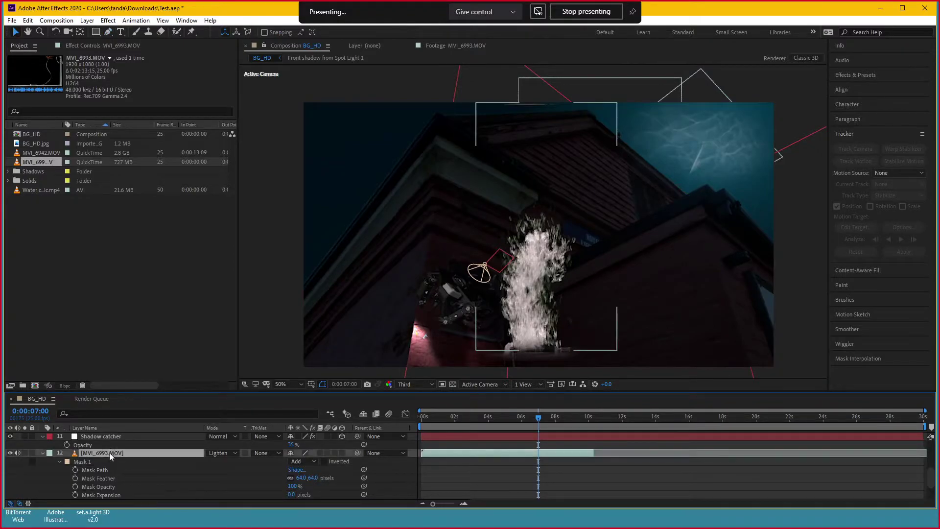
pyautogui.click(491, 341)
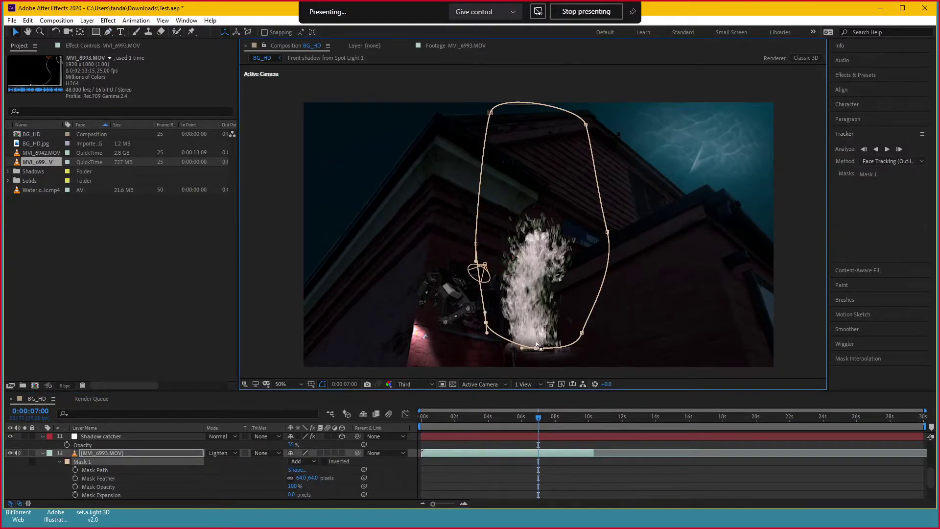
pyautogui.moveTo(536, 348)
pyautogui.mouseDown()
pyautogui.moveTo(536, 336)
pyautogui.moveTo(582, 324)
pyautogui.mouseUp()
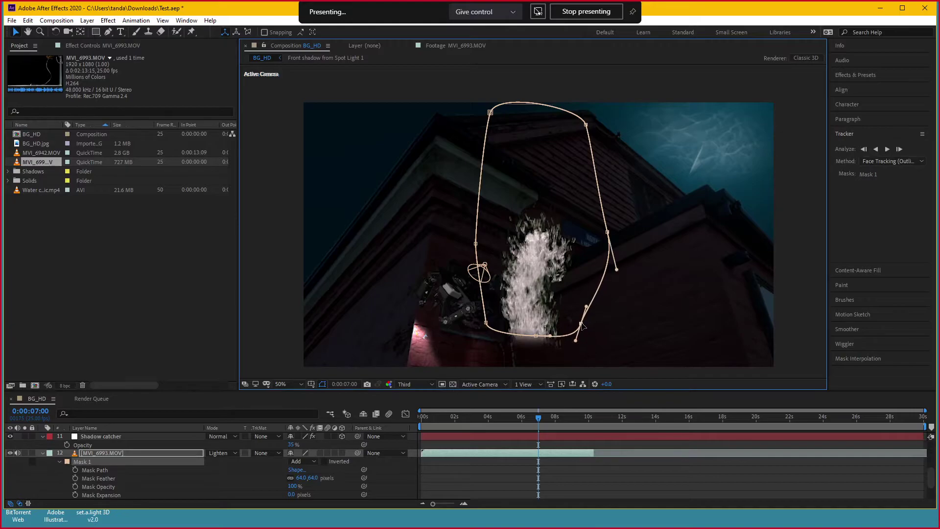
# Scale the bubble footage down and move it into the top-left sky
pyautogui.click(117, 458)
pyautogui.moveTo(500, 293)
pyautogui.mouseDown()
pyautogui.moveTo(369, 308)
pyautogui.moveTo(327, 345)
pyautogui.mouseUp()
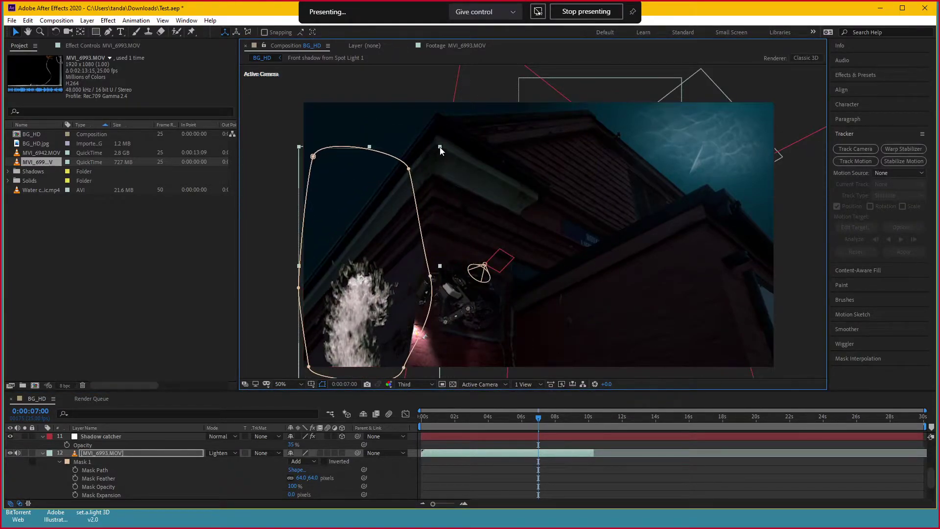
pyautogui.moveTo(433, 175); pyautogui.dragTo(415, 210)
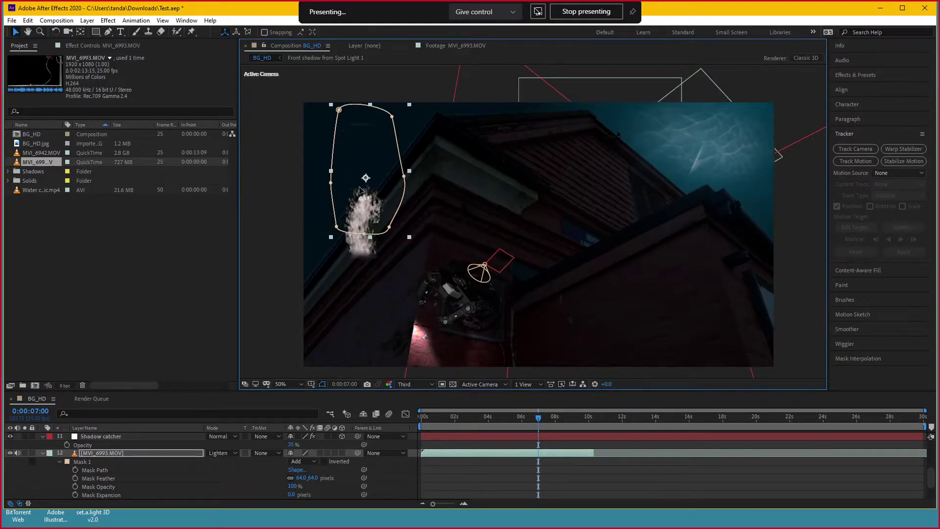
pyautogui.moveTo(385, 297); pyautogui.dragTo(388, 178)
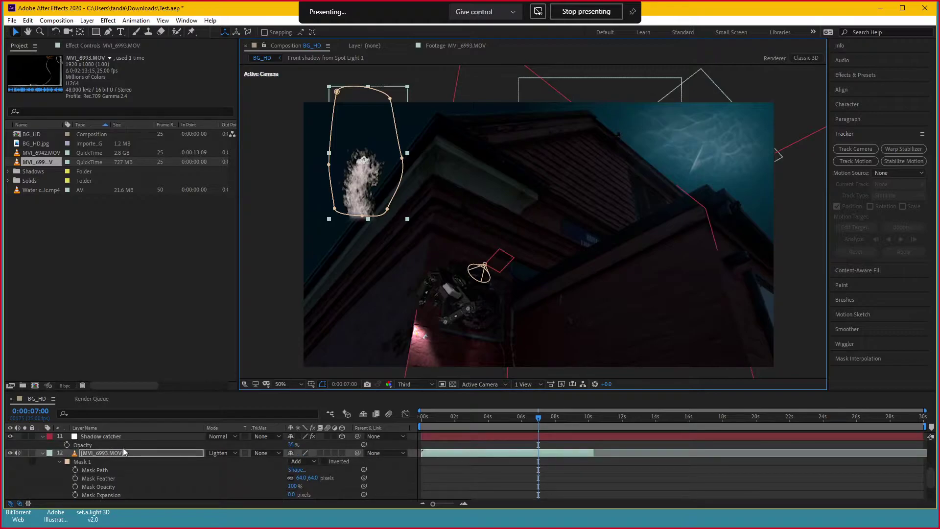
# Move MVI_6993.MOV below BG_HD.jpg and set its opacity to 17%
pyautogui.moveTo(123, 449)
pyautogui.mouseDown()
pyautogui.moveTo(125, 499)
pyautogui.moveTo(98, 494)
pyautogui.mouseUp()
pyautogui.moveTo(401, 259); pyautogui.dragTo(405, 264)
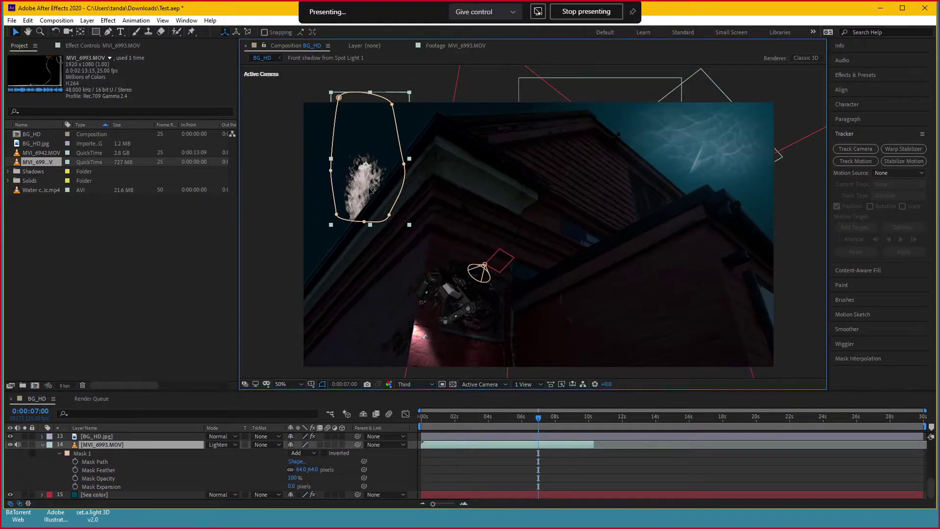
pyautogui.press('t')
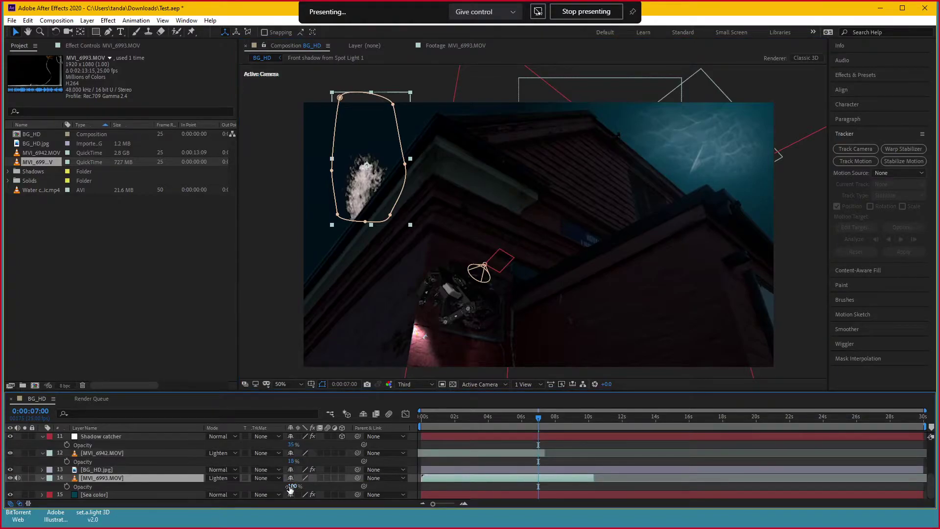
pyautogui.moveTo(292, 485); pyautogui.dragTo(248, 485)
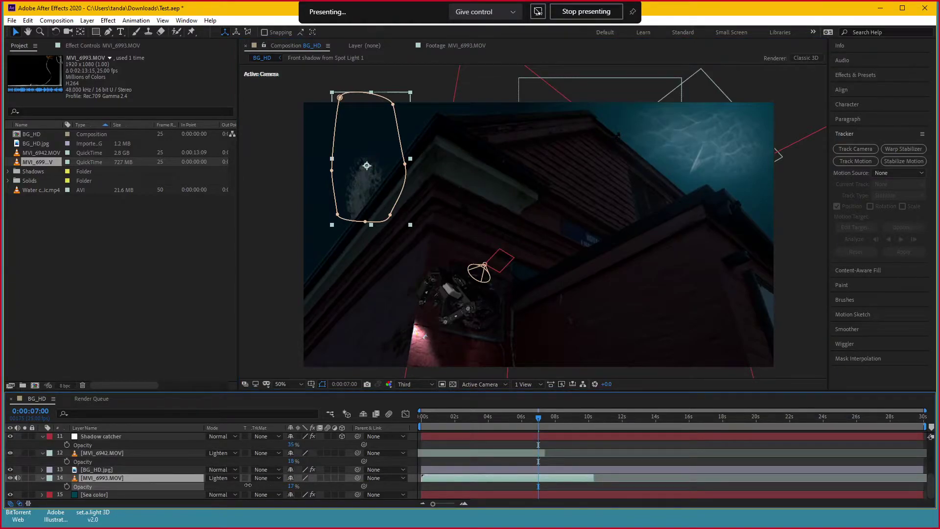
pyautogui.press('Return')
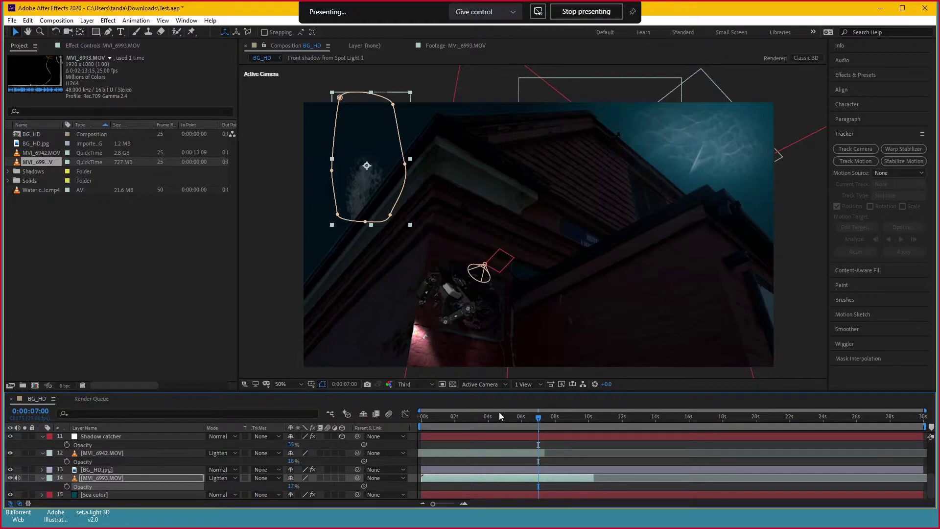
pyautogui.click(482, 444)
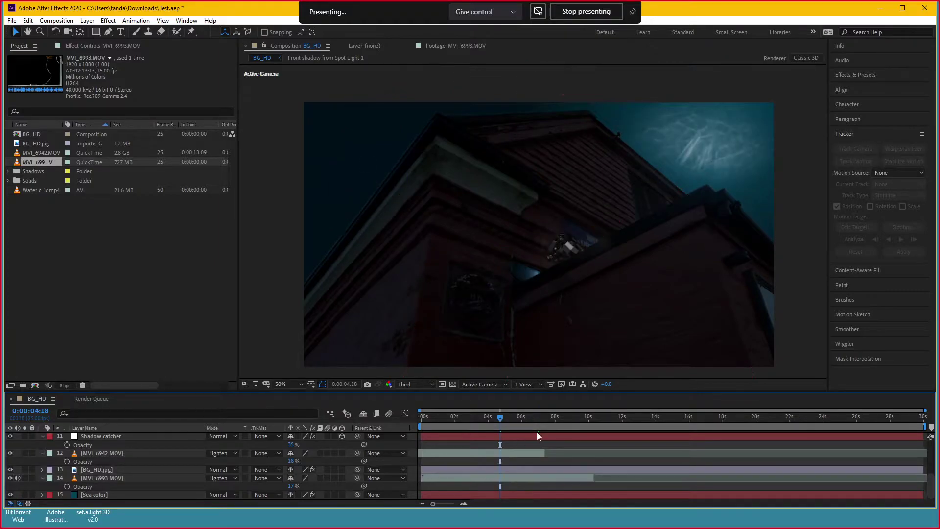
# Scrub between 0:00:05:04 and 0:00:06:24 to check the composite
pyautogui.click(537, 419)
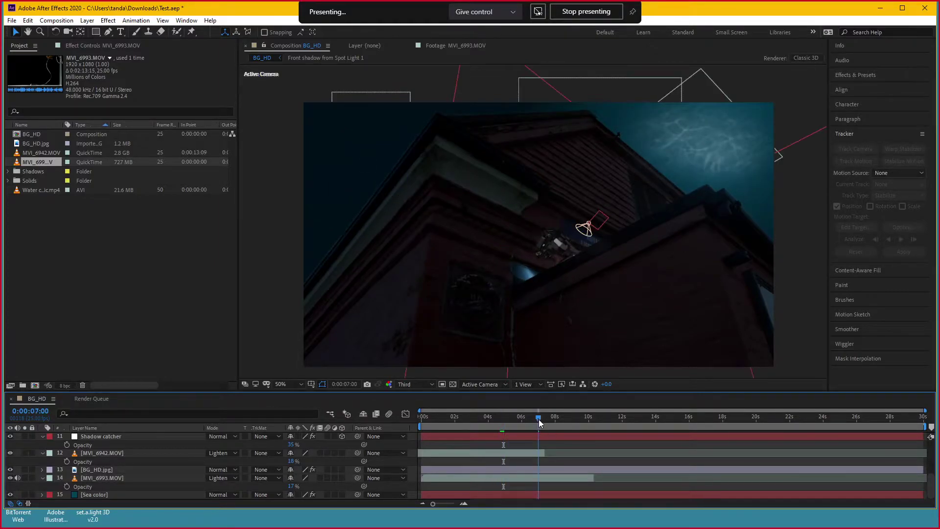
pyautogui.moveTo(538, 419); pyautogui.dragTo(554, 419)
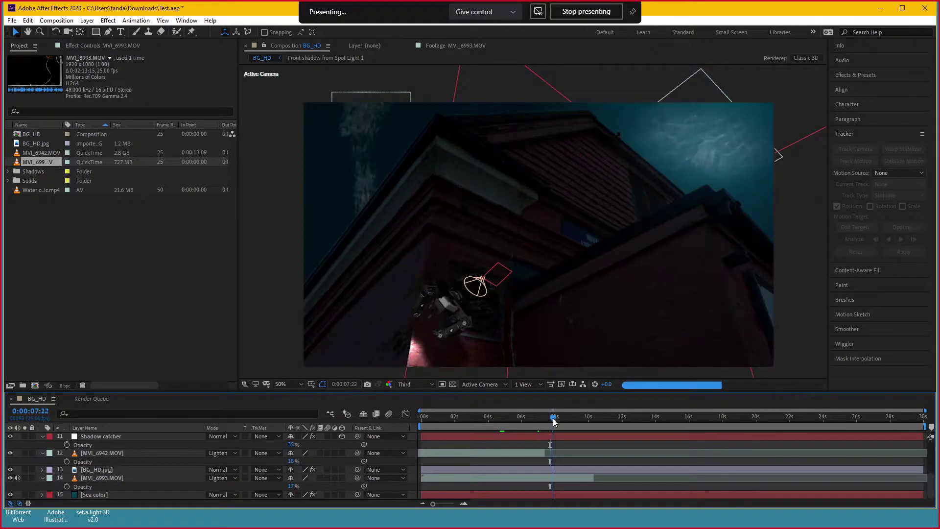
pyautogui.moveTo(554, 420); pyautogui.dragTo(508, 420)
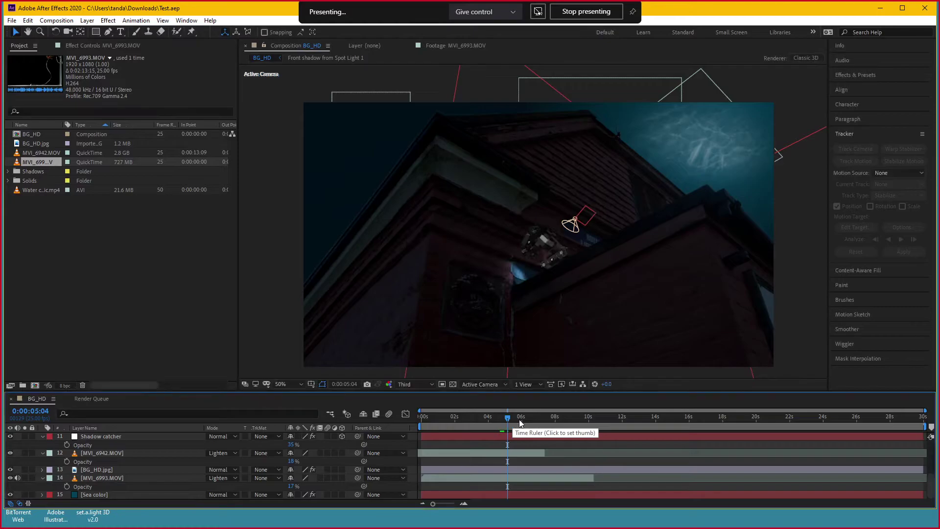
pyautogui.click(526, 419)
pyautogui.moveTo(527, 420); pyautogui.dragTo(539, 420)
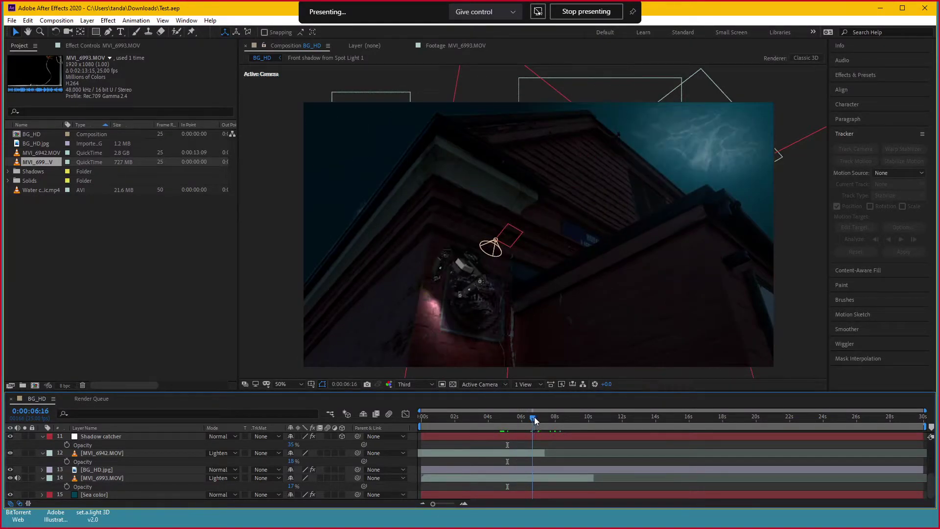
# Duplicate the MVI_6993 layer, place it above BG_HD.jpg, shift it lower right and earlier
pyautogui.click(512, 479)
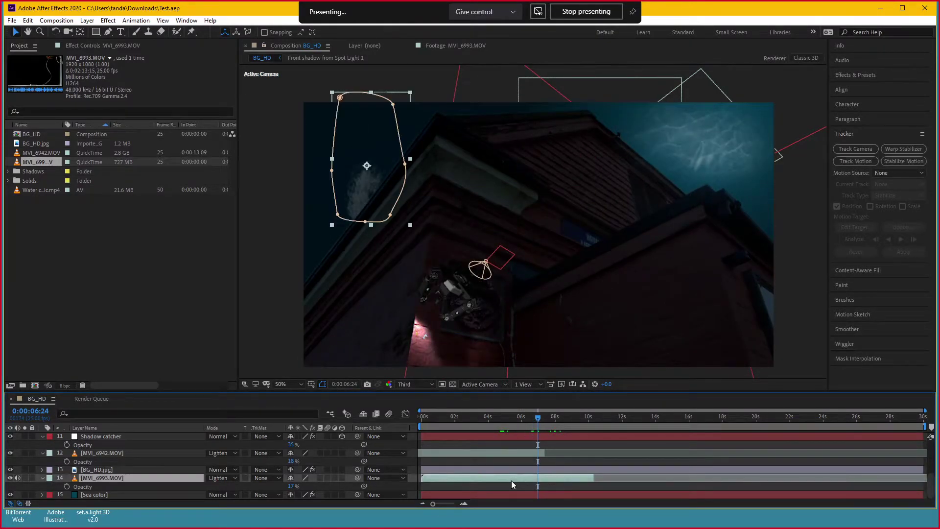
pyautogui.hotkey('ctrl', 'd')
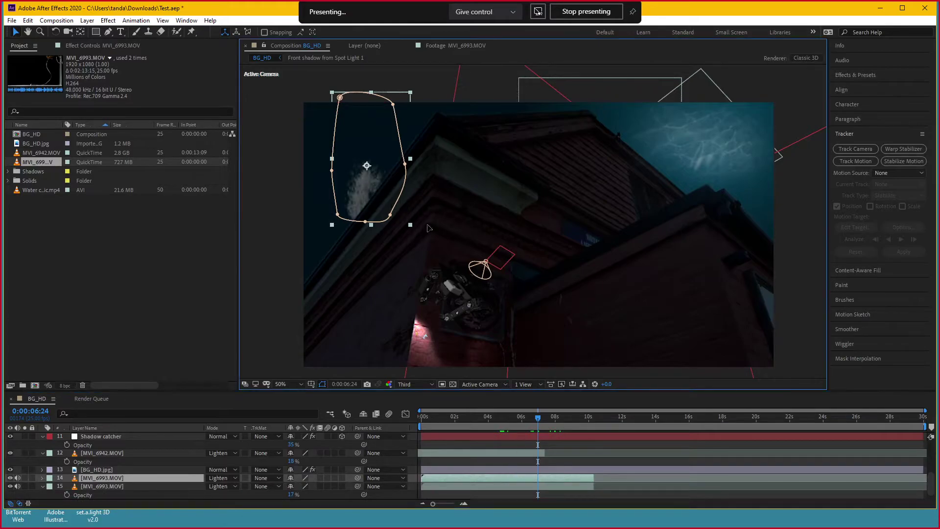
pyautogui.moveTo(383, 213)
pyautogui.mouseDown()
pyautogui.moveTo(649, 338)
pyautogui.moveTo(512, 365)
pyautogui.mouseUp()
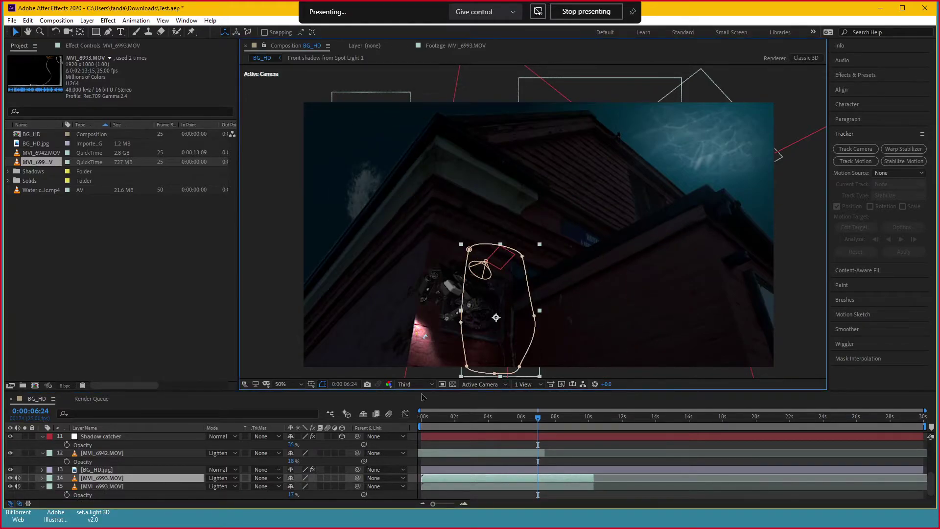
pyautogui.moveTo(125, 479); pyautogui.dragTo(128, 469)
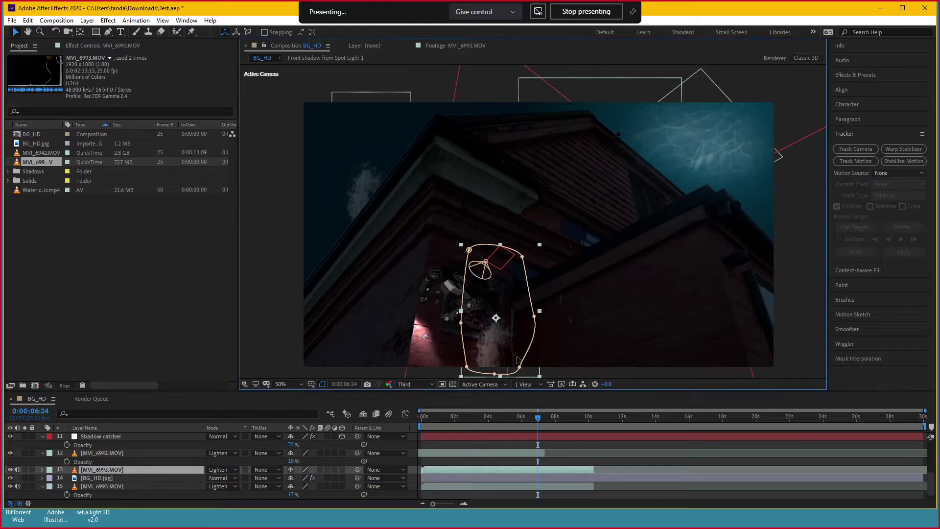
pyautogui.moveTo(491, 352); pyautogui.dragTo(703, 363)
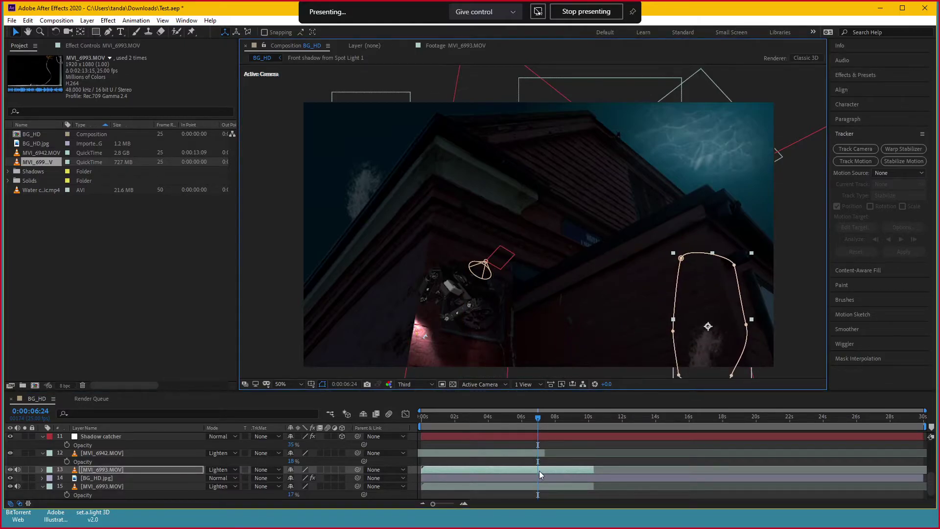
pyautogui.moveTo(539, 472); pyautogui.dragTo(481, 470)
# Check the shadow timing near 0:00:02:19, then duplicate the shadow and slide the copy later
pyautogui.click(424, 426)
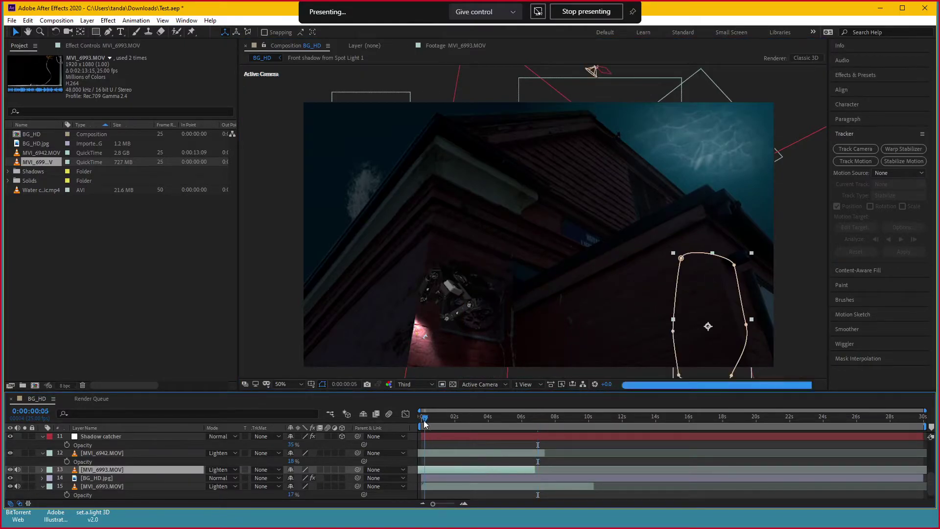
pyautogui.moveTo(442, 418); pyautogui.dragTo(459, 415)
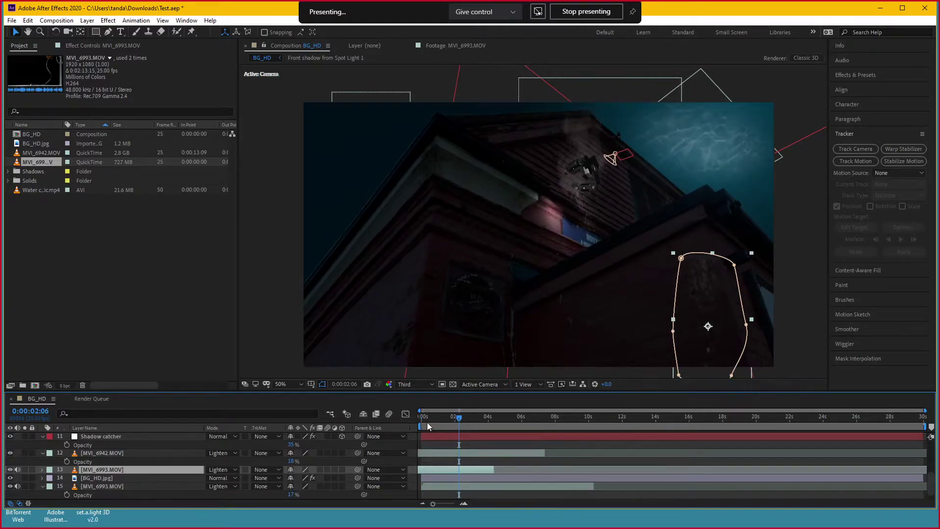
pyautogui.click(424, 418)
pyautogui.click(435, 420)
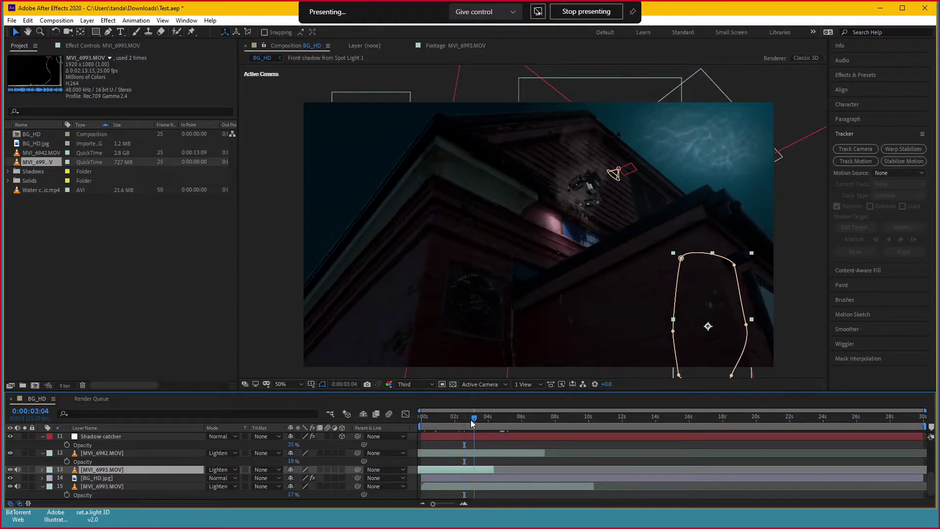
pyautogui.moveTo(471, 419); pyautogui.dragTo(468, 422)
pyautogui.press('space')
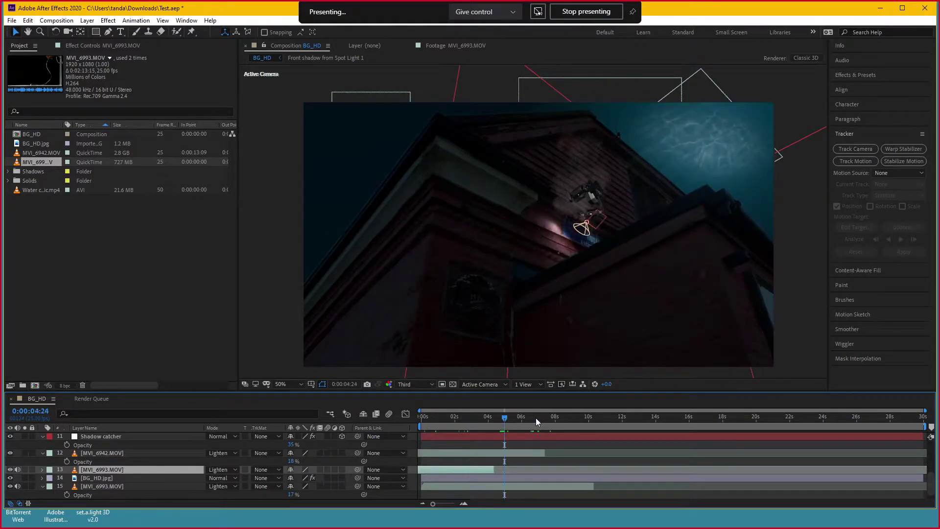
pyautogui.hotkey('ctrl', 'd')
pyautogui.moveTo(494, 469); pyautogui.dragTo(602, 470)
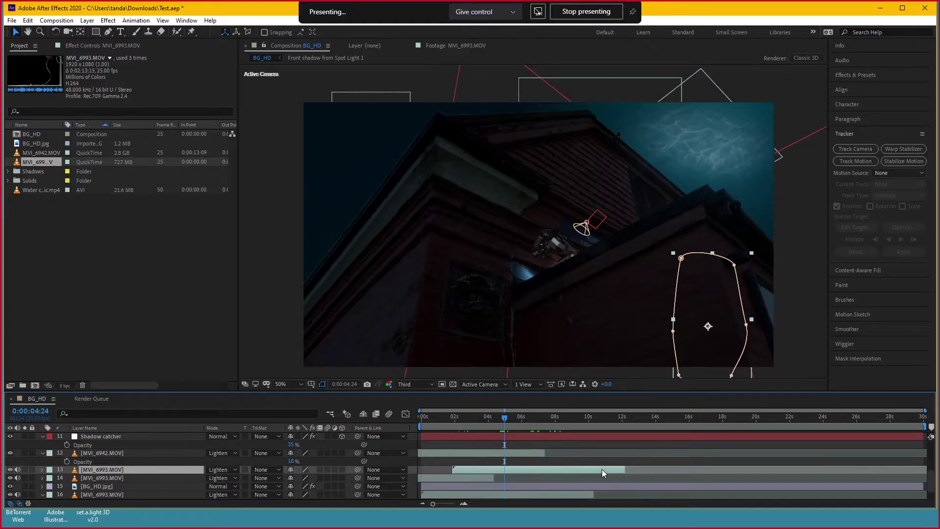
# Move the layer 13 shadow to the building's lower left, starting about one second in
pyautogui.click(561, 419)
pyautogui.moveTo(528, 469); pyautogui.dragTo(590, 469)
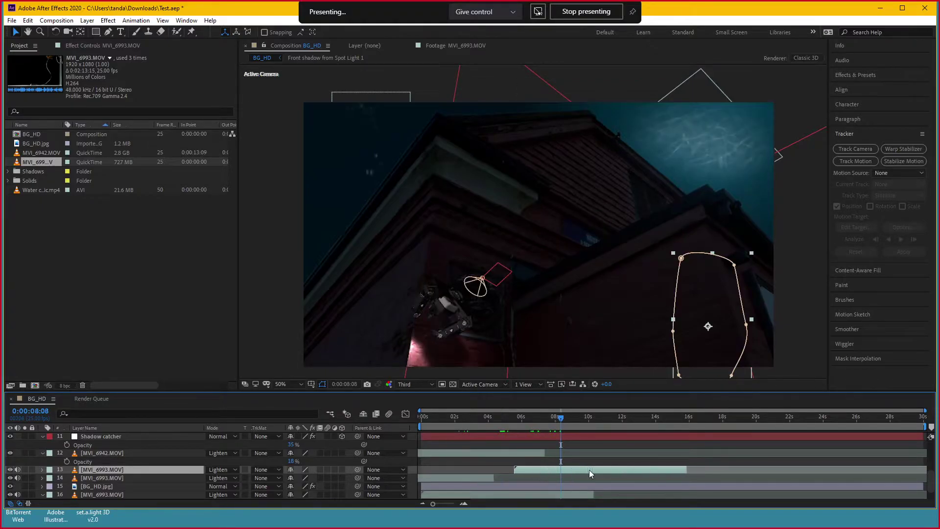
pyautogui.moveTo(695, 354); pyautogui.dragTo(342, 372)
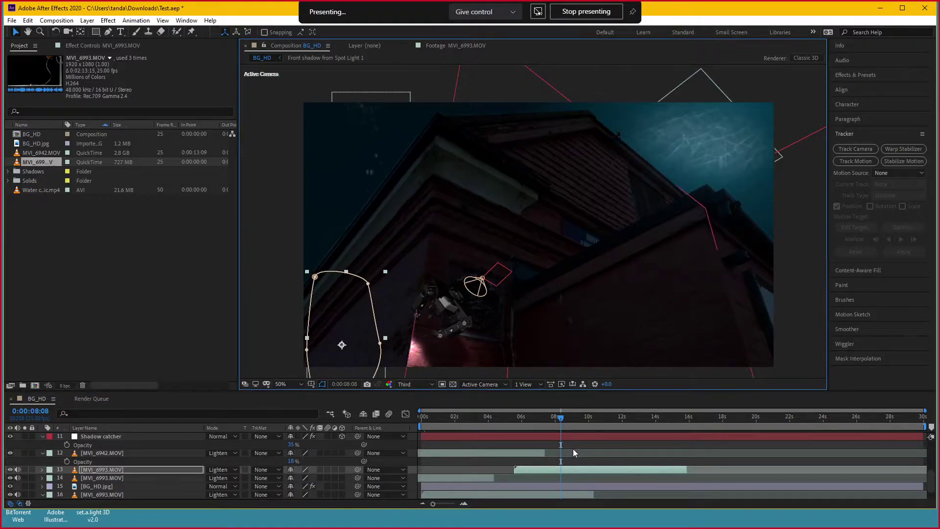
pyautogui.moveTo(609, 471); pyautogui.dragTo(566, 470)
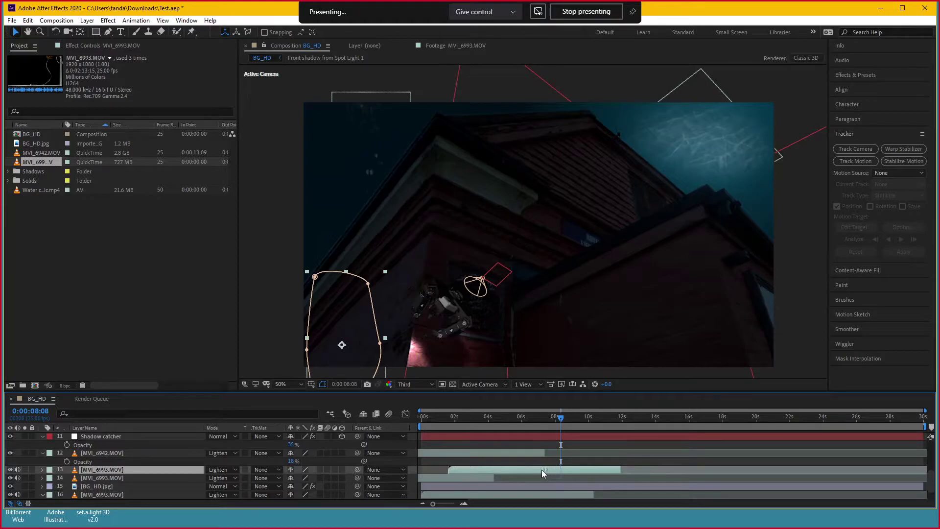
pyautogui.moveTo(566, 471); pyautogui.dragTo(536, 468)
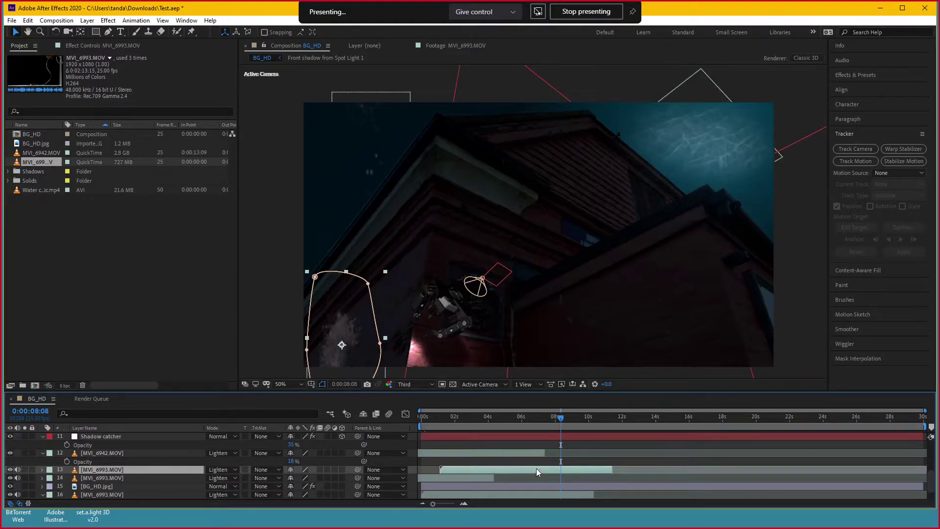
pyautogui.click(636, 478)
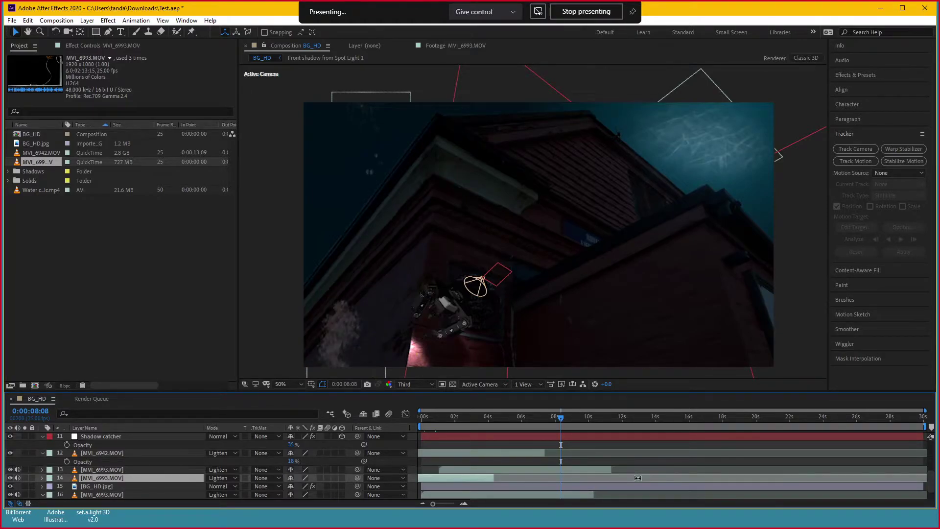
pyautogui.click(610, 460)
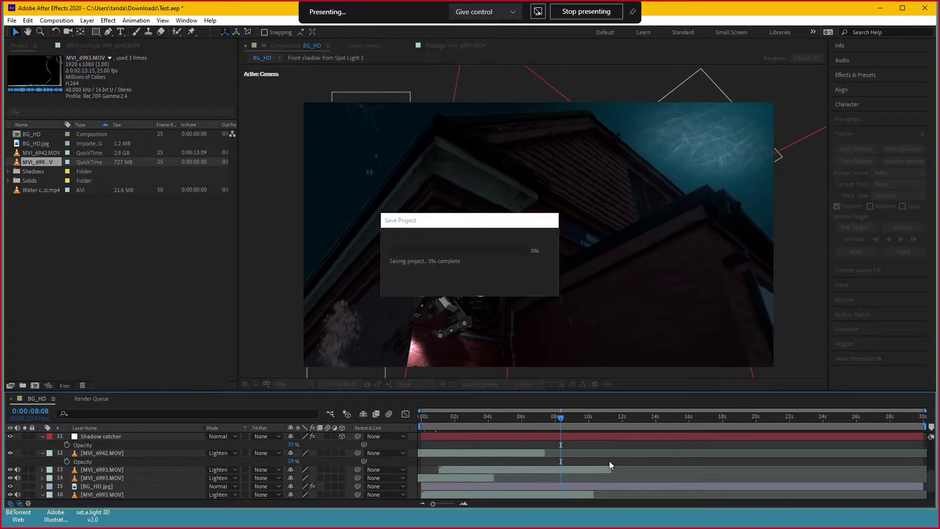
# Import Underwater dust fog.mp4, preview it, and place it above Water caustic.mp4 in BG_HD
pyautogui.doubleClick(142, 256)
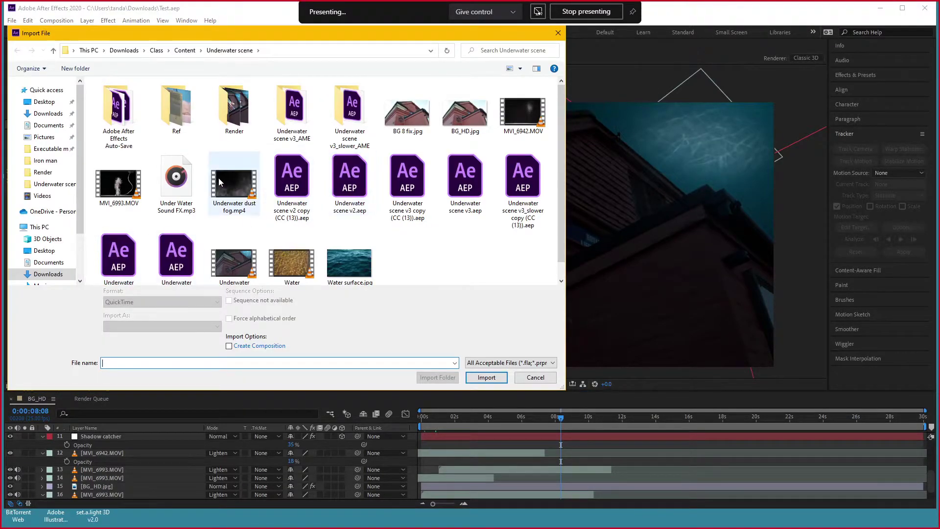
pyautogui.doubleClick(219, 181)
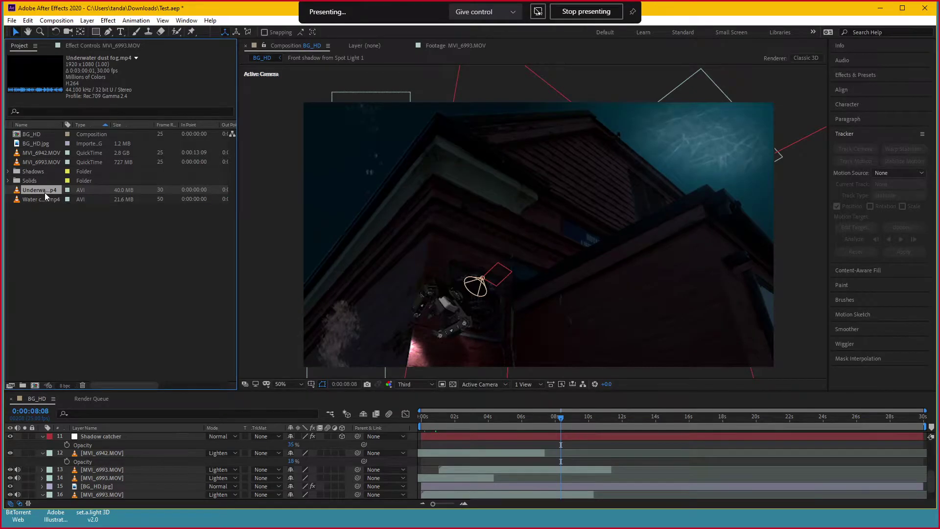
pyautogui.doubleClick(45, 192)
pyautogui.click(343, 365)
pyautogui.moveTo(344, 365)
pyautogui.mouseDown()
pyautogui.moveTo(461, 354)
pyautogui.moveTo(285, 358)
pyautogui.moveTo(368, 367)
pyautogui.mouseUp()
pyautogui.moveTo(46, 190); pyautogui.dragTo(139, 436)
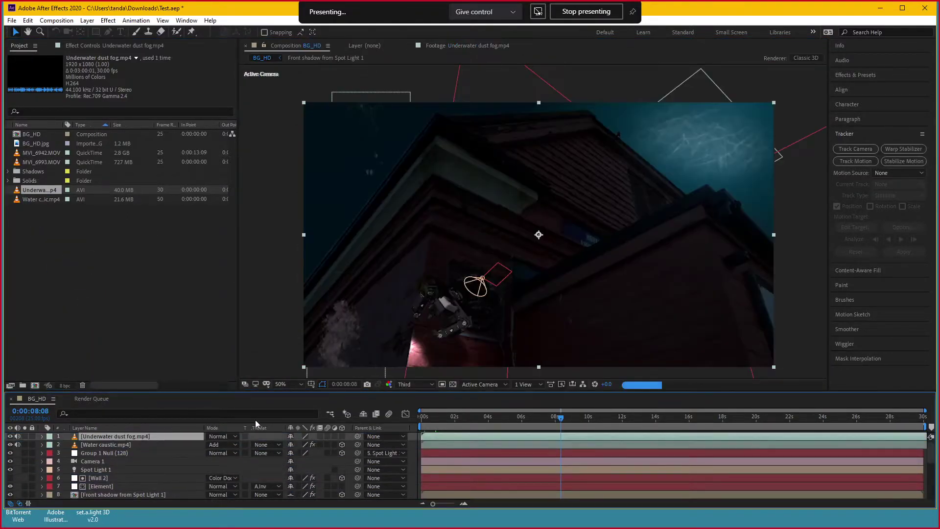
# Set the fog layer's blend mode to Lighten after trying Screen, and lower its opacity to 6%
pyautogui.click(228, 436)
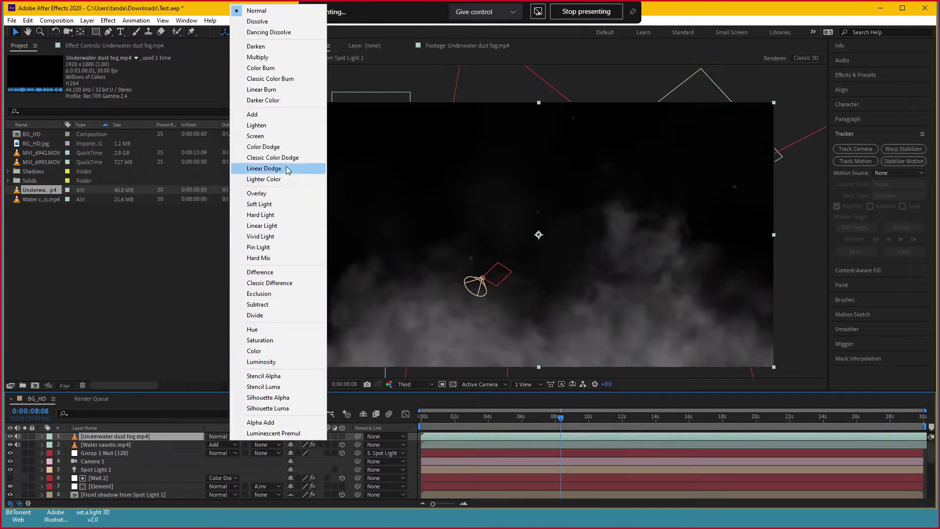
pyautogui.click(284, 131)
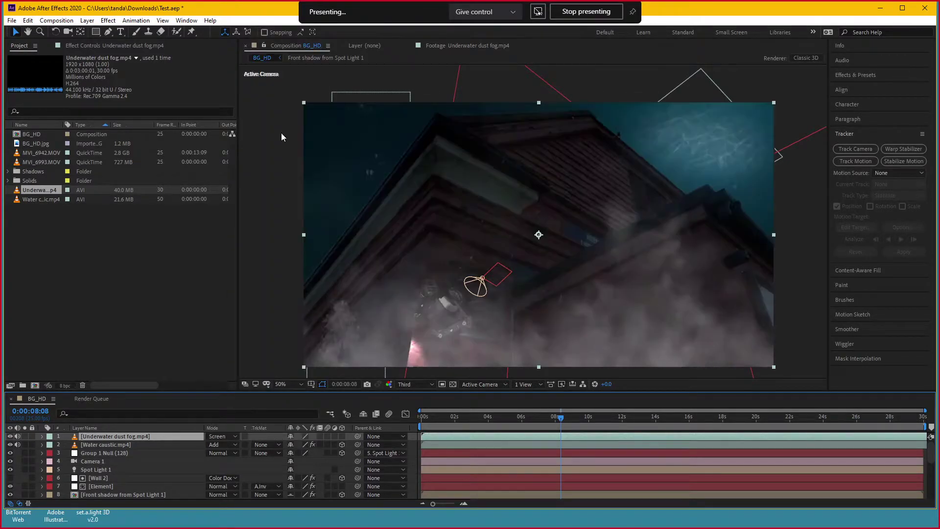
pyautogui.click(228, 436)
pyautogui.click(255, 125)
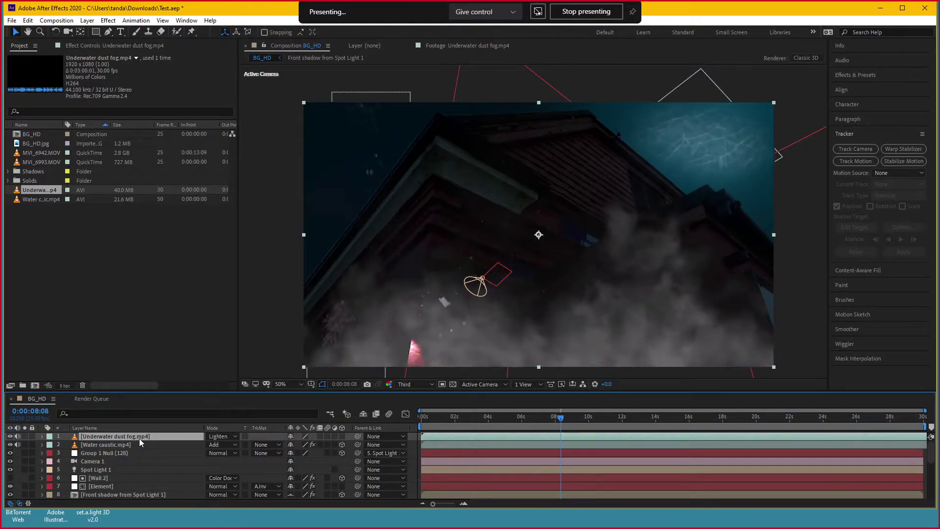
pyautogui.press('t')
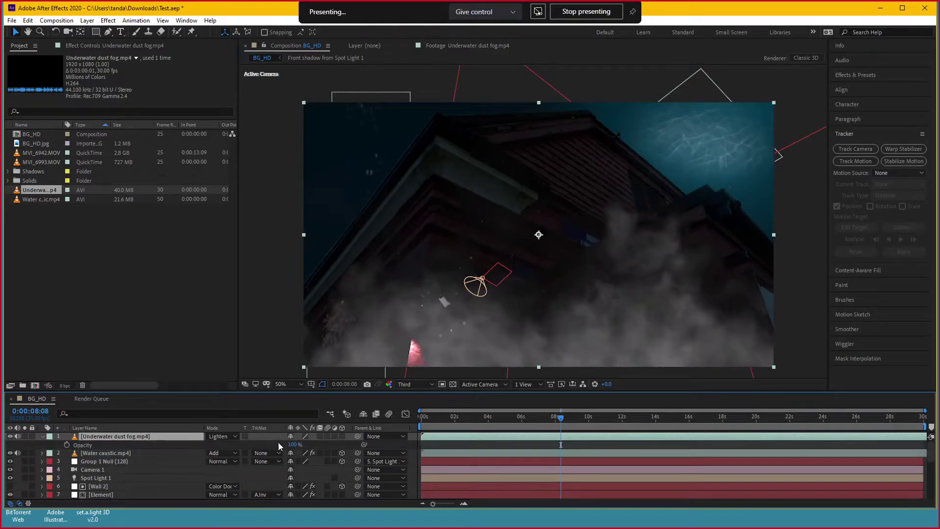
pyautogui.moveTo(293, 445); pyautogui.dragTo(240, 446)
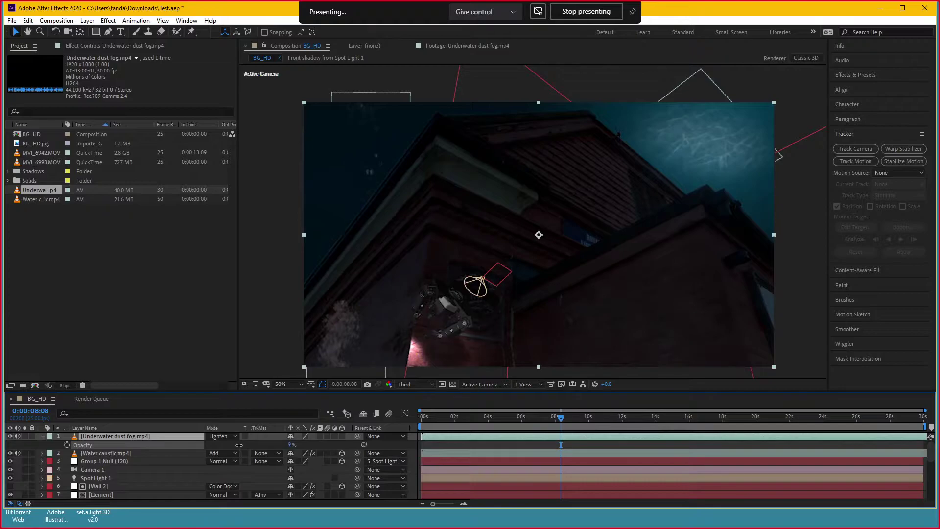
# Hide layer handles and preview the faint fog haze around 0:00:01:17
pyautogui.click(555, 439)
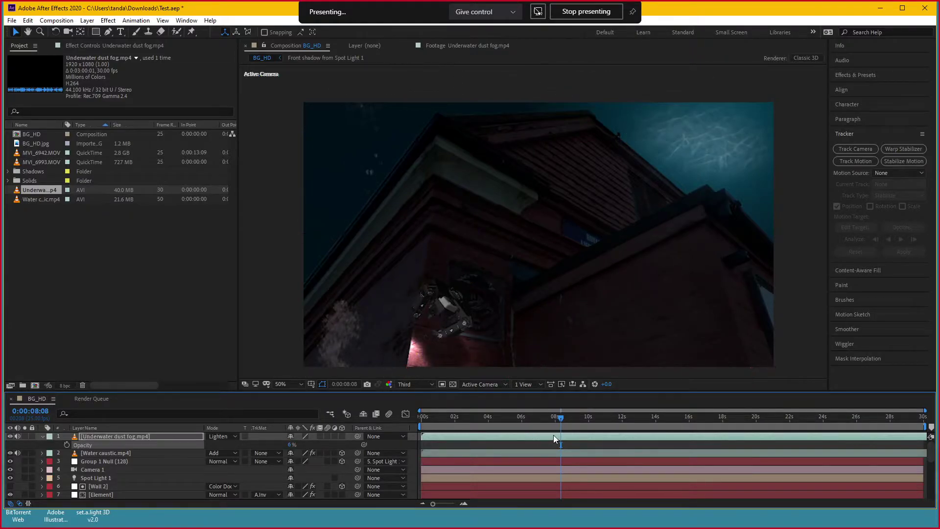
pyautogui.press('space')
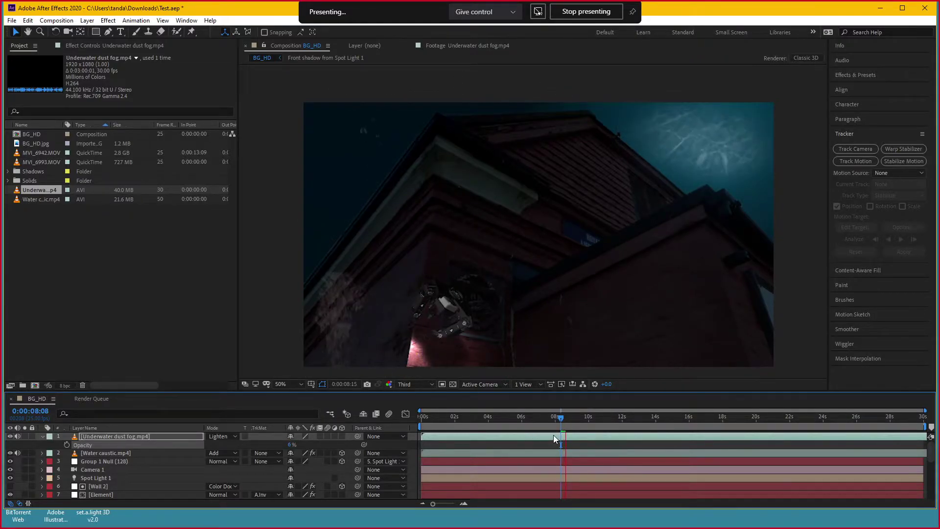
pyautogui.click(447, 417)
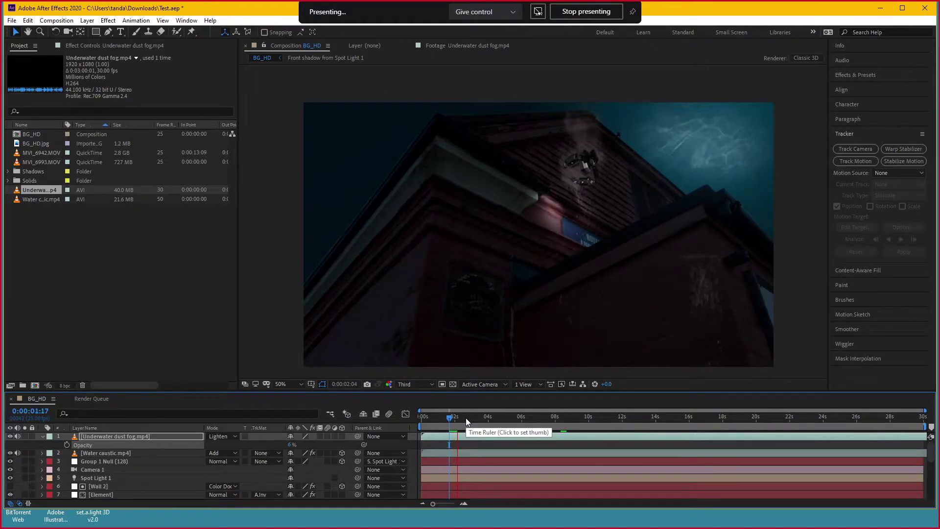
# Stop playback, solo the fog layer to inspect it, then delete it from BG_HD
pyautogui.press('space')
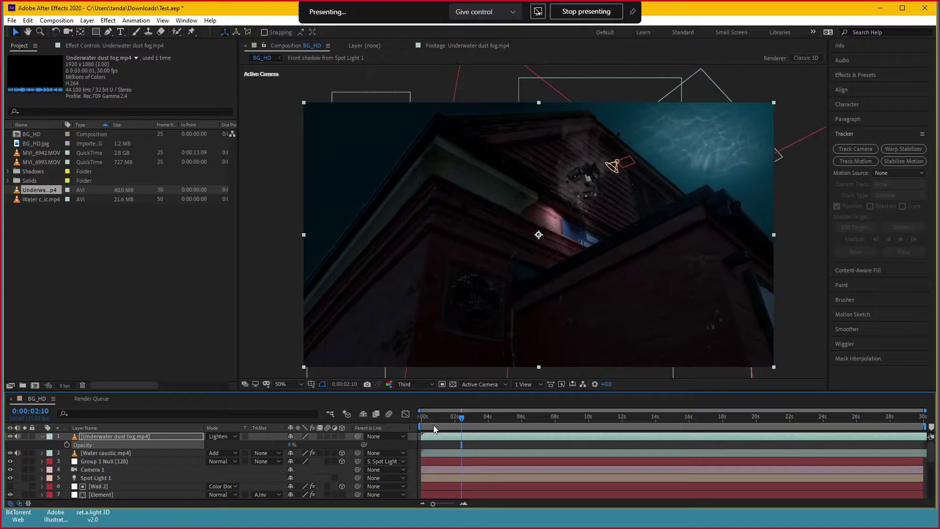
pyautogui.click(25, 437)
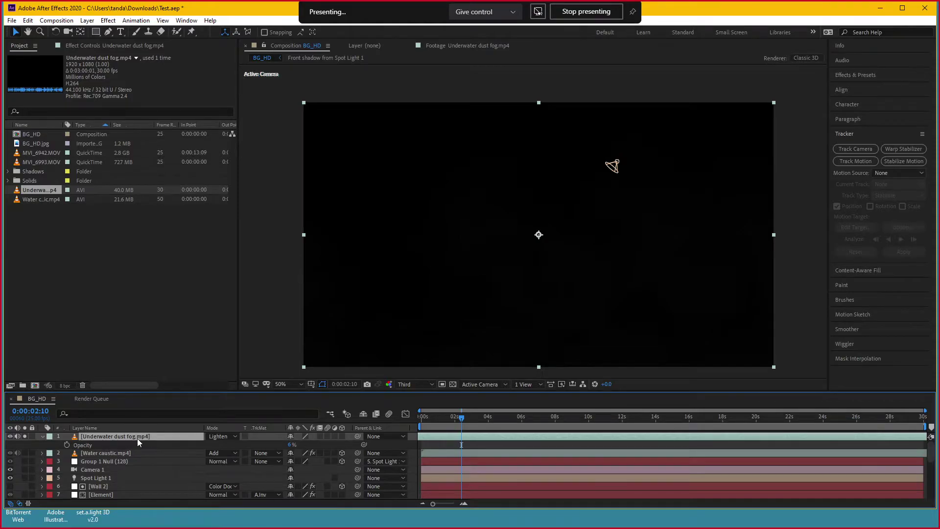
pyautogui.press('Delete')
# Trim the dust fog footage to start at 0:00:03:20 and add it back as BG_HD's top layer
pyautogui.doubleClick(45, 192)
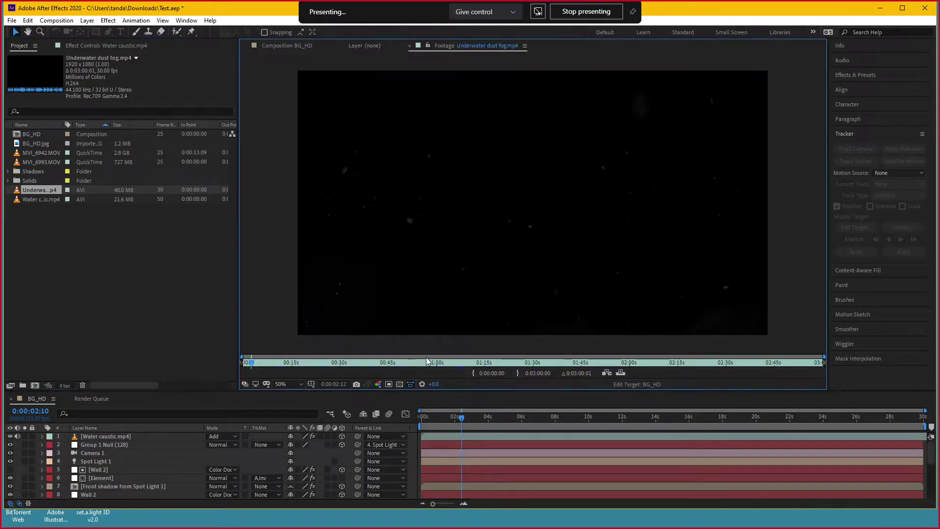
pyautogui.moveTo(329, 364); pyautogui.dragTo(256, 373)
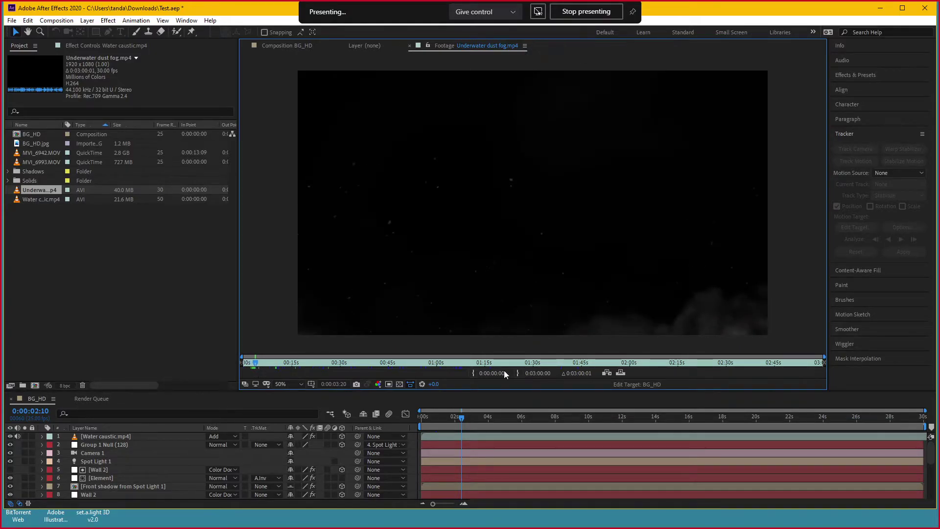
pyautogui.click(473, 374)
pyautogui.moveTo(45, 196); pyautogui.dragTo(72, 246)
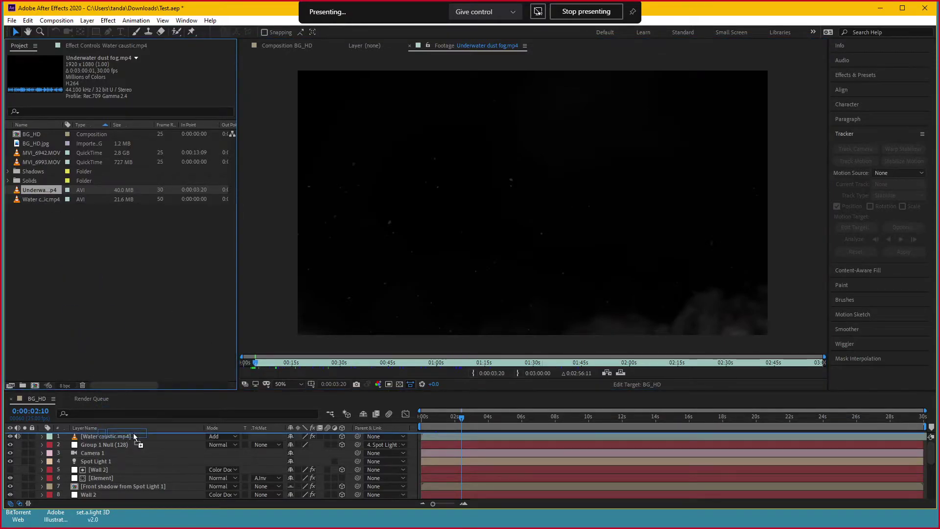
pyautogui.moveTo(132, 428); pyautogui.dragTo(133, 433)
# Set the re-added fog layer to Lighten blending with 29% opacity
pyautogui.click(436, 416)
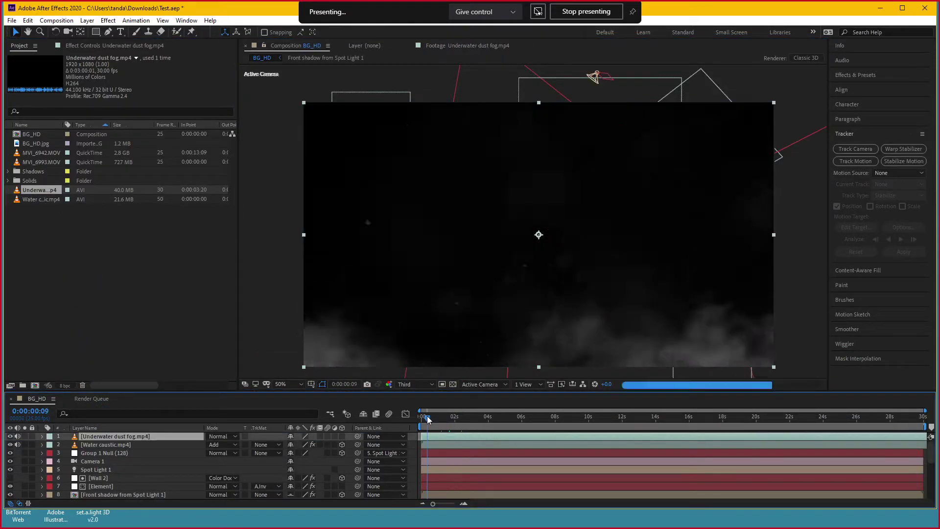
pyautogui.click(227, 438)
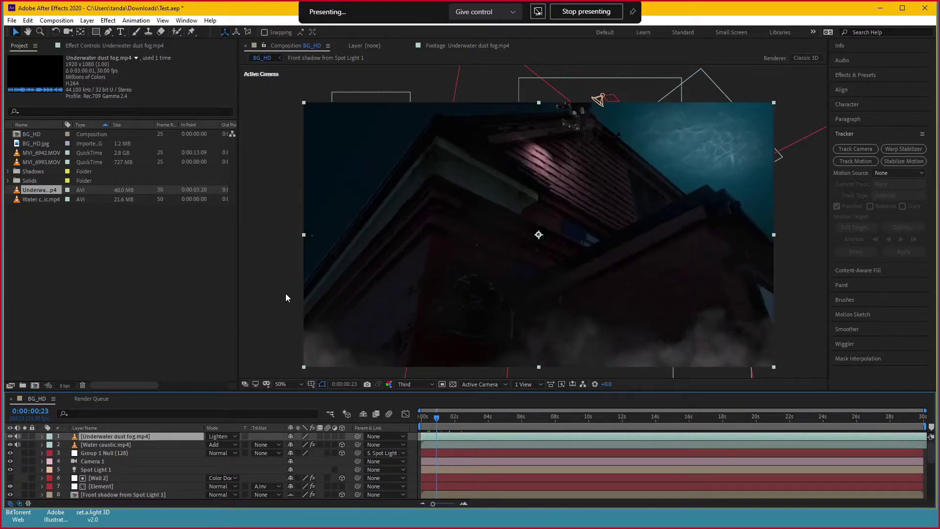
pyautogui.click(219, 436)
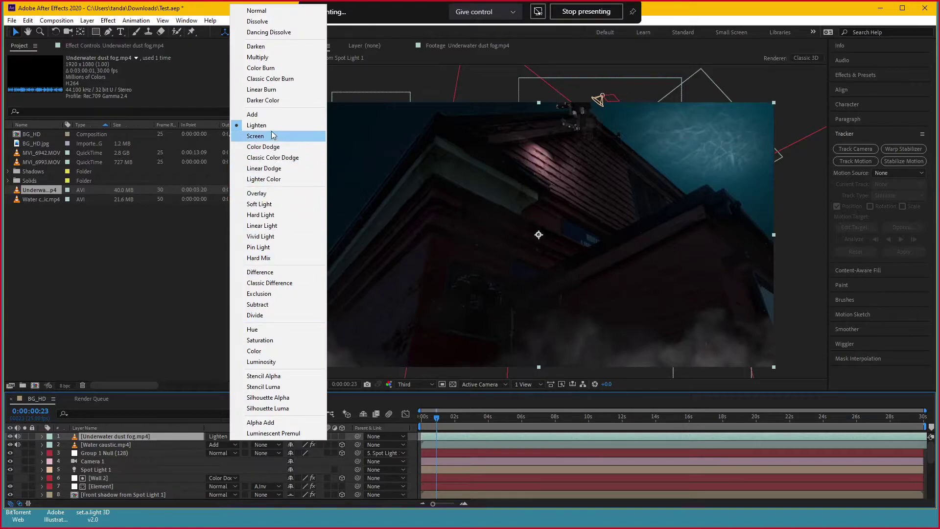
pyautogui.click(265, 136)
pyautogui.click(91, 398)
pyautogui.click(36, 399)
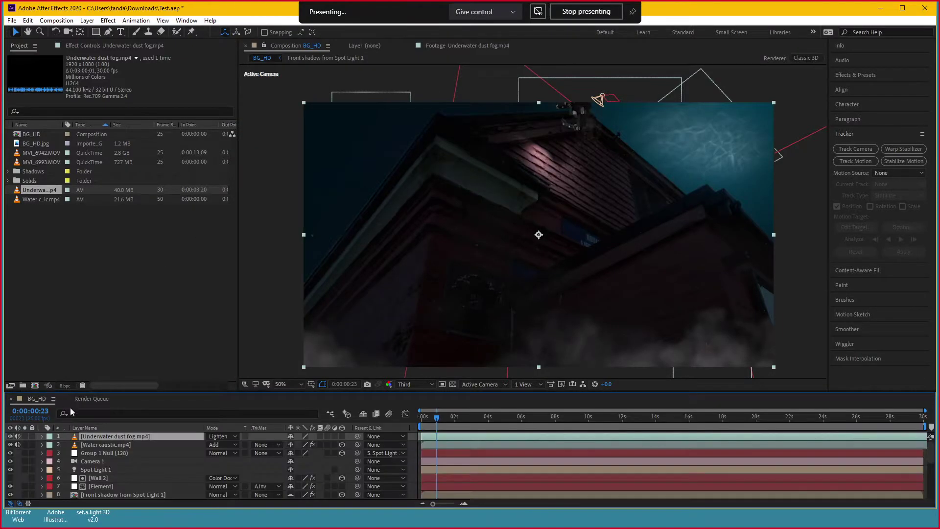
pyautogui.press('t')
pyautogui.moveTo(291, 446); pyautogui.dragTo(257, 446)
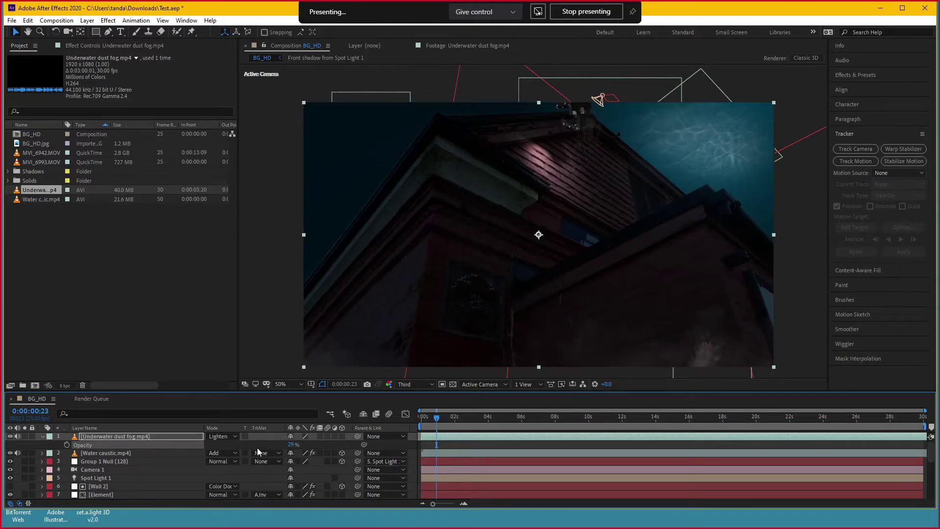
# Scrub the timeline between about 1.5 and 4.5 seconds to review the fog over the building
pyautogui.moveTo(446, 421); pyautogui.dragTo(574, 422)
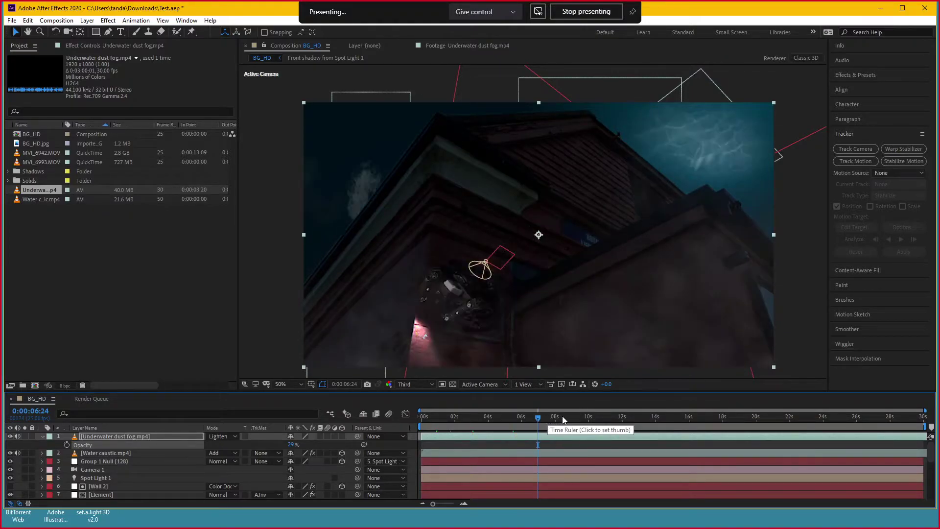
pyautogui.click(498, 418)
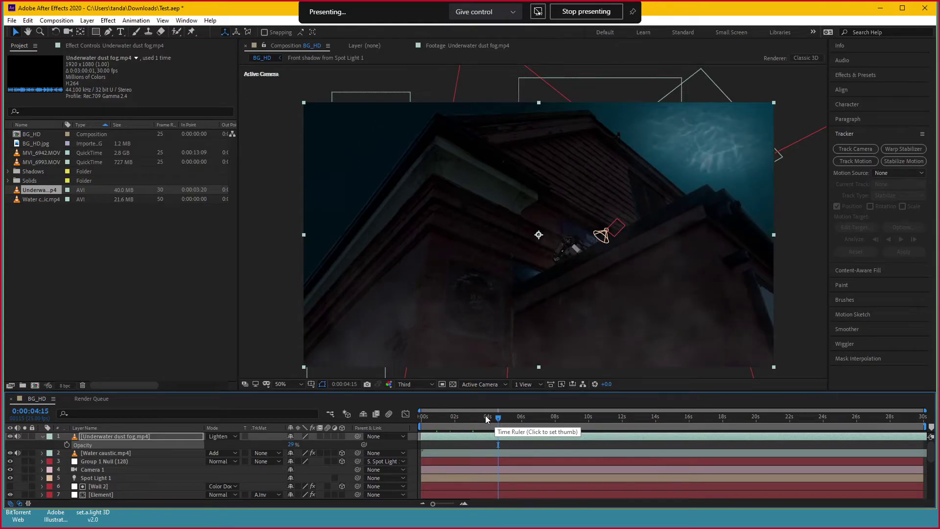
pyautogui.click(471, 419)
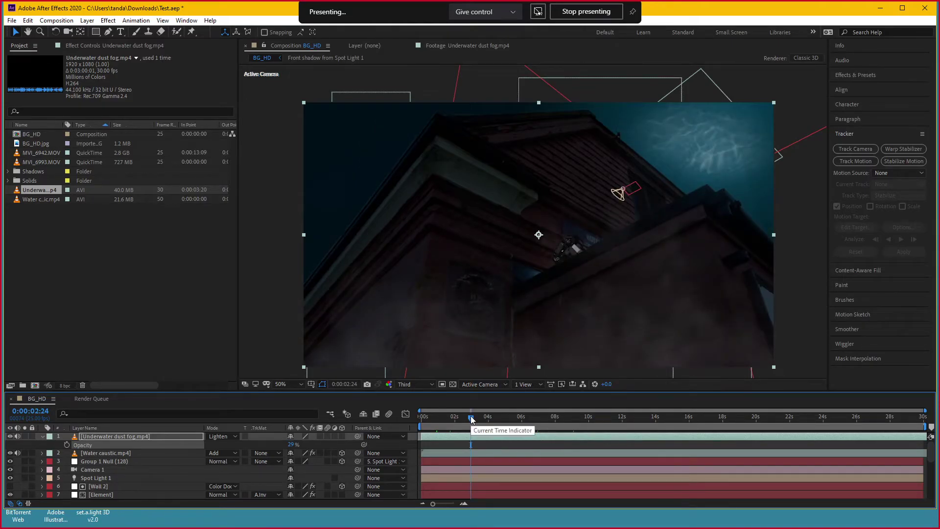
pyautogui.moveTo(471, 419); pyautogui.dragTo(449, 420)
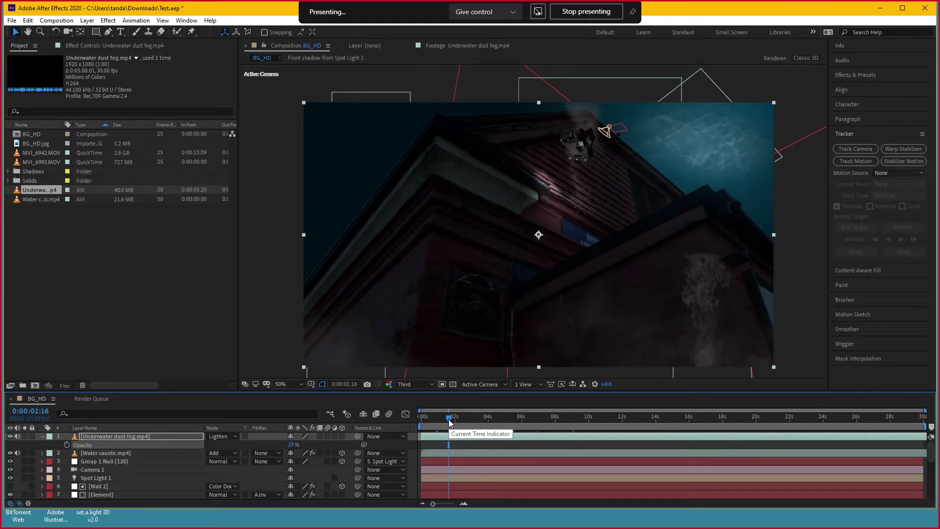
pyautogui.scroll(-1, 110, 469)
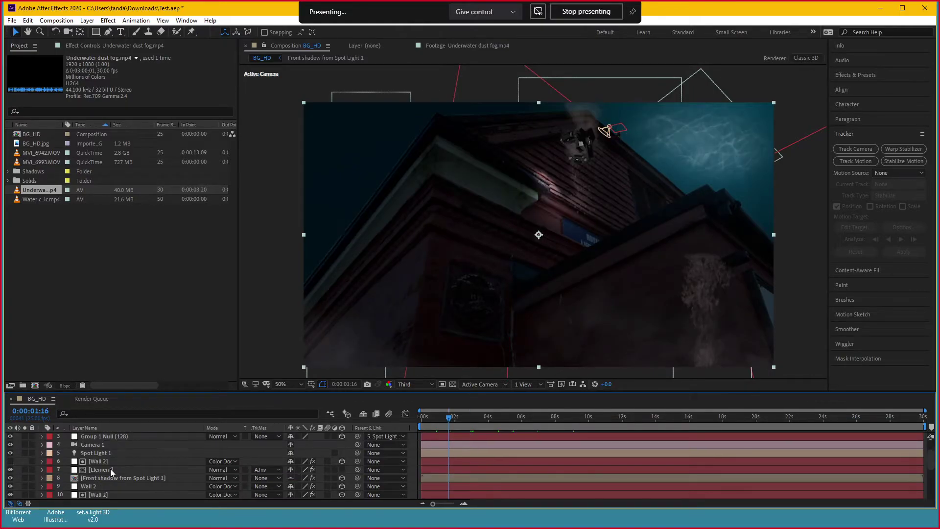
pyautogui.scroll(1, 119, 463)
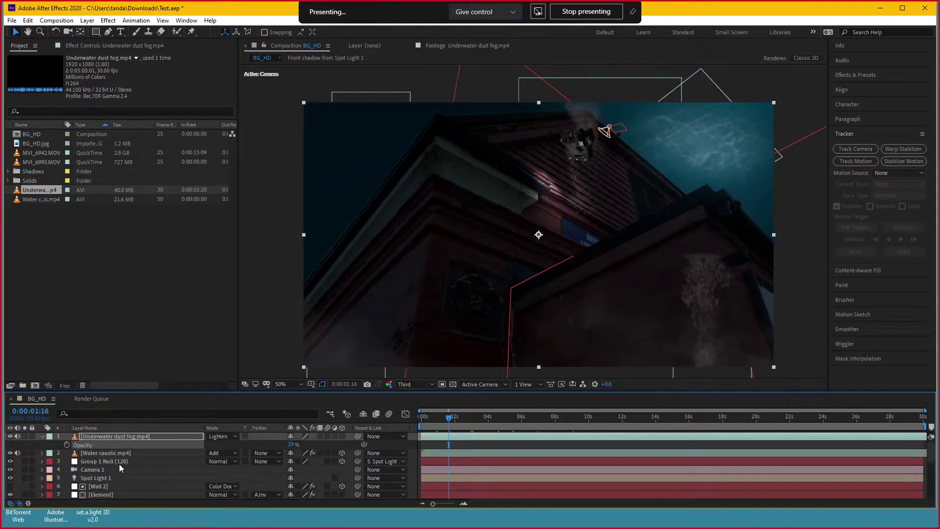
# Duplicate the Water caustic.mp4 layer and delete the Shine effect from the copy
pyautogui.click(122, 461)
pyautogui.click(128, 454)
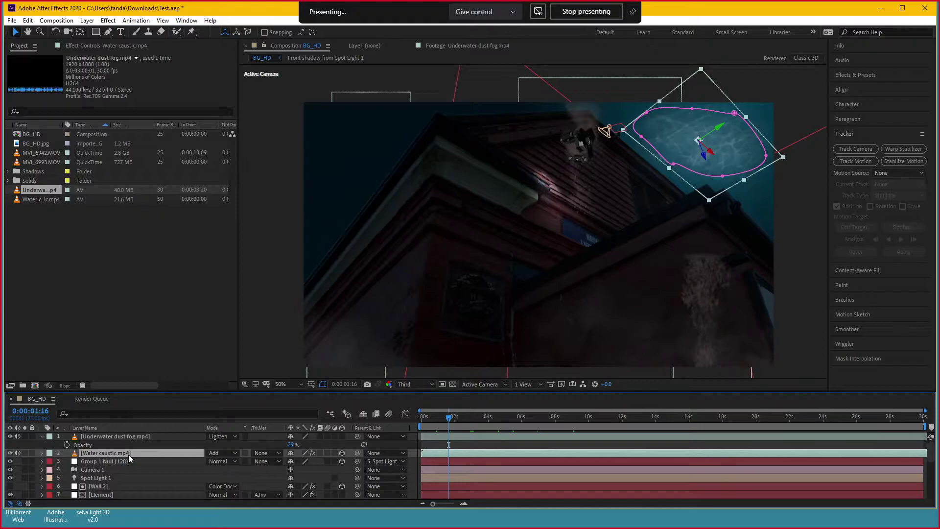
pyautogui.hotkey('ctrl', 'd')
pyautogui.click(125, 461)
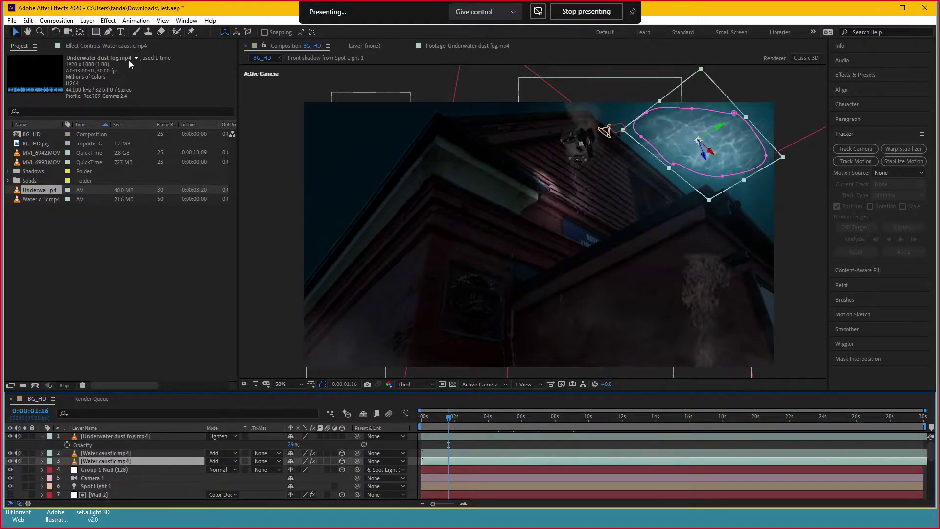
pyautogui.click(114, 46)
pyautogui.click(40, 125)
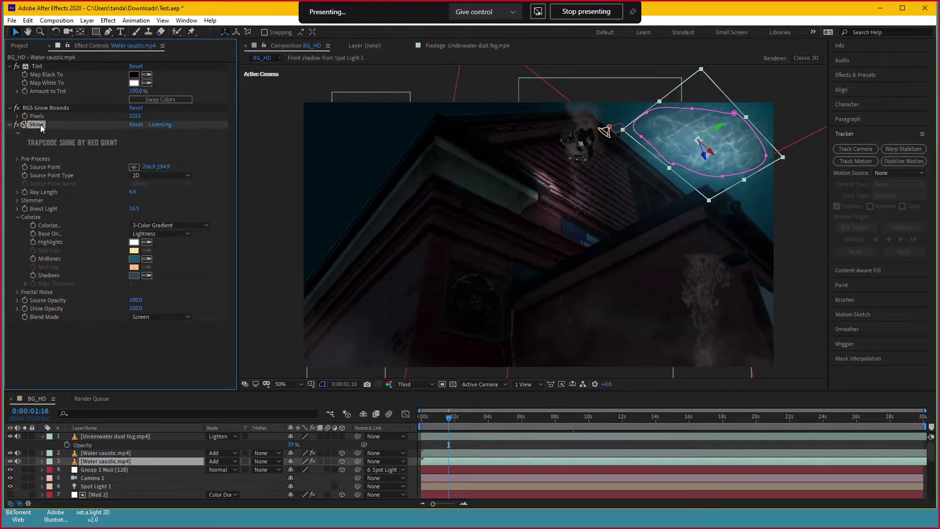
pyautogui.press('Delete')
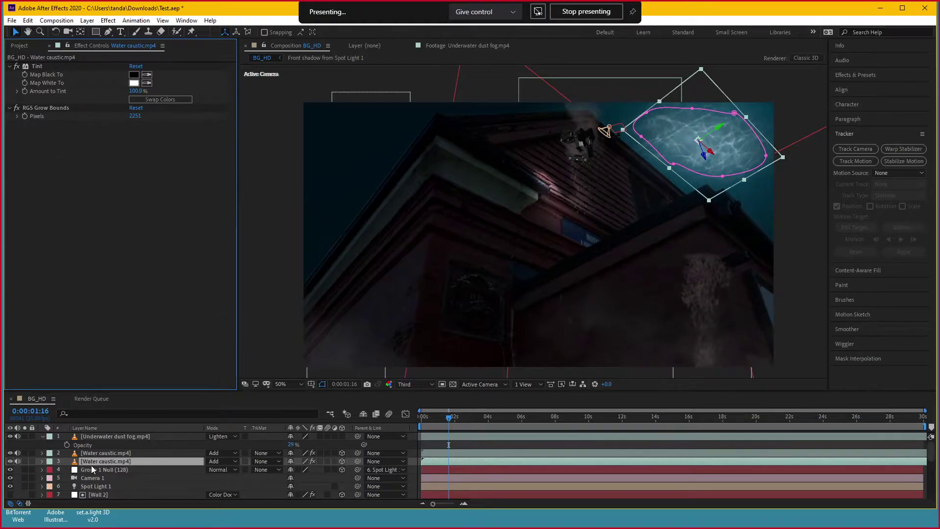
# Toggle the duplicate caustic layer off and on to compare, then select the dust fog layer
pyautogui.click(91, 469)
pyautogui.click(55, 463)
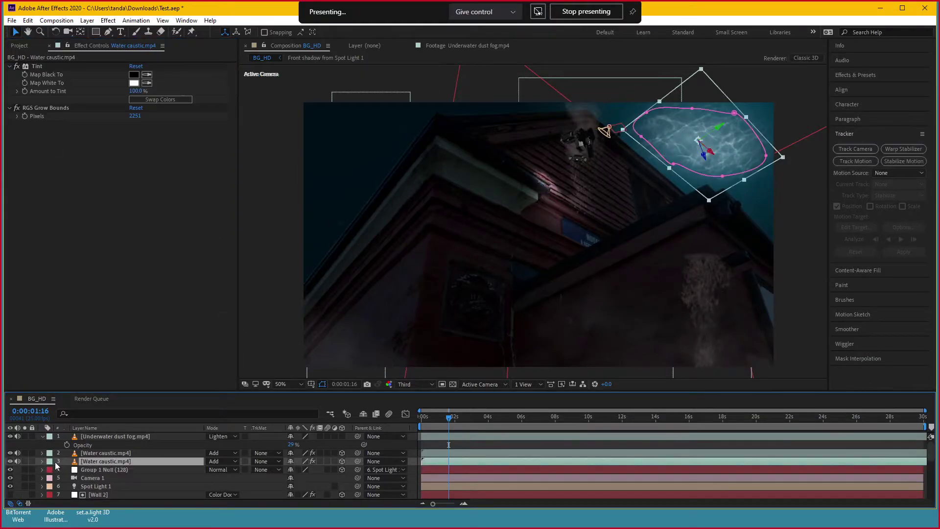
pyautogui.click(10, 461)
pyautogui.click(10, 461)
pyautogui.click(806, 346)
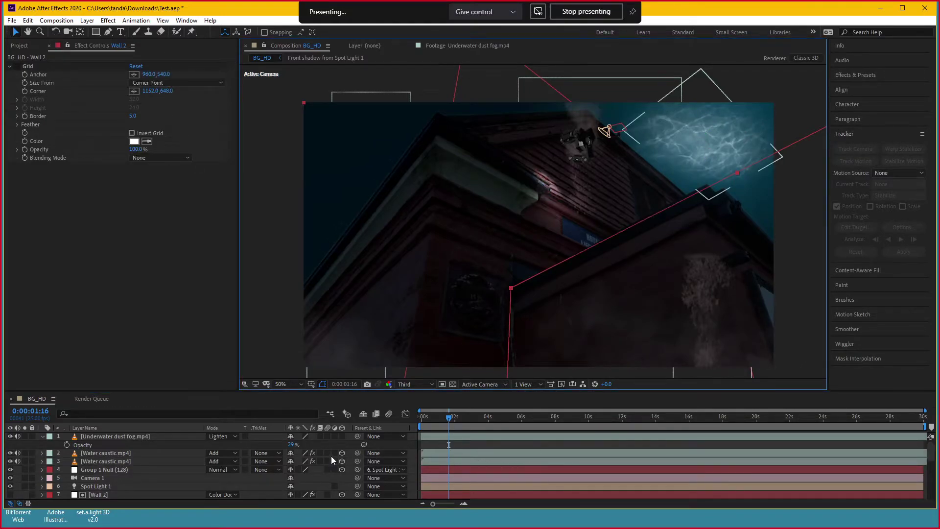
pyautogui.click(122, 438)
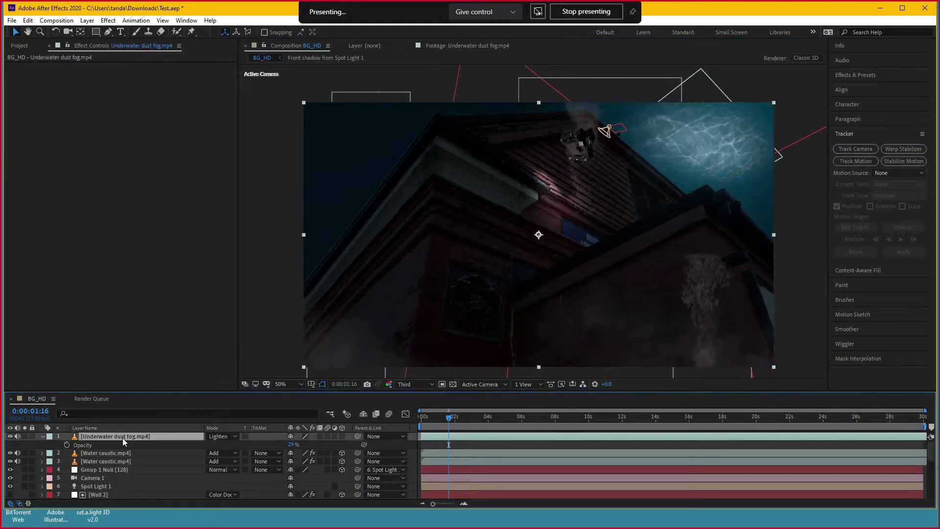
# Add a Color Correction Tint effect to the fog layer with a blue Map White To colour
pyautogui.click(108, 20)
pyautogui.moveTo(144, 146)
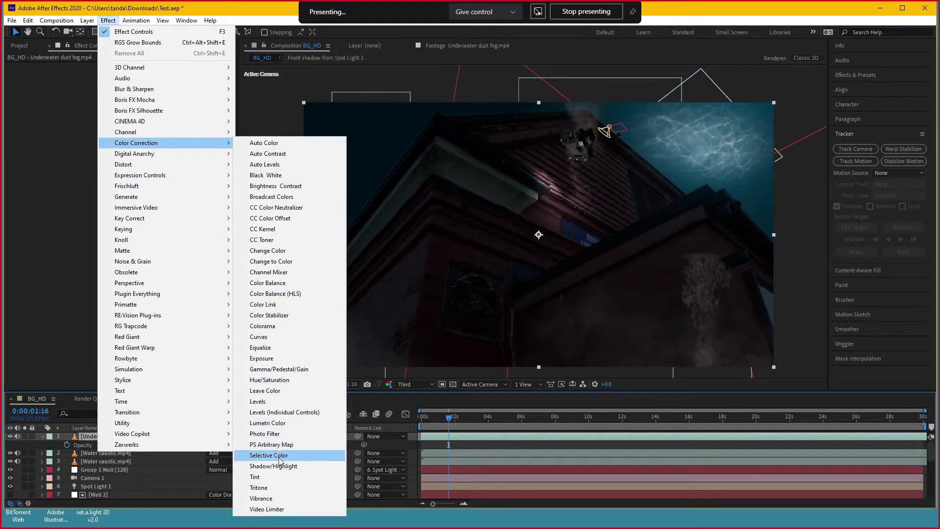
pyautogui.click(277, 477)
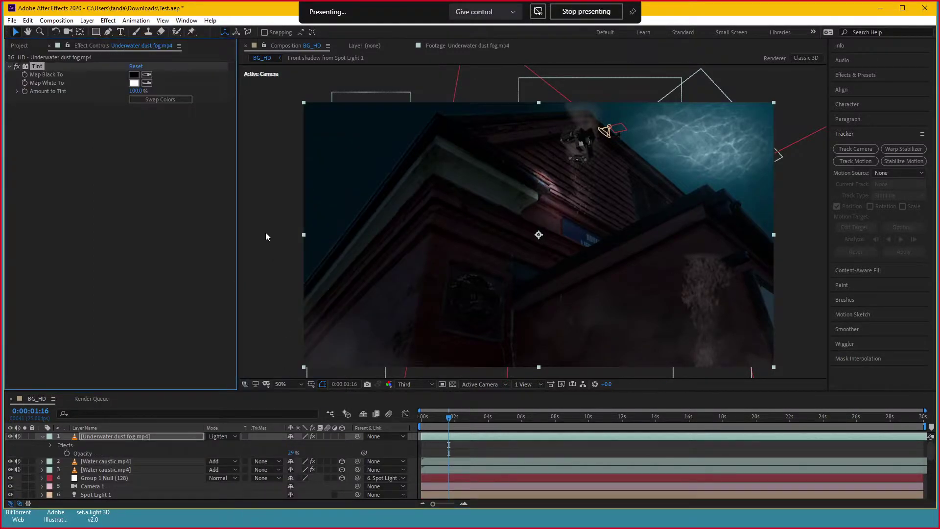
pyautogui.click(146, 83)
pyautogui.click(368, 161)
pyautogui.click(134, 83)
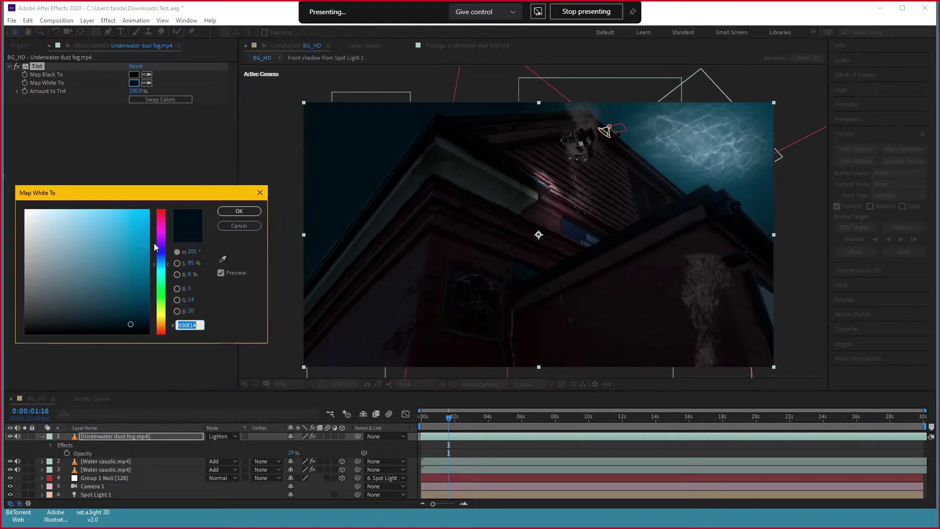
pyautogui.moveTo(133, 293); pyautogui.dragTo(145, 258)
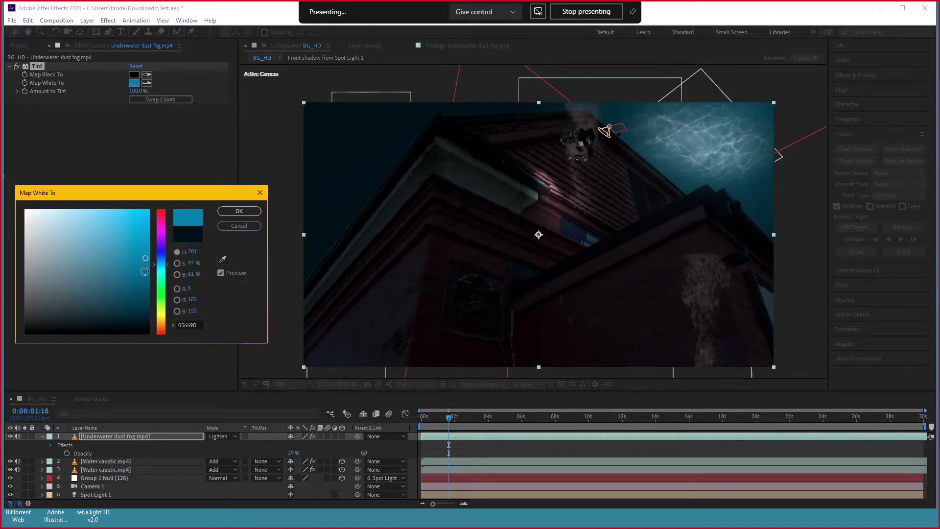
pyautogui.moveTo(168, 265); pyautogui.dragTo(169, 269)
pyautogui.click(240, 211)
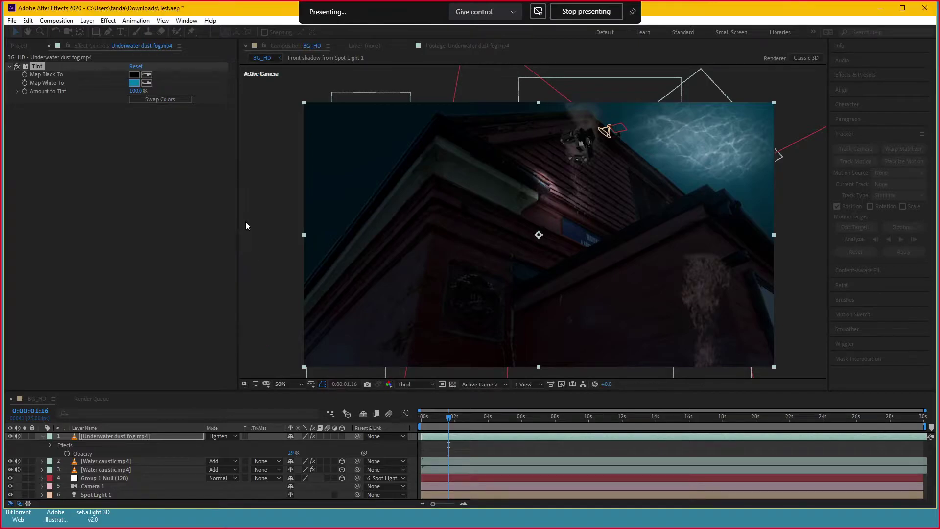
# Raise the fog's opacity to 47% and darken Map White To to #085271, then preview
pyautogui.moveTo(291, 453); pyautogui.dragTo(298, 453)
pyautogui.click(133, 83)
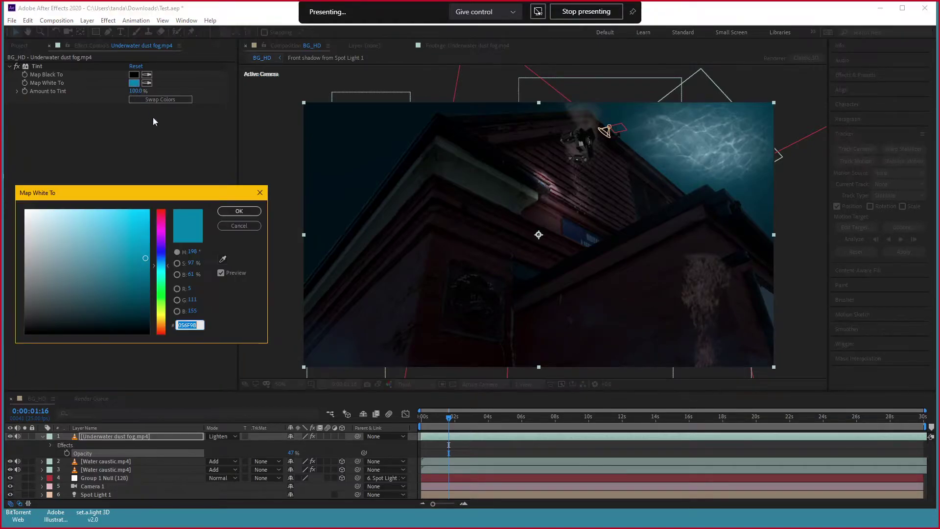
pyautogui.click(140, 283)
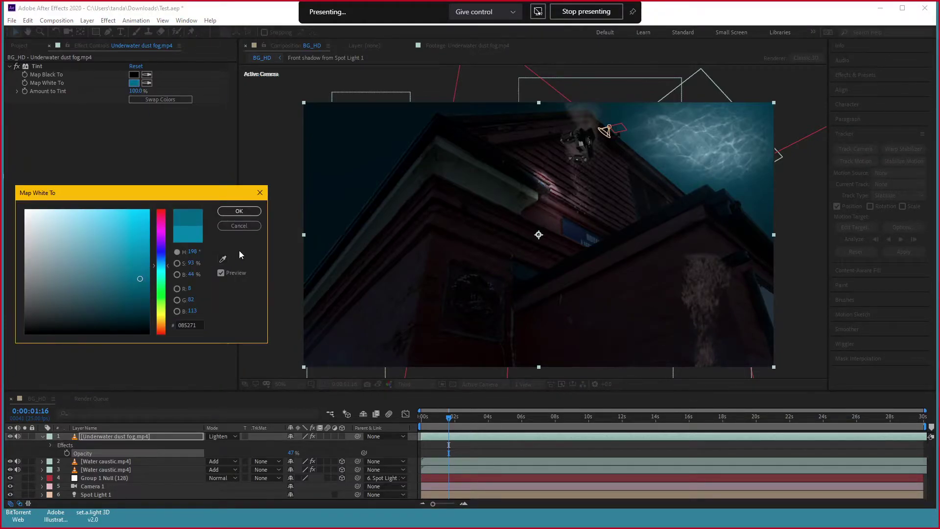
pyautogui.click(239, 211)
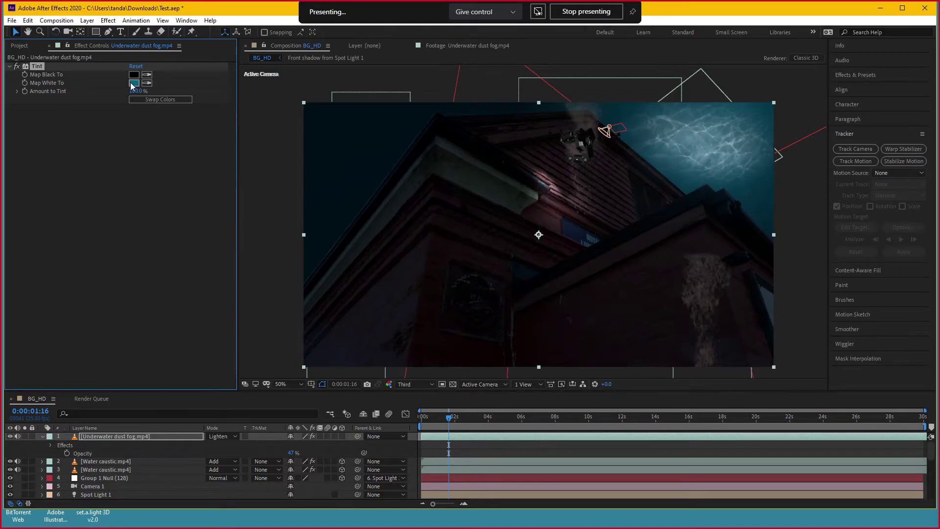
pyautogui.moveTo(431, 420); pyautogui.dragTo(557, 420)
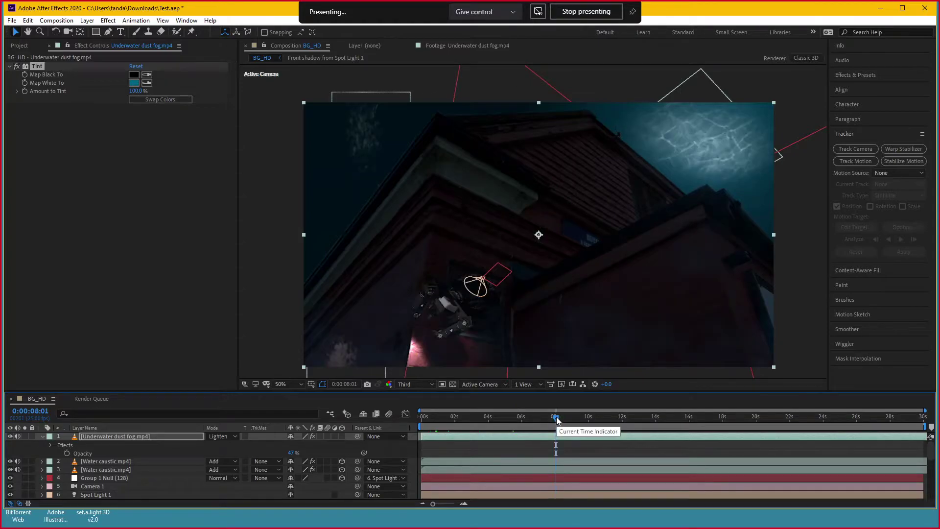
pyautogui.click(590, 421)
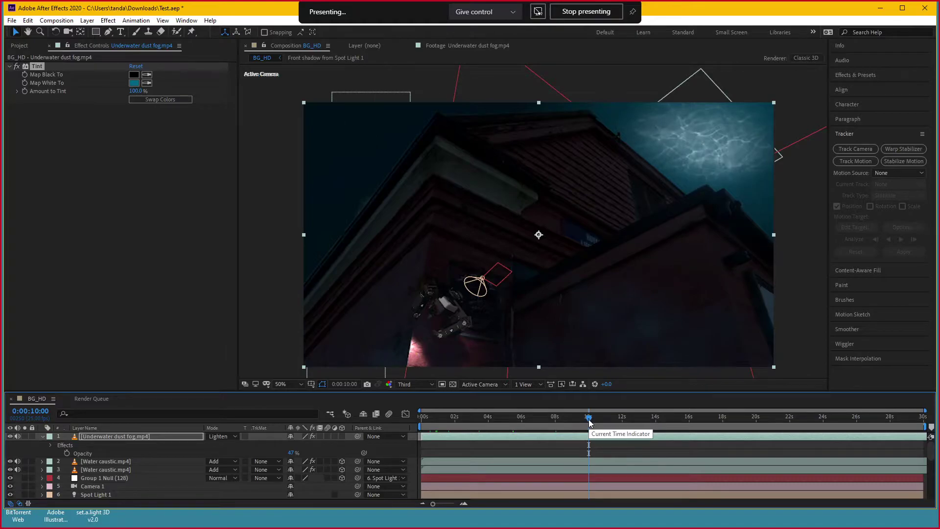
pyautogui.moveTo(589, 422); pyautogui.dragTo(495, 420)
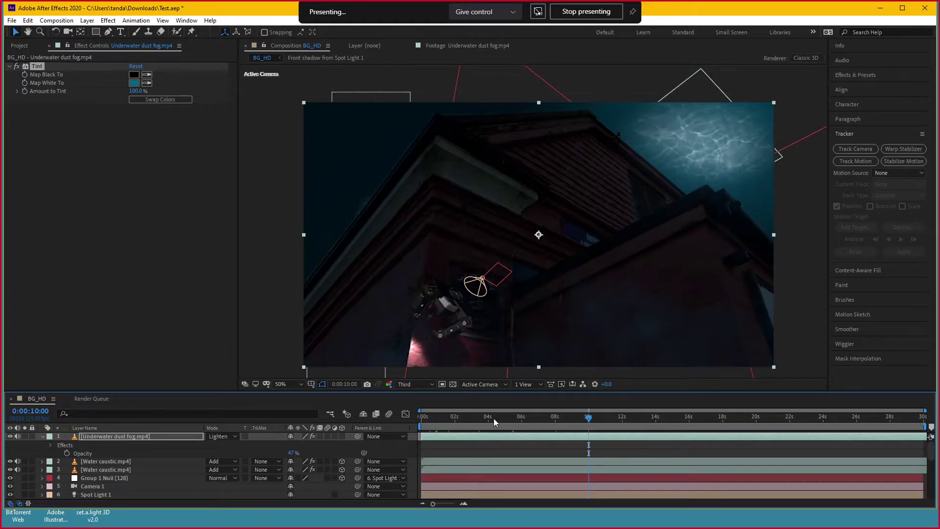
pyautogui.click(445, 416)
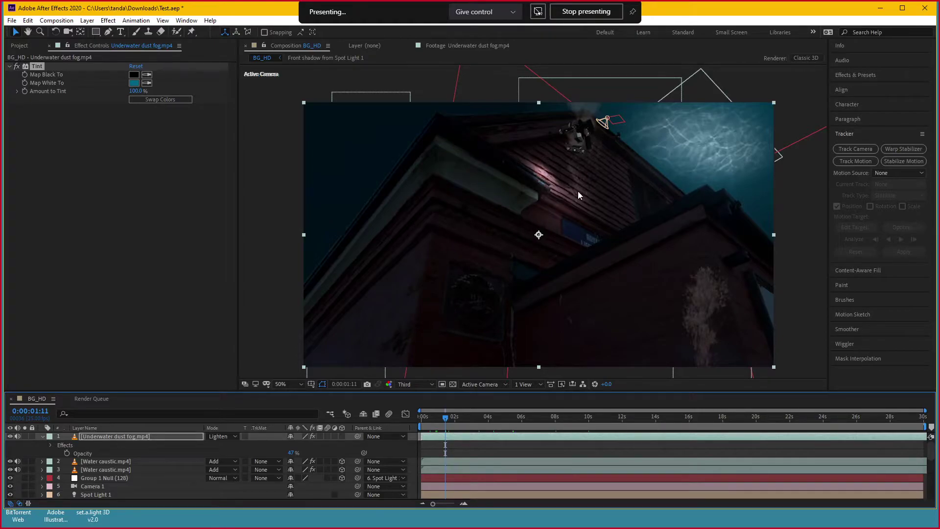
pyautogui.moveTo(445, 417); pyautogui.dragTo(421, 420)
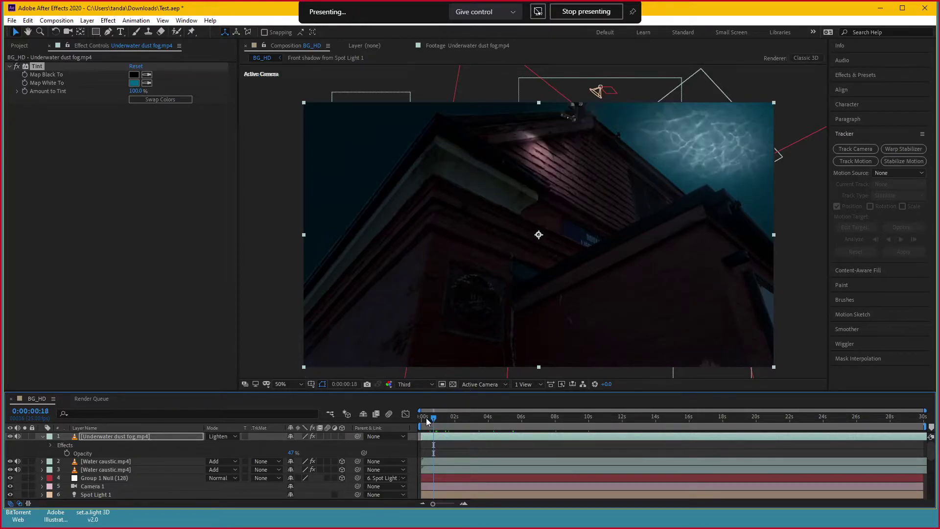
pyautogui.press('space')
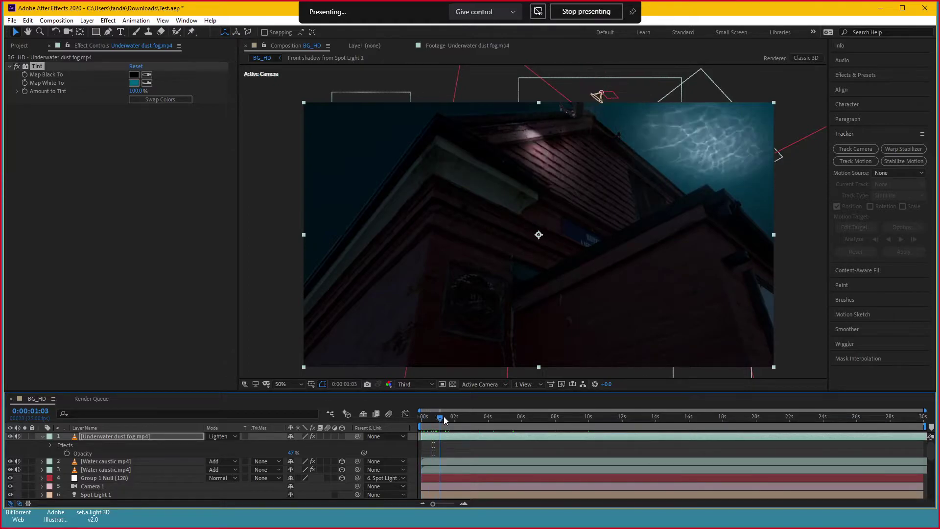
pyautogui.press('space')
pyautogui.click(480, 410)
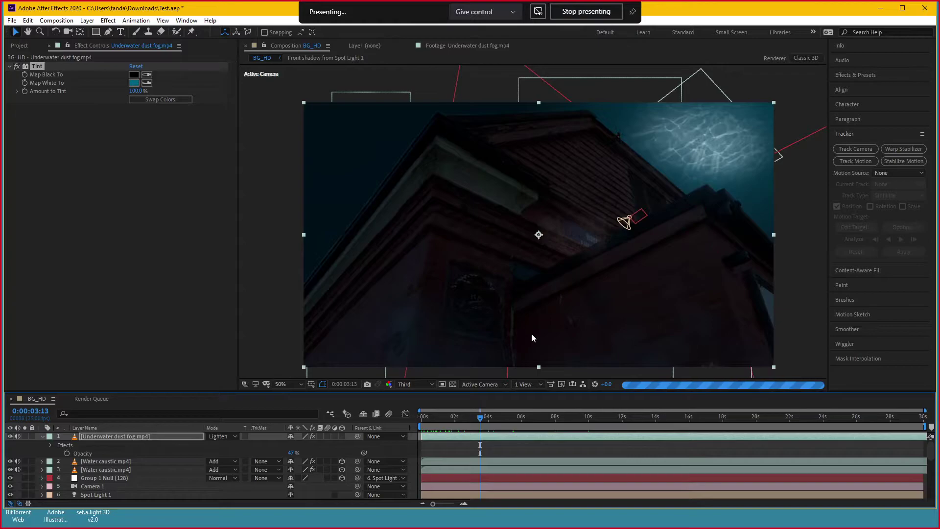
pyautogui.scroll(-3, 167, 449)
# Duplicate BG_HD.jpg, disable Exposure and Curves on the copy, and move it below Sea color
pyautogui.scroll(-3, 167, 449)
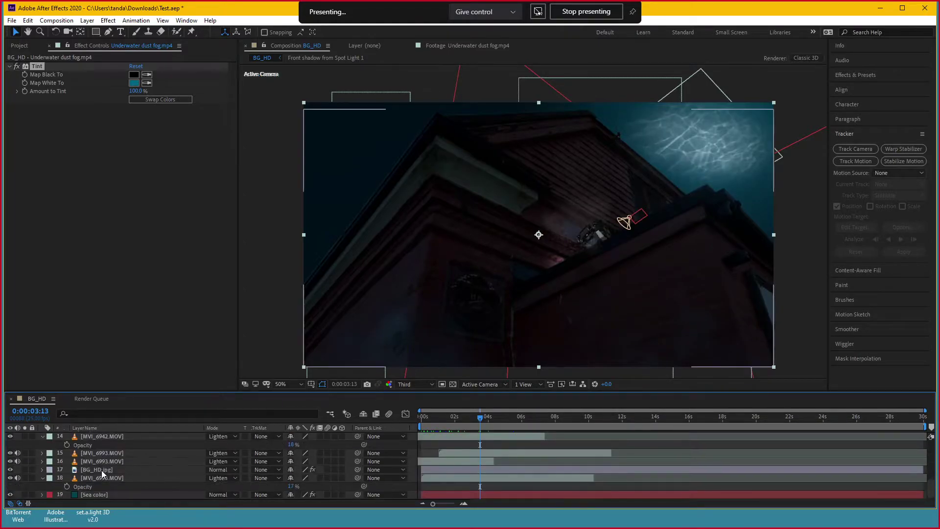
pyautogui.click(105, 477)
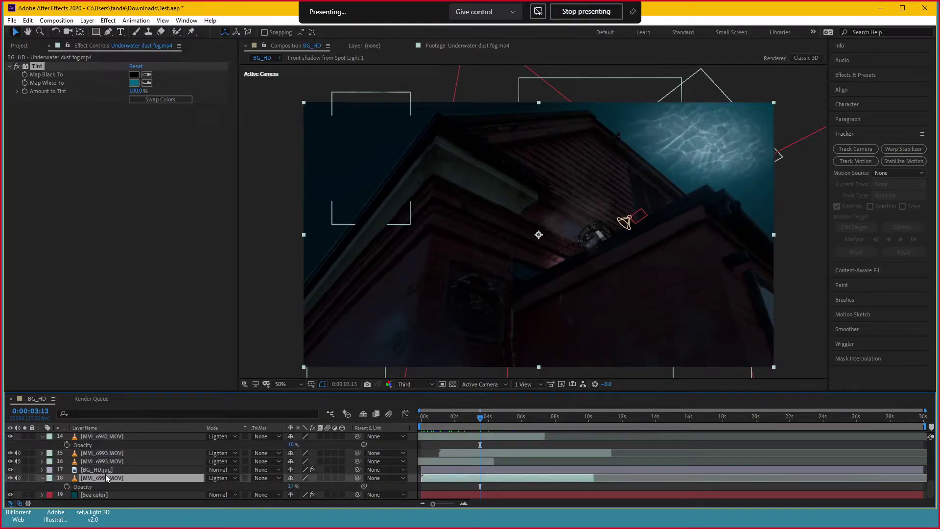
pyautogui.click(106, 470)
pyautogui.hotkey('ctrl', 'd')
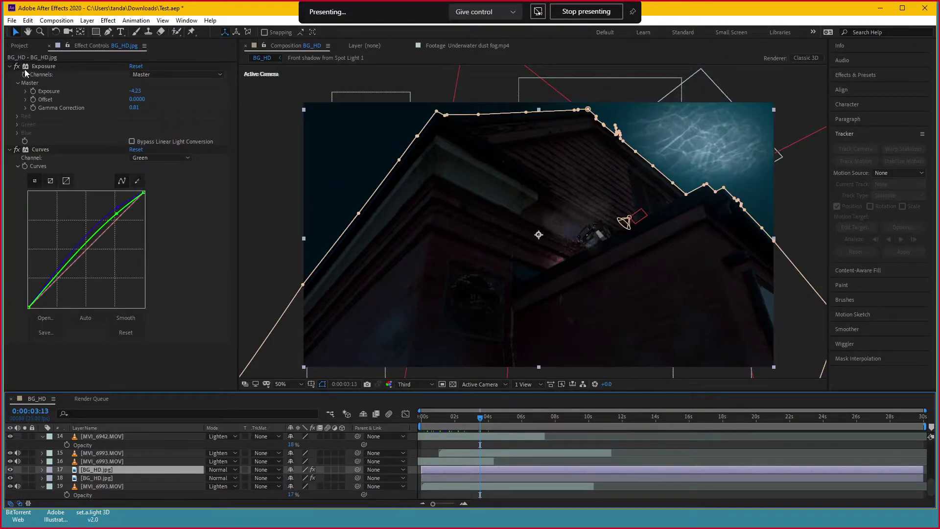
pyautogui.click(17, 66)
pyautogui.click(17, 150)
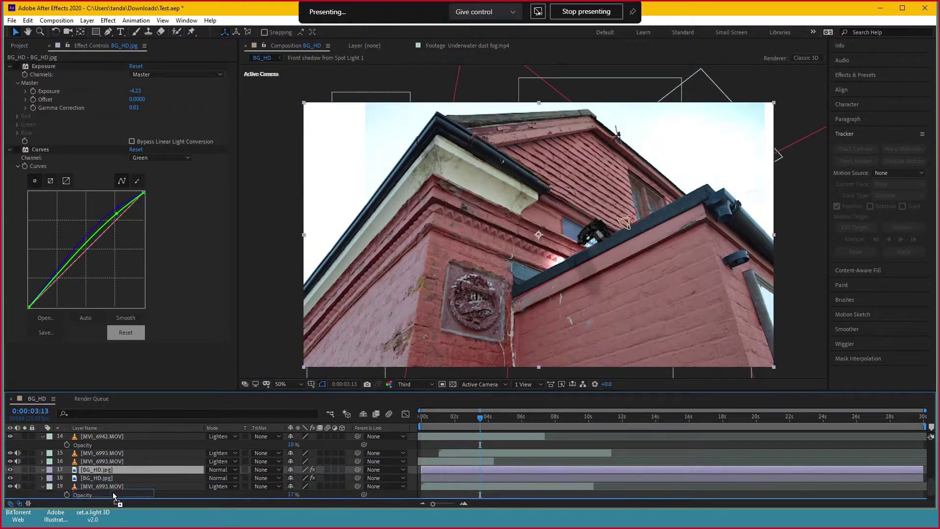
pyautogui.moveTo(109, 469); pyautogui.dragTo(113, 494)
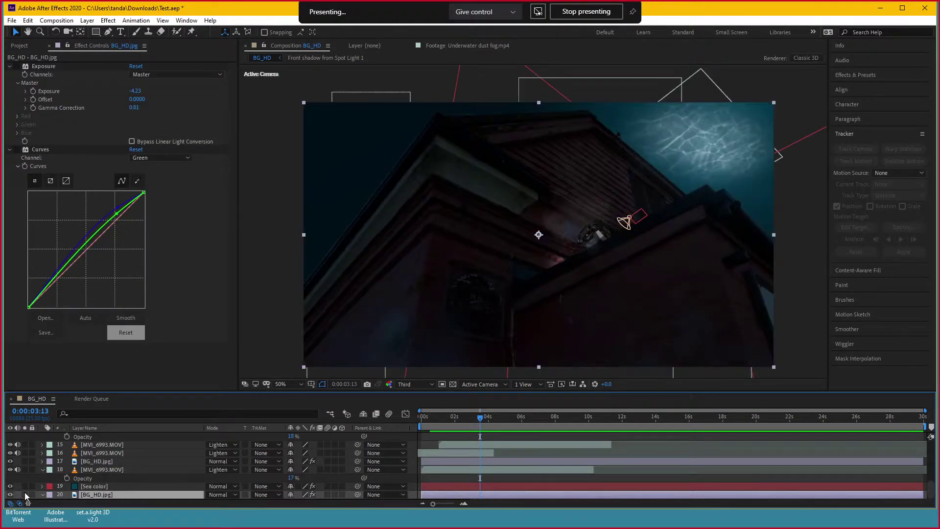
pyautogui.click(456, 418)
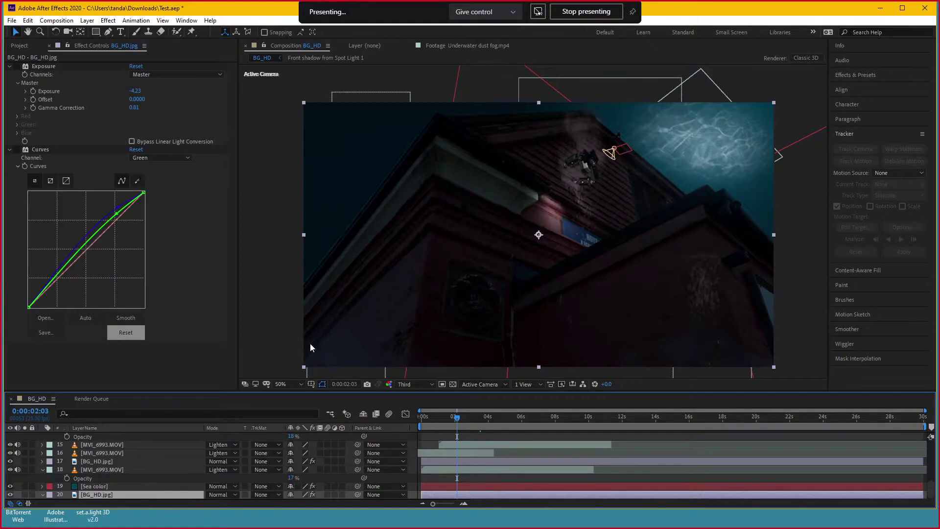
# Deselect the layer and scrub through the first seconds of the composite to review its motion
pyautogui.click(662, 437)
pyautogui.scroll(2, 656, 441)
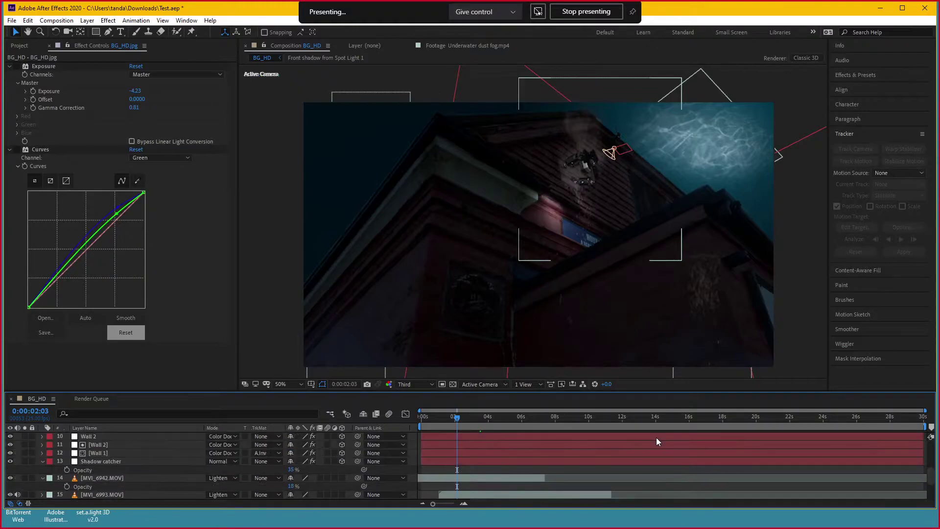
pyautogui.scroll(2, 656, 439)
pyautogui.scroll(1, 657, 439)
pyautogui.scroll(1, 657, 439)
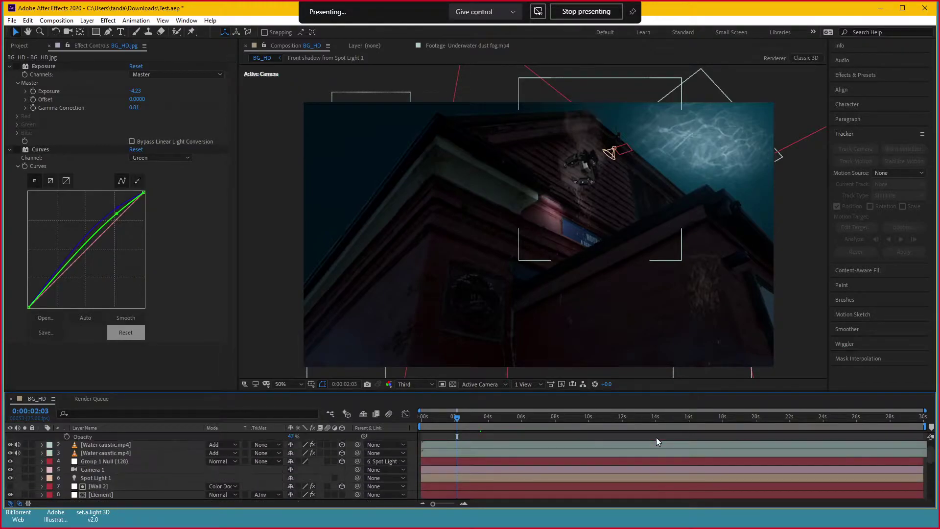
pyautogui.scroll(1, 656, 437)
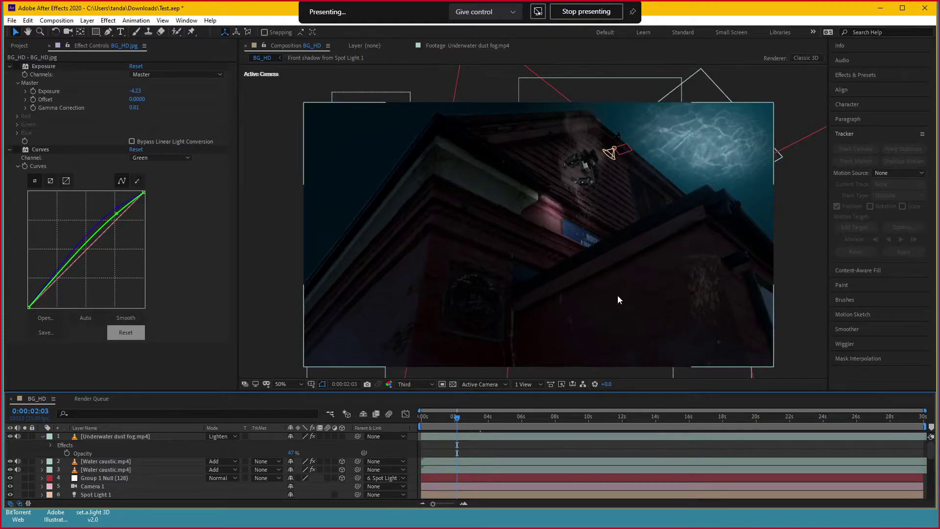
pyautogui.moveTo(457, 417)
pyautogui.mouseDown()
pyautogui.moveTo(431, 420)
pyautogui.moveTo(446, 420)
pyautogui.mouseUp()
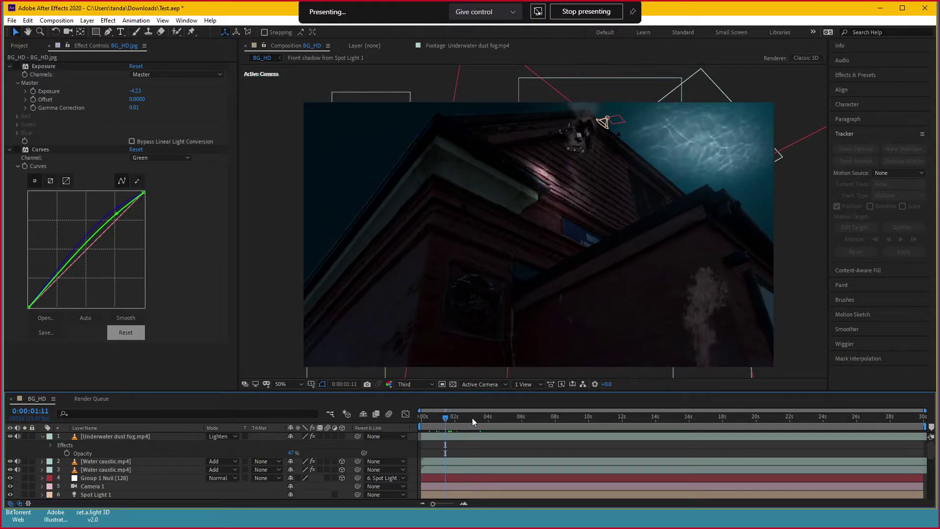
pyautogui.click(467, 417)
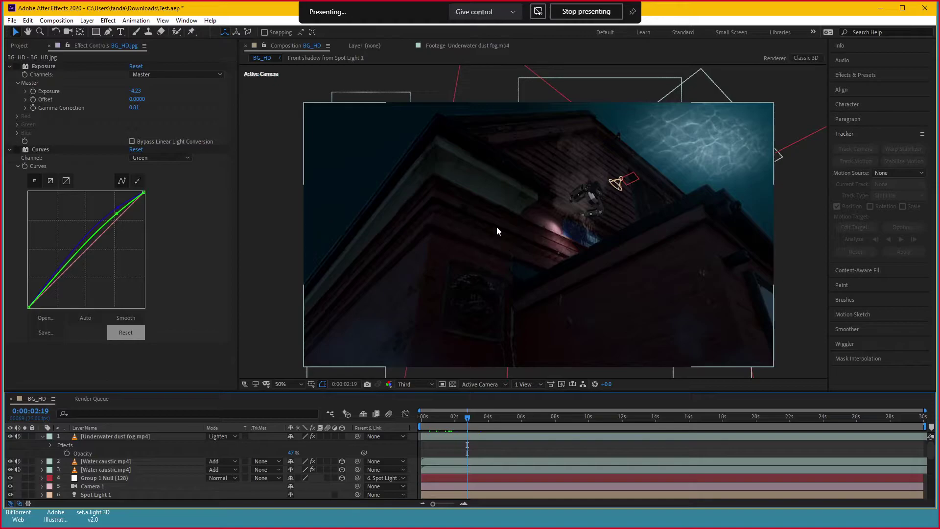
pyautogui.click(448, 418)
pyautogui.click(426, 418)
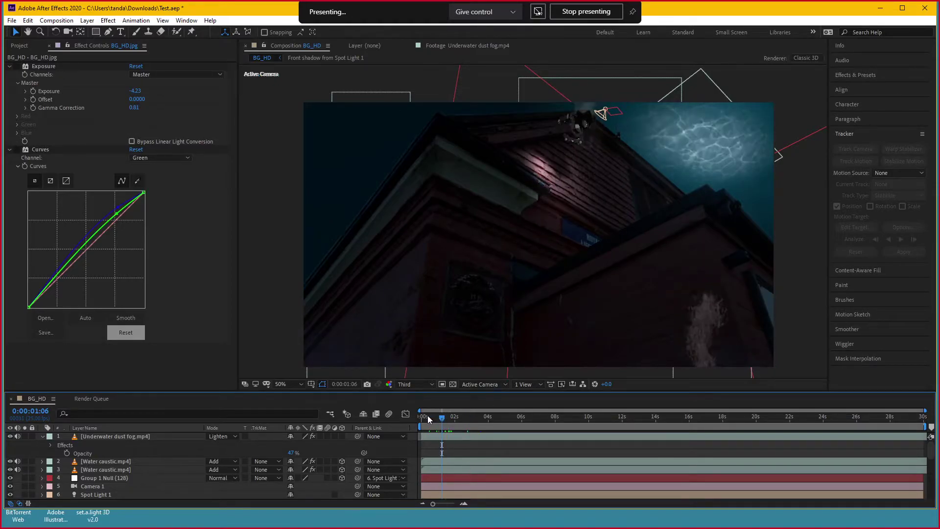
# Check frames from 0:00:00:15 to 0:00:03:06, then bring up the Render folder in File Explorer
pyautogui.click(462, 415)
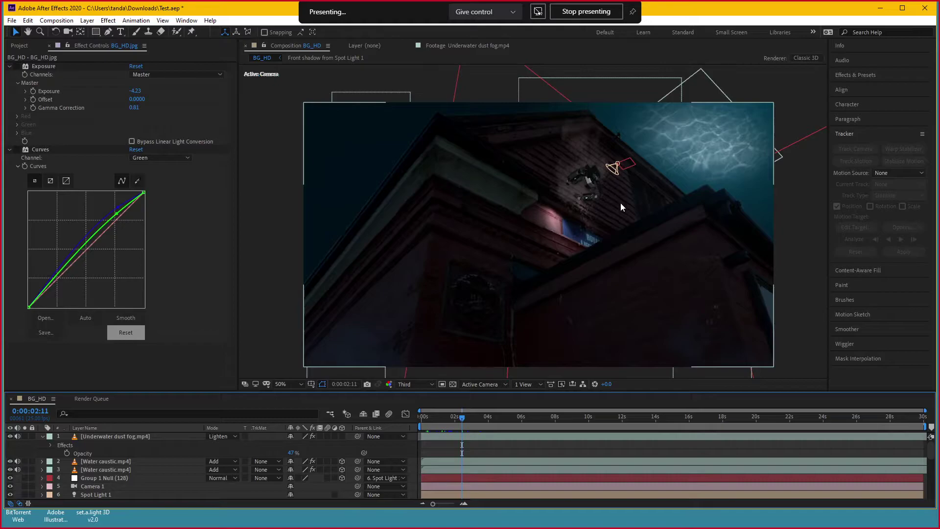
pyautogui.click(476, 418)
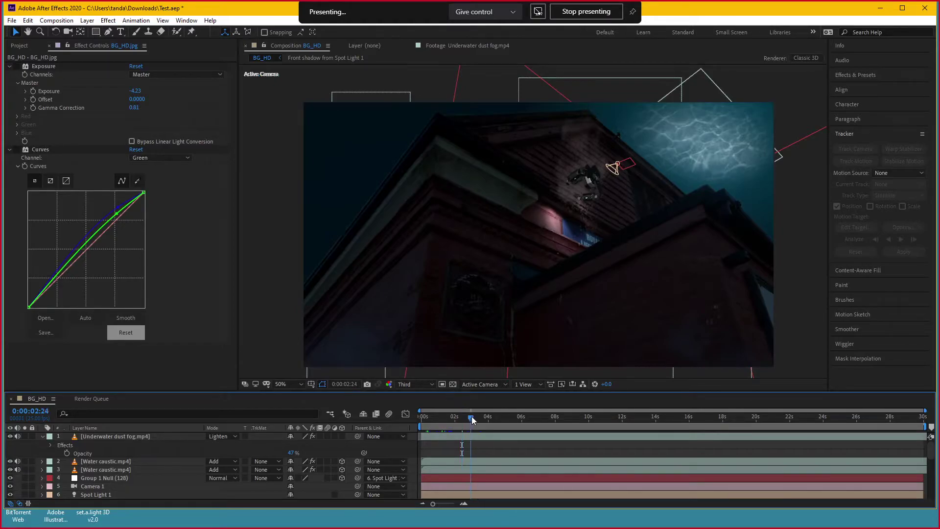
pyautogui.moveTo(476, 418); pyautogui.dragTo(452, 420)
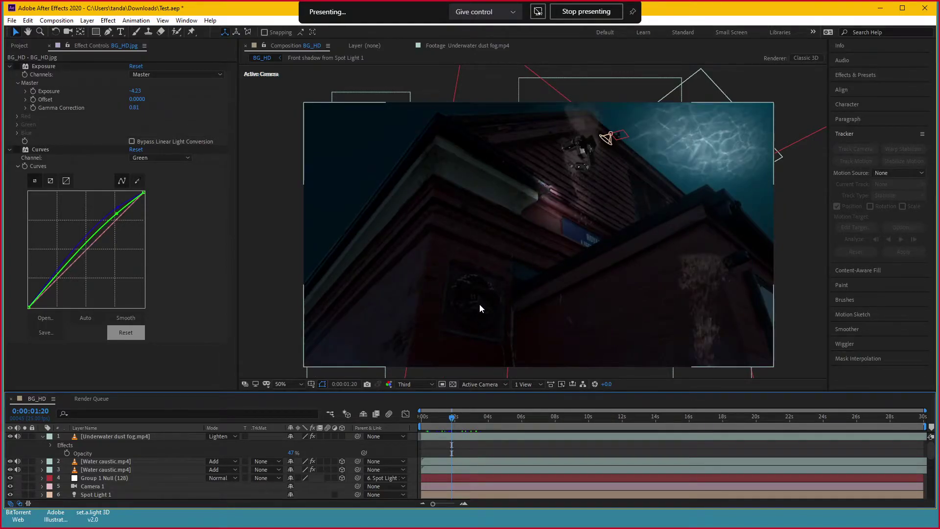
pyautogui.click(433, 418)
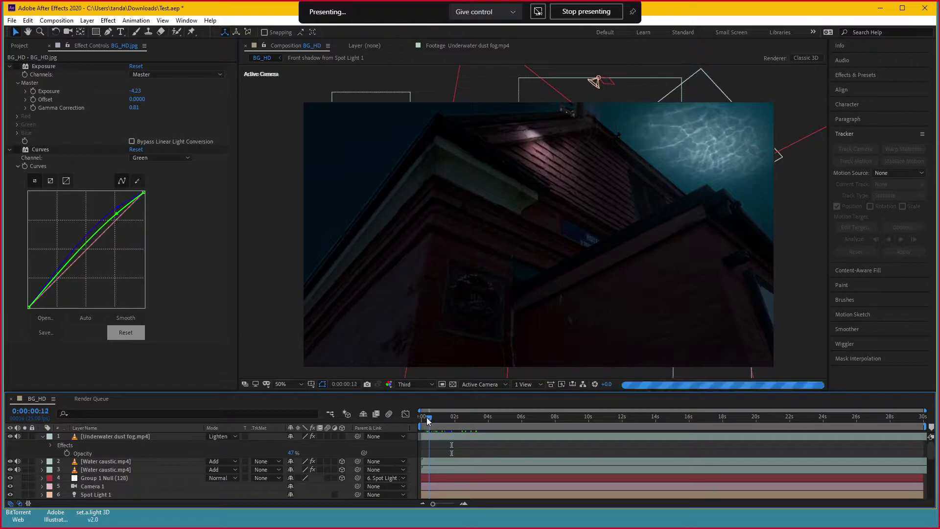
pyautogui.moveTo(433, 420); pyautogui.dragTo(467, 420)
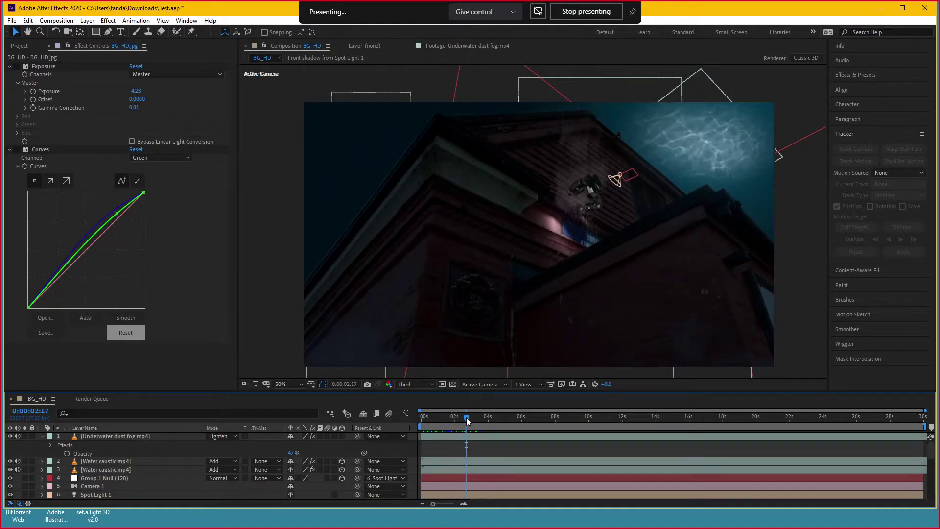
pyautogui.click(252, 519)
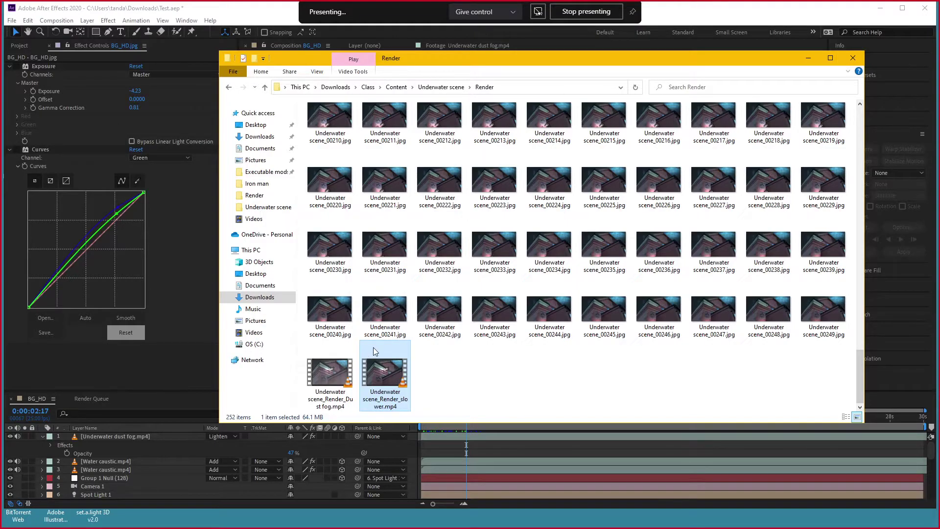
# Go up to the Underwater scene folder and play Underwater scene.mp4 in VLC
pyautogui.click(441, 86)
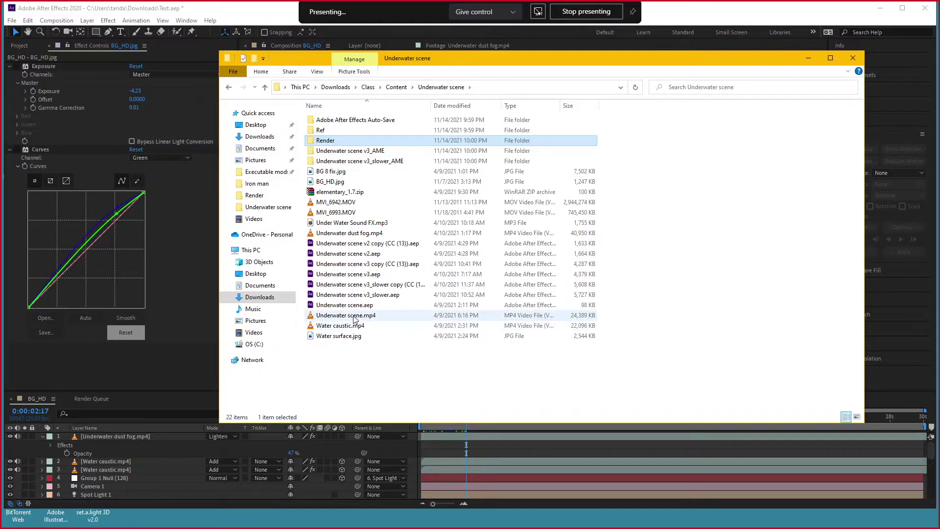
pyautogui.doubleClick(354, 316)
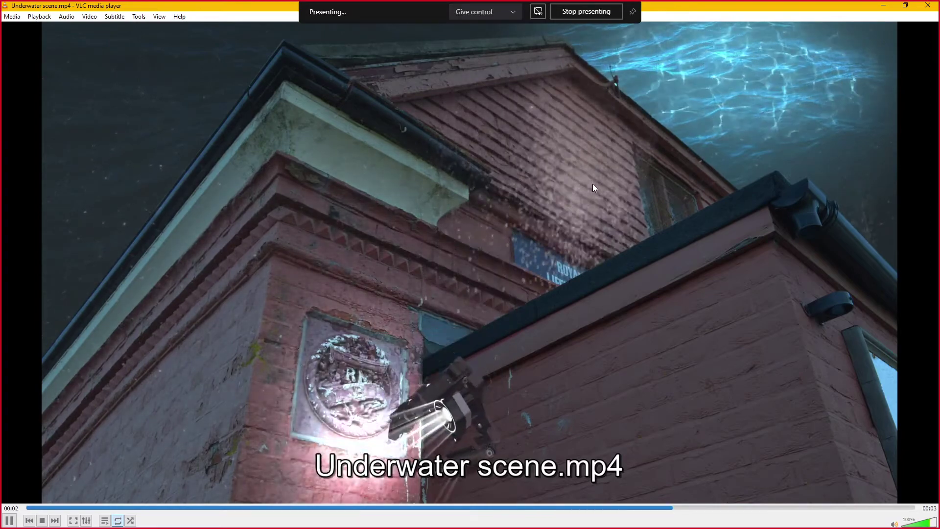
# Close VLC after watching the Underwater scene.mp4 render
pyautogui.click(928, 5)
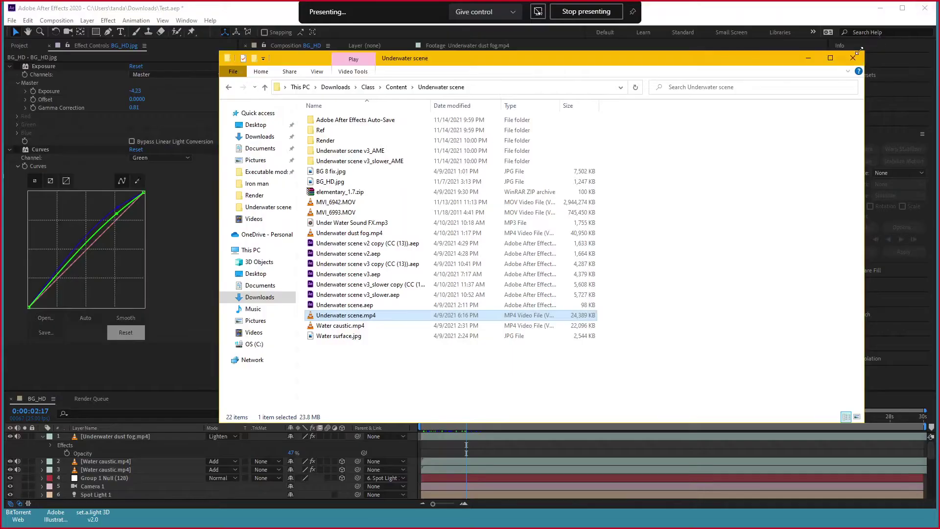
# Play Underwater scene_Render_slower.mp4 from the Render folder in VLC, then return to After Effects
pyautogui.doubleClick(346, 142)
pyautogui.scroll(-10, 392, 319)
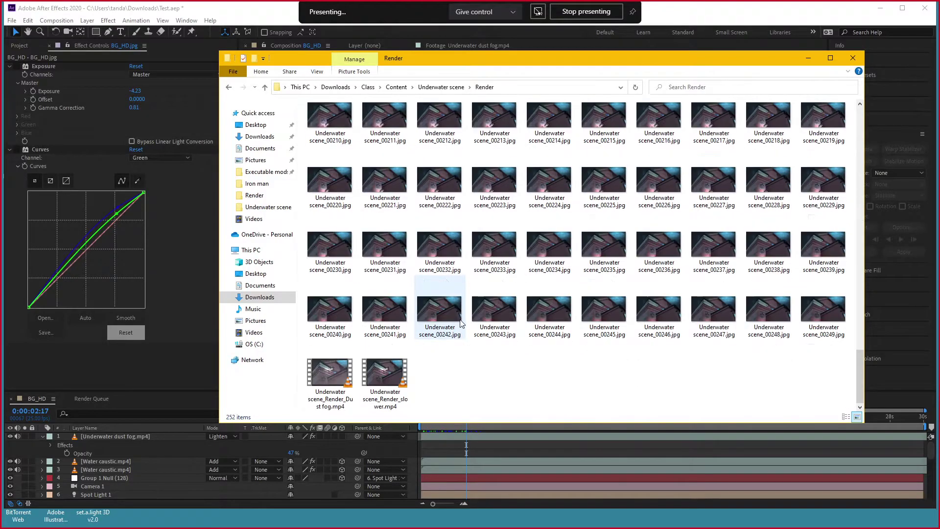
pyautogui.doubleClick(391, 374)
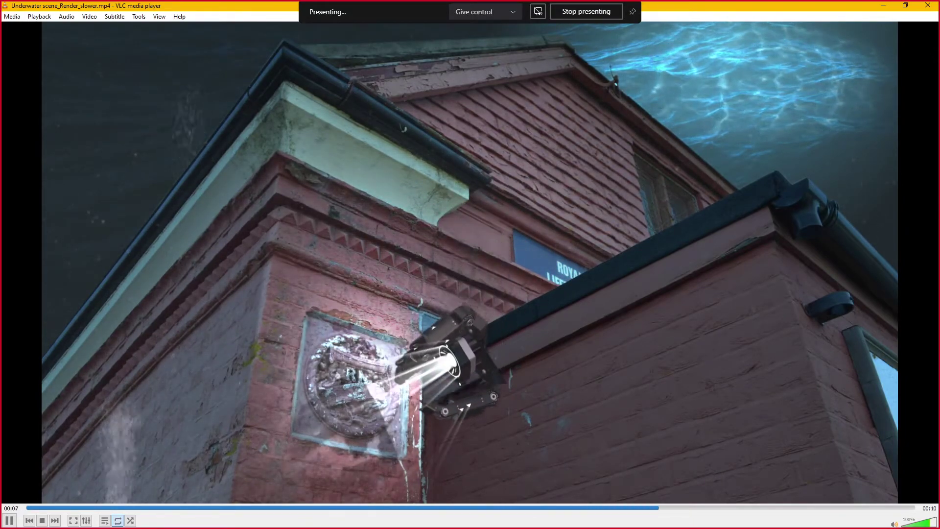
pyautogui.click(928, 5)
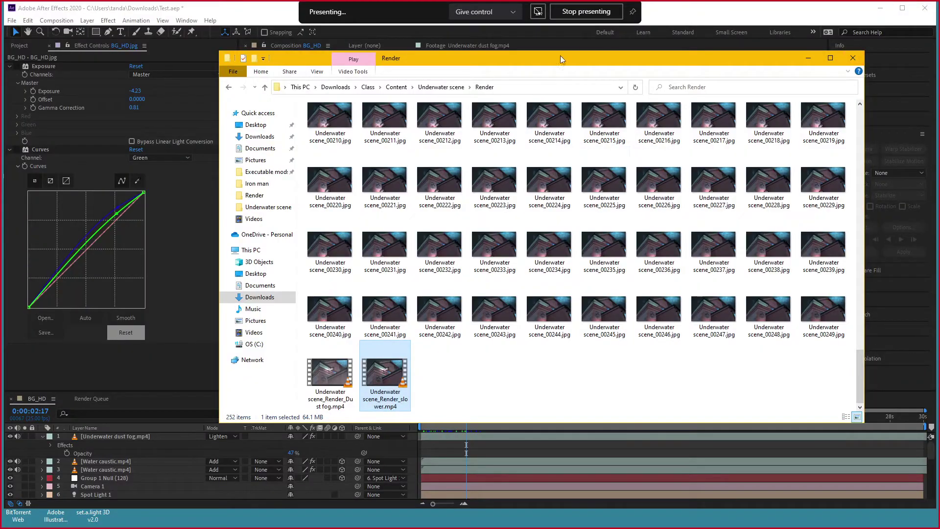
pyautogui.click(657, 30)
# Preview BG_HD frames at 1:11, 3:00, 3:19, 1:04 and 0:15, ending on 0:00:06:07
pyautogui.click(445, 418)
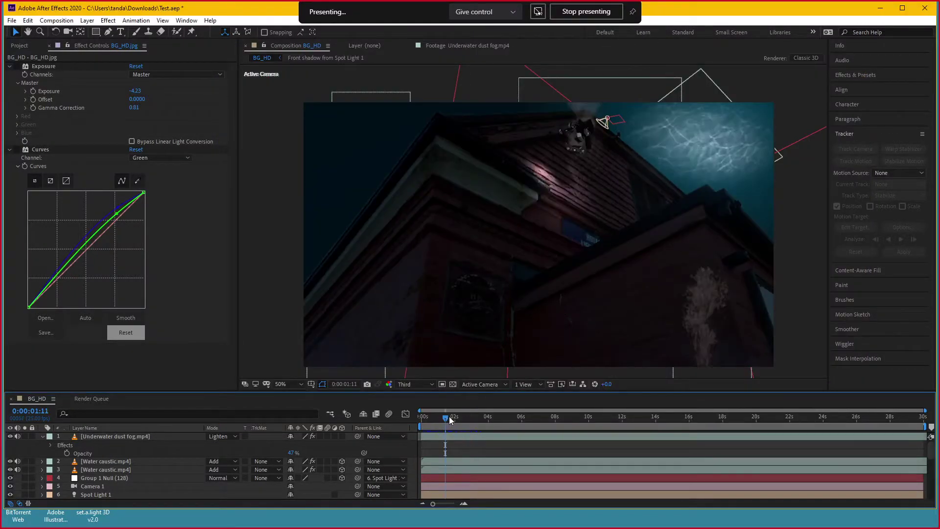
pyautogui.click(472, 418)
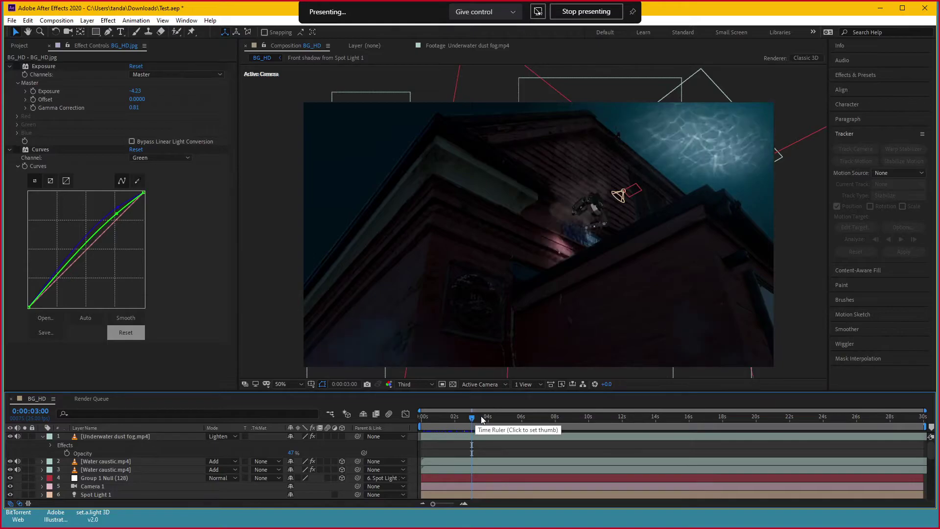
pyautogui.click(485, 418)
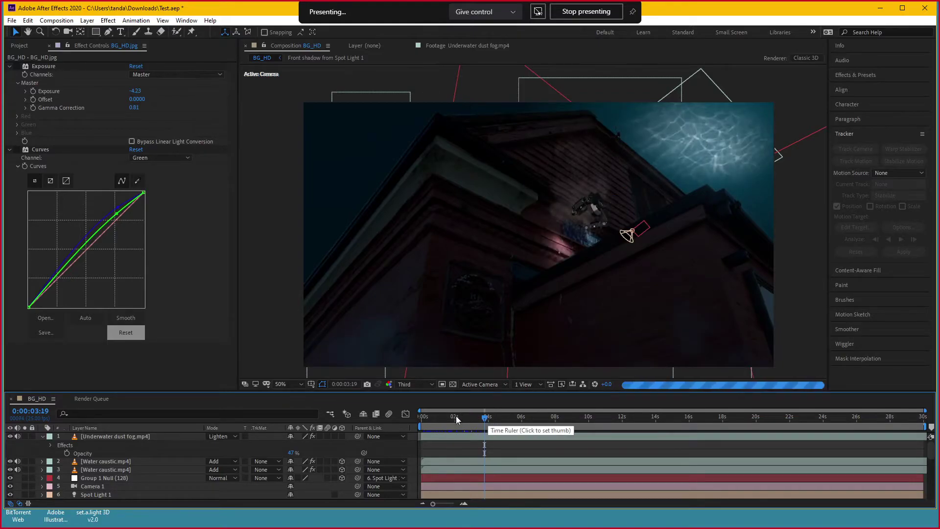
pyautogui.click(441, 417)
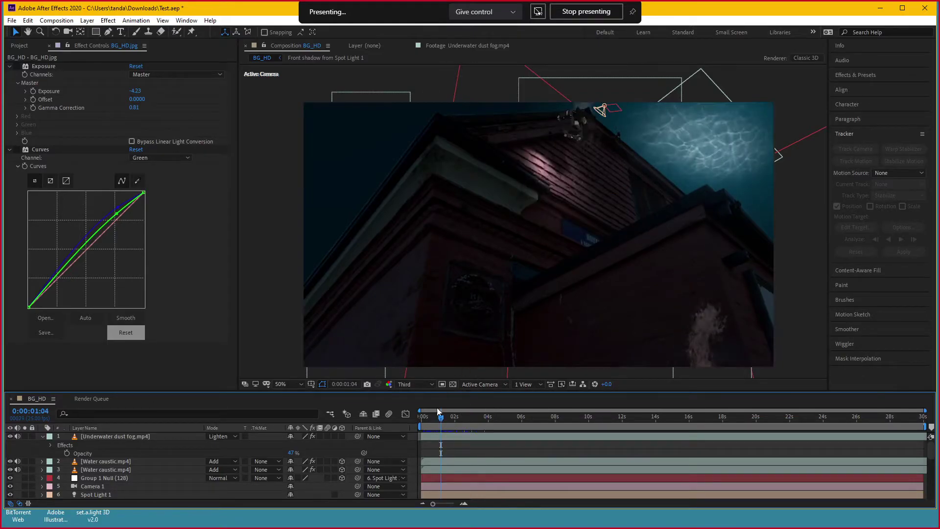
pyautogui.click(432, 417)
pyautogui.click(527, 418)
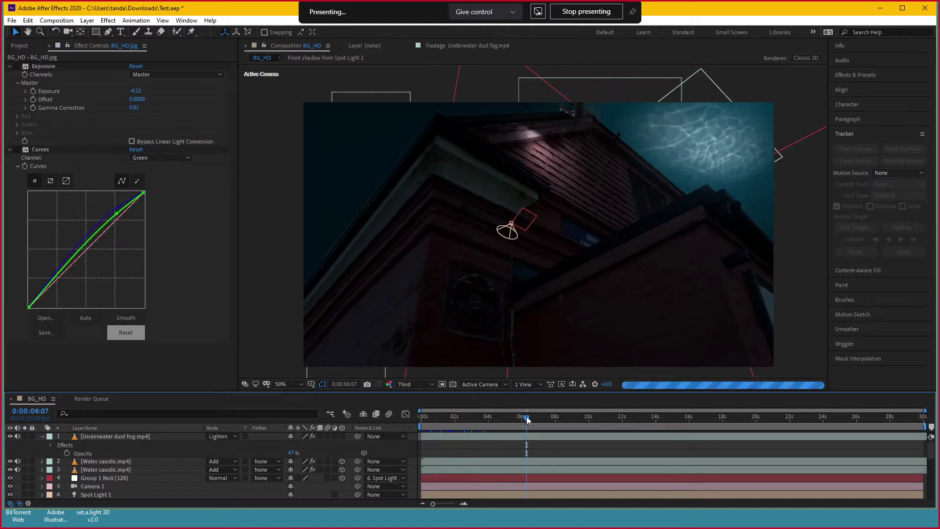
# Solo the original BG_HD.jpg photo, then solo the graded BG_HD.jpg with the Sea color layer
pyautogui.scroll(-5, 127, 460)
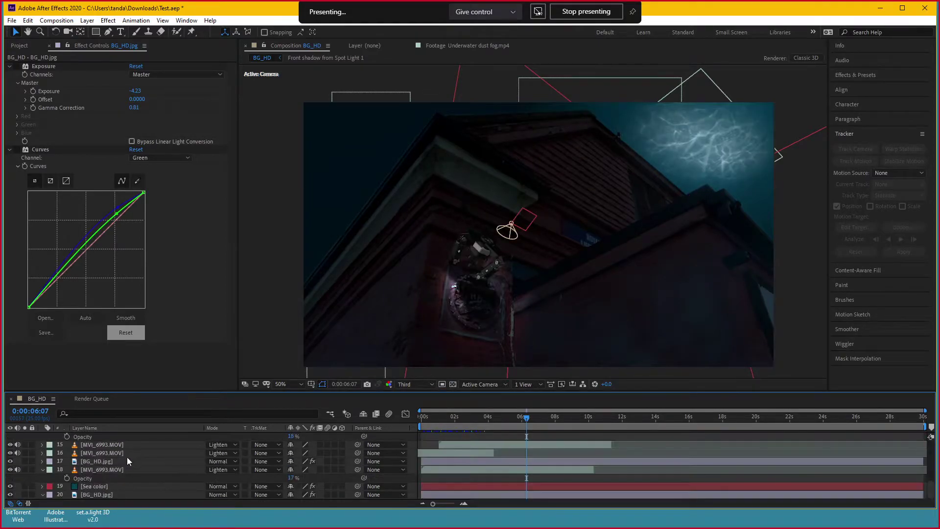
pyautogui.click(24, 494)
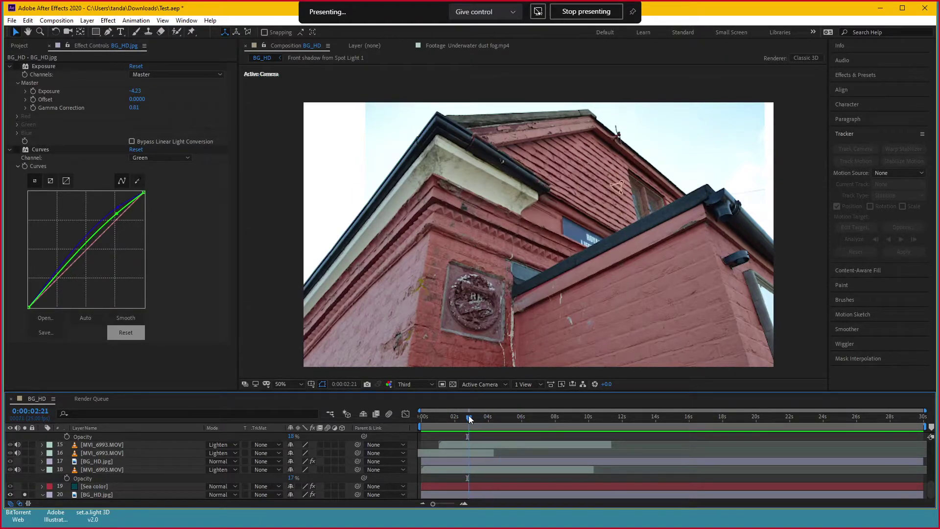
pyautogui.click(24, 494)
pyautogui.click(107, 463)
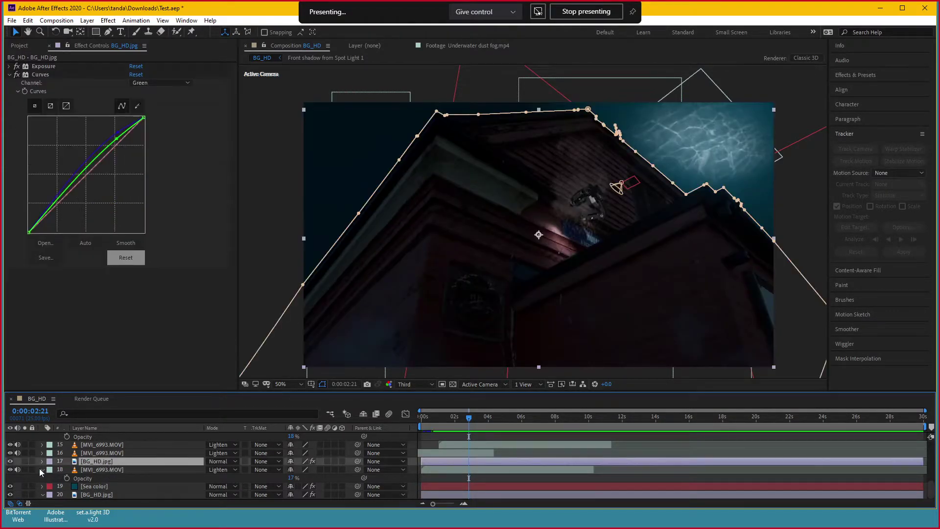
pyautogui.click(24, 461)
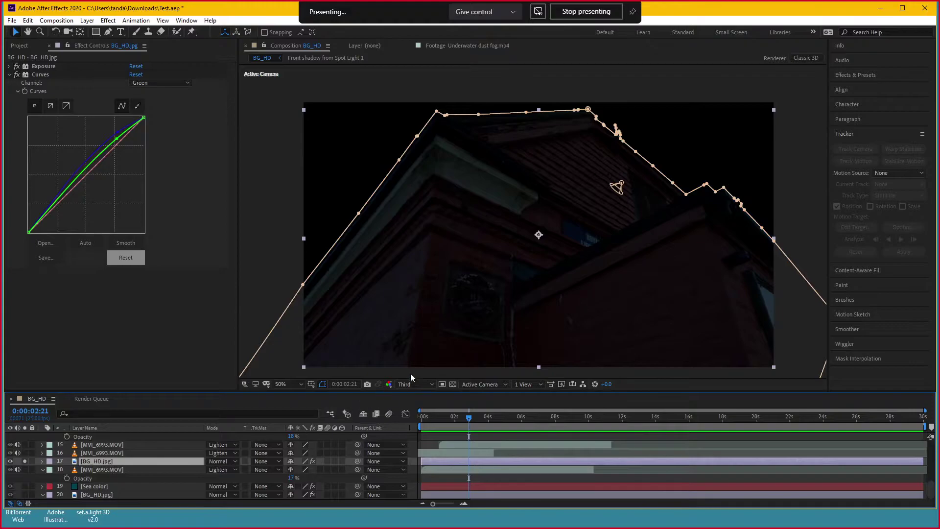
pyautogui.click(24, 486)
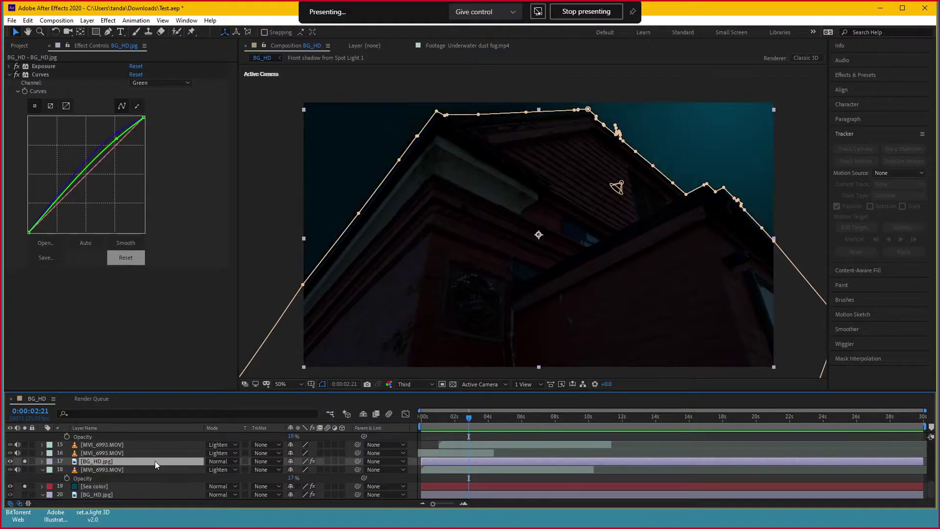
# Unsolo all layers and scrub the composite to 0:00:02:02 at 50% zoom
pyautogui.click(637, 444)
pyautogui.press('F2')
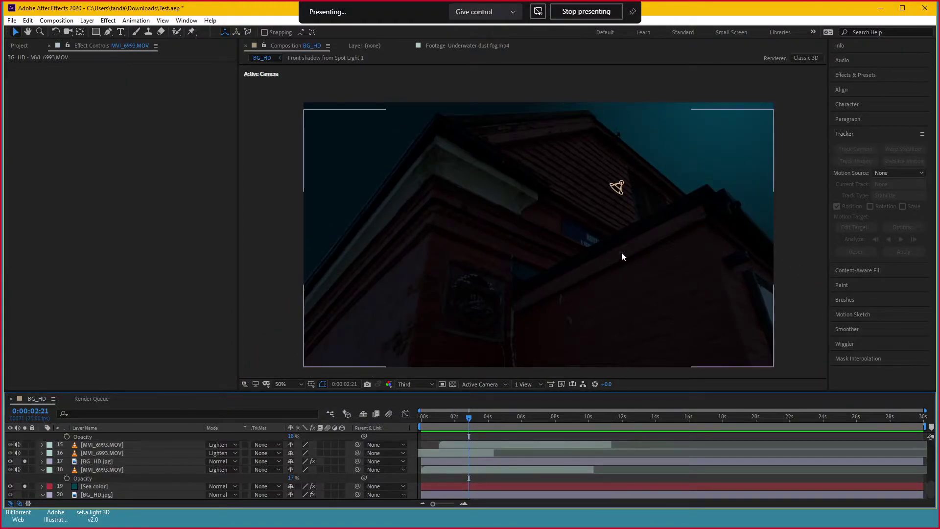
pyautogui.press(',')
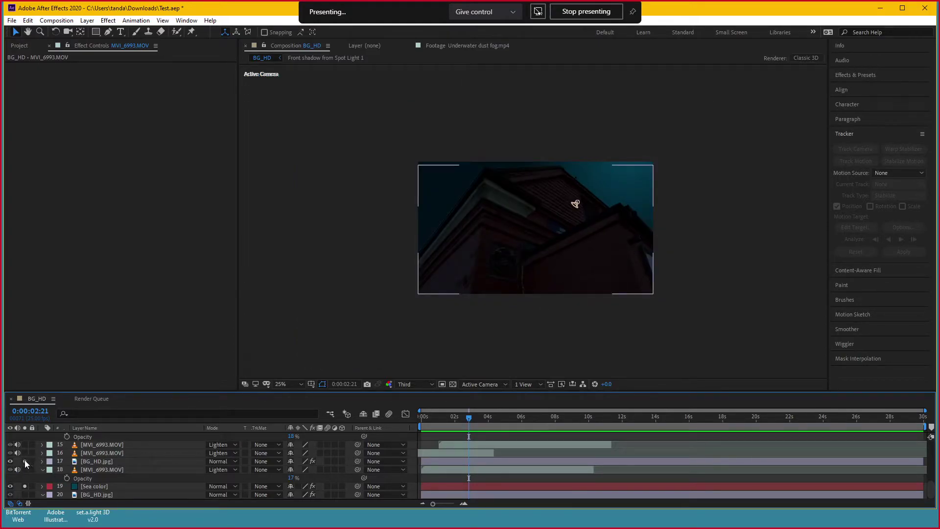
pyautogui.click(25, 486)
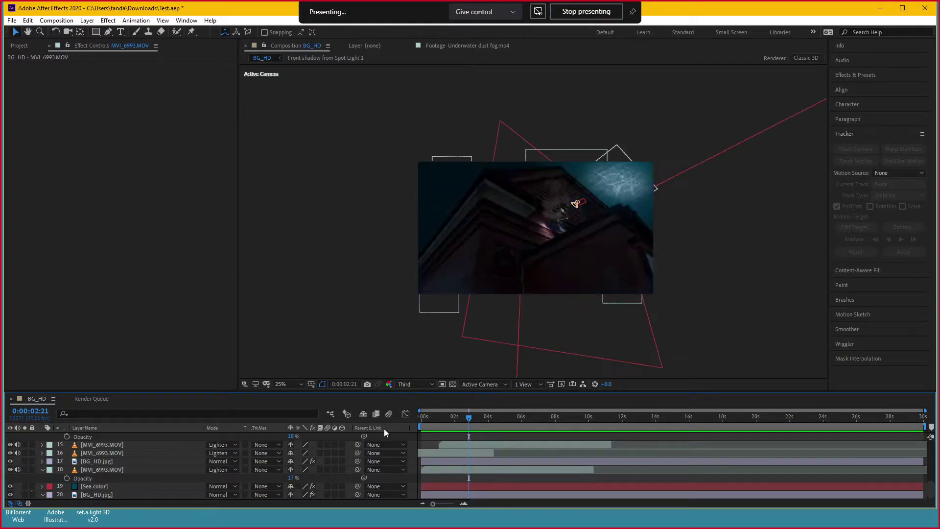
pyautogui.click(436, 420)
pyautogui.press('.')
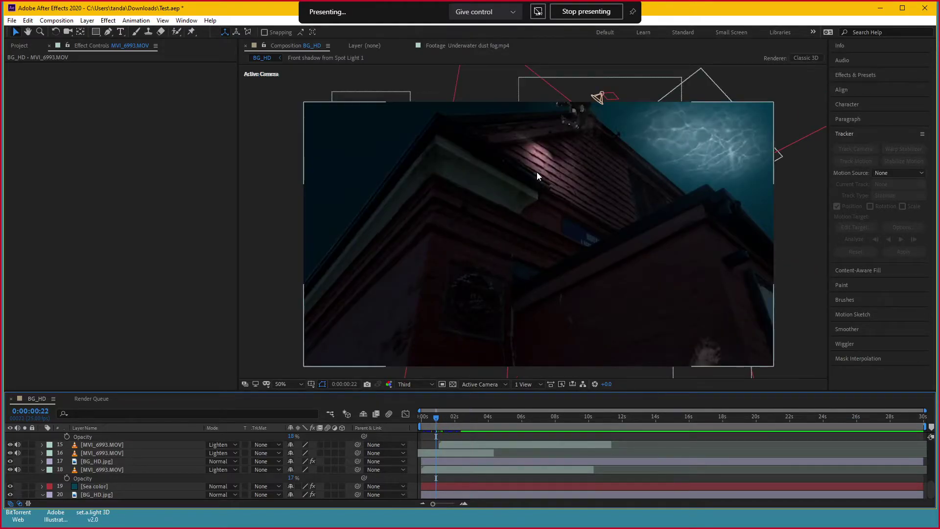
pyautogui.moveTo(425, 418); pyautogui.dragTo(456, 418)
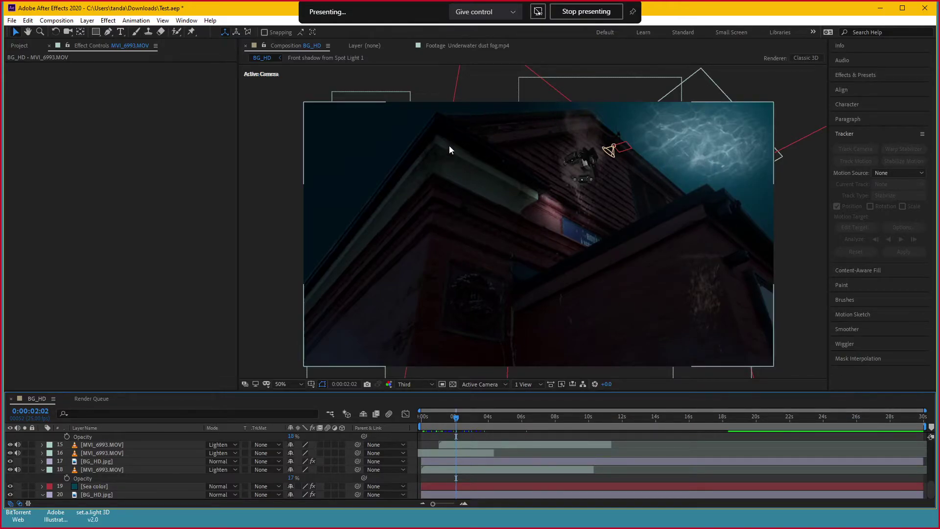
# Go from Render up to the Underwater scene folder, inspect Underwater scene.aep and v3.aep, then return to After Effects
pyautogui.click(243, 521)
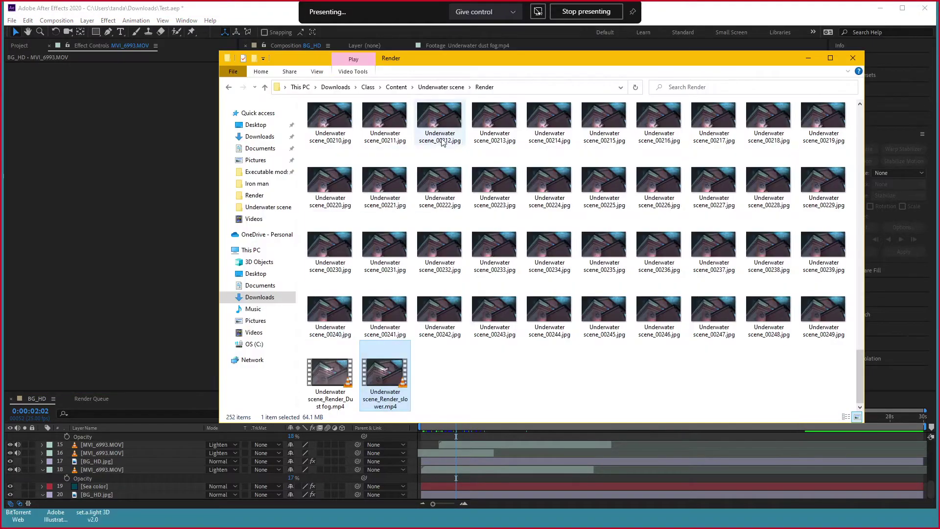
pyautogui.click(440, 87)
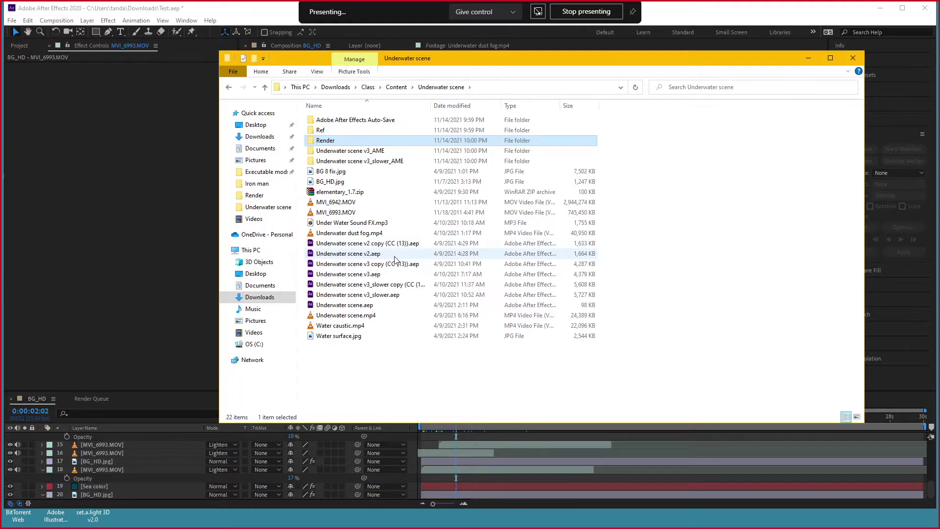
pyautogui.click(351, 306)
pyautogui.click(367, 276)
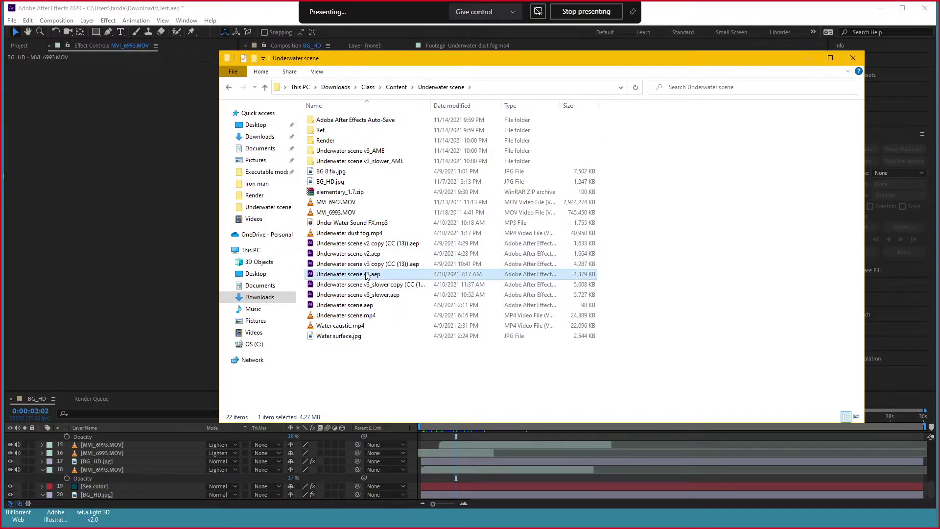
pyautogui.click(233, 15)
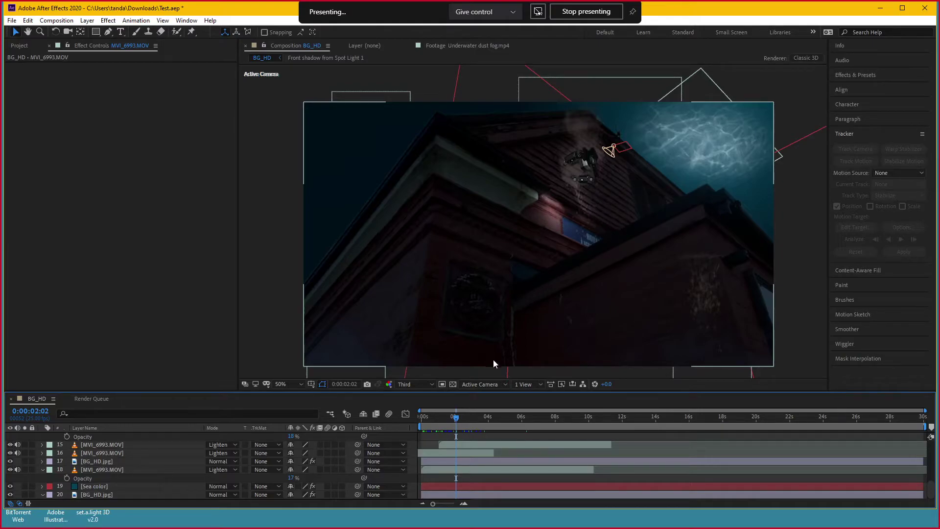
# Pan the composition view slightly and bring up Google Drive's 3D Space folder in Chrome
pyautogui.moveTo(588, 273); pyautogui.dragTo(592, 271)
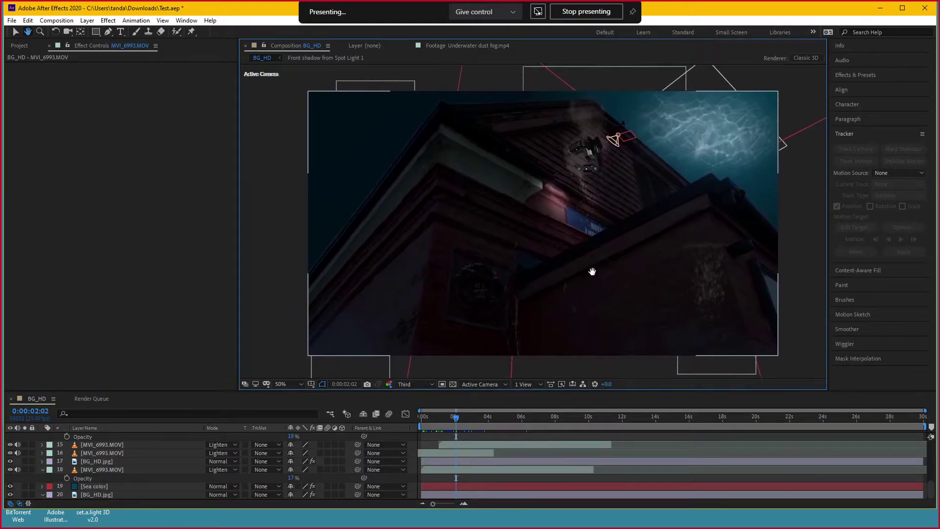
pyautogui.click(283, 519)
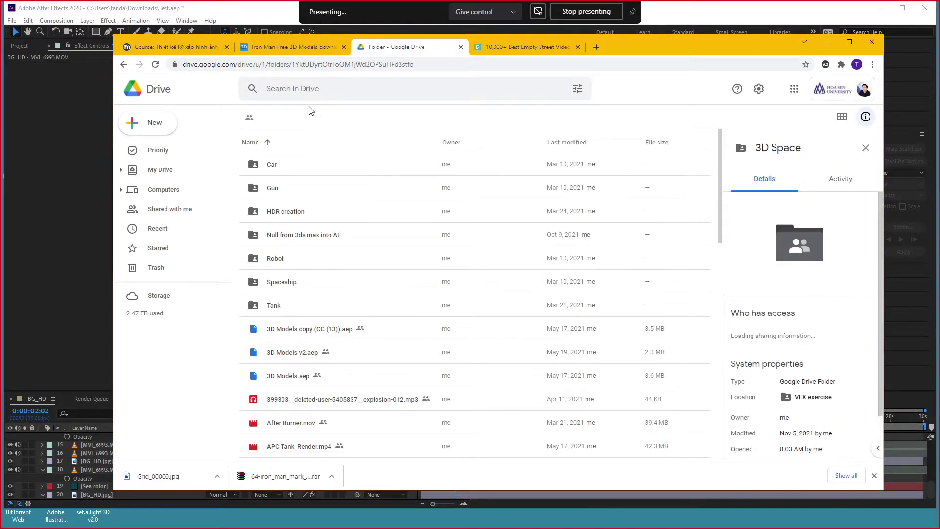
# Go up to the VFX exercise folder in Google Drive and open Compositing
pyautogui.click(350, 117)
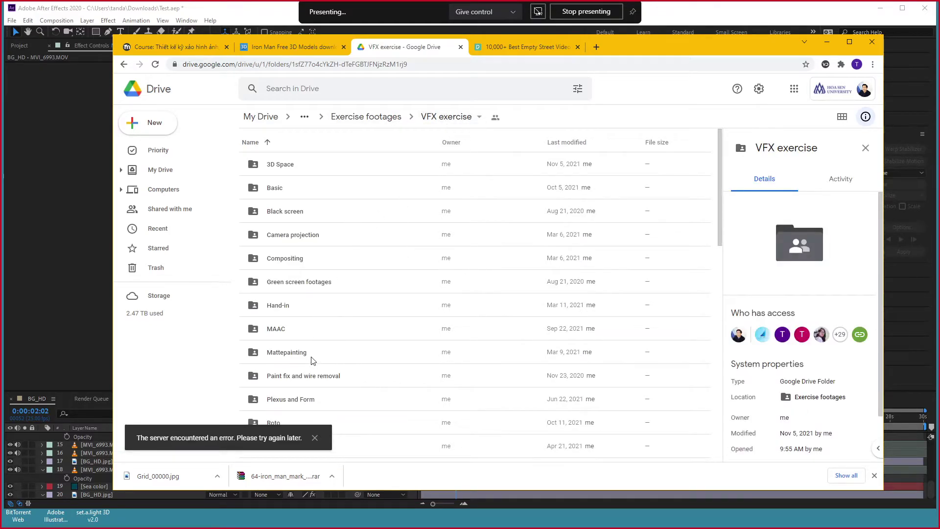
pyautogui.scroll(-1, 314, 361)
pyautogui.scroll(1, 313, 343)
pyautogui.doubleClick(310, 265)
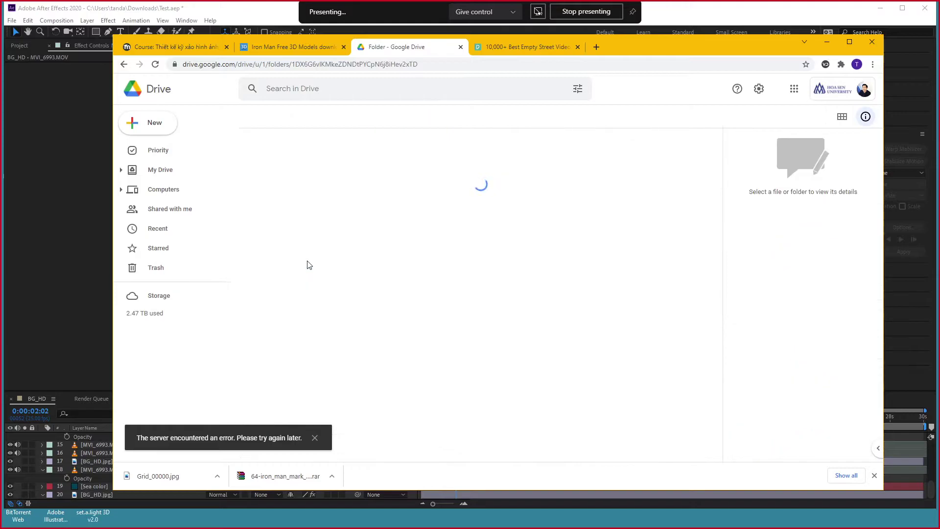
# Open the Underwater scene folder, dismissing a server error, and select Underwater scene_Final.aep
pyautogui.scroll(-3, 352, 343)
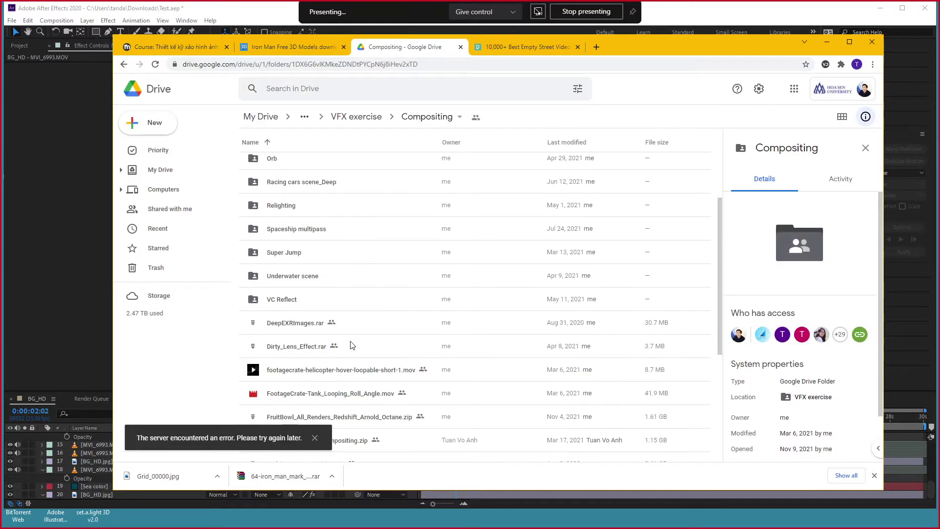
pyautogui.click(301, 279)
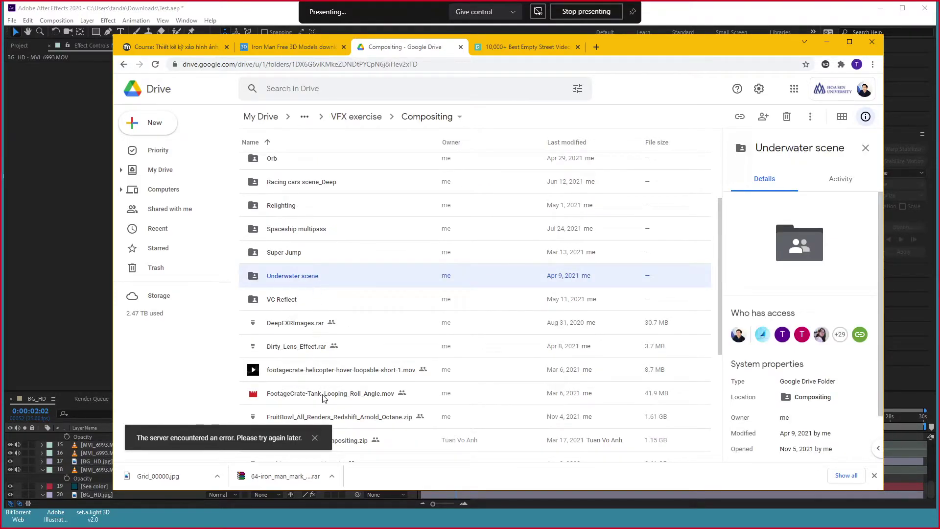
pyautogui.click(315, 438)
pyautogui.doubleClick(315, 281)
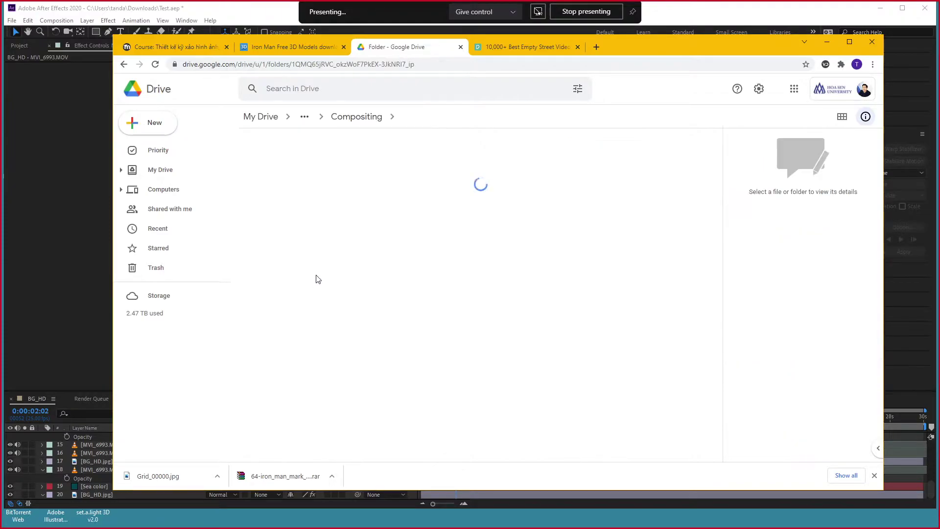
pyautogui.scroll(-1, 332, 343)
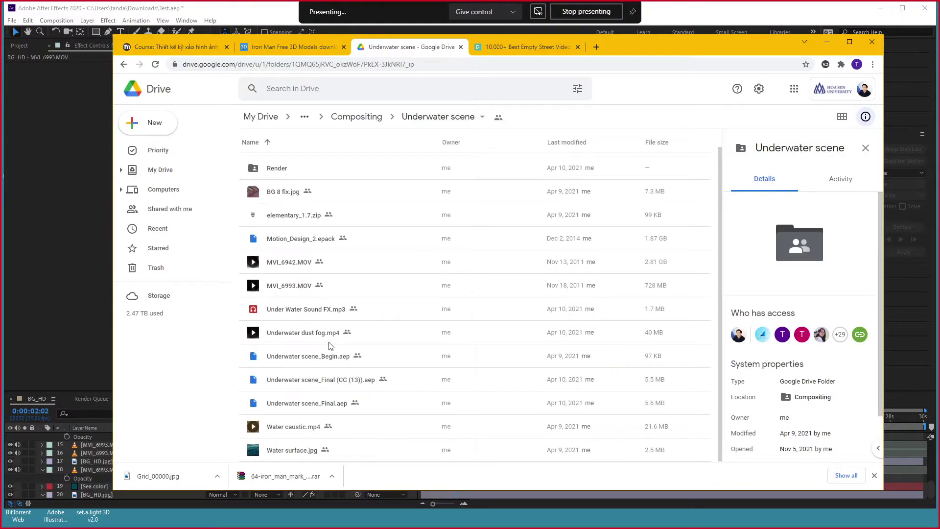
pyautogui.click(314, 362)
pyautogui.press('Down')
pyautogui.press('Down')
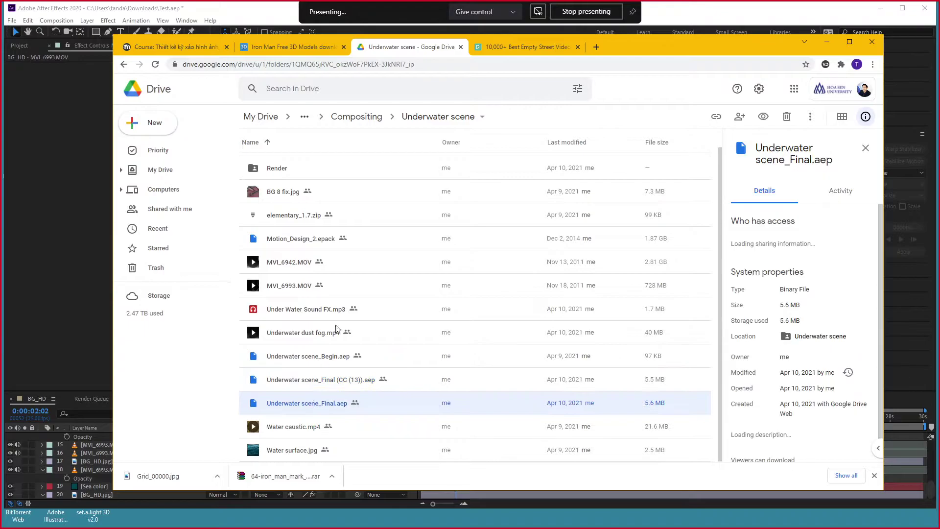